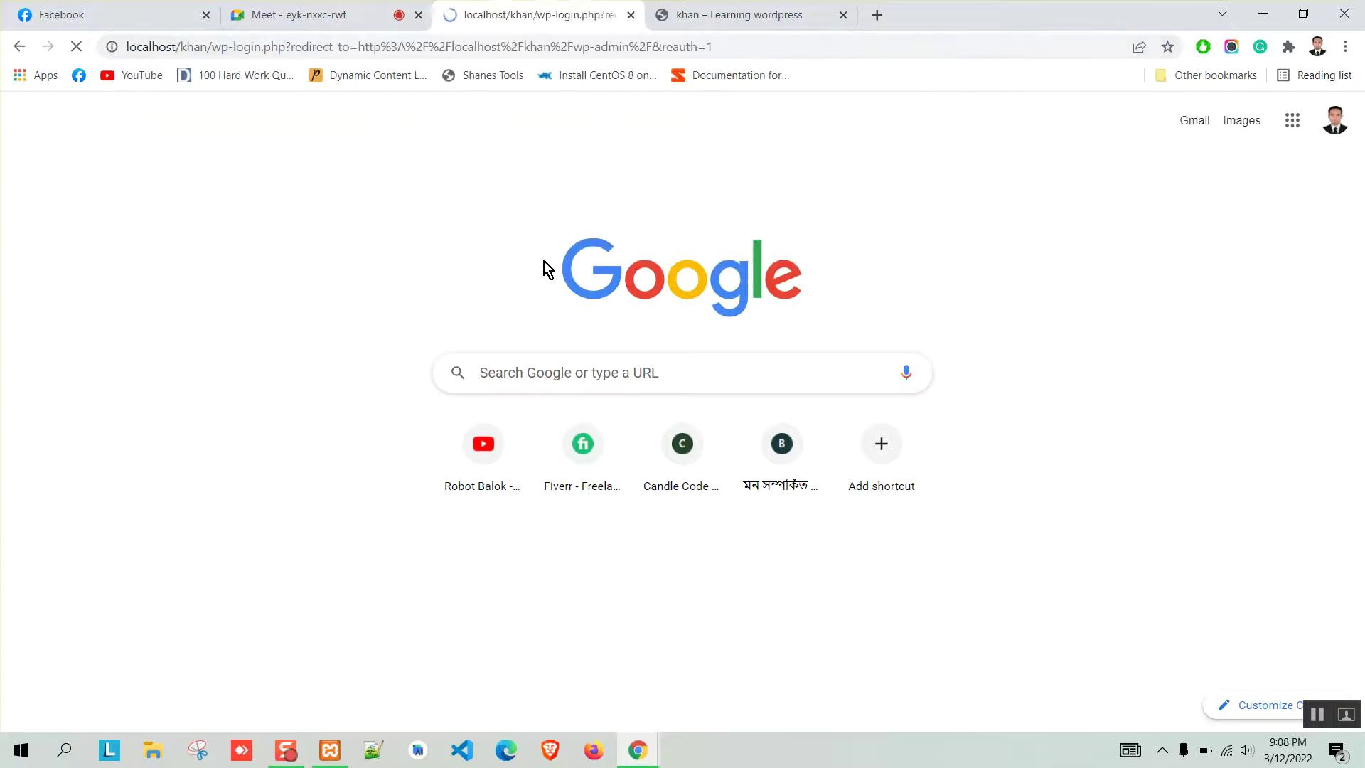
Log in to the local khan site with the username and password, declining Chrome's password save.
{"action": "type", "text": "admin"}
{"action": "key", "text": "Tab"}
{"action": "type", "text": "a"}
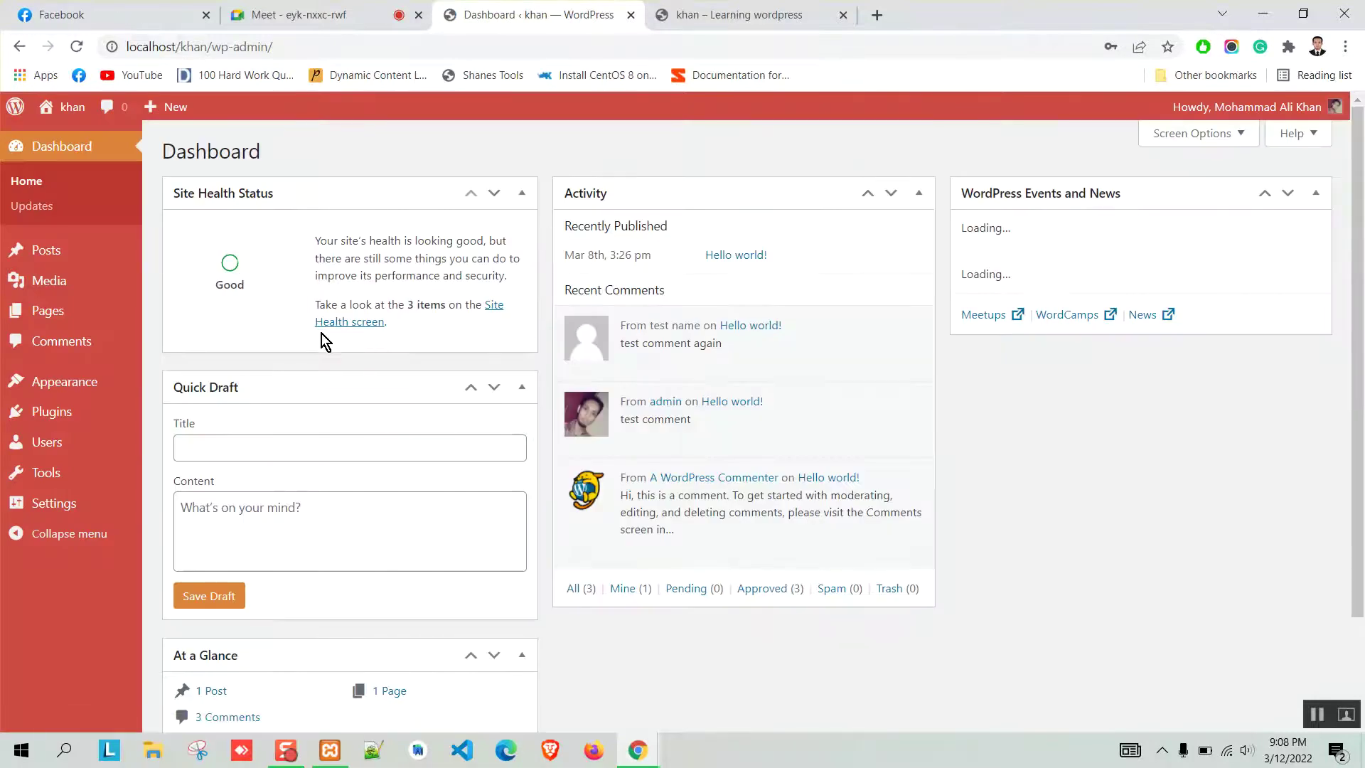
{"action": "left_click", "coordinate": [847, 305]}
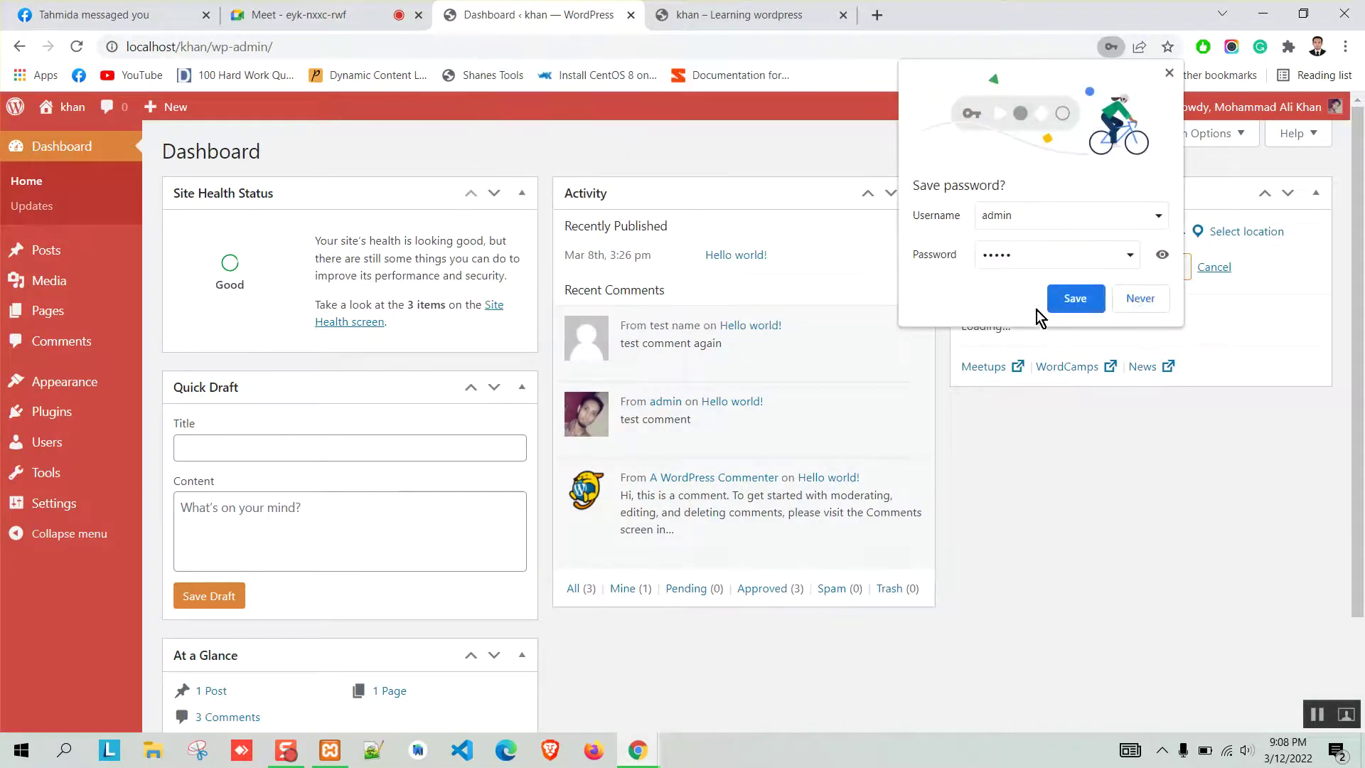
{"action": "left_click", "coordinate": [1139, 300]}
Move Site Health Status below Quick Draft and back on the Dashboard, then open a new tab.
{"action": "scroll", "coordinate": [497, 334], "scroll_direction": "down", "scroll_amount": 2}
{"action": "scroll", "coordinate": [477, 363], "scroll_direction": "up", "scroll_amount": 2}
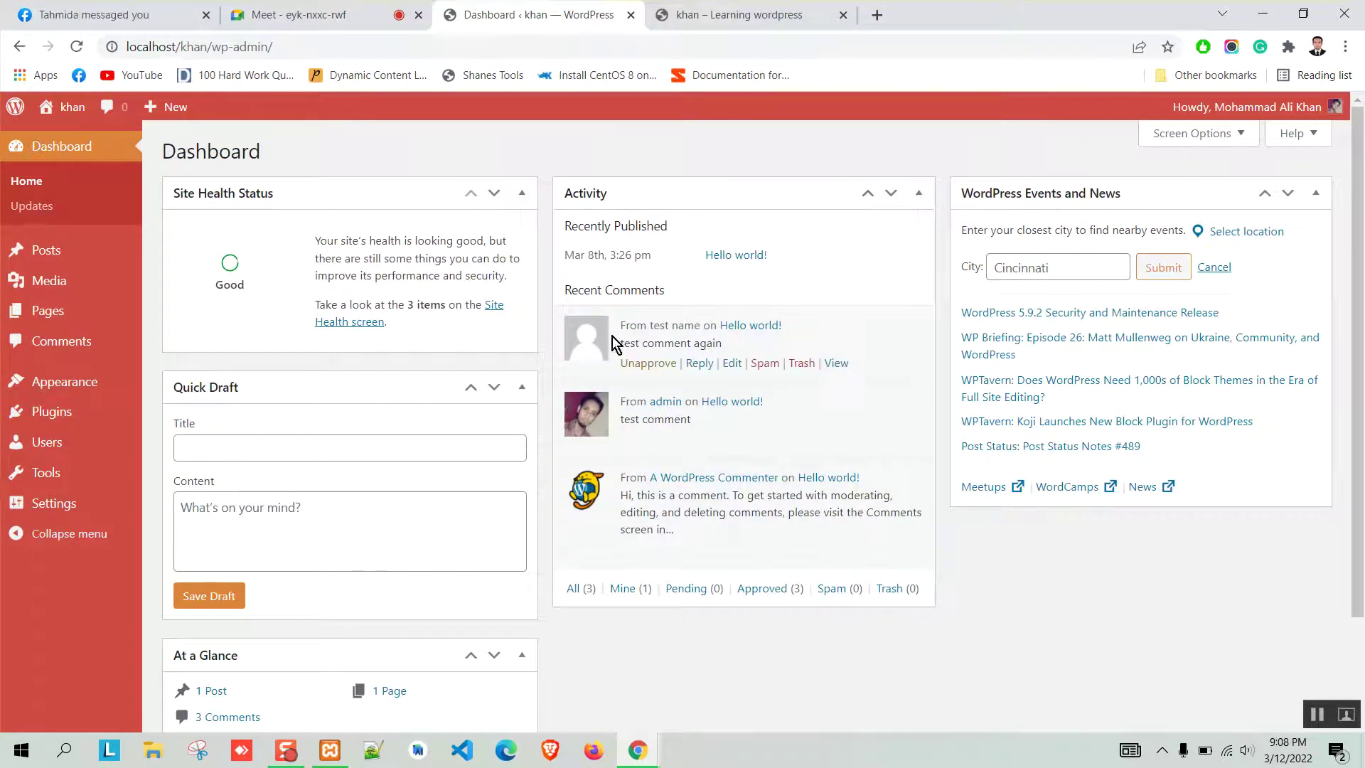
{"action": "left_click", "coordinate": [494, 193]}
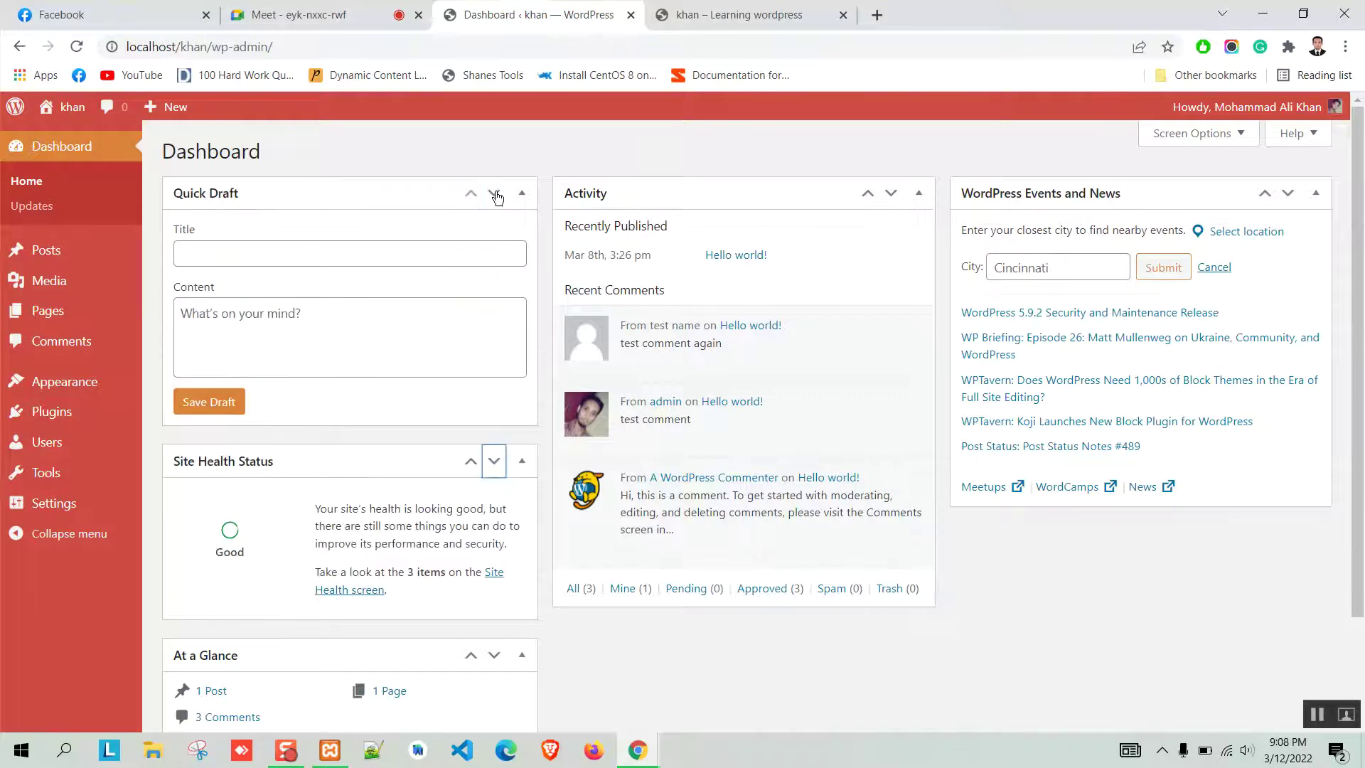
{"action": "left_click", "coordinate": [494, 193]}
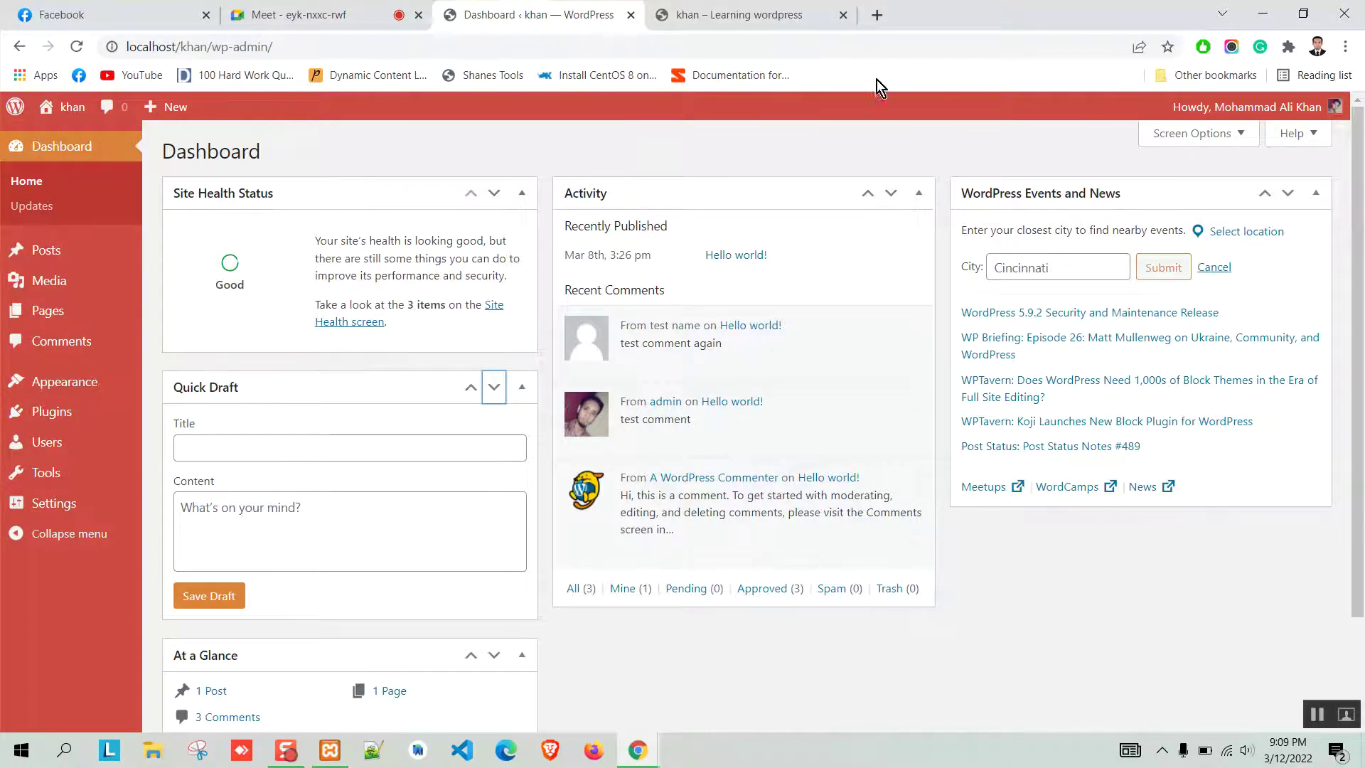
{"action": "left_click", "coordinate": [881, 15]}
Go to duet.ac.bd and follow its ICMMPE Conference-2022 logo to icmmpeduet.com.
{"action": "type", "text": "duet.ac.bd"}
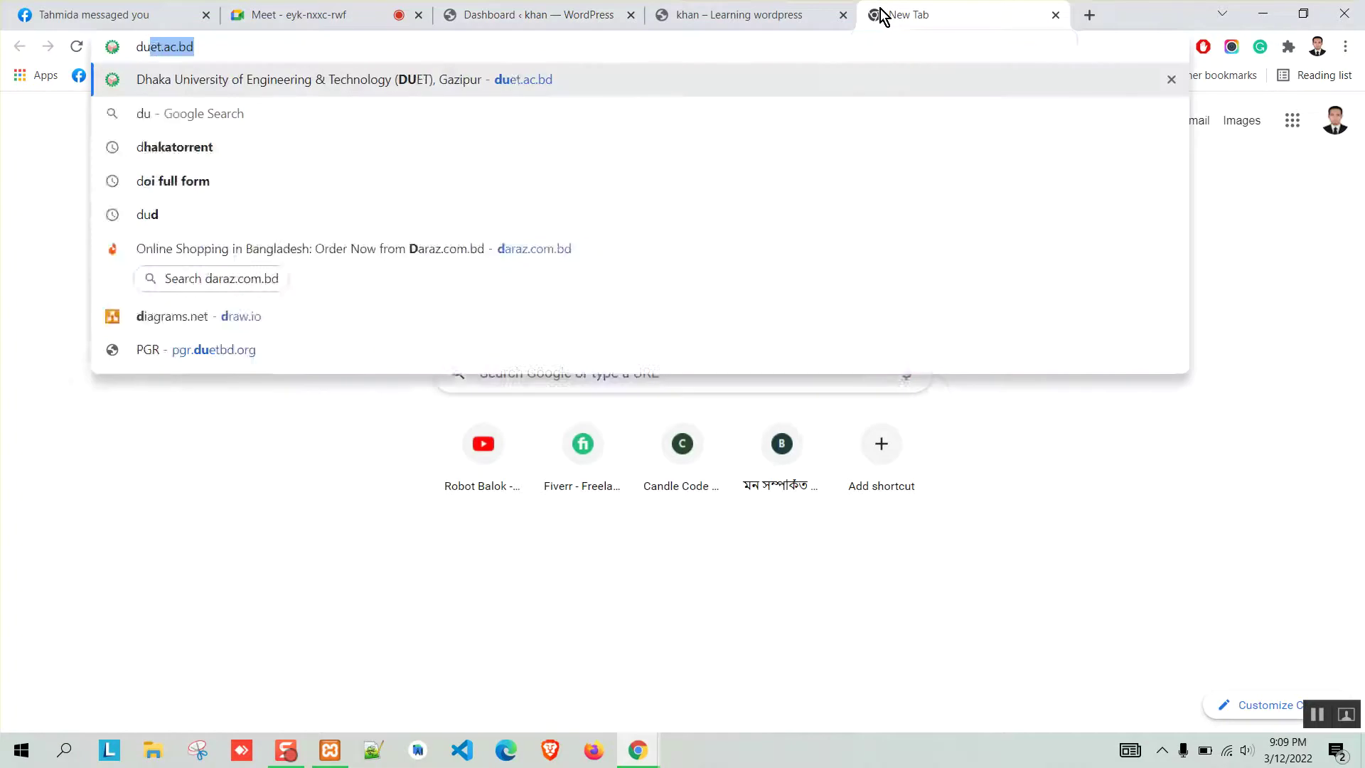
{"action": "key", "text": "Return"}
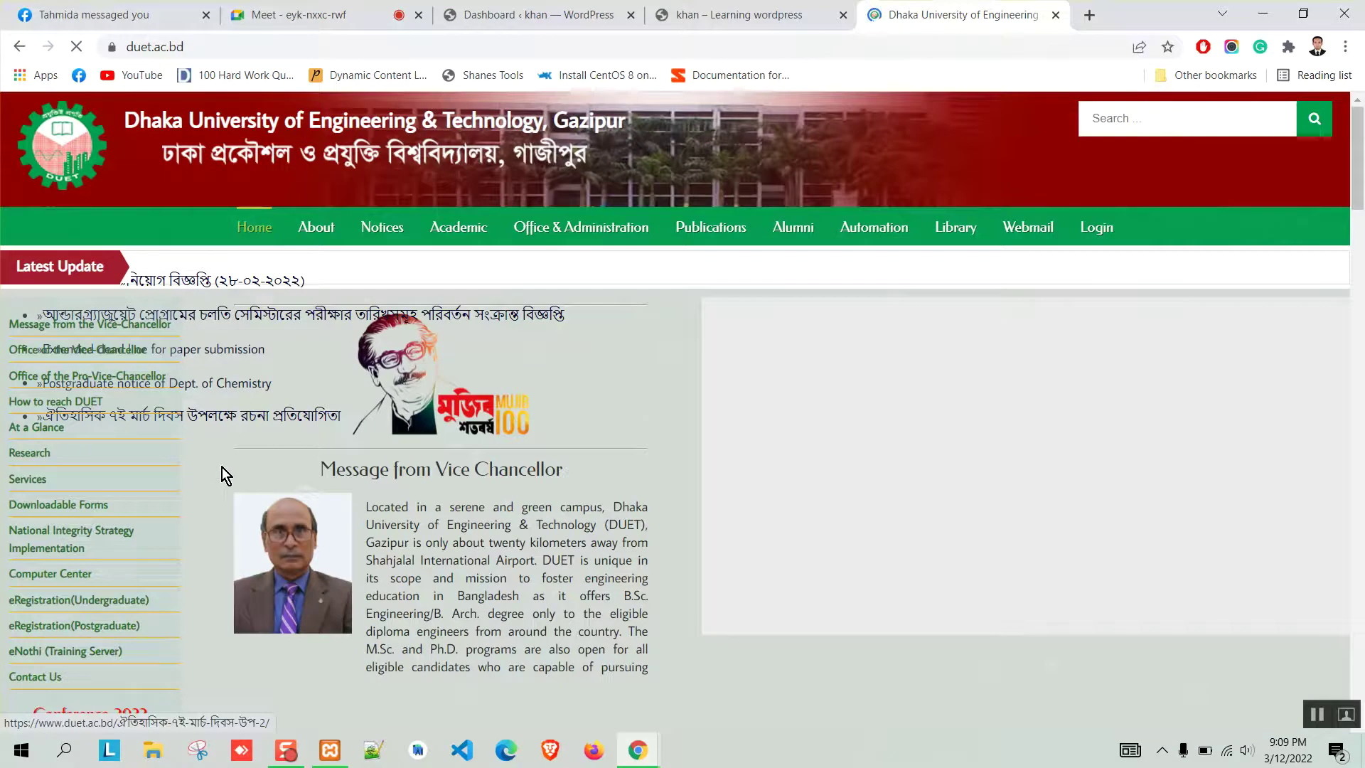
{"action": "scroll", "coordinate": [693, 422], "scroll_direction": "down", "scroll_amount": 4}
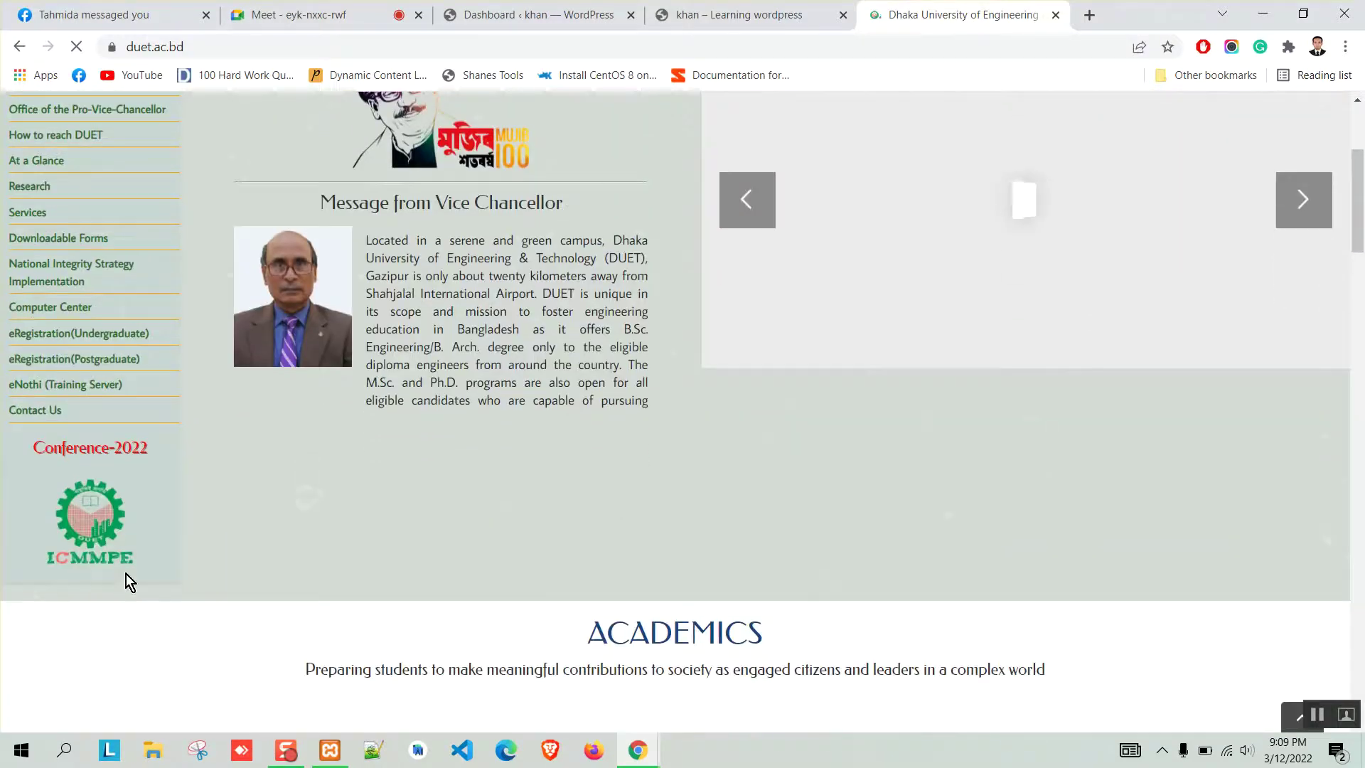
{"action": "left_click", "coordinate": [92, 520]}
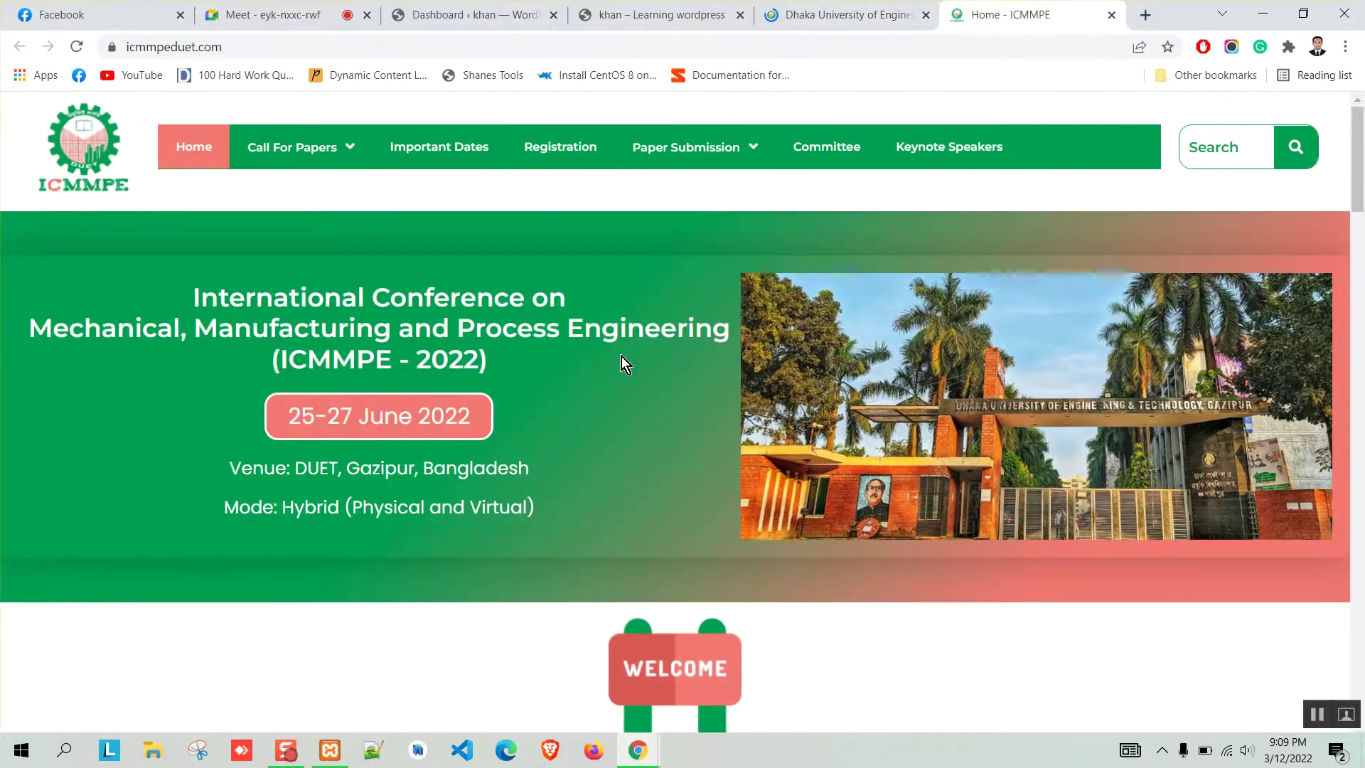
{"action": "scroll", "coordinate": [501, 352], "scroll_direction": "down", "scroll_amount": 7}
{"action": "scroll", "coordinate": [430, 429], "scroll_direction": "up", "scroll_amount": 8}
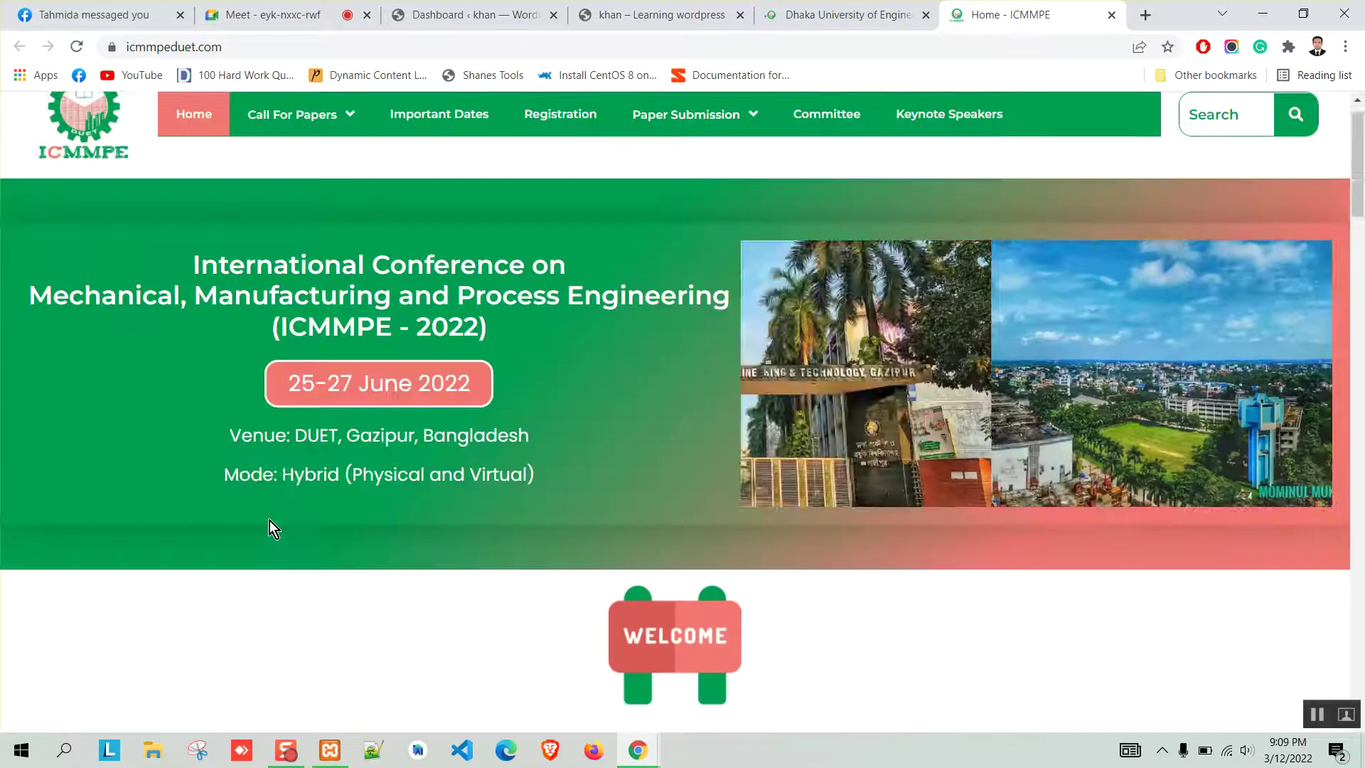
{"action": "scroll", "coordinate": [124, 464], "scroll_direction": "down", "scroll_amount": 5}
{"action": "scroll", "coordinate": [121, 455], "scroll_direction": "down", "scroll_amount": 10}
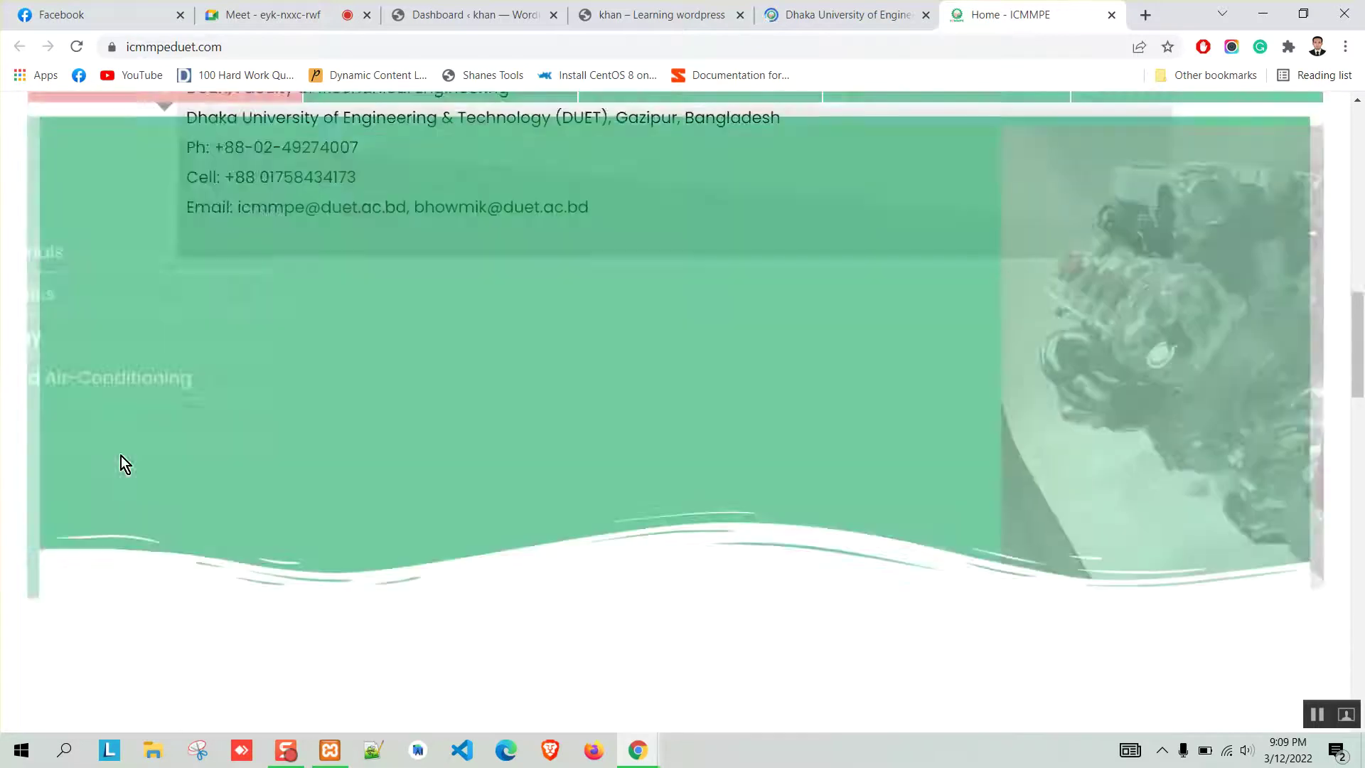
{"action": "scroll", "coordinate": [121, 455], "scroll_direction": "up", "scroll_amount": 15}
Search the ICMMPE page source for 'theme', then close the source view.
{"action": "key", "text": "ctrl+u"}
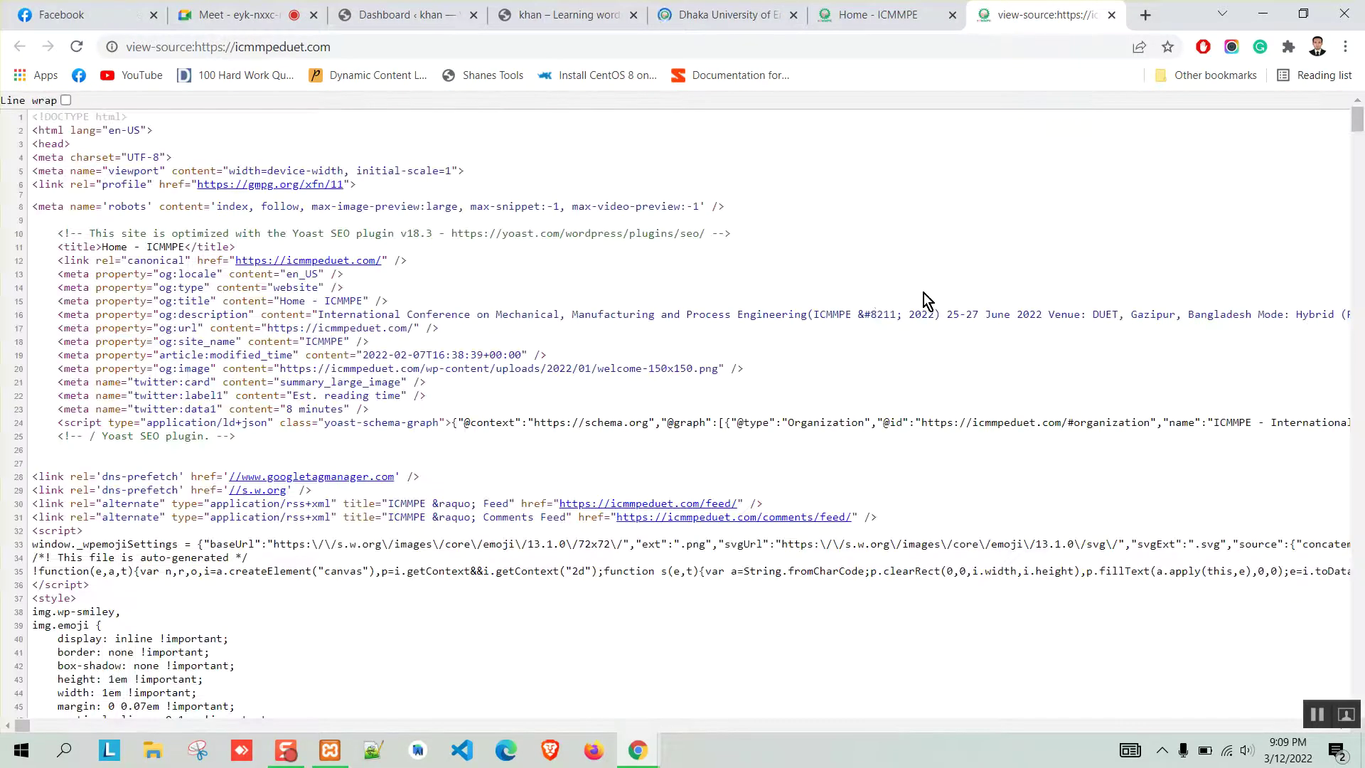
{"action": "key", "text": "ctrl+f"}
{"action": "type", "text": "theme"}
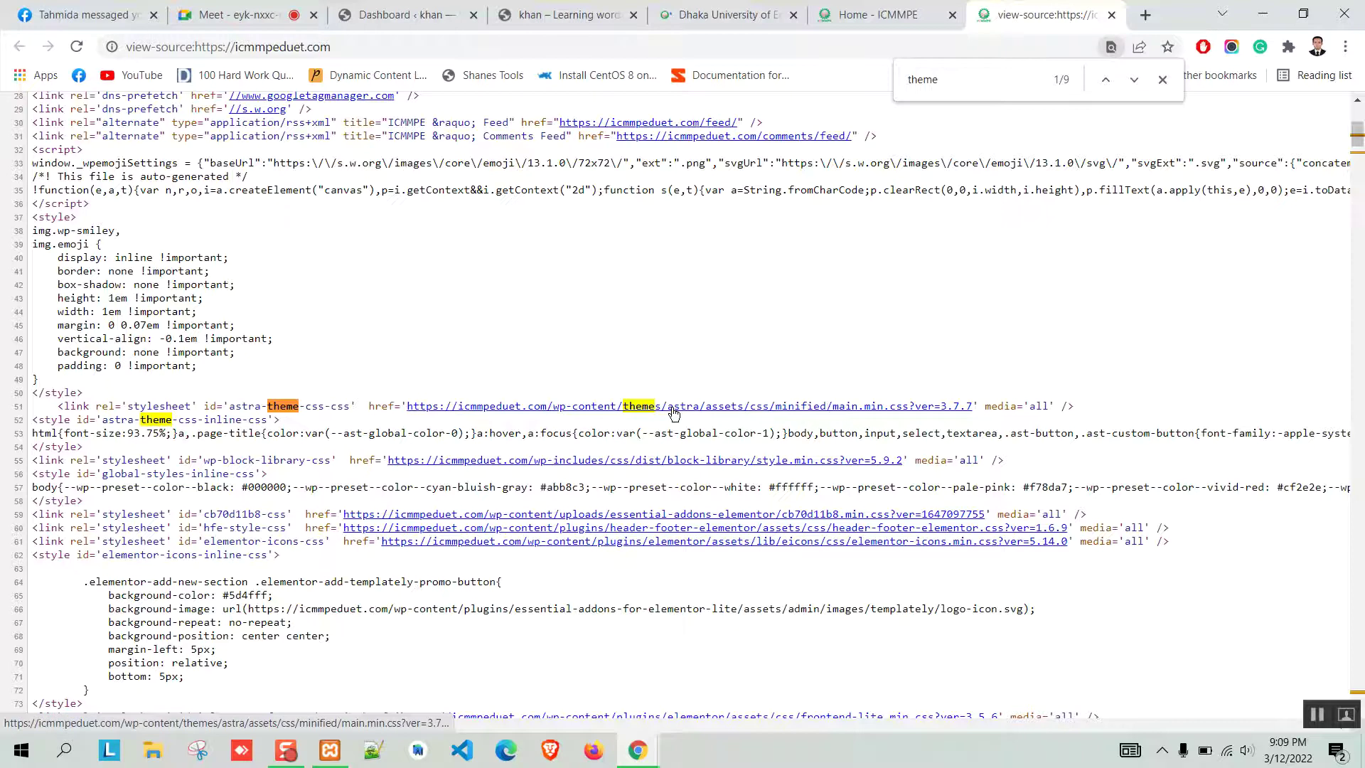
{"action": "left_click", "coordinate": [1162, 79]}
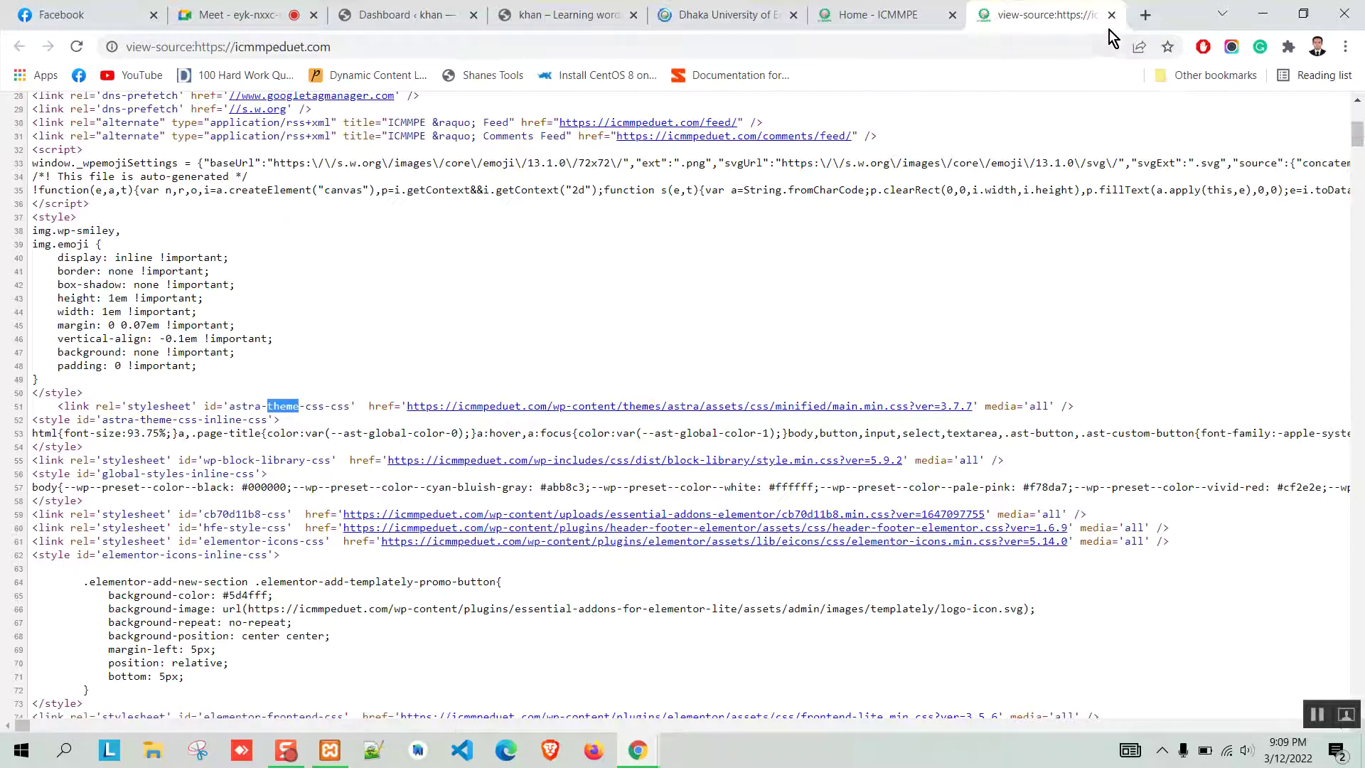
{"action": "left_click", "coordinate": [1111, 14]}
Load duet.ac.bd/wp-admin in the DUET tab, then go back to the ICMMPE tab.
{"action": "left_click", "coordinate": [822, 11]}
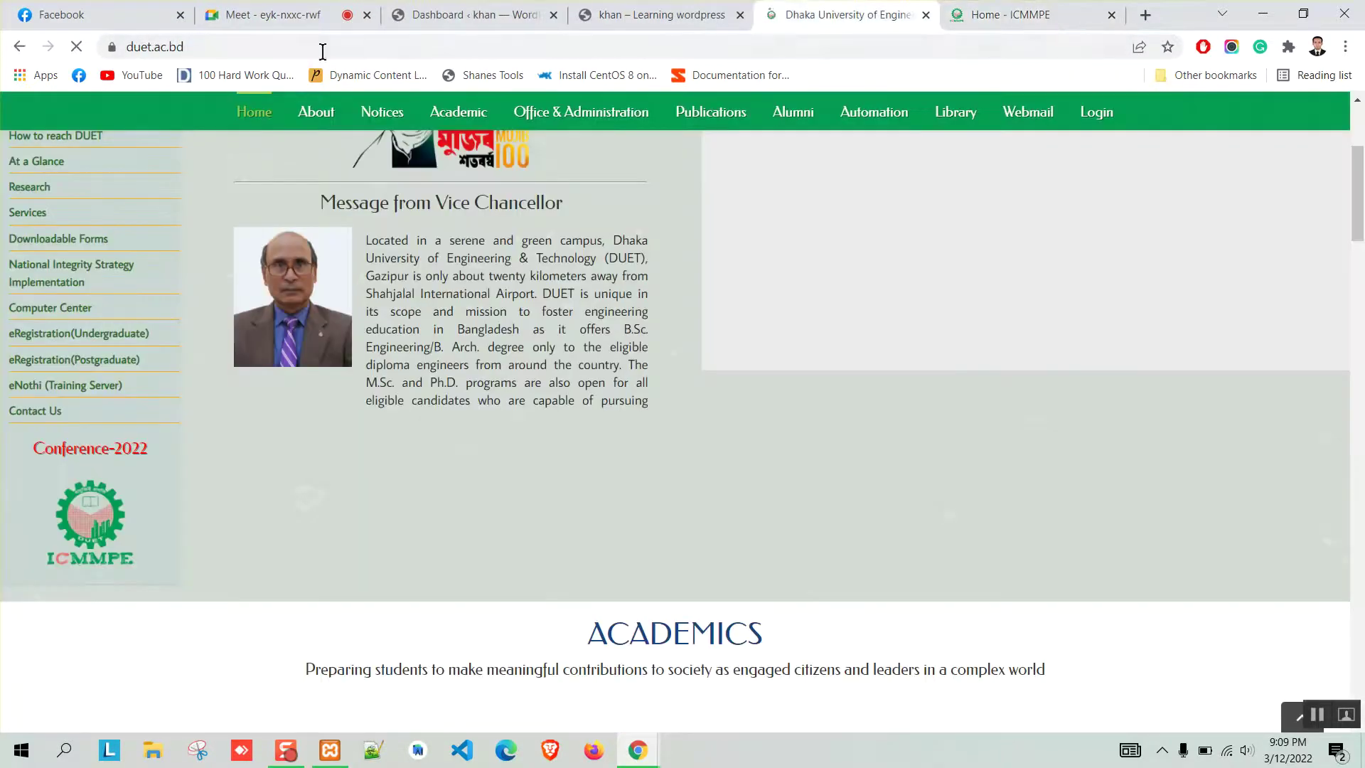
{"action": "left_click", "coordinate": [441, 47]}
{"action": "type", "text": "/wp-a"}
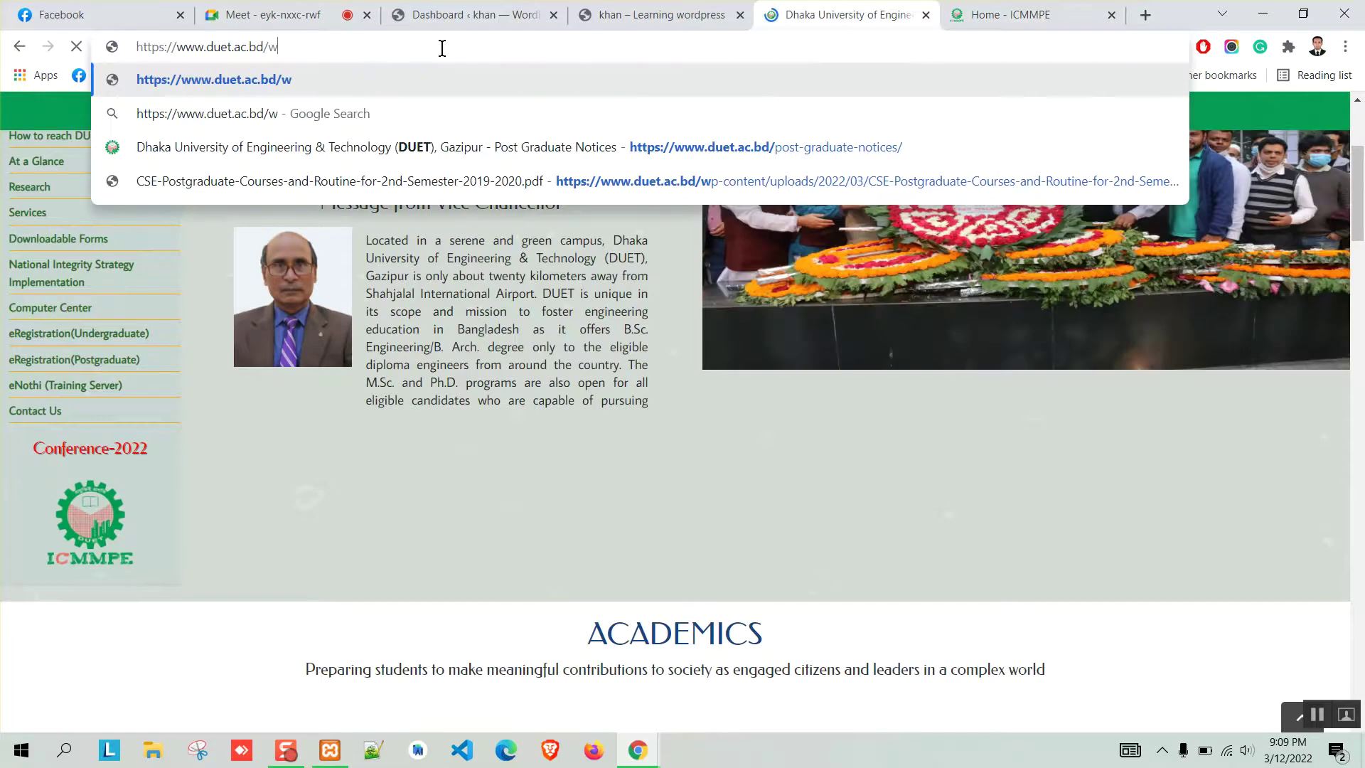
{"action": "type", "text": "dmin"}
{"action": "key", "text": "Return"}
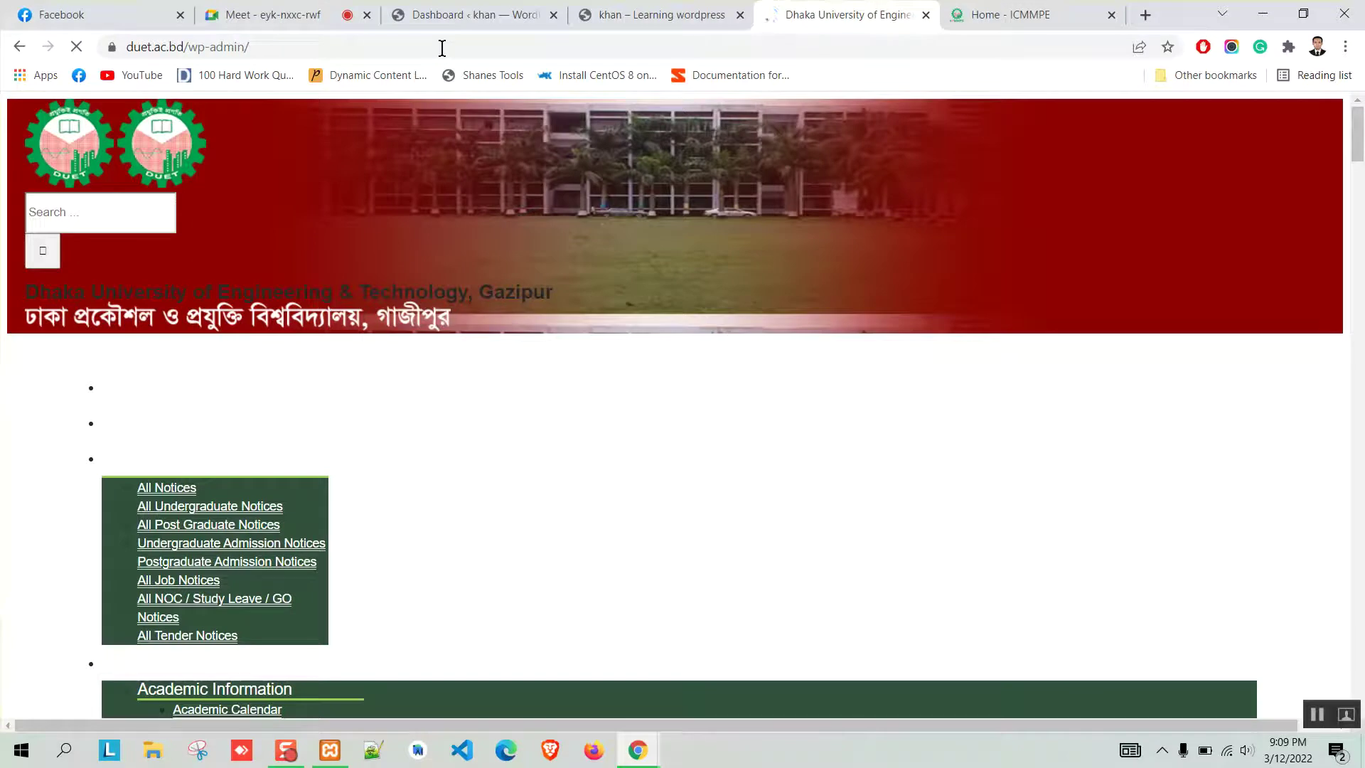
{"action": "scroll", "coordinate": [19, 325], "scroll_direction": "down", "scroll_amount": 5}
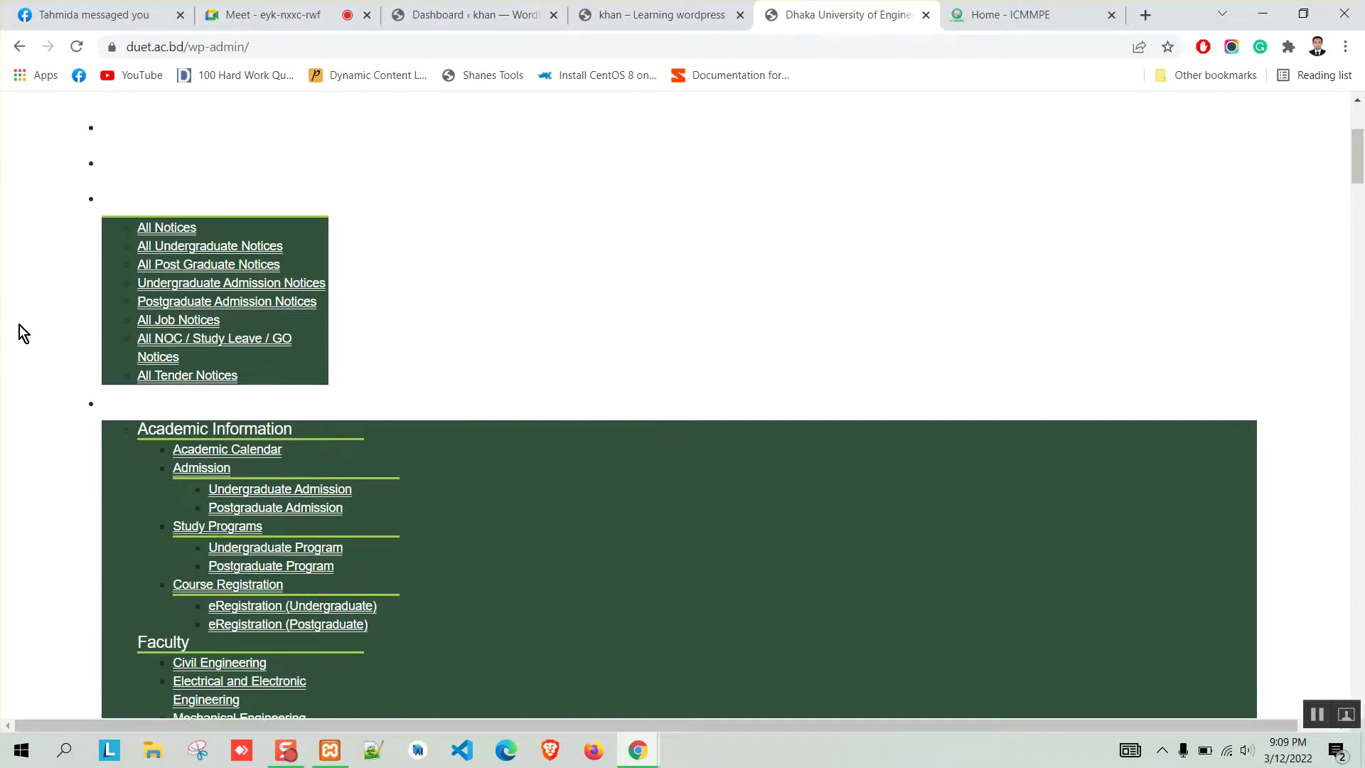
{"action": "scroll", "coordinate": [20, 325], "scroll_direction": "down", "scroll_amount": 10}
{"action": "scroll", "coordinate": [19, 326], "scroll_direction": "up", "scroll_amount": 12}
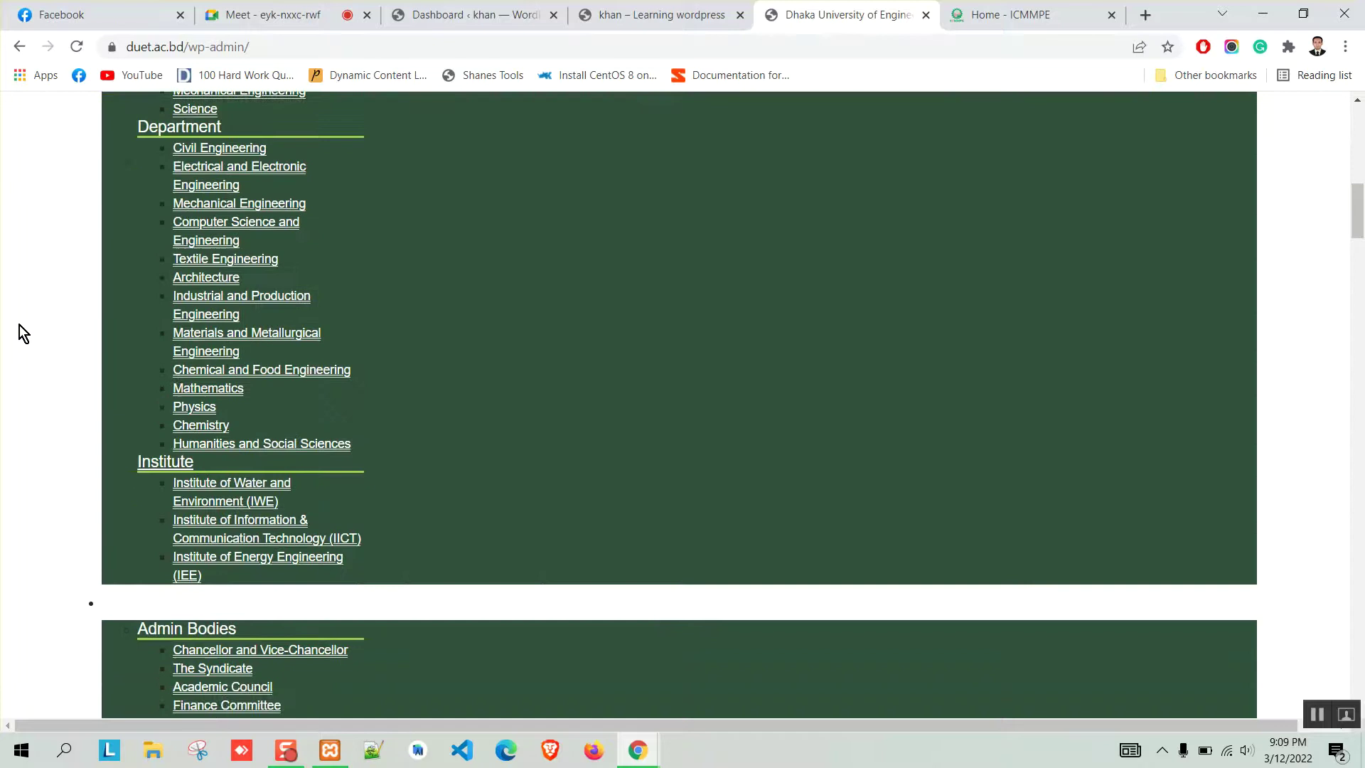
{"action": "scroll", "coordinate": [20, 326], "scroll_direction": "up", "scroll_amount": 3}
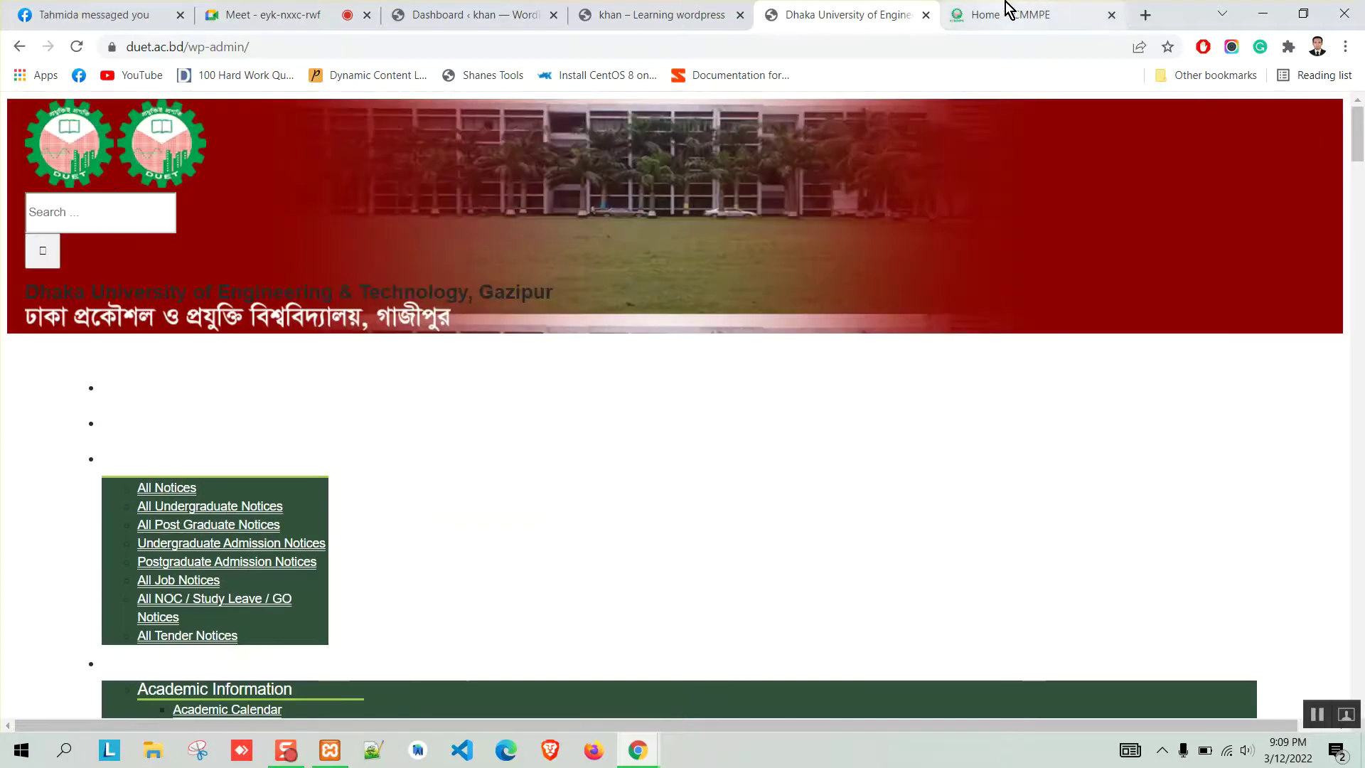
{"action": "left_click", "coordinate": [1005, 11]}
{"action": "left_click", "coordinate": [275, 47]}
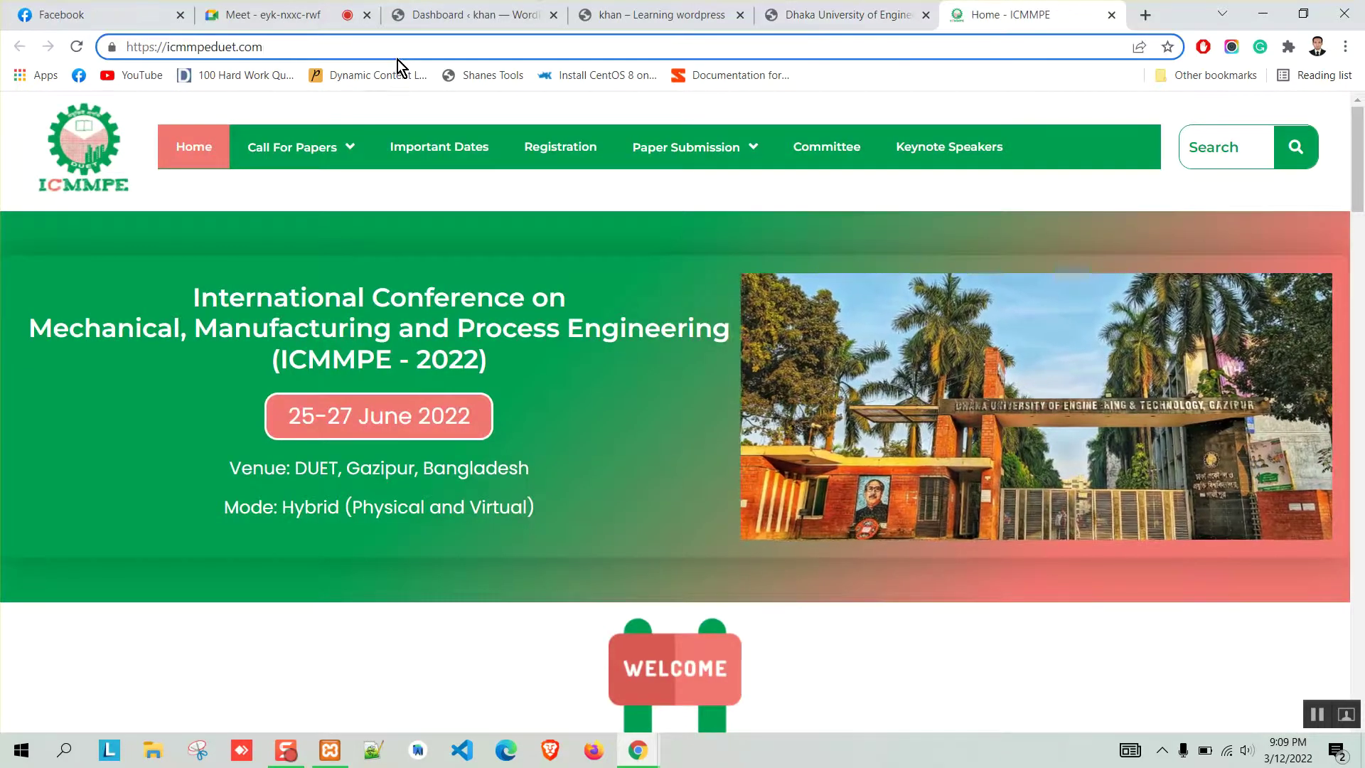
Load icmmpeduet.com/wp-admin, admitting a waiting participant to the video call meanwhile.
{"action": "type", "text": "/wo"}
{"action": "key", "text": "BackSpace"}
{"action": "type", "text": "p-admin"}
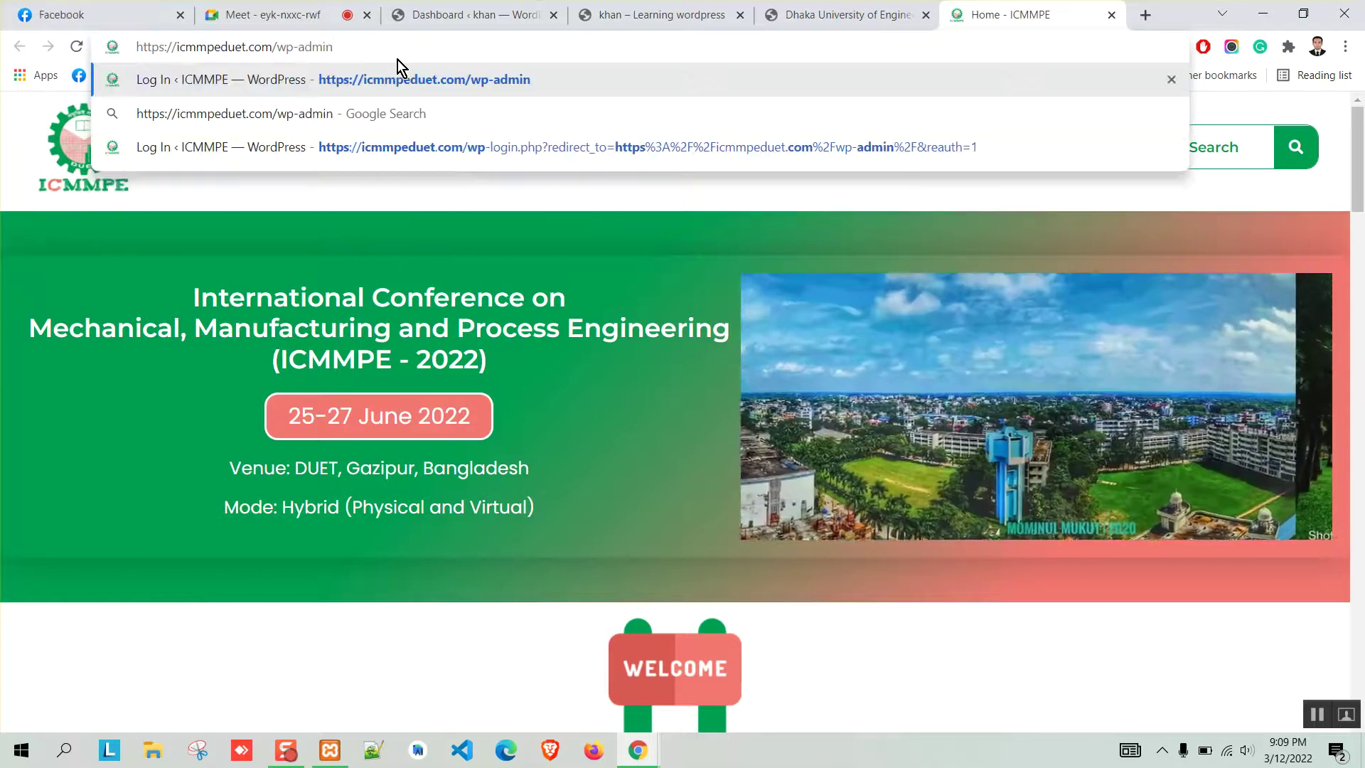
{"action": "key", "text": "Return"}
{"action": "left_click", "coordinate": [283, 10]}
{"action": "left_click", "coordinate": [864, 198]}
{"action": "left_click", "coordinate": [1050, 6]}
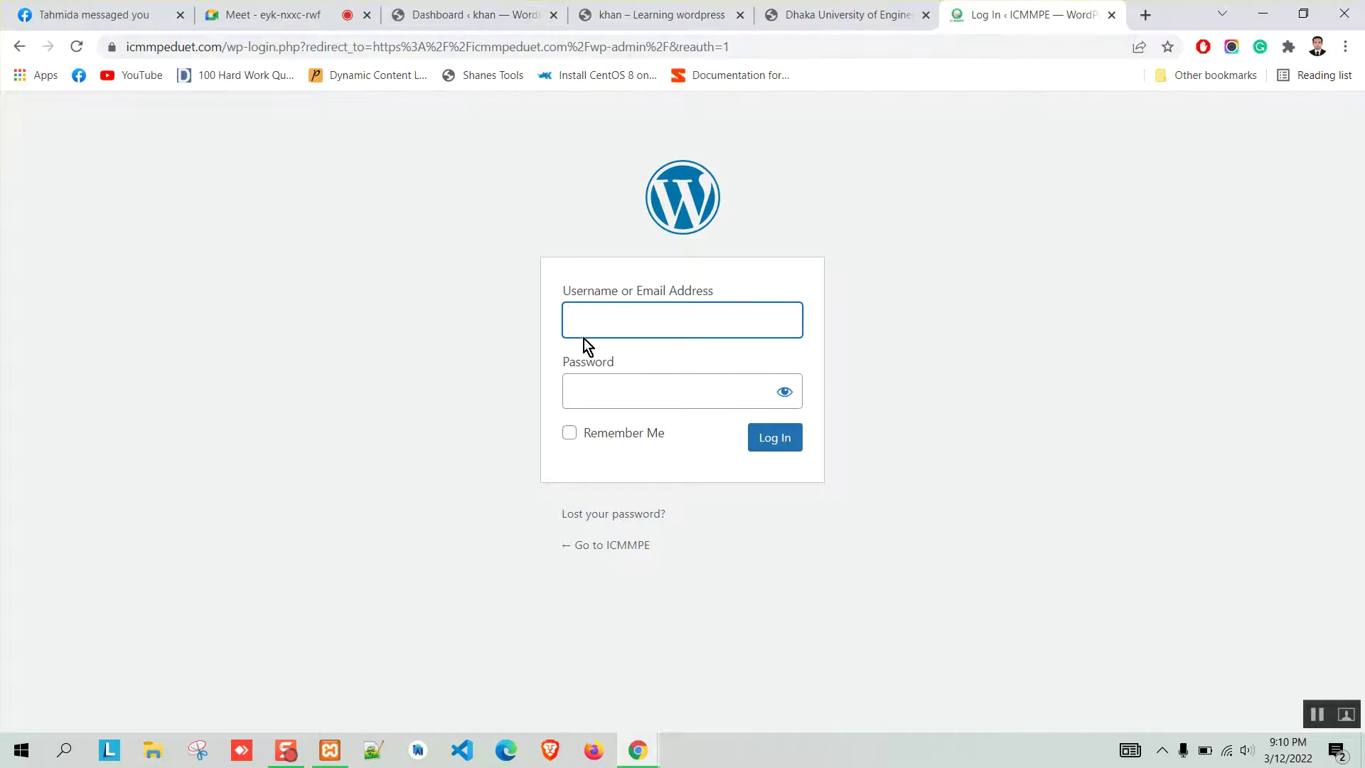
Inspect the username and password fields of the ICMMPE login form.
{"action": "left_click", "coordinate": [607, 391]}
{"action": "left_click", "coordinate": [362, 247]}
{"action": "left_click", "coordinate": [630, 326]}
{"action": "left_click", "coordinate": [600, 383]}
{"action": "left_click", "coordinate": [598, 322]}
{"action": "left_click", "coordinate": [596, 390]}
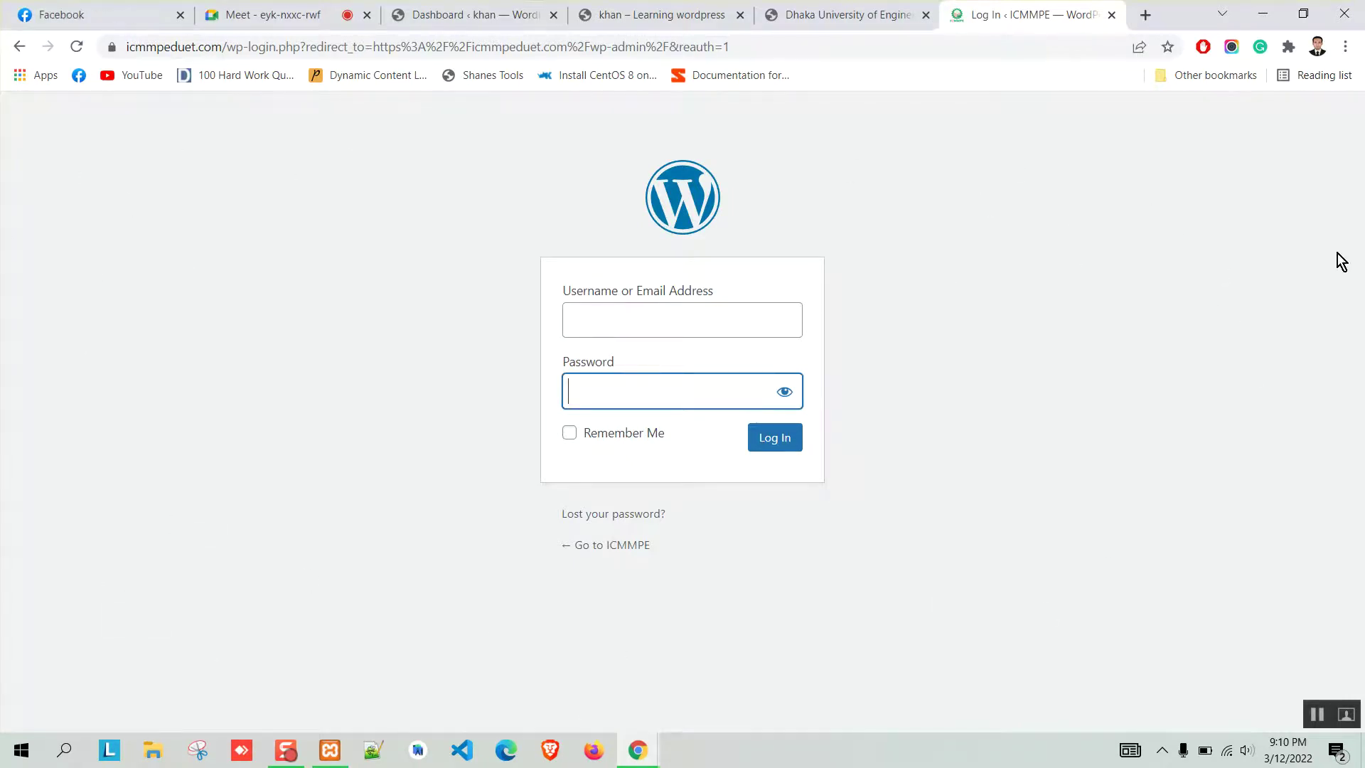
Close the ICMMPE and DUET tabs and return to the local khan Dashboard.
{"action": "left_click", "coordinate": [1112, 15]}
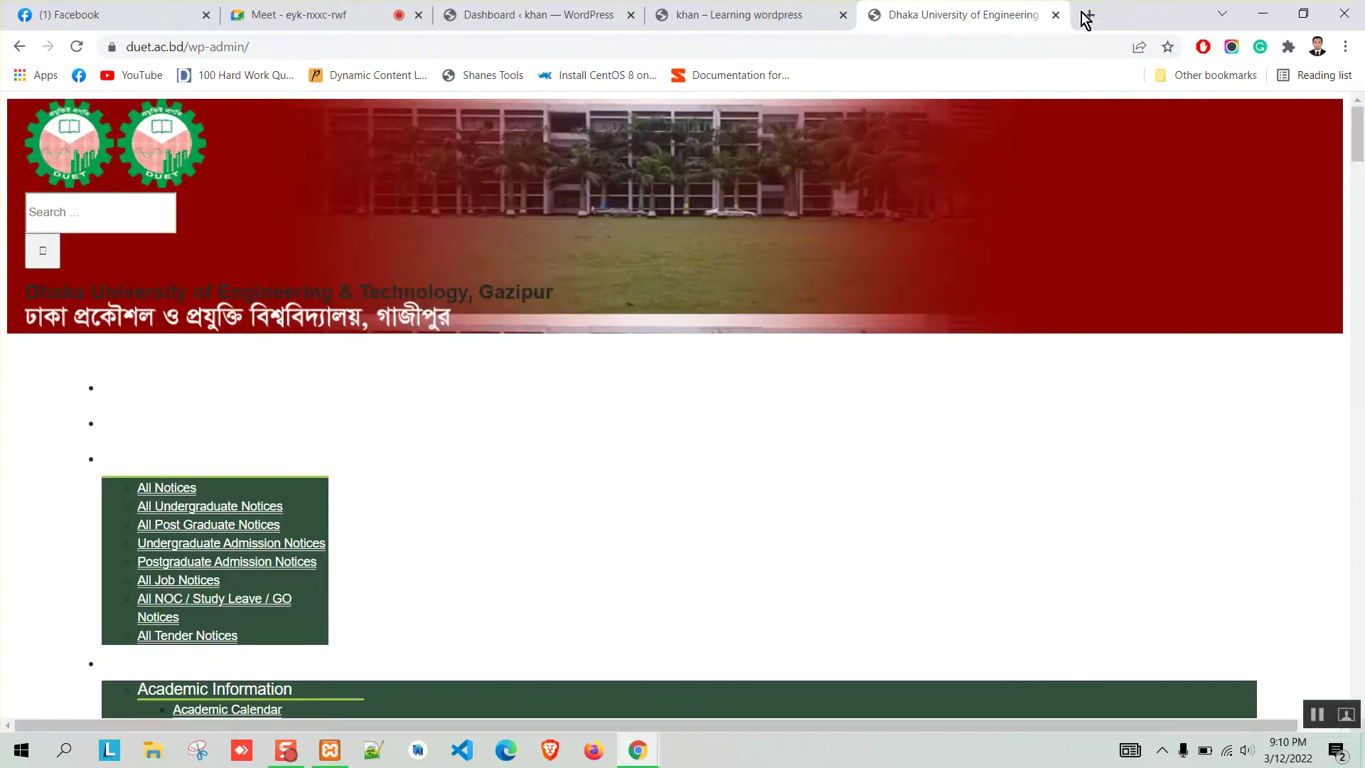
{"action": "left_click", "coordinate": [1056, 15]}
{"action": "left_click", "coordinate": [502, 9]}
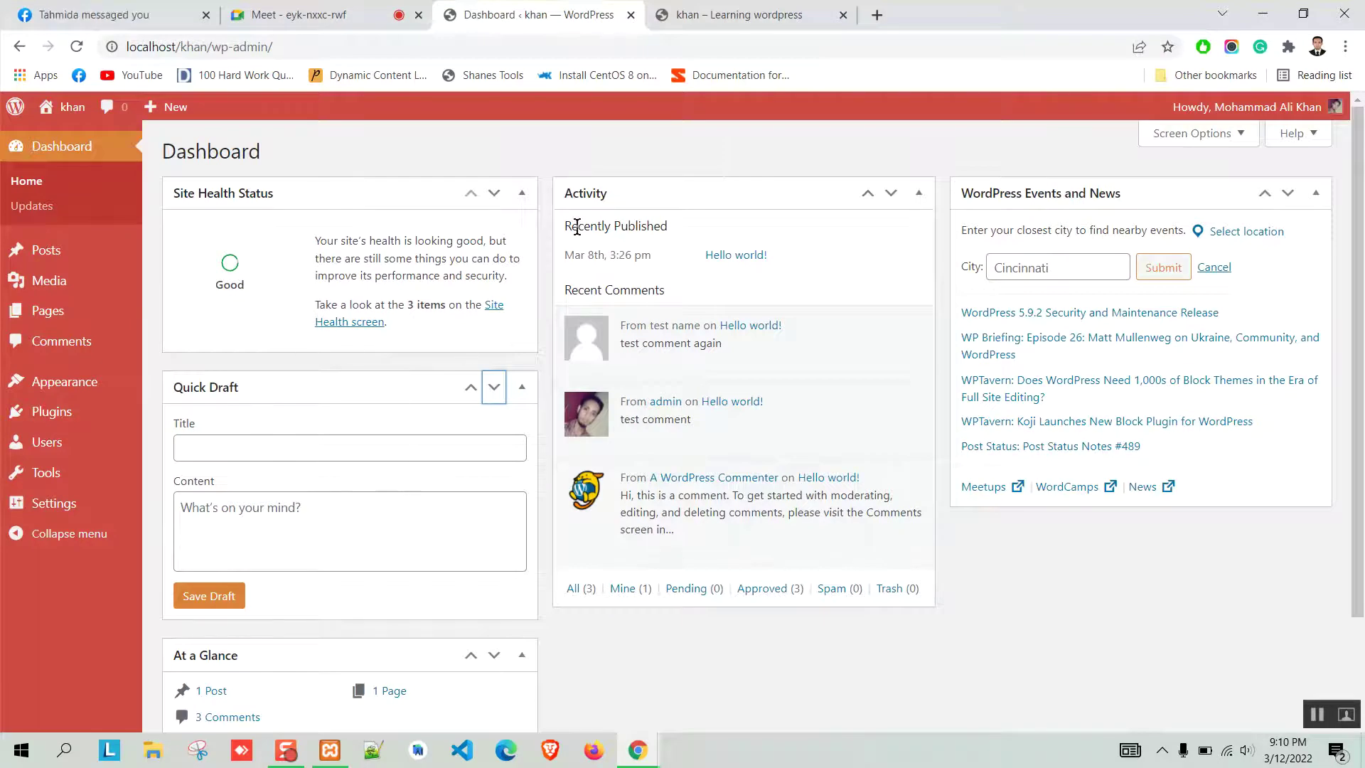
Open wordpress.org in a new tab and browse its Plugins directory.
{"action": "left_click", "coordinate": [878, 15]}
{"action": "type", "text": "wordpress.org"}
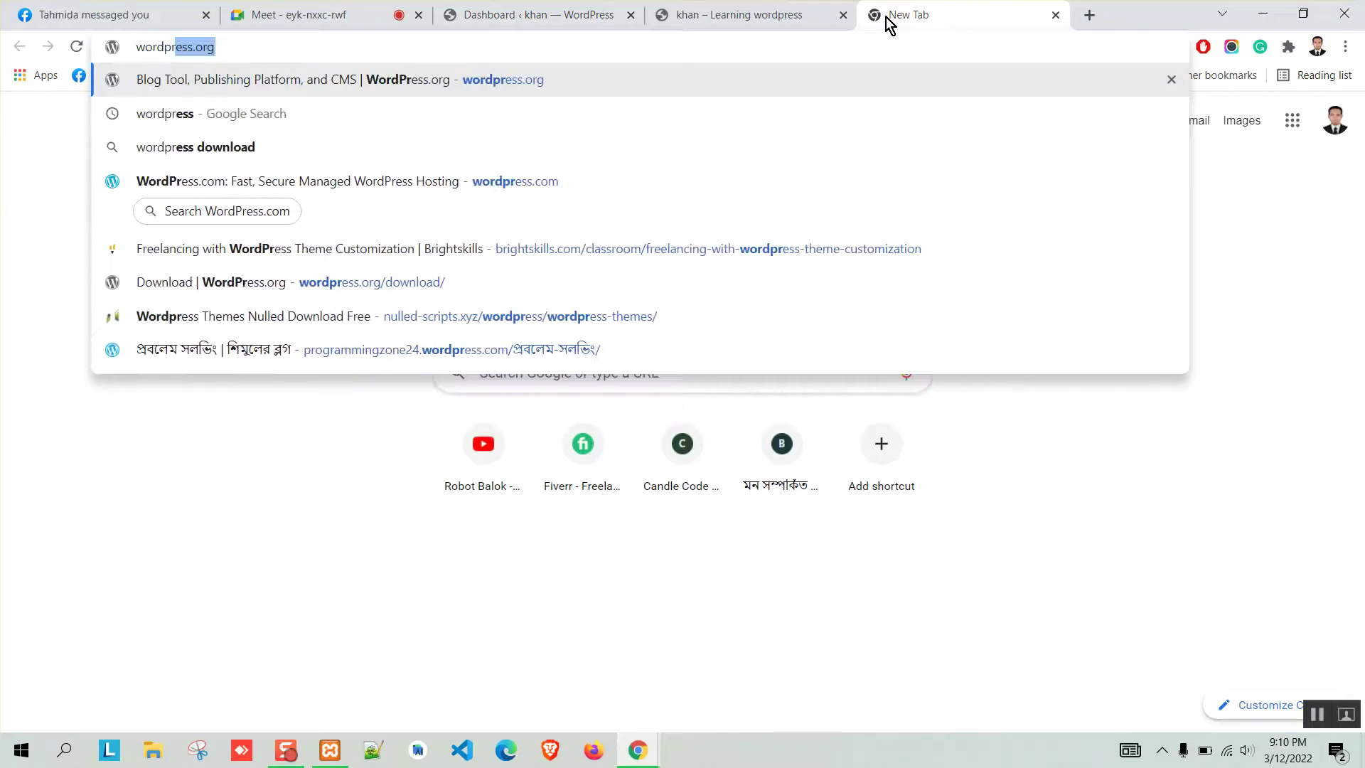
{"action": "key", "text": "Return"}
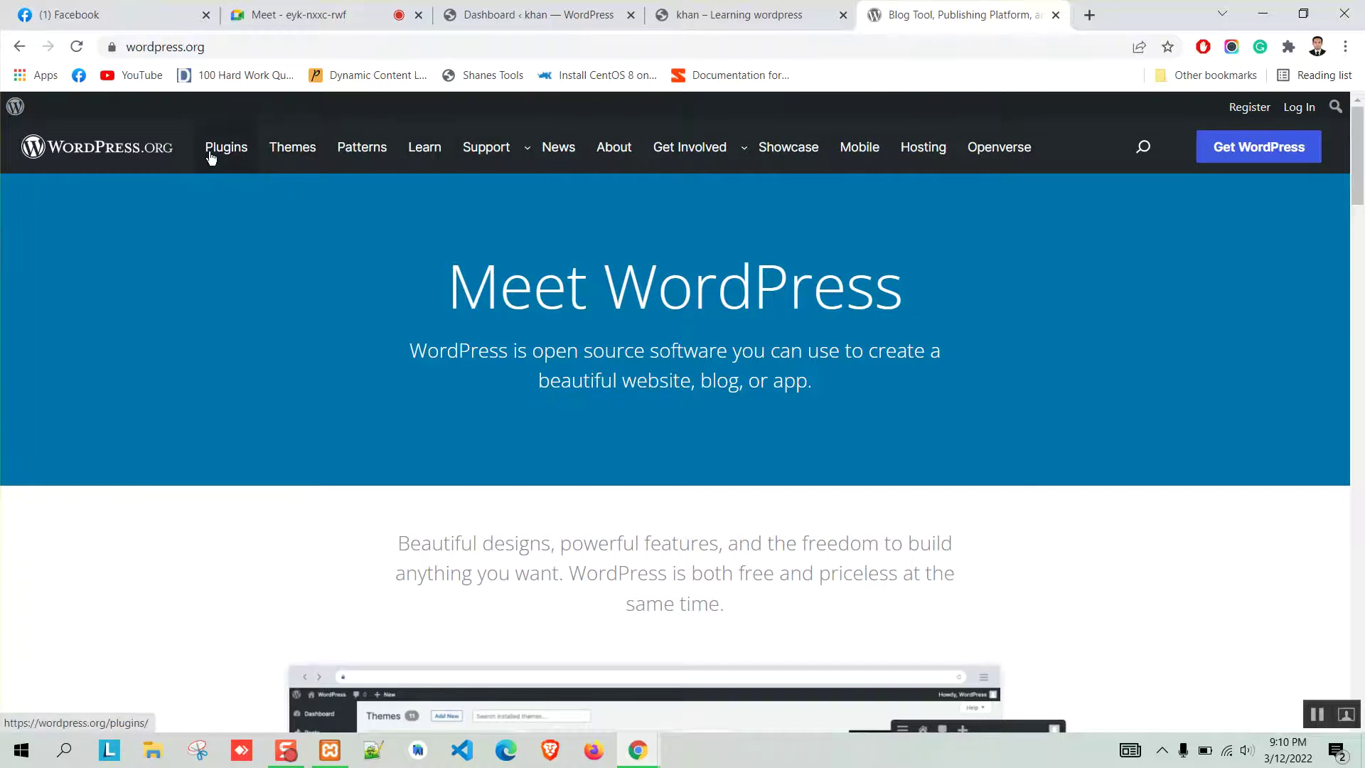
{"action": "left_click", "coordinate": [227, 150]}
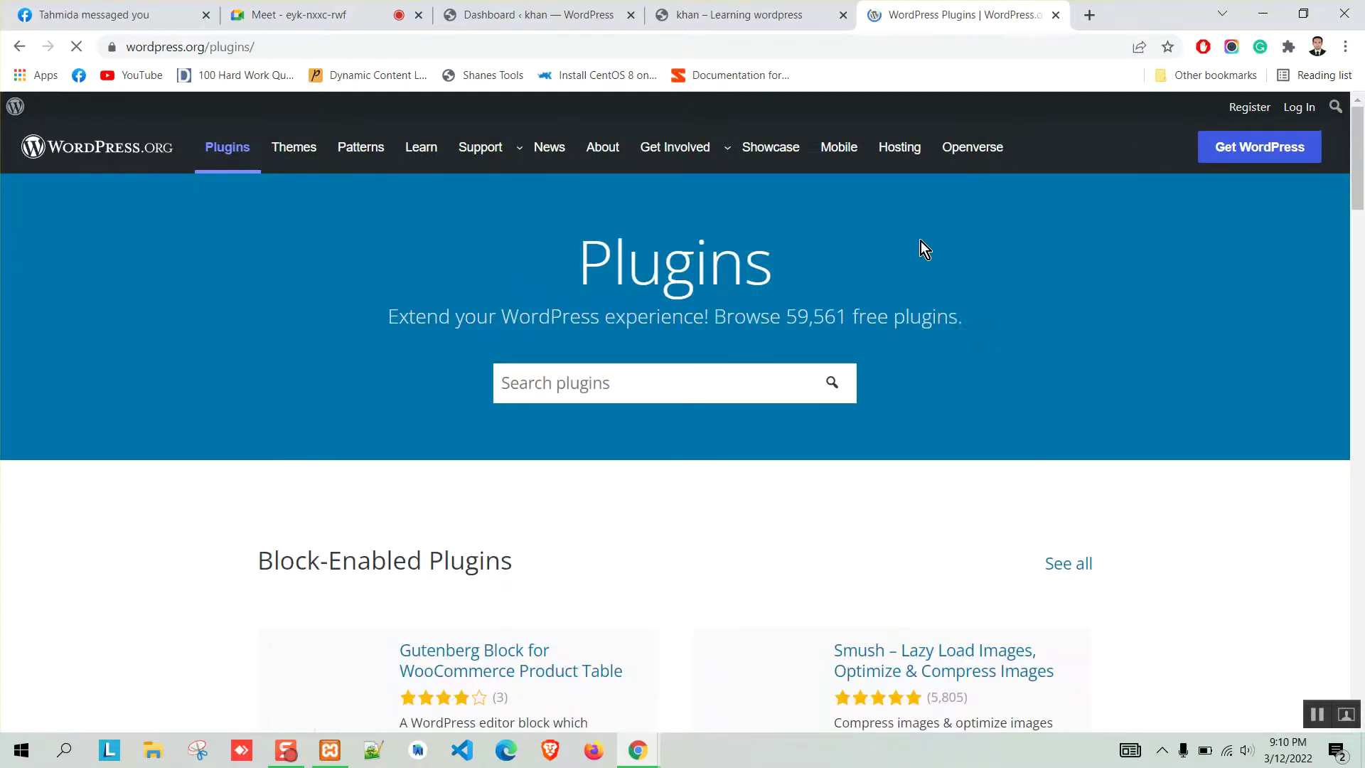
{"action": "scroll", "coordinate": [193, 361], "scroll_direction": "down", "scroll_amount": 5}
{"action": "scroll", "coordinate": [193, 360], "scroll_direction": "down", "scroll_amount": 10}
{"action": "scroll", "coordinate": [190, 361], "scroll_direction": "up", "scroll_amount": 15}
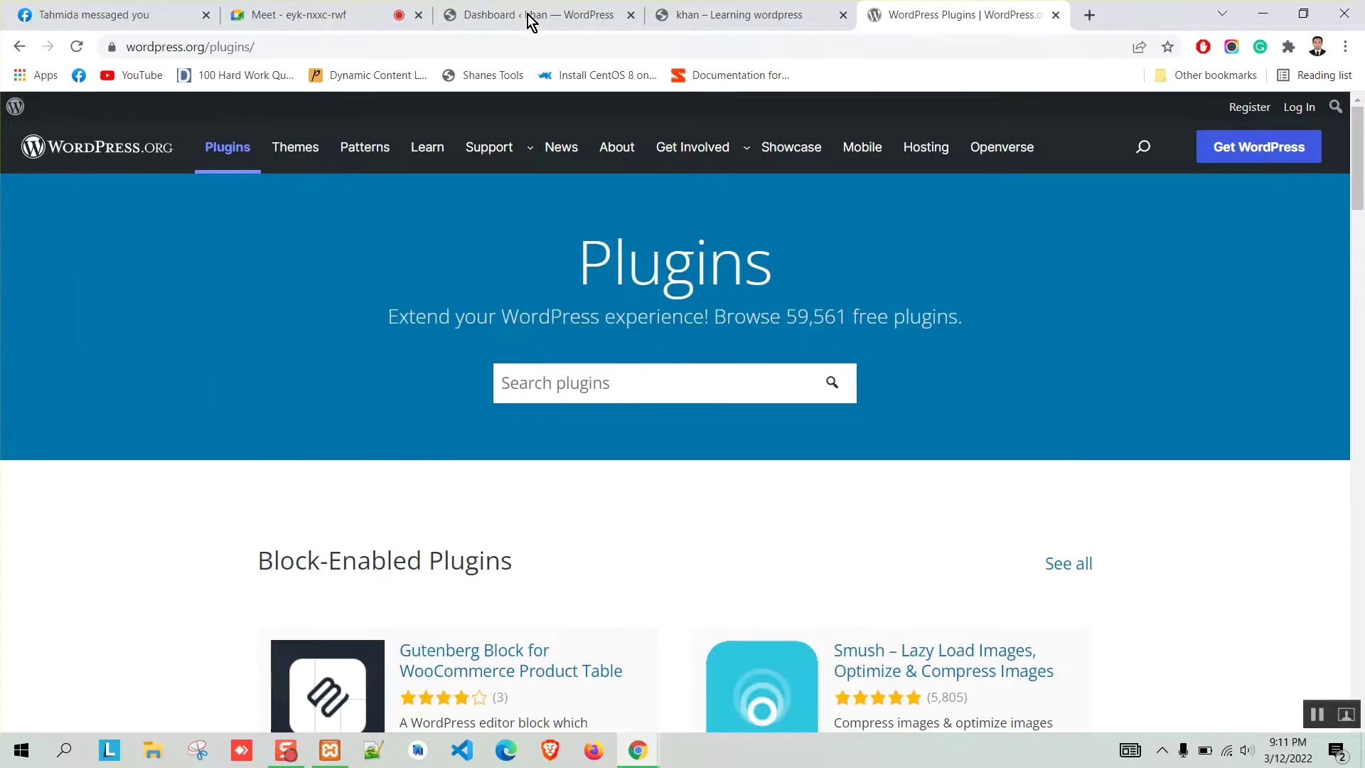
Search the wordpress.org plugin directory for 'login page customization'.
{"action": "left_click", "coordinate": [533, 17]}
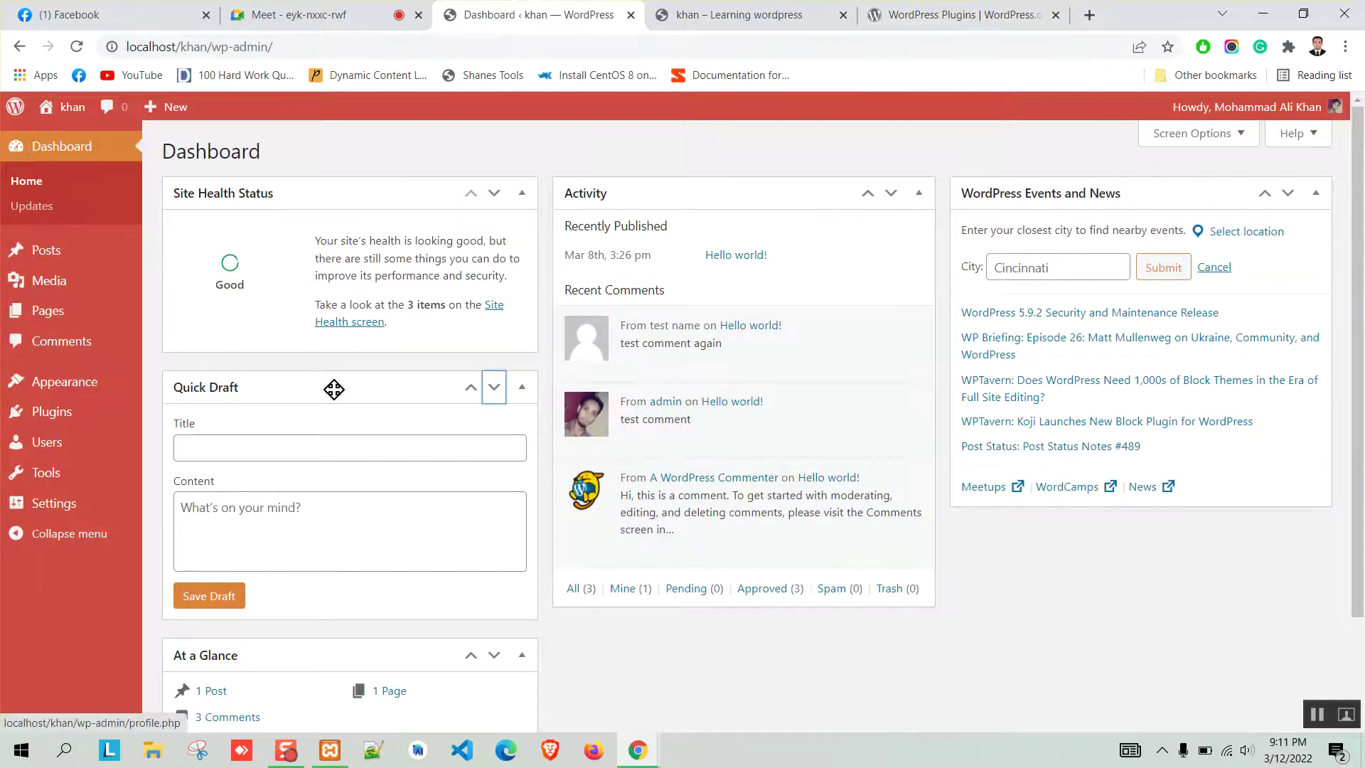
{"action": "left_click", "coordinate": [953, 14]}
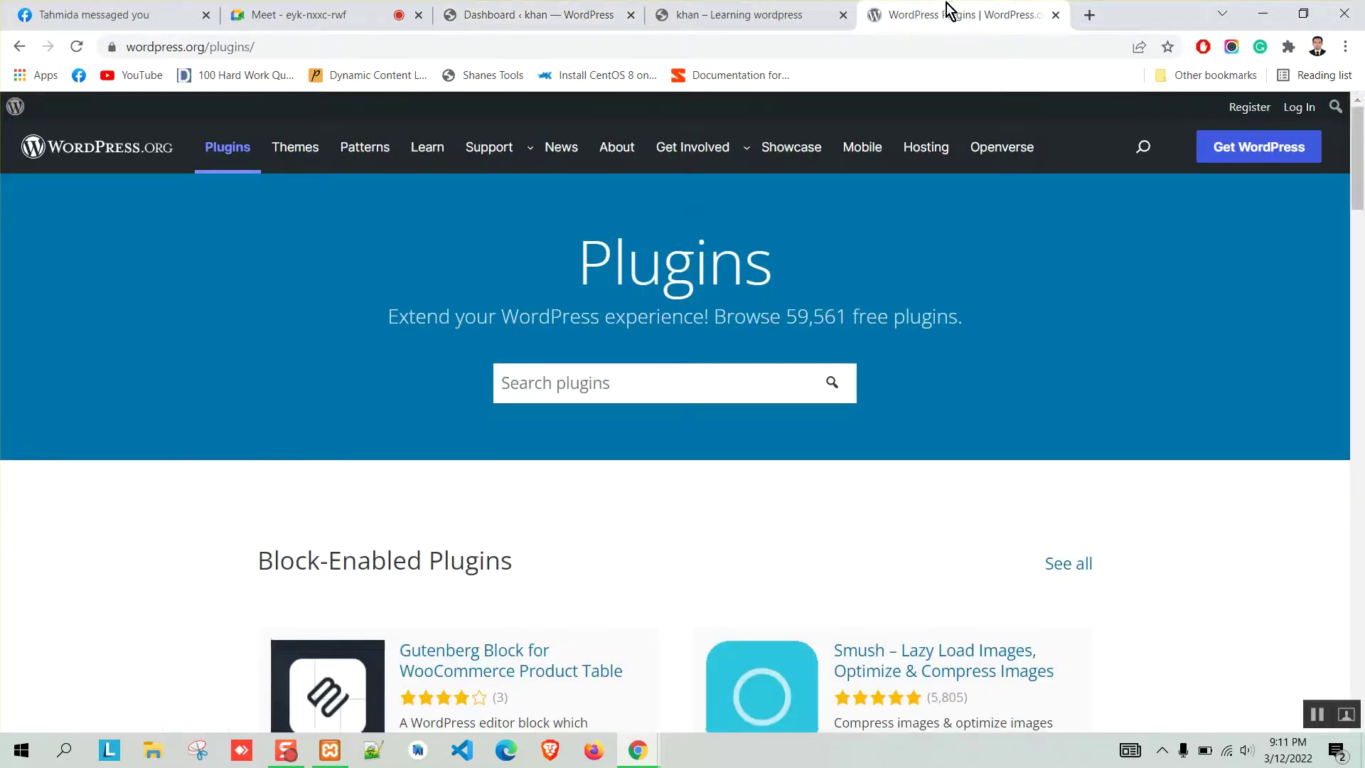
{"action": "scroll", "coordinate": [278, 455], "scroll_direction": "down", "scroll_amount": 5}
{"action": "scroll", "coordinate": [177, 482], "scroll_direction": "up", "scroll_amount": 5}
{"action": "scroll", "coordinate": [405, 405], "scroll_direction": "down", "scroll_amount": 2}
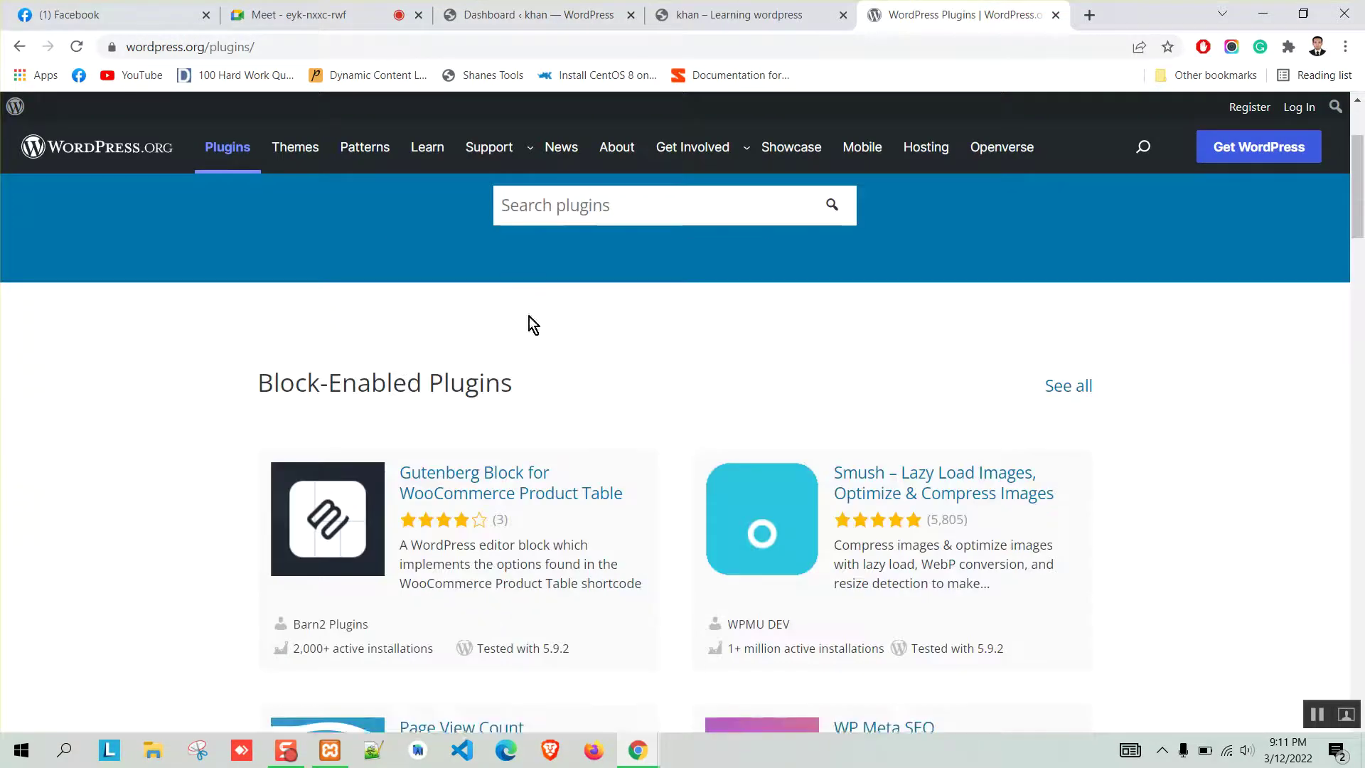
{"action": "scroll", "coordinate": [202, 395], "scroll_direction": "up", "scroll_amount": 2}
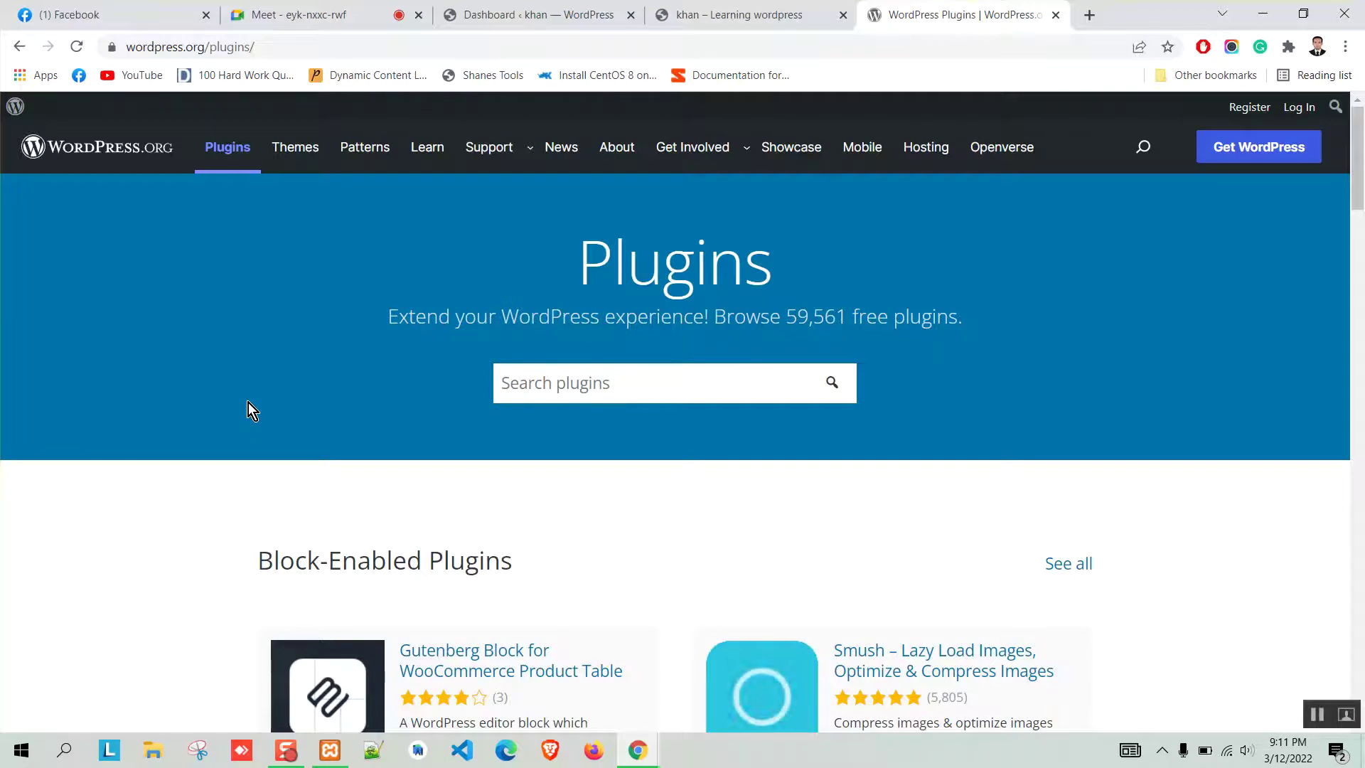
{"action": "scroll", "coordinate": [482, 354], "scroll_direction": "down", "scroll_amount": 2}
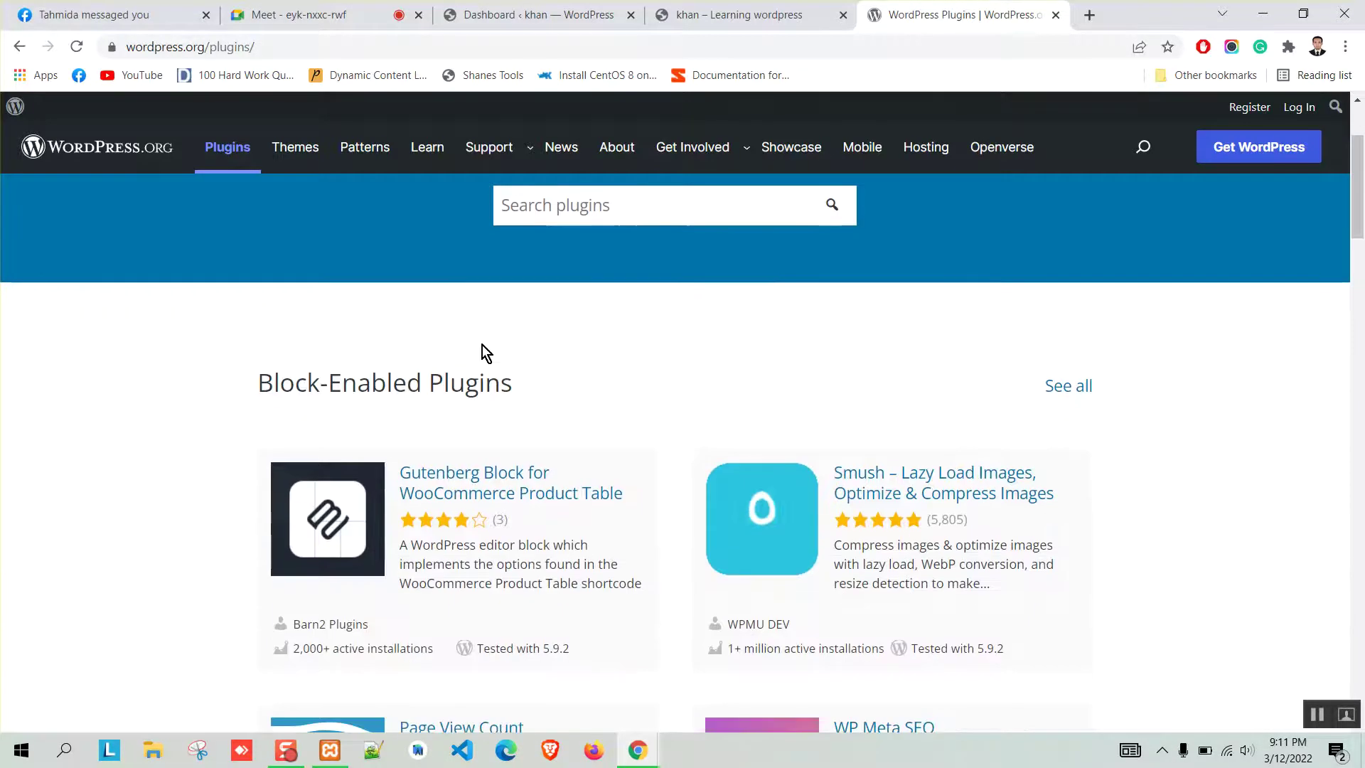
{"action": "scroll", "coordinate": [553, 348], "scroll_direction": "up", "scroll_amount": 1}
{"action": "left_click", "coordinate": [583, 290]}
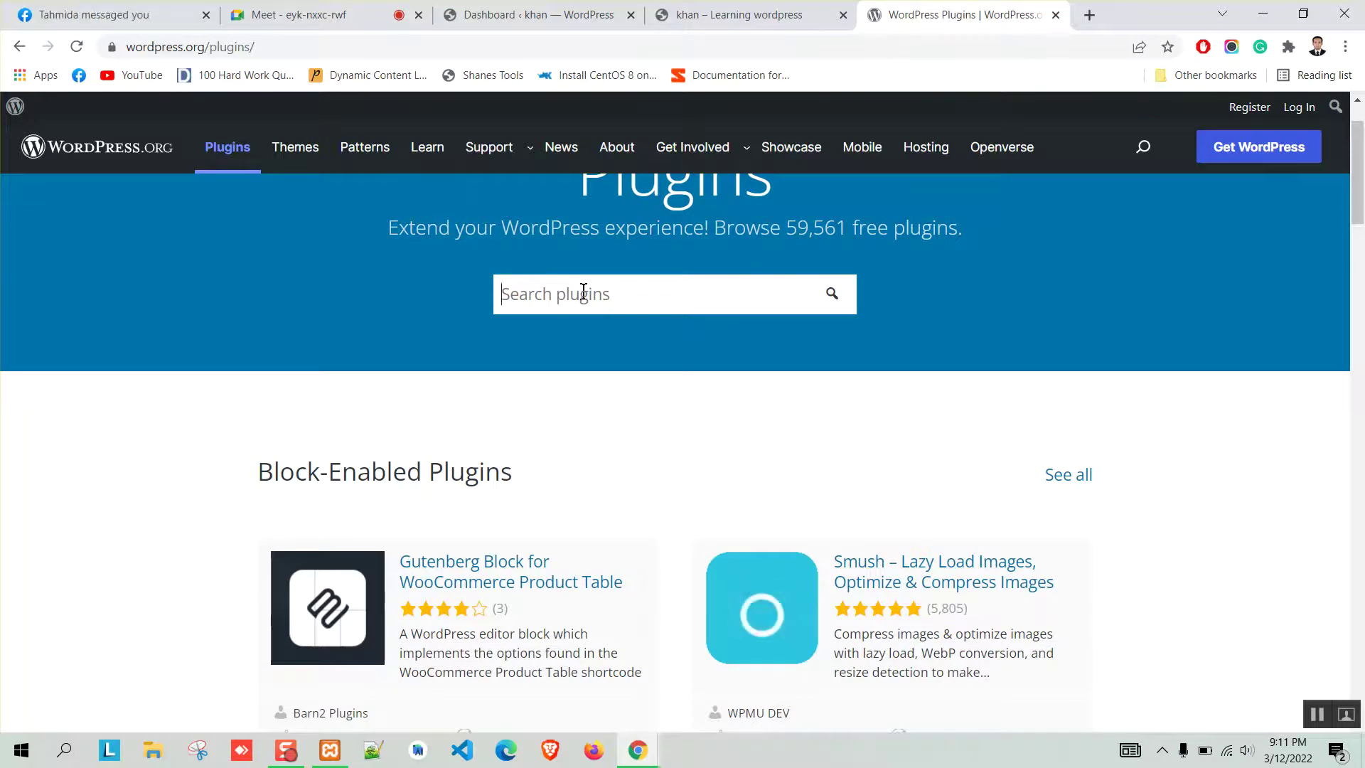
{"action": "type", "text": "login page"}
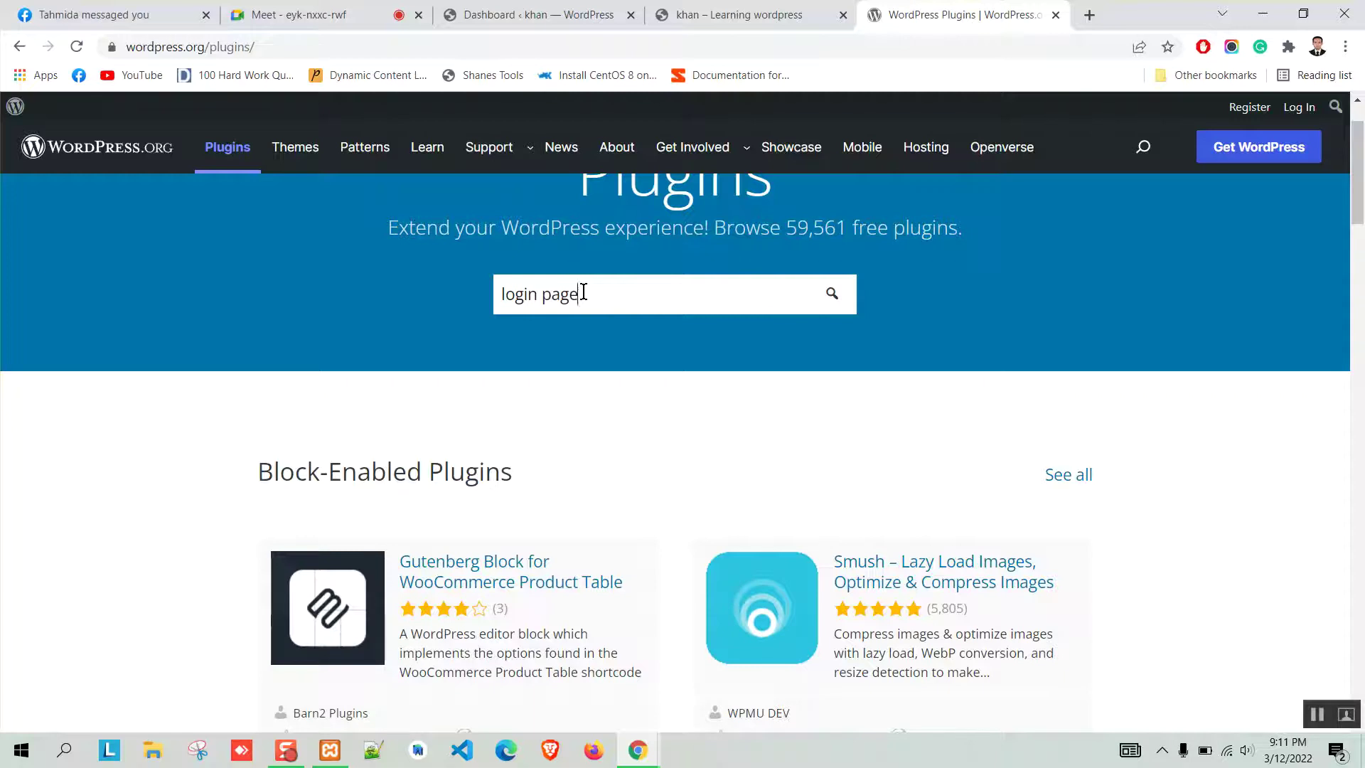
{"action": "type", "text": " customization"}
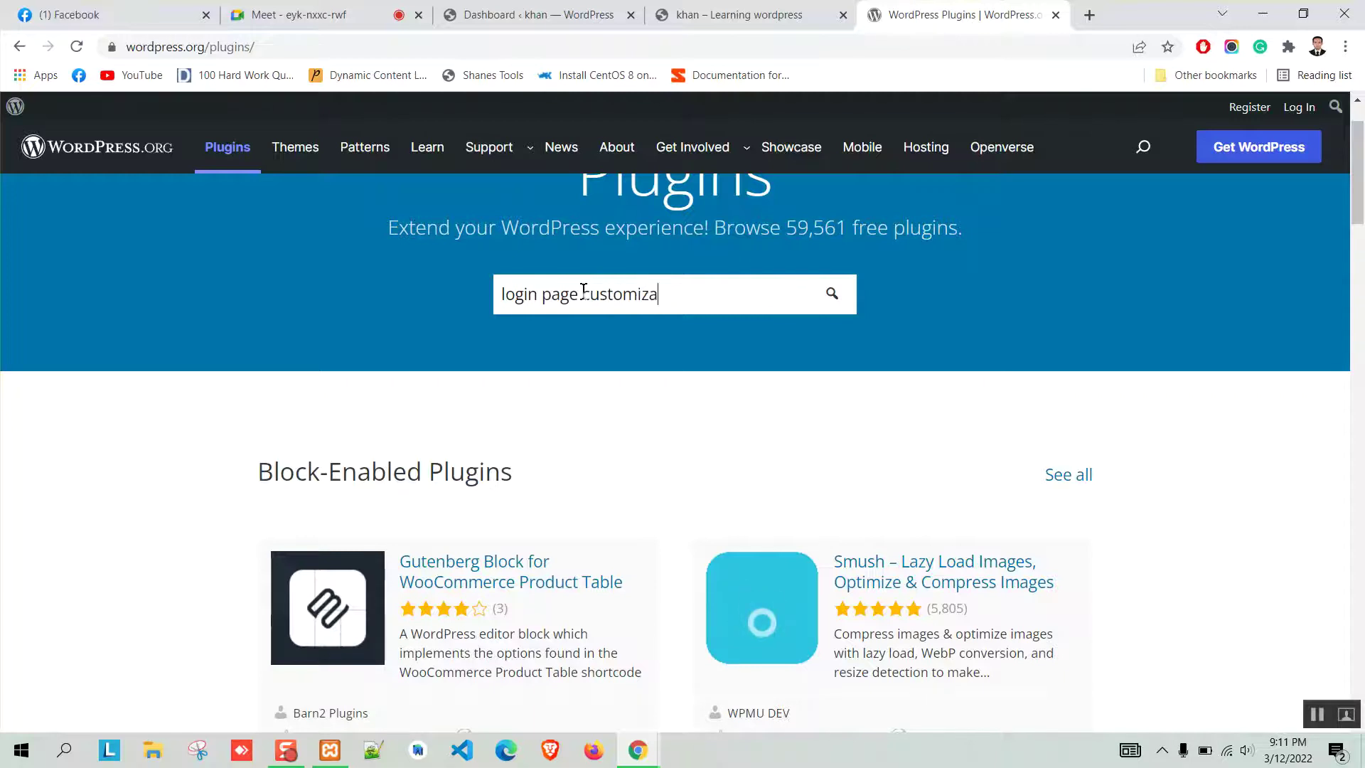
{"action": "key", "text": "Return"}
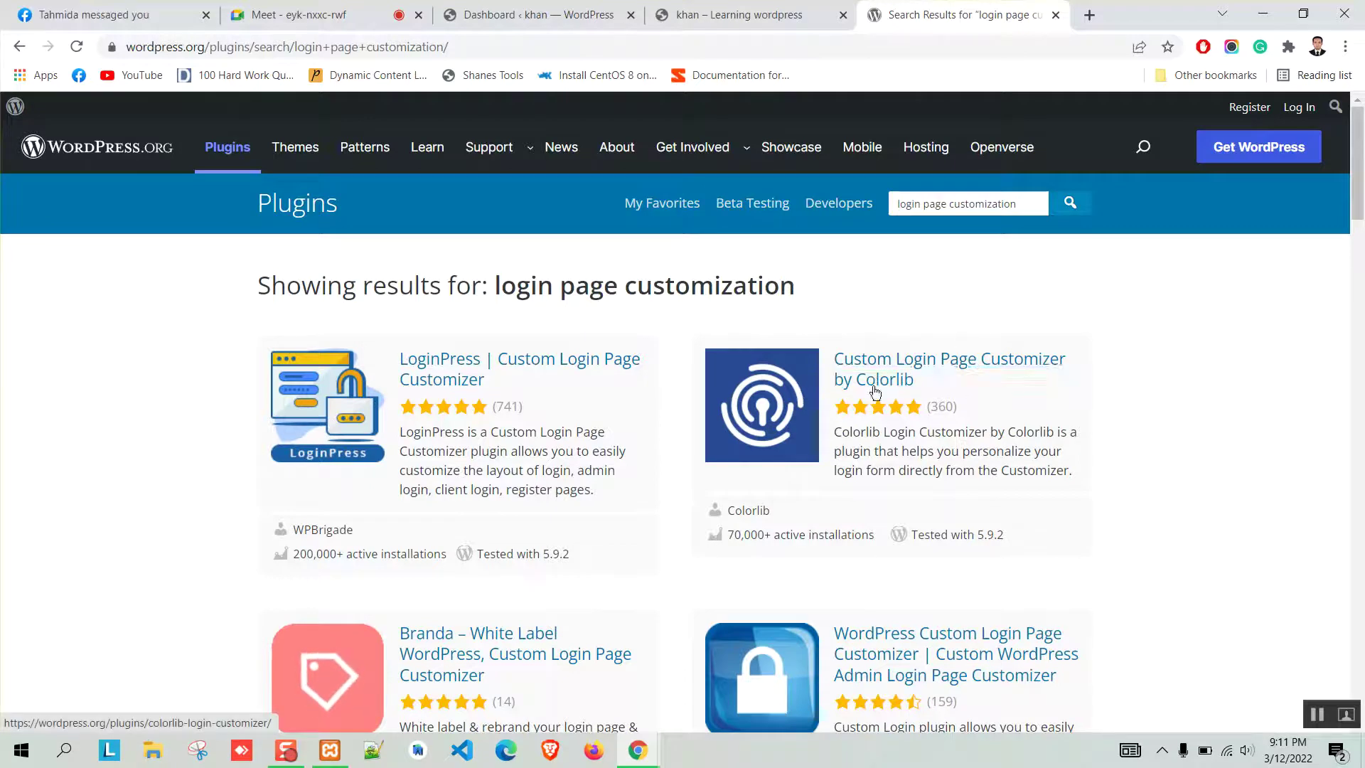
Scroll through results like LoginPress and Colorlib's Customizer, then switch to the Dashboard ‹ khan tab.
{"action": "scroll", "coordinate": [249, 385], "scroll_direction": "down", "scroll_amount": 5}
{"action": "scroll", "coordinate": [246, 378], "scroll_direction": "down", "scroll_amount": 10}
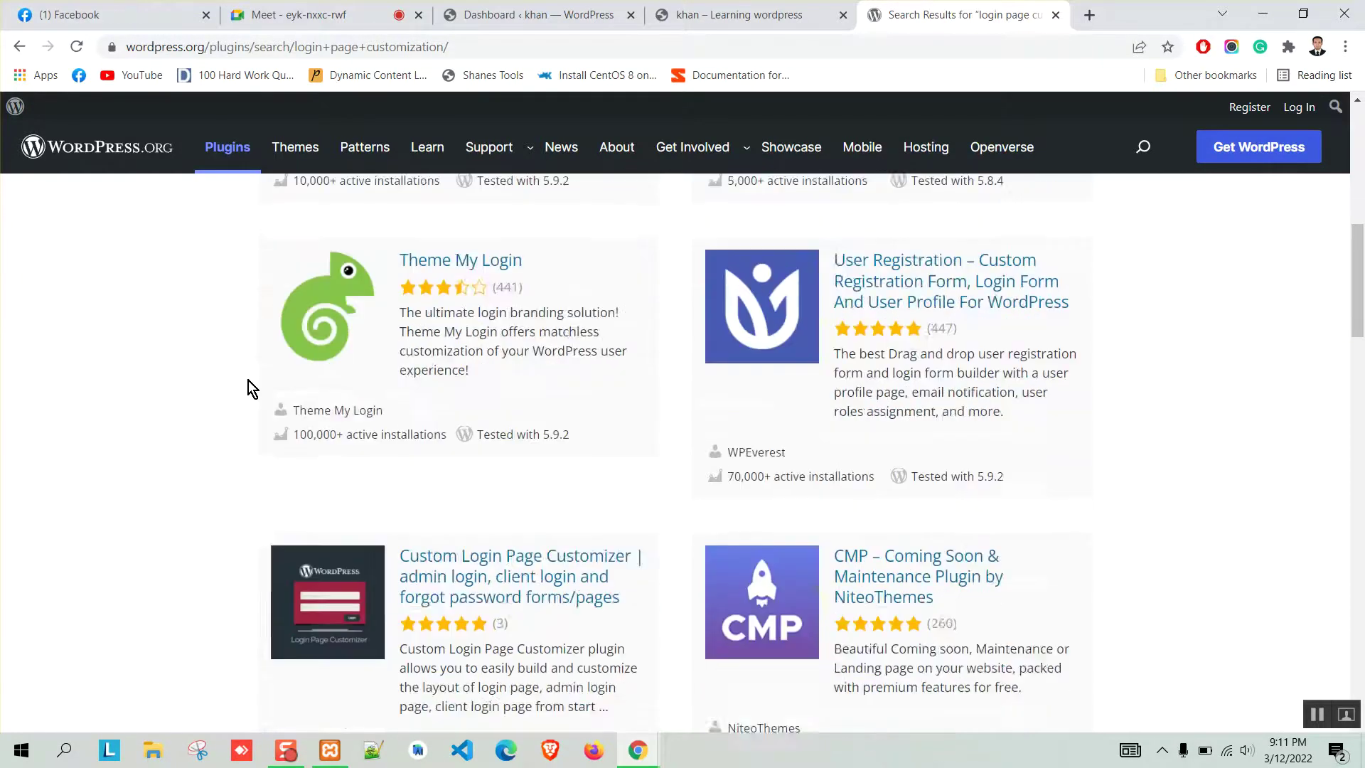
{"action": "scroll", "coordinate": [249, 381], "scroll_direction": "down", "scroll_amount": 1}
{"action": "scroll", "coordinate": [266, 399], "scroll_direction": "down", "scroll_amount": 2}
{"action": "scroll", "coordinate": [255, 399], "scroll_direction": "down", "scroll_amount": 4}
{"action": "scroll", "coordinate": [254, 399], "scroll_direction": "down", "scroll_amount": 2}
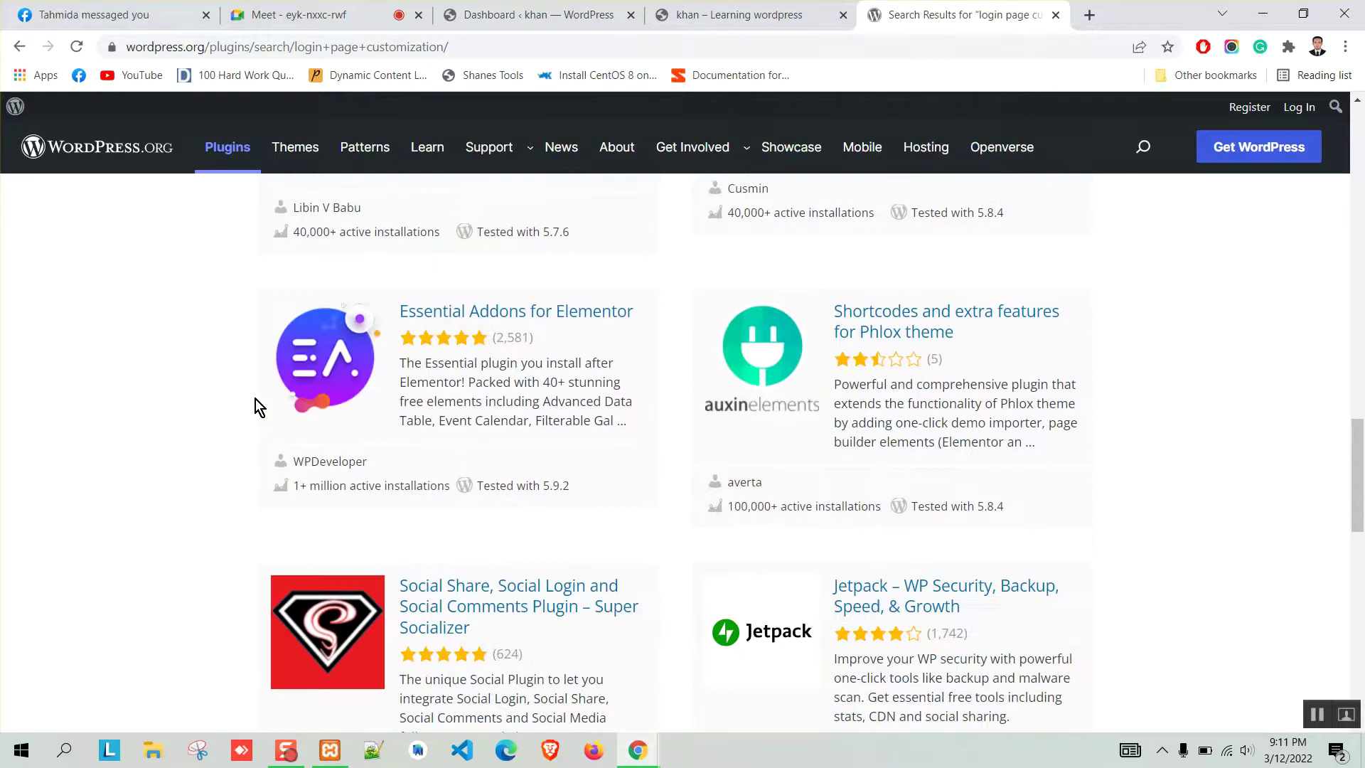
{"action": "scroll", "coordinate": [254, 399], "scroll_direction": "down", "scroll_amount": 4}
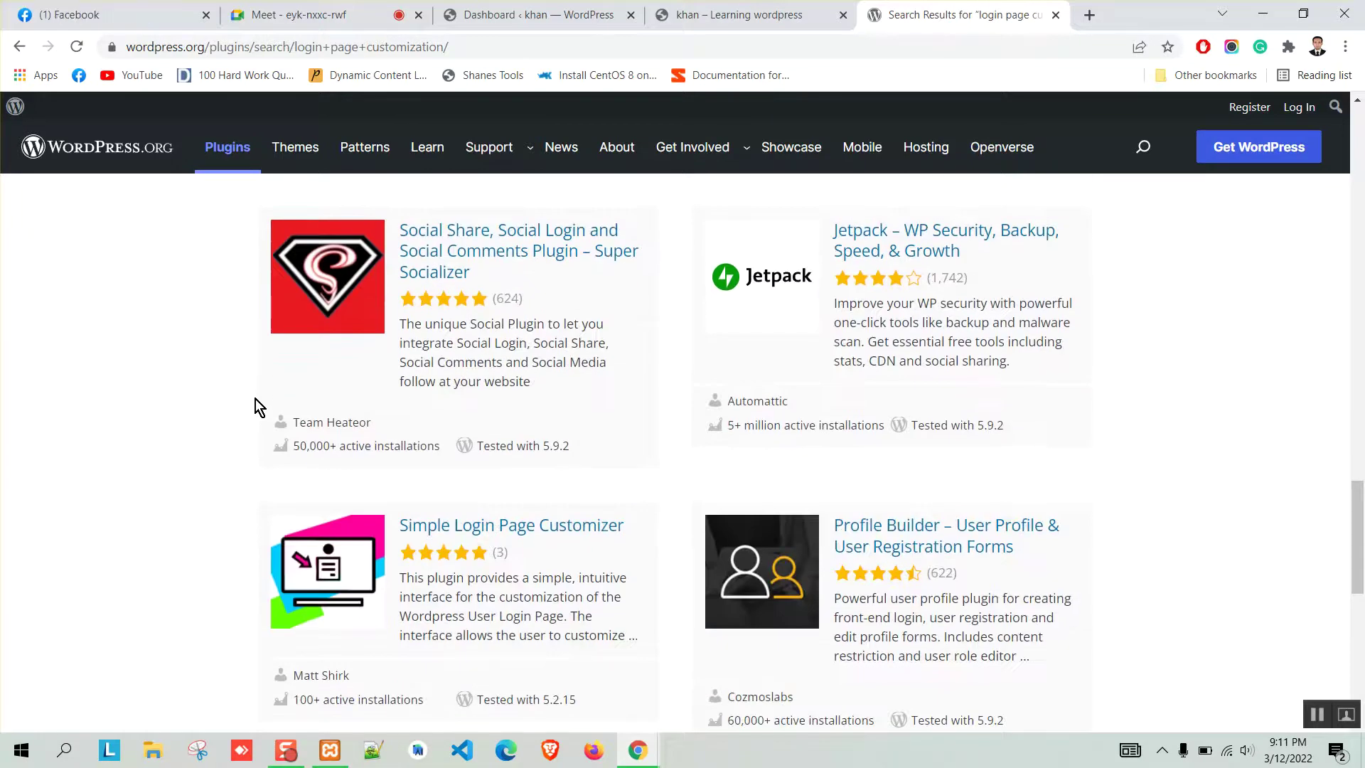
{"action": "scroll", "coordinate": [254, 399], "scroll_direction": "down", "scroll_amount": 2}
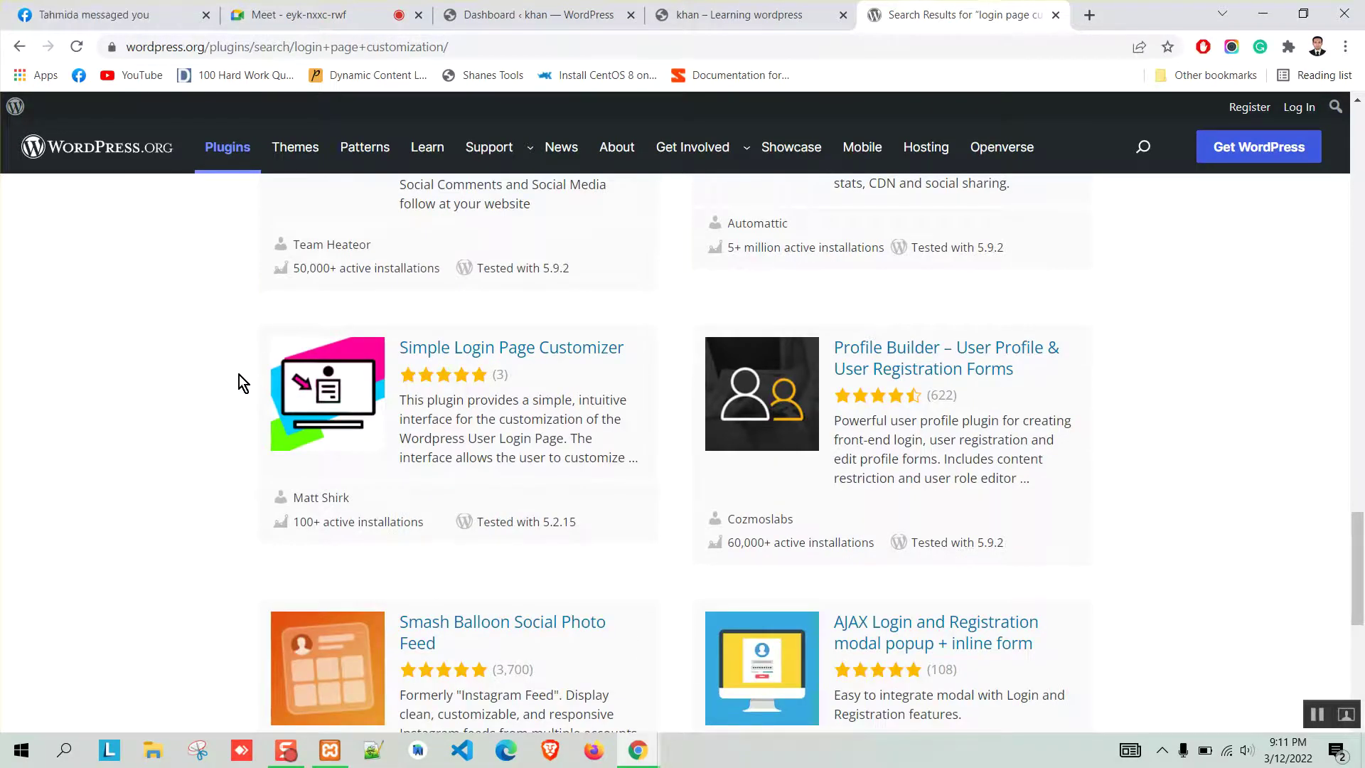
{"action": "scroll", "coordinate": [210, 383], "scroll_direction": "down", "scroll_amount": 3}
{"action": "scroll", "coordinate": [211, 384], "scroll_direction": "up", "scroll_amount": 8}
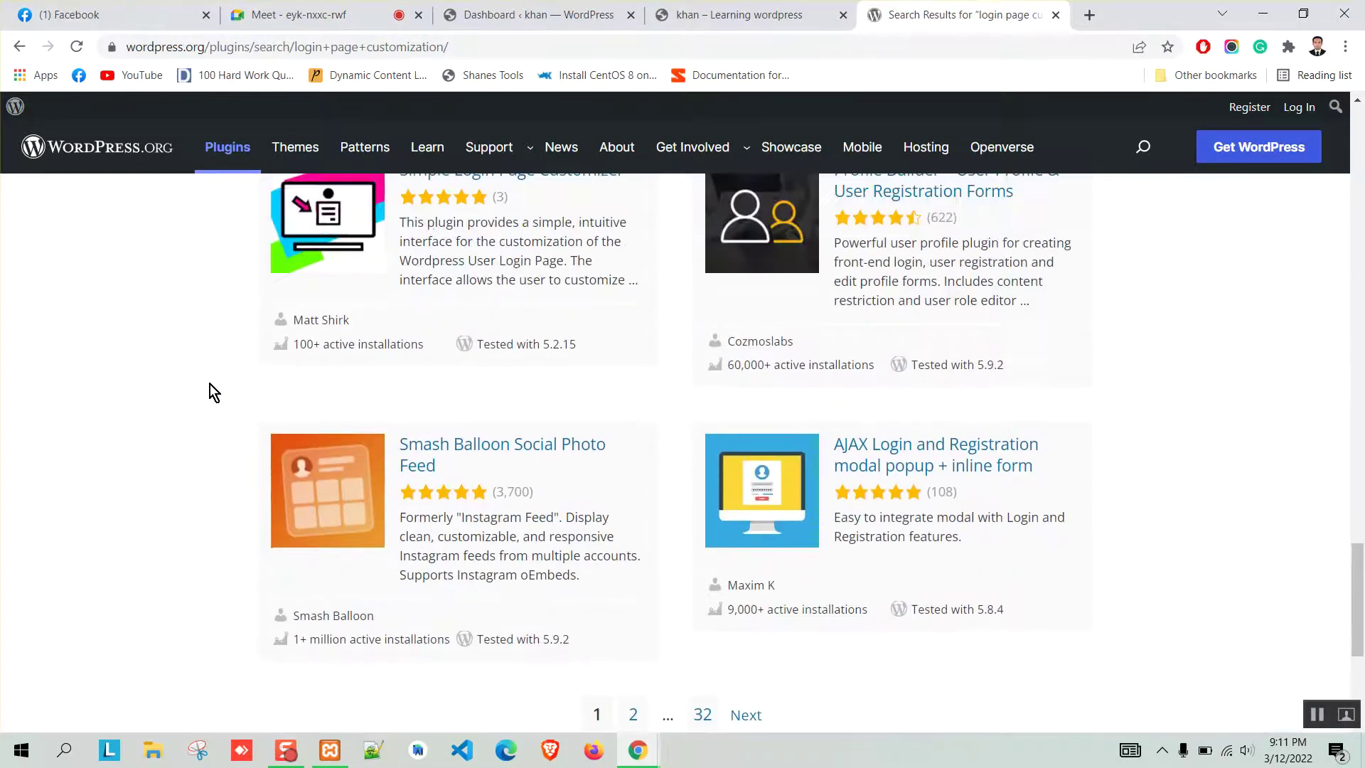
{"action": "scroll", "coordinate": [629, 424], "scroll_direction": "up", "scroll_amount": 10}
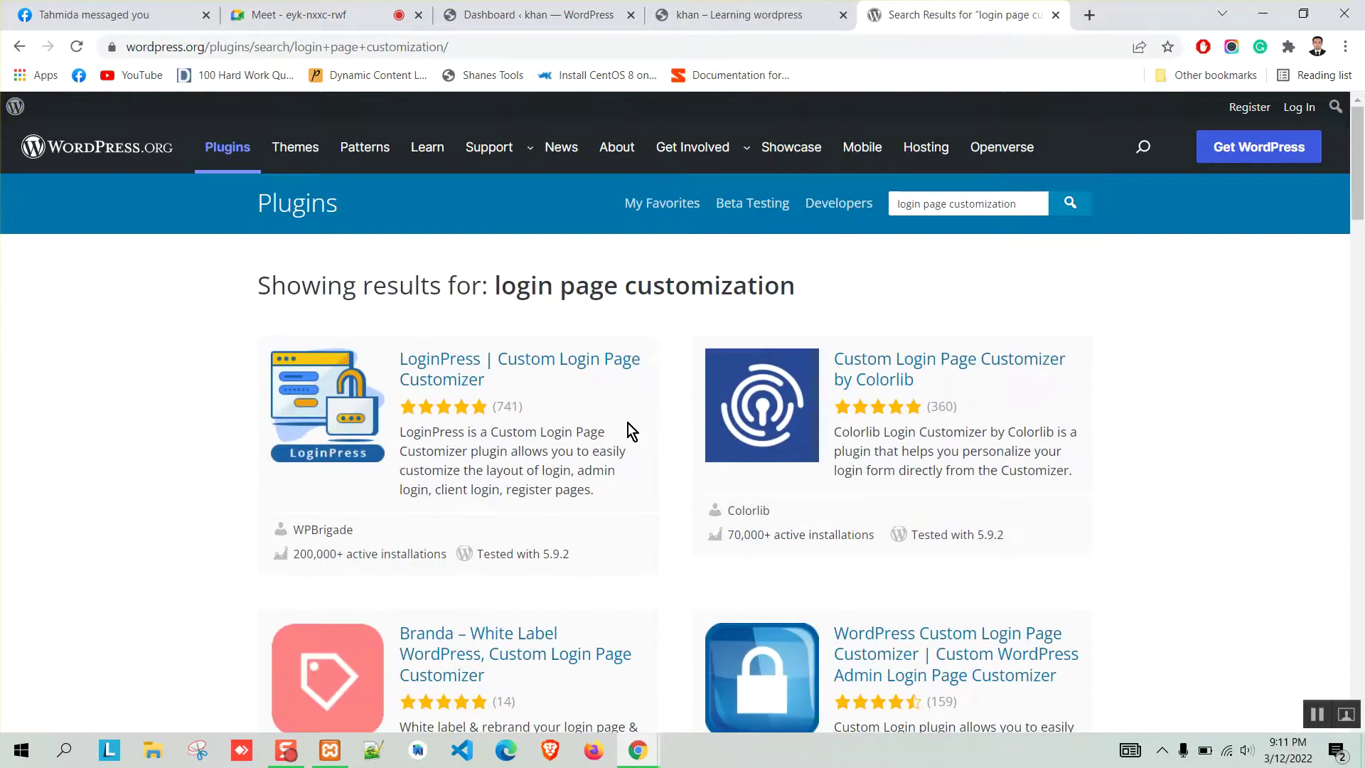
{"action": "left_click", "coordinate": [529, 14]}
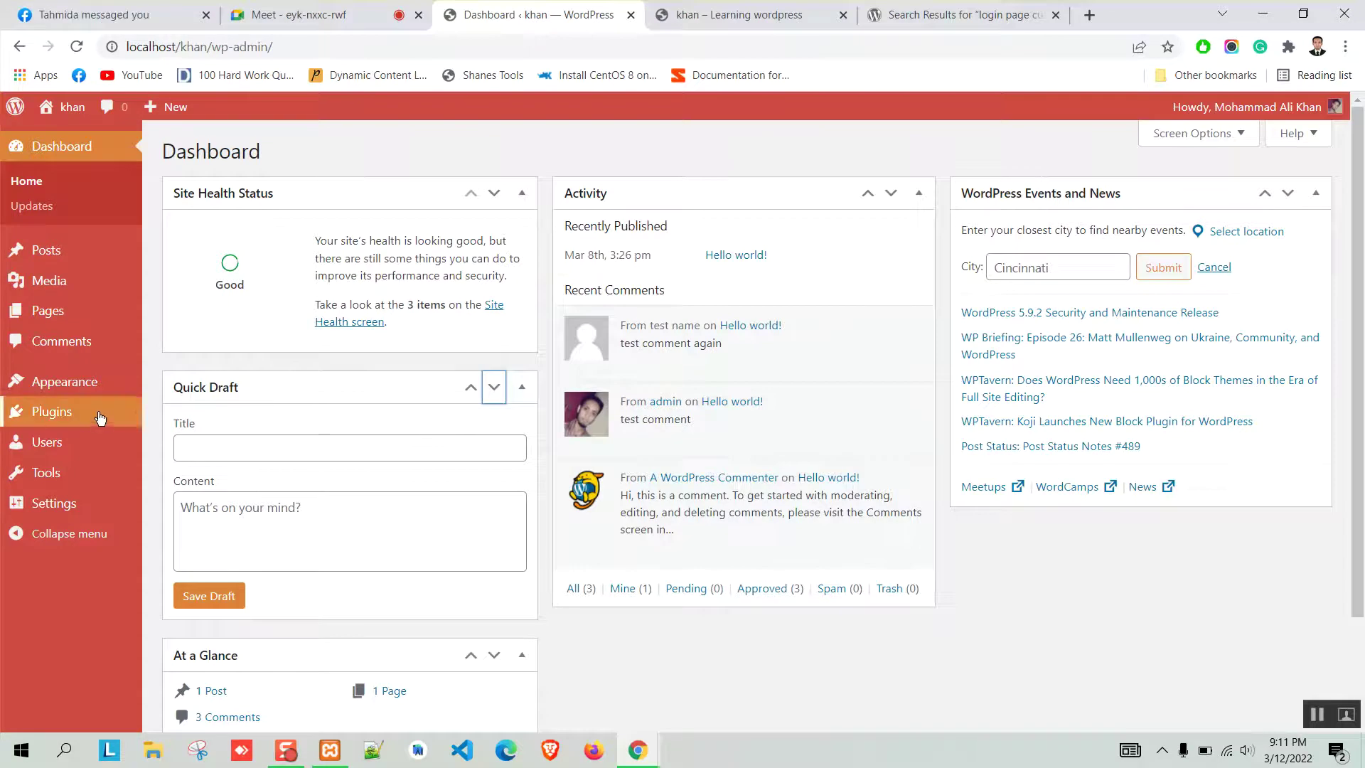
Go from Installed Plugins to Add New on the local site and focus the Search plugins field.
{"action": "mouse_move", "coordinate": [28, 418]}
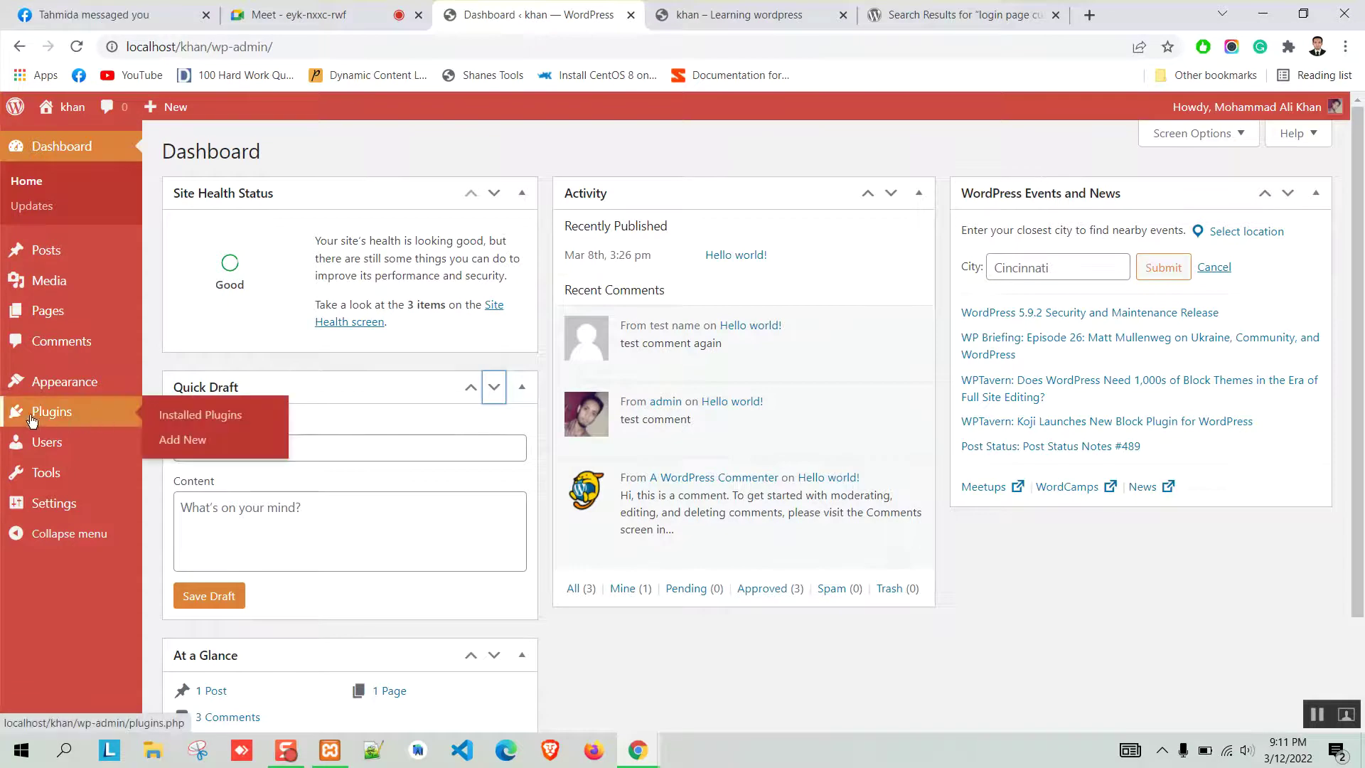
{"action": "left_click", "coordinate": [214, 418]}
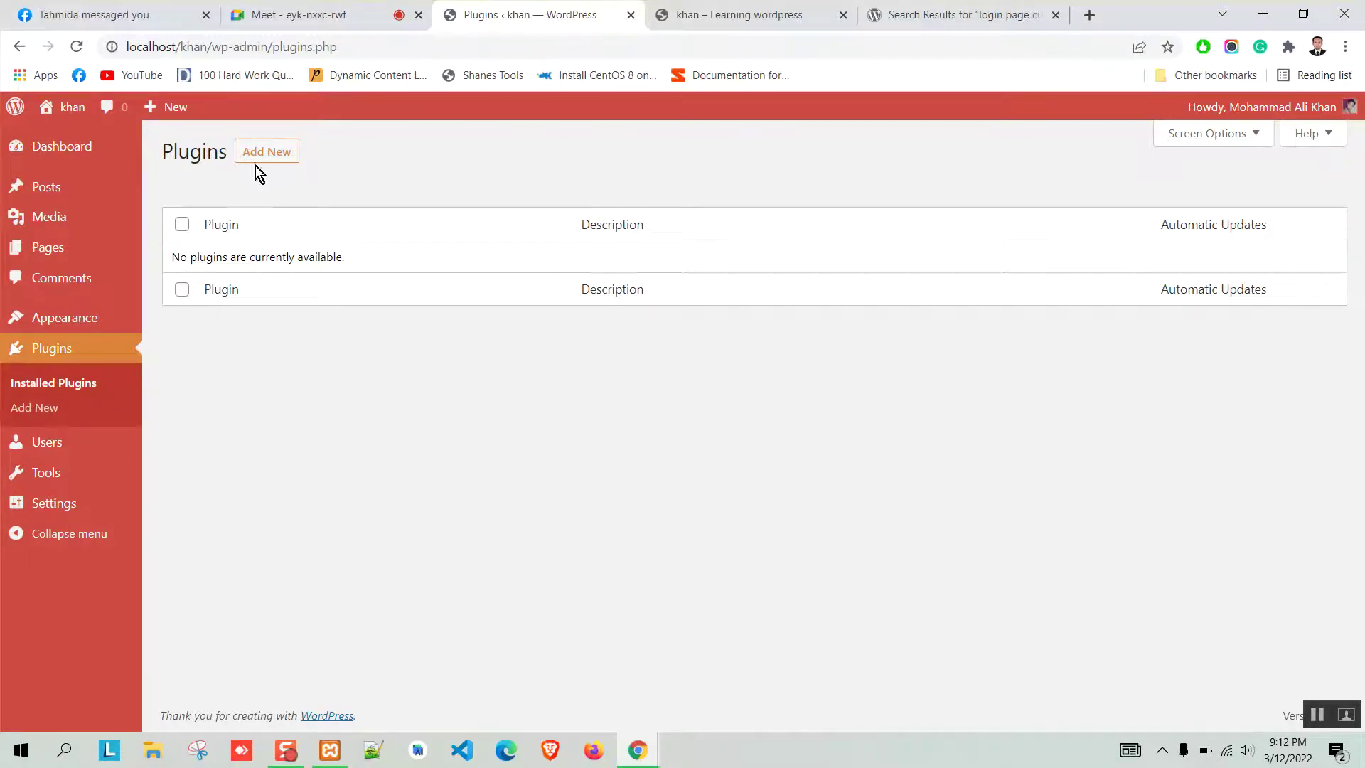
{"action": "left_click", "coordinate": [274, 150]}
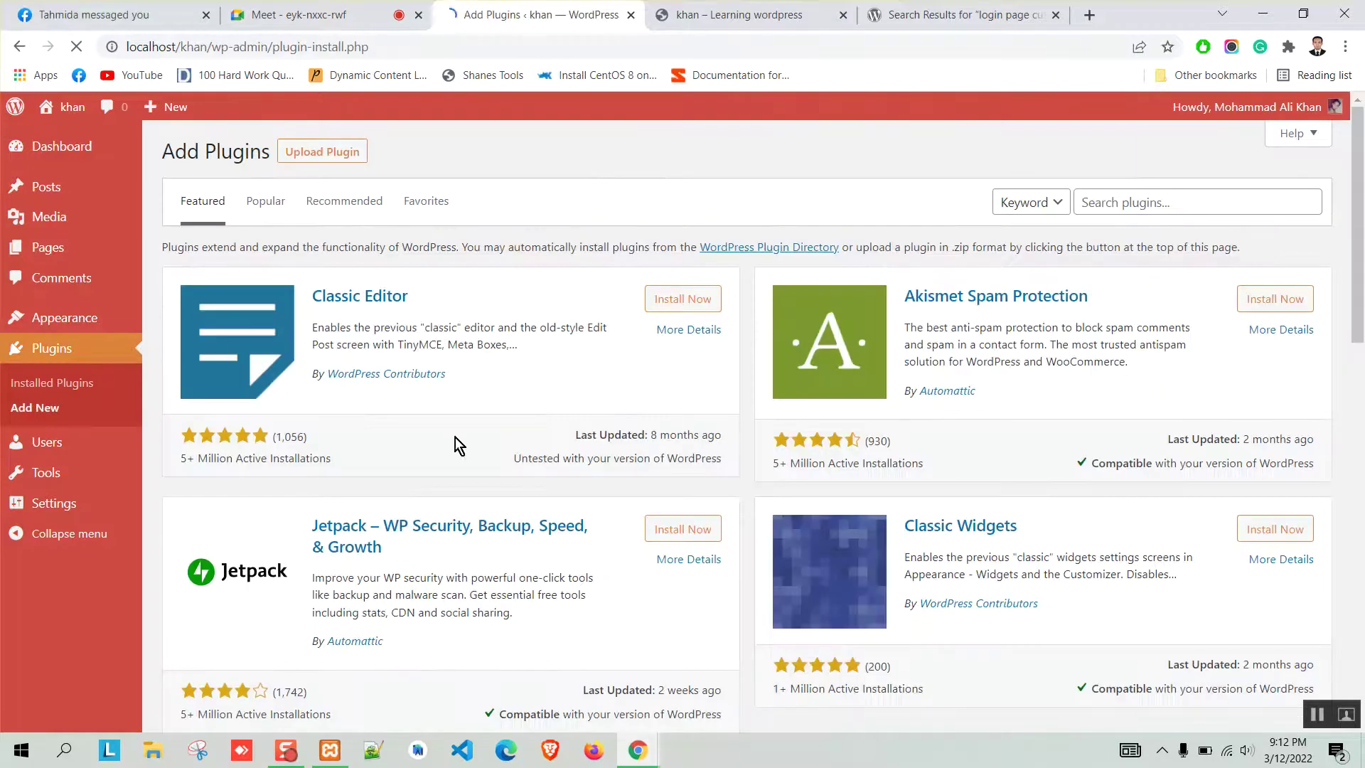
{"action": "left_click", "coordinate": [967, 11]}
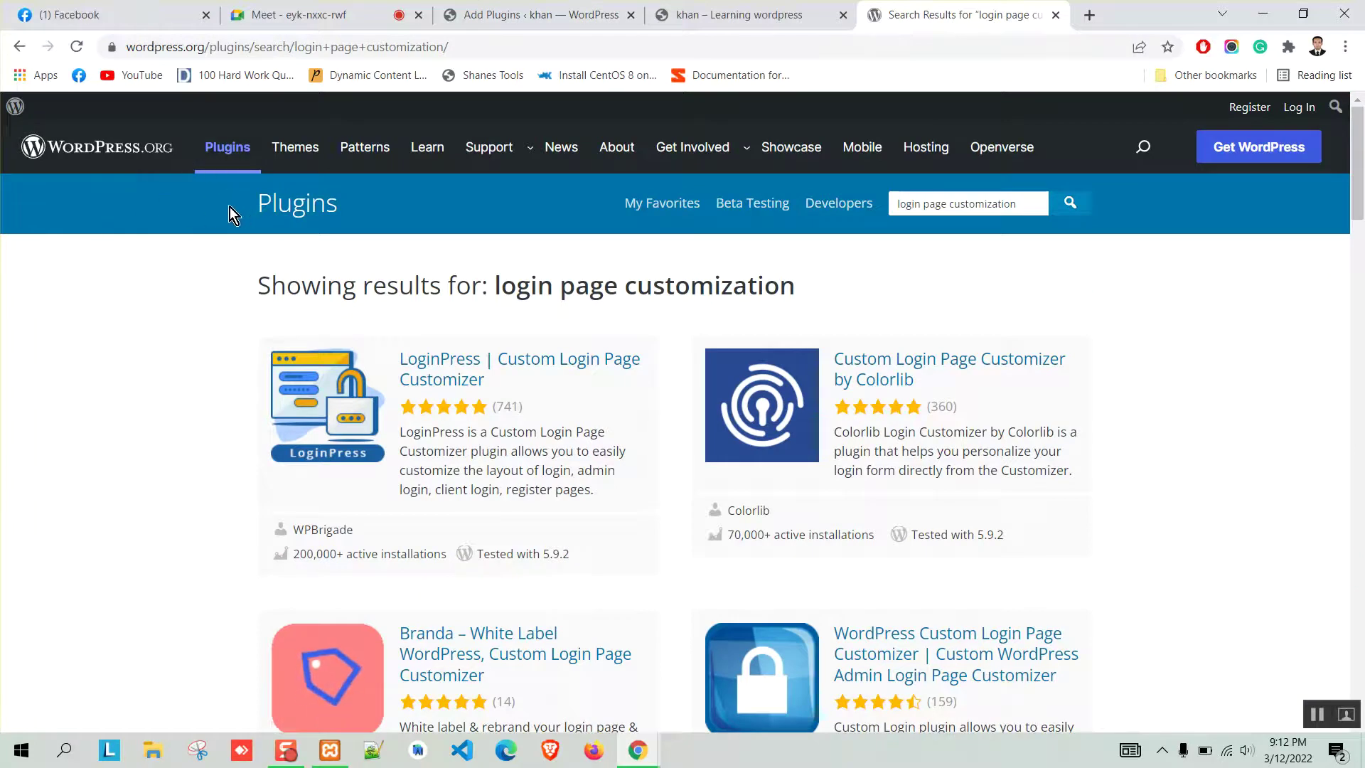
{"action": "left_click", "coordinate": [533, 14]}
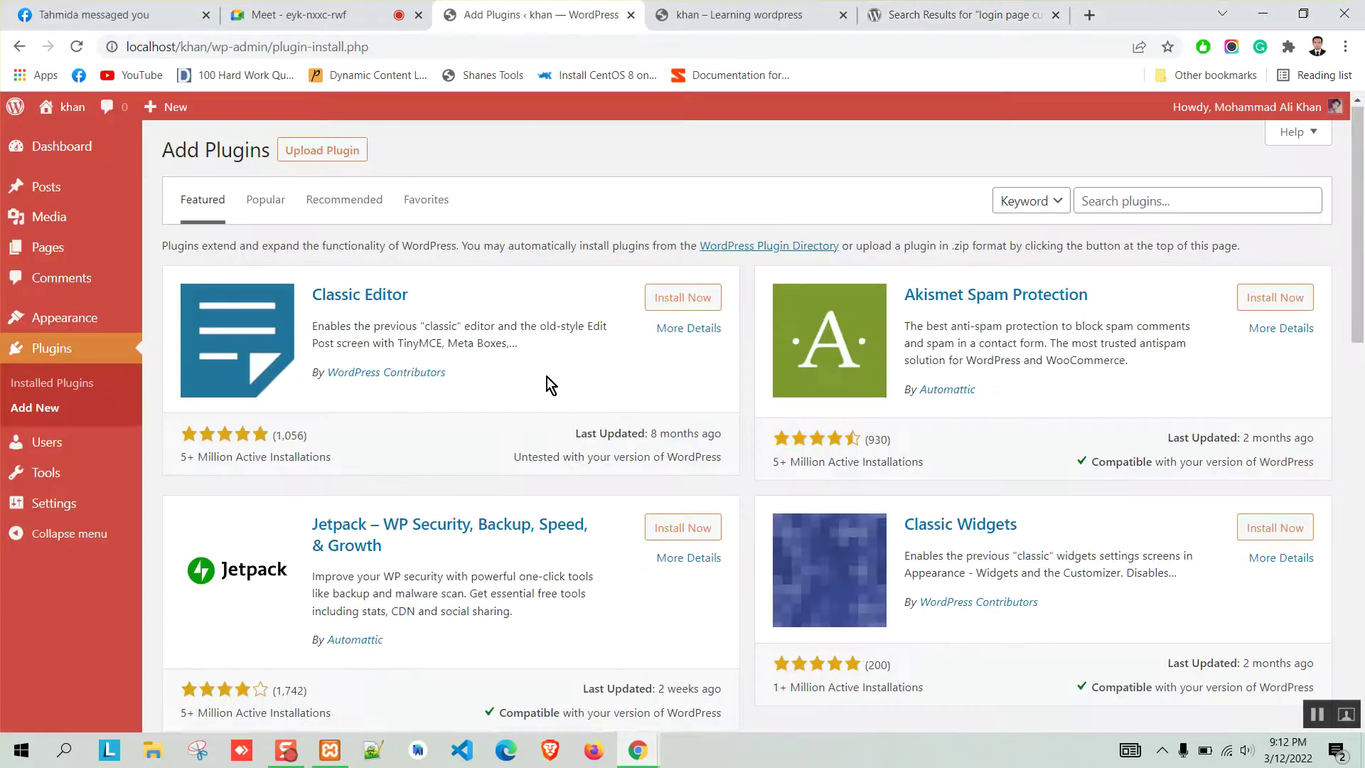
{"action": "scroll", "coordinate": [549, 384], "scroll_direction": "down", "scroll_amount": 15}
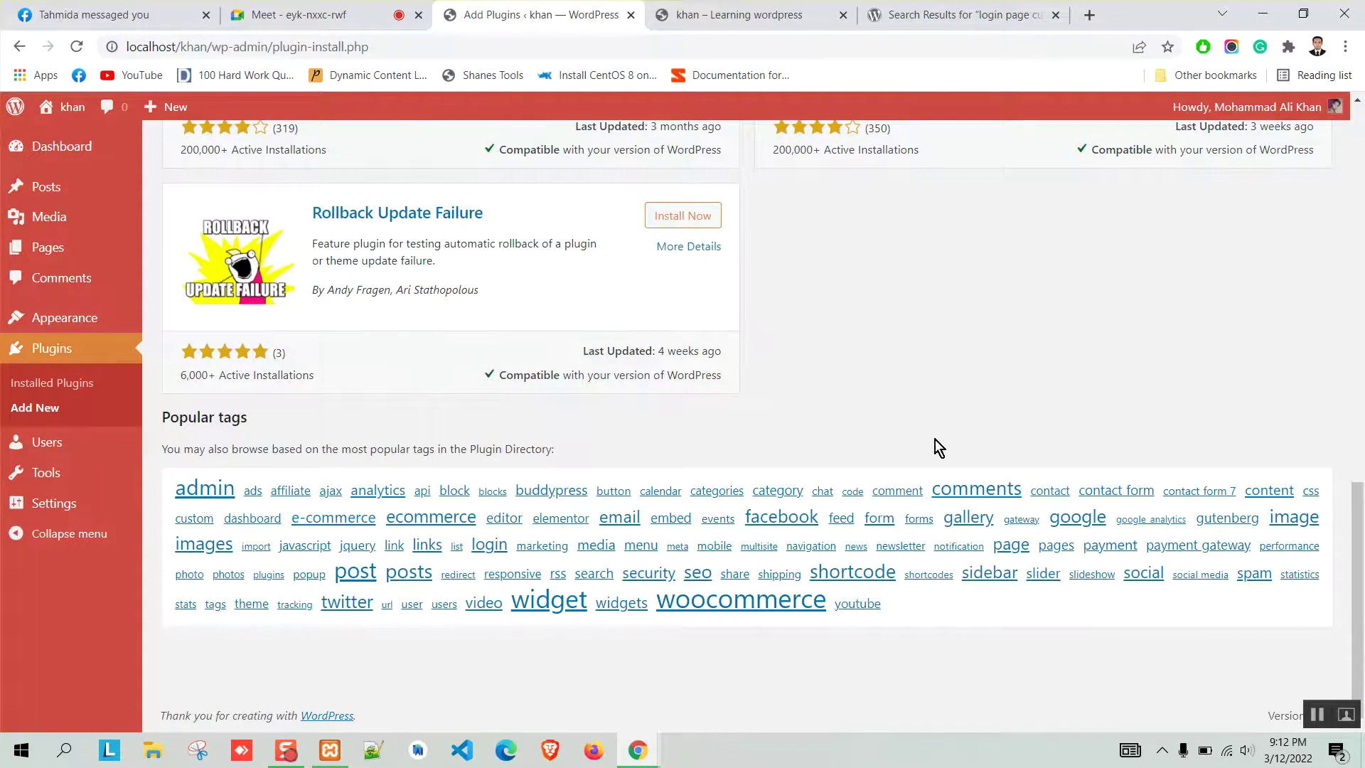
{"action": "scroll", "coordinate": [918, 447], "scroll_direction": "up", "scroll_amount": 5}
{"action": "scroll", "coordinate": [936, 447], "scroll_direction": "up", "scroll_amount": 5}
{"action": "left_click", "coordinate": [1099, 195]}
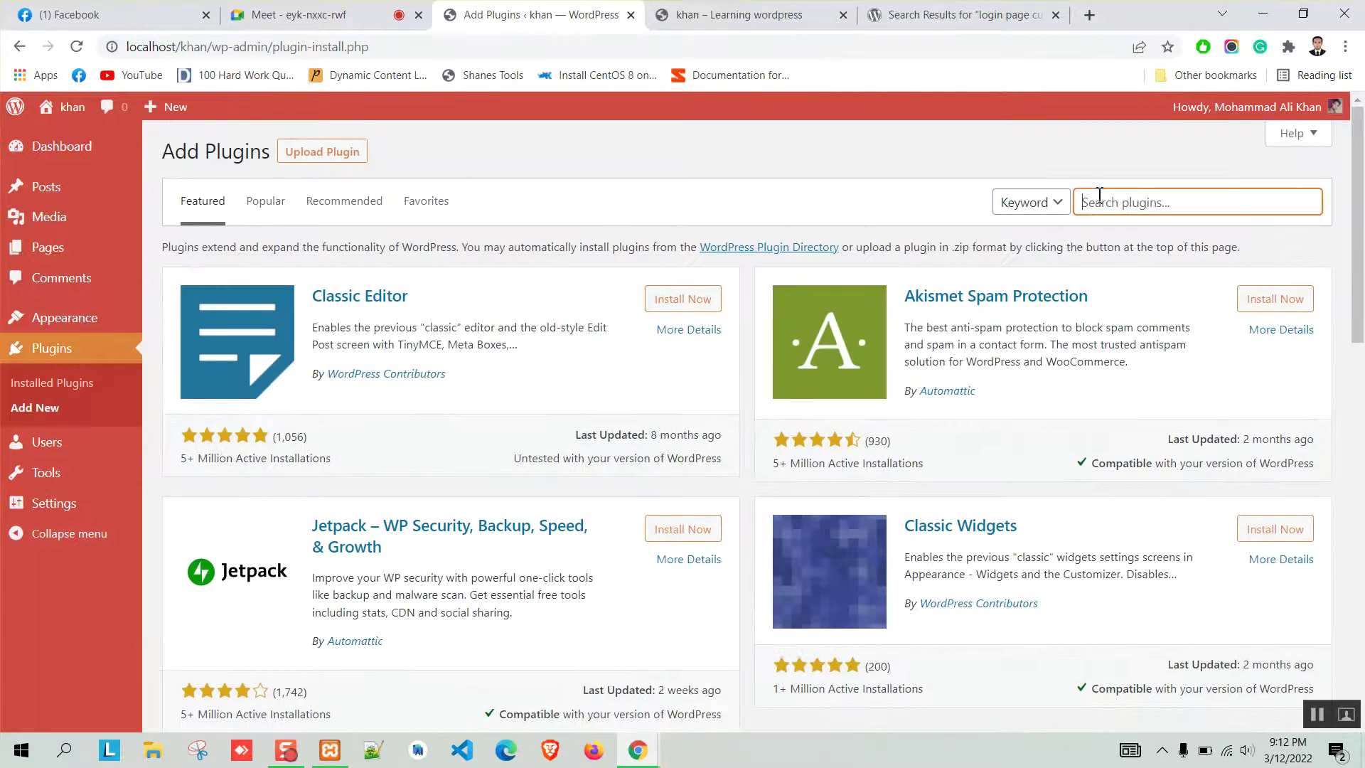
Replace the plugin search query with 'wordpress admin login' and submit it.
{"action": "type", "text": "wo"}
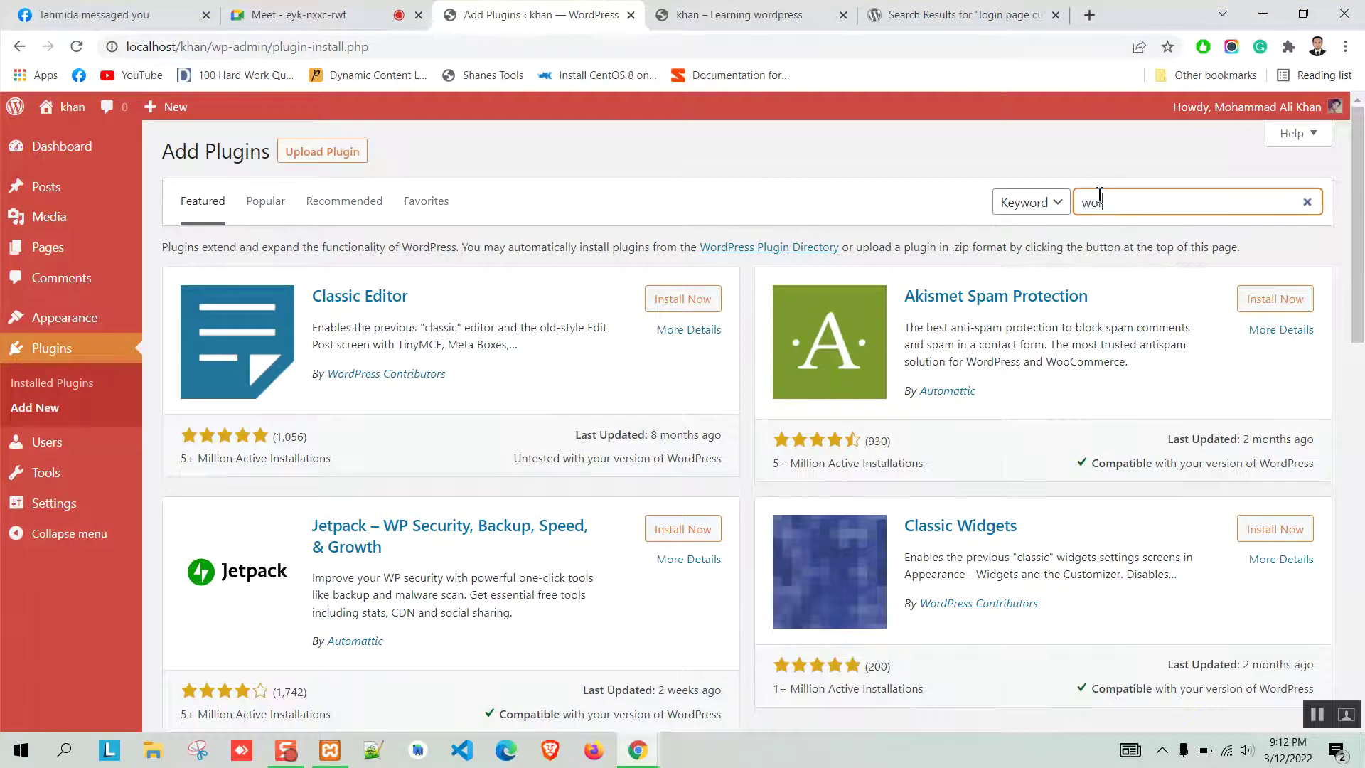
{"action": "type", "text": "rdpress admin"}
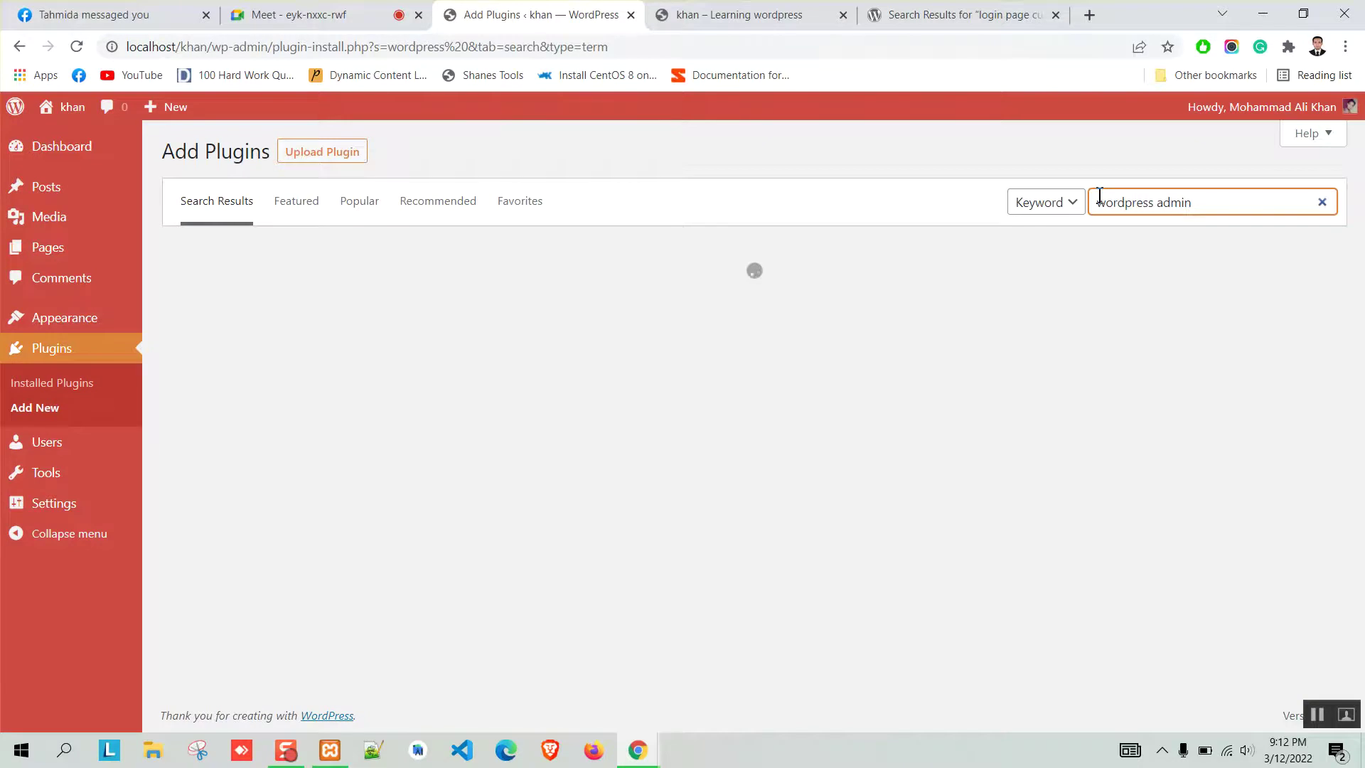
{"action": "type", "text": " login"}
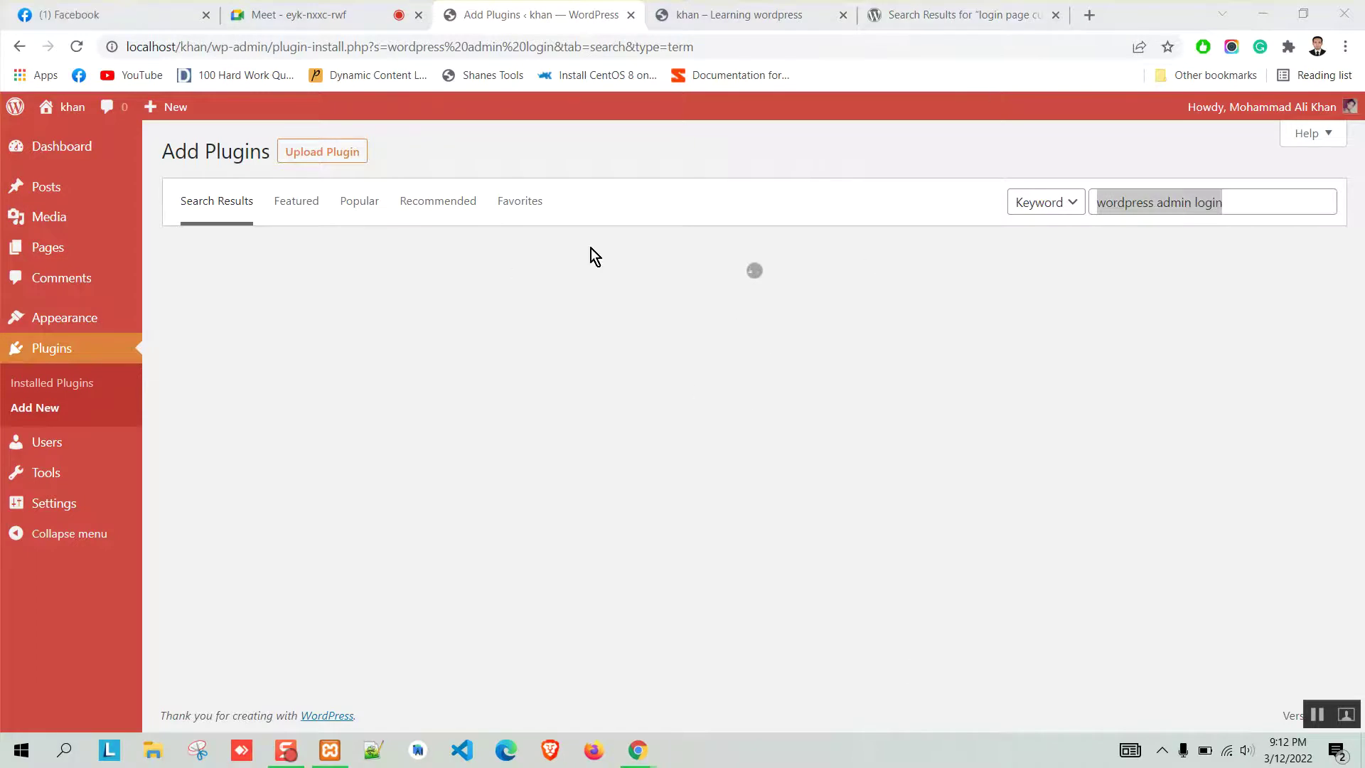
{"action": "left_click", "coordinate": [1024, 14]}
{"action": "left_click", "coordinate": [753, 11]}
{"action": "left_click", "coordinate": [933, 11]}
{"action": "double_click", "coordinate": [948, 203]}
{"action": "key", "text": "ctrl+a"}
{"action": "key", "text": "ctrl+v"}
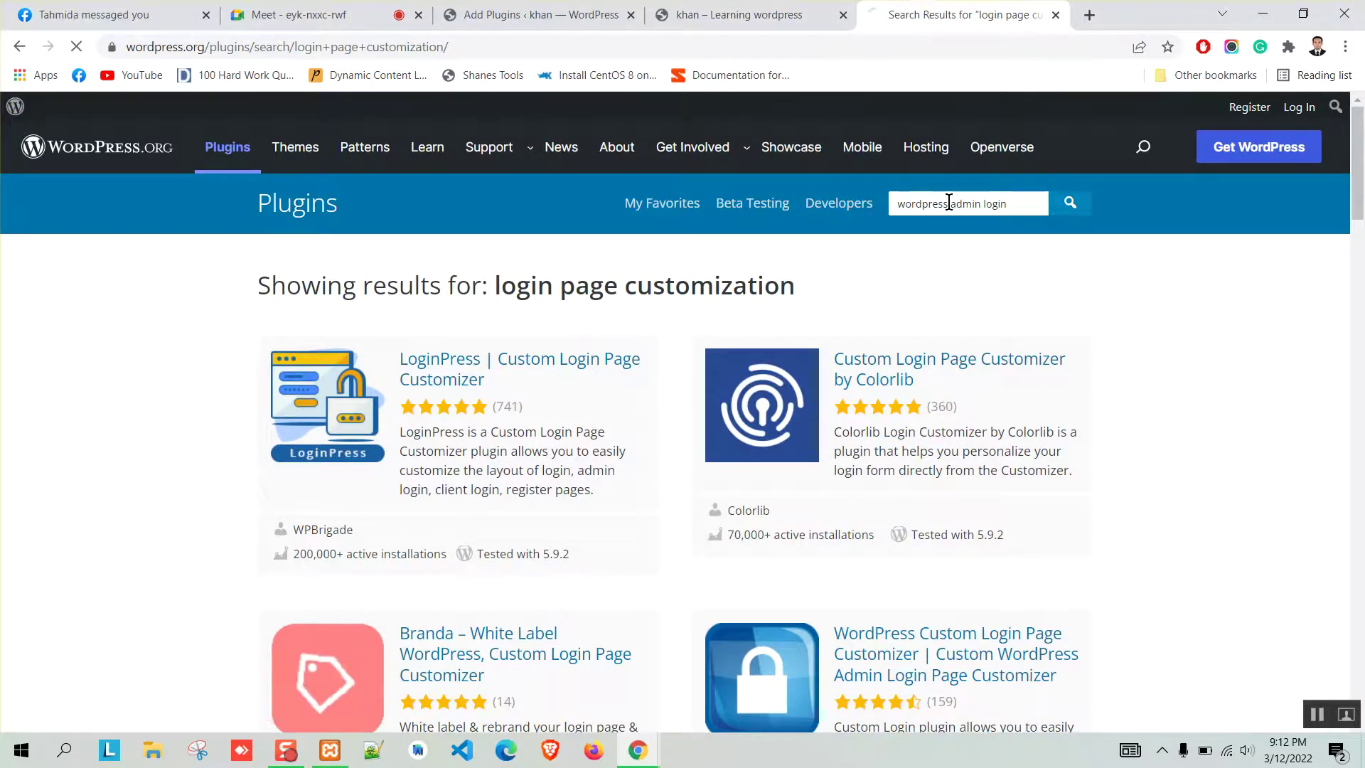
{"action": "key", "text": "Return"}
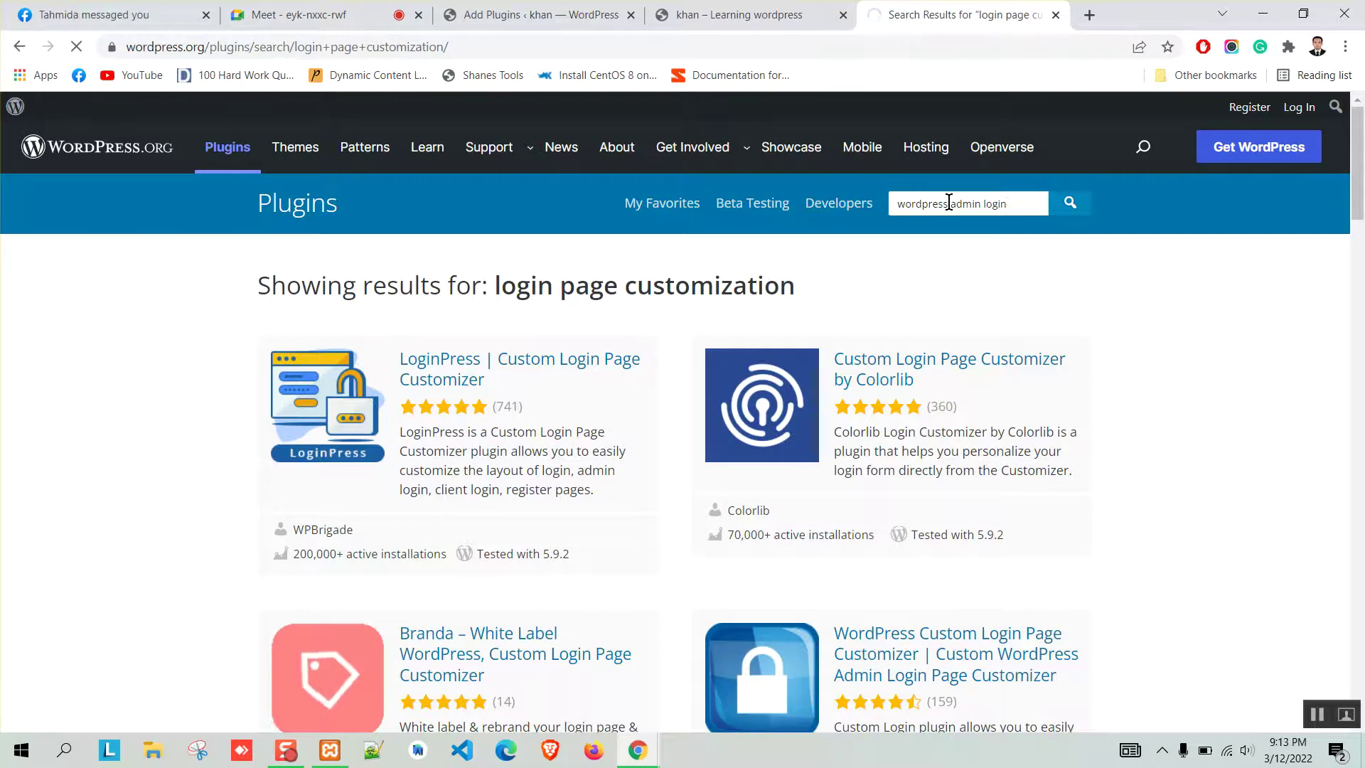
Check the video call, then view the local Add Plugins search showing an unexpected error.
{"action": "left_click", "coordinate": [299, 13]}
{"action": "left_click", "coordinate": [1065, 12]}
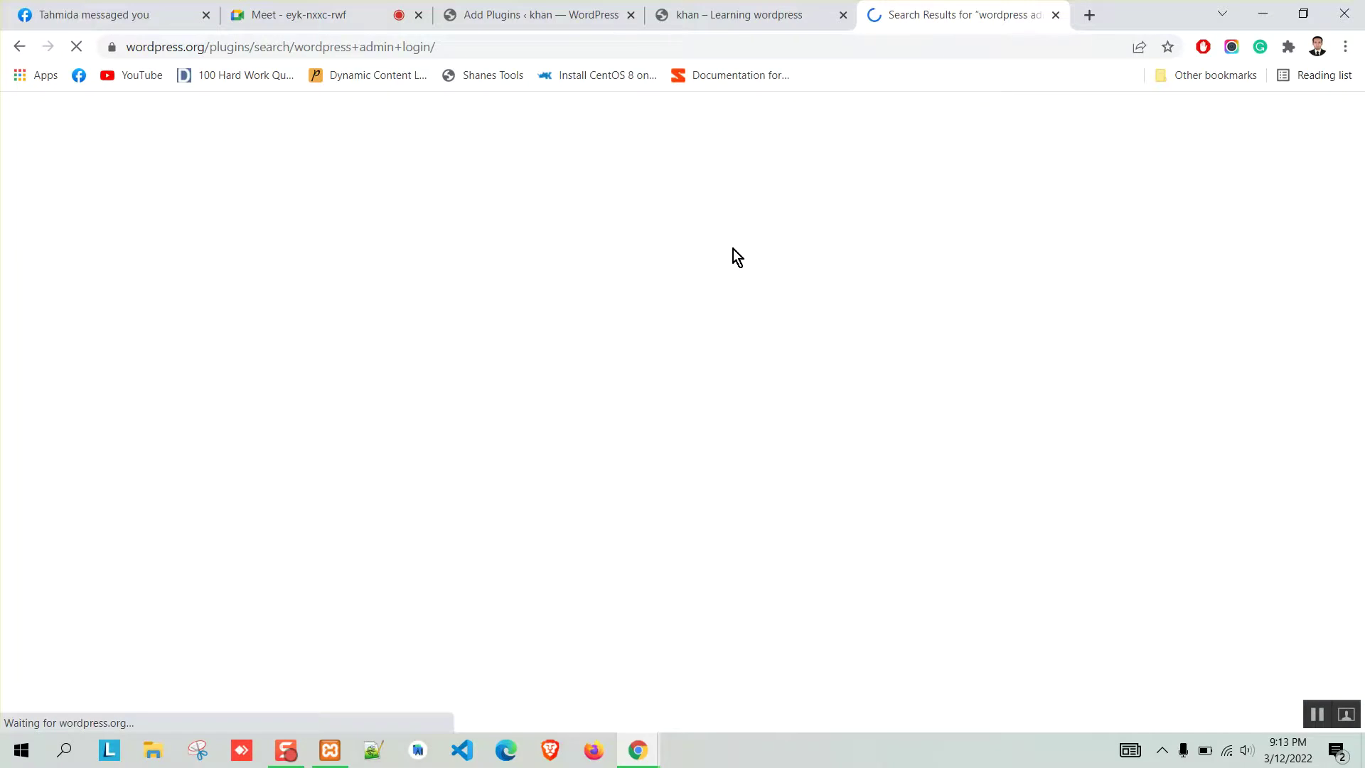
{"action": "left_click", "coordinate": [572, 13]}
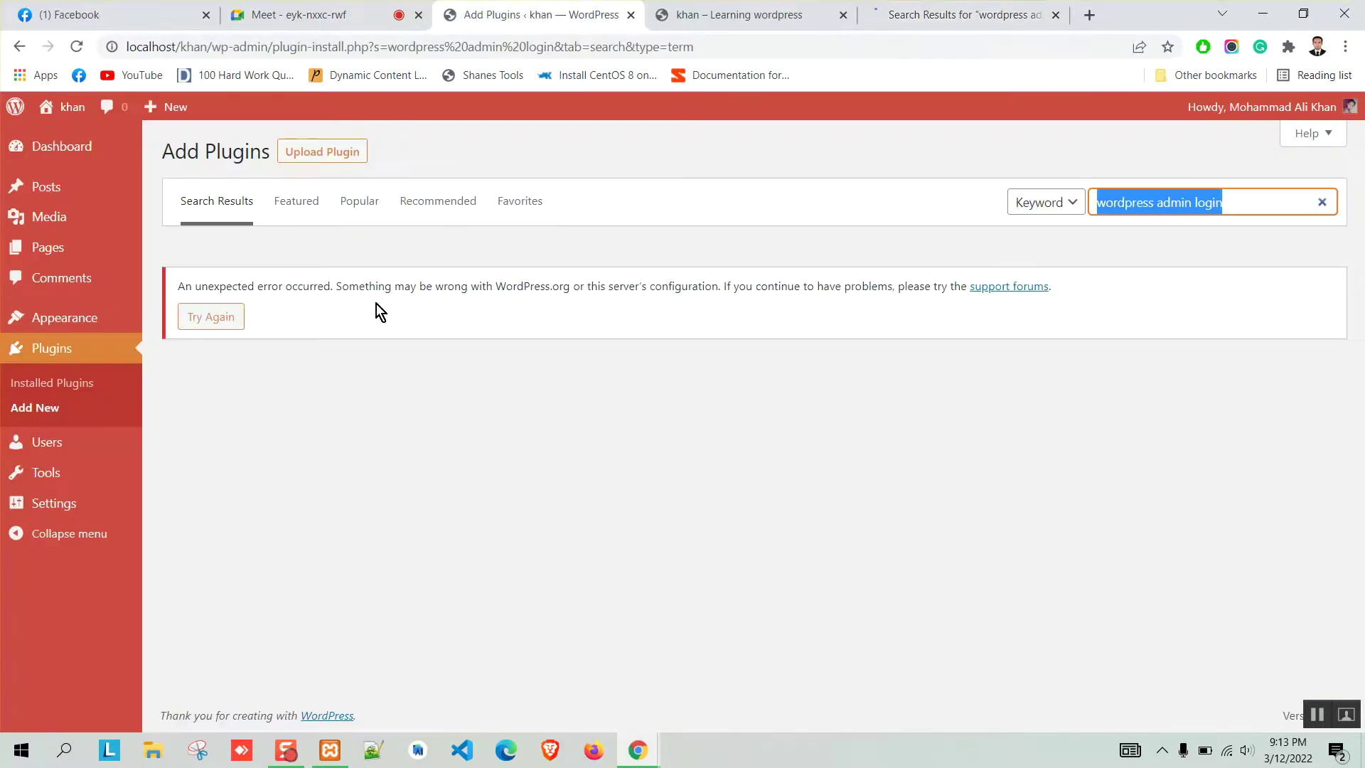
{"action": "left_click", "coordinate": [606, 279]}
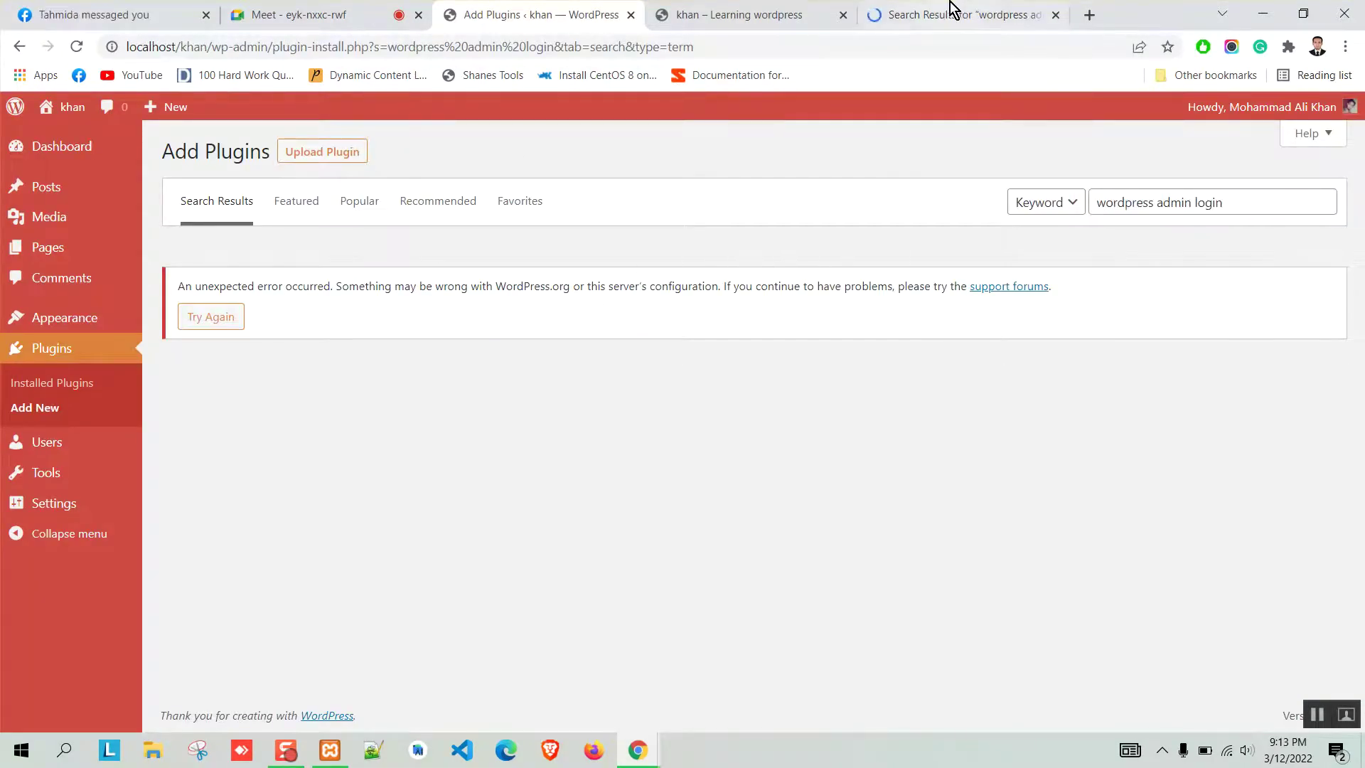
{"action": "left_click", "coordinate": [956, 13]}
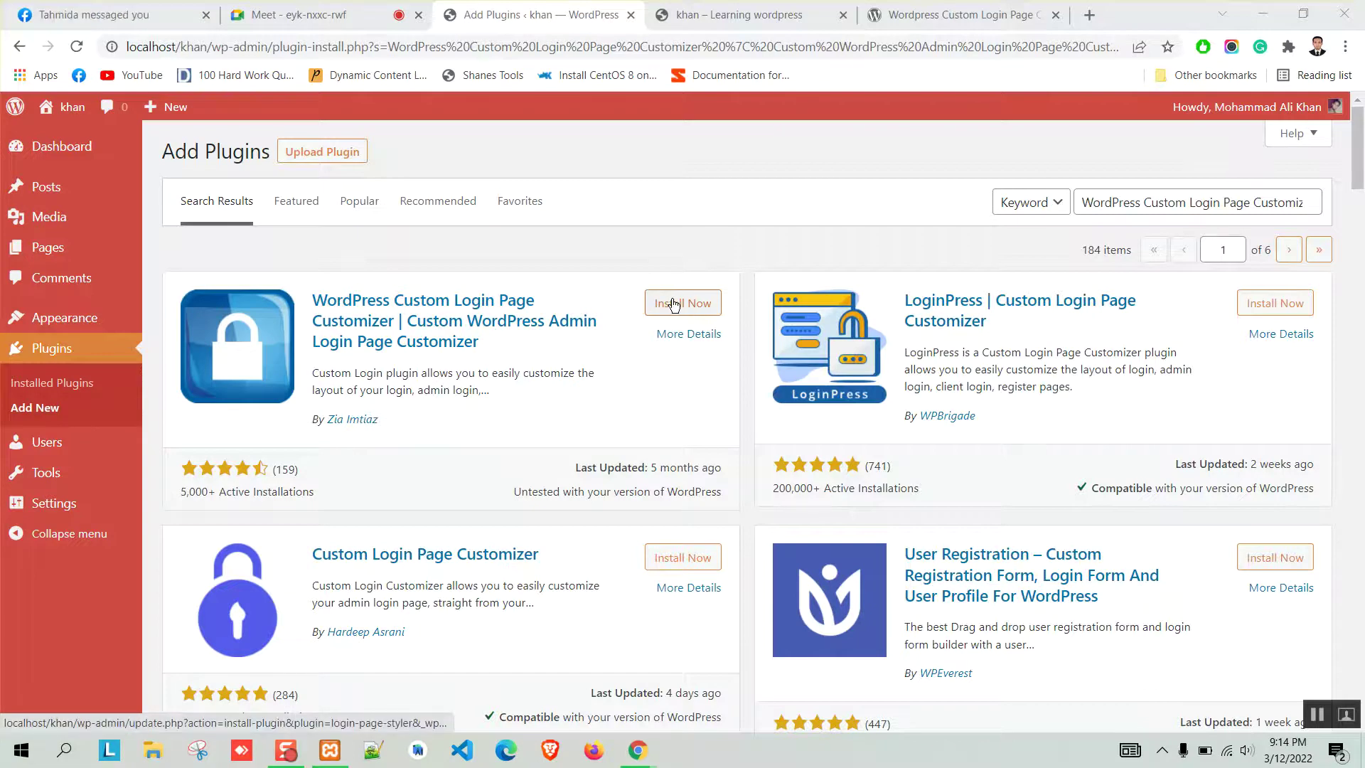
Install WordPress Custom Login Page Customizer from the Add Plugins results, then open File Explorer.
{"action": "left_click", "coordinate": [1031, 10]}
{"action": "left_click", "coordinate": [611, 13]}
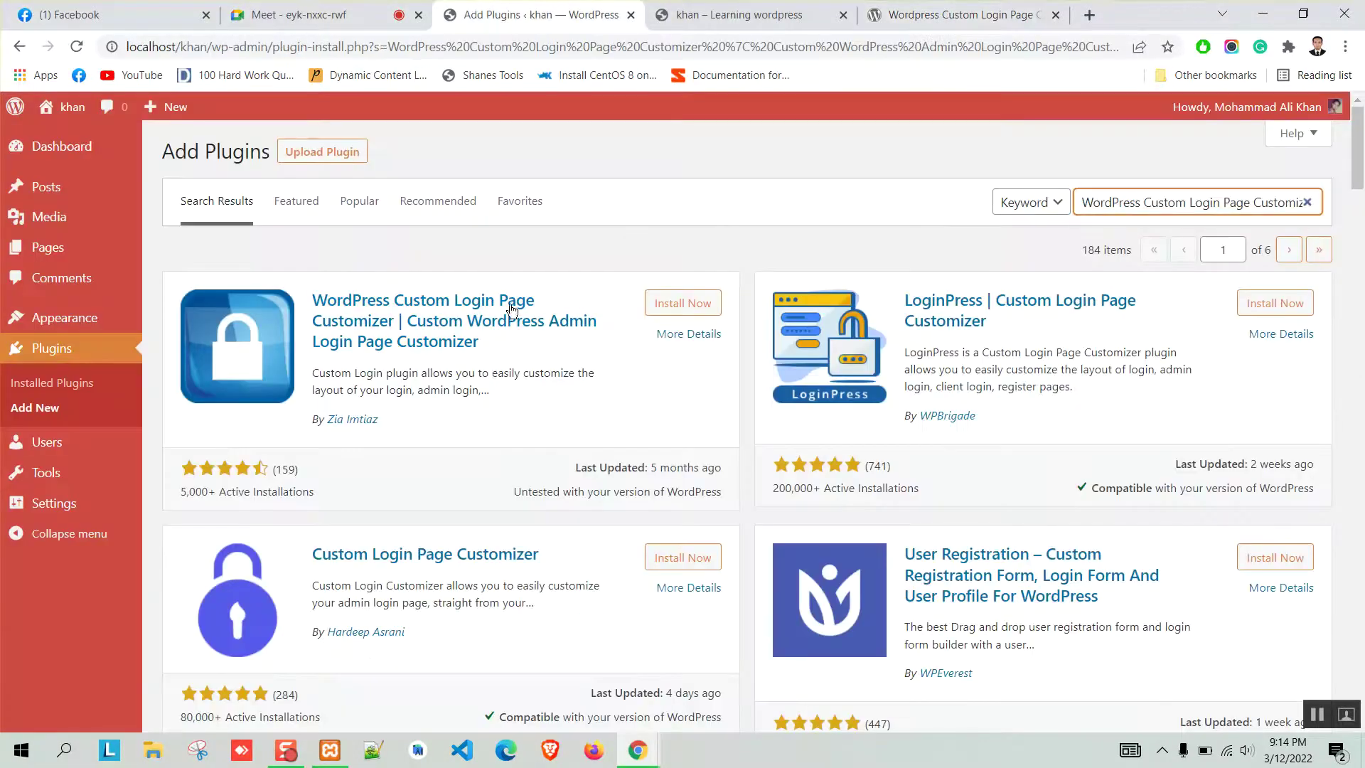
{"action": "left_click", "coordinate": [681, 304]}
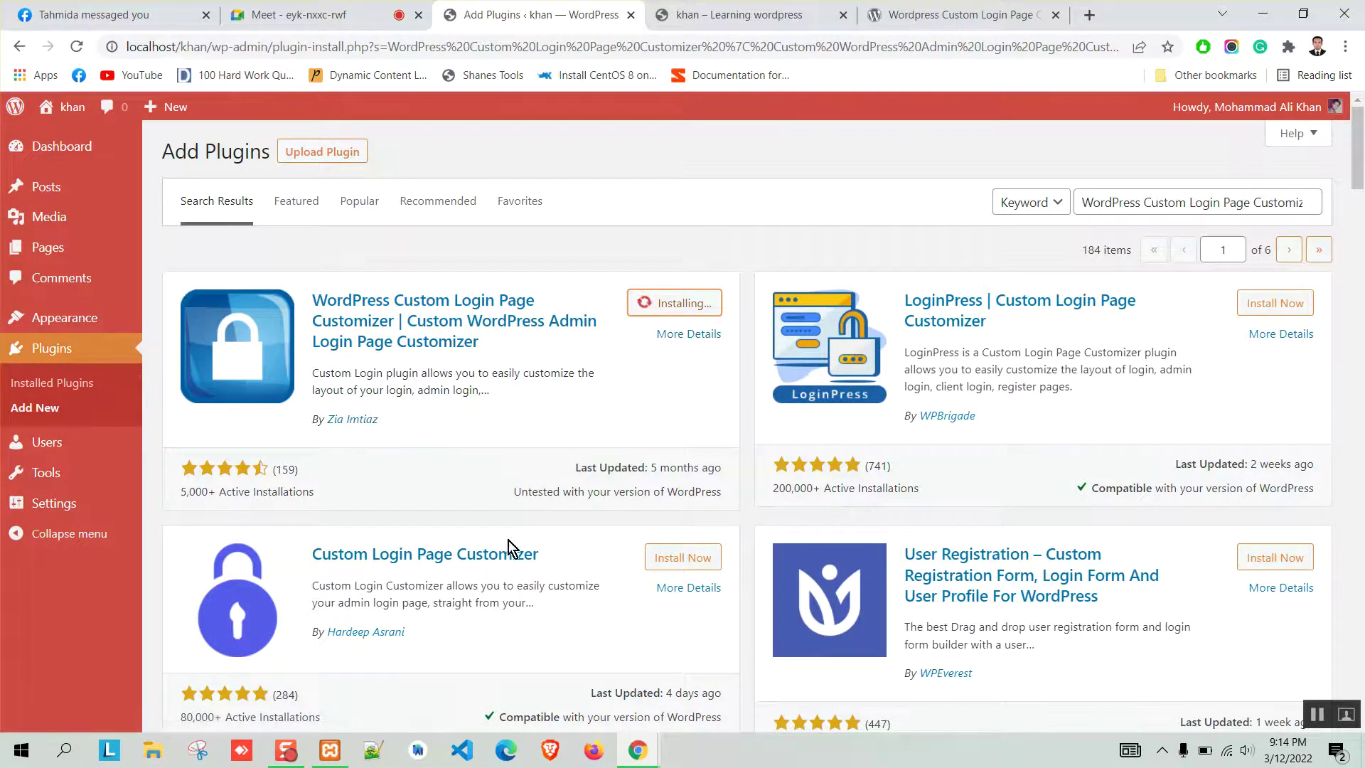
{"action": "left_click", "coordinate": [162, 753]}
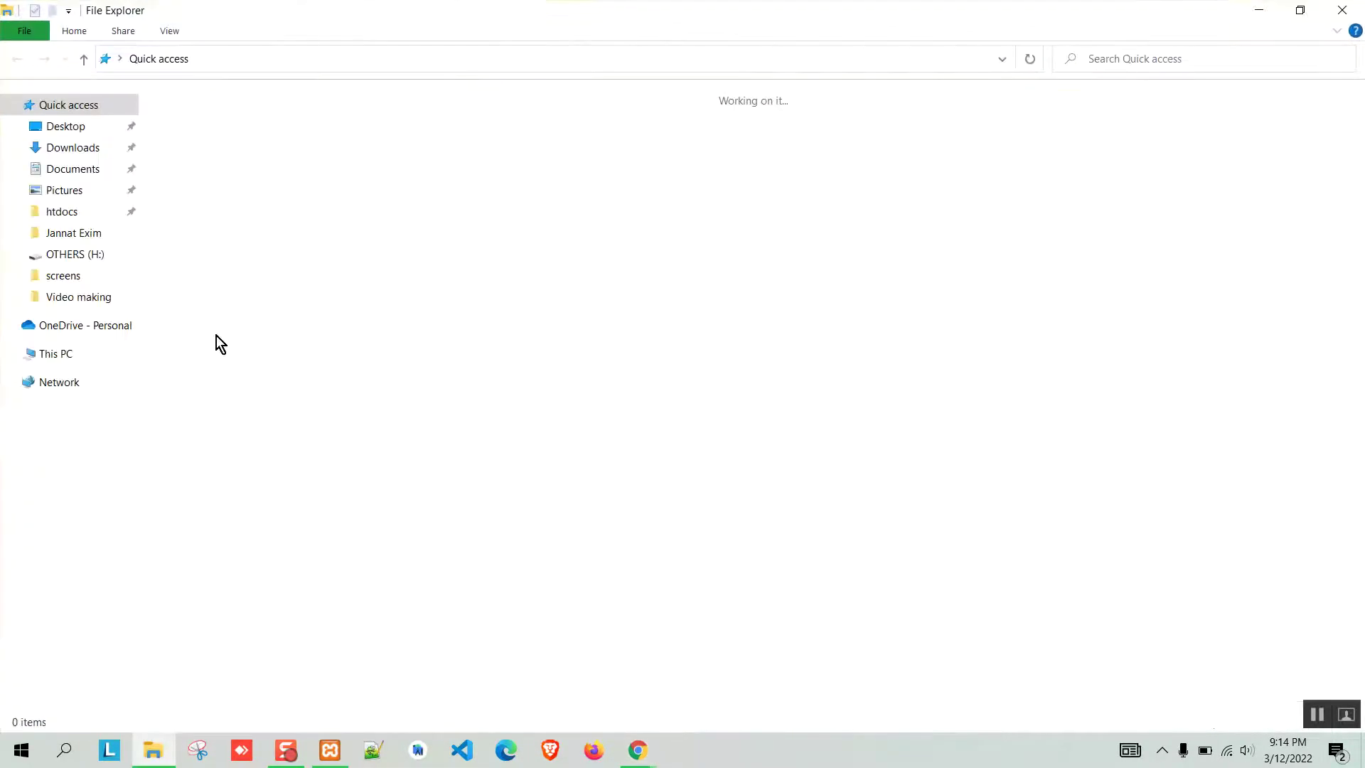
Browse to xampp\htdocs\khan\wp-content, then return to the Chrome Add Plugins page.
{"action": "left_click", "coordinate": [61, 212]}
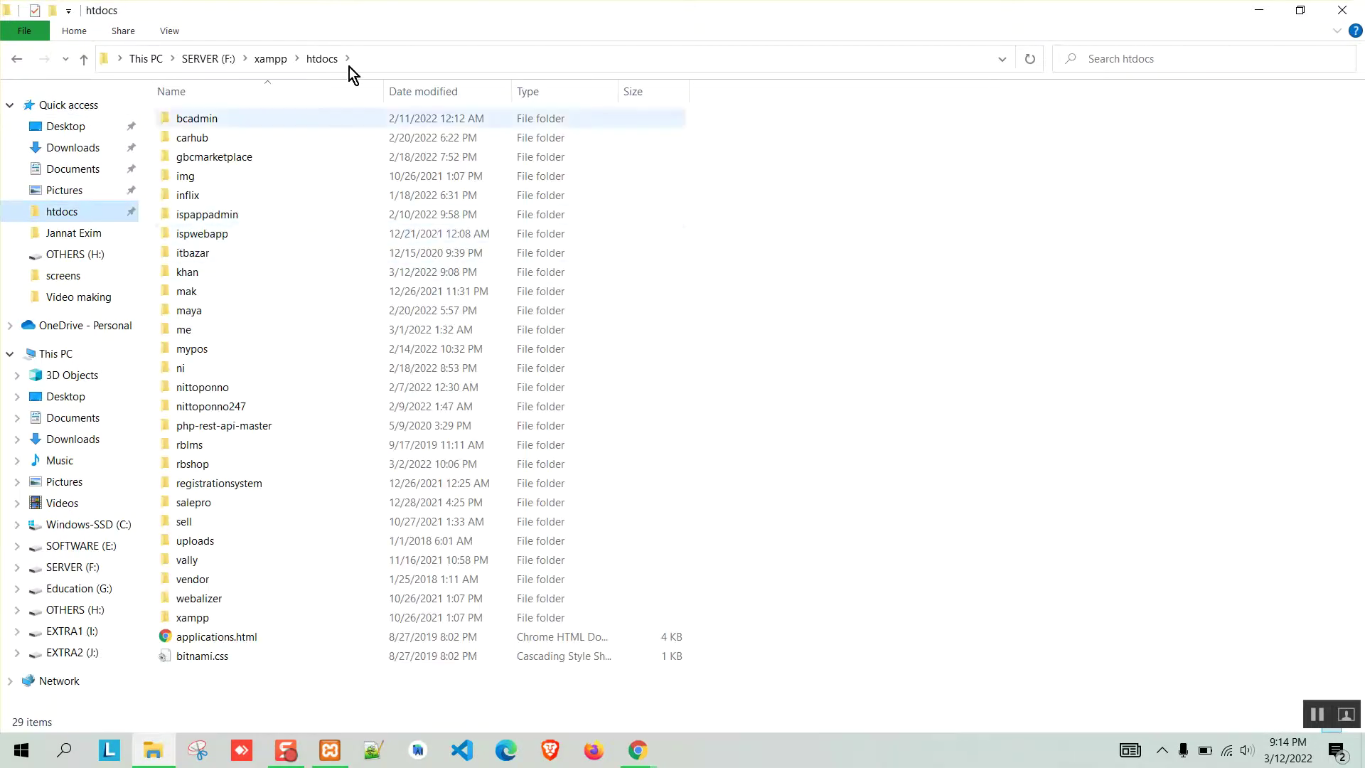
{"action": "double_click", "coordinate": [196, 276]}
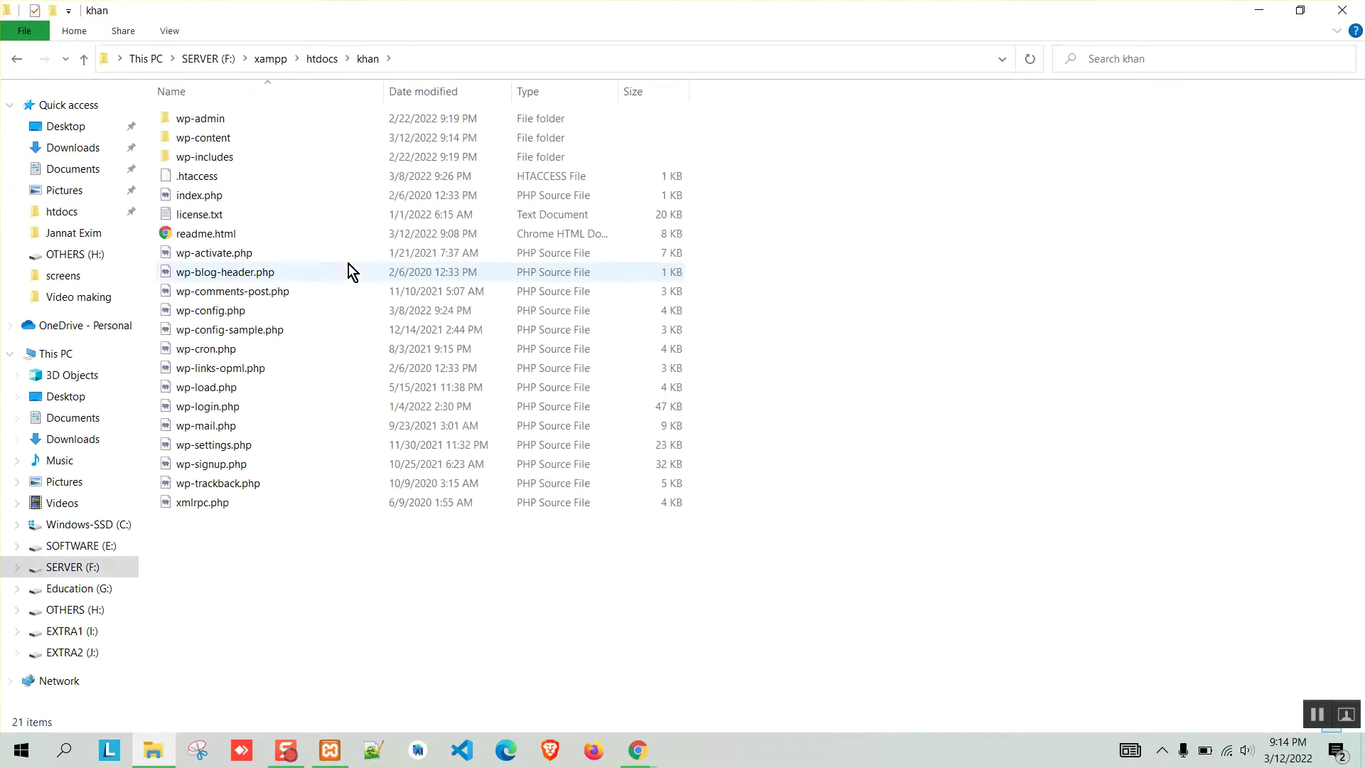
{"action": "double_click", "coordinate": [203, 145]}
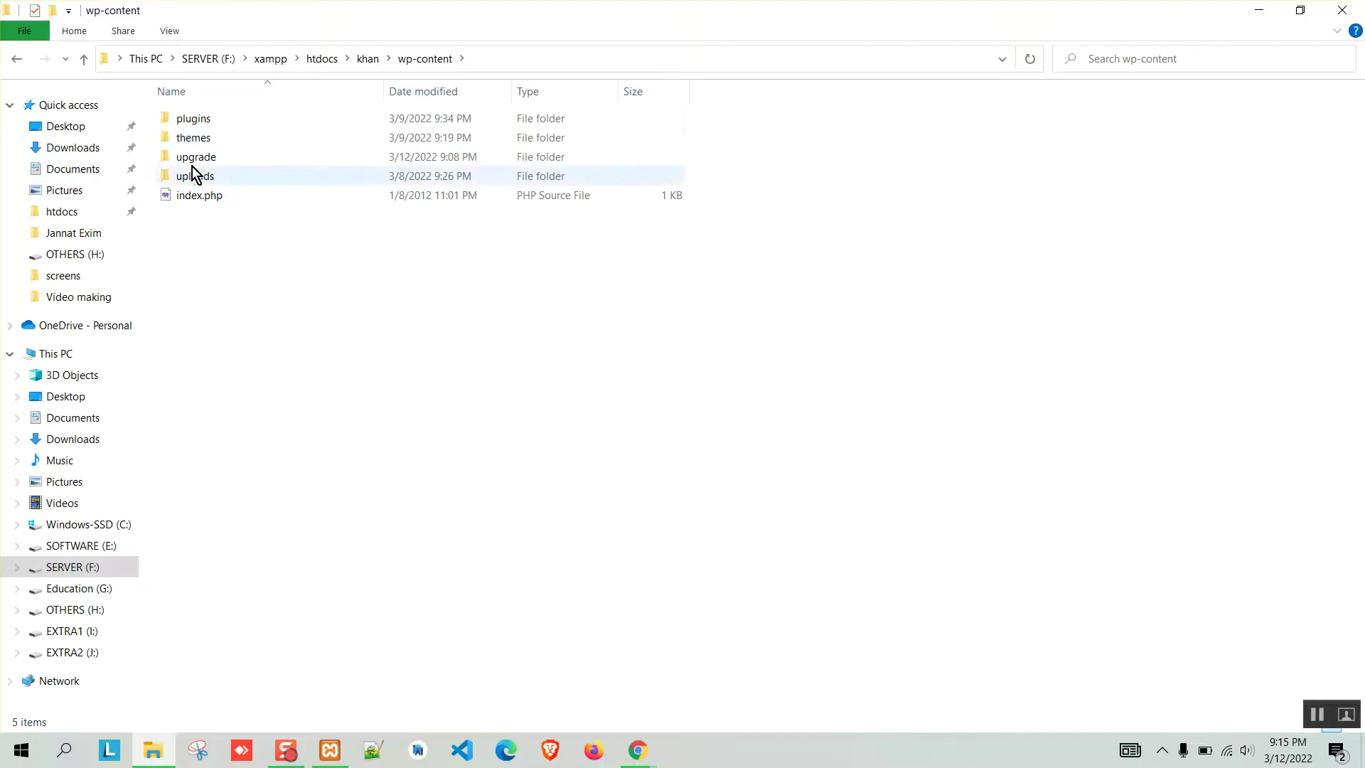
{"action": "mouse_move", "coordinate": [638, 750]}
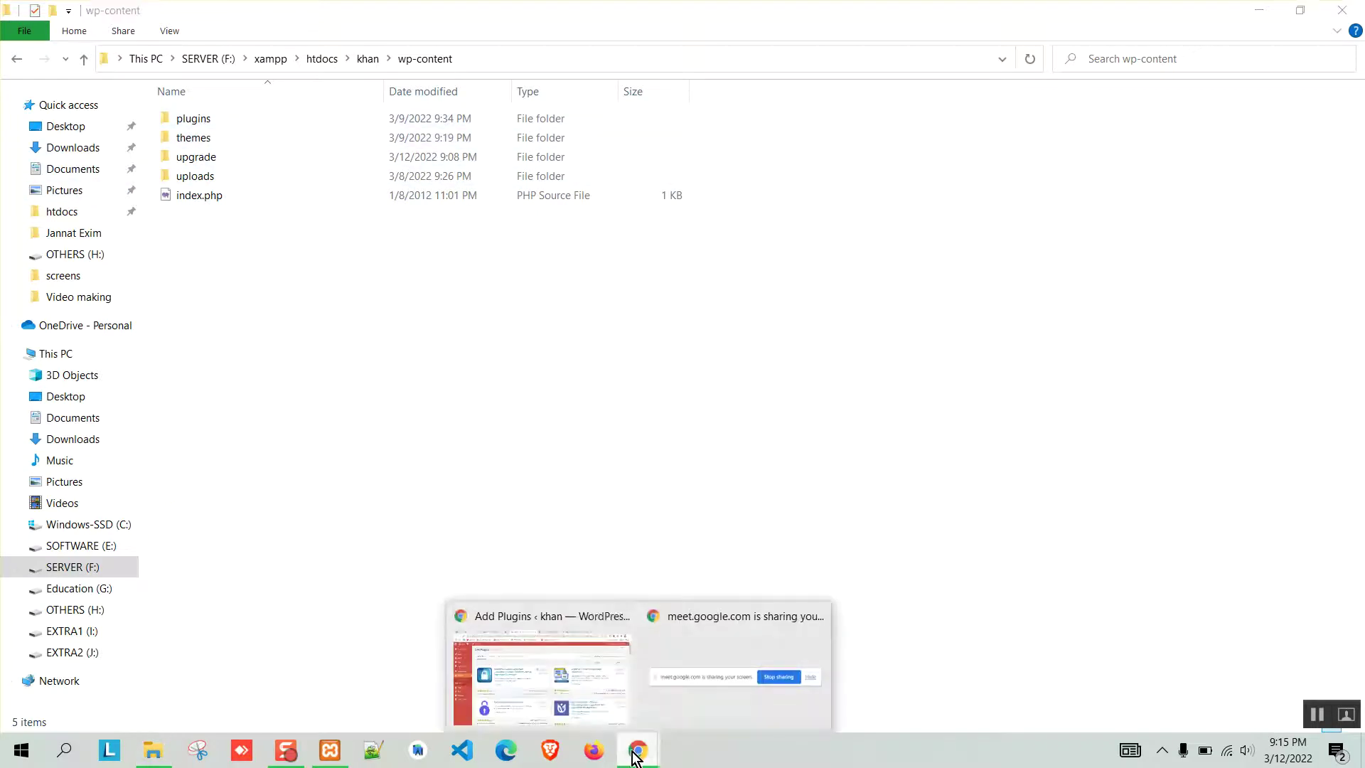
{"action": "left_click", "coordinate": [558, 689]}
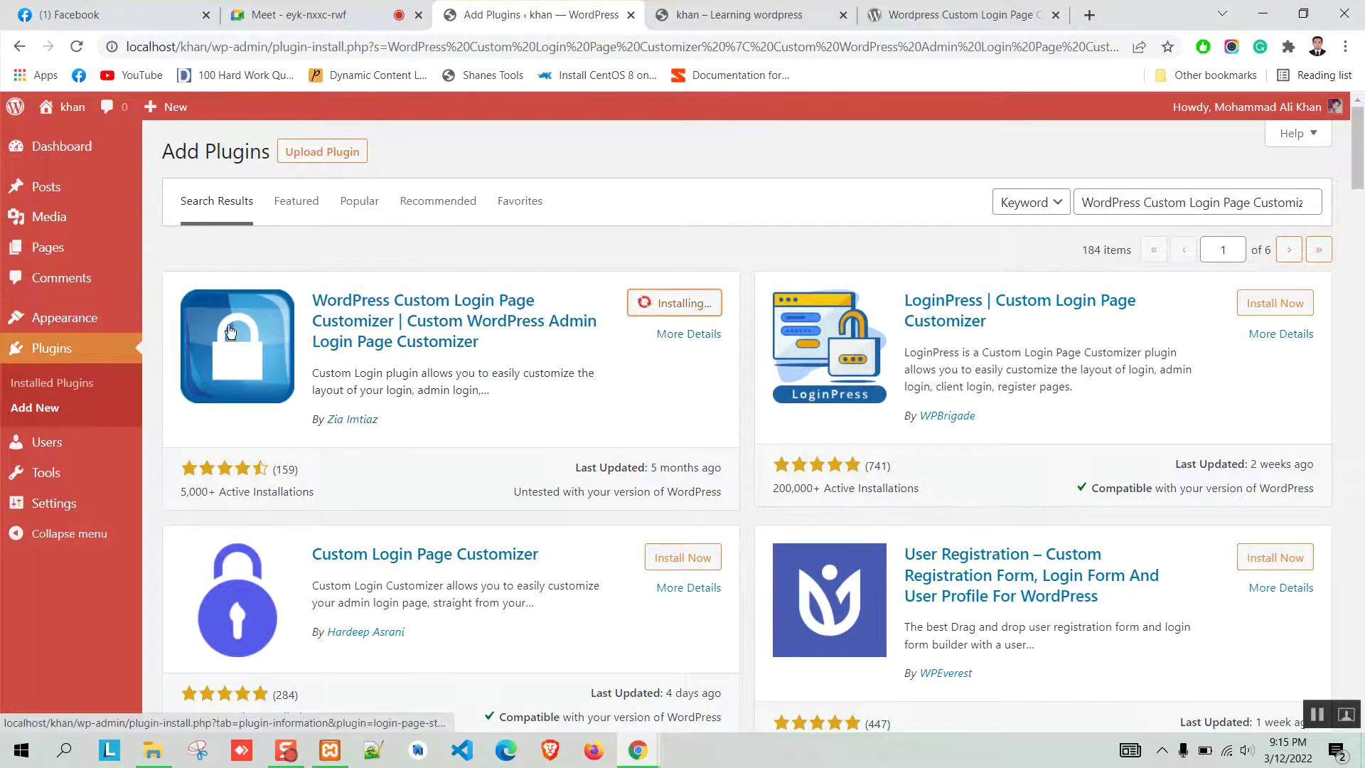
Download the Custom Login Page Customizer plugin as login-page-styler.5.3.5.zip from wordpress.org.
{"action": "left_click", "coordinate": [960, 14]}
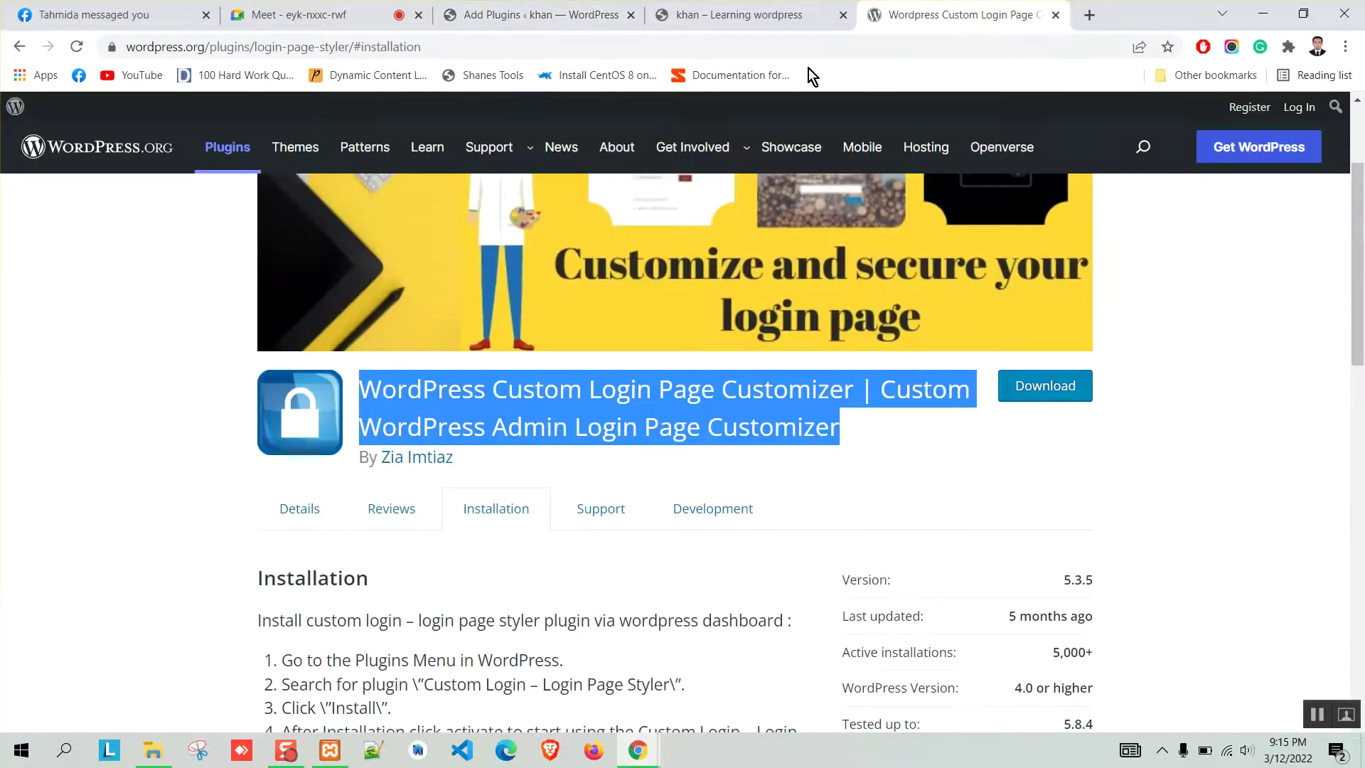
{"action": "left_click", "coordinate": [732, 11]}
{"action": "left_click", "coordinate": [612, 14]}
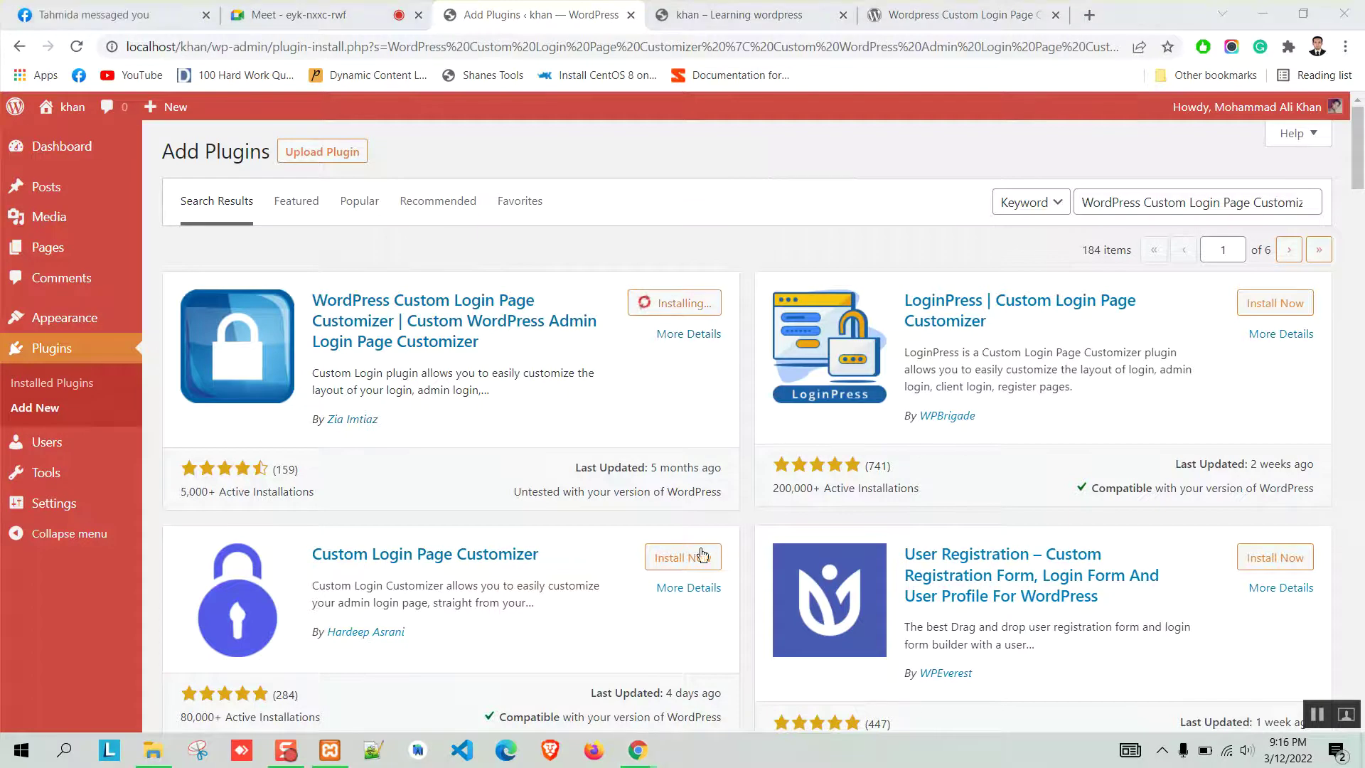
{"action": "left_click", "coordinate": [995, 15]}
{"action": "left_click", "coordinate": [1042, 391]}
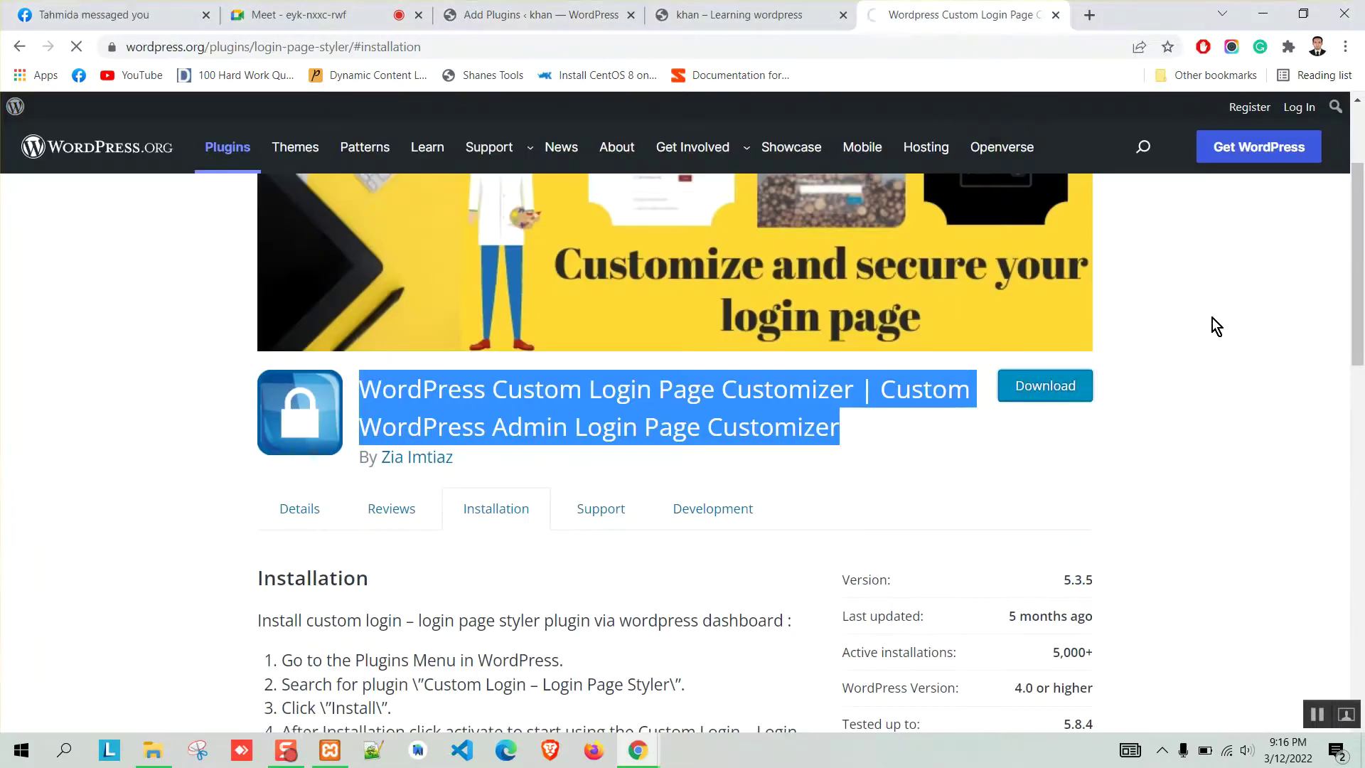
{"action": "left_click", "coordinate": [198, 344]}
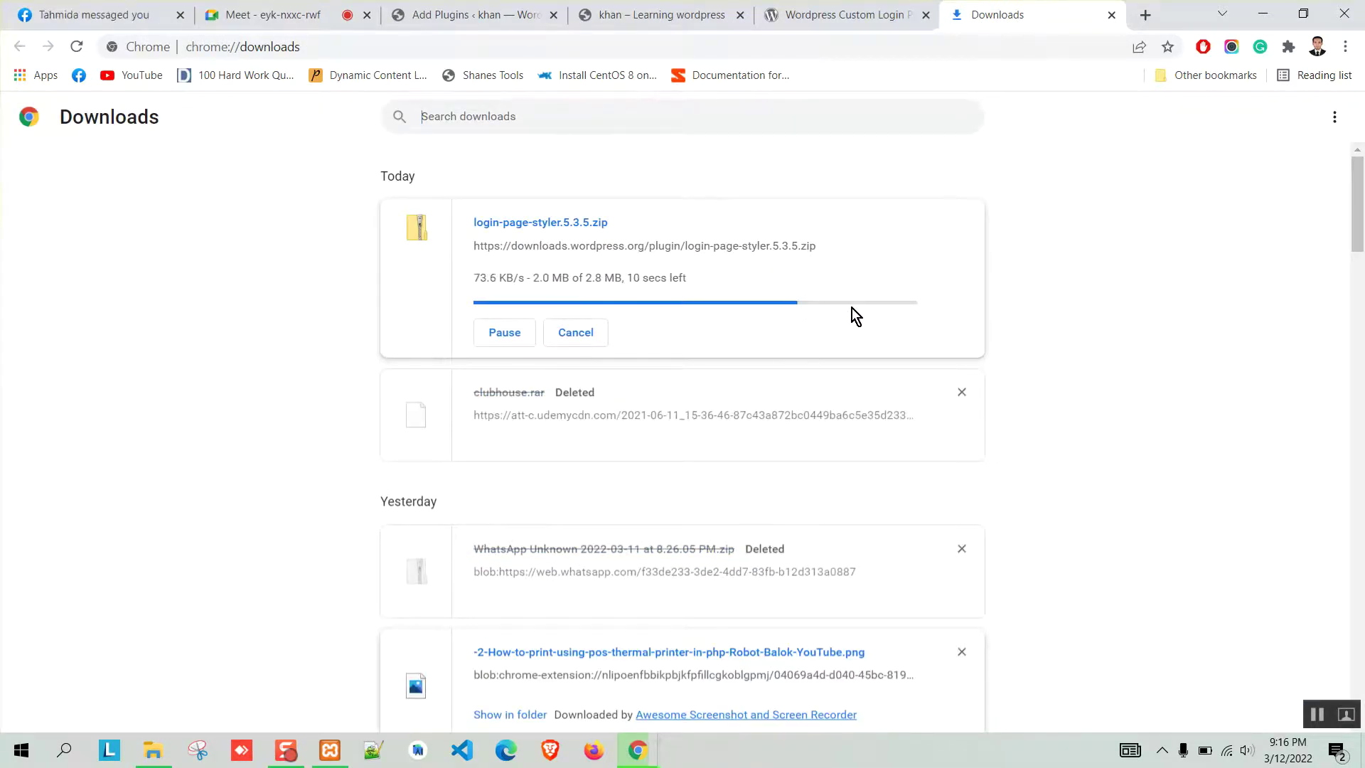
Let the zip download finish, close Downloads, and reload the stalled Add Plugins page.
{"action": "left_click", "coordinate": [640, 12]}
{"action": "left_click", "coordinate": [519, 13]}
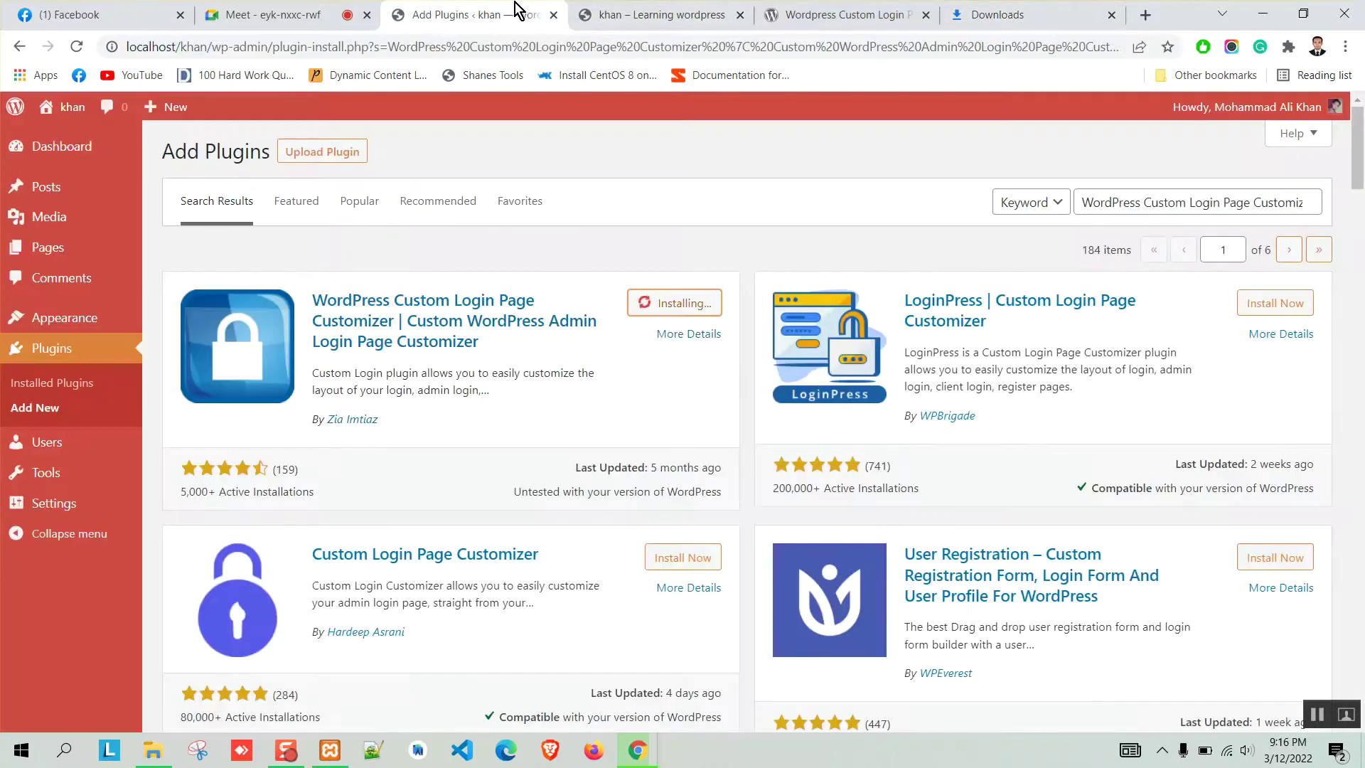
{"action": "left_click", "coordinate": [1049, 13]}
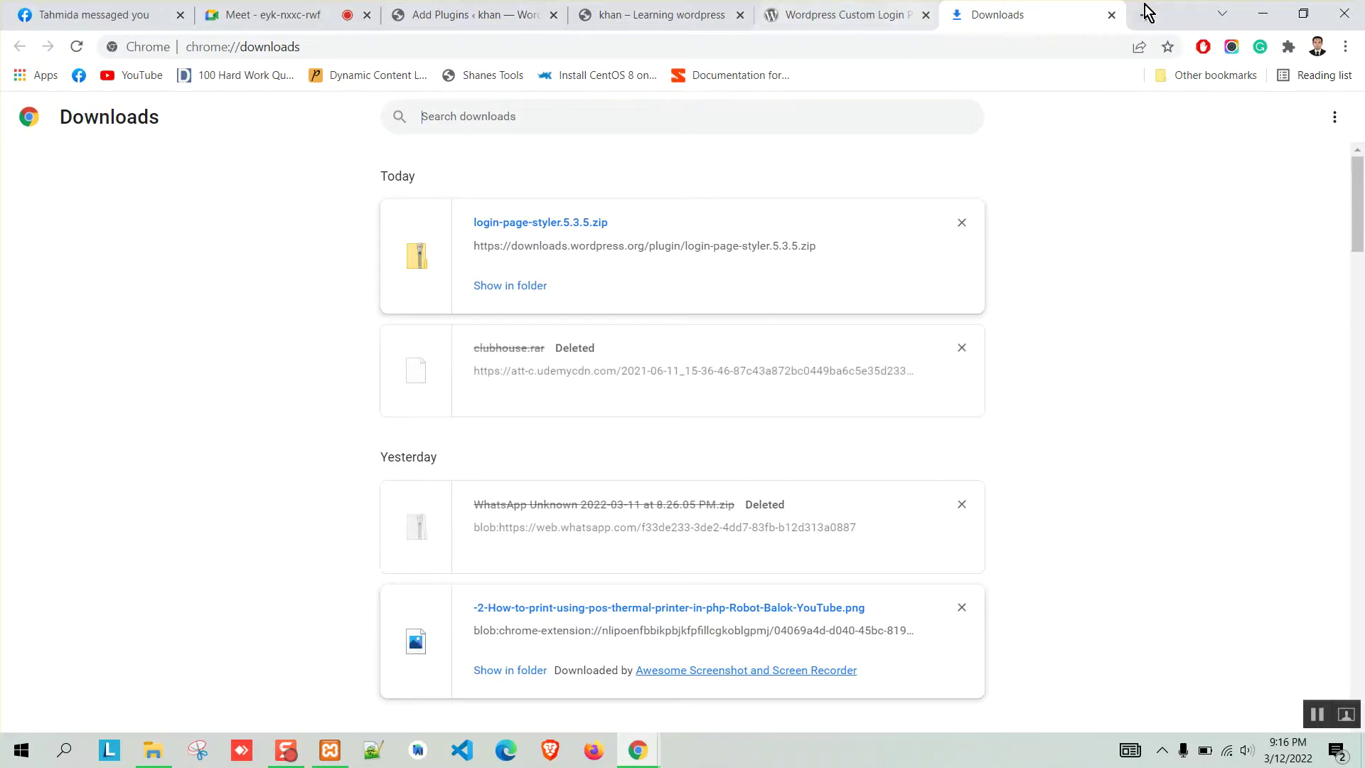
{"action": "left_click", "coordinate": [1111, 16]}
{"action": "left_click", "coordinate": [473, 14]}
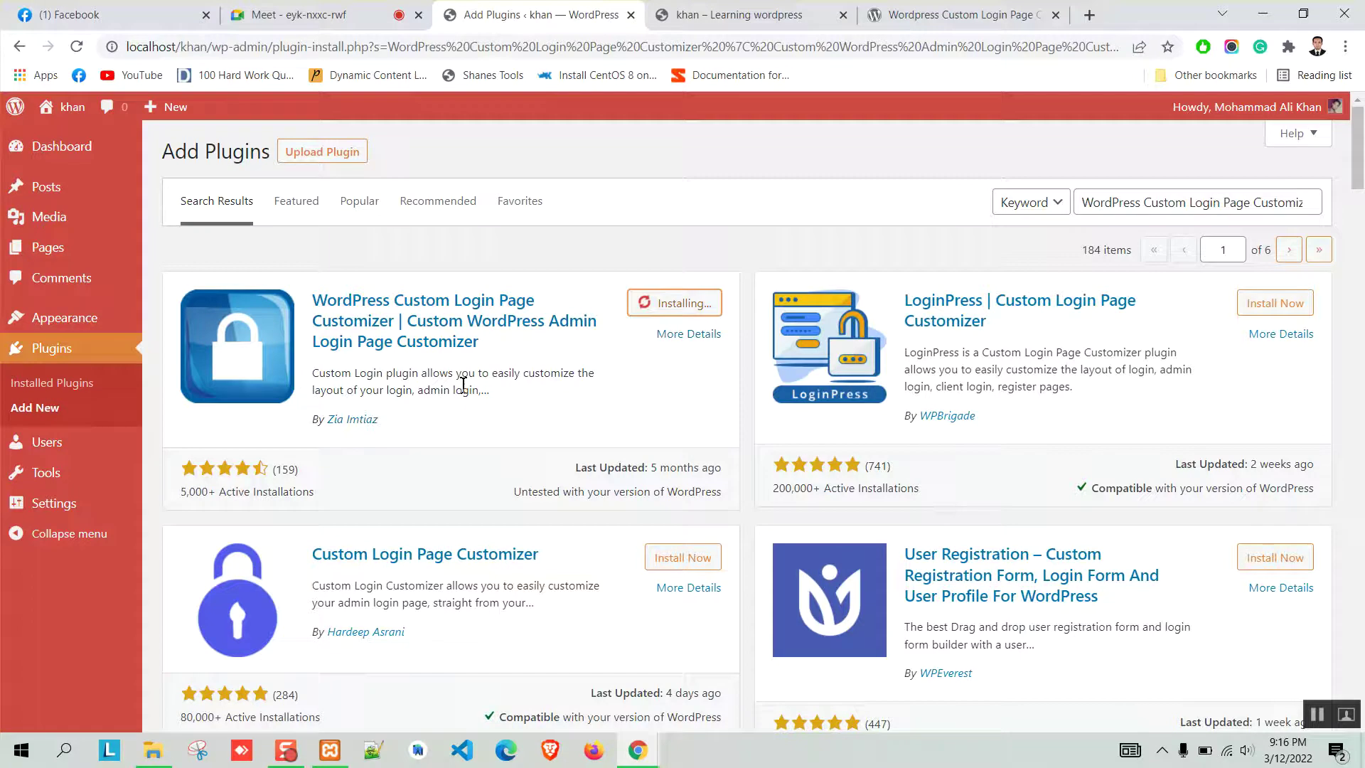
{"action": "left_click", "coordinate": [77, 47]}
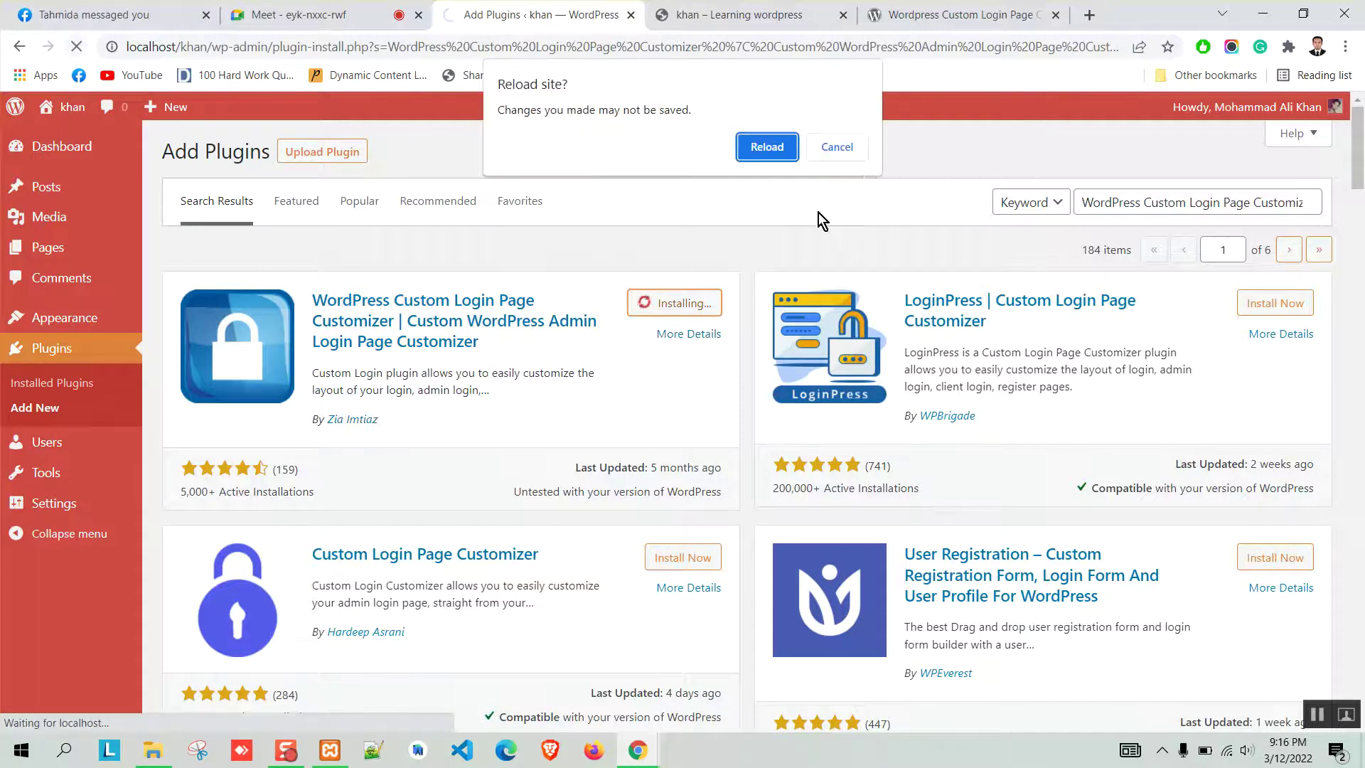
{"action": "left_click", "coordinate": [781, 148]}
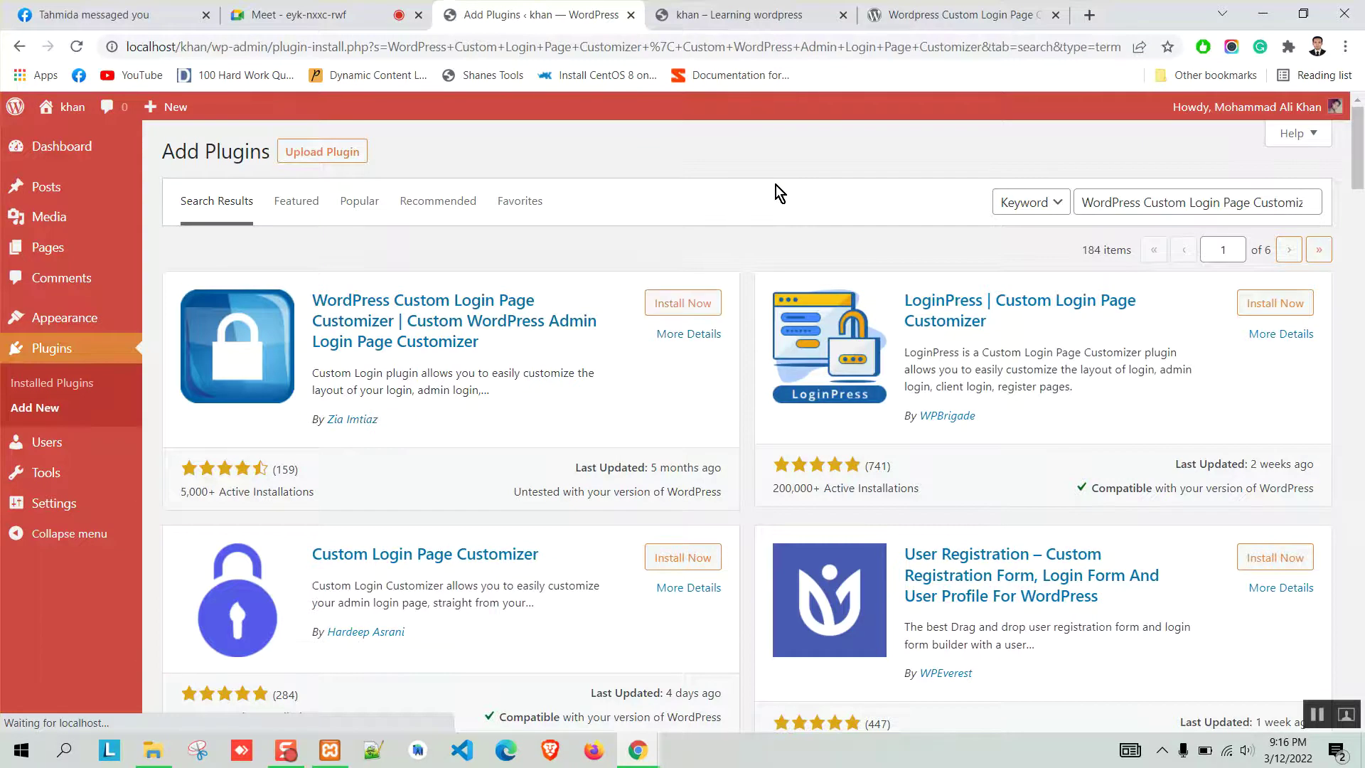
Confirm in File Explorer that wp-content\plugins holds only index.php, then return to WordPress.
{"action": "left_click", "coordinate": [153, 750]}
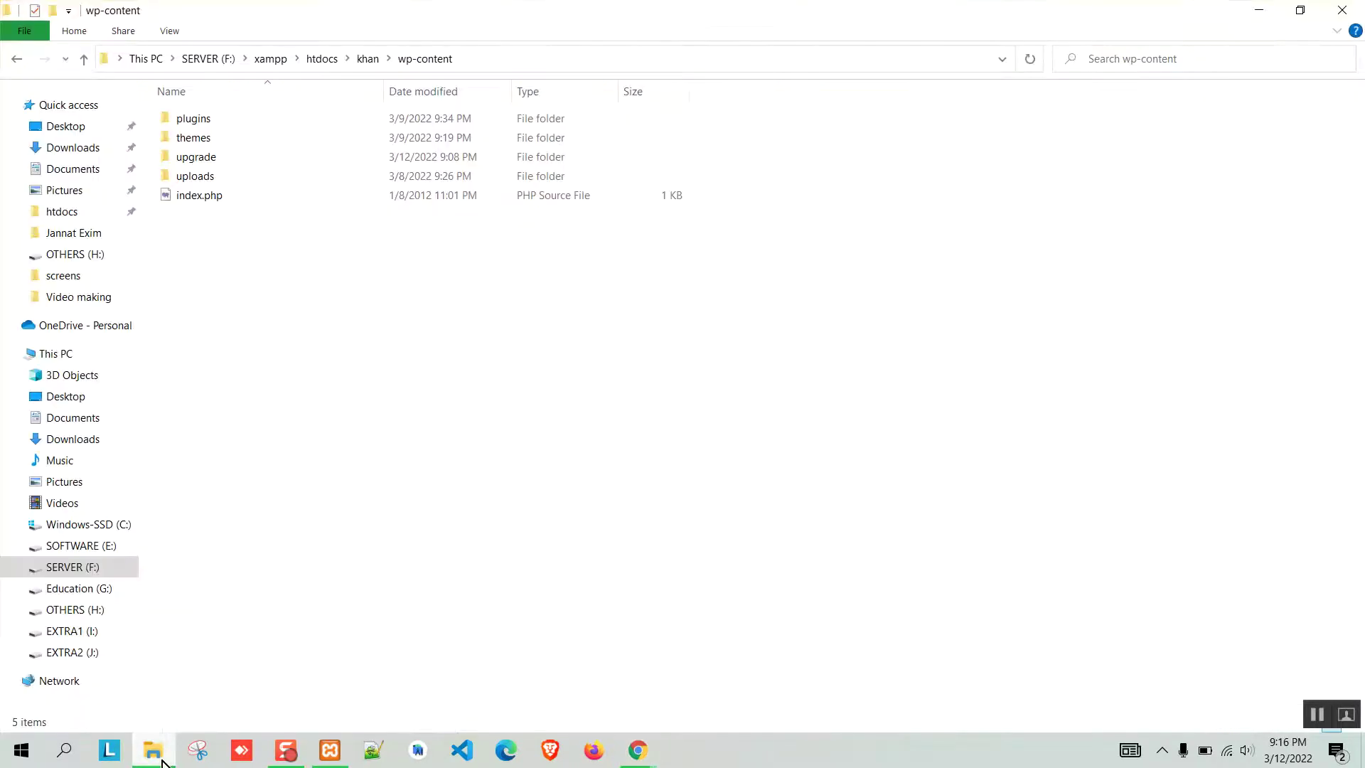
{"action": "double_click", "coordinate": [238, 118]}
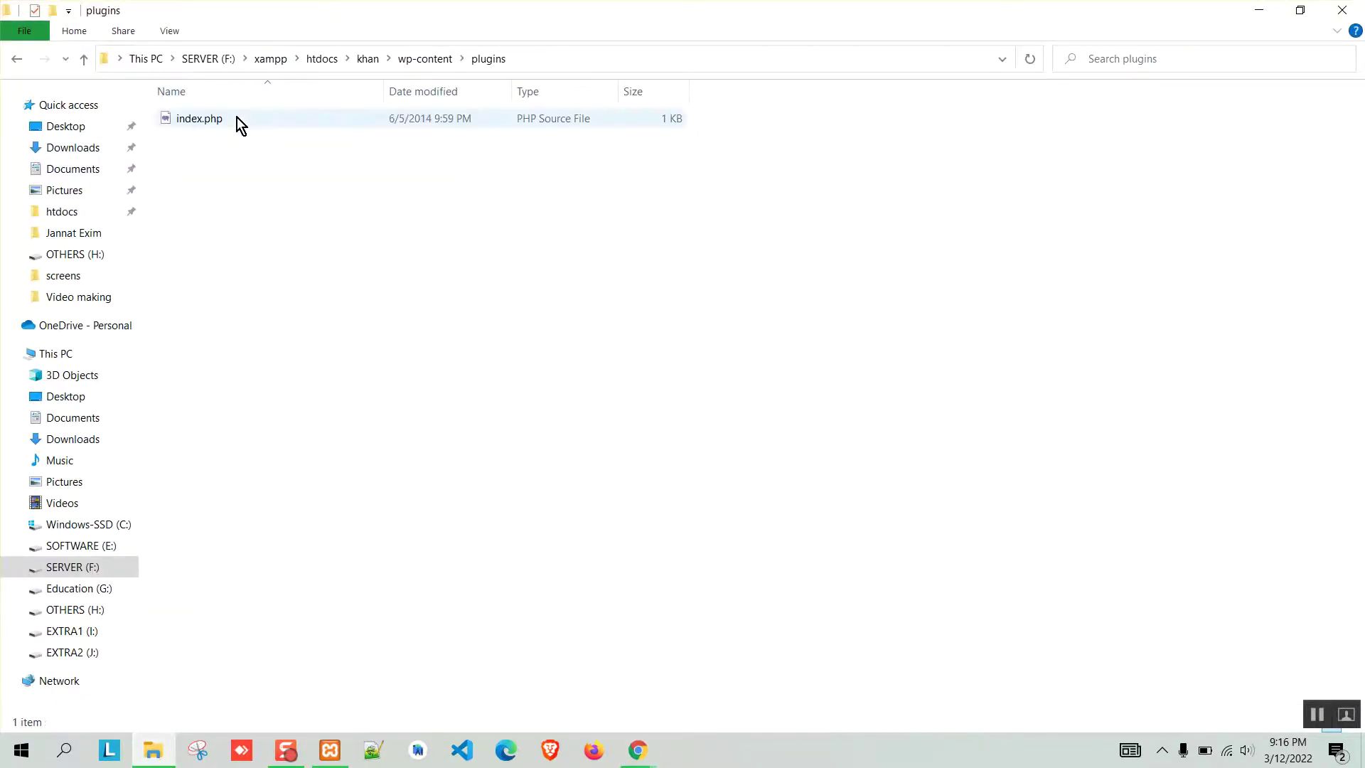
{"action": "left_click", "coordinate": [425, 62]}
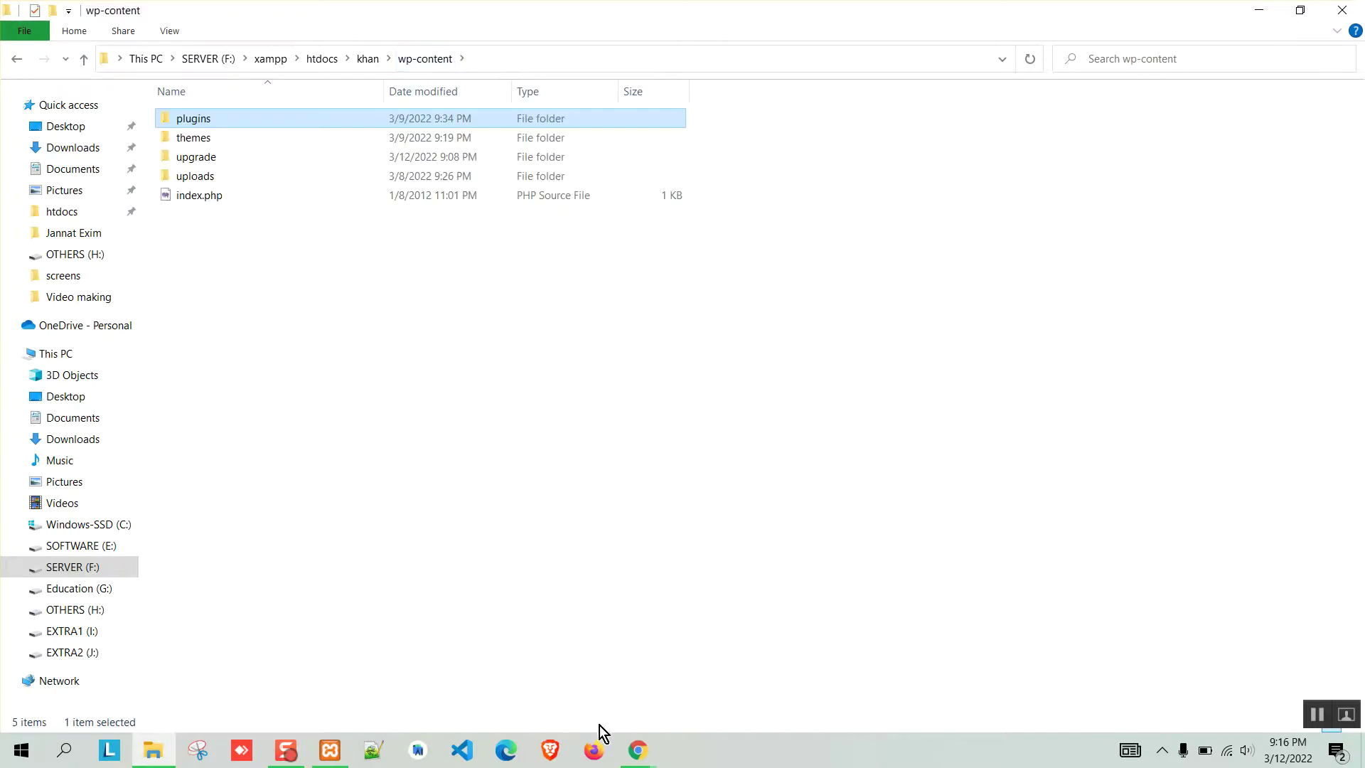
{"action": "mouse_move", "coordinate": [637, 750]}
{"action": "left_click", "coordinate": [541, 661]}
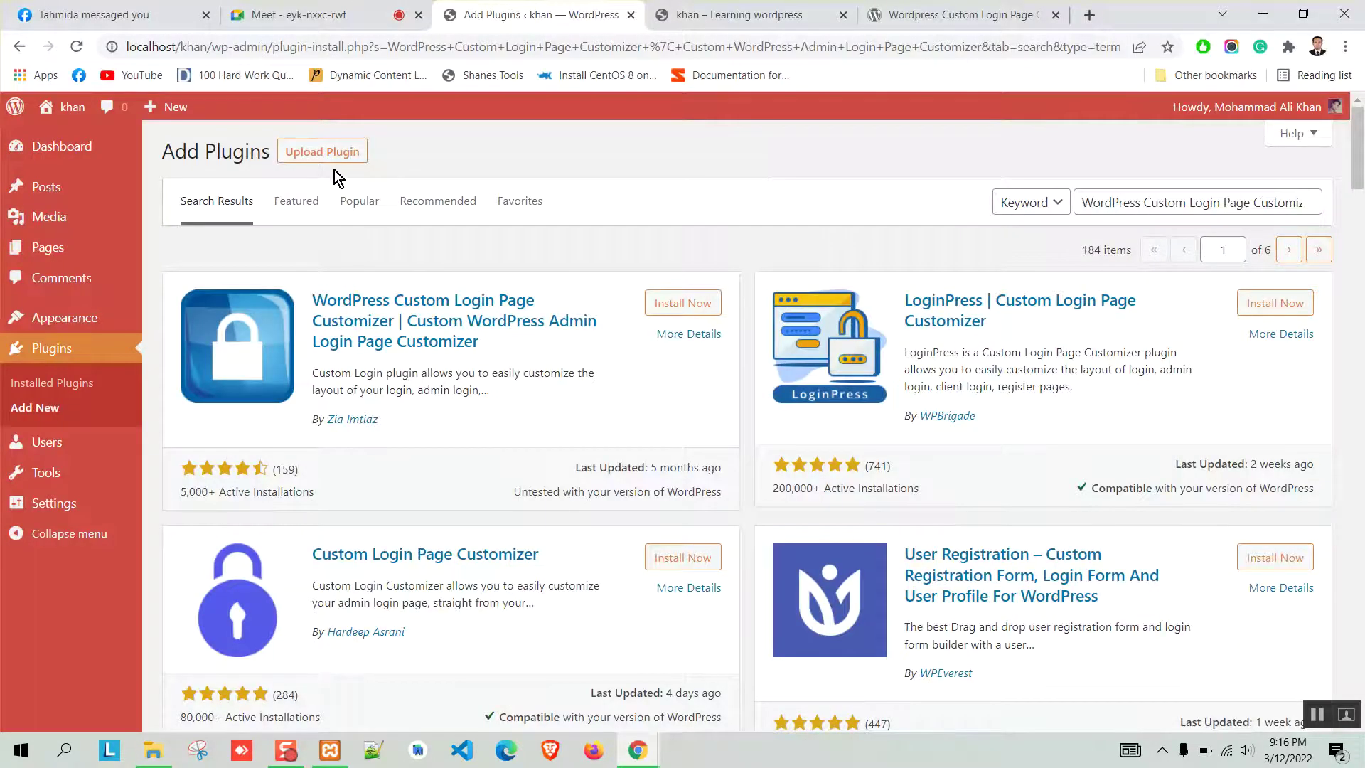
Upload login-page-styler.5.3.5.zip from Downloads and install it as a plugin.
{"action": "left_click", "coordinate": [304, 151]}
{"action": "left_click", "coordinate": [648, 313]}
{"action": "left_click", "coordinate": [479, 305]}
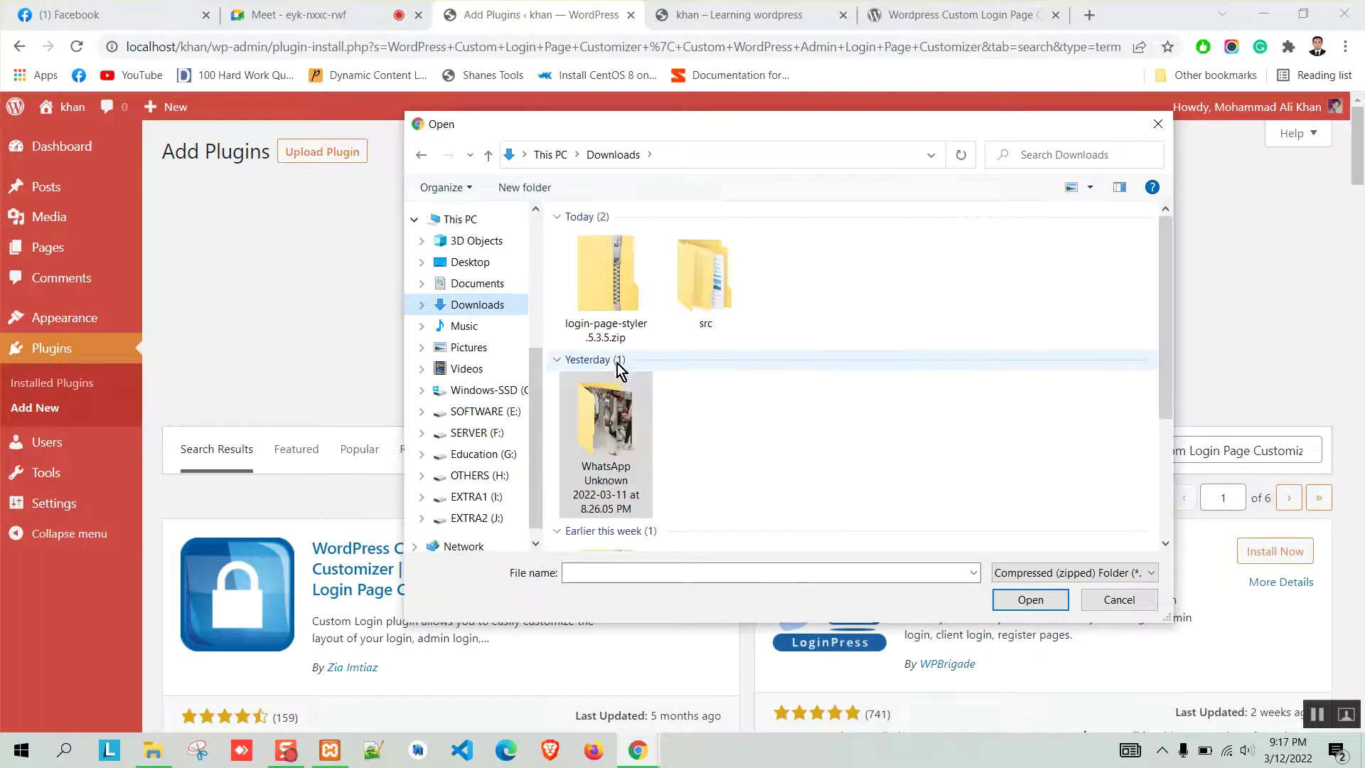
{"action": "left_click", "coordinate": [612, 271]}
{"action": "left_click", "coordinate": [1030, 599]}
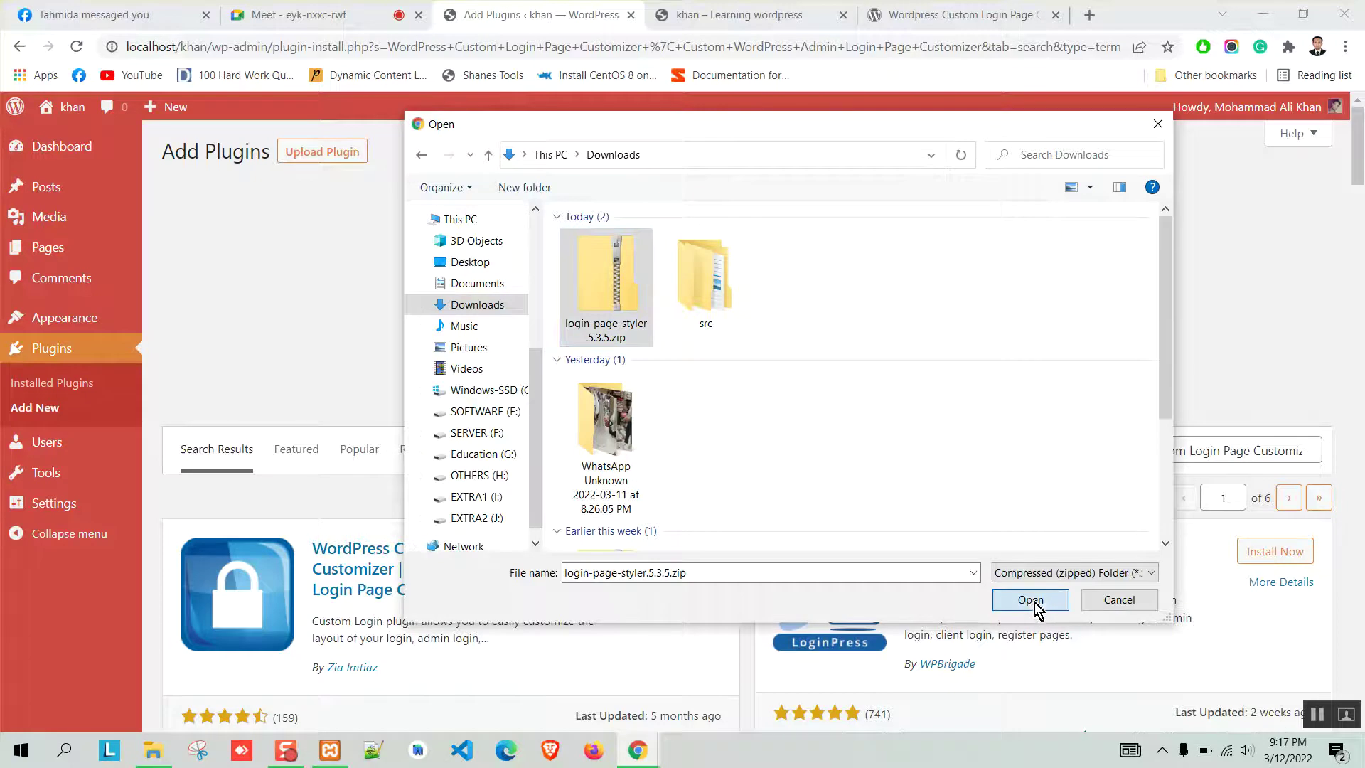
{"action": "left_click", "coordinate": [899, 313]}
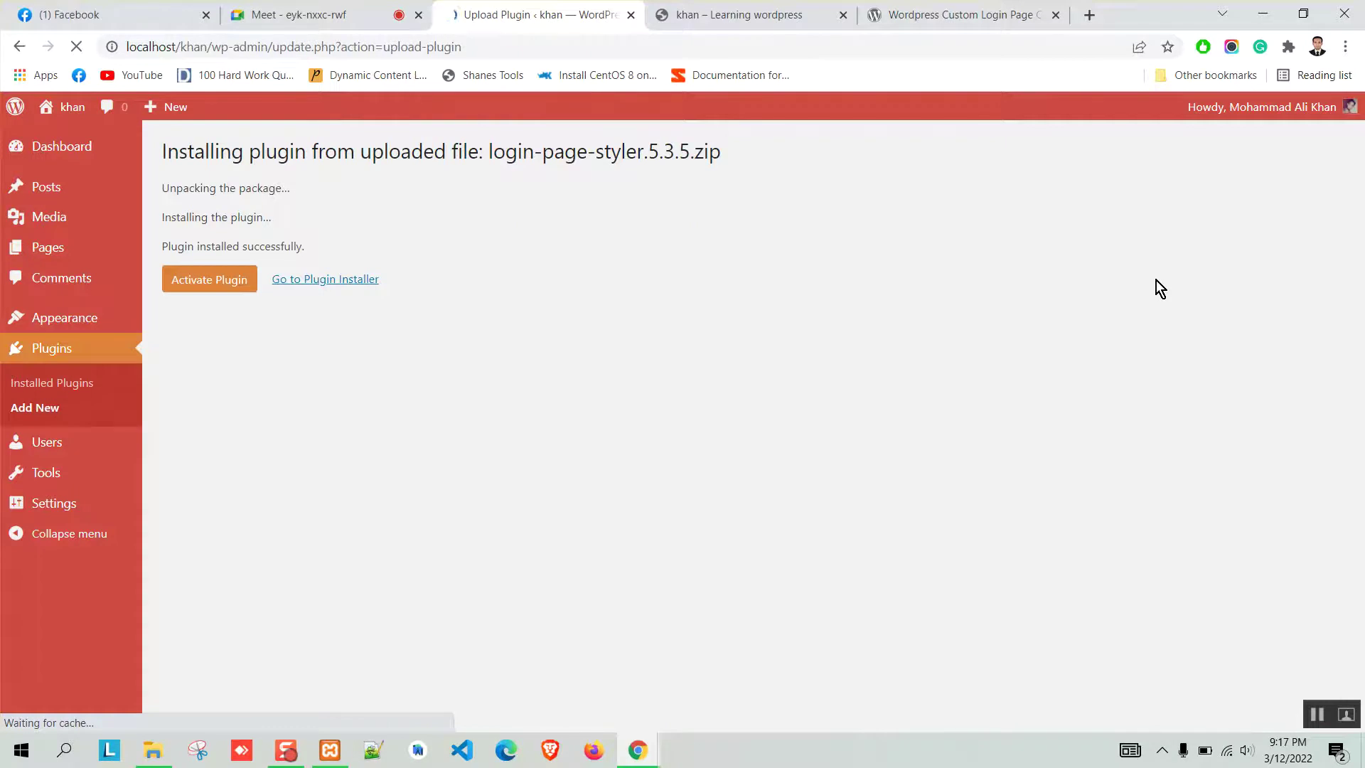
Verify a login-page-styler folder now exists in the plugins folder, then return to WordPress.
{"action": "left_click_drag", "start_coordinate": [162, 247], "coordinate": [488, 255]}
{"action": "left_click", "coordinate": [250, 646]}
{"action": "left_click", "coordinate": [153, 750]}
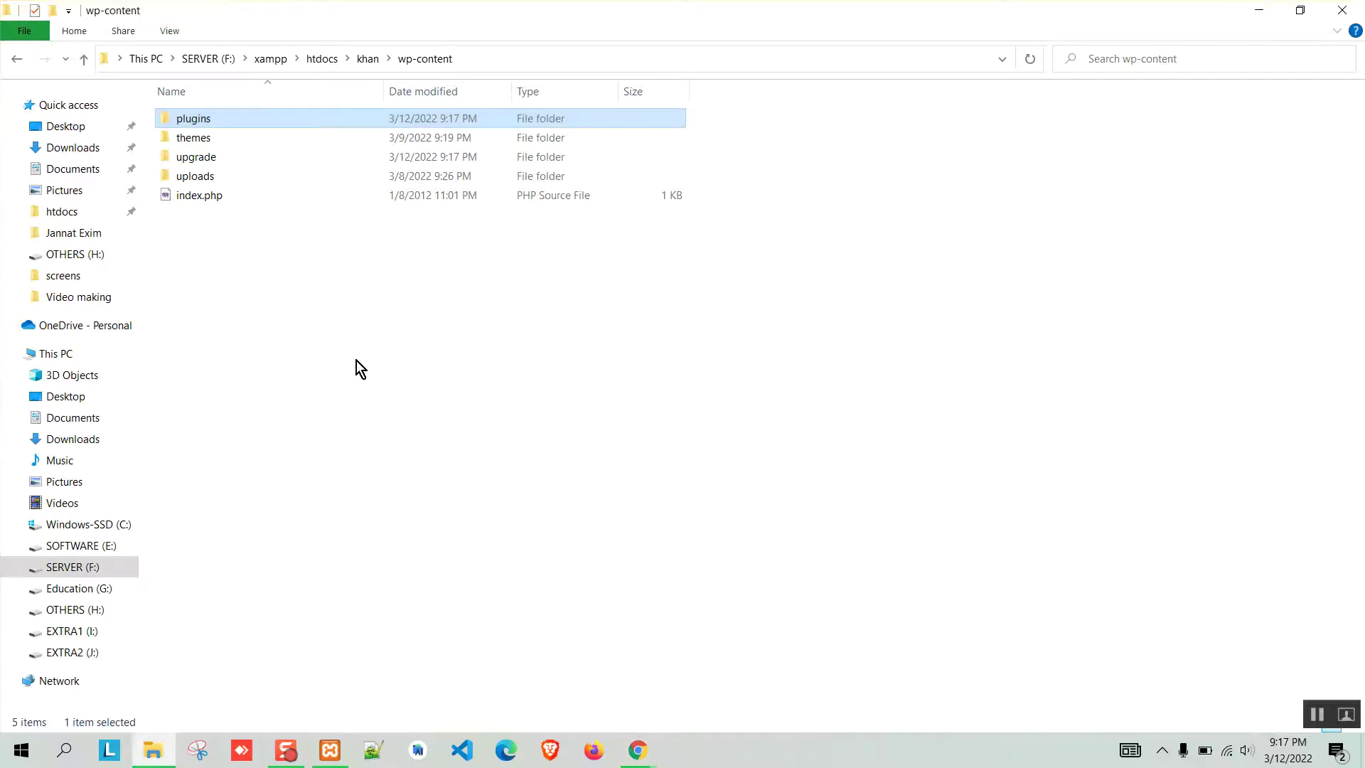
{"action": "double_click", "coordinate": [204, 122]}
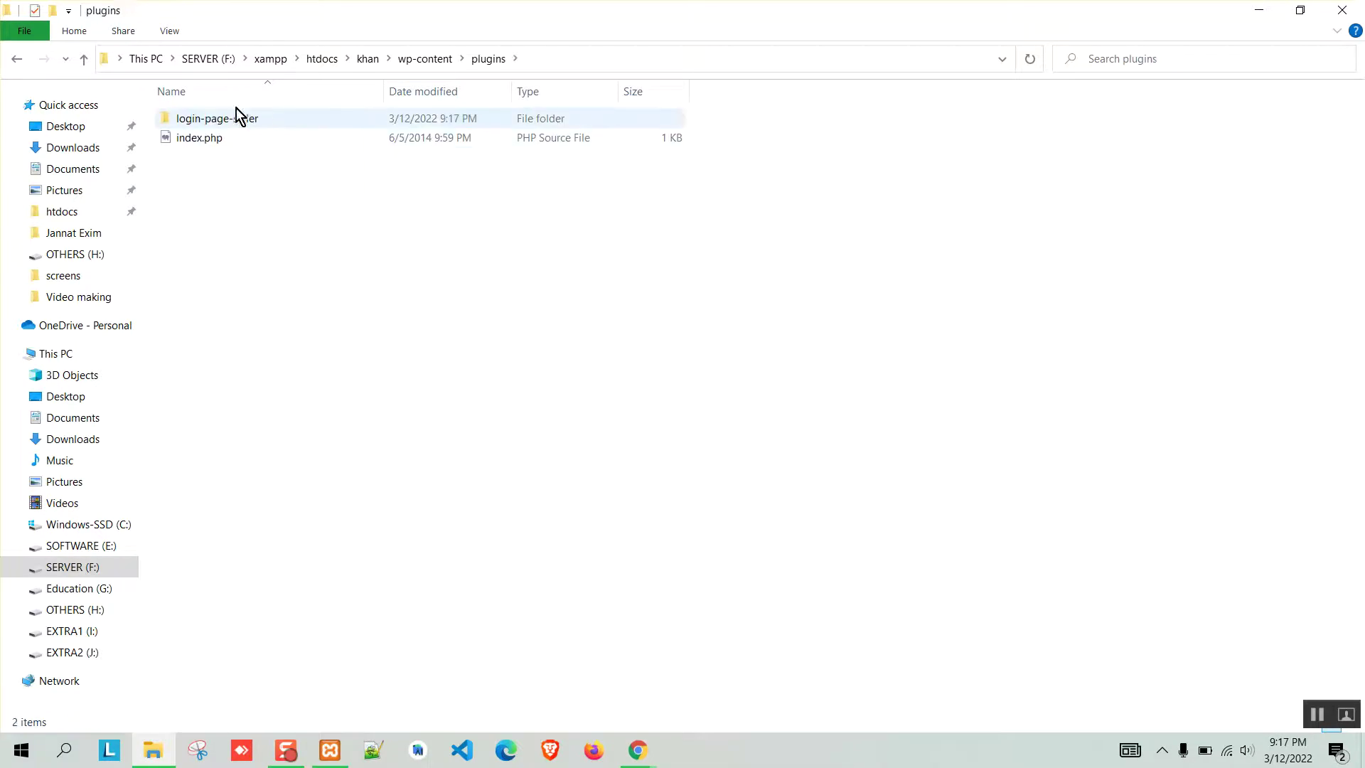
{"action": "left_click", "coordinate": [366, 61]}
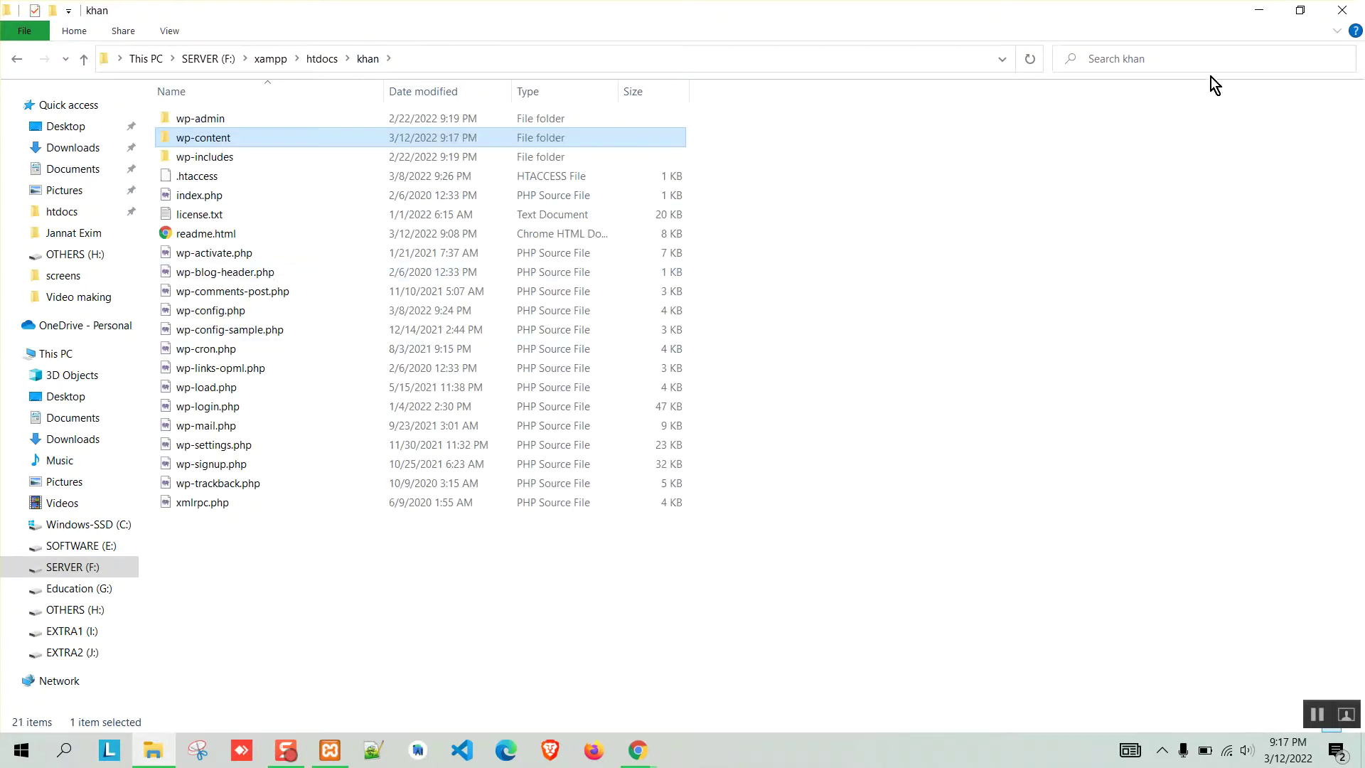
{"action": "left_click", "coordinate": [1268, 10]}
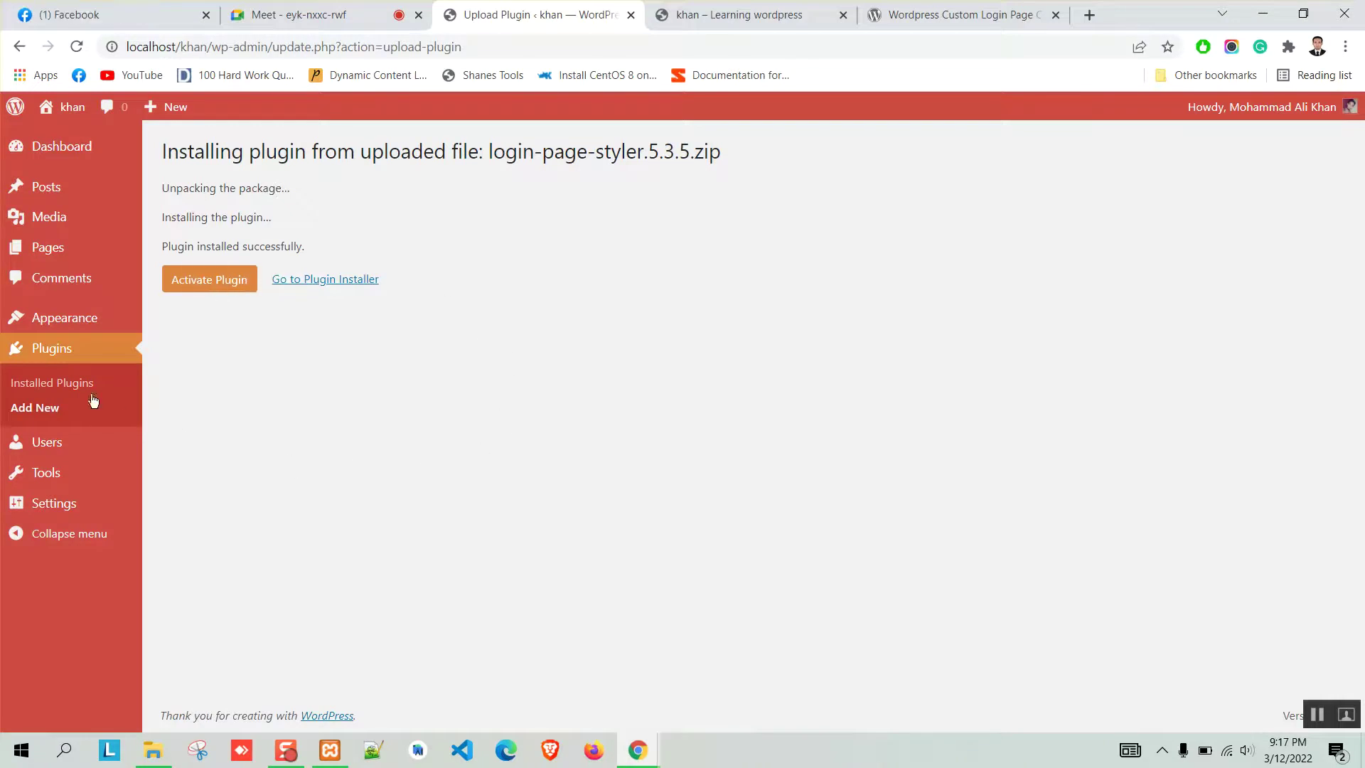
Activate Login Page Styler from the Installed Plugins list.
{"action": "left_click", "coordinate": [57, 382]}
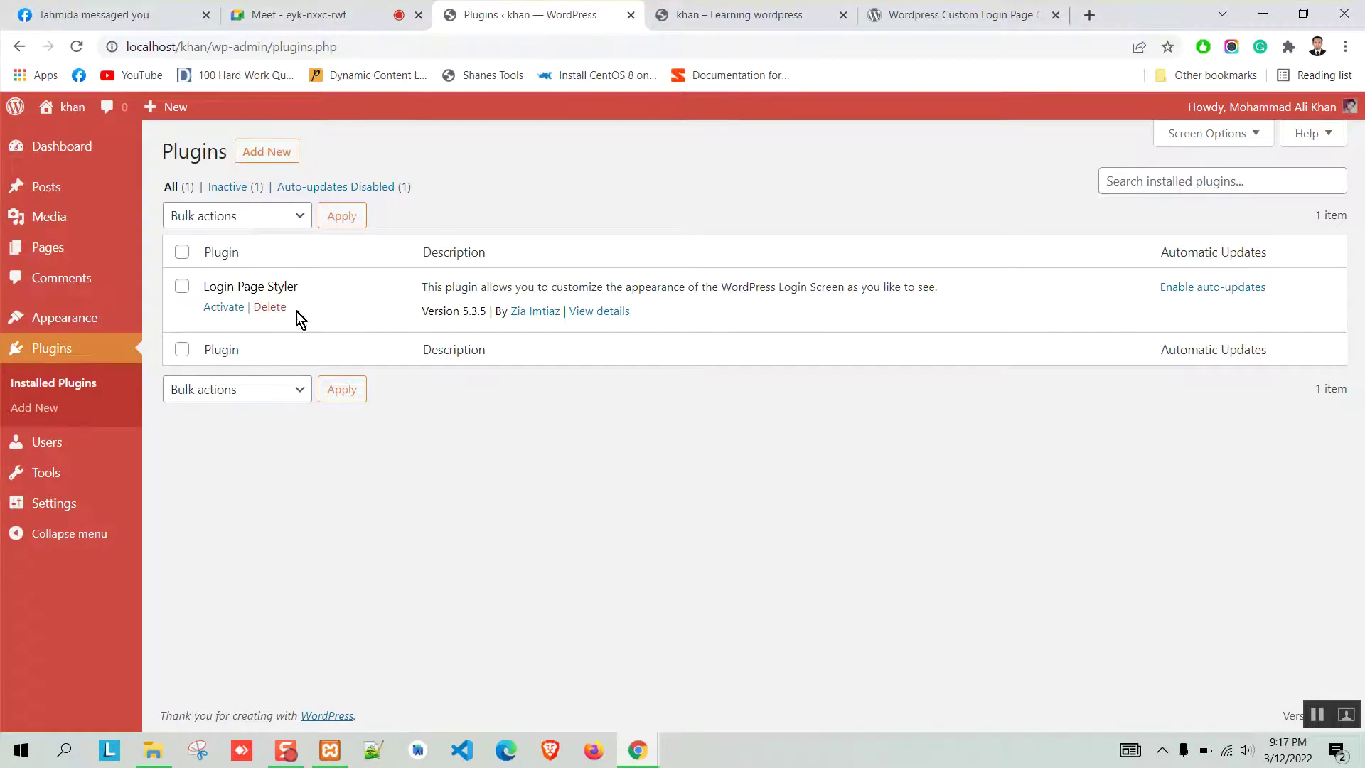
{"action": "left_click", "coordinate": [234, 310]}
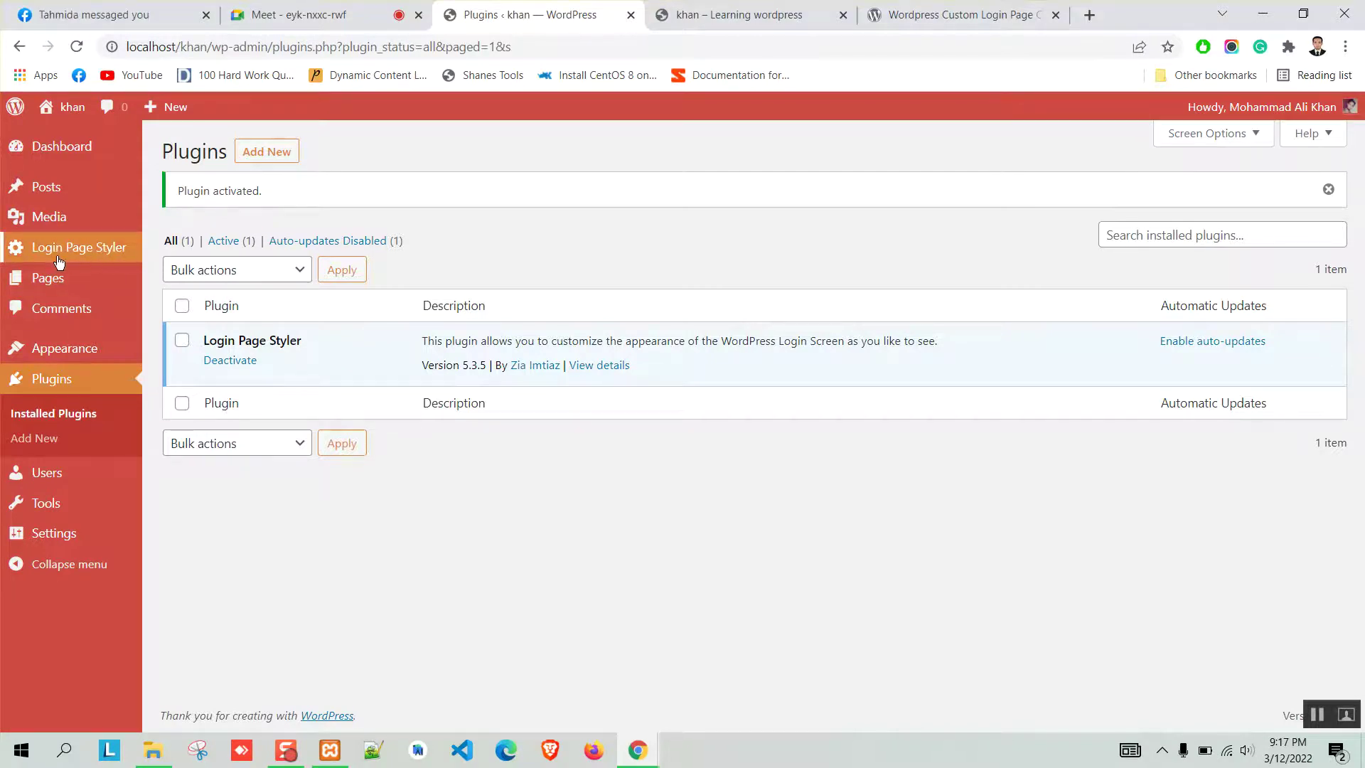
{"action": "mouse_move", "coordinate": [59, 536]}
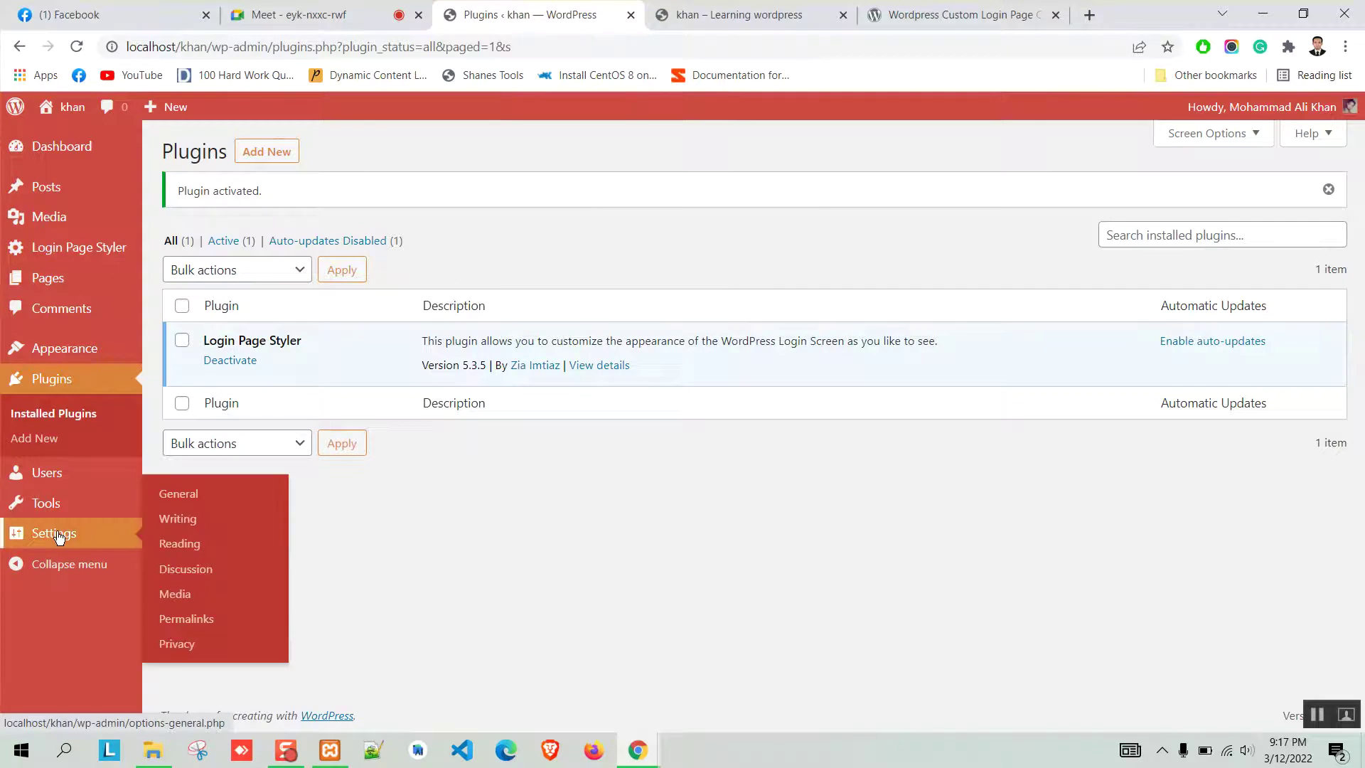
Set Hide Login Logo to Yes in Login Page Styler settings and copy the localhost/khan address.
{"action": "left_click", "coordinate": [83, 248]}
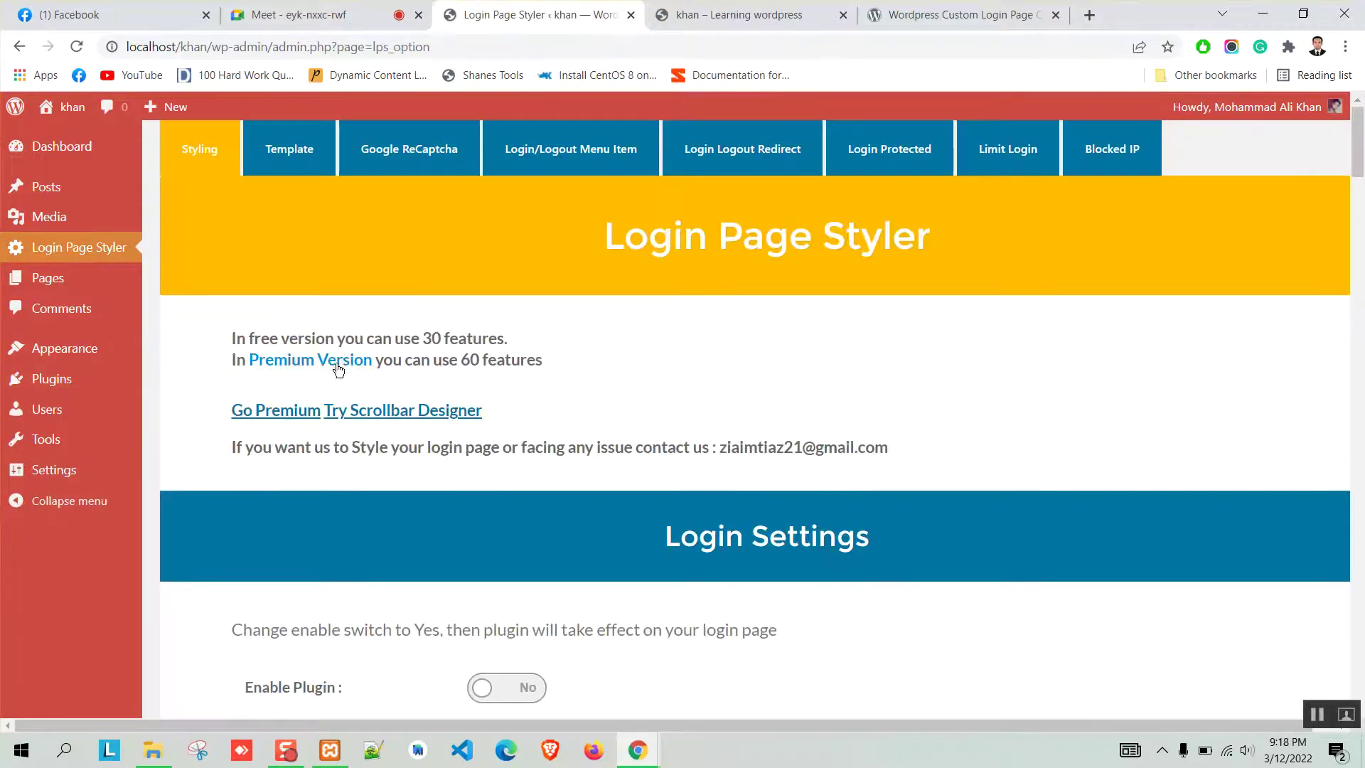
{"action": "scroll", "coordinate": [555, 317], "scroll_direction": "down", "scroll_amount": 8}
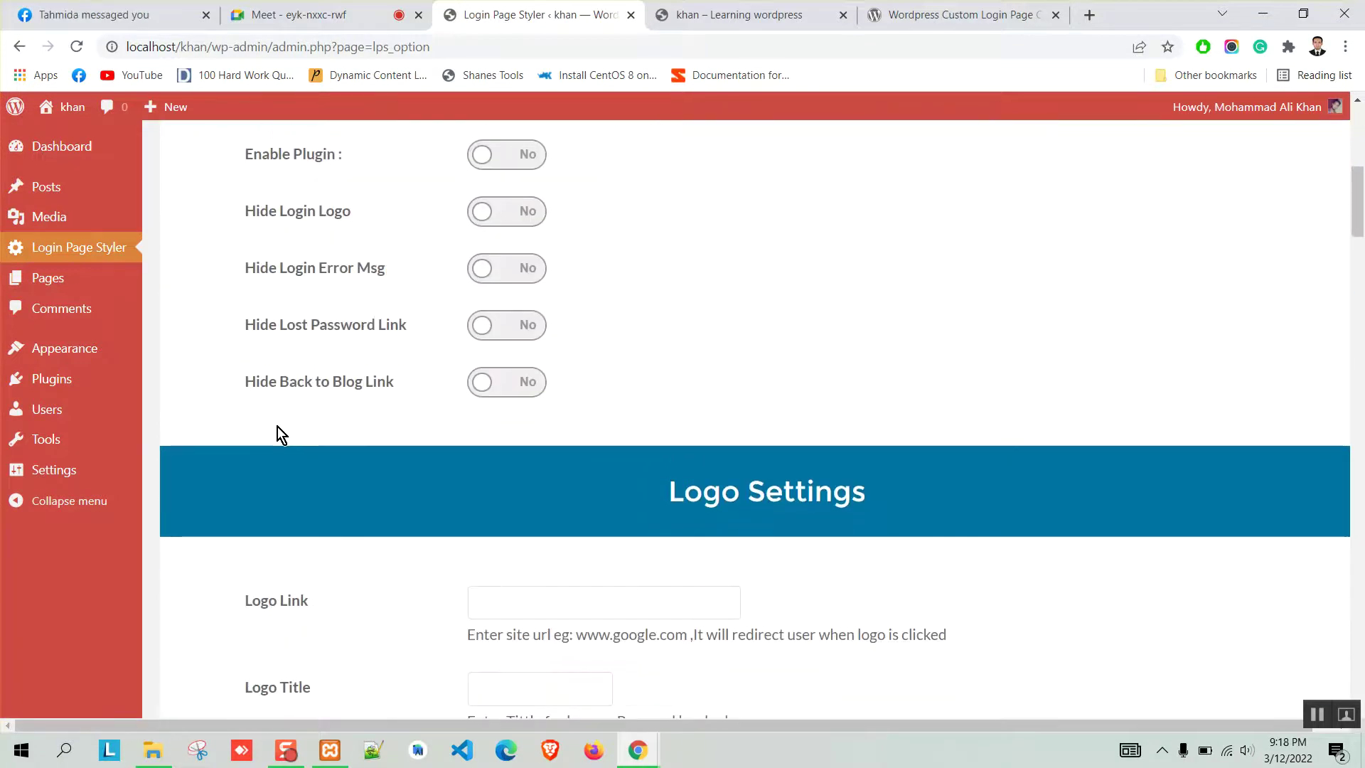
{"action": "scroll", "coordinate": [277, 430], "scroll_direction": "up", "scroll_amount": 8}
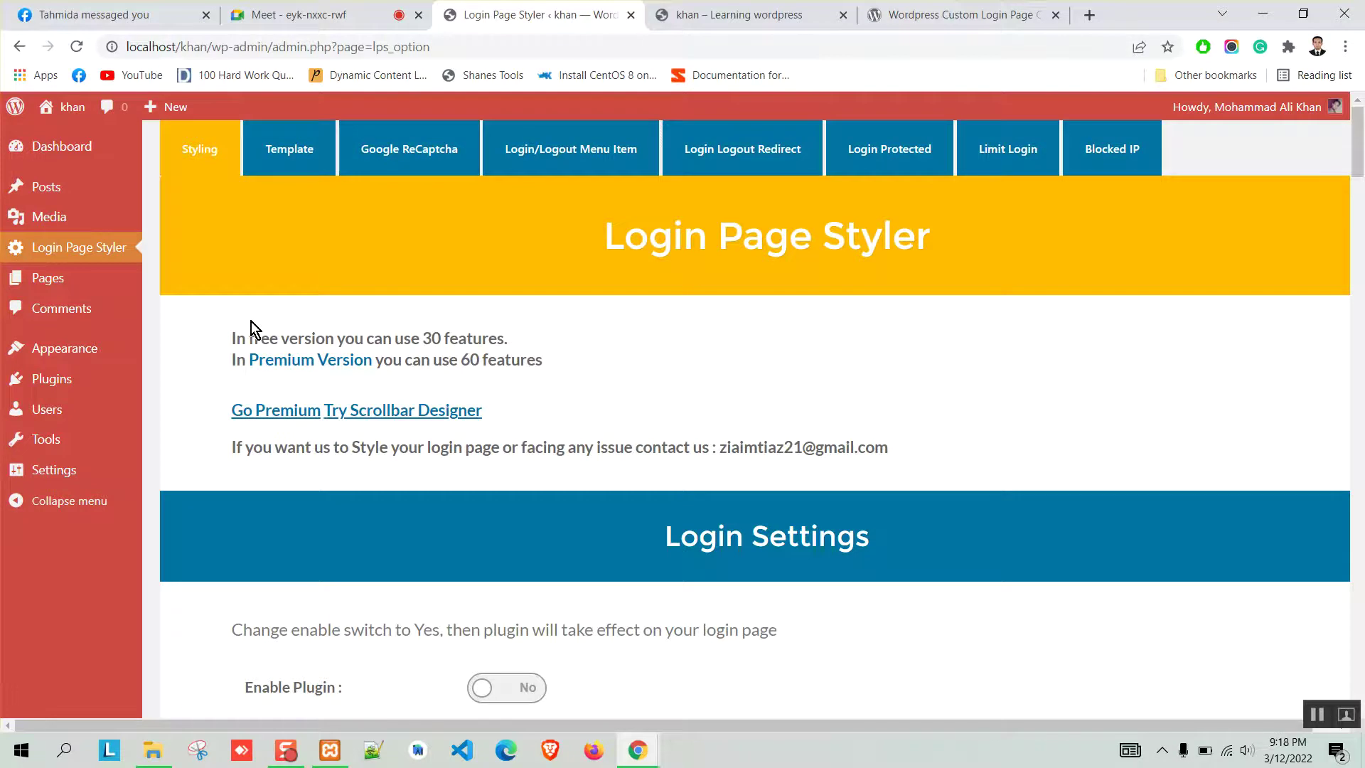
{"action": "scroll", "coordinate": [226, 336], "scroll_direction": "down", "scroll_amount": 13}
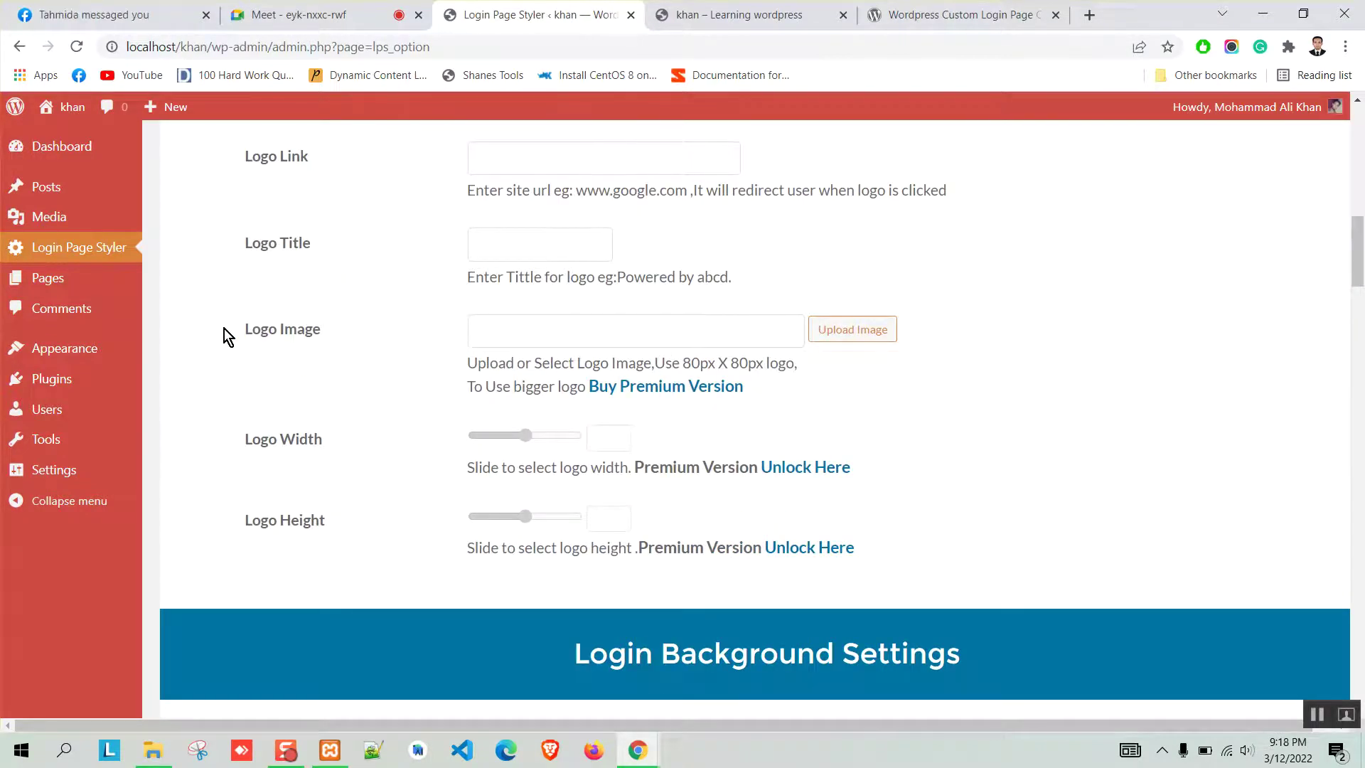
{"action": "scroll", "coordinate": [224, 329], "scroll_direction": "down", "scroll_amount": 5}
{"action": "scroll", "coordinate": [226, 334], "scroll_direction": "up", "scroll_amount": 17}
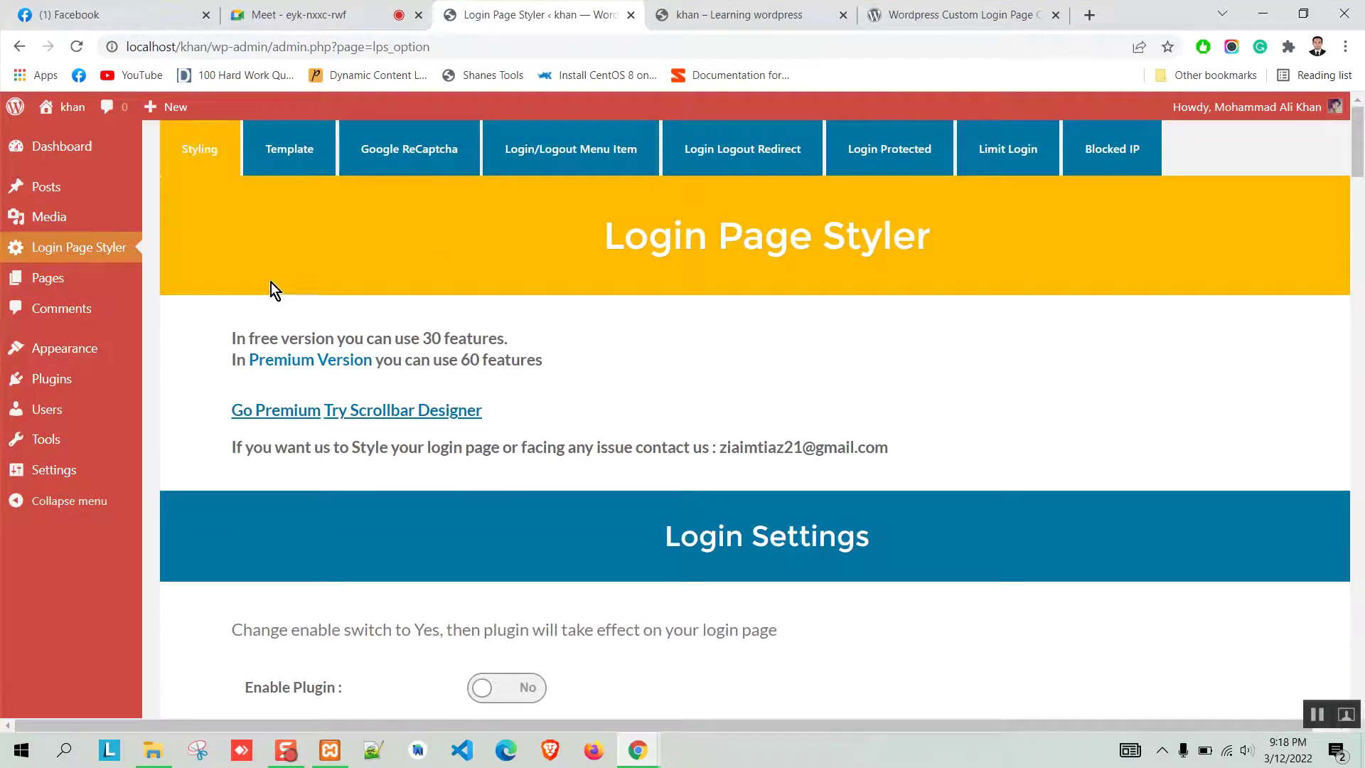
{"action": "scroll", "coordinate": [228, 300], "scroll_direction": "down", "scroll_amount": 5}
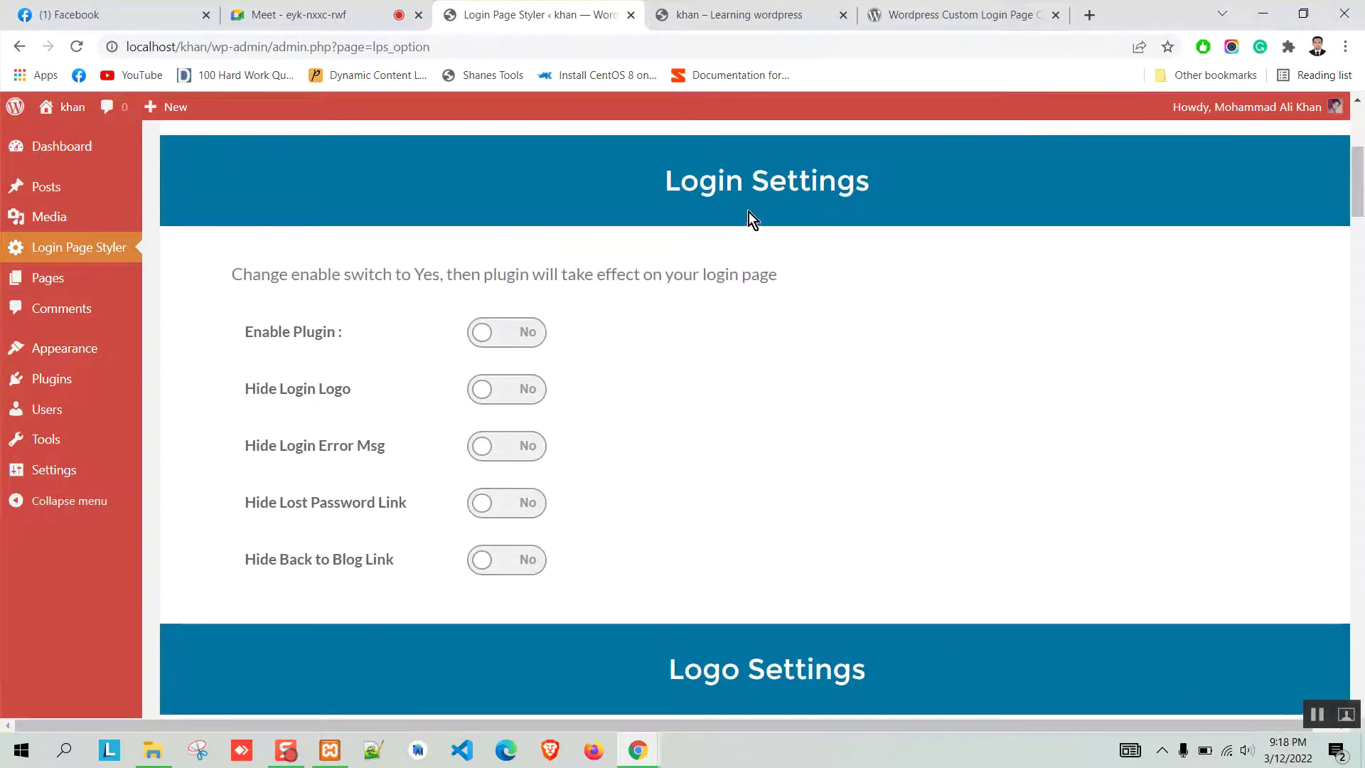
{"action": "scroll", "coordinate": [246, 368], "scroll_direction": "down", "scroll_amount": 1}
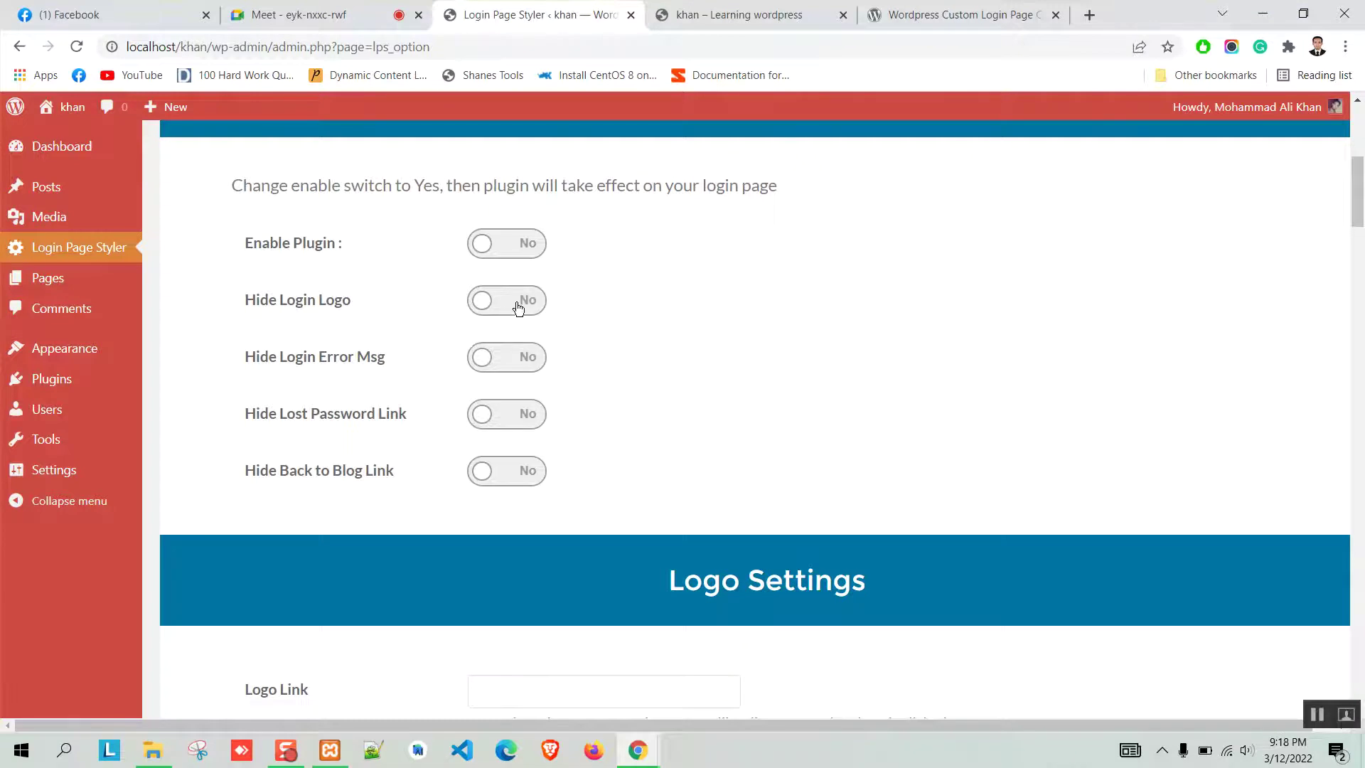
{"action": "left_click", "coordinate": [517, 308]}
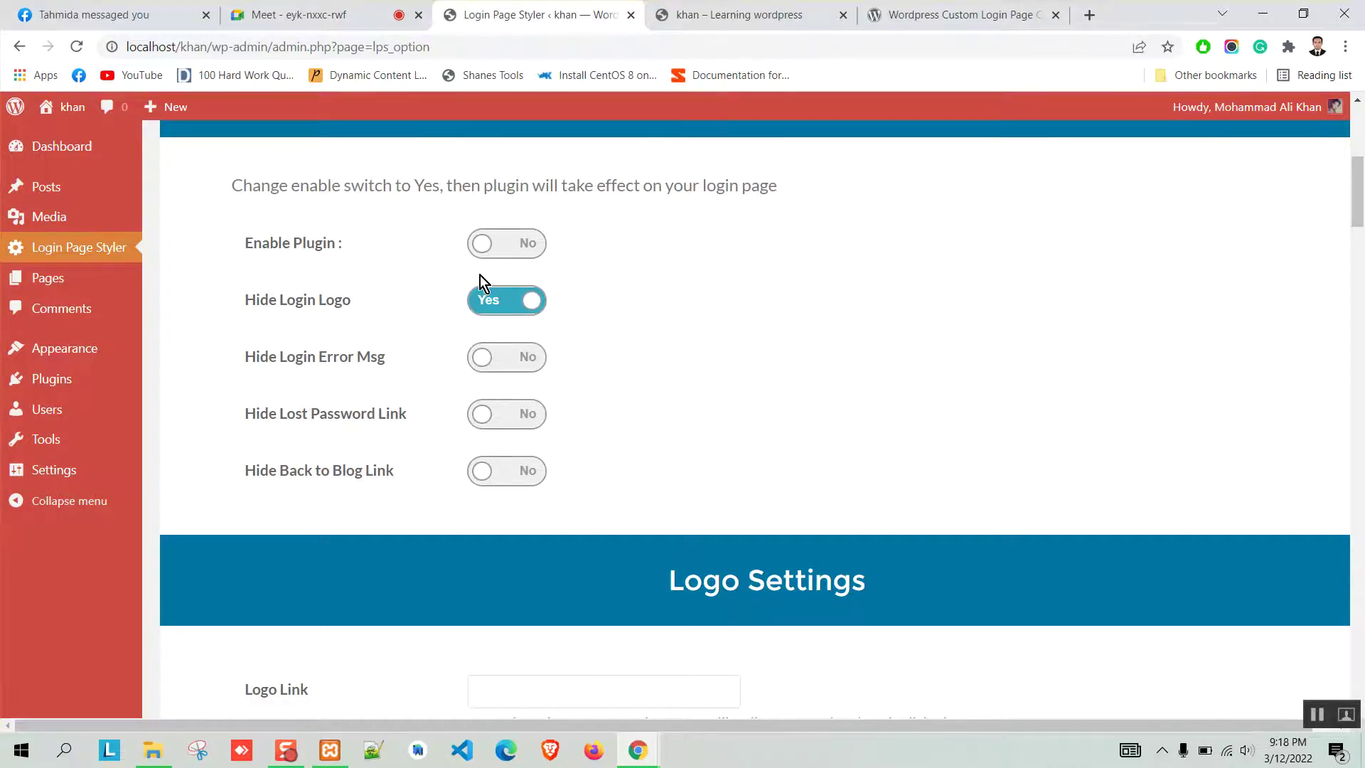
{"action": "double_click", "coordinate": [203, 47]}
{"action": "left_click_drag", "start_coordinate": [105, 47], "coordinate": [49, 53]}
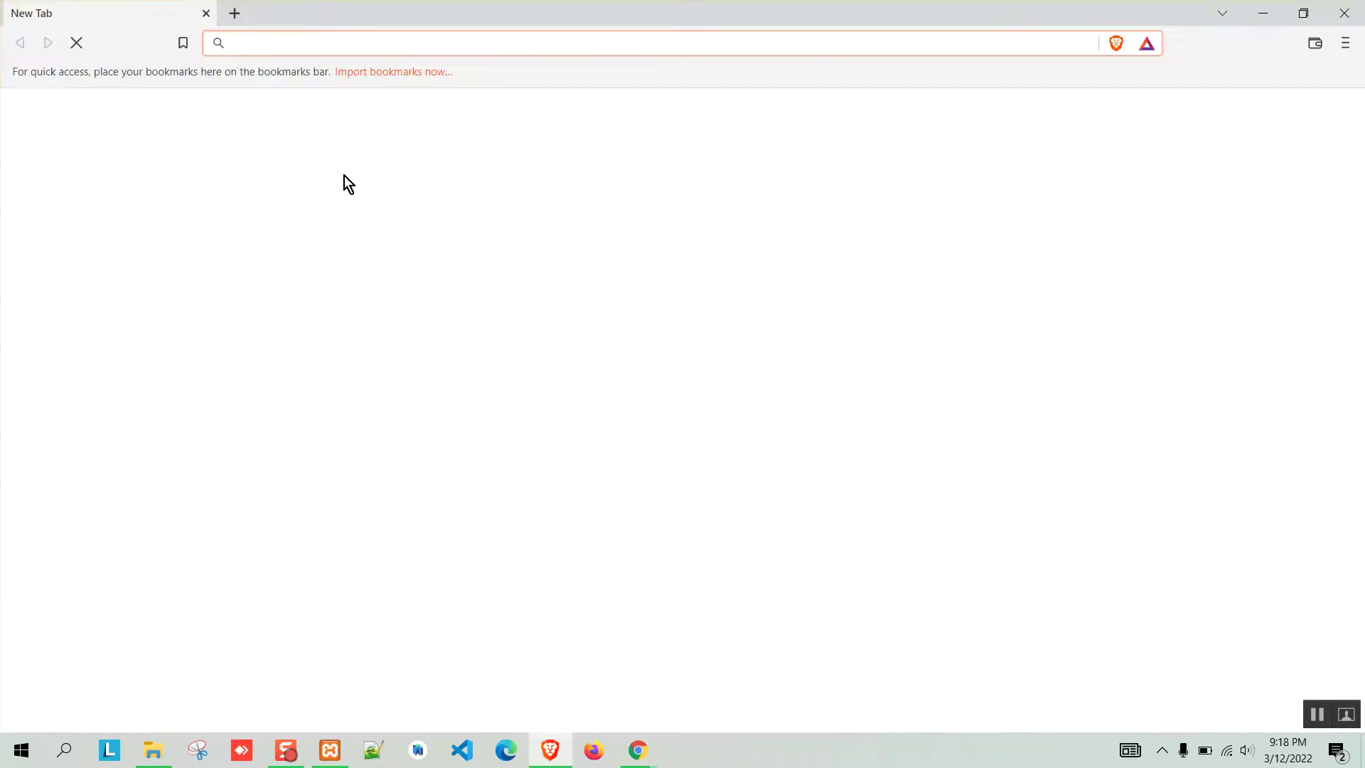
Load localhost/khan/wp-admin in Brave to view the default login page, then return to Chrome.
{"action": "type", "text": "http://localhost/khan"}
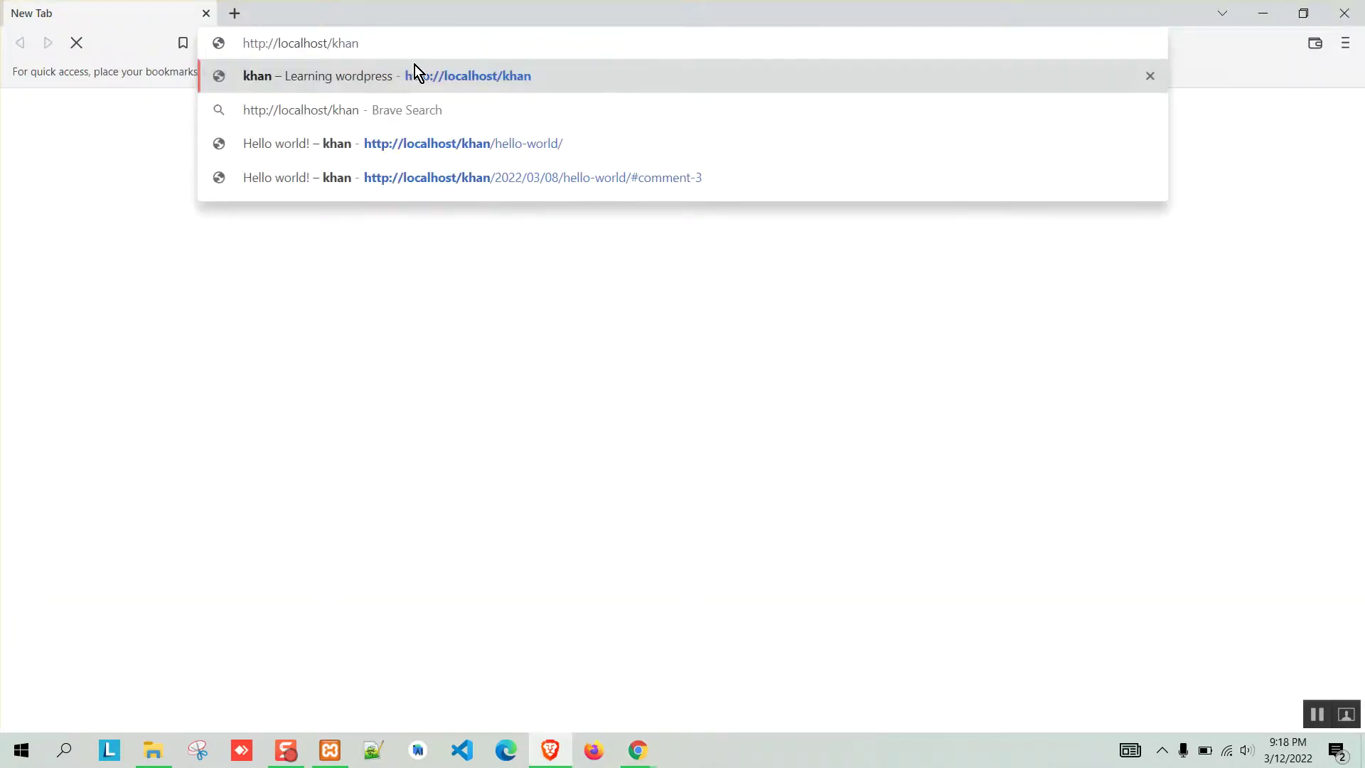
{"action": "type", "text": "/wp-a"}
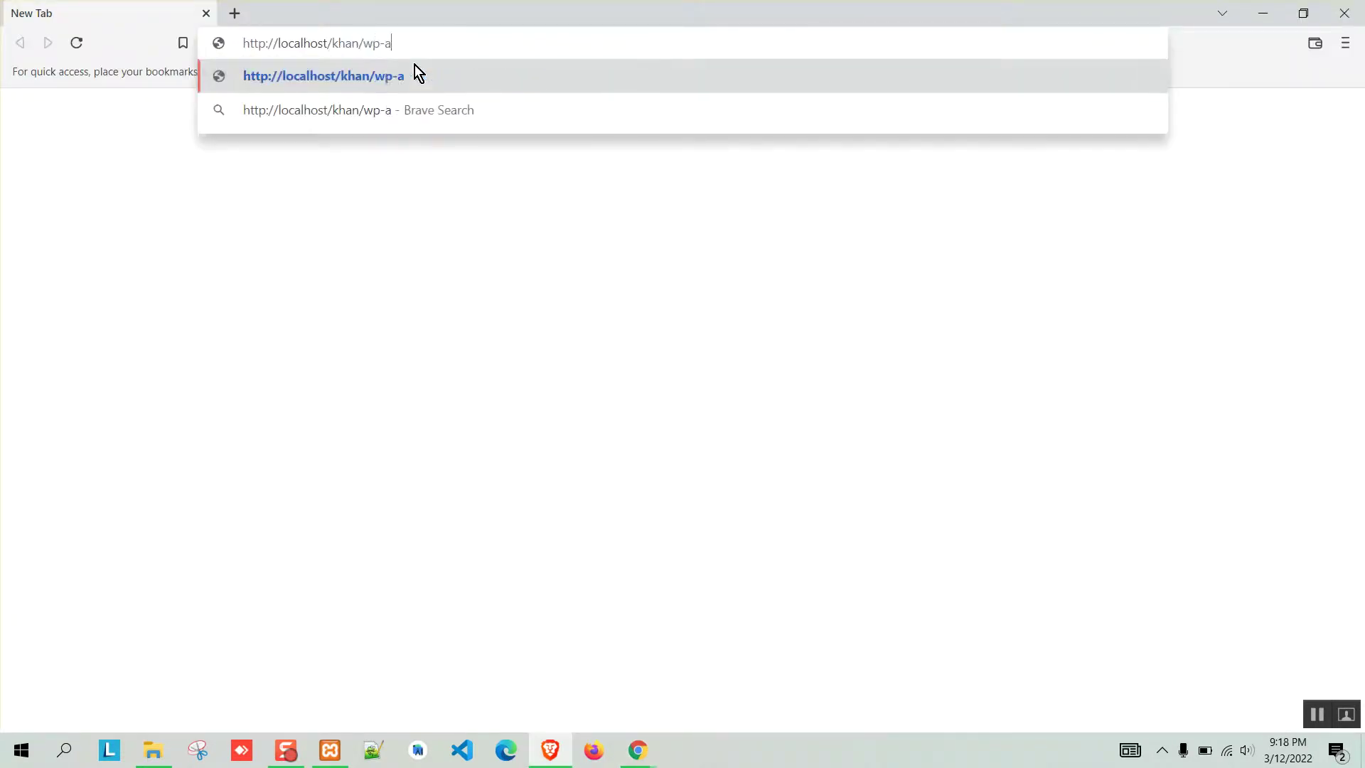
{"action": "type", "text": "dmin"}
{"action": "key", "text": "Return"}
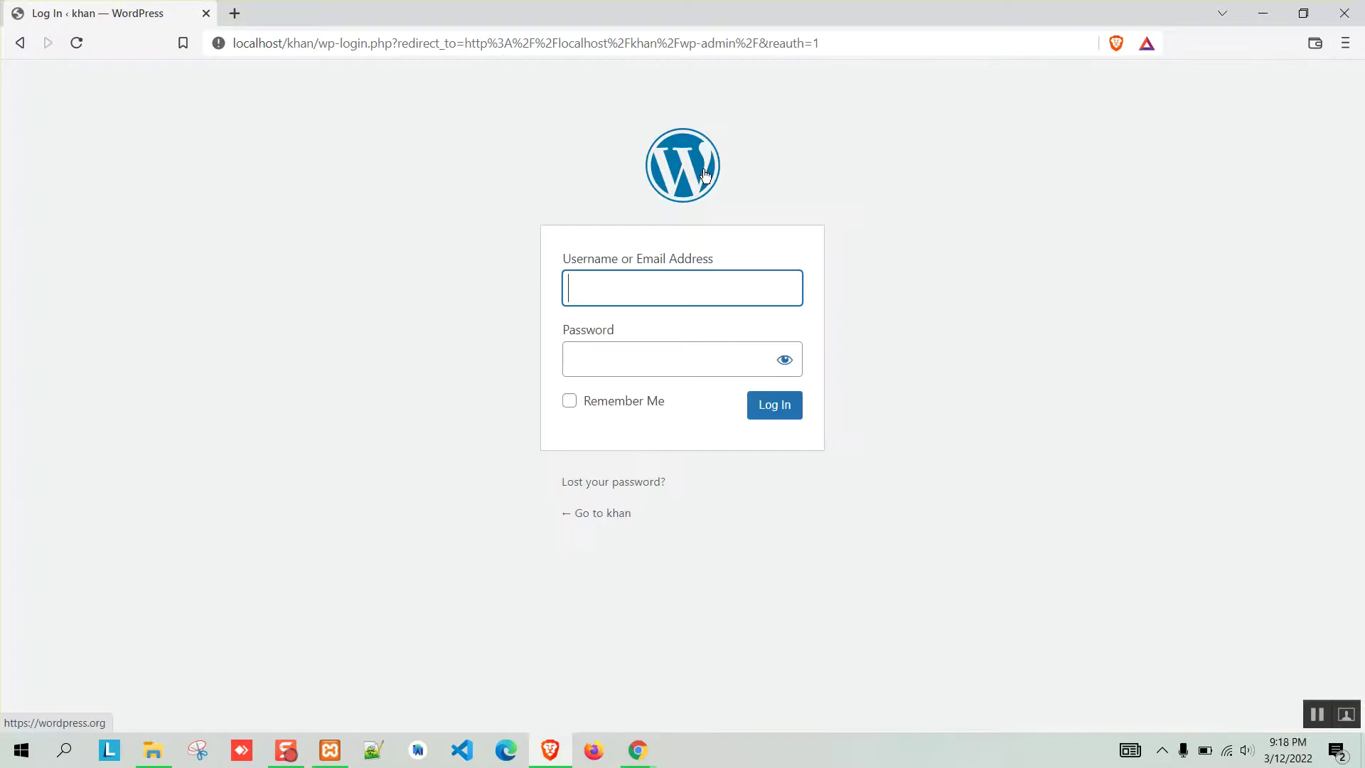
{"action": "left_click", "coordinate": [638, 750]}
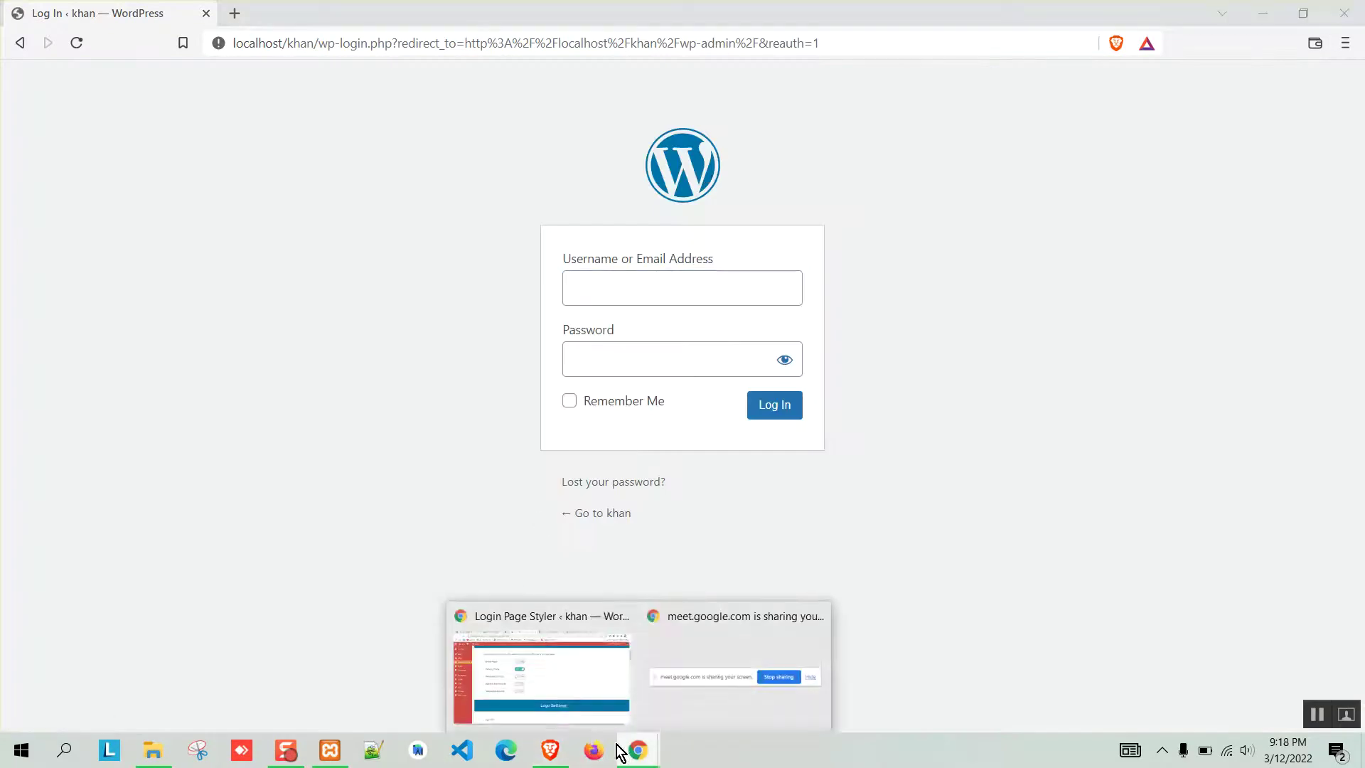
{"action": "left_click", "coordinate": [529, 687]}
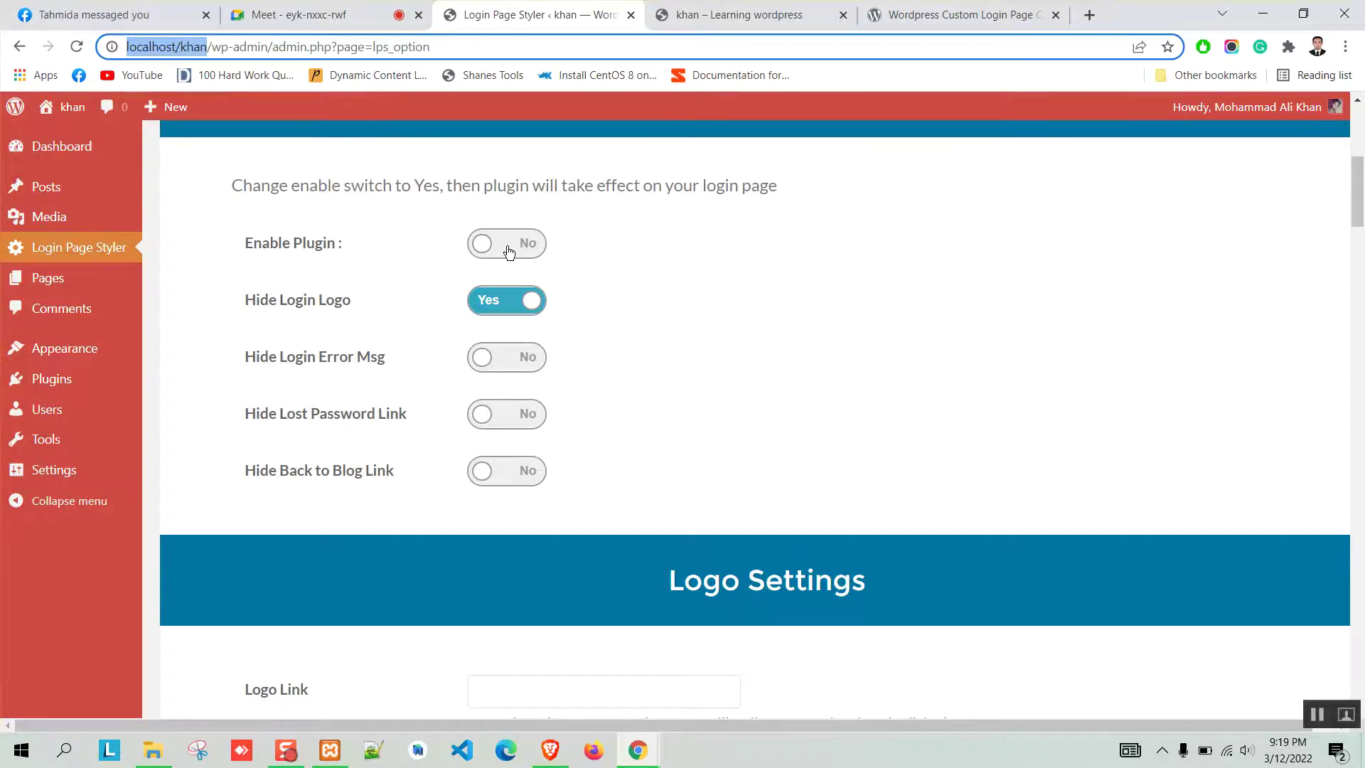
Enable the Login Page Styler plugin and enter 'Khan' as the Logo Title.
{"action": "left_click", "coordinate": [472, 246]}
{"action": "scroll", "coordinate": [425, 348], "scroll_direction": "down", "scroll_amount": 6}
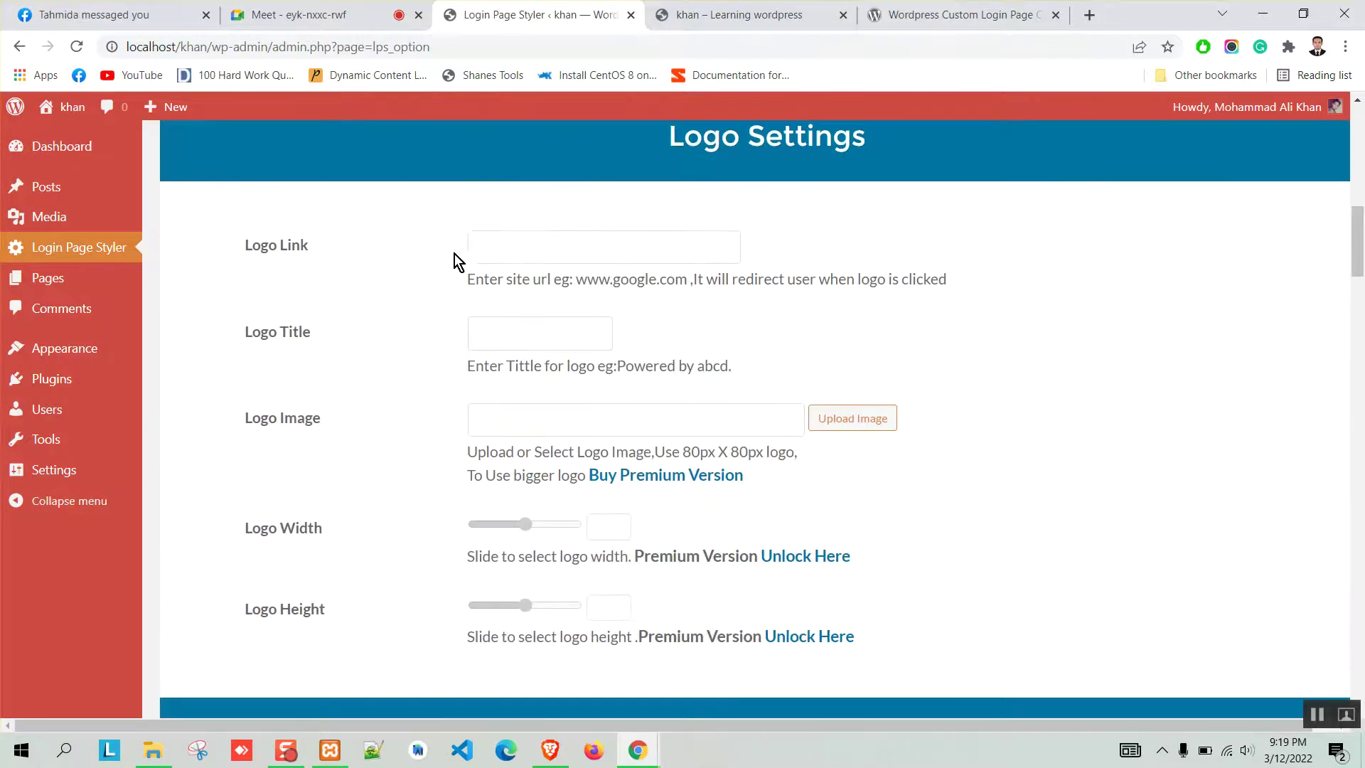
{"action": "left_click", "coordinate": [630, 254]}
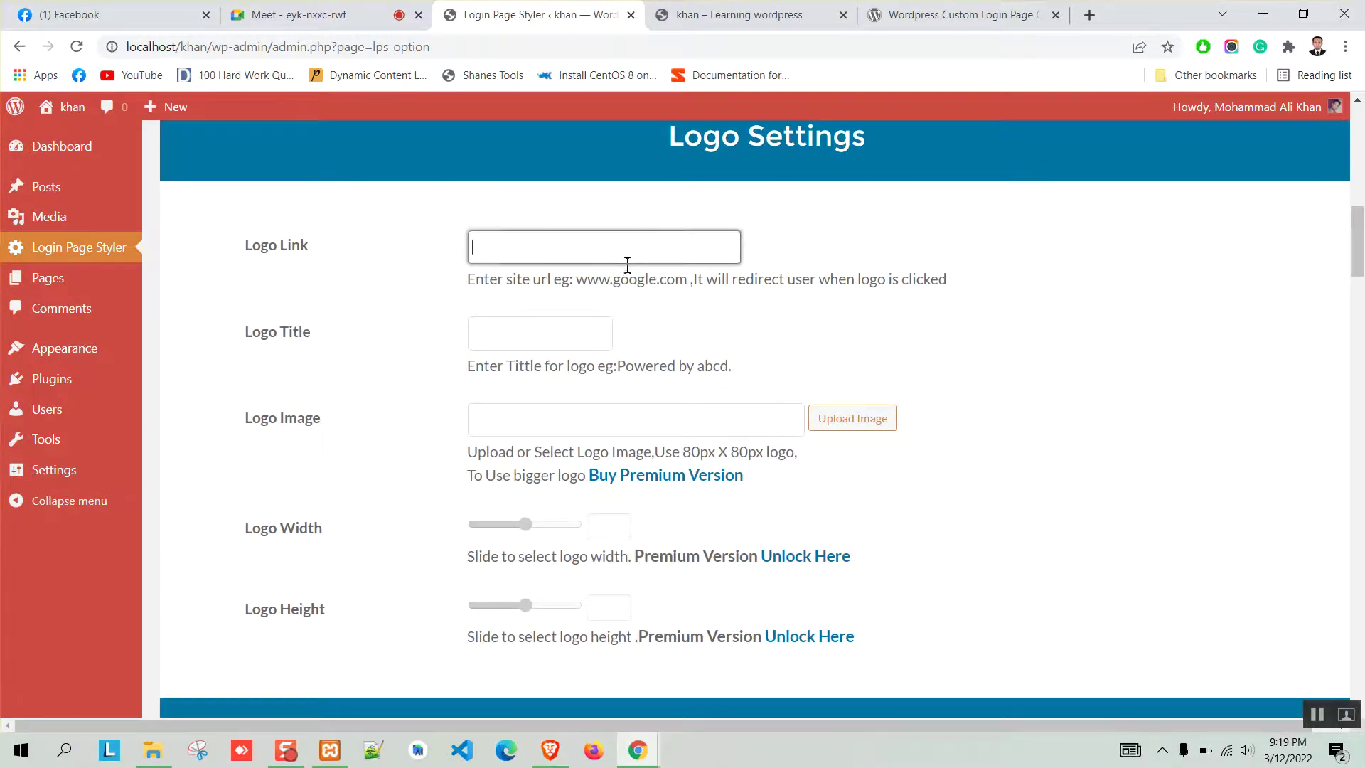
{"action": "left_click", "coordinate": [533, 328]}
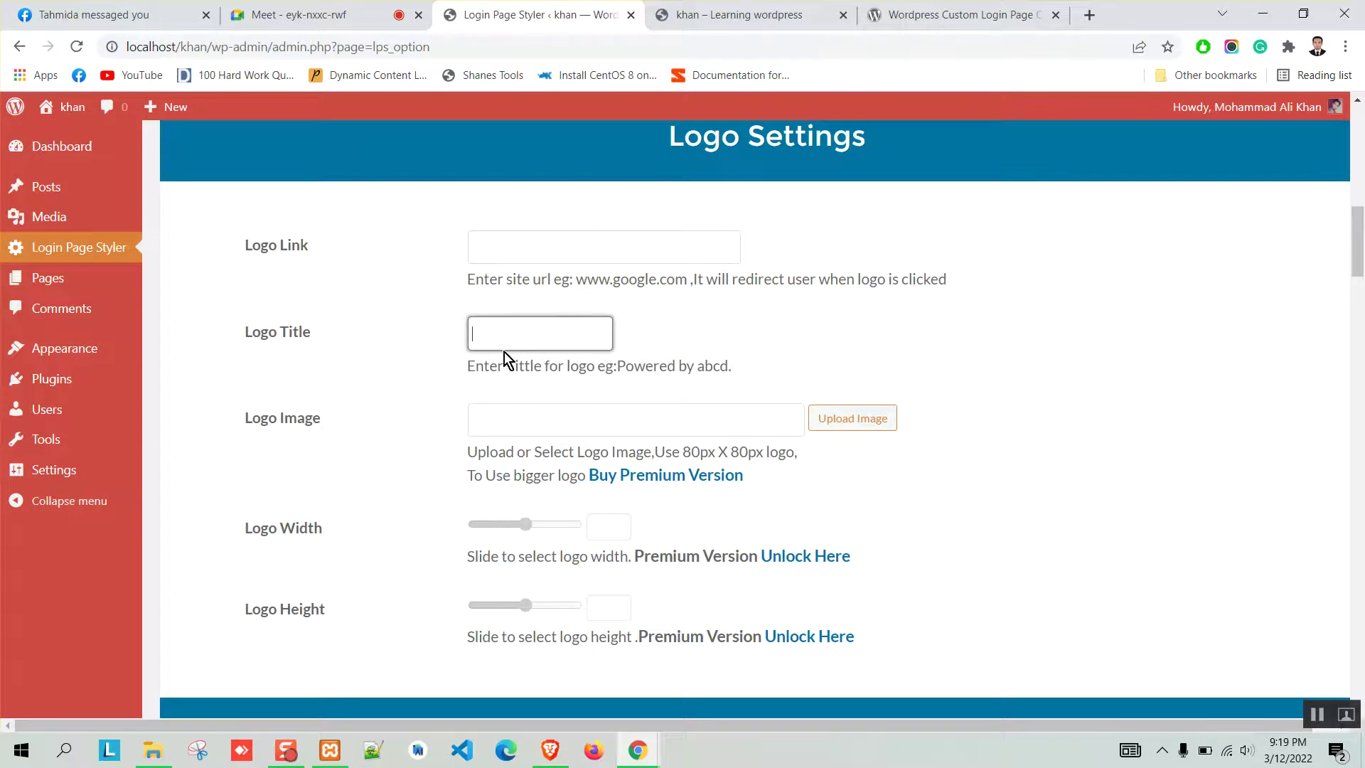
{"action": "type", "text": "Khan"}
{"action": "scroll", "coordinate": [462, 406], "scroll_direction": "down", "scroll_amount": 1}
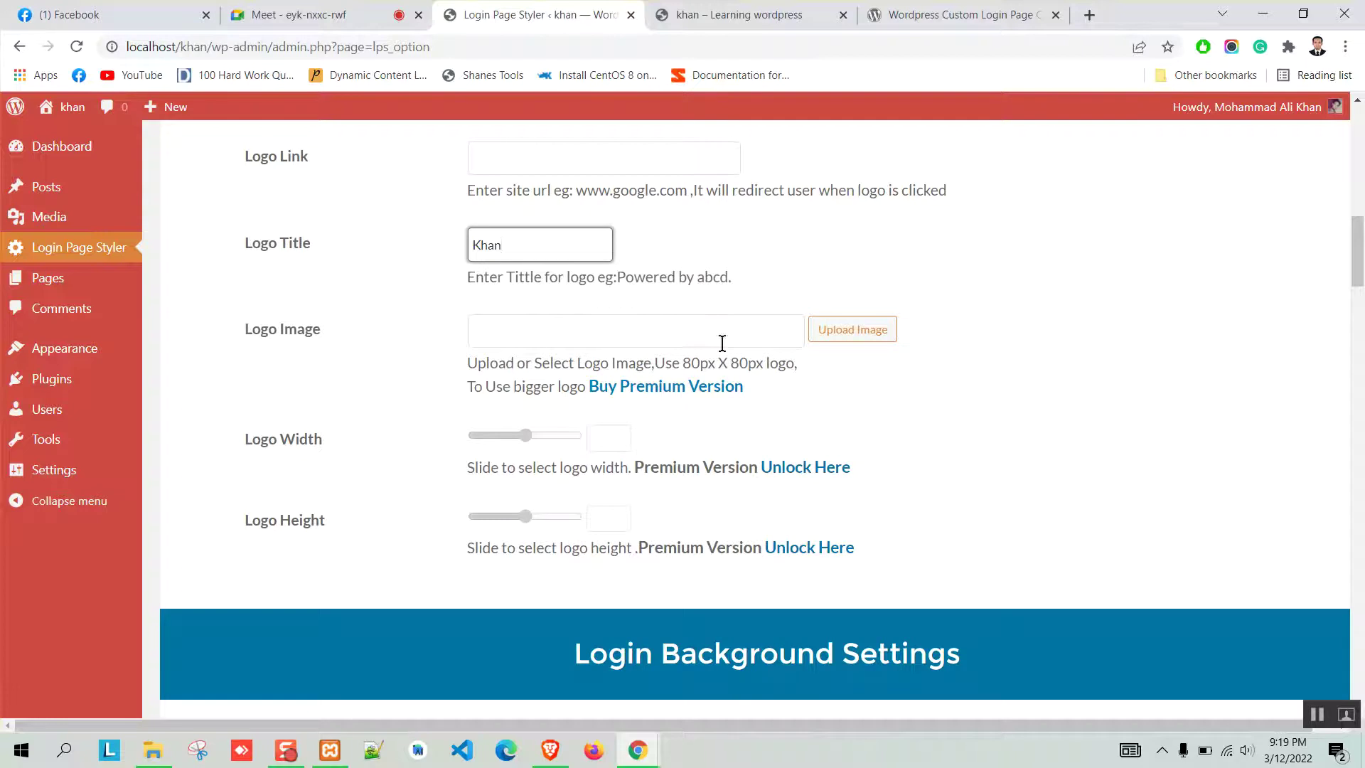
Open the Logo Image media library picker and preview the home-bg image.
{"action": "left_click", "coordinate": [845, 334]}
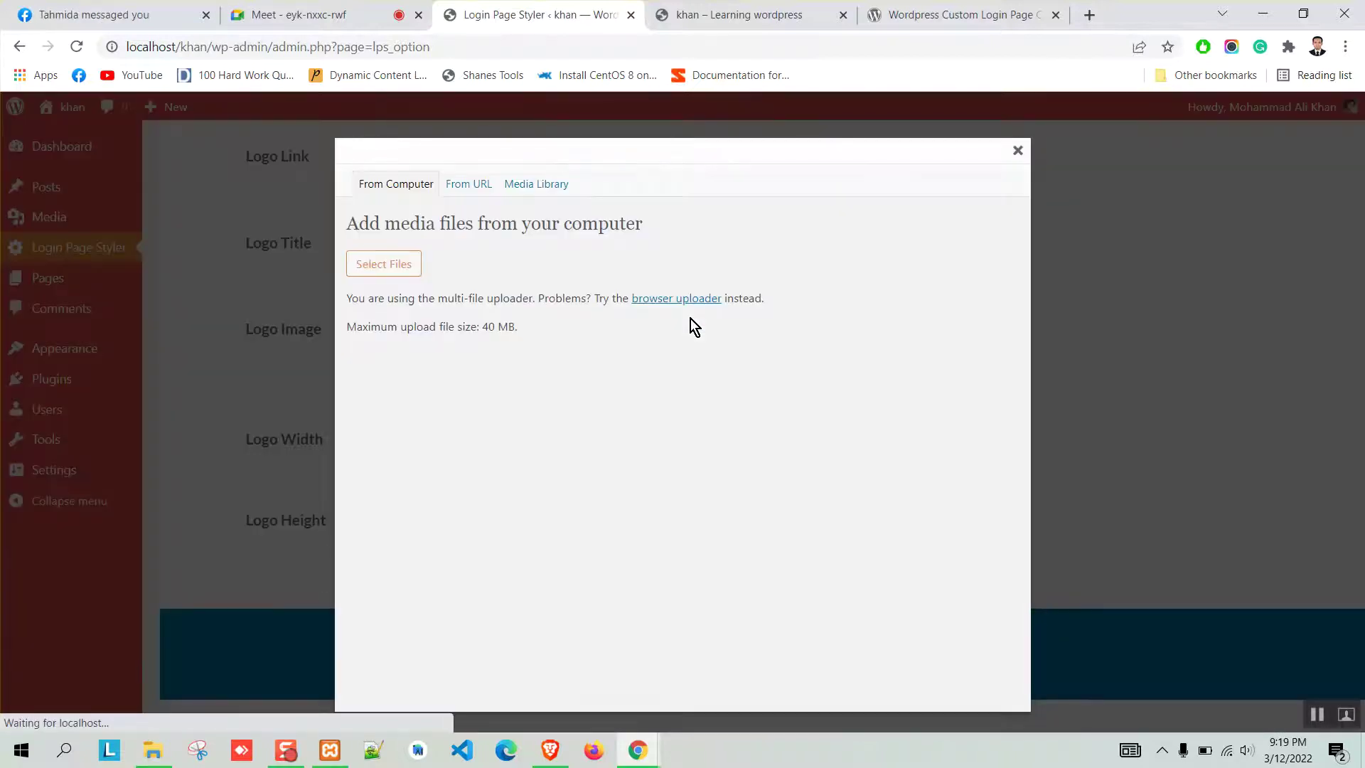
{"action": "left_click", "coordinate": [547, 190]}
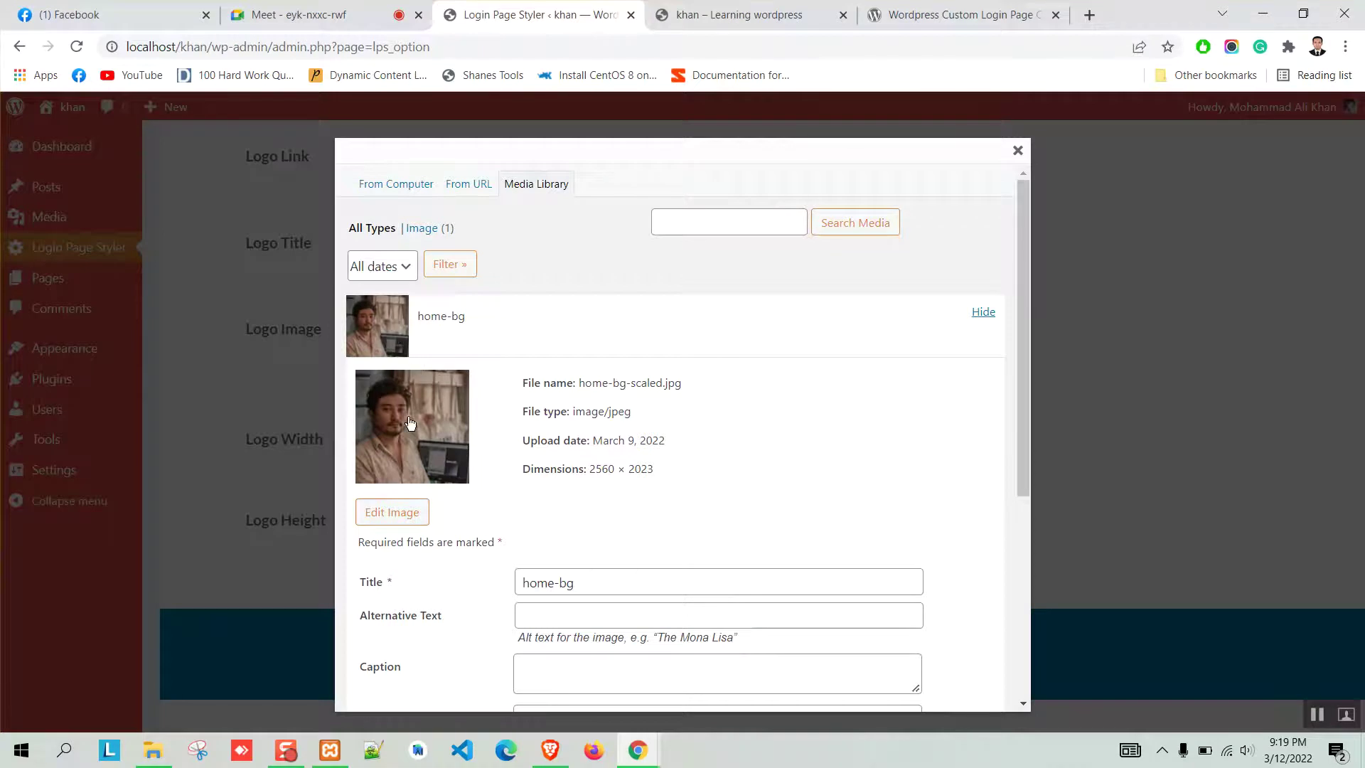
{"action": "left_click", "coordinate": [404, 476]}
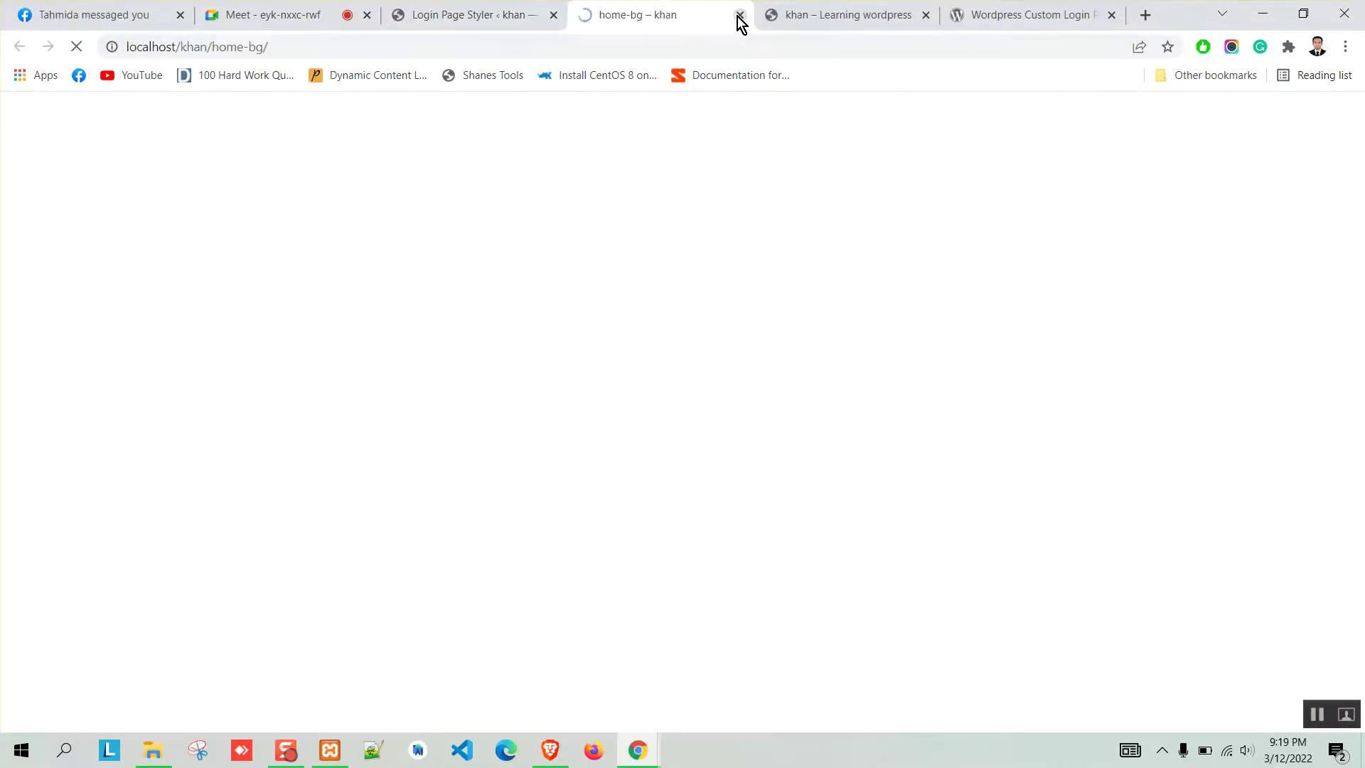
{"action": "left_click", "coordinate": [740, 16]}
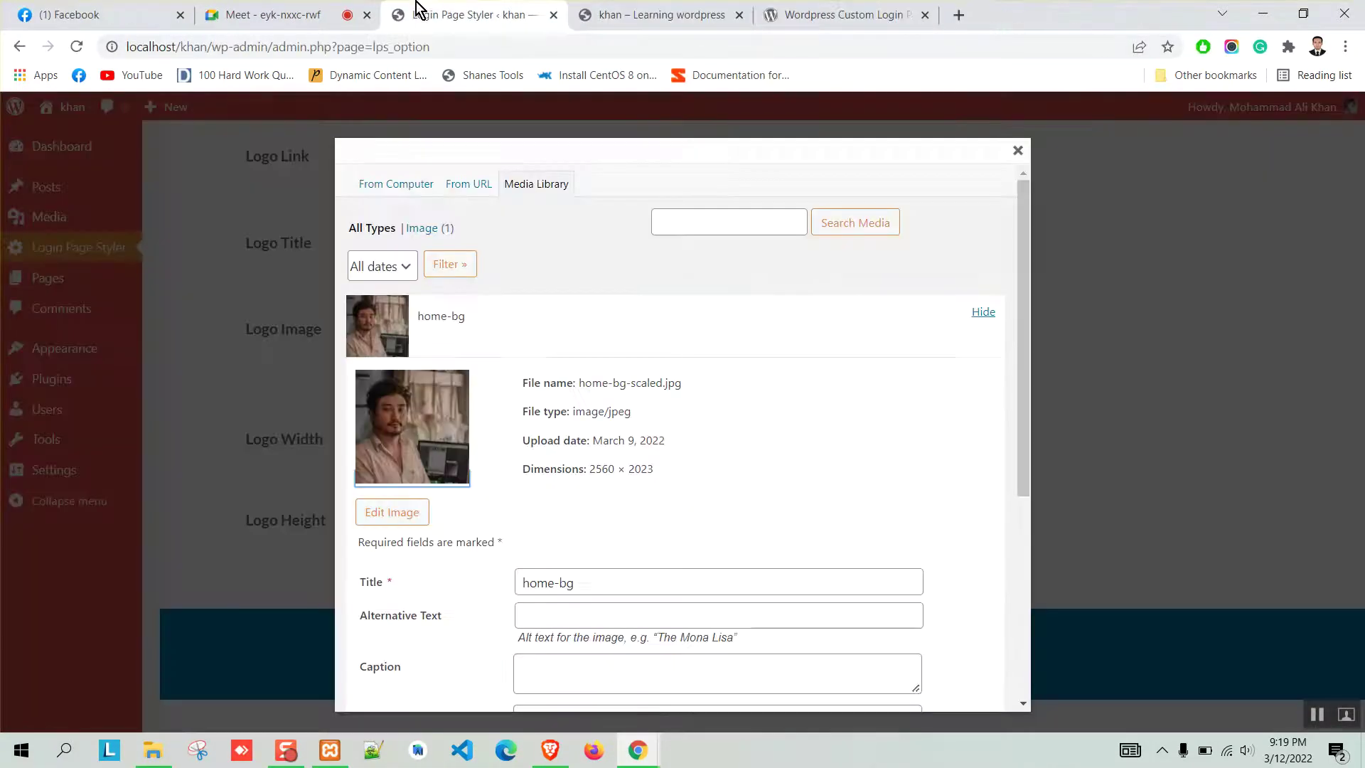
{"action": "left_click", "coordinate": [955, 15]}
Search Google Images for 'logo png' and select the blue circular logo.
{"action": "type", "text": "logo"}
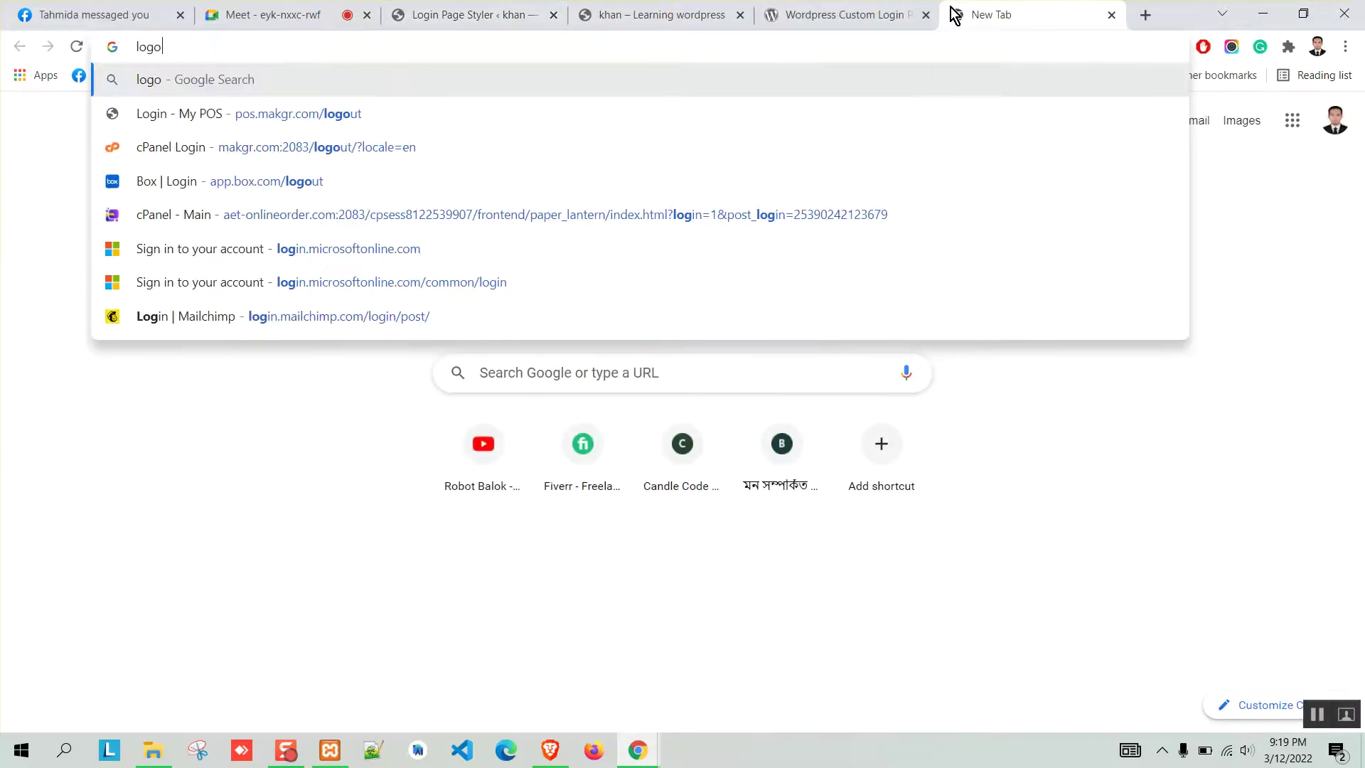
{"action": "type", "text": " png"}
{"action": "key", "text": "Return"}
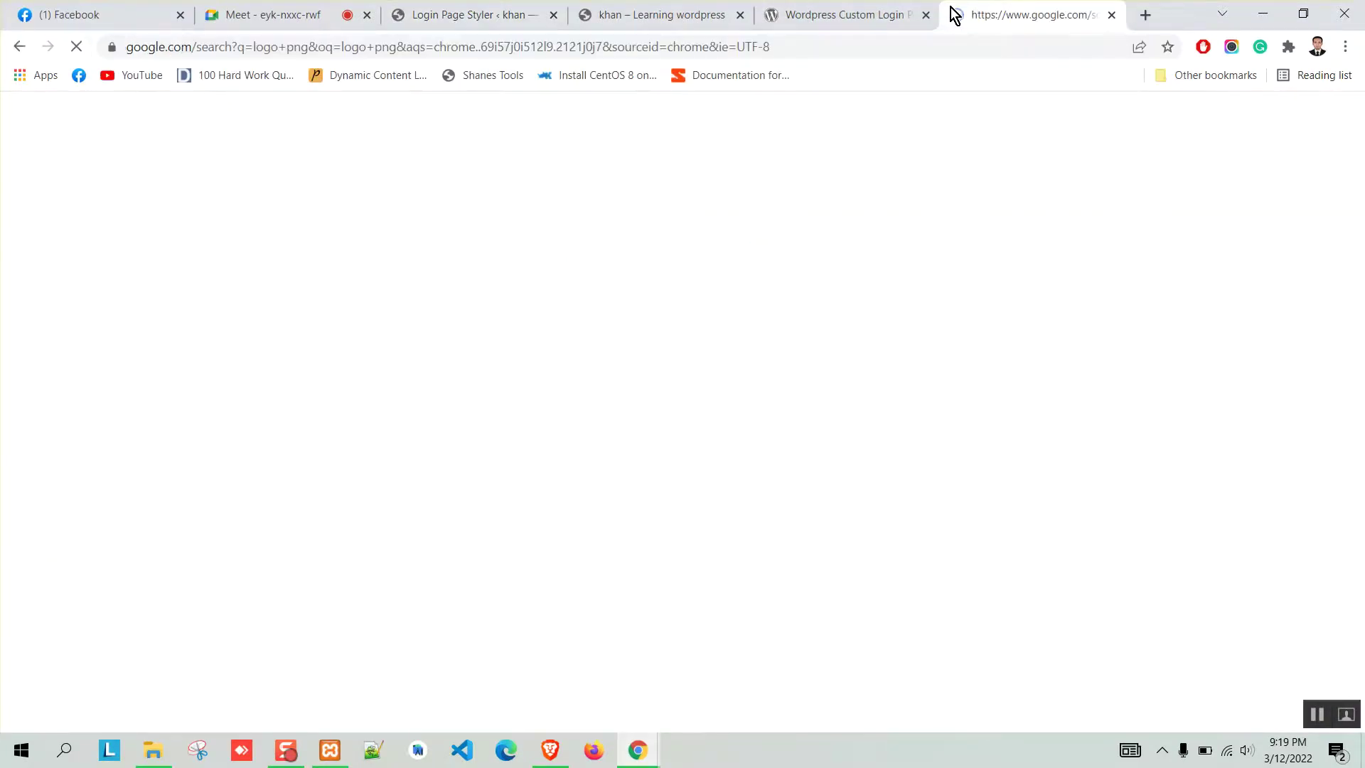
{"action": "left_click", "coordinate": [258, 182]}
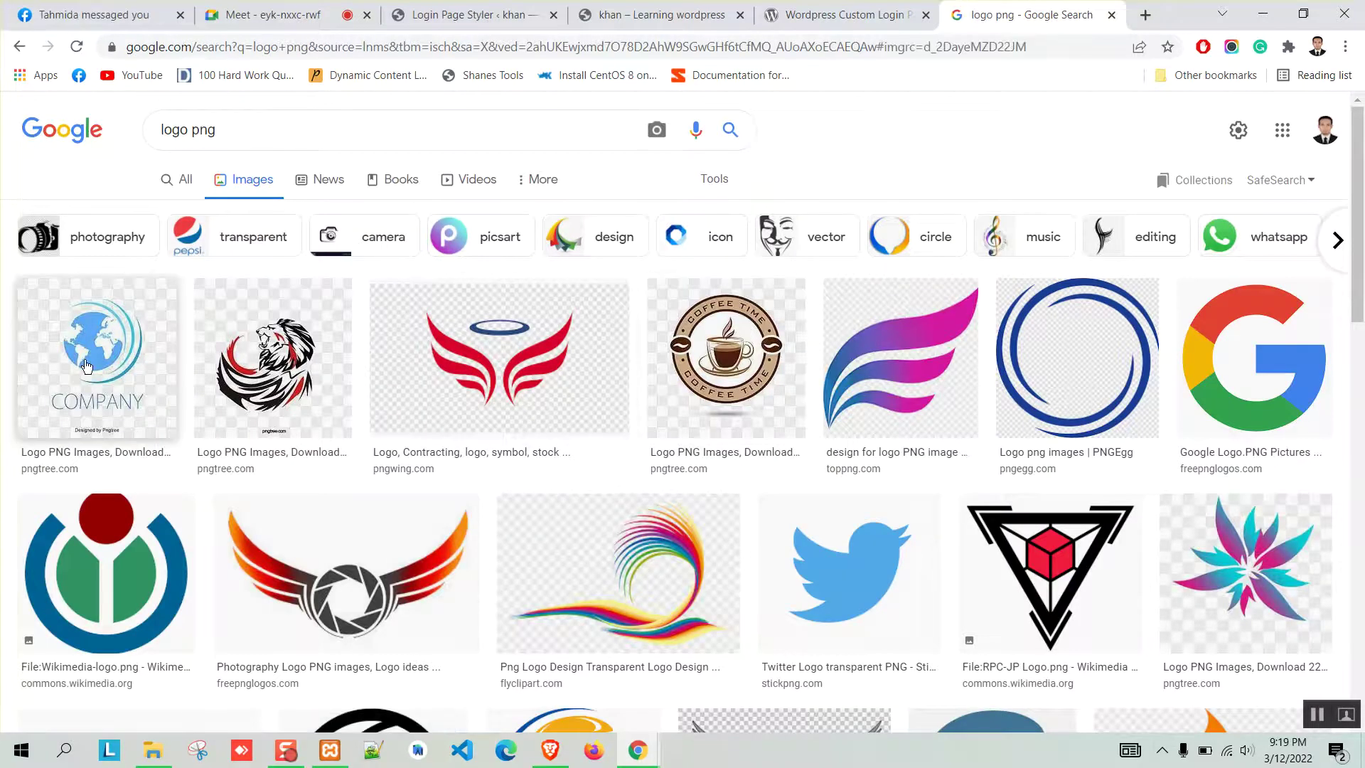
{"action": "left_click", "coordinate": [96, 361]}
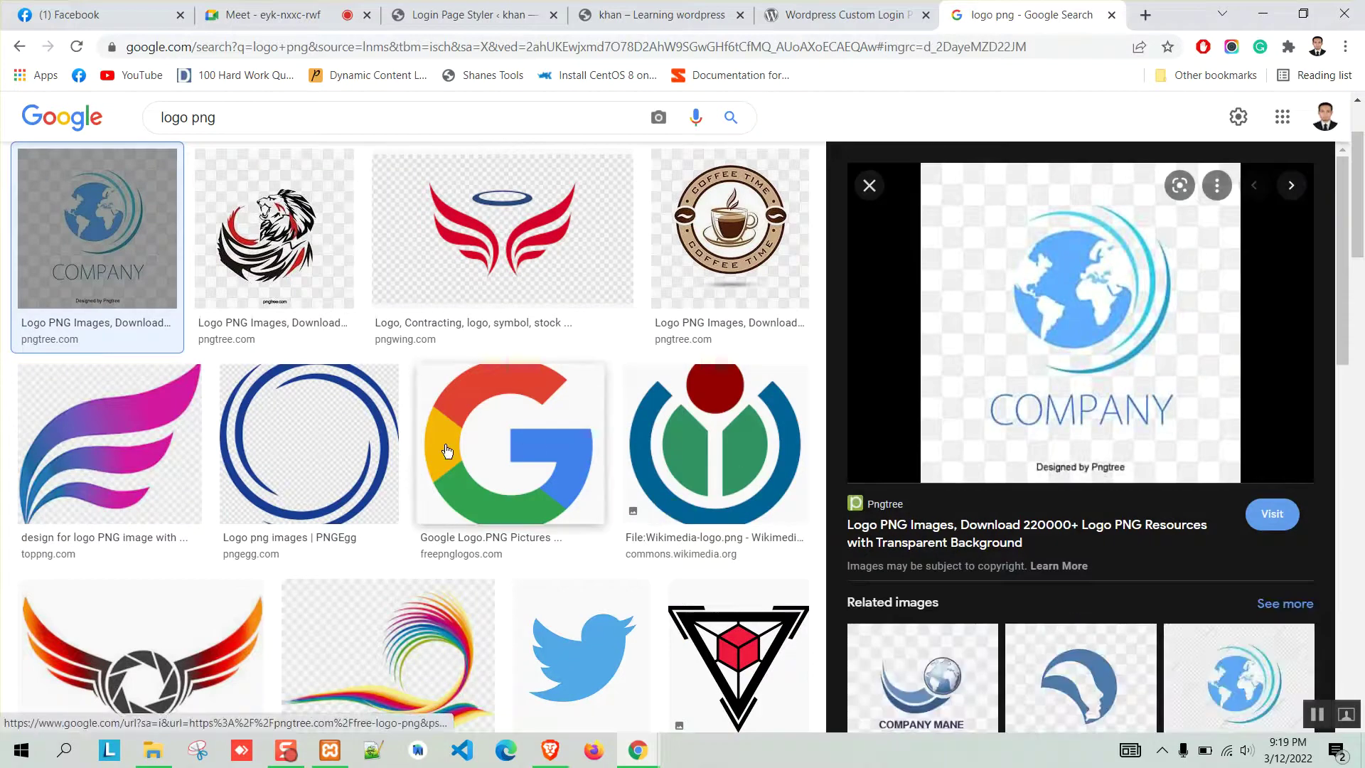
{"action": "left_click", "coordinate": [497, 447]}
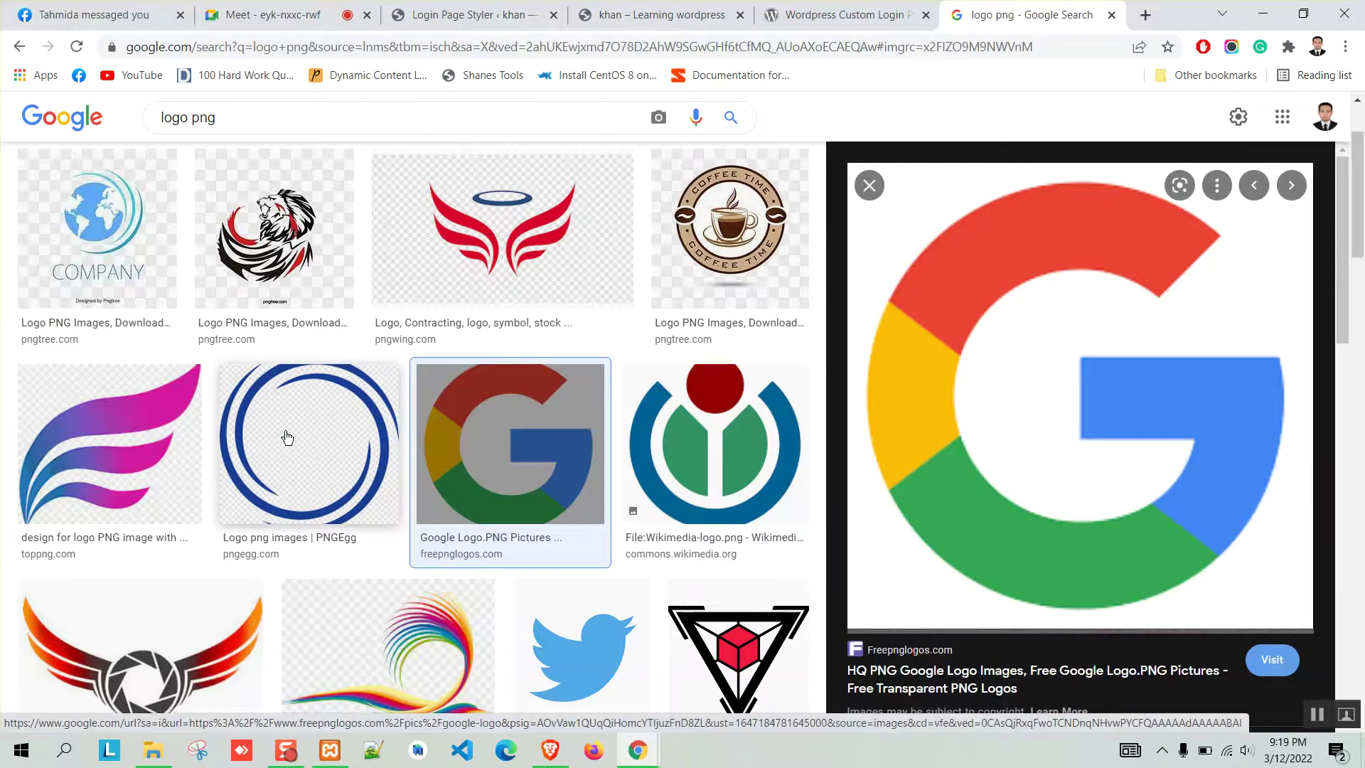
{"action": "left_click", "coordinate": [289, 436]}
Save the blue circle logo as download.png, then close the search and downloads tabs.
{"action": "right_click", "coordinate": [978, 302]}
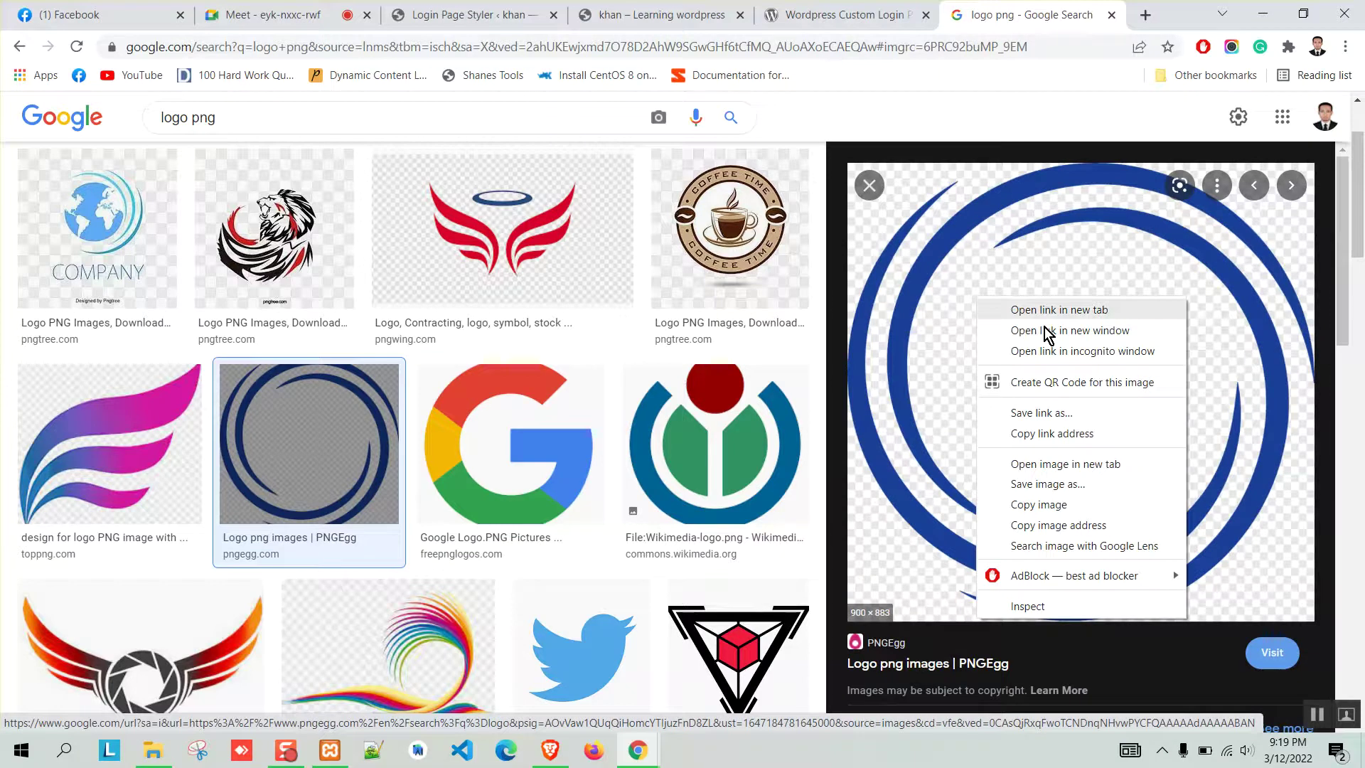
{"action": "left_click", "coordinate": [1048, 485]}
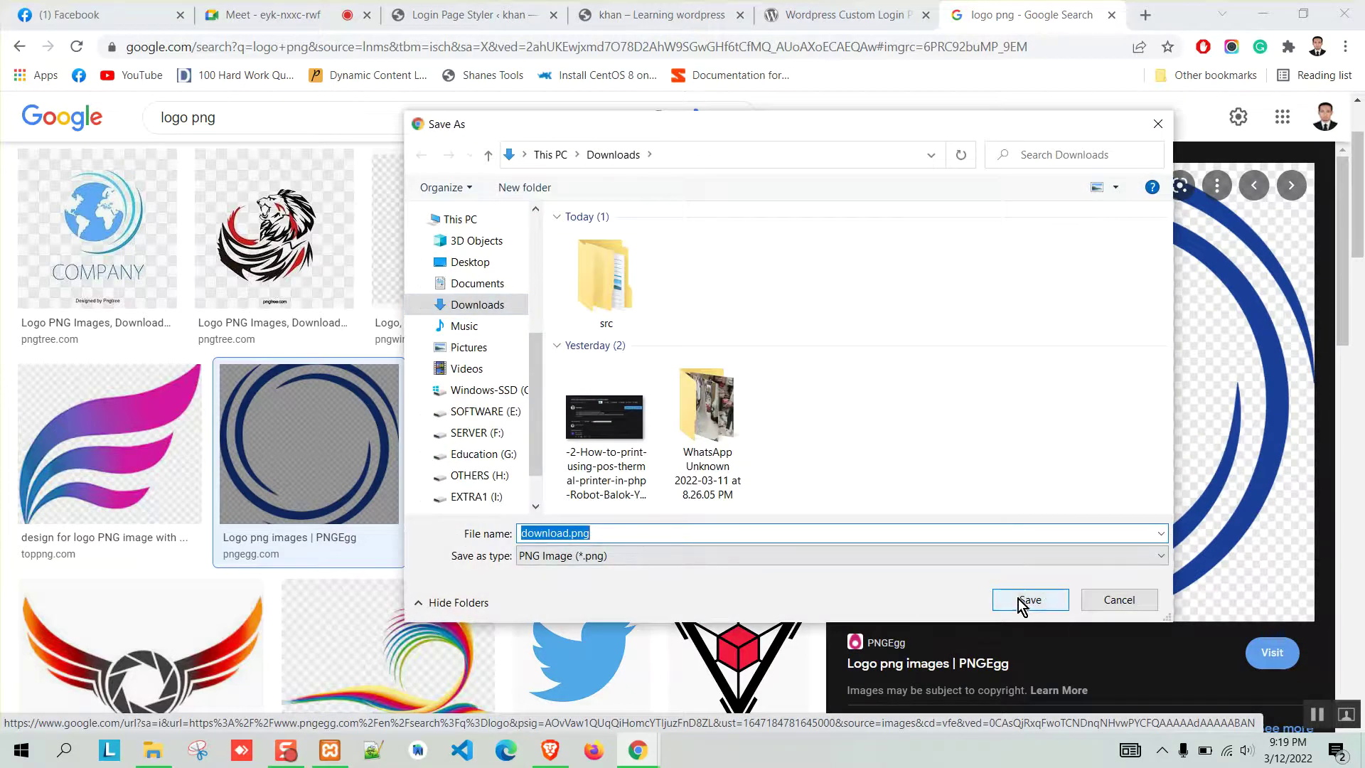
{"action": "left_click", "coordinate": [1018, 598]}
{"action": "left_click", "coordinate": [1285, 707]}
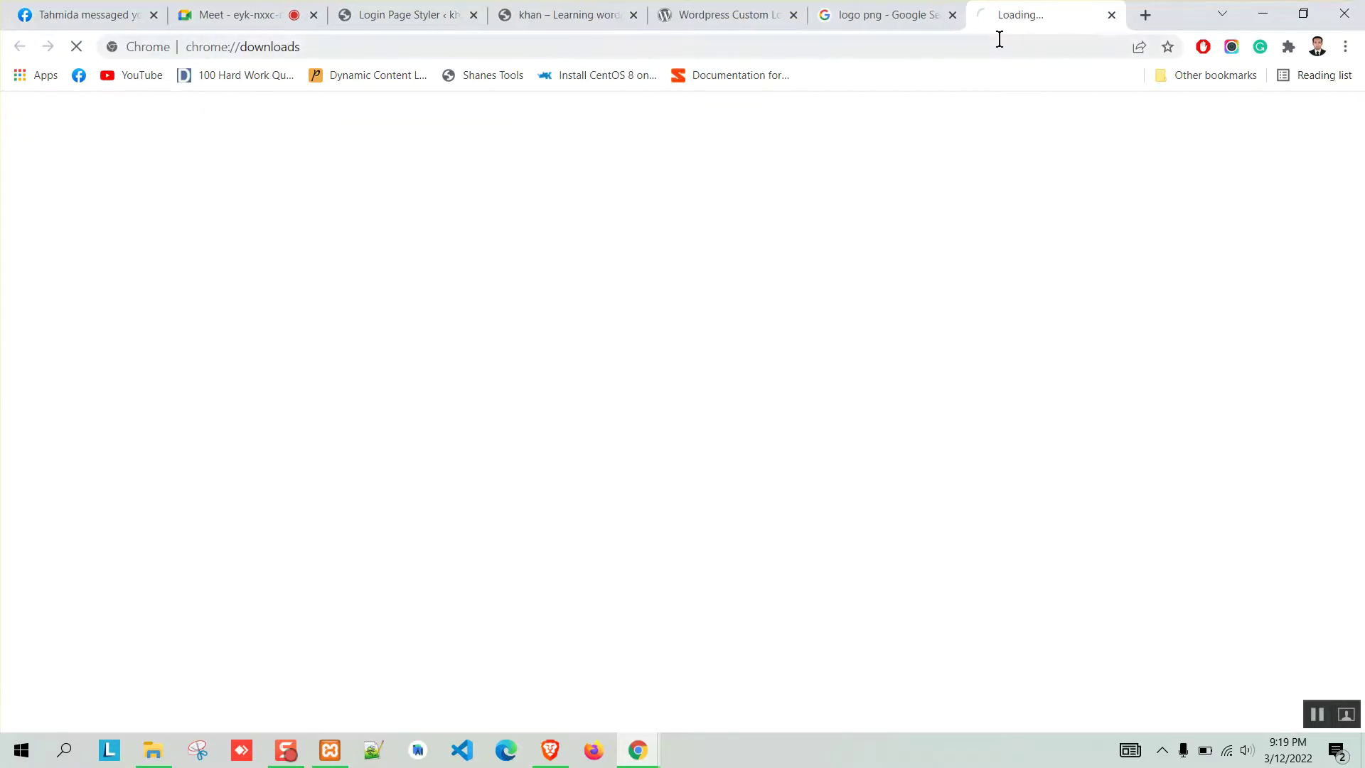
{"action": "left_click", "coordinate": [953, 15]}
{"action": "left_click", "coordinate": [953, 15]}
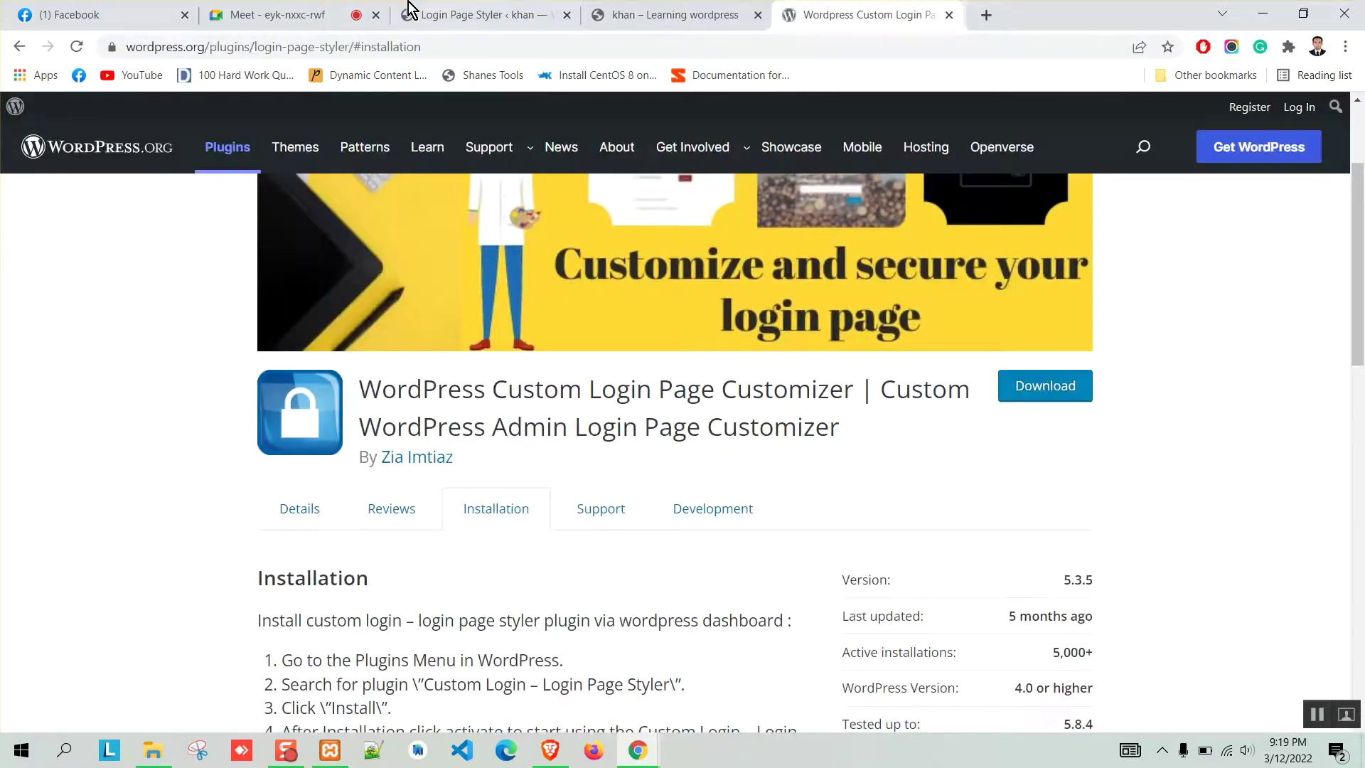
Upload download.png from Downloads, set Center alignment and Thumbnail size, and save all changes.
{"action": "left_click", "coordinate": [405, 14]}
{"action": "left_click", "coordinate": [369, 186]}
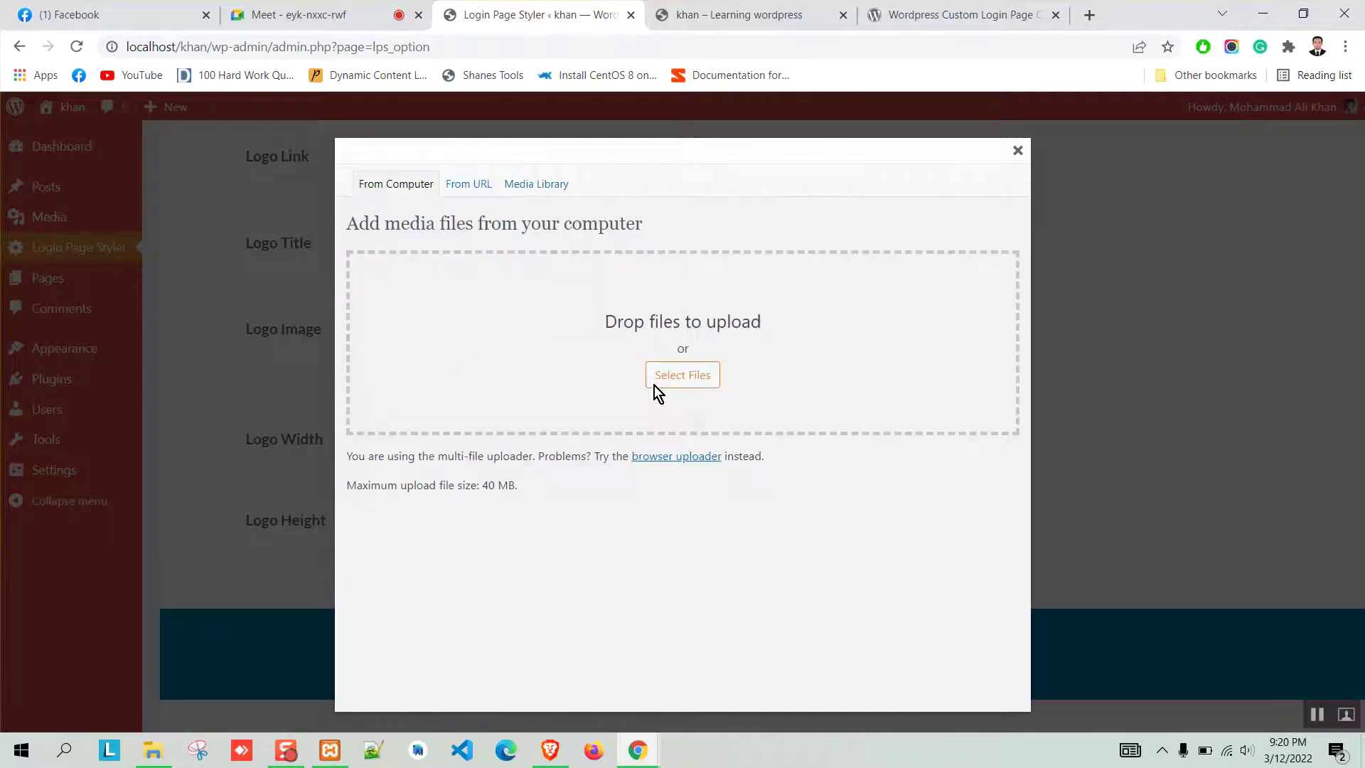
{"action": "left_click", "coordinate": [687, 376]}
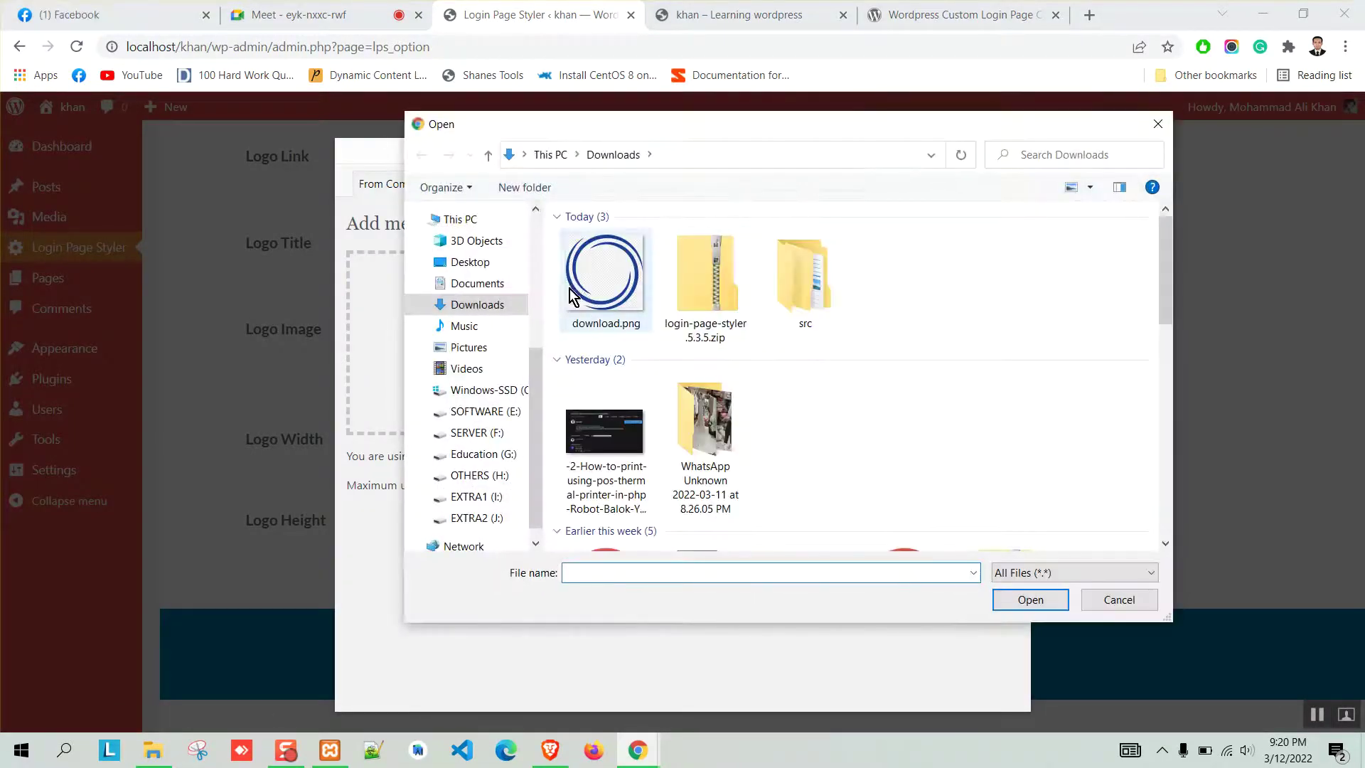
{"action": "double_click", "coordinate": [609, 291]}
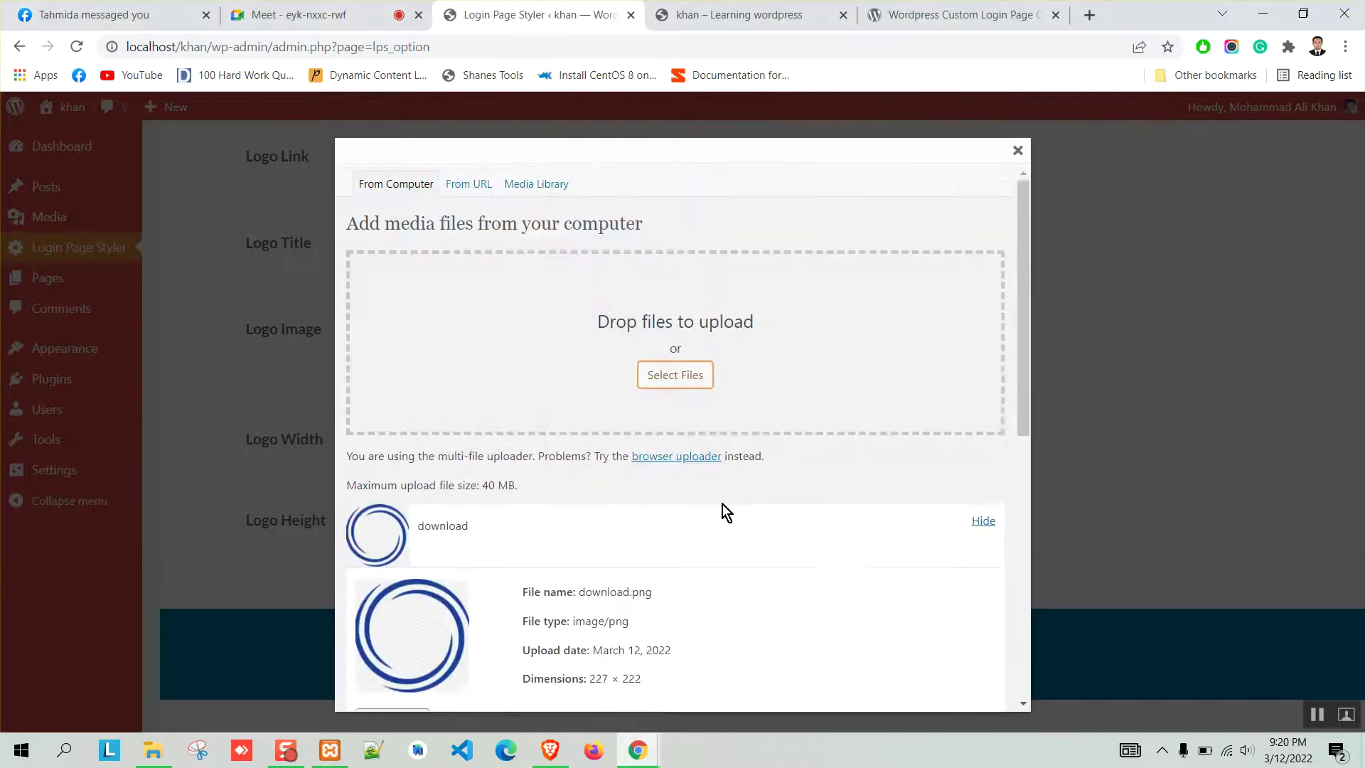
{"action": "scroll", "coordinate": [459, 488], "scroll_direction": "down", "scroll_amount": 3}
{"action": "scroll", "coordinate": [606, 498], "scroll_direction": "down", "scroll_amount": 2}
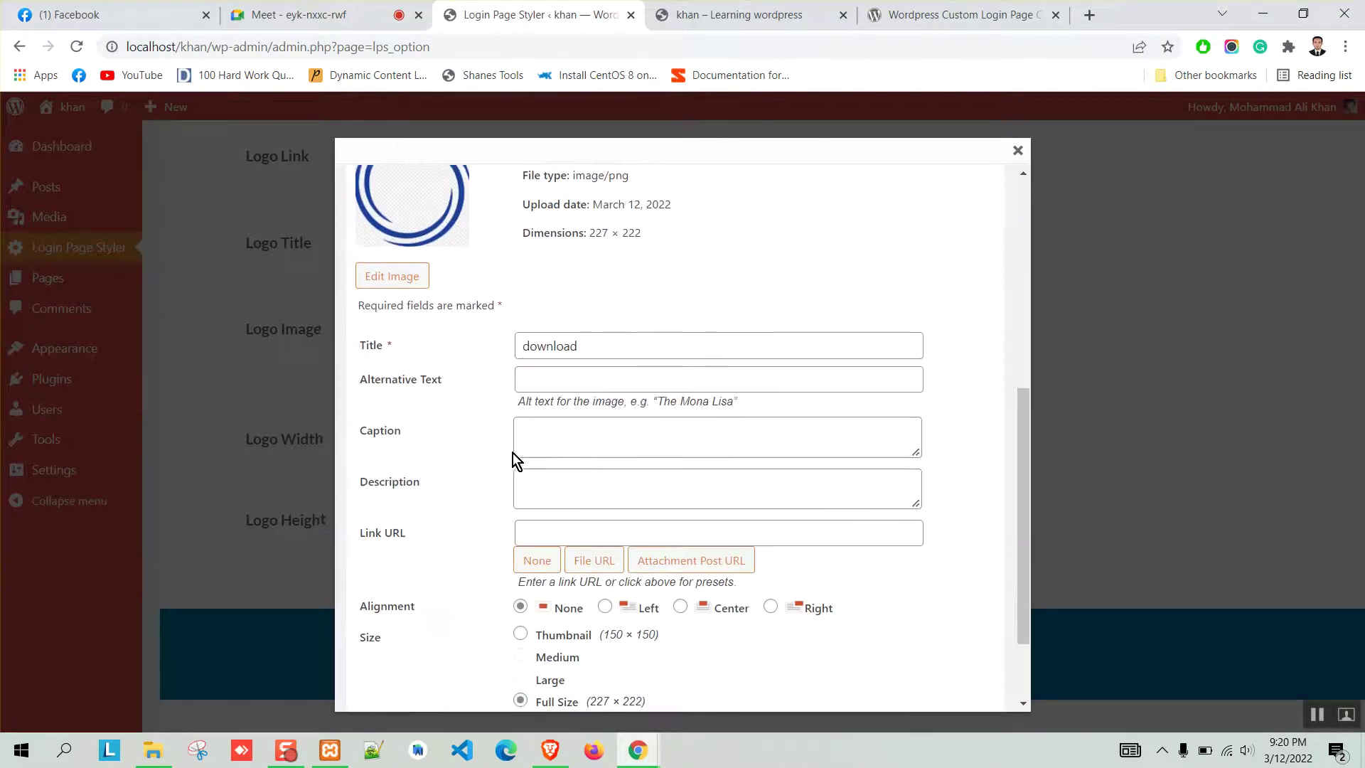
{"action": "scroll", "coordinate": [540, 440], "scroll_direction": "down", "scroll_amount": 2}
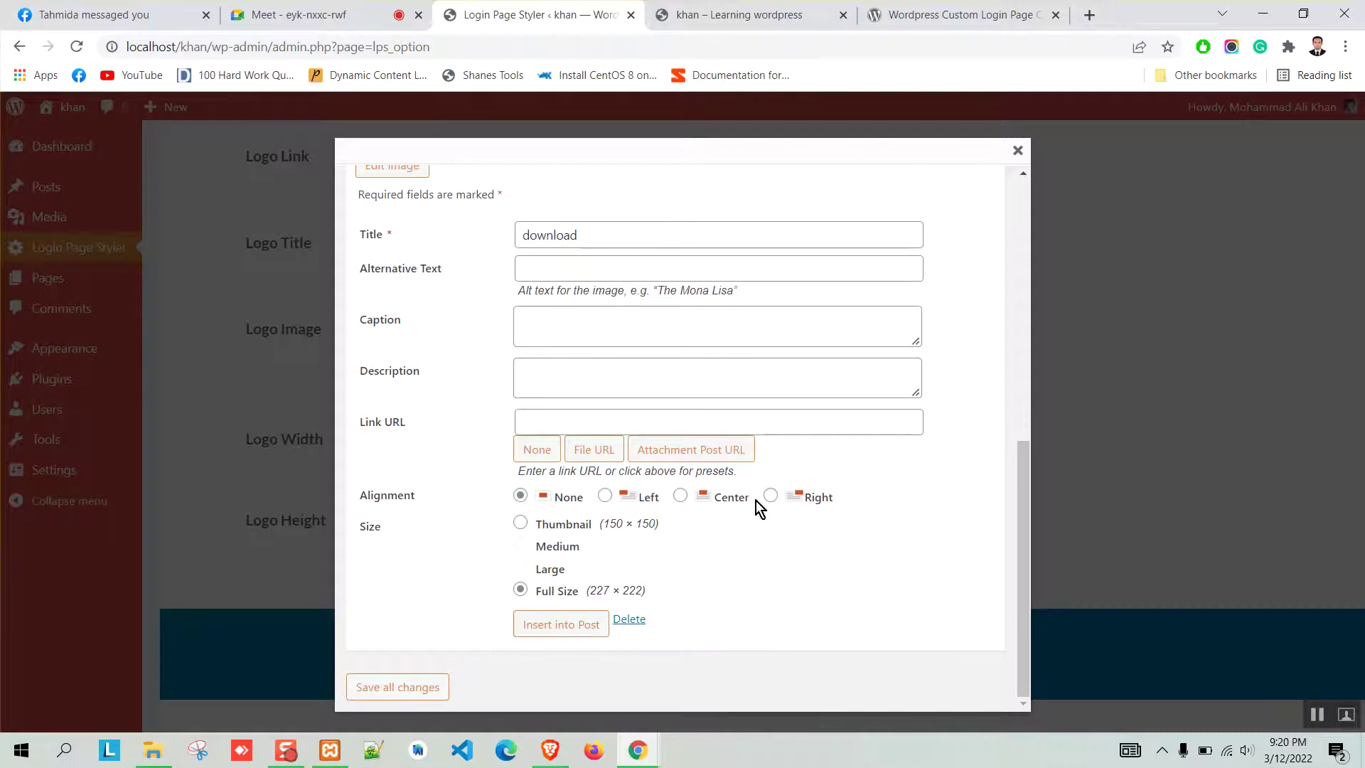
{"action": "left_click", "coordinate": [702, 491]}
{"action": "left_click", "coordinate": [526, 525]}
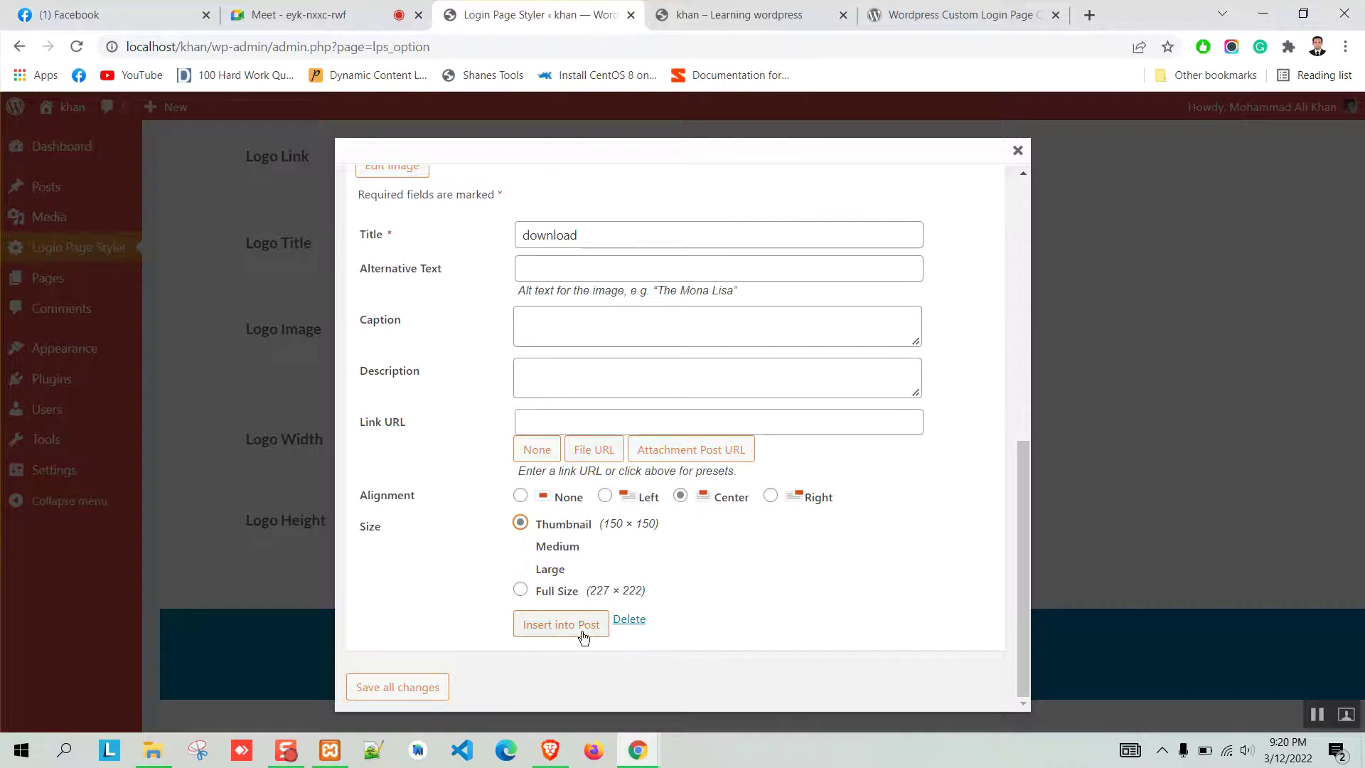
{"action": "left_click", "coordinate": [409, 688]}
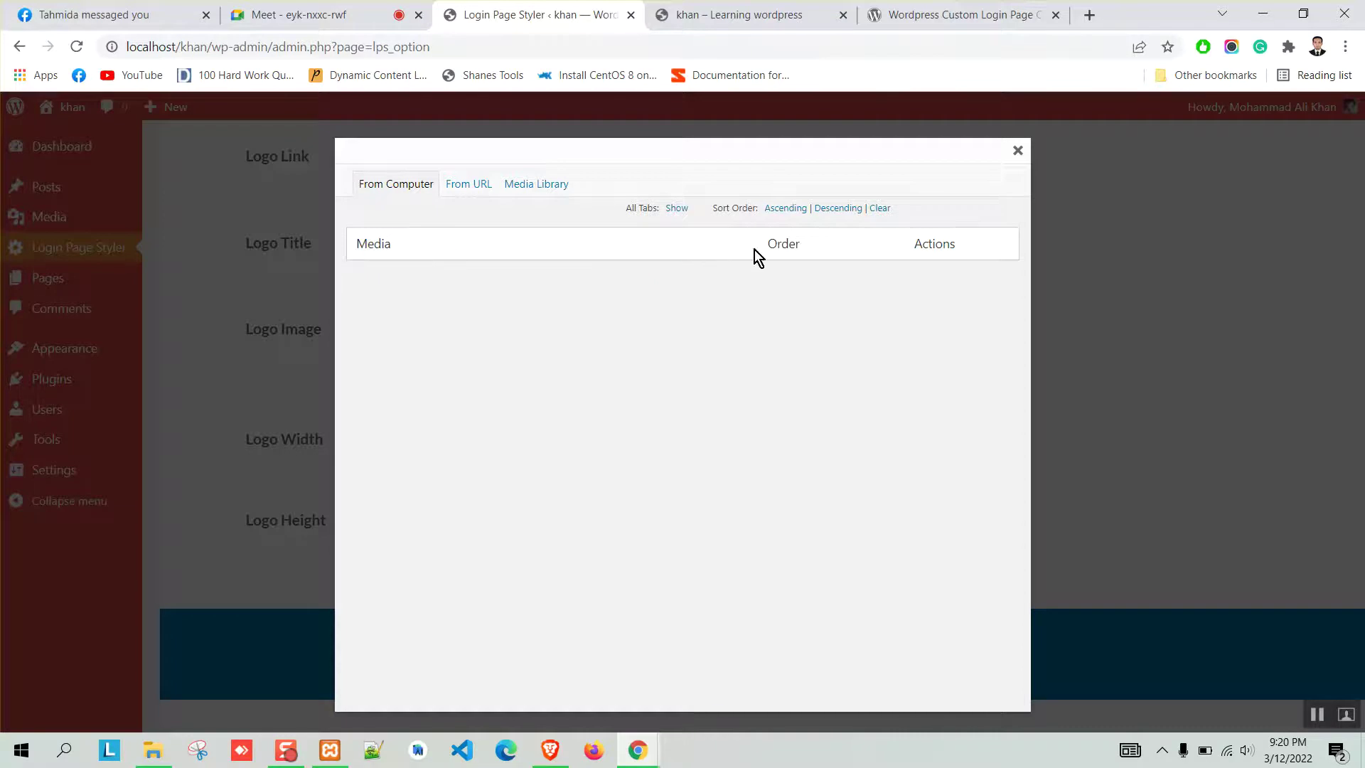
Show the download image's 227 × 222 details in the Media Library tab.
{"action": "left_click", "coordinate": [543, 182]}
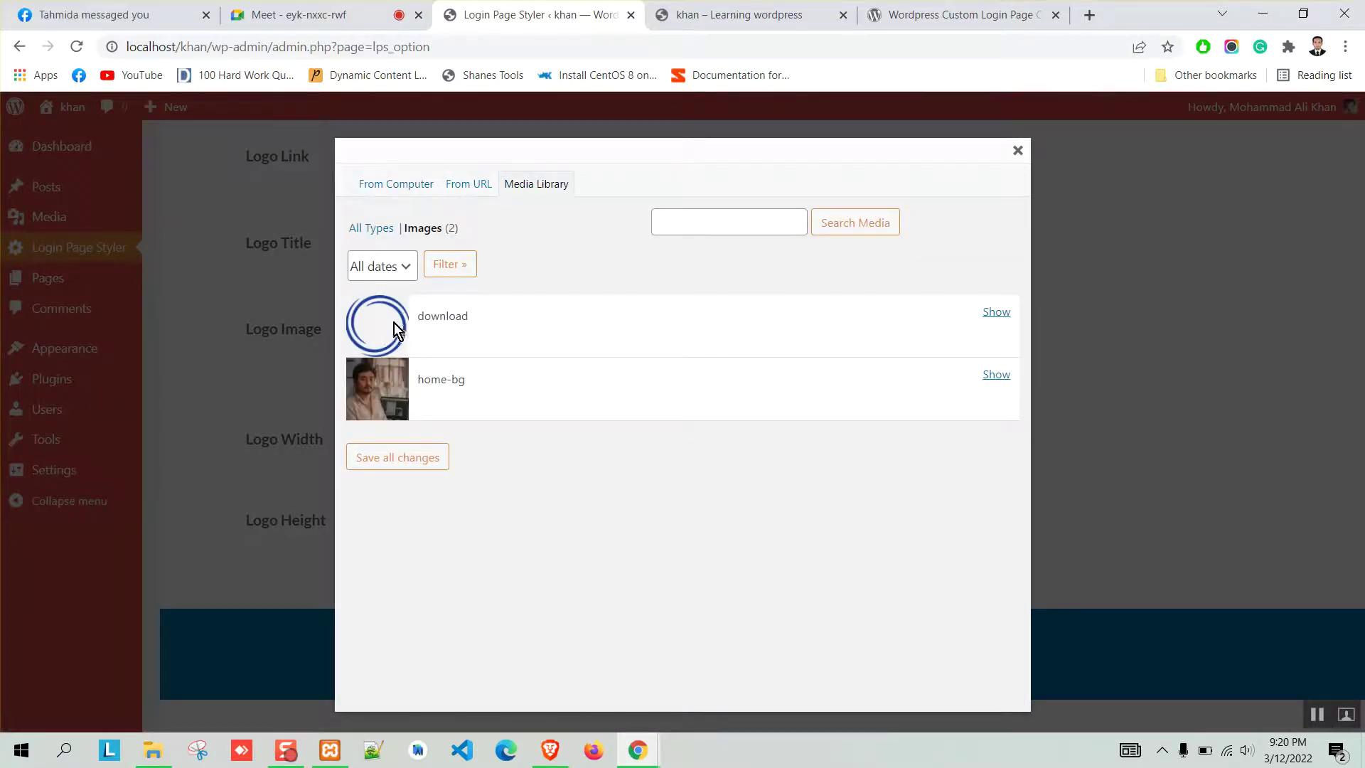
{"action": "left_click", "coordinate": [996, 313]}
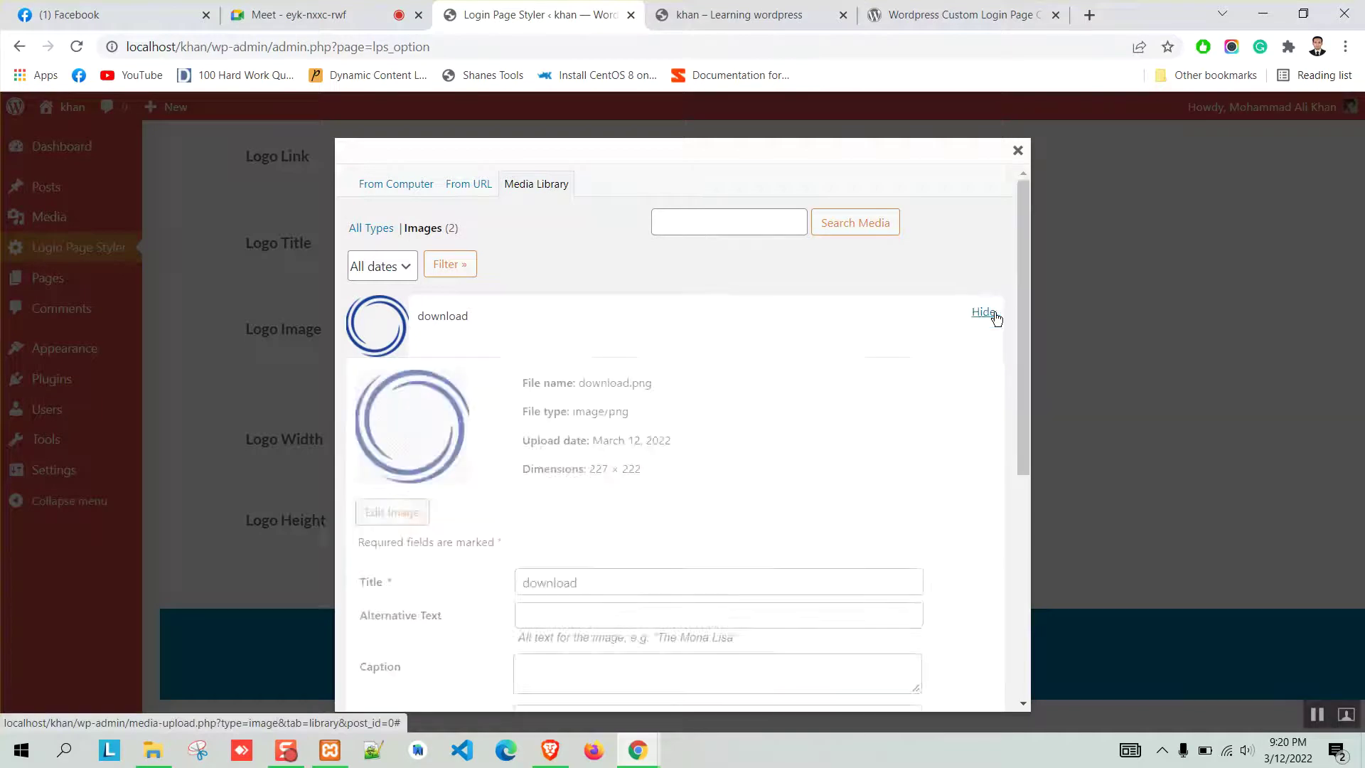
{"action": "scroll", "coordinate": [762, 356], "scroll_direction": "down", "scroll_amount": 5}
{"action": "scroll", "coordinate": [482, 391], "scroll_direction": "up", "scroll_amount": 6}
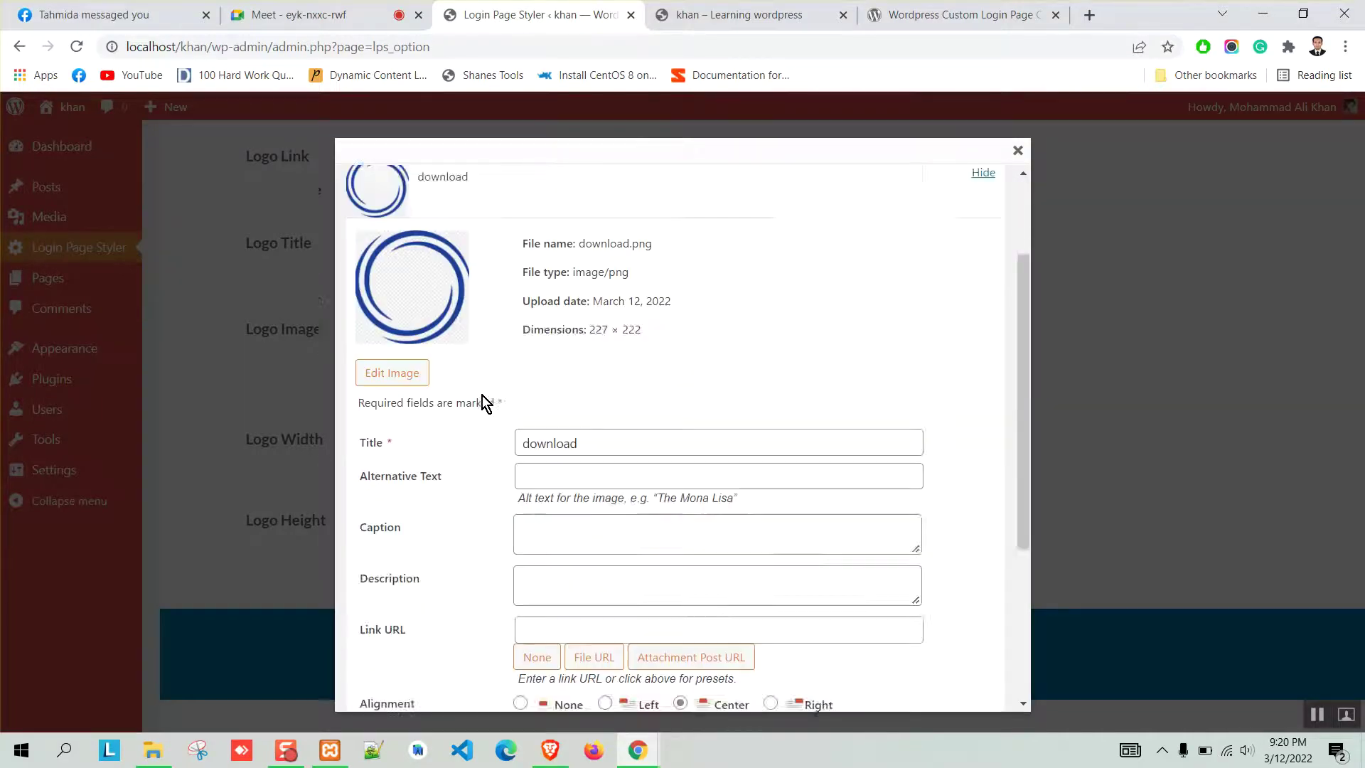
Reopen the logo upload dialog and save the download image's settings from the Media Library.
{"action": "key", "text": "Escape"}
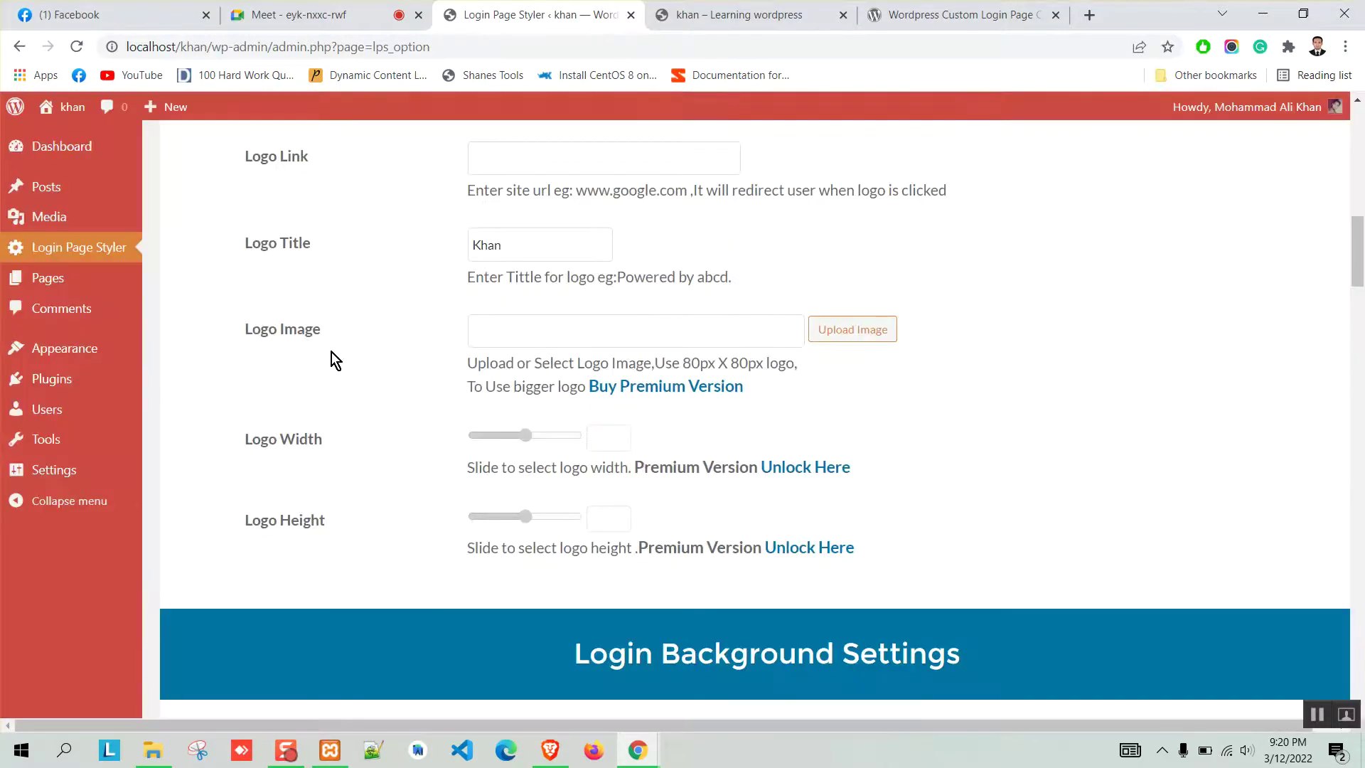
{"action": "left_click", "coordinate": [837, 332]}
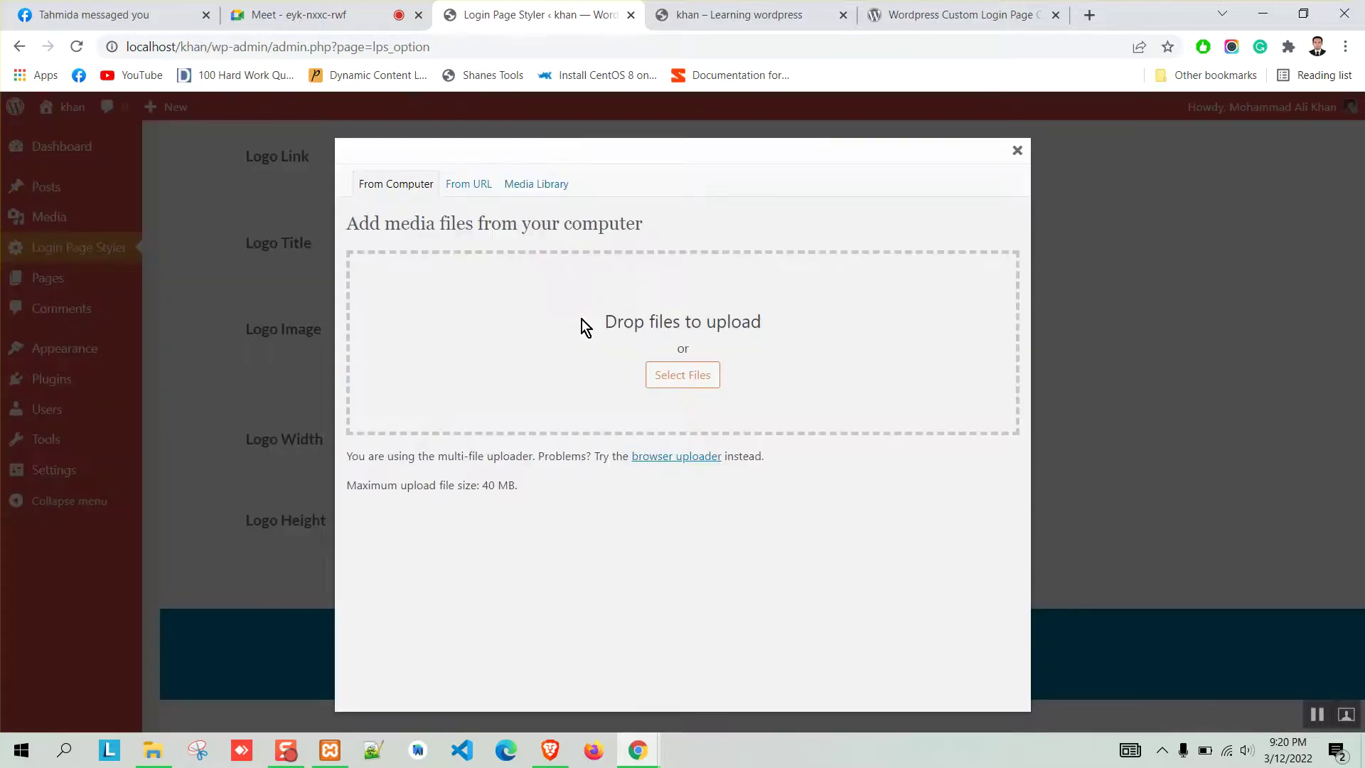
{"action": "left_click", "coordinate": [474, 186]}
{"action": "left_click", "coordinate": [520, 184]}
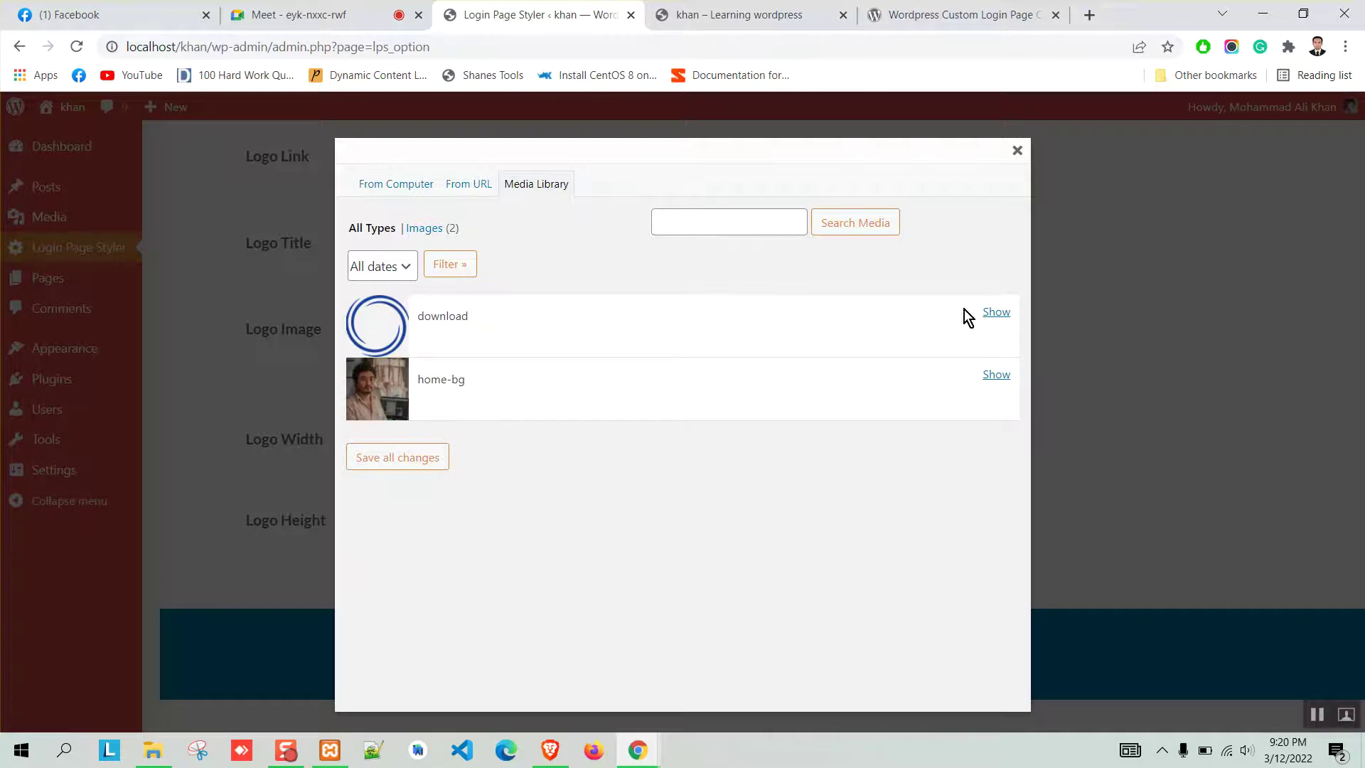
{"action": "left_click", "coordinate": [996, 312]}
{"action": "scroll", "coordinate": [614, 350], "scroll_direction": "down", "scroll_amount": 3}
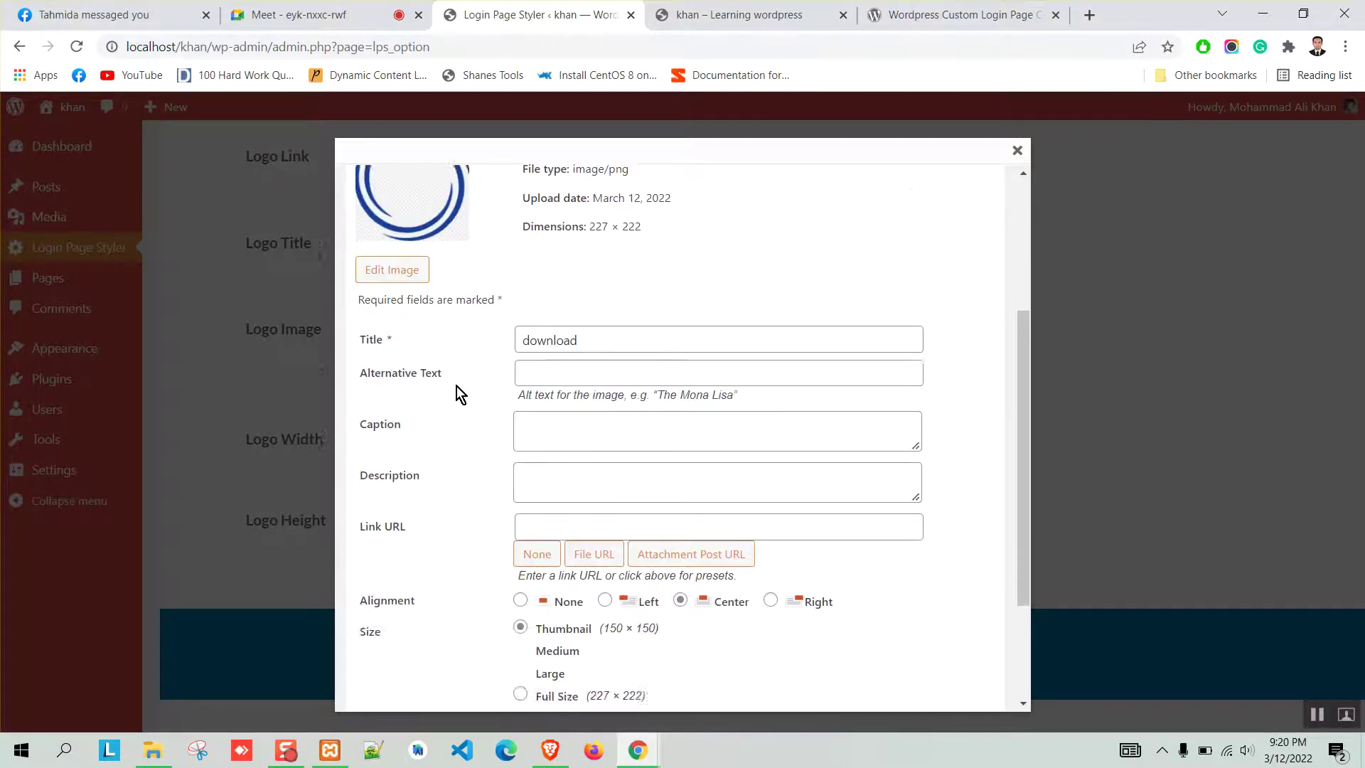
{"action": "scroll", "coordinate": [456, 388], "scroll_direction": "down", "scroll_amount": 2}
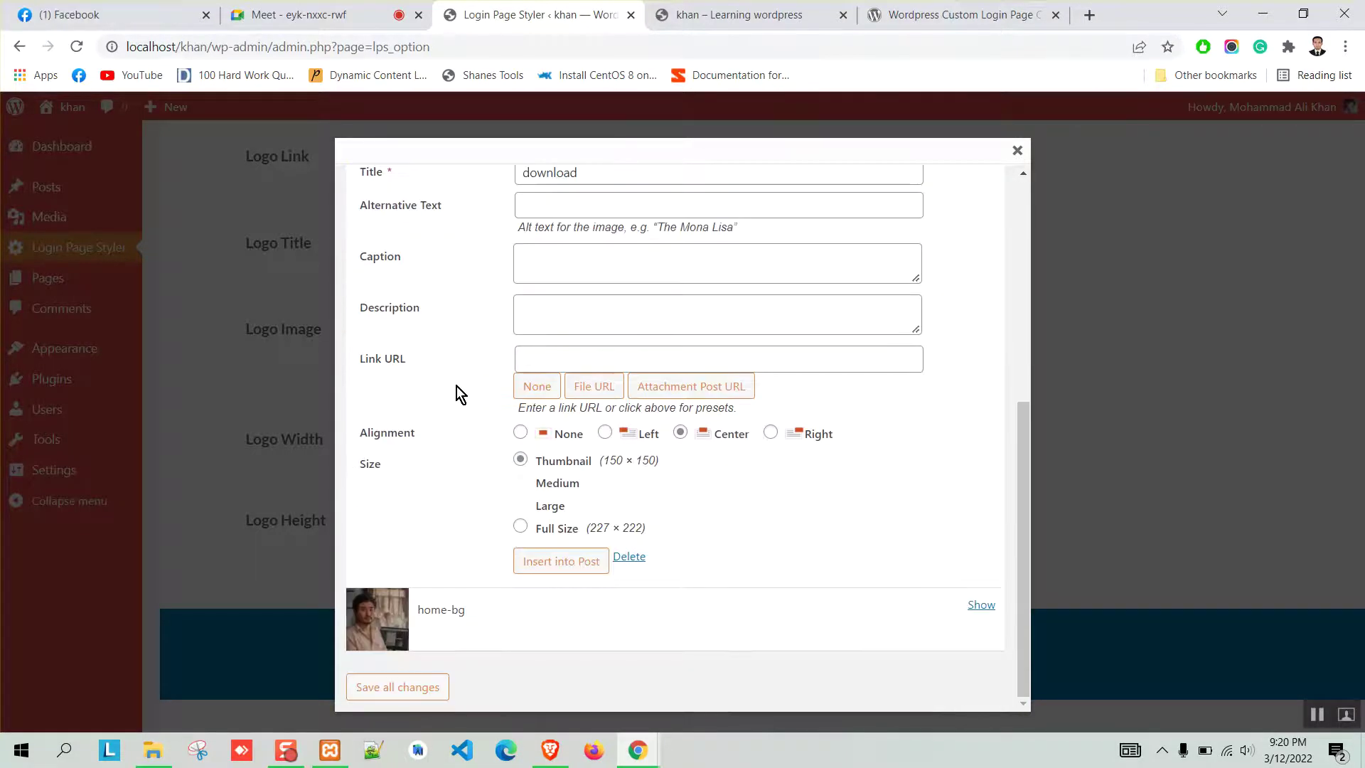
{"action": "left_click", "coordinate": [410, 687]}
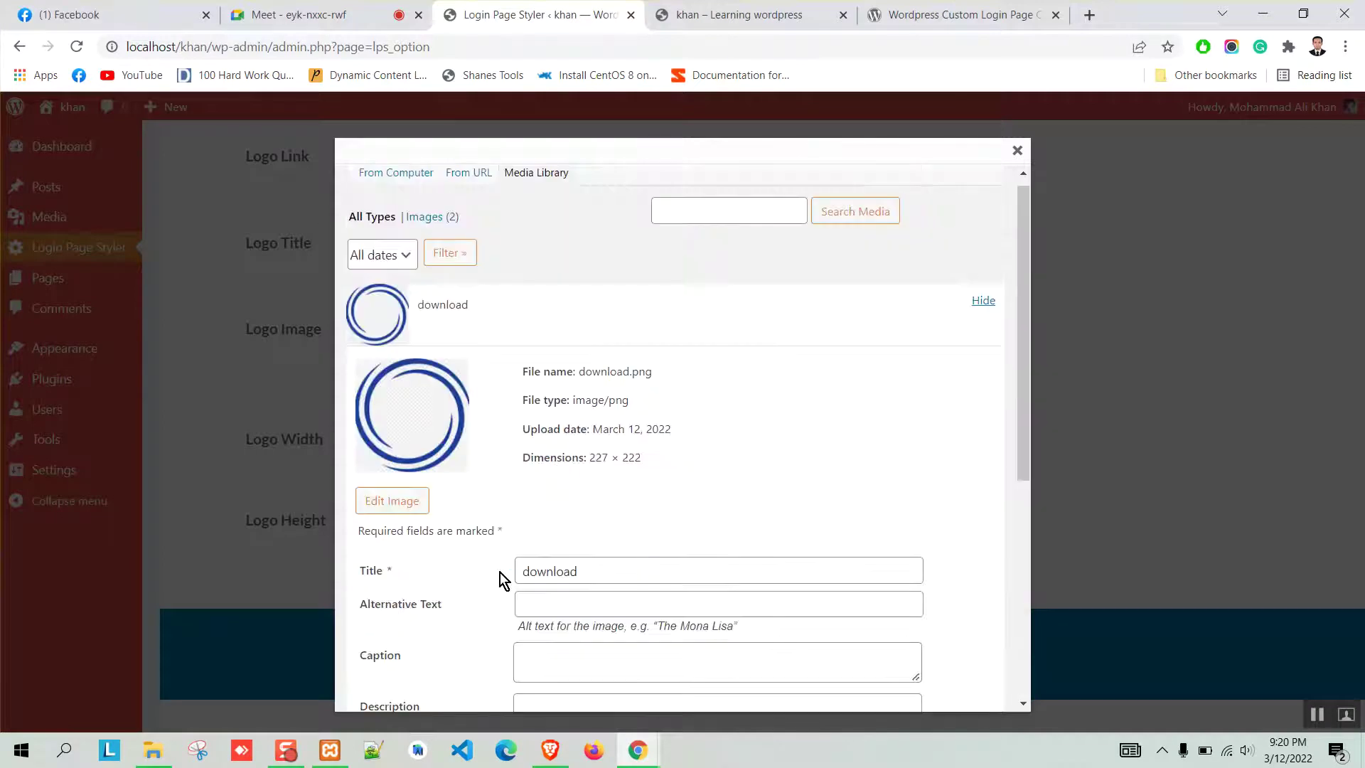
Open the download image in the image editor, then close the media dialog without inserting.
{"action": "left_click", "coordinate": [397, 515]}
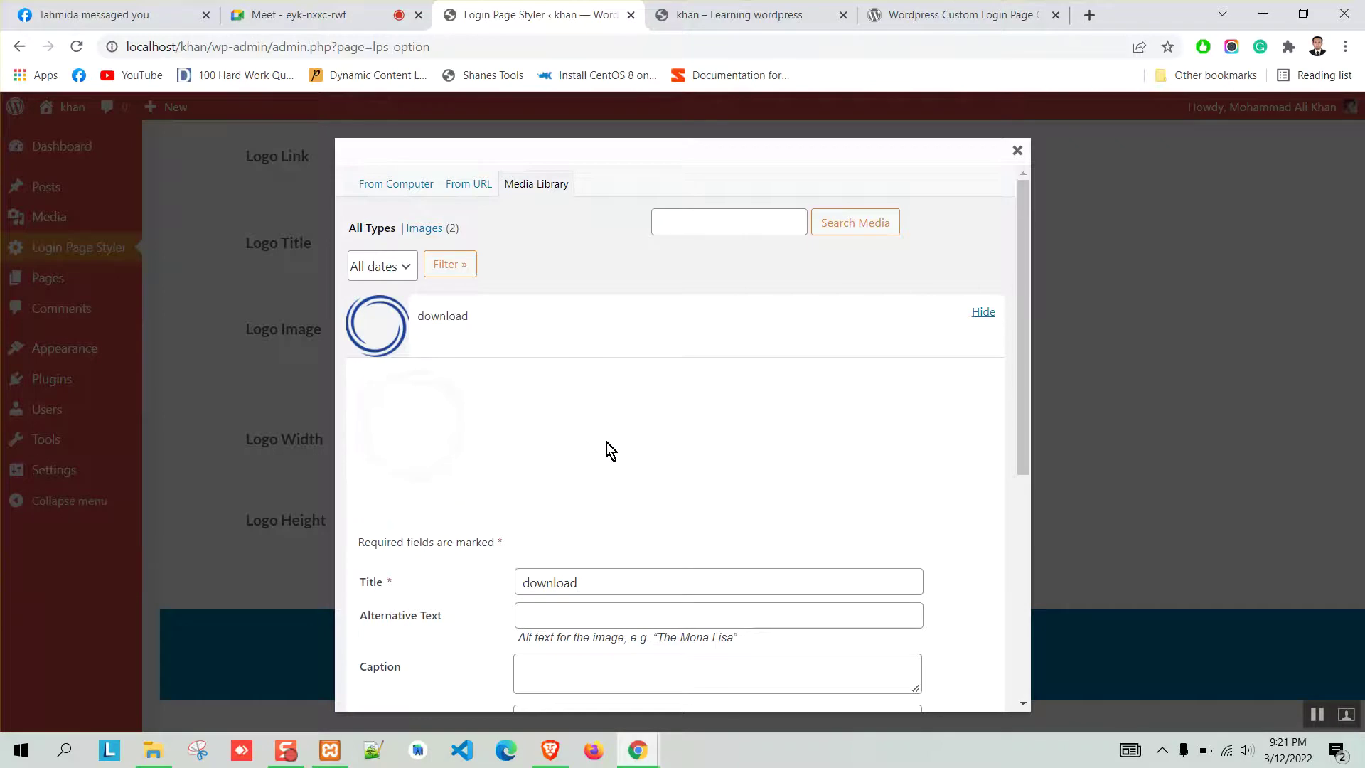
{"action": "scroll", "coordinate": [607, 438], "scroll_direction": "down", "scroll_amount": 3}
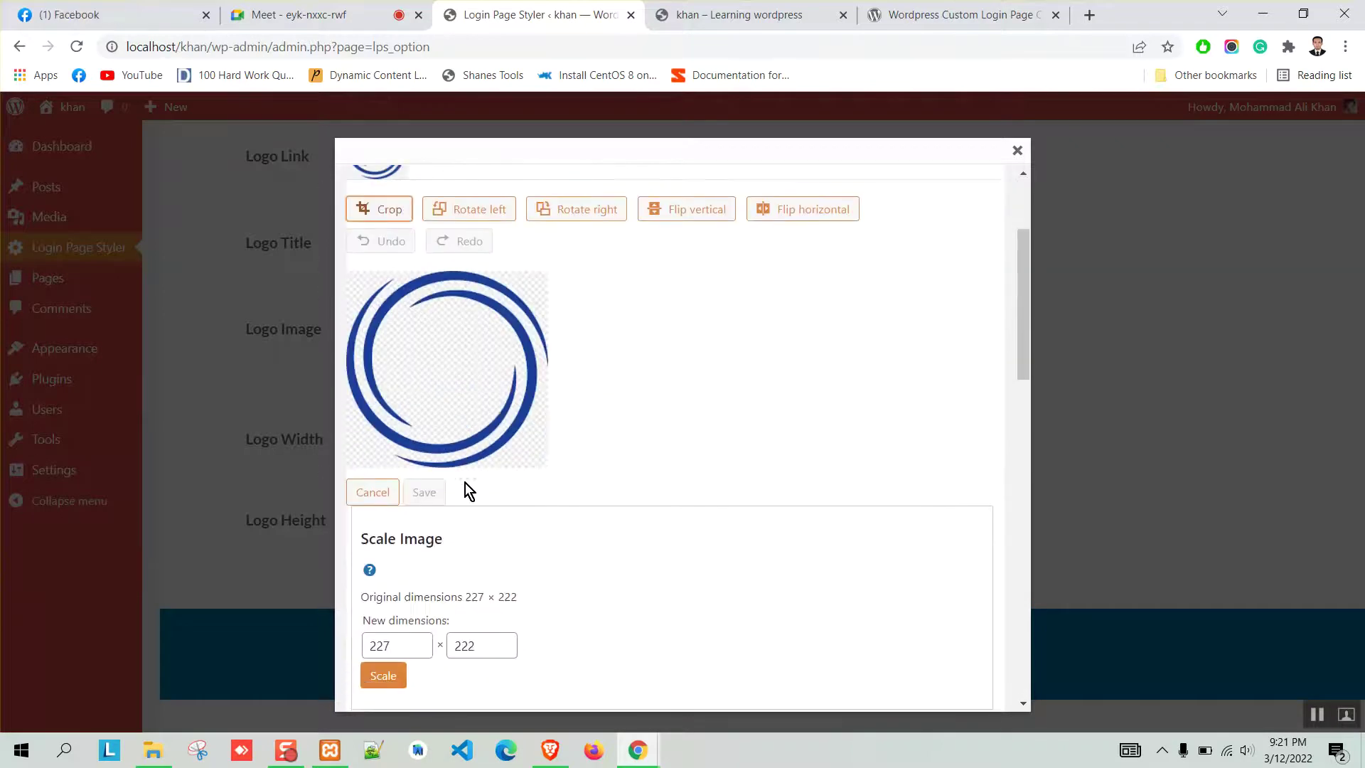
{"action": "scroll", "coordinate": [441, 515], "scroll_direction": "down", "scroll_amount": 3}
{"action": "scroll", "coordinate": [543, 533], "scroll_direction": "down", "scroll_amount": 12}
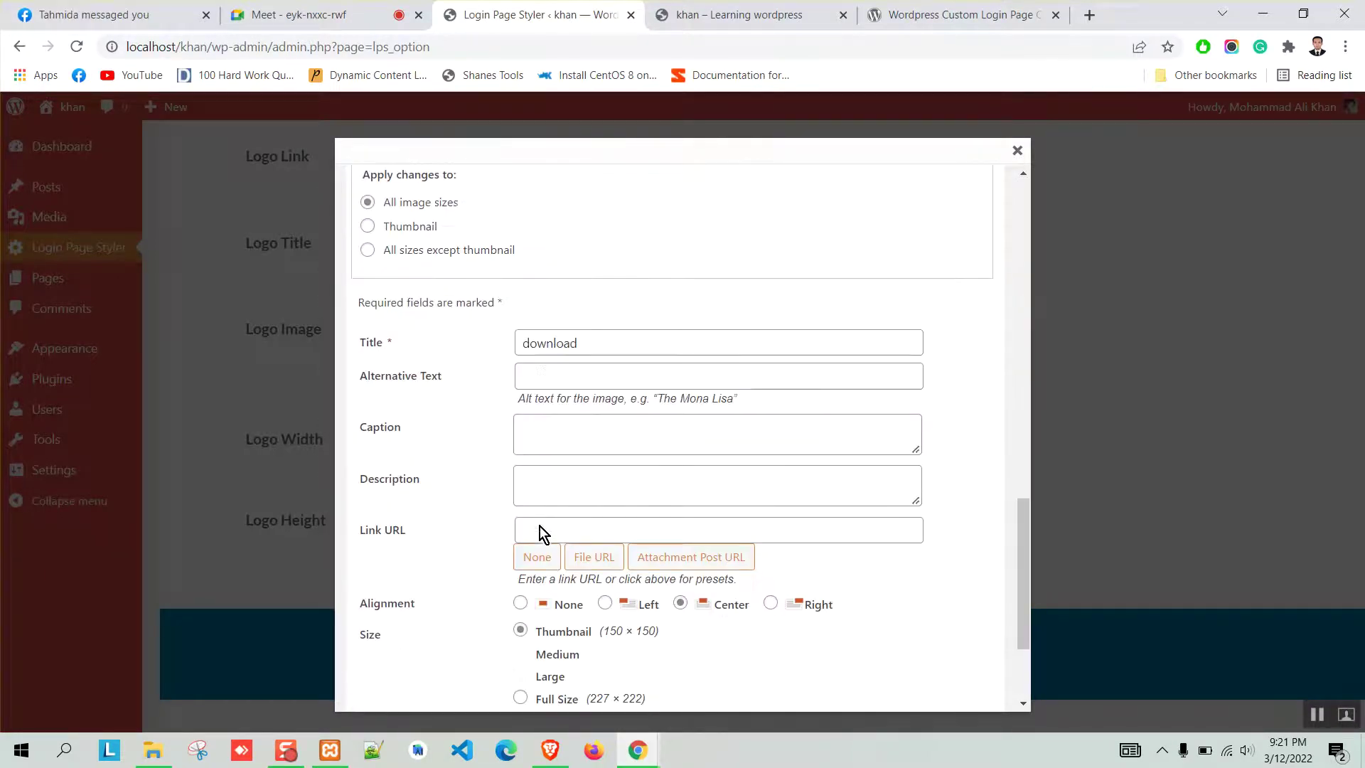
{"action": "scroll", "coordinate": [503, 466], "scroll_direction": "down", "scroll_amount": 3}
{"action": "scroll", "coordinate": [501, 472], "scroll_direction": "up", "scroll_amount": 15}
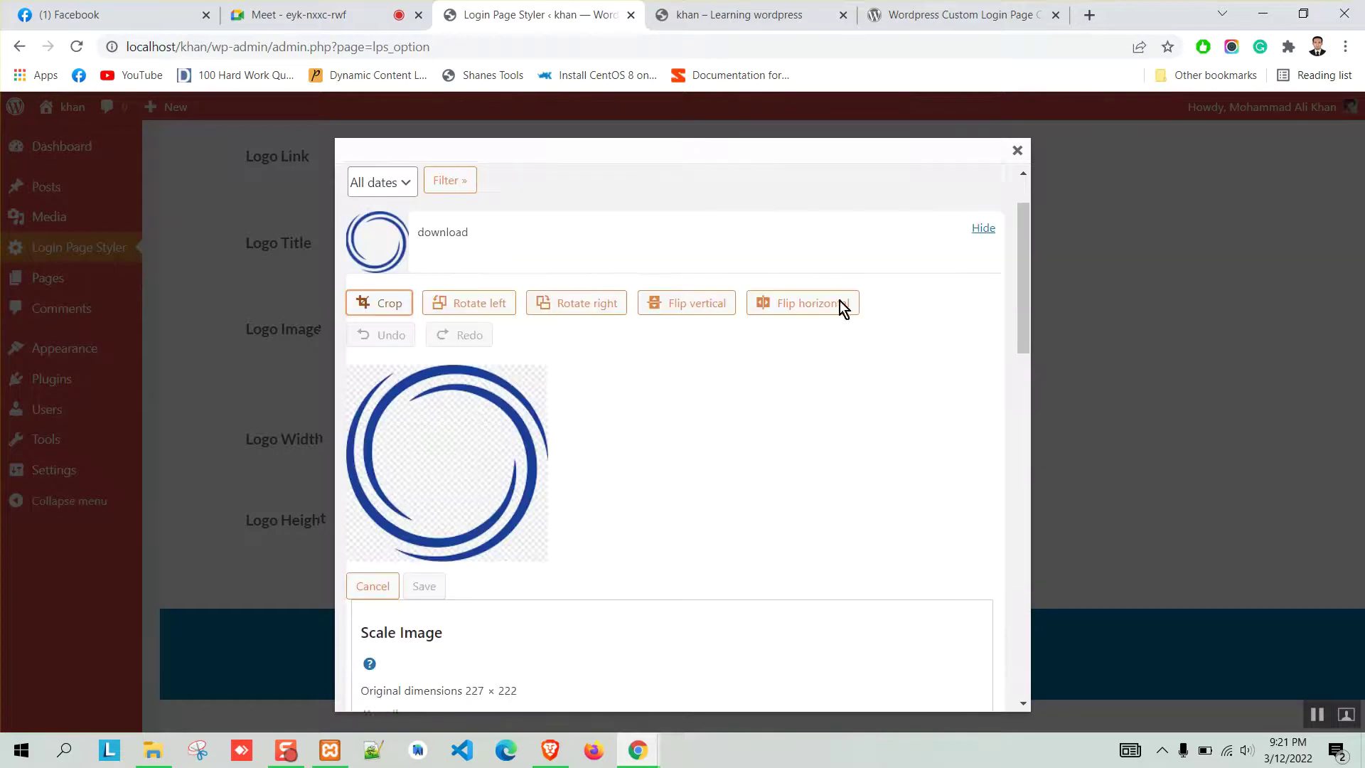
{"action": "left_click", "coordinate": [1017, 150]}
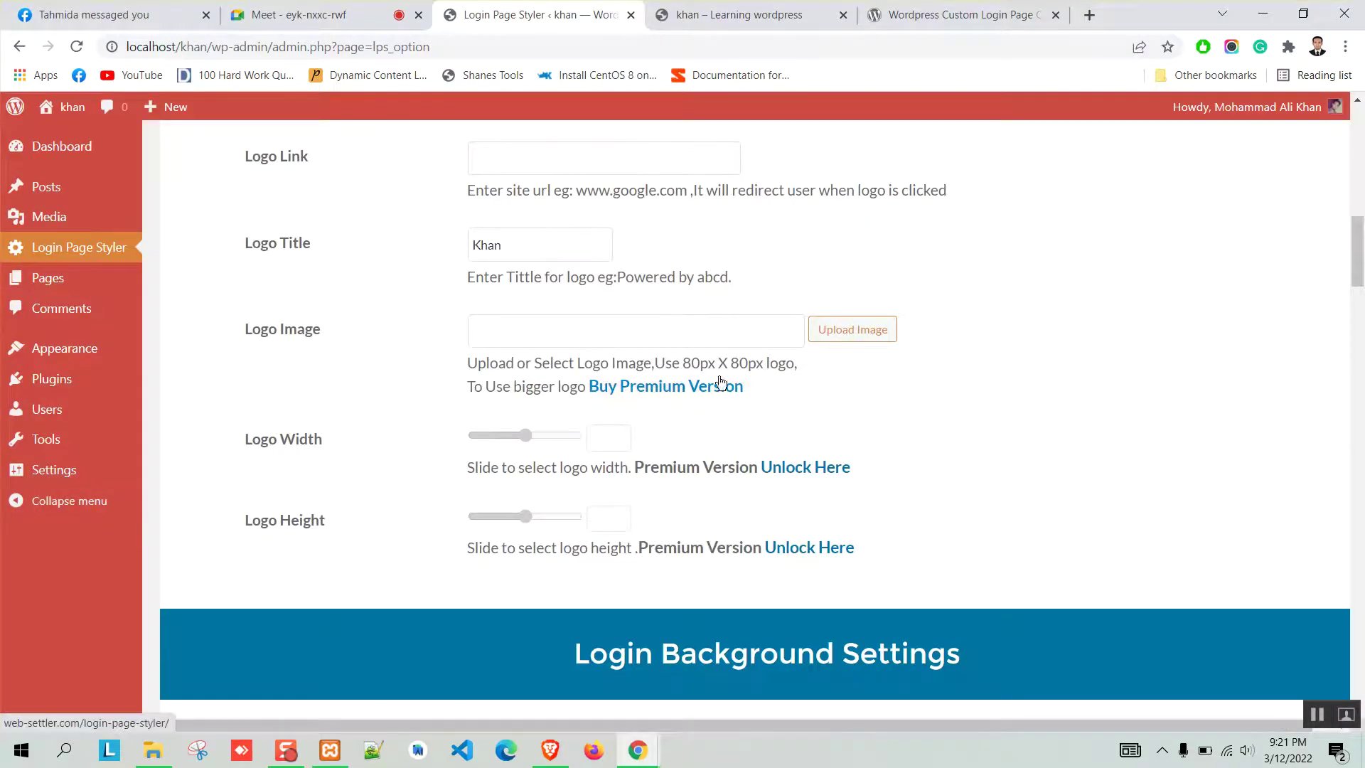
Look over the plugin's WordPress.org page and return to the Login Page Styler settings.
{"action": "scroll", "coordinate": [416, 414], "scroll_direction": "down", "scroll_amount": 1}
{"action": "scroll", "coordinate": [411, 412], "scroll_direction": "down", "scroll_amount": 18}
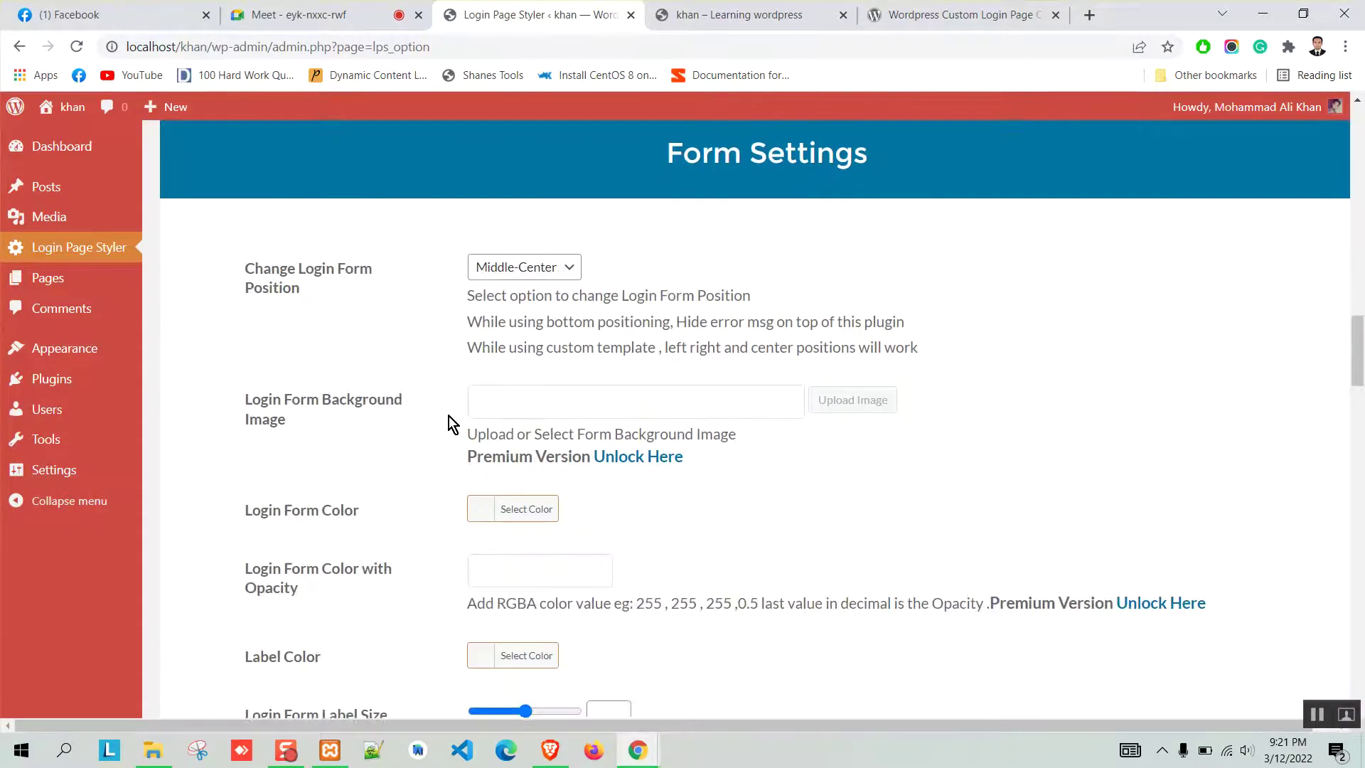
{"action": "scroll", "coordinate": [455, 462], "scroll_direction": "down", "scroll_amount": 8}
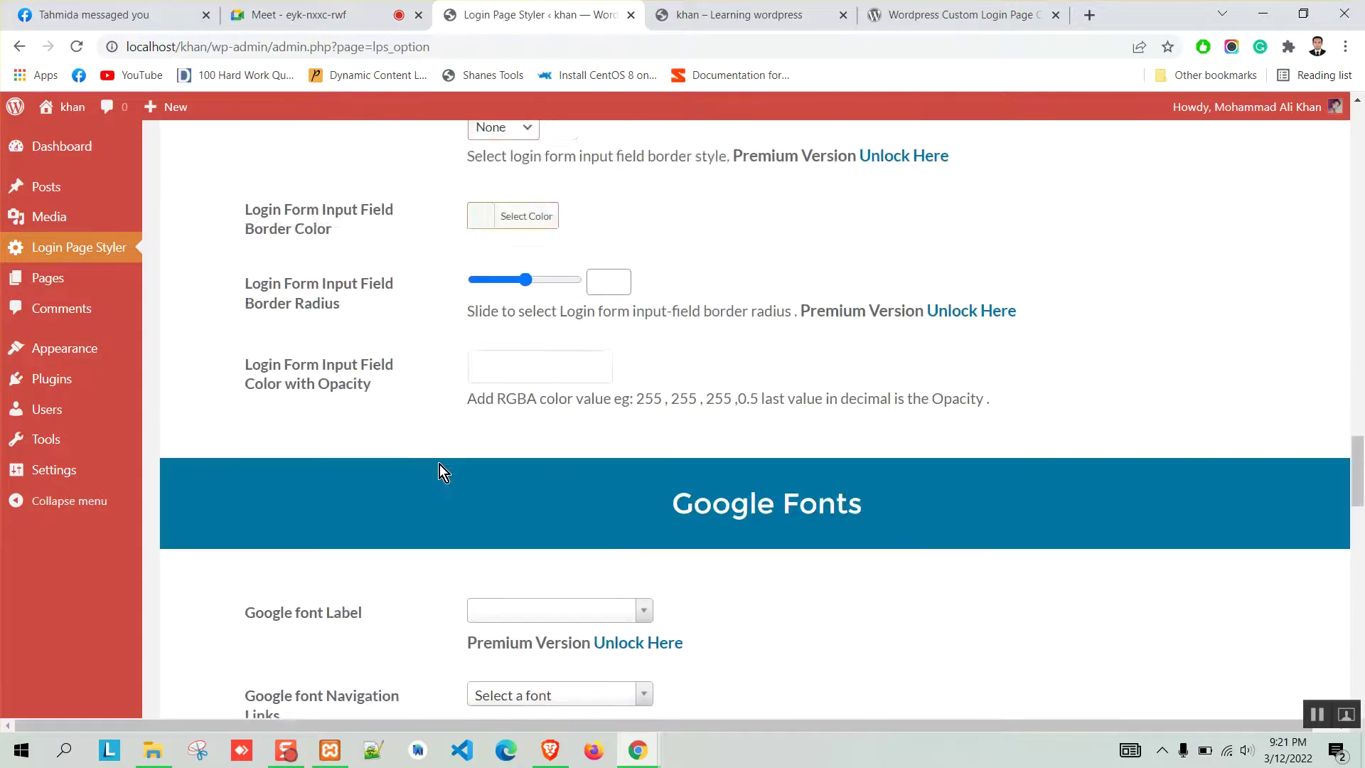
{"action": "scroll", "coordinate": [439, 464], "scroll_direction": "up", "scroll_amount": 20}
{"action": "scroll", "coordinate": [439, 460], "scroll_direction": "up", "scroll_amount": 5}
{"action": "left_click", "coordinate": [953, 14]}
{"action": "scroll", "coordinate": [194, 457], "scroll_direction": "down", "scroll_amount": 6}
{"action": "scroll", "coordinate": [187, 452], "scroll_direction": "up", "scroll_amount": 2}
{"action": "left_click", "coordinate": [540, 14]}
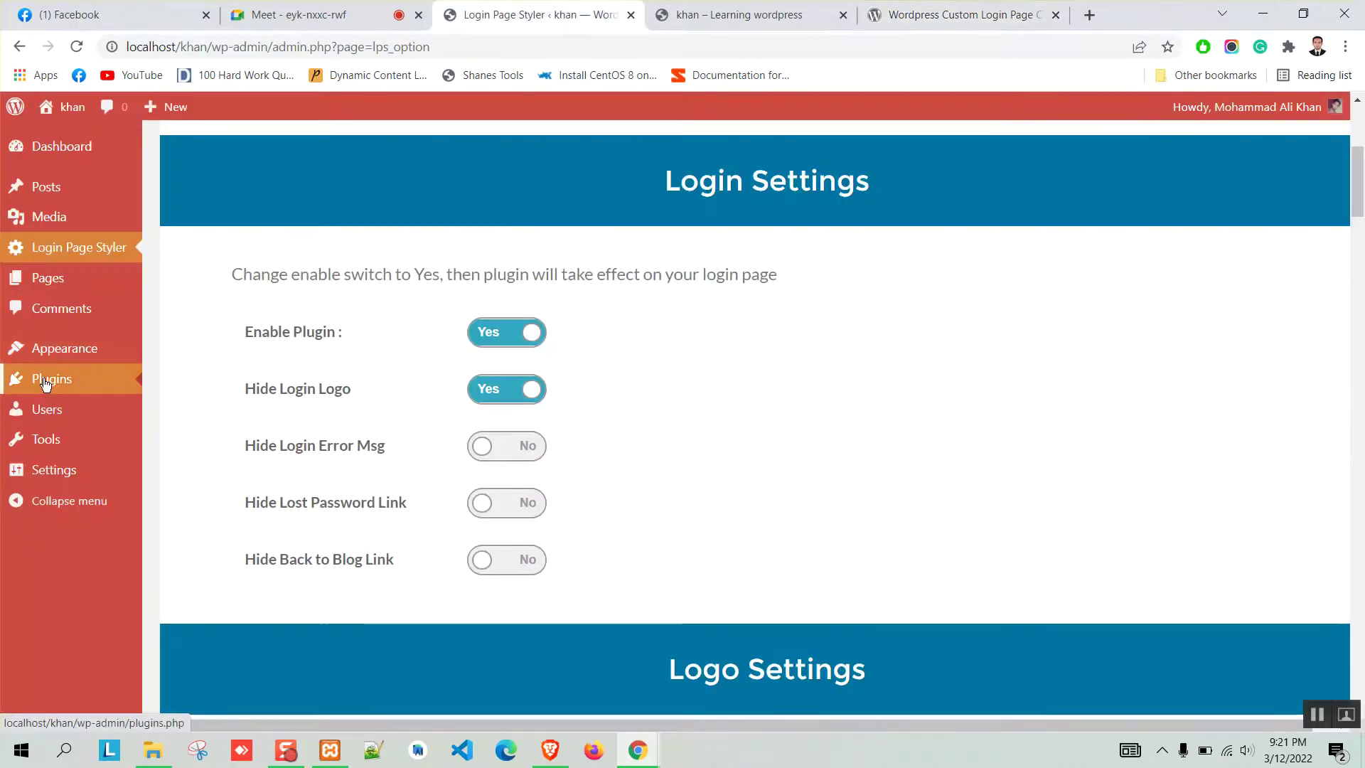
Open Installed Plugins in a new browser tab and switch to it.
{"action": "mouse_move", "coordinate": [50, 378]}
{"action": "right_click", "coordinate": [201, 382]}
{"action": "left_click", "coordinate": [265, 391]}
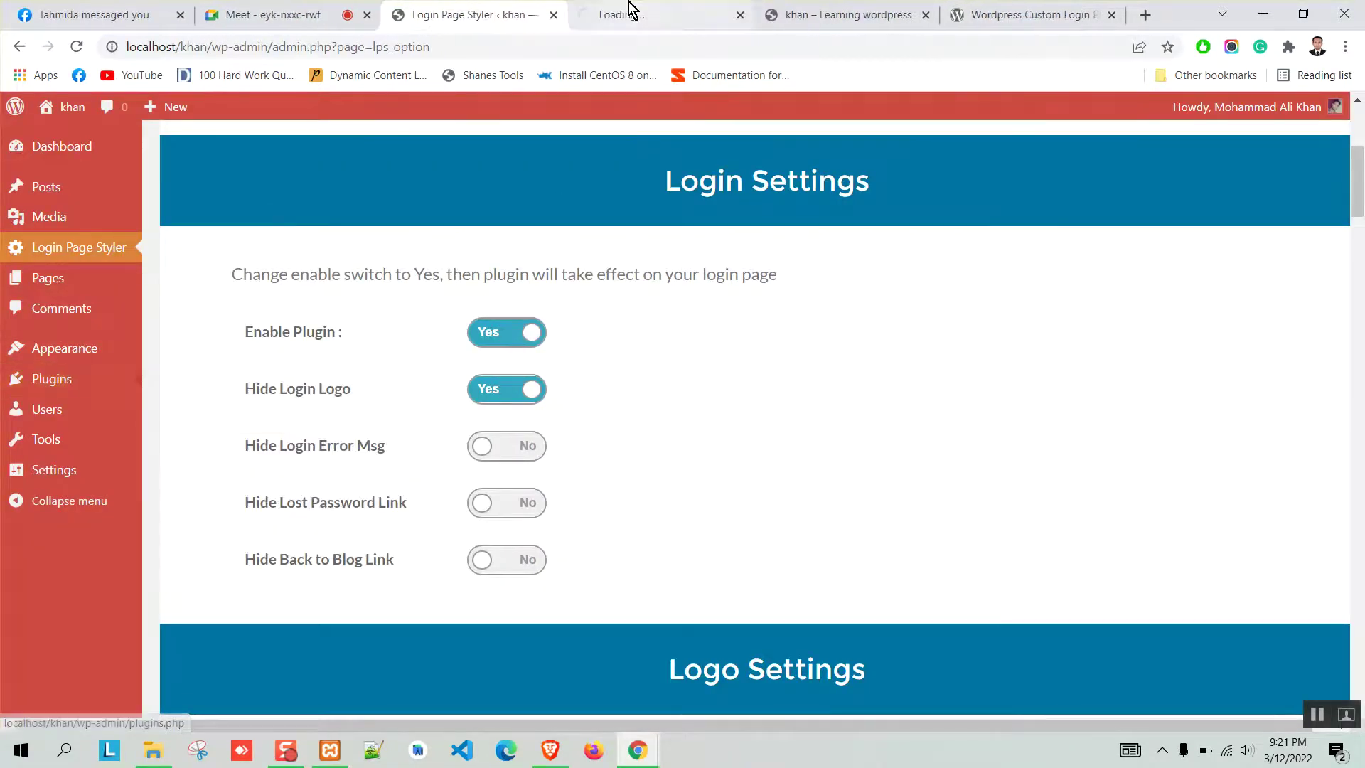
{"action": "left_click", "coordinate": [630, 13]}
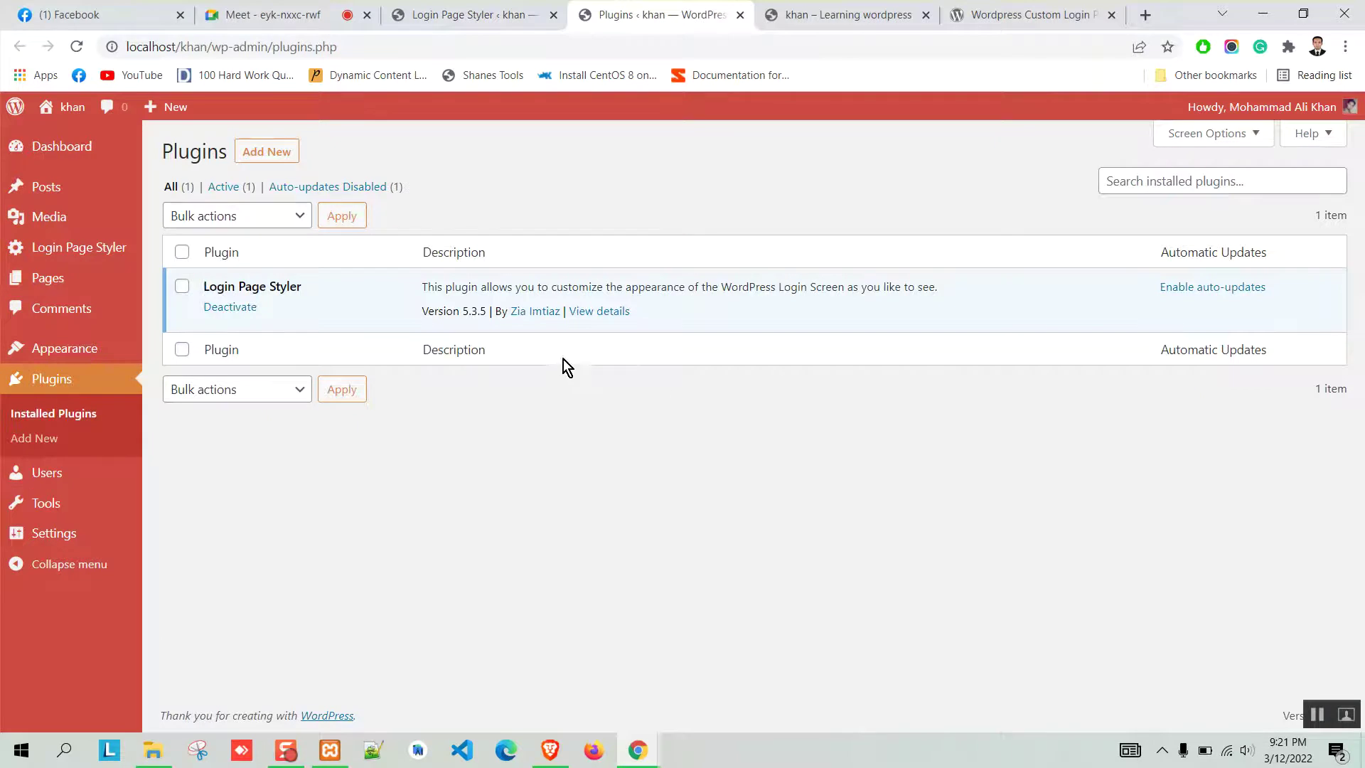
{"action": "left_click", "coordinate": [611, 311]}
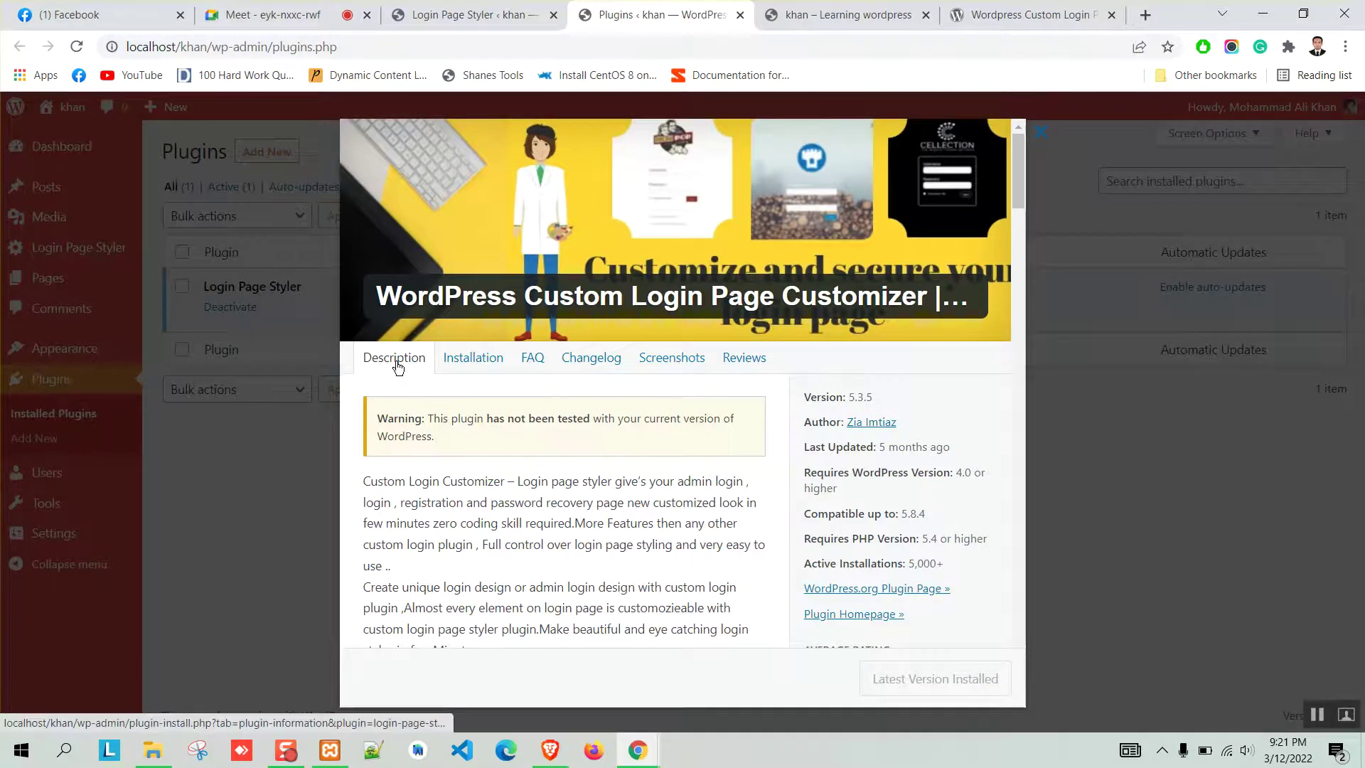
{"action": "scroll", "coordinate": [397, 366], "scroll_direction": "down", "scroll_amount": 1}
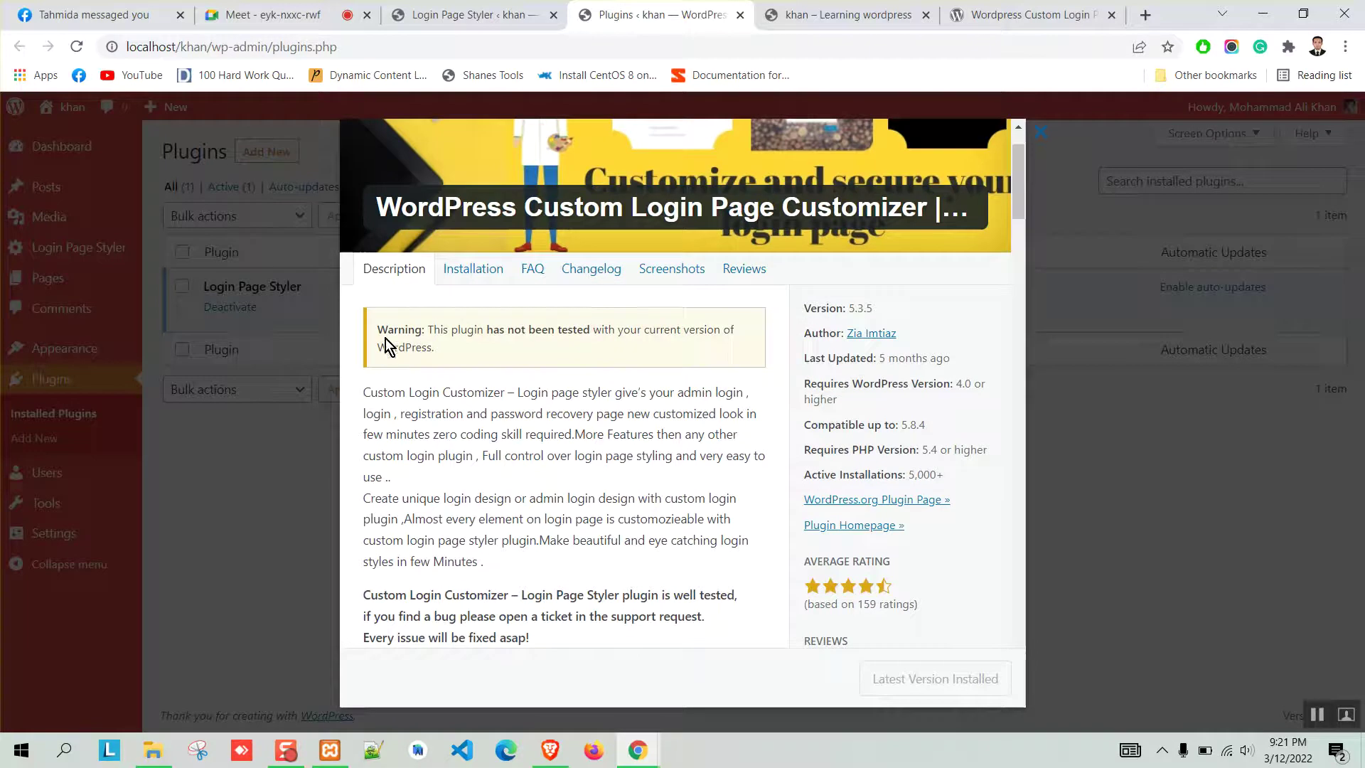
{"action": "left_click_drag", "start_coordinate": [378, 329], "coordinate": [455, 346]}
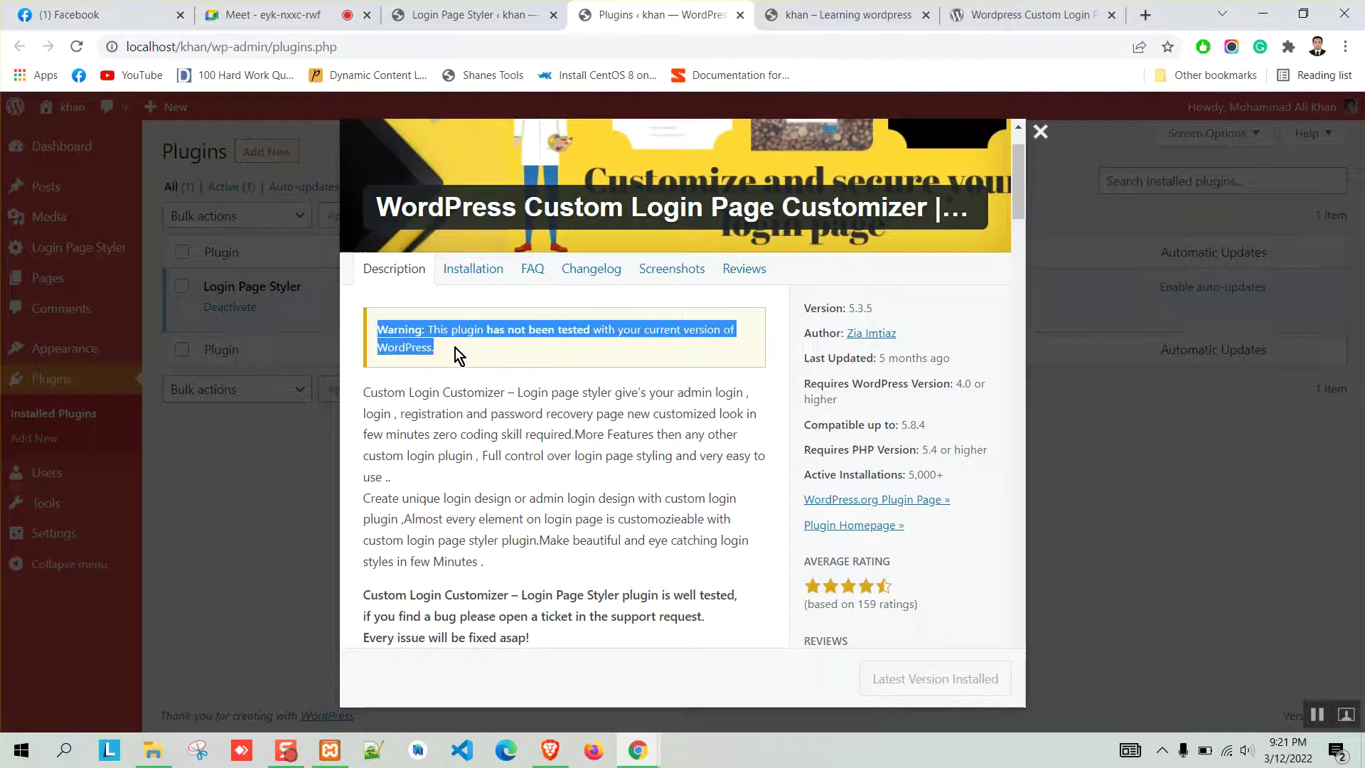
{"action": "left_click", "coordinate": [479, 348]}
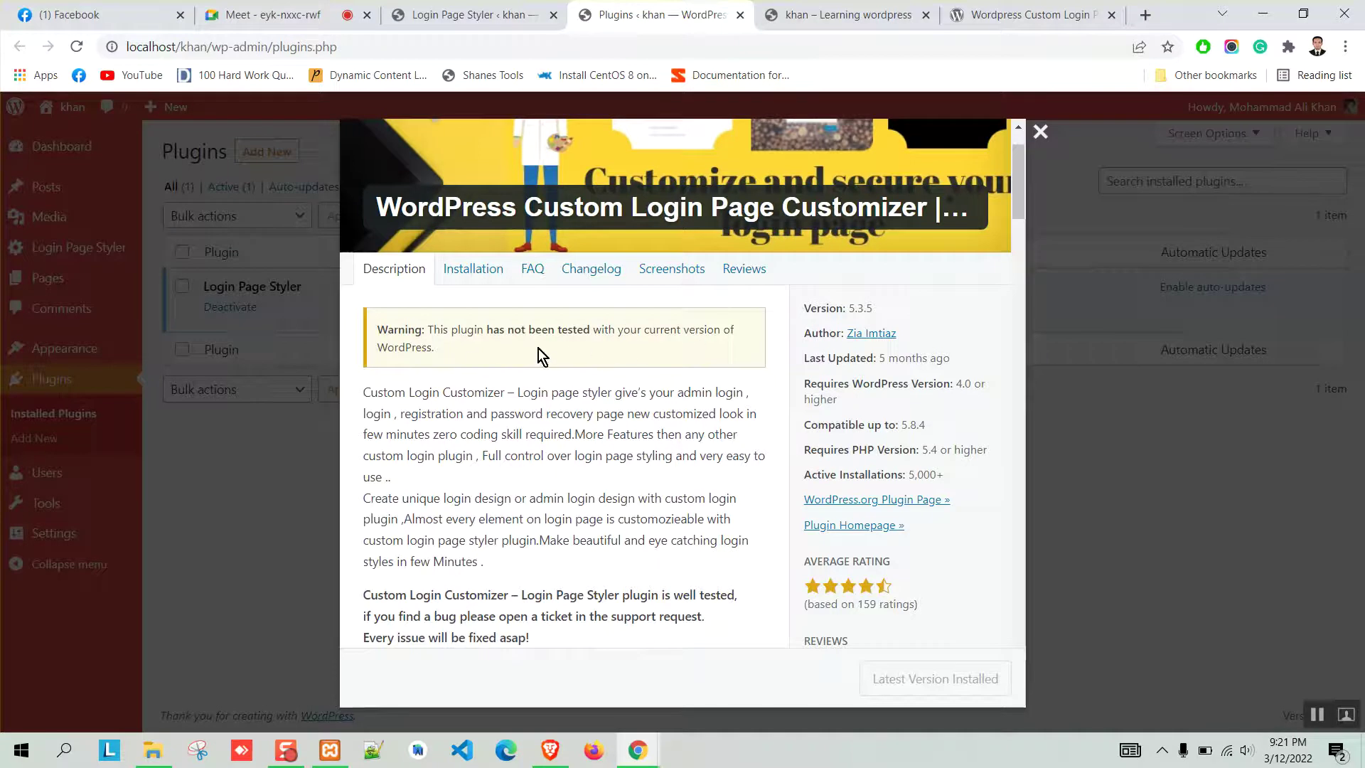
{"action": "left_click_drag", "start_coordinate": [392, 347], "coordinate": [366, 324]}
{"action": "left_click", "coordinate": [486, 359]}
{"action": "scroll", "coordinate": [655, 505], "scroll_direction": "down", "scroll_amount": 6}
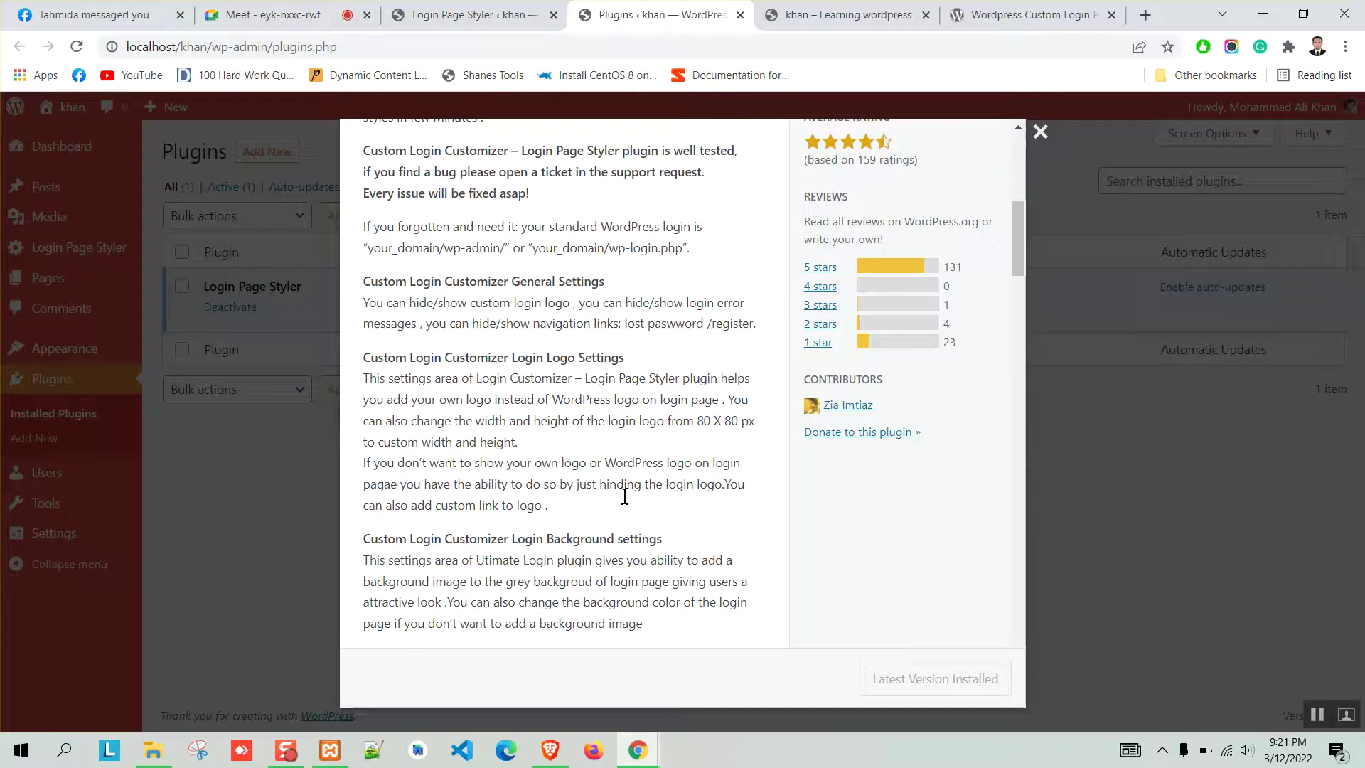
{"action": "scroll", "coordinate": [633, 494], "scroll_direction": "up", "scroll_amount": 7}
{"action": "left_click", "coordinate": [1042, 137]}
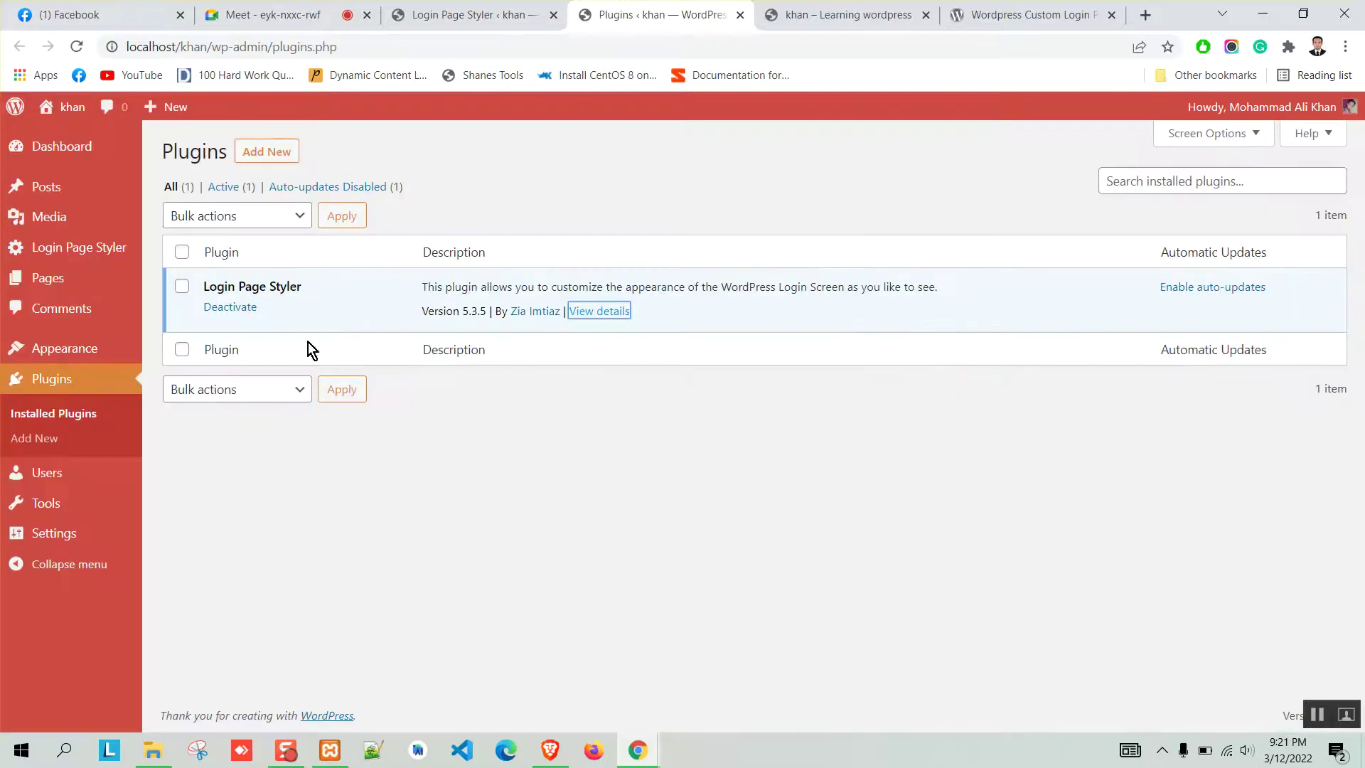
Deactivate and delete Login Page Styler, admitting a waiting caller to the video call meanwhile.
{"action": "left_click", "coordinate": [526, 641]}
{"action": "left_click", "coordinate": [230, 307]}
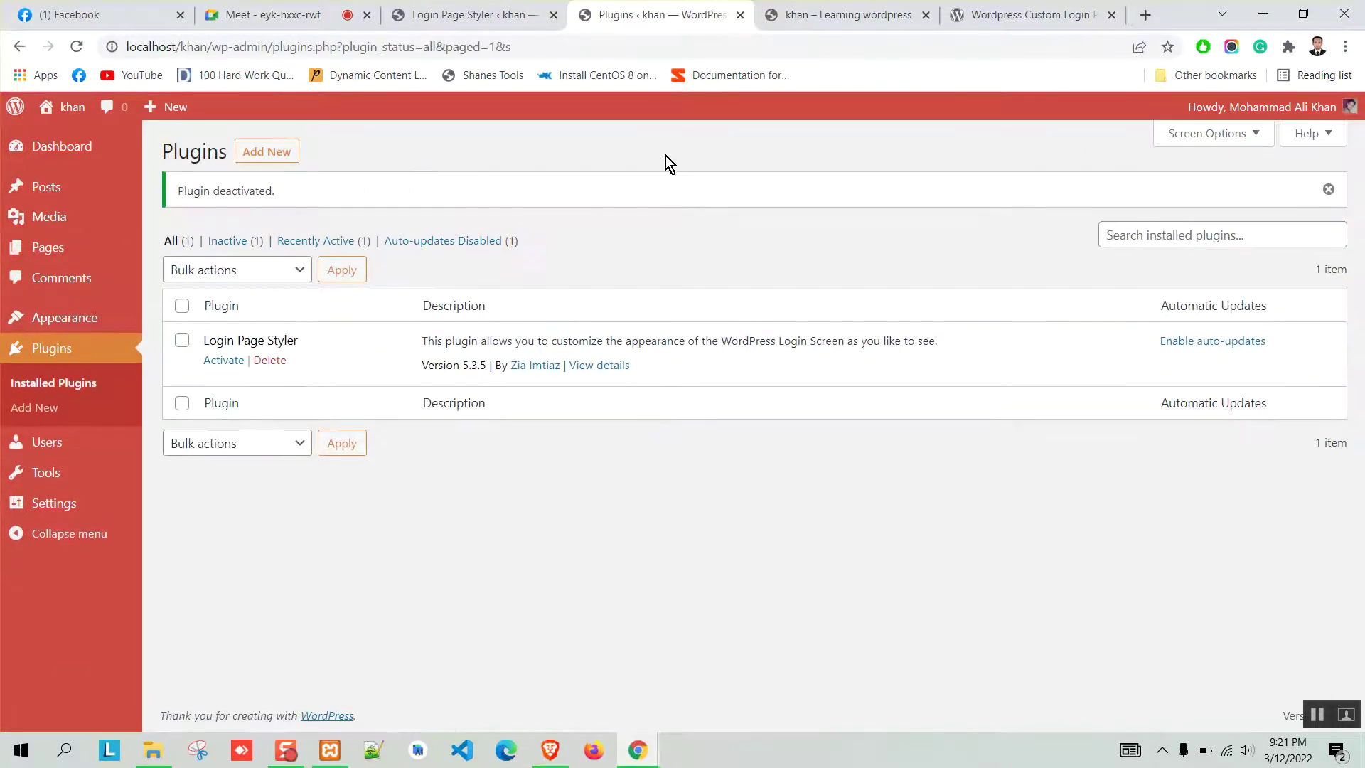
{"action": "left_click", "coordinate": [345, 10]}
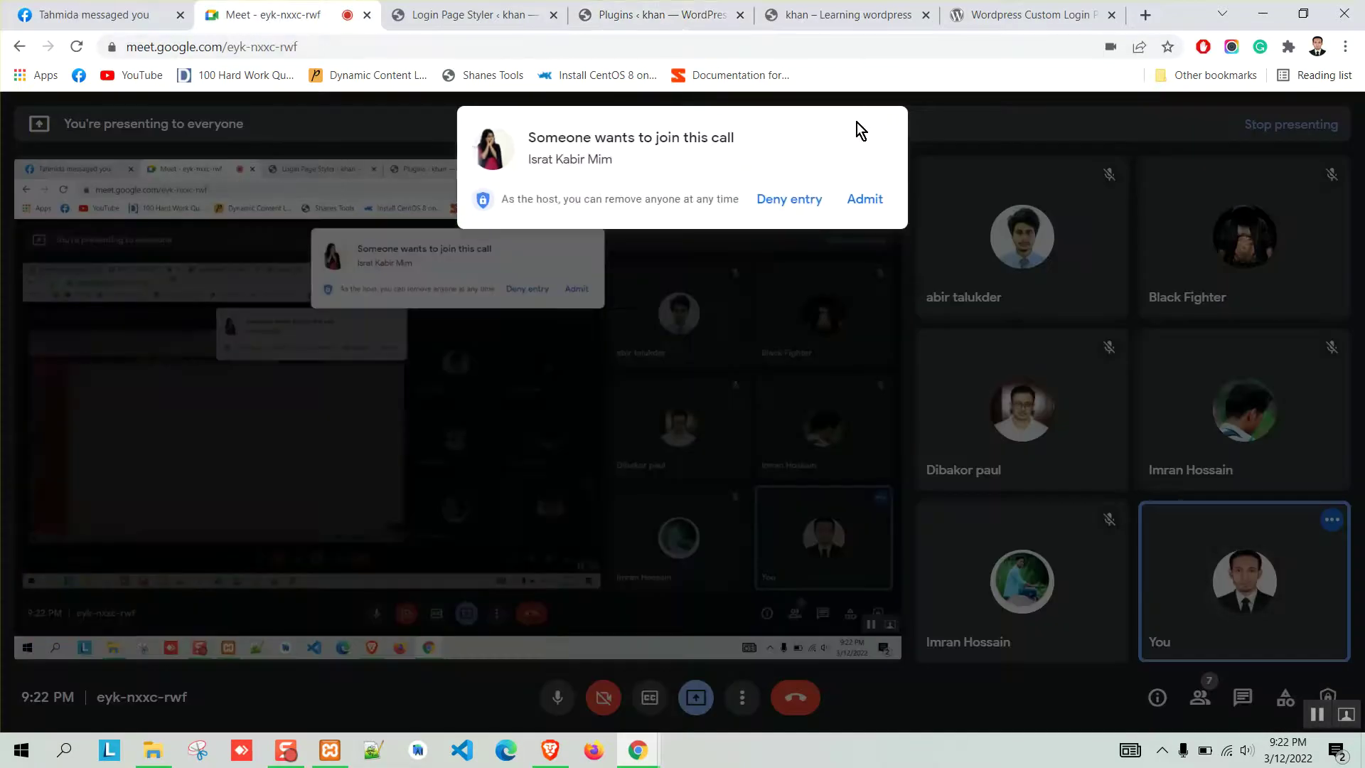
{"action": "left_click", "coordinate": [865, 197]}
{"action": "left_click", "coordinate": [643, 12]}
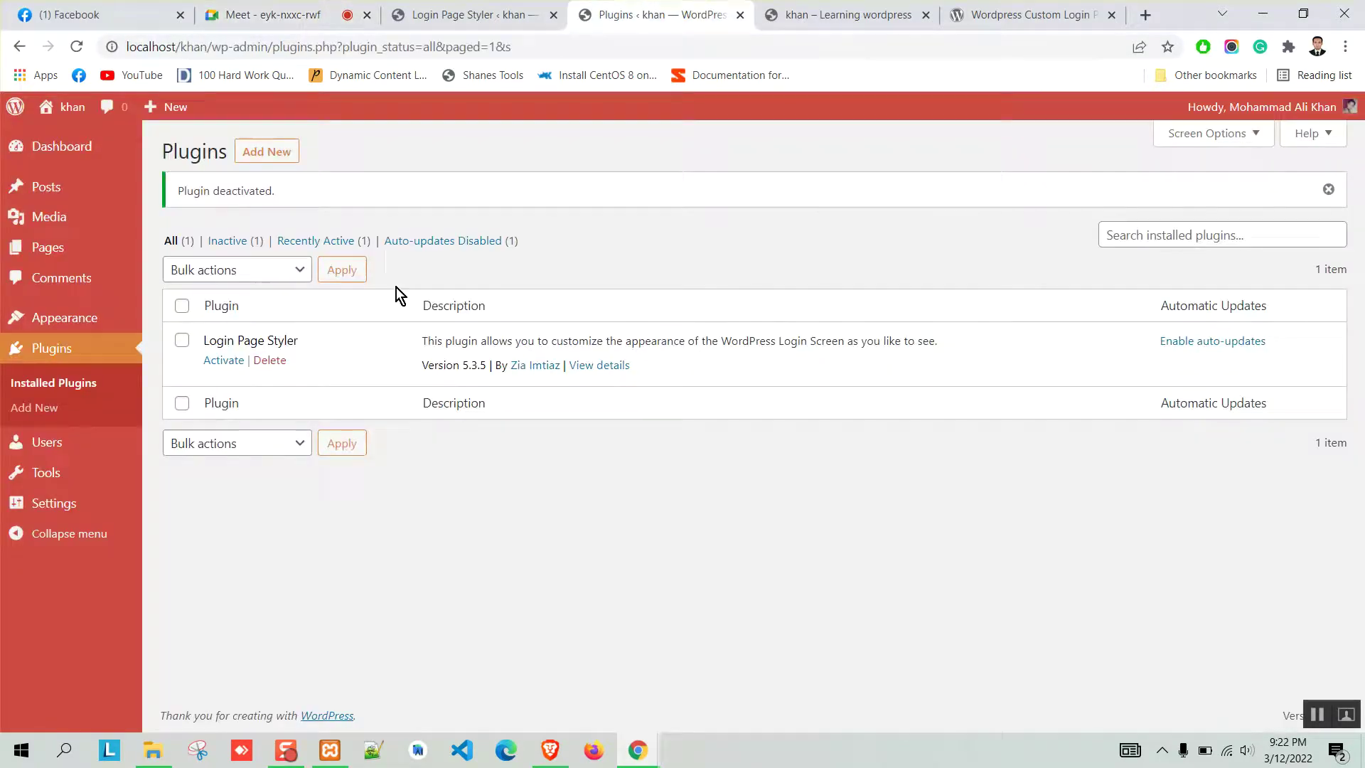
{"action": "left_click", "coordinate": [269, 360]}
{"action": "left_click", "coordinate": [766, 147]}
Close the old Login Page Styler settings tab and go to Plugins > Add New.
{"action": "left_click", "coordinate": [504, 12]}
{"action": "left_click", "coordinate": [553, 14]}
{"action": "left_click", "coordinate": [270, 152]}
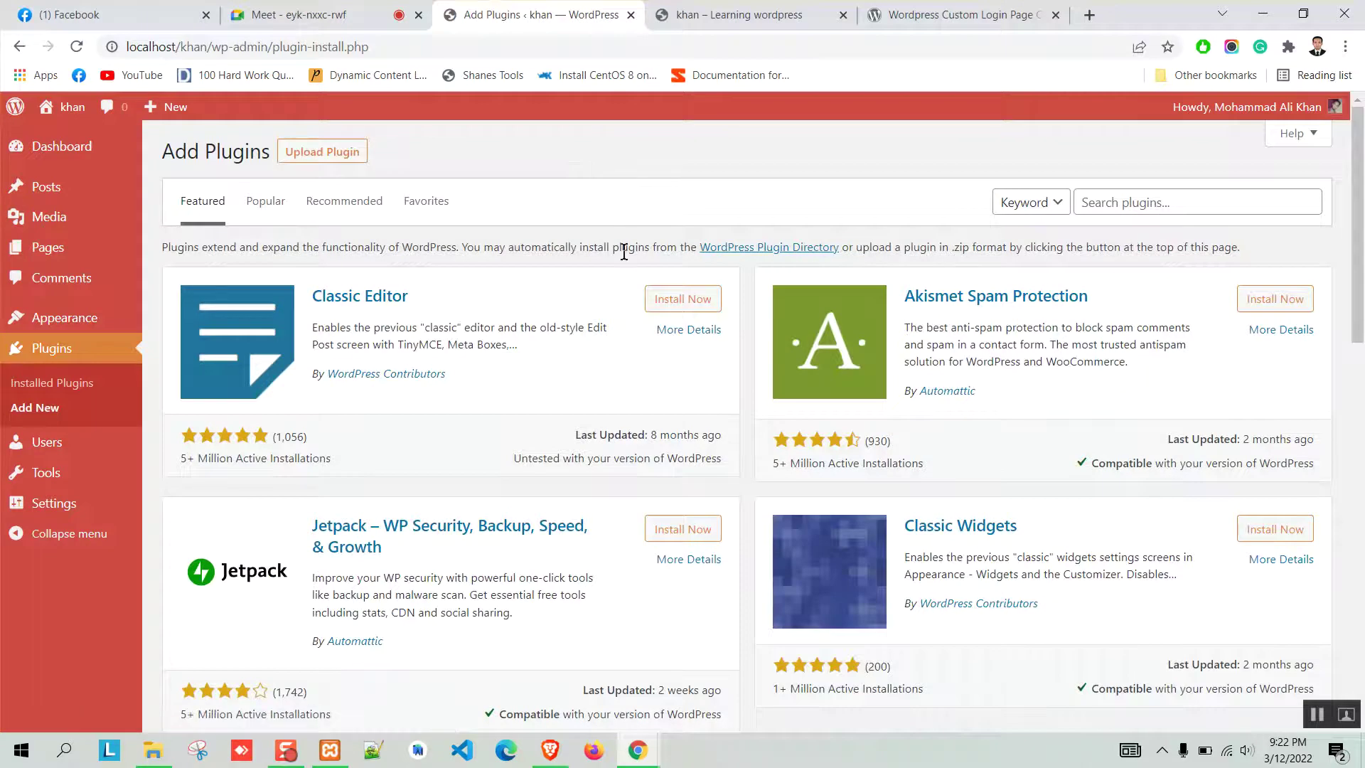
Search plugins for 'login p' and select the LoginPress title to copy it.
{"action": "left_click", "coordinate": [1210, 193]}
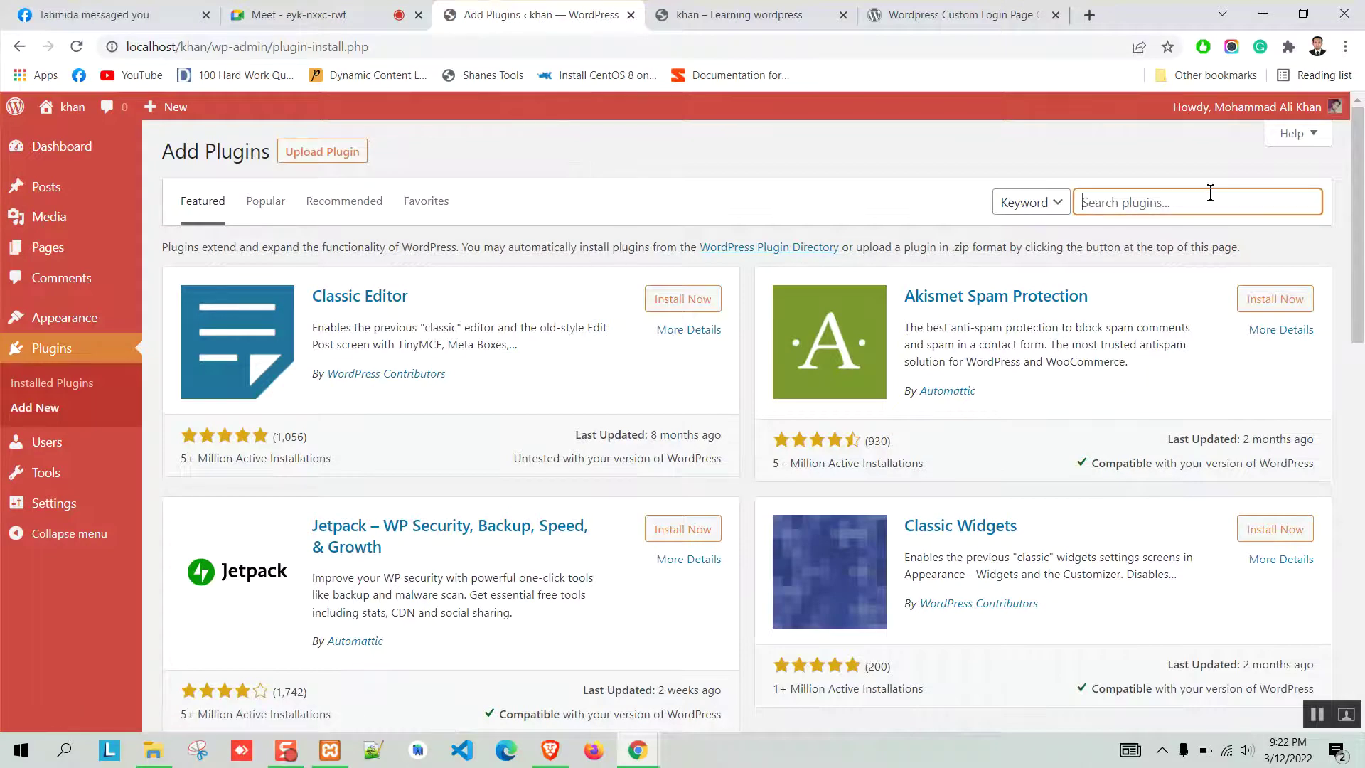
{"action": "type", "text": "login page"}
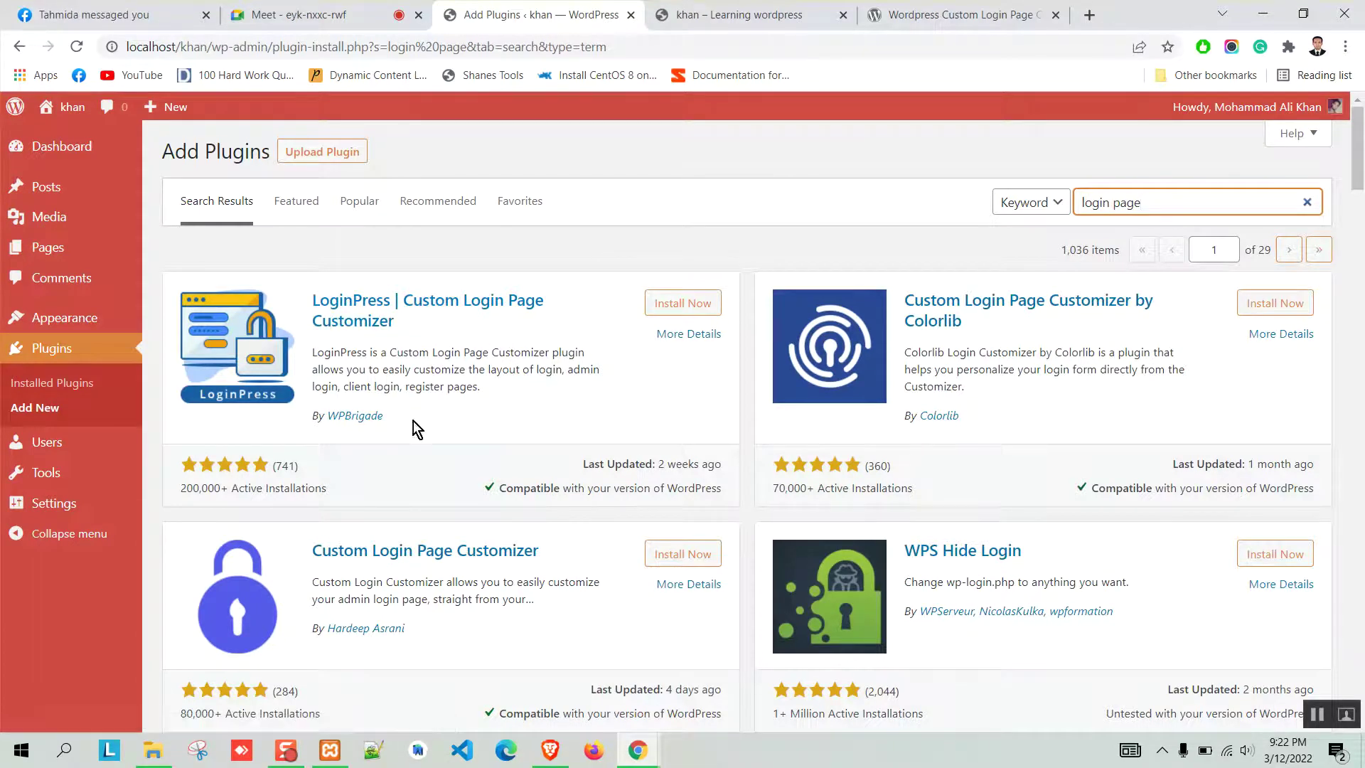
{"action": "left_click_drag", "start_coordinate": [497, 488], "coordinate": [727, 493]}
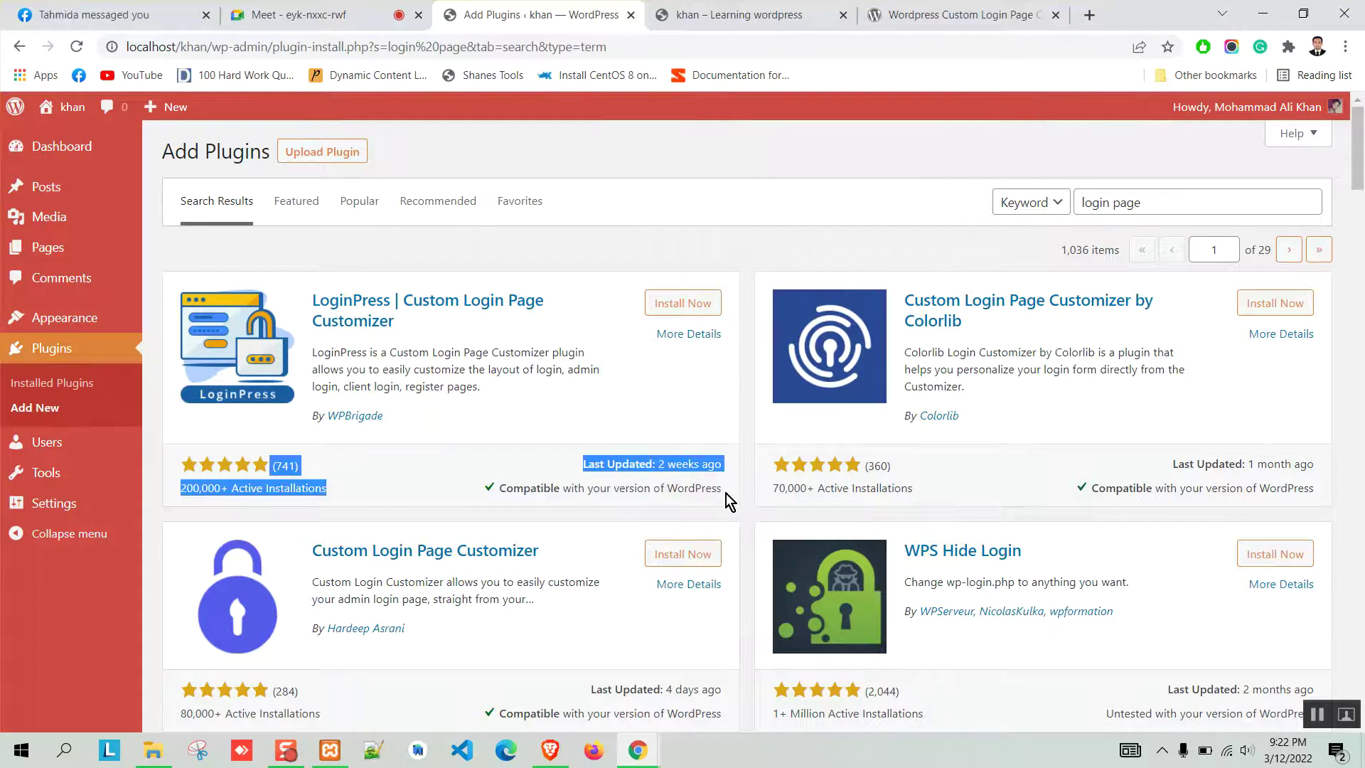
{"action": "left_click", "coordinate": [638, 480]}
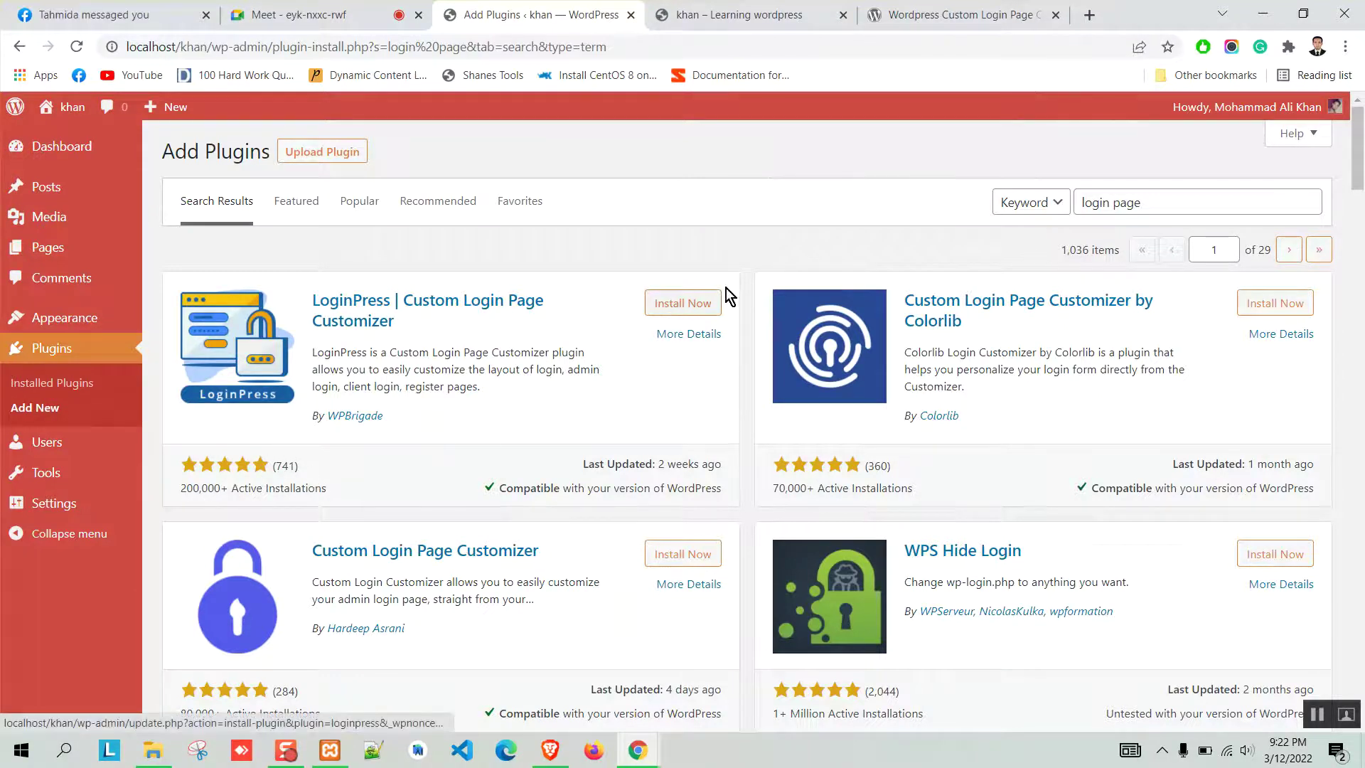
{"action": "left_click_drag", "start_coordinate": [404, 330], "coordinate": [312, 302]}
{"action": "right_click", "coordinate": [331, 304]}
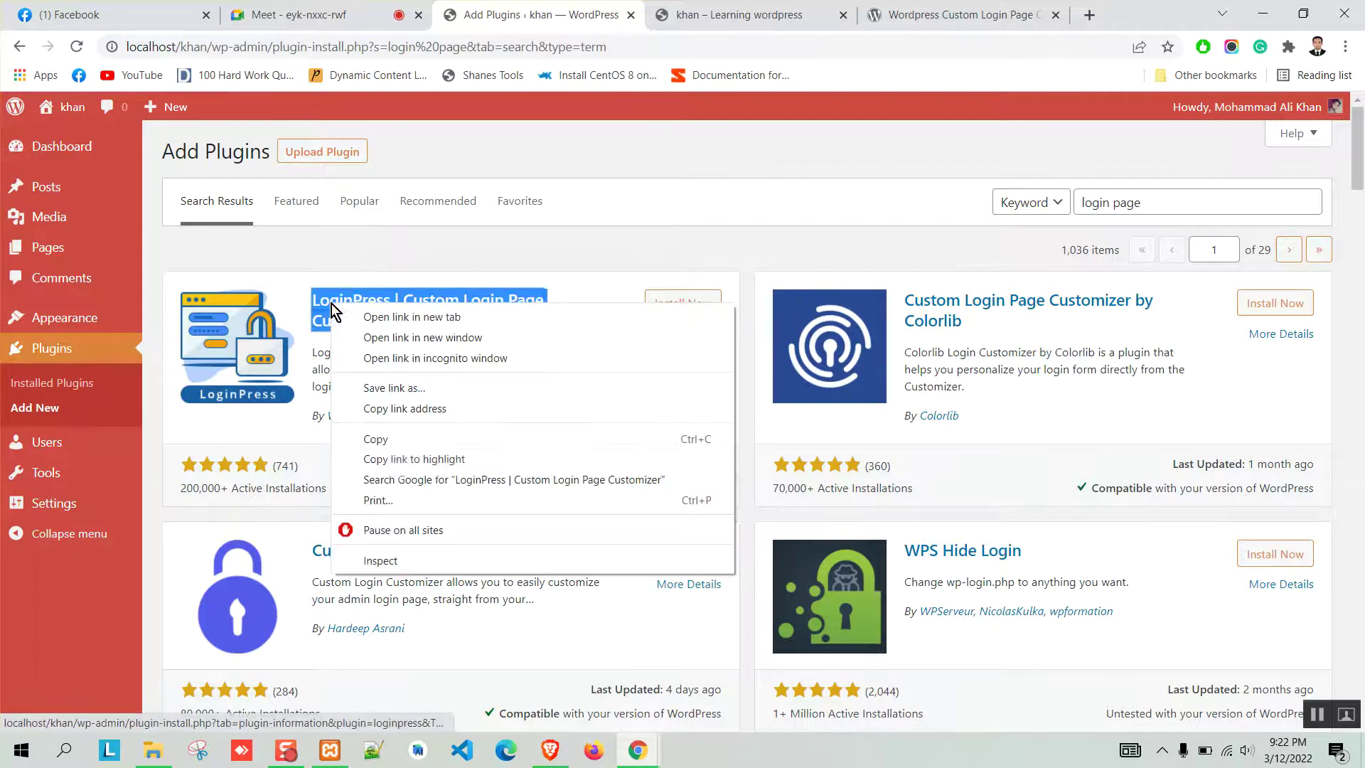
Copy the LoginPress title and search for it in WordPress.org's plugin directory.
{"action": "left_click", "coordinate": [375, 439]}
{"action": "left_click", "coordinate": [967, 15]}
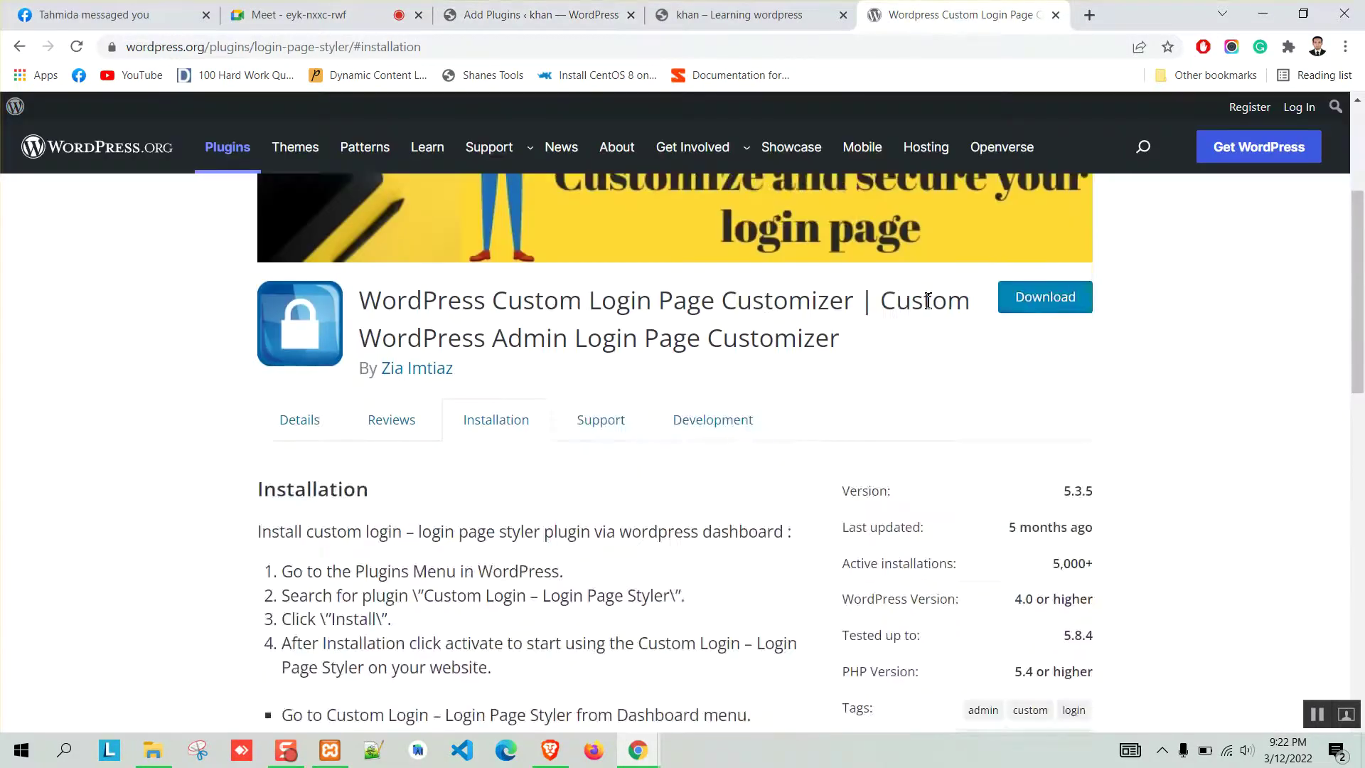
{"action": "scroll", "coordinate": [928, 301], "scroll_direction": "up", "scroll_amount": 10}
{"action": "left_click", "coordinate": [959, 204]}
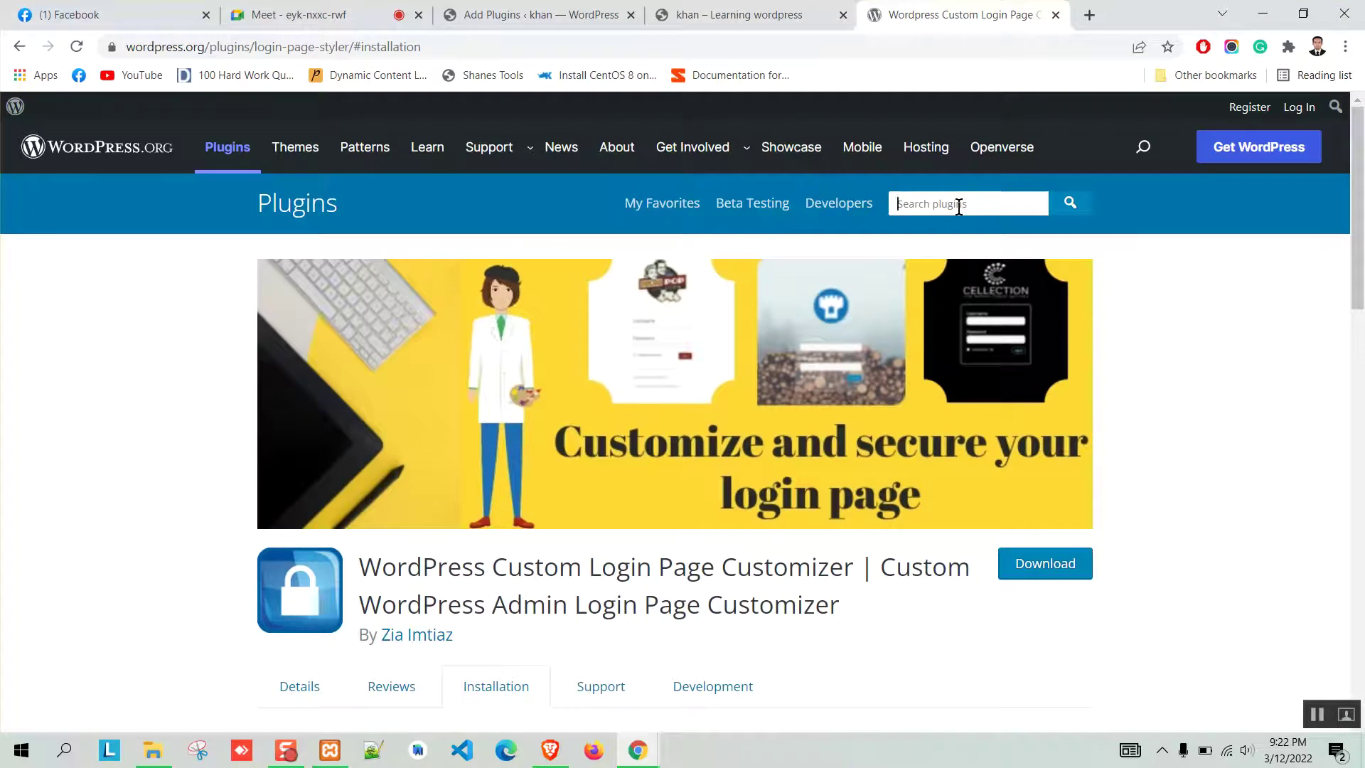
{"action": "key", "text": "ctrl+v"}
{"action": "key", "text": "Return"}
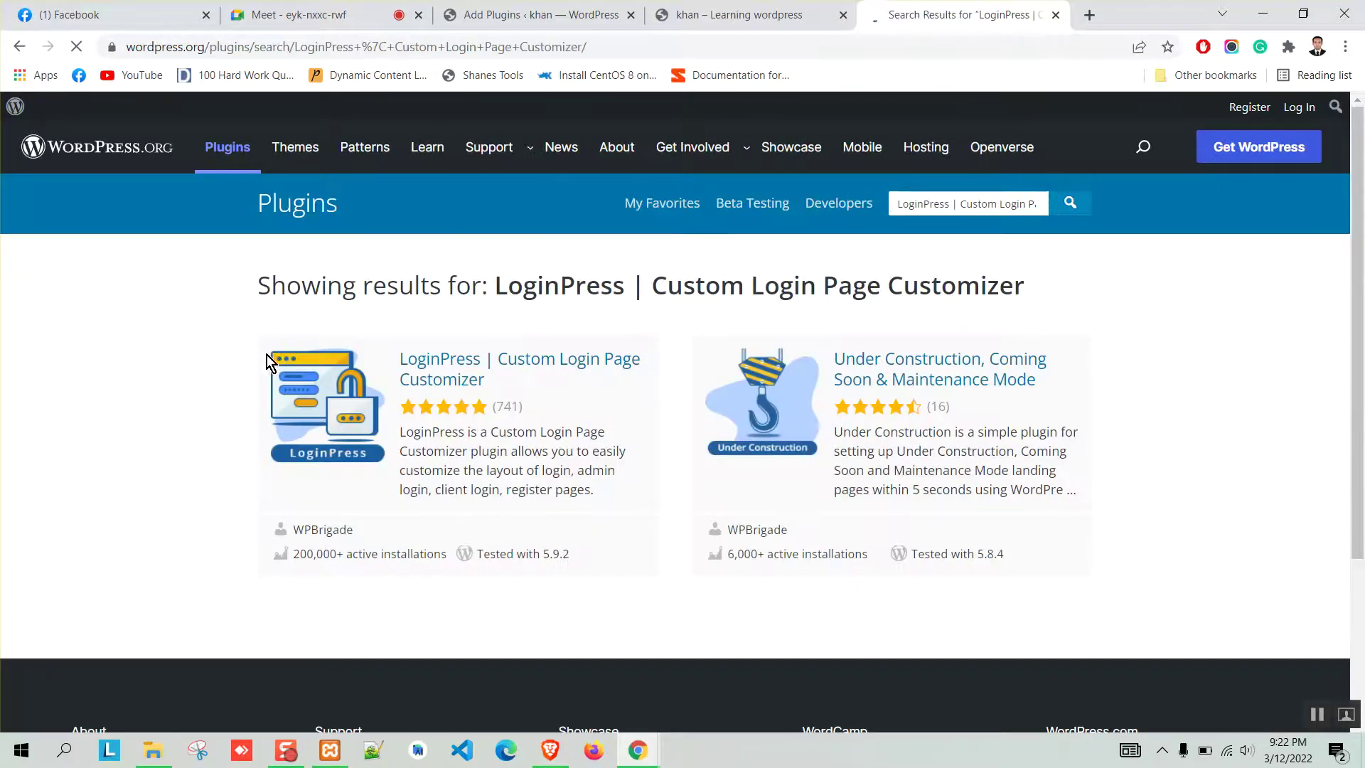
Download loginpress.1.5.13.zip from the LoginPress page, then open the site's wp-content folder.
{"action": "left_click", "coordinate": [455, 379]}
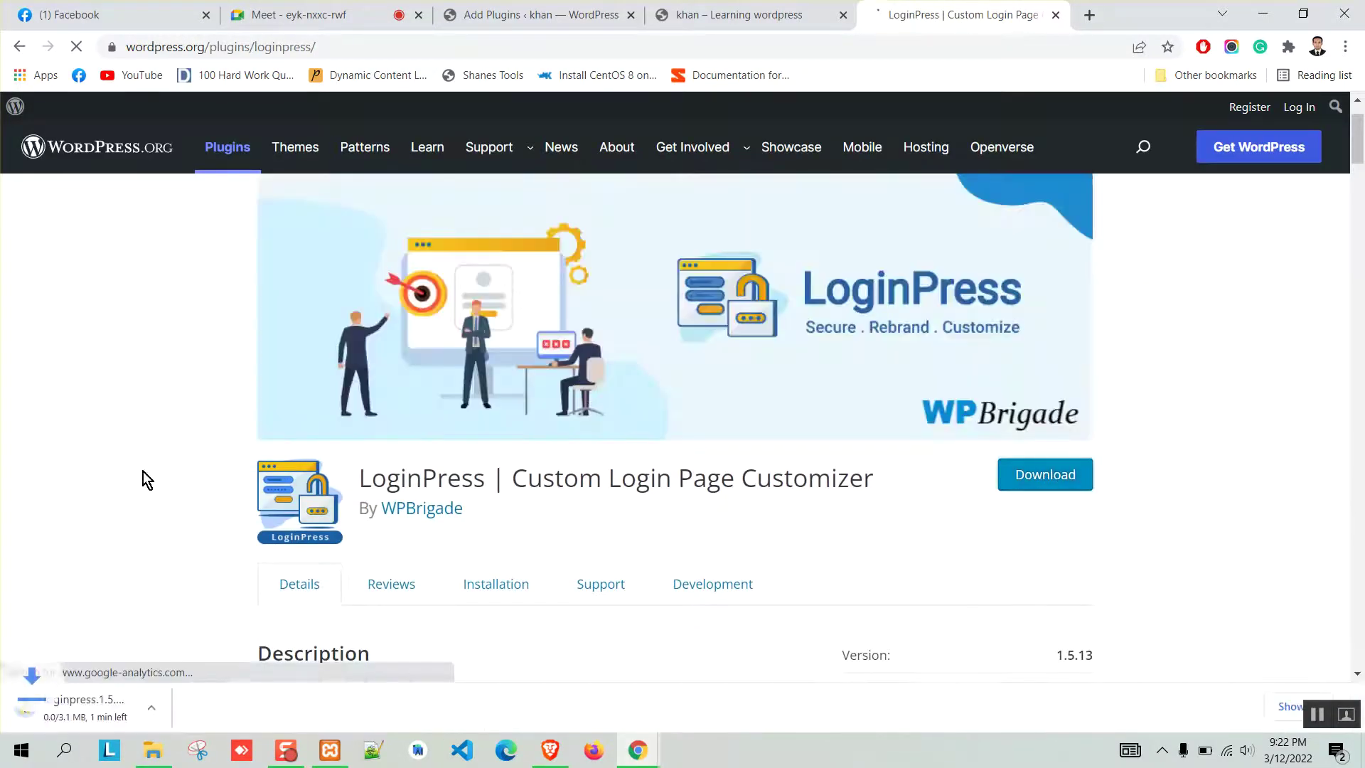
{"action": "left_click", "coordinate": [1265, 708]}
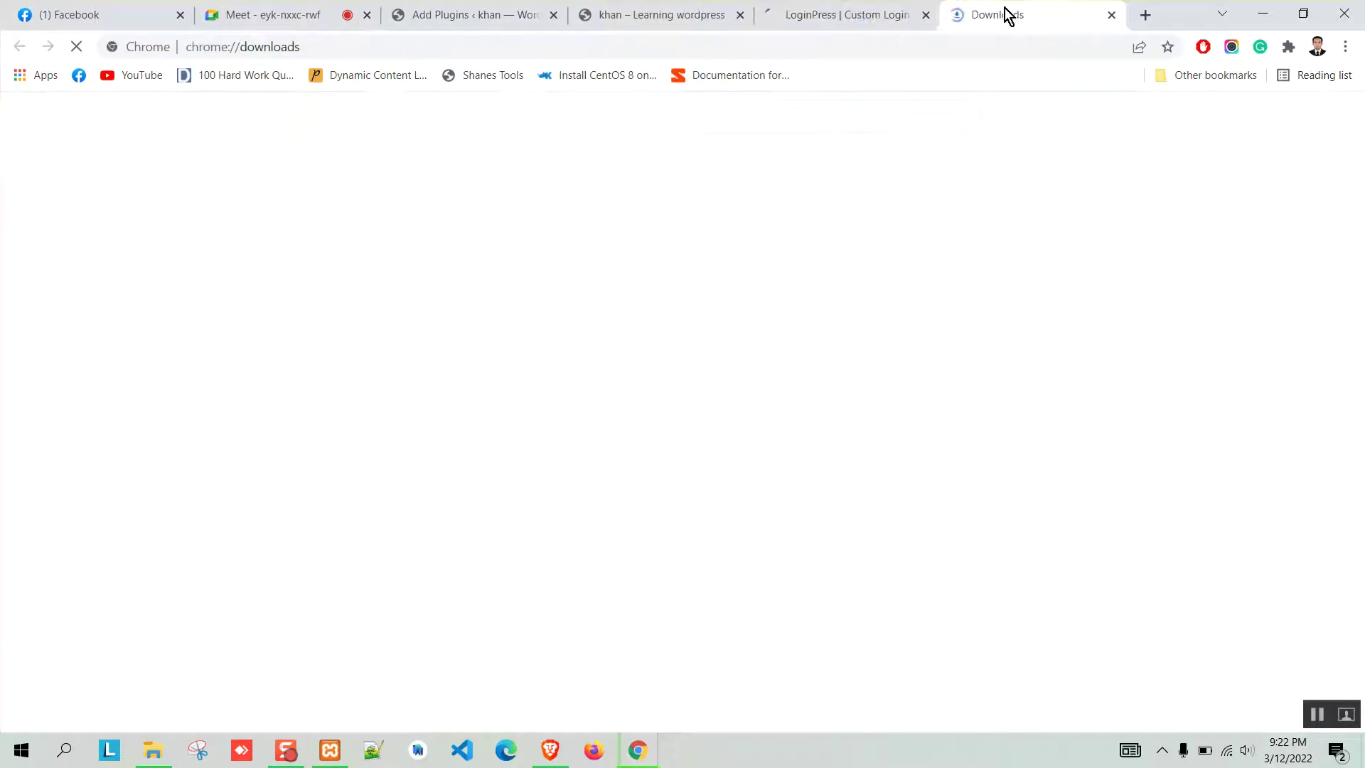
{"action": "left_click", "coordinate": [926, 15]}
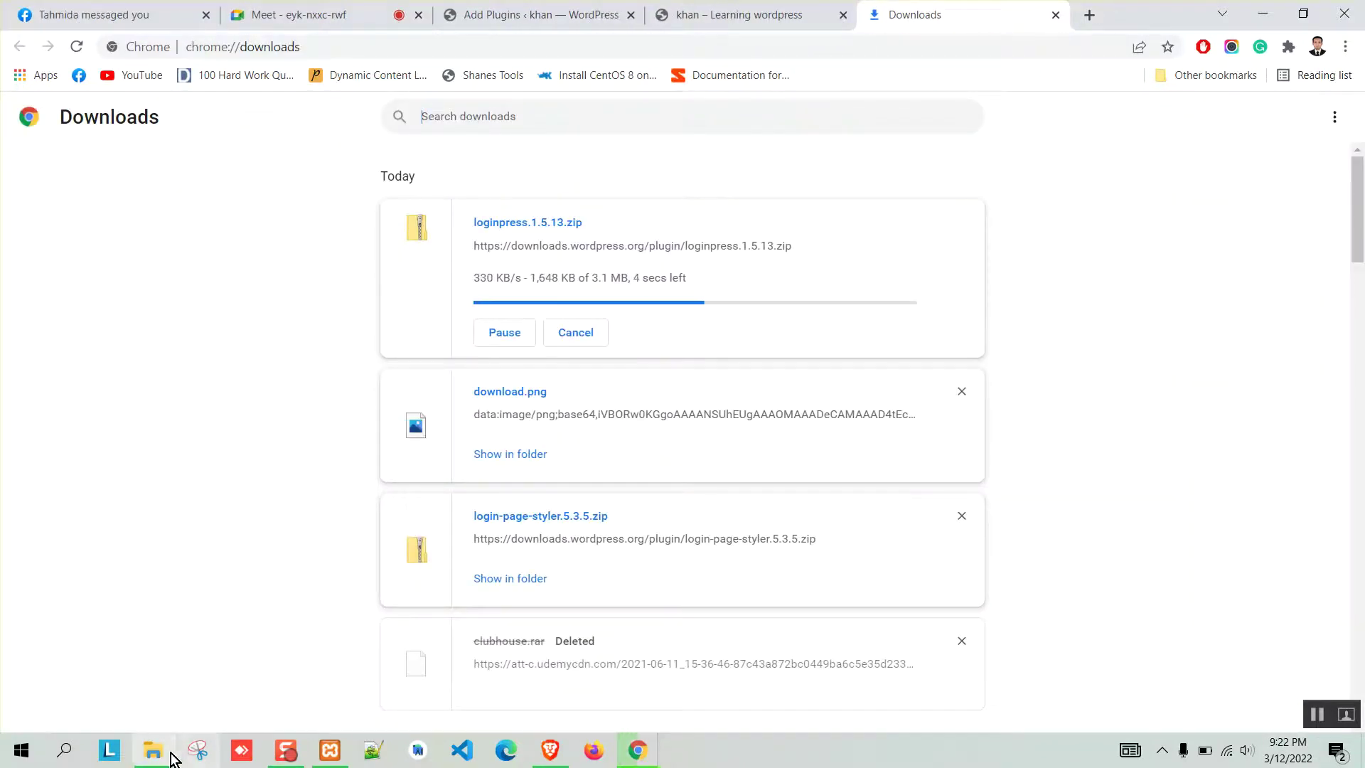
{"action": "left_click", "coordinate": [169, 748]}
{"action": "double_click", "coordinate": [214, 142]}
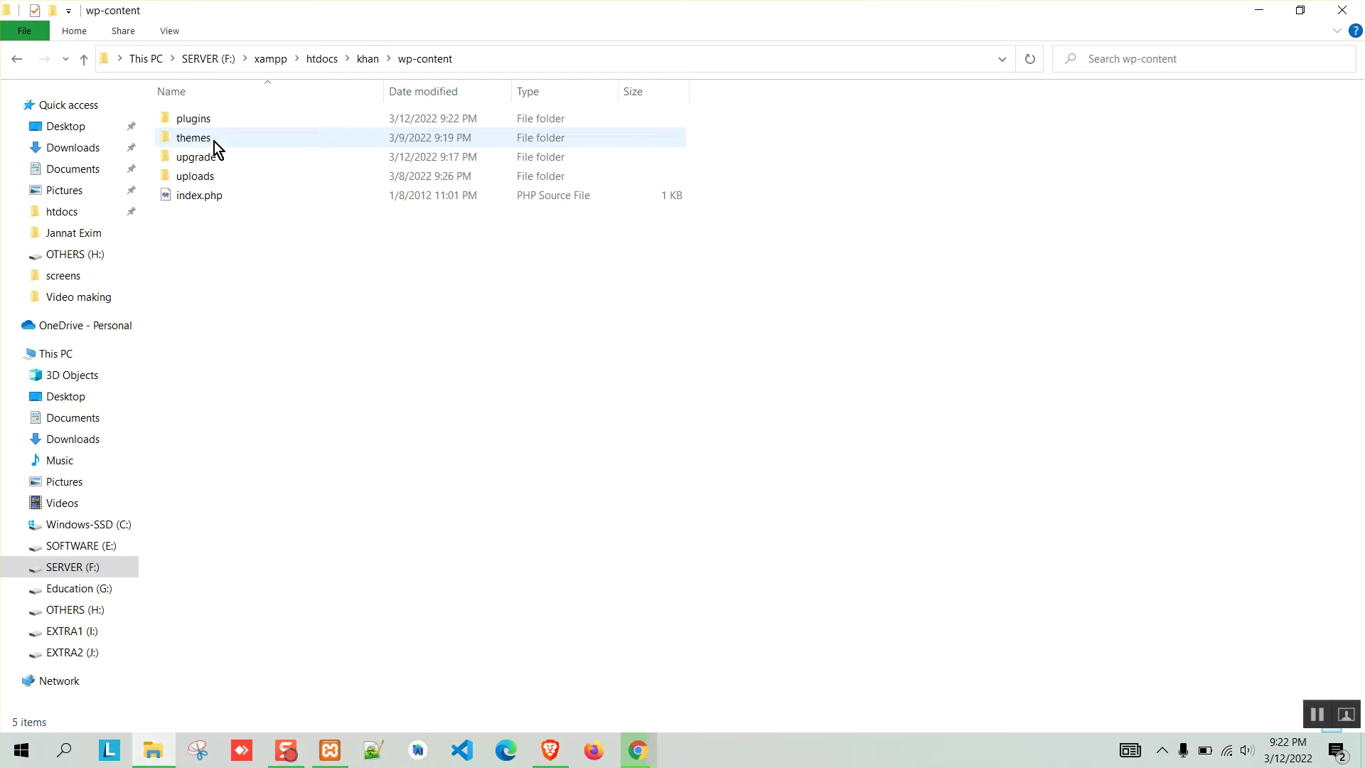
Check that the plugins folder holds only index.php, then close Chrome's Downloads tab.
{"action": "double_click", "coordinate": [198, 125]}
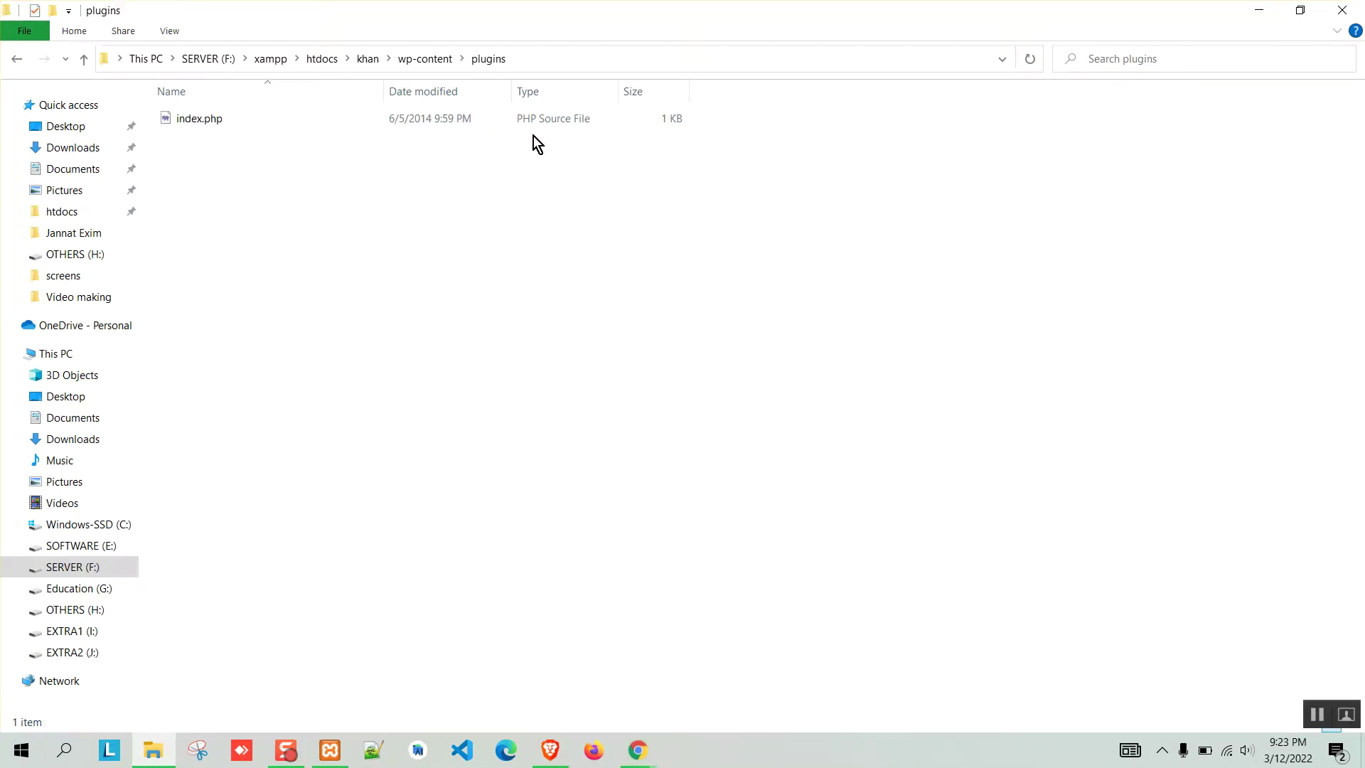
{"action": "left_click", "coordinate": [366, 59]}
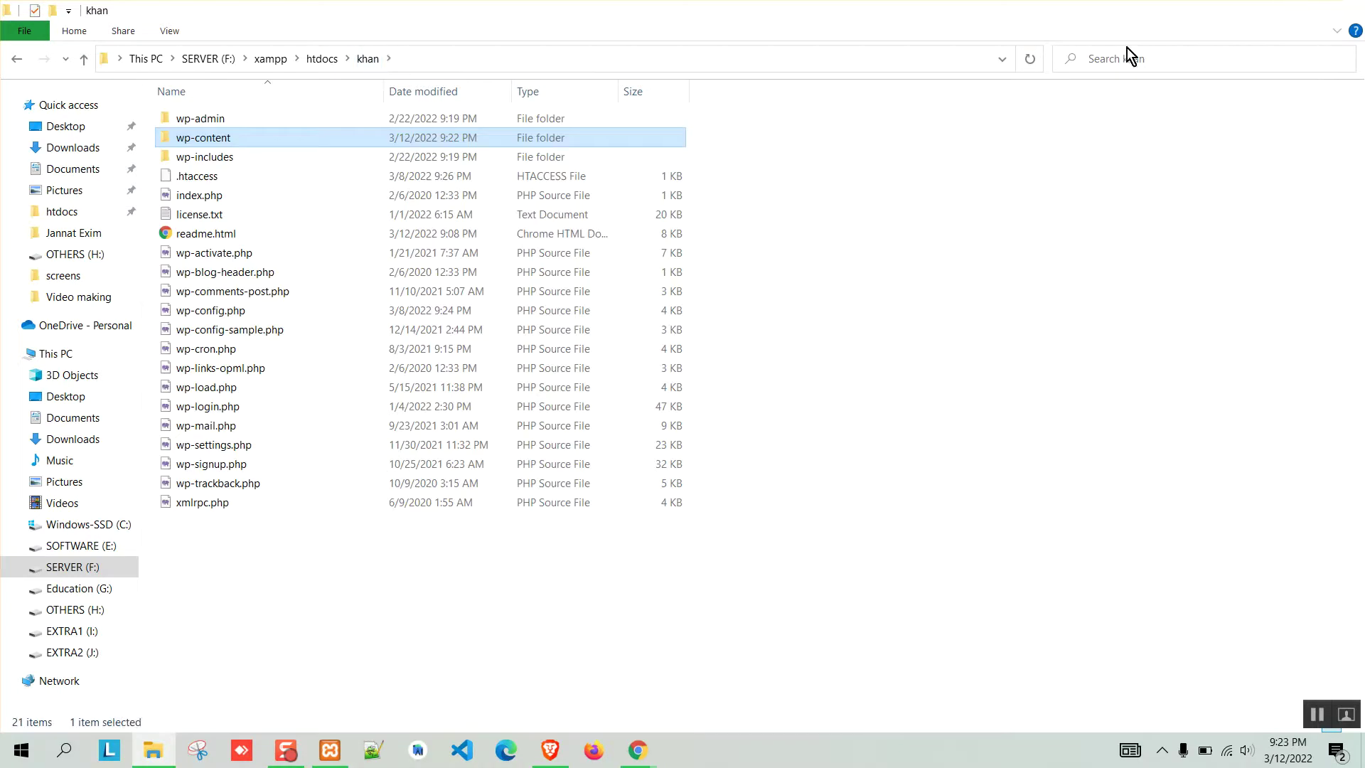
{"action": "key", "text": "alt+Tab"}
{"action": "left_click", "coordinate": [1055, 14]}
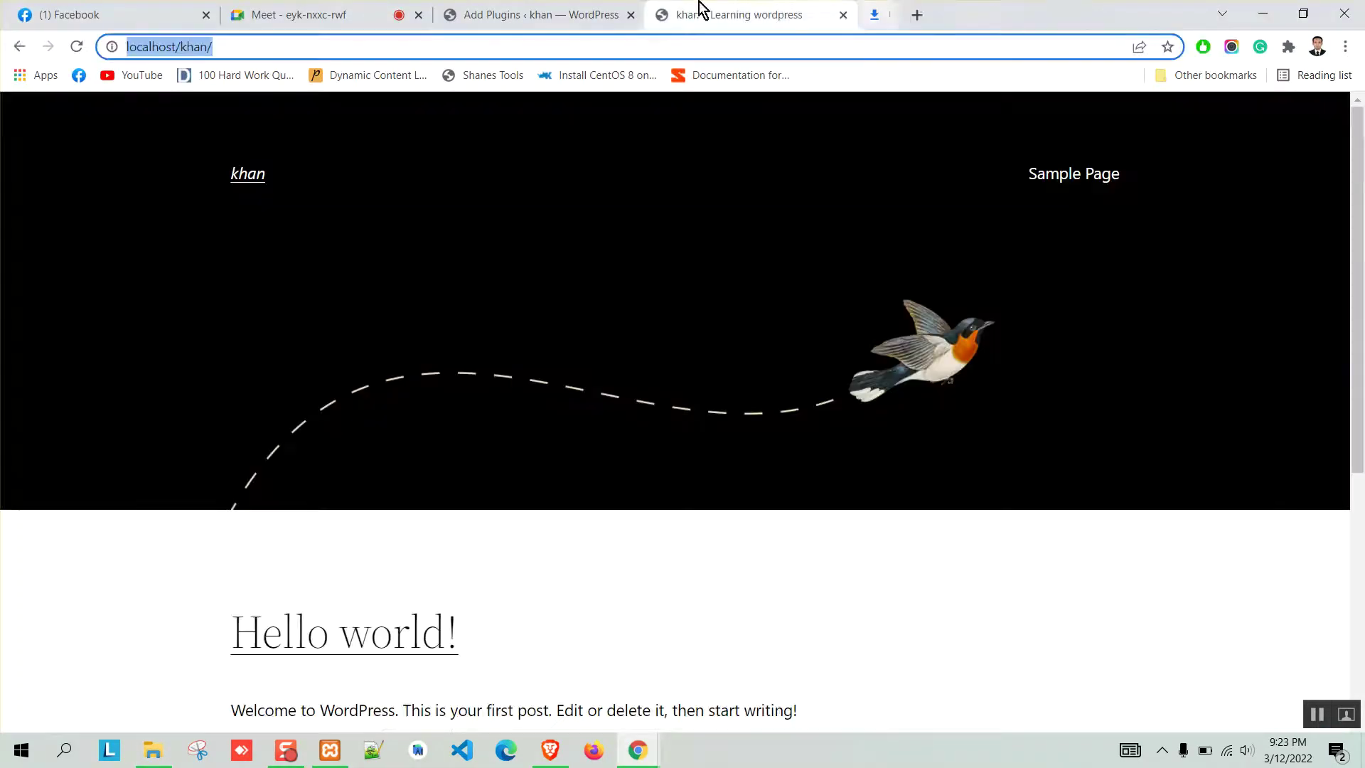
Upload loginpress.1.5.13.zip through Upload Plugin, install it and activate LoginPress.
{"action": "left_click", "coordinate": [540, 14]}
{"action": "left_click", "coordinate": [329, 156]}
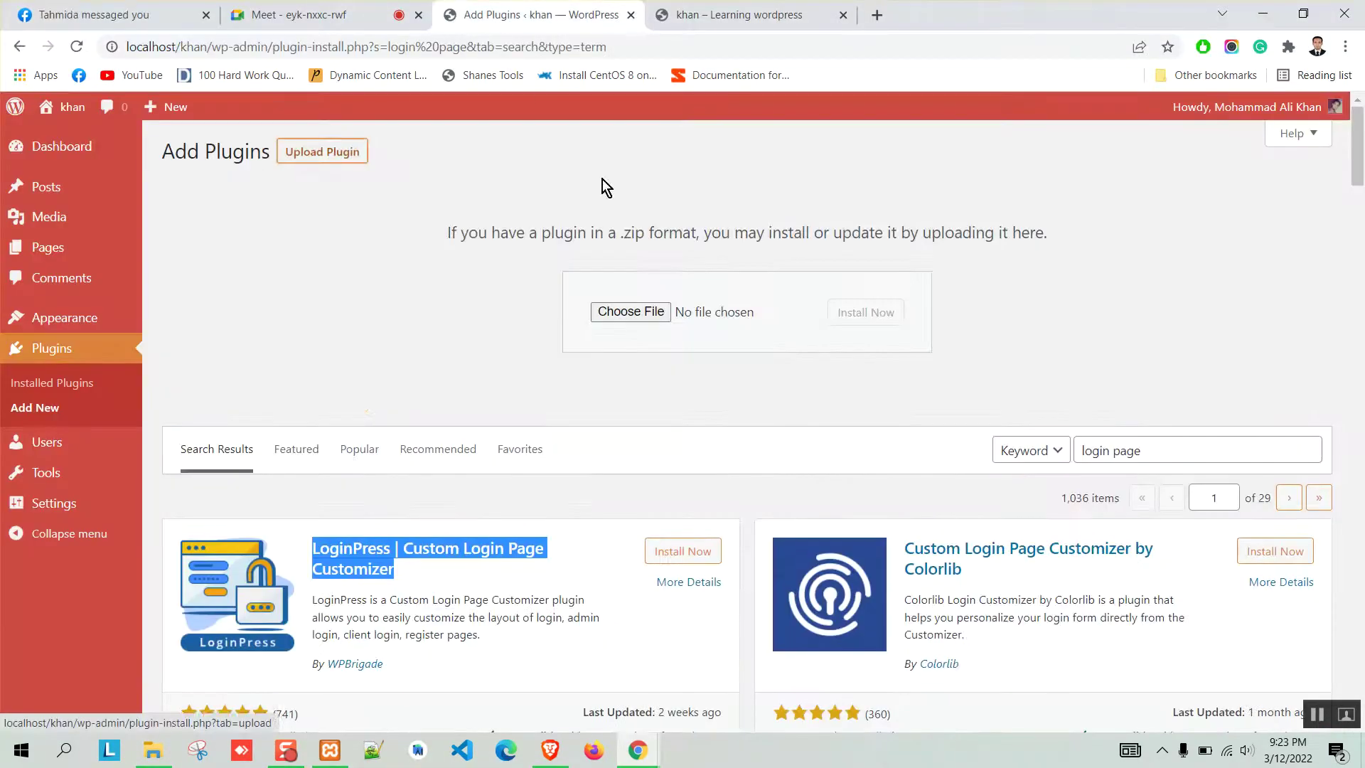
{"action": "left_click", "coordinate": [630, 313]}
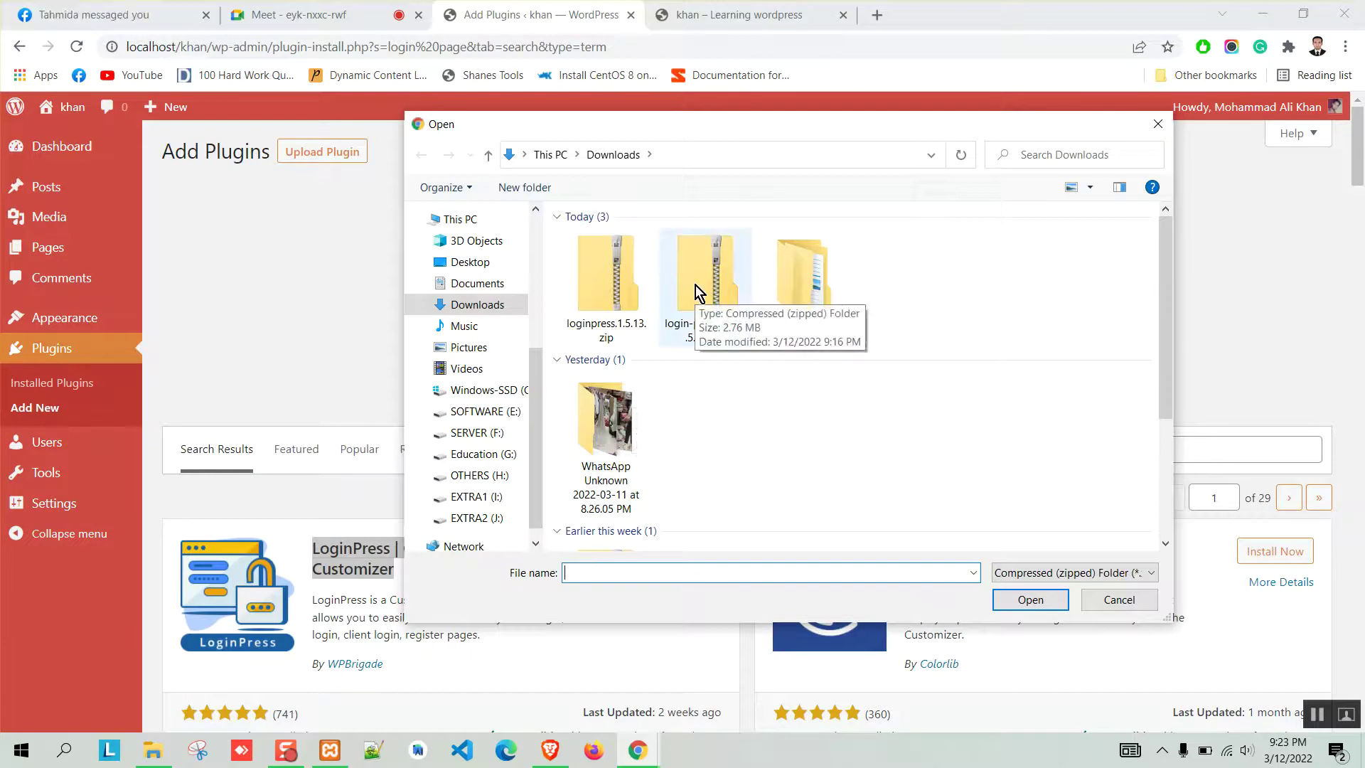
{"action": "left_click", "coordinate": [621, 289]}
{"action": "left_click", "coordinate": [1052, 600]}
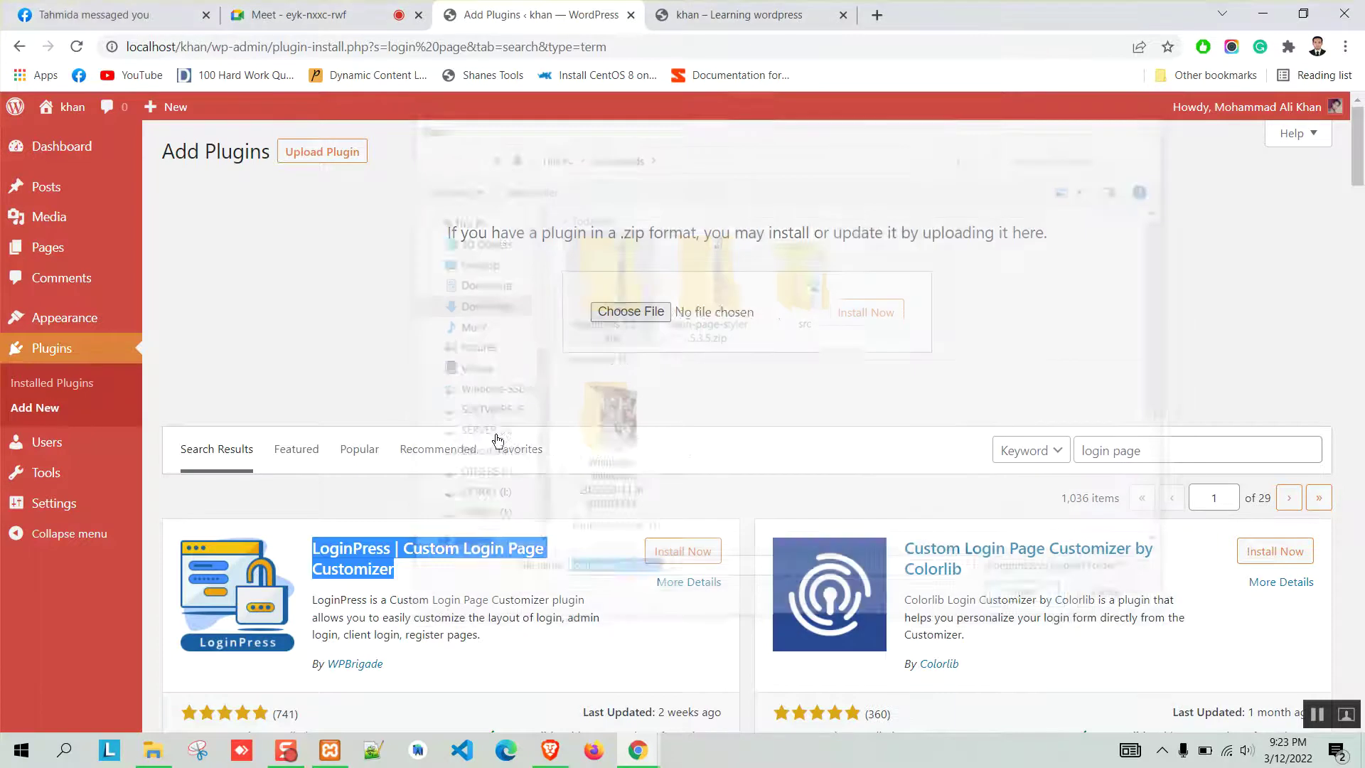
{"action": "left_click", "coordinate": [879, 314]}
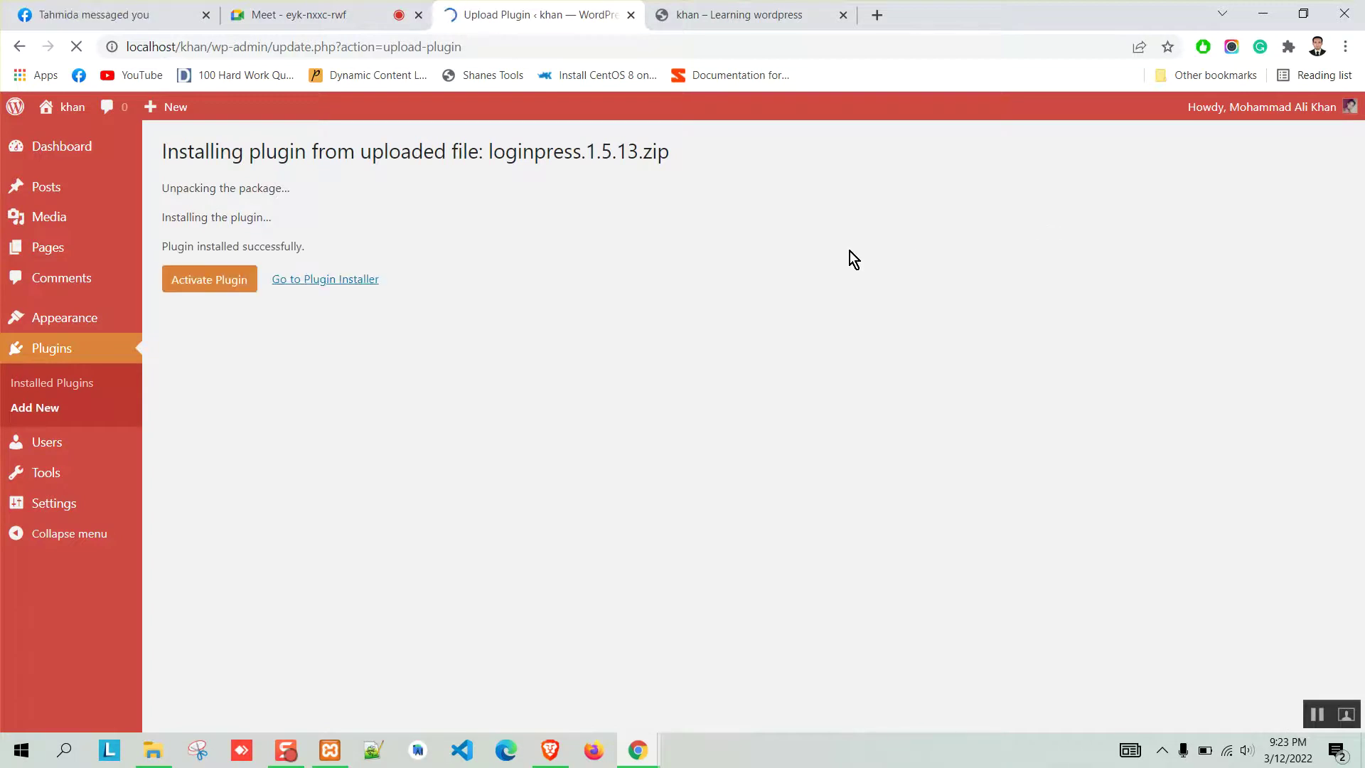
{"action": "left_click", "coordinate": [201, 281]}
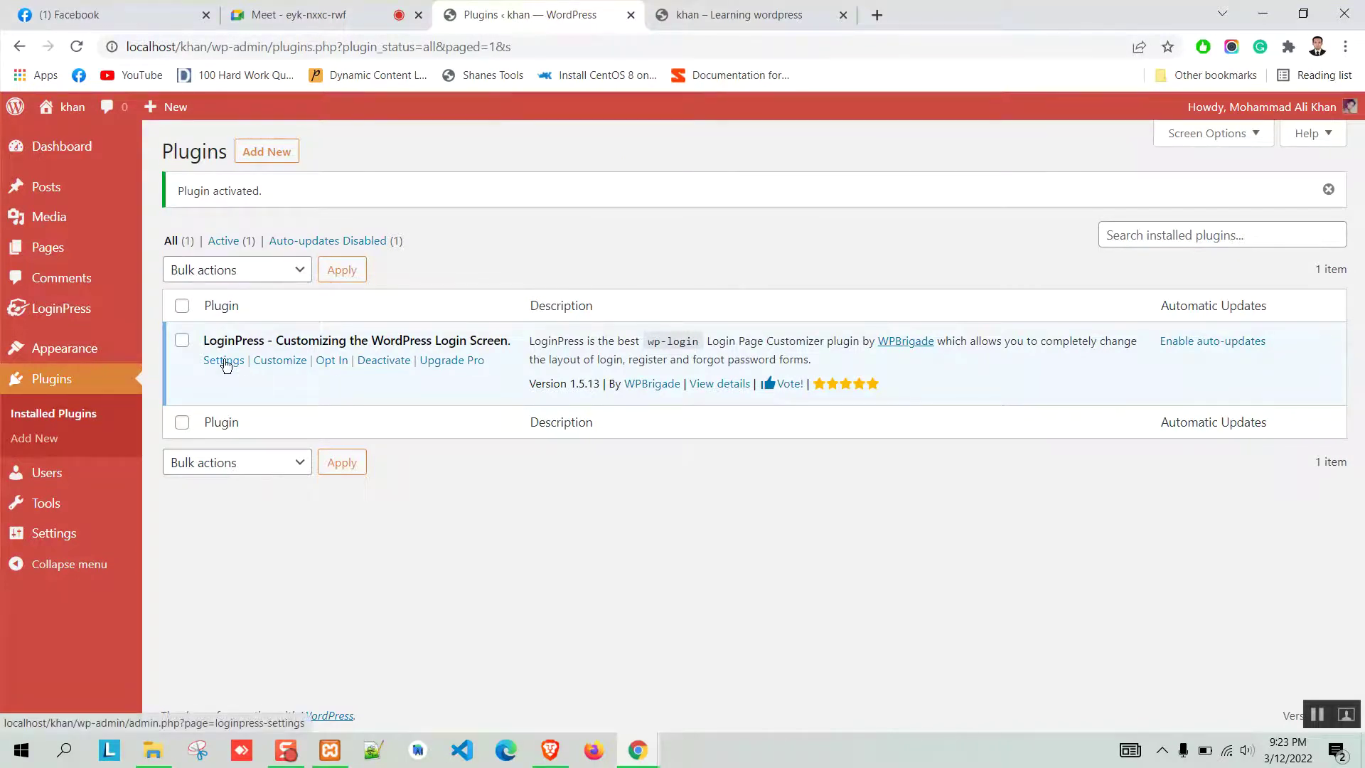
Go to LoginPress > Settings and accept the opt-in with Allow and Continue.
{"action": "mouse_move", "coordinate": [46, 308]}
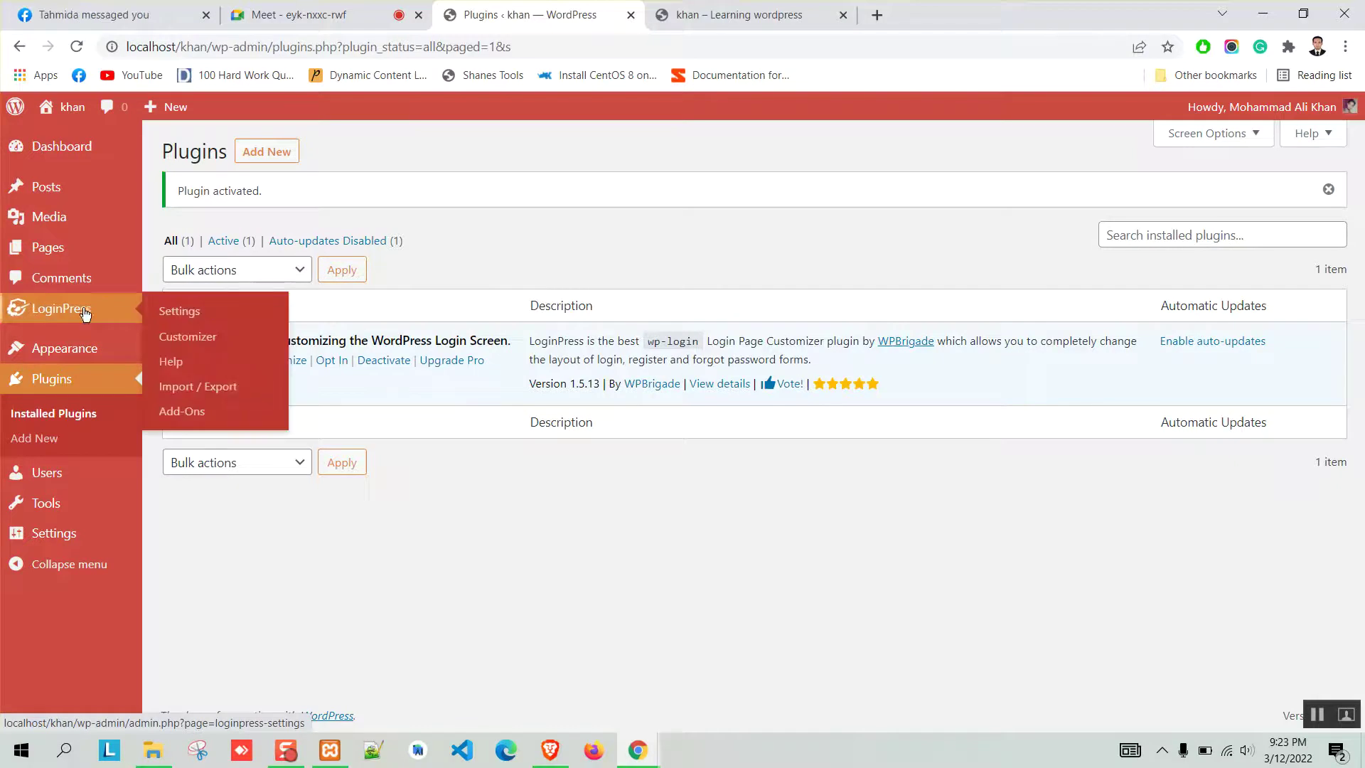
{"action": "left_click", "coordinate": [171, 313]}
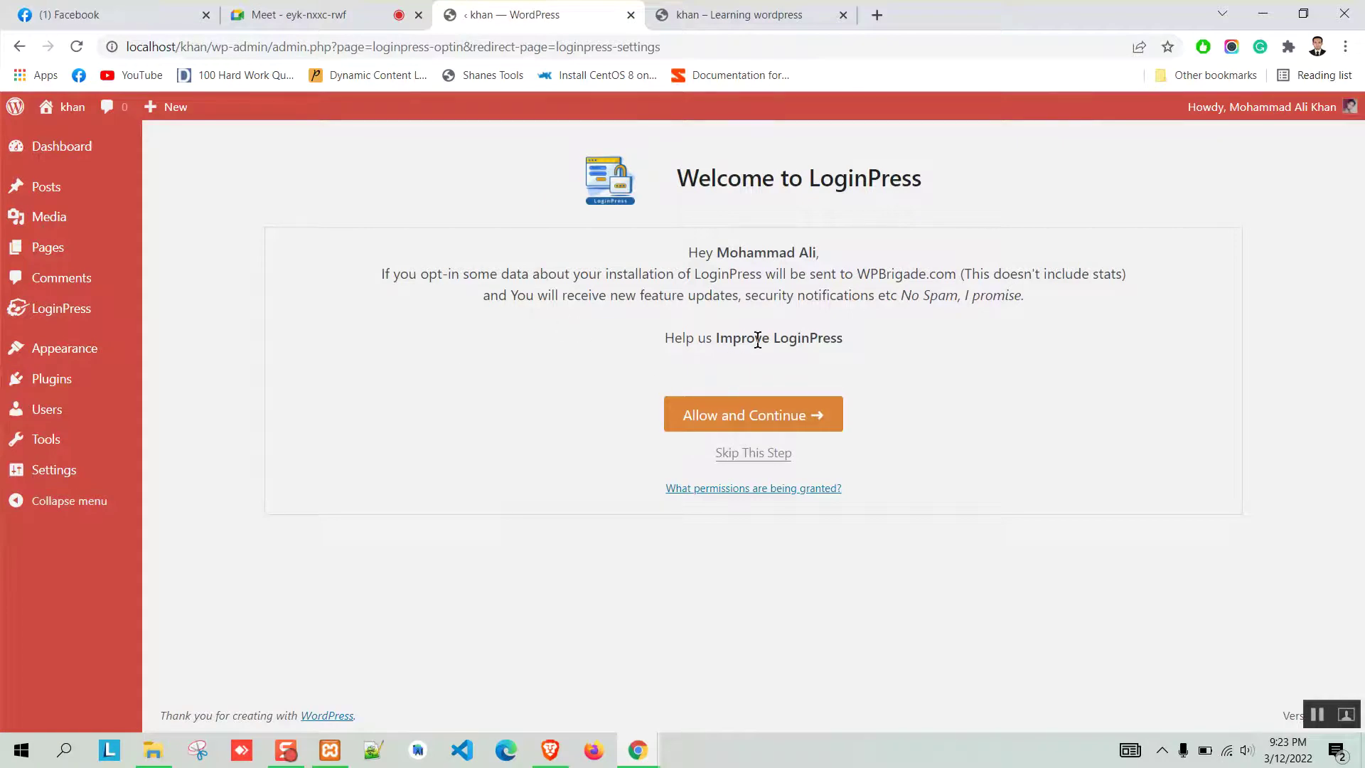
{"action": "left_click", "coordinate": [711, 426]}
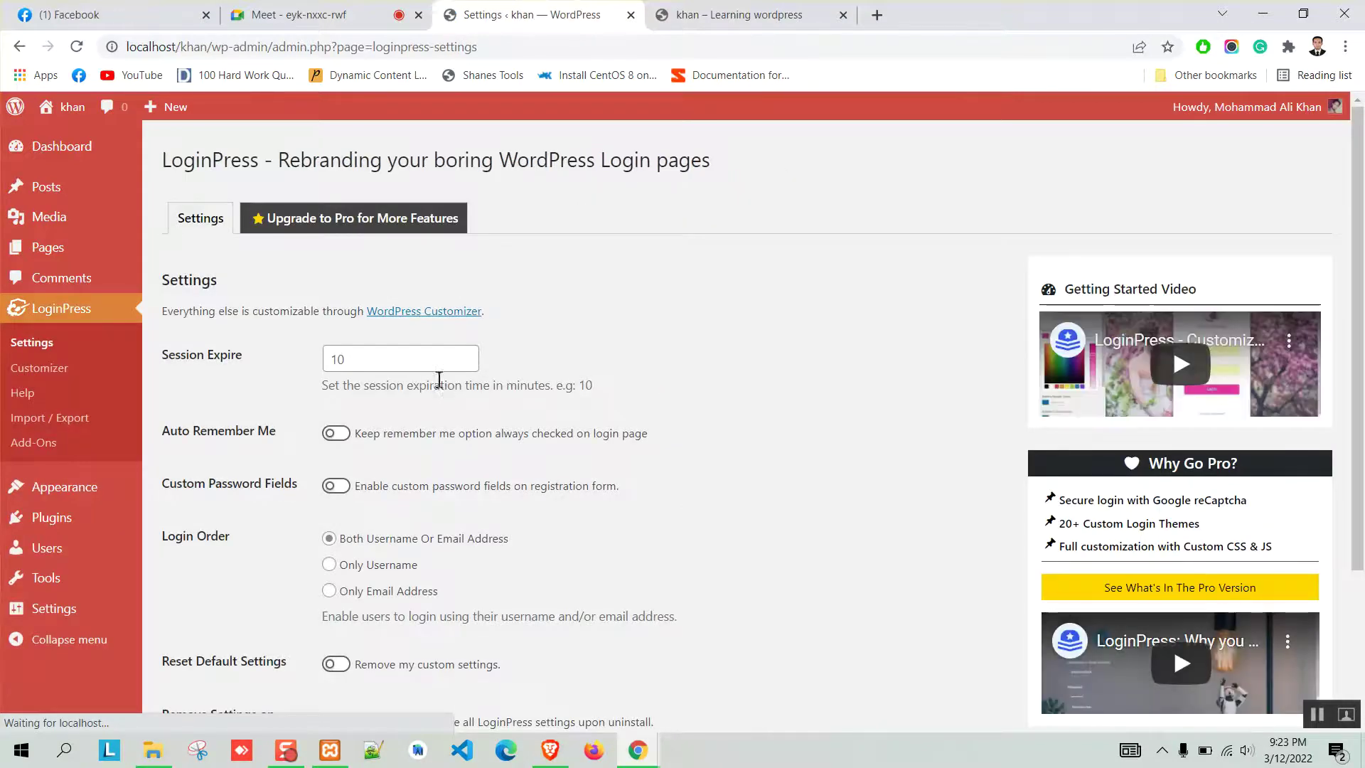
Review the LoginPress settings and check the current login page in the Brave browser.
{"action": "scroll", "coordinate": [910, 327], "scroll_direction": "down", "scroll_amount": 3}
{"action": "scroll", "coordinate": [819, 427], "scroll_direction": "up", "scroll_amount": 3}
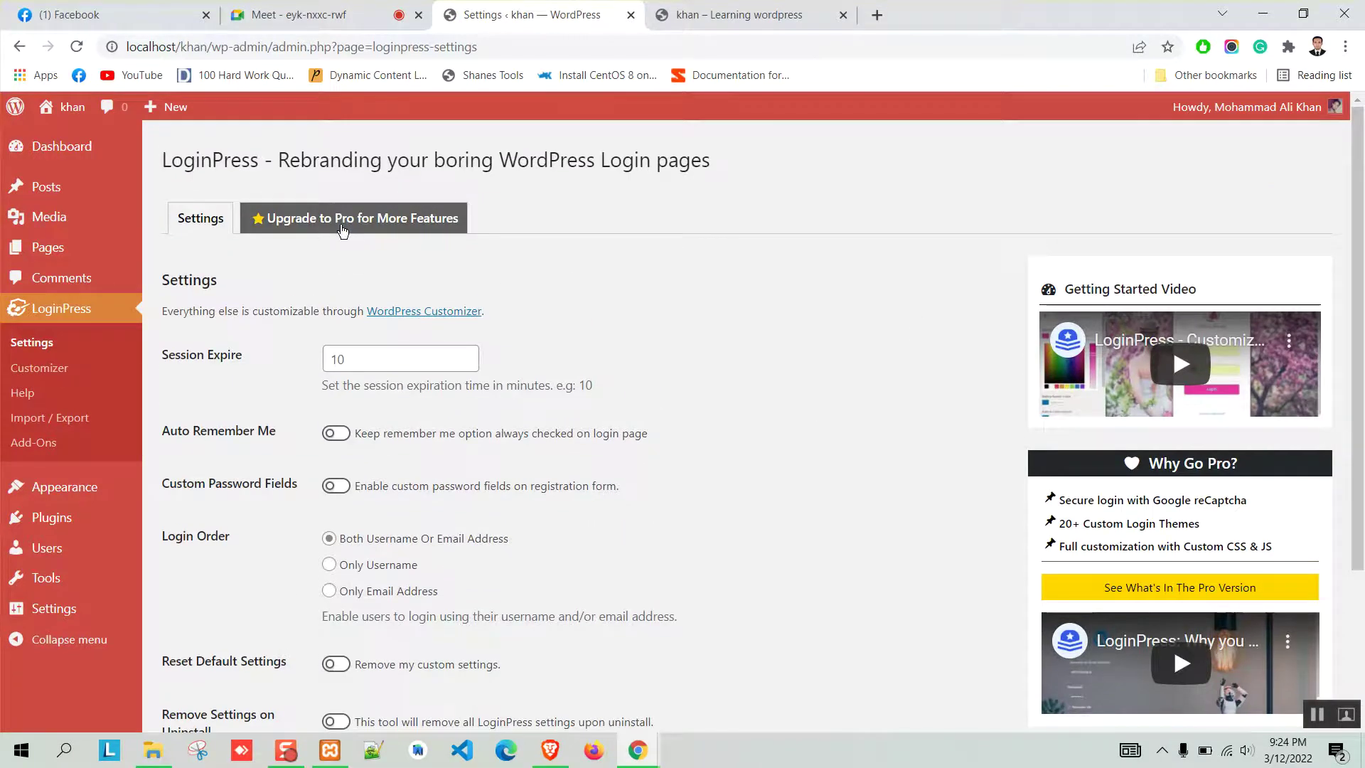
{"action": "scroll", "coordinate": [643, 360], "scroll_direction": "down", "scroll_amount": 1}
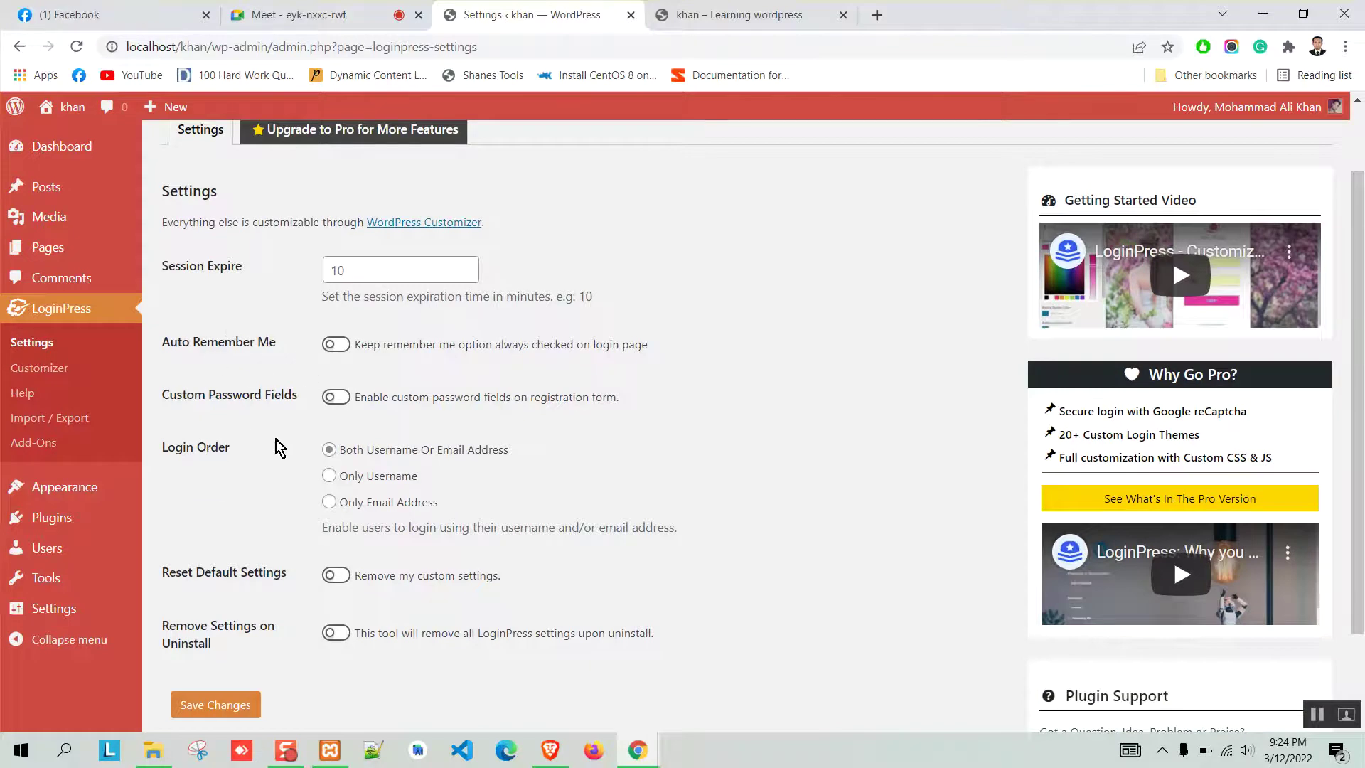
{"action": "scroll", "coordinate": [279, 517], "scroll_direction": "down", "scroll_amount": 1}
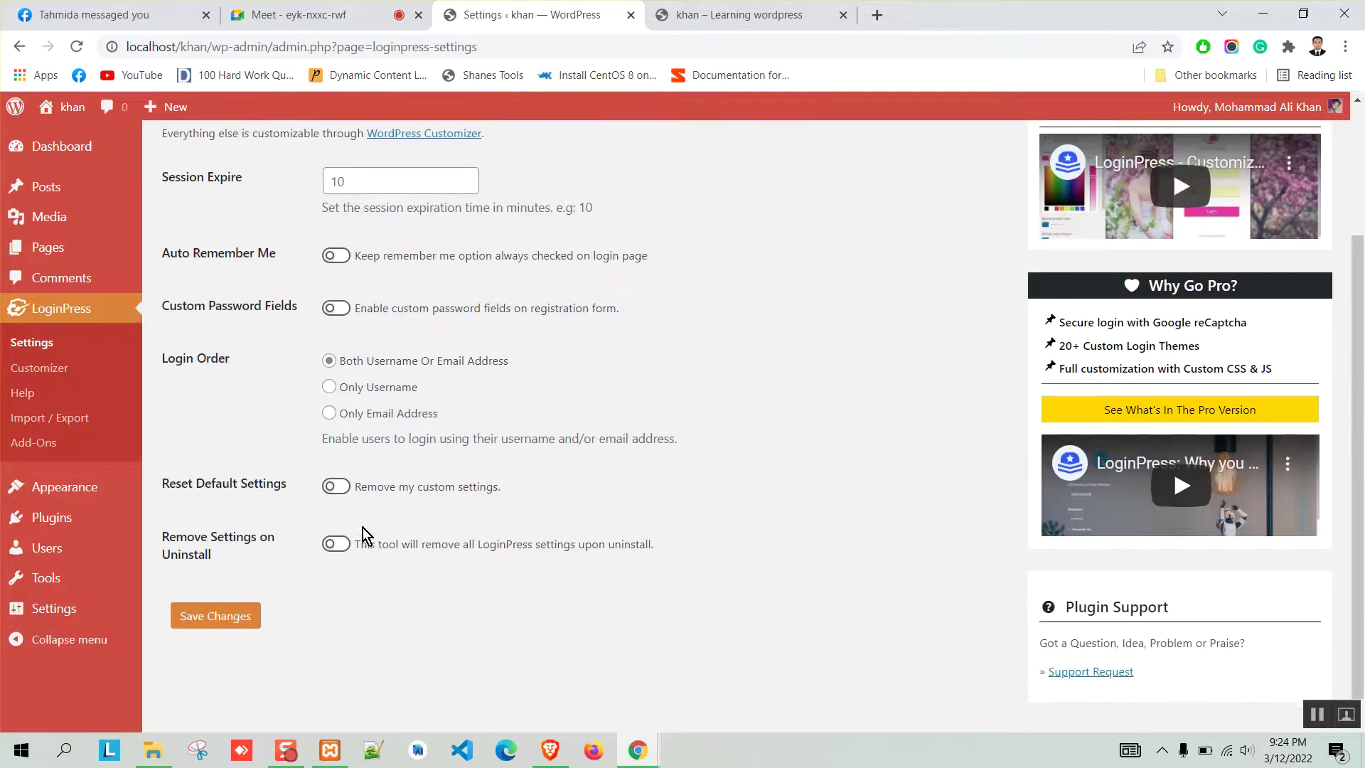
{"action": "scroll", "coordinate": [320, 543], "scroll_direction": "up", "scroll_amount": 2}
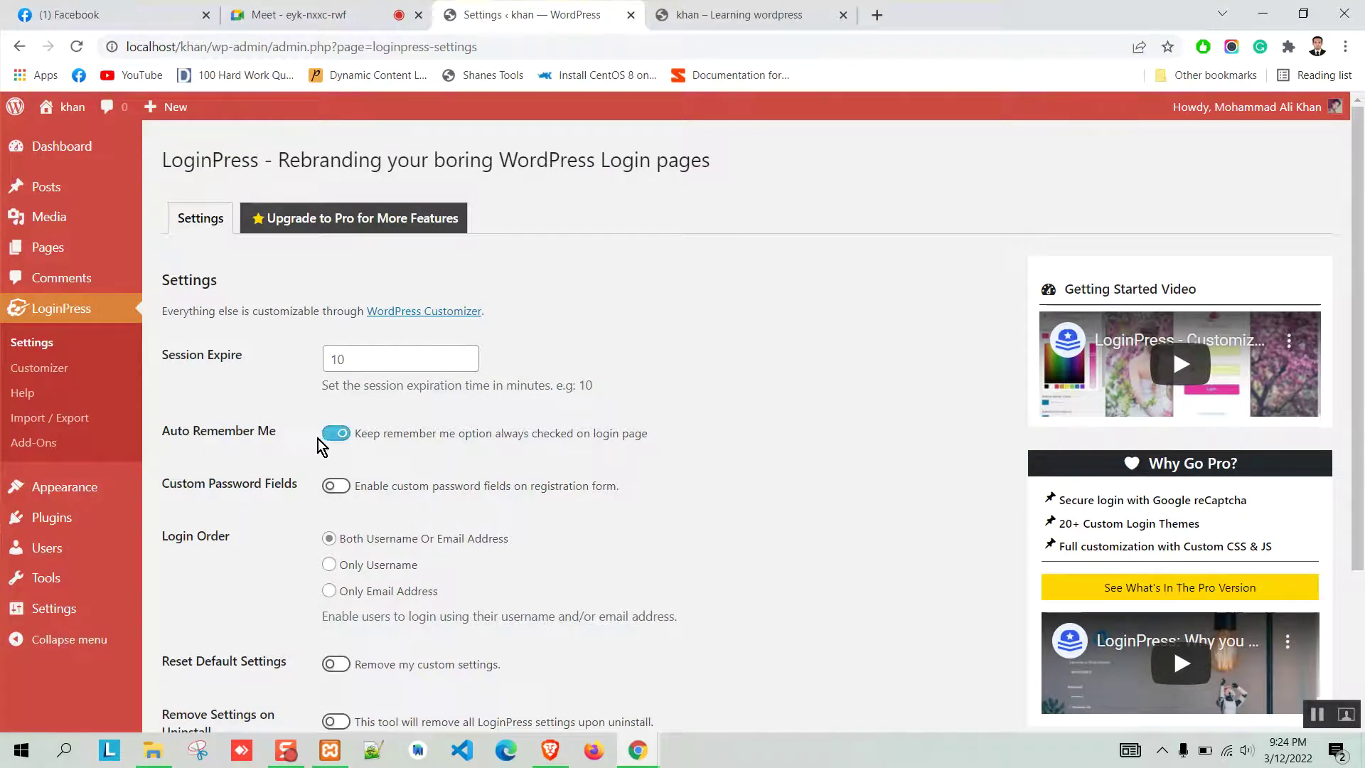
{"action": "left_click", "coordinate": [550, 750]}
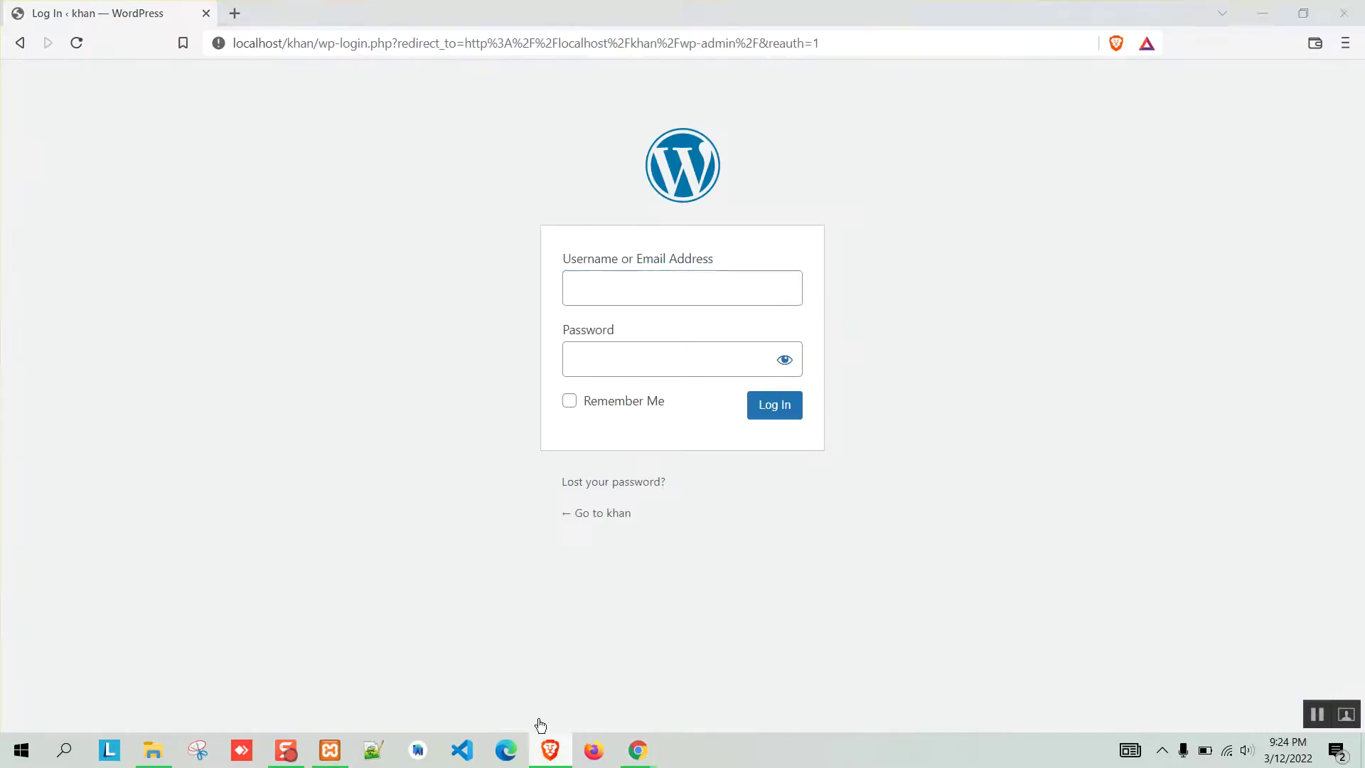
{"action": "left_click", "coordinate": [550, 750]}
{"action": "scroll", "coordinate": [258, 439], "scroll_direction": "down", "scroll_amount": 1}
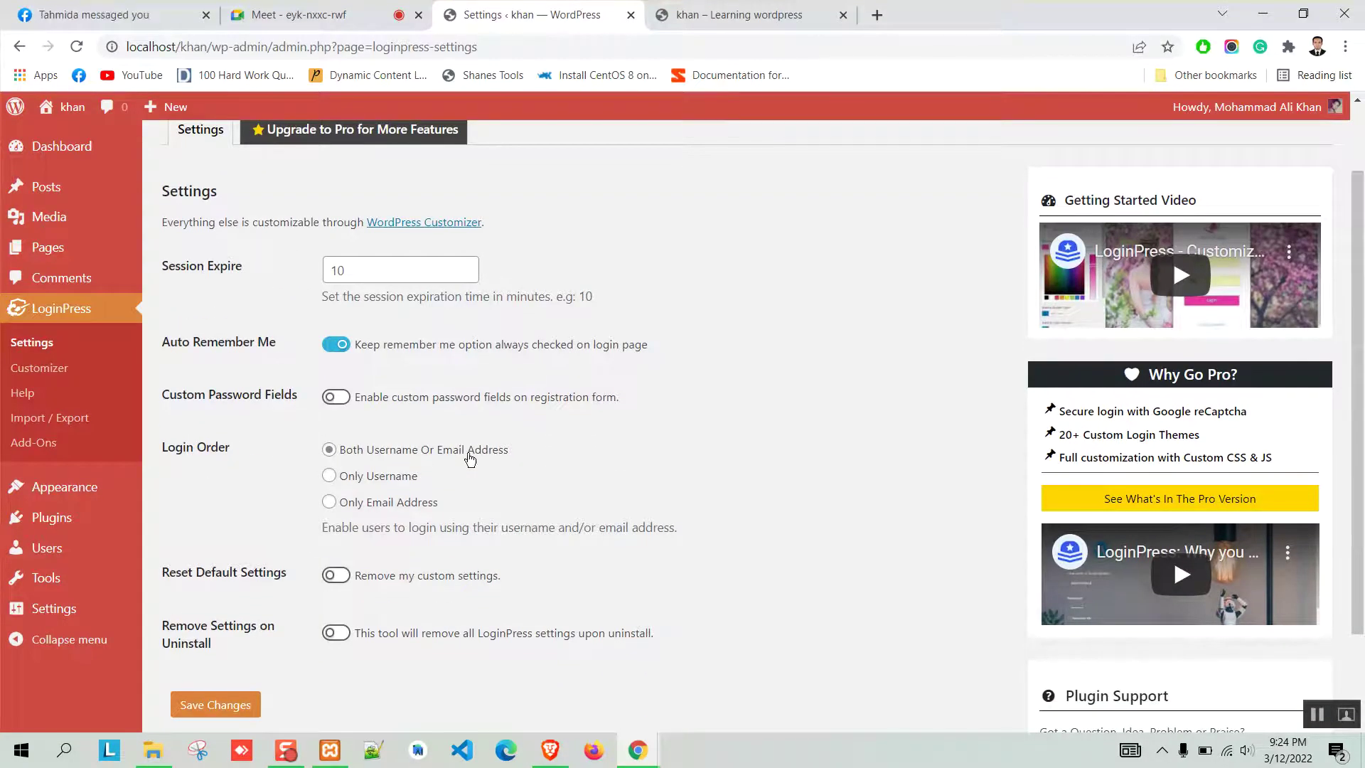
{"action": "scroll", "coordinate": [260, 443], "scroll_direction": "down", "scroll_amount": 1}
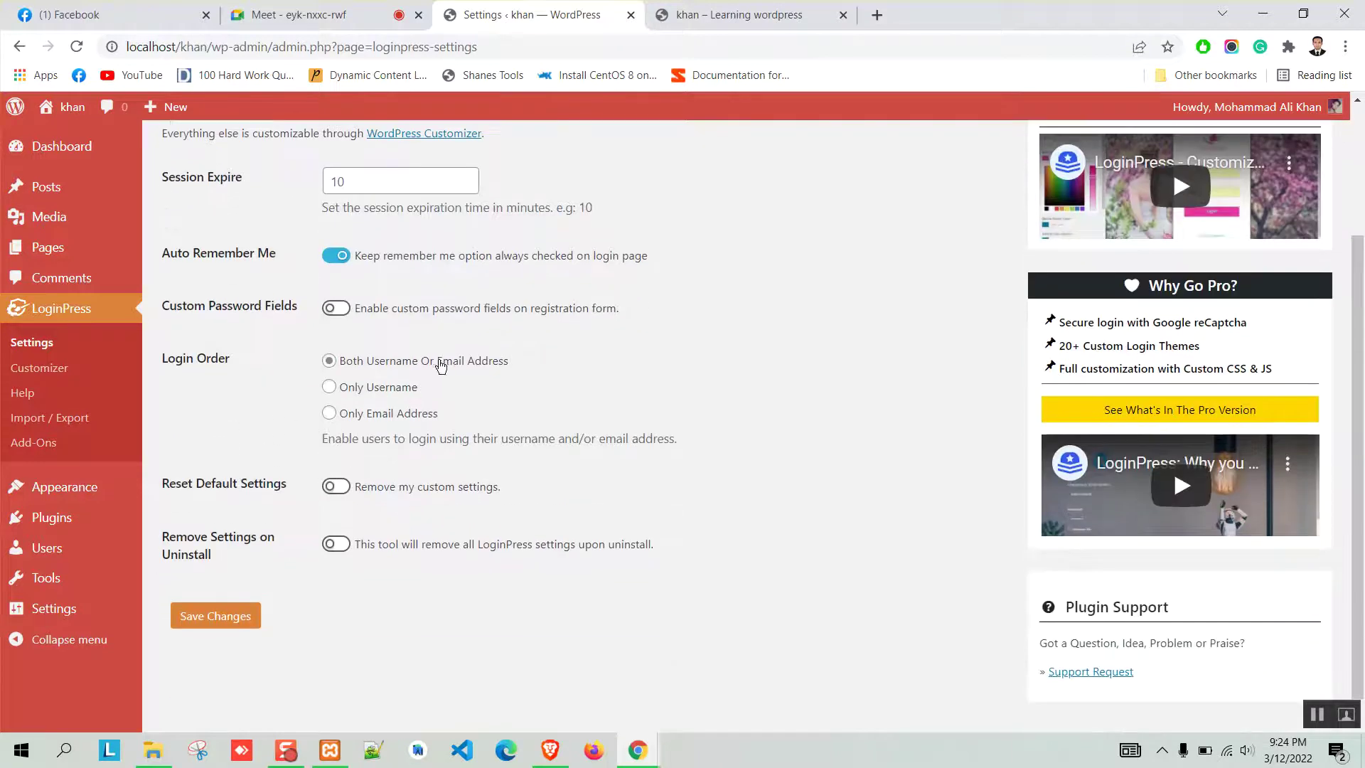
{"action": "left_click", "coordinate": [550, 750]}
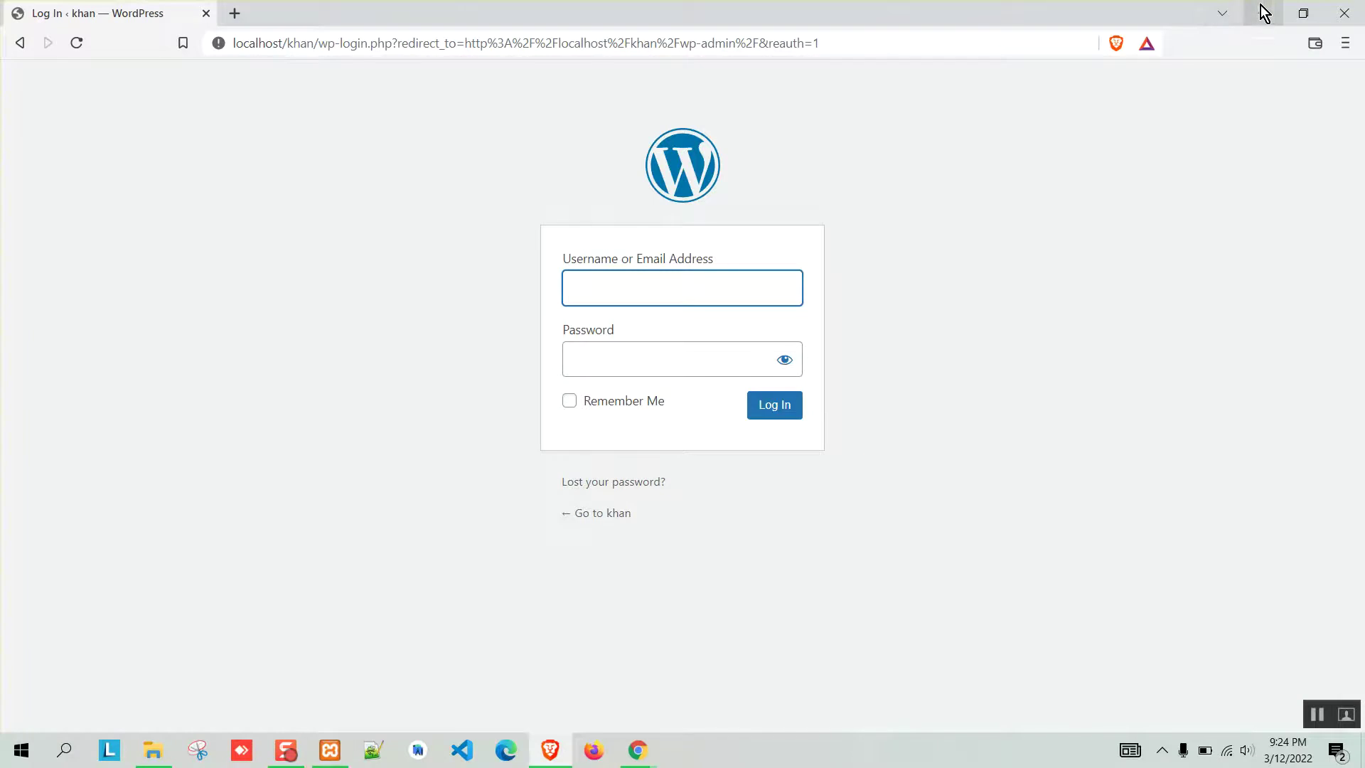
{"action": "left_click", "coordinate": [1263, 13]}
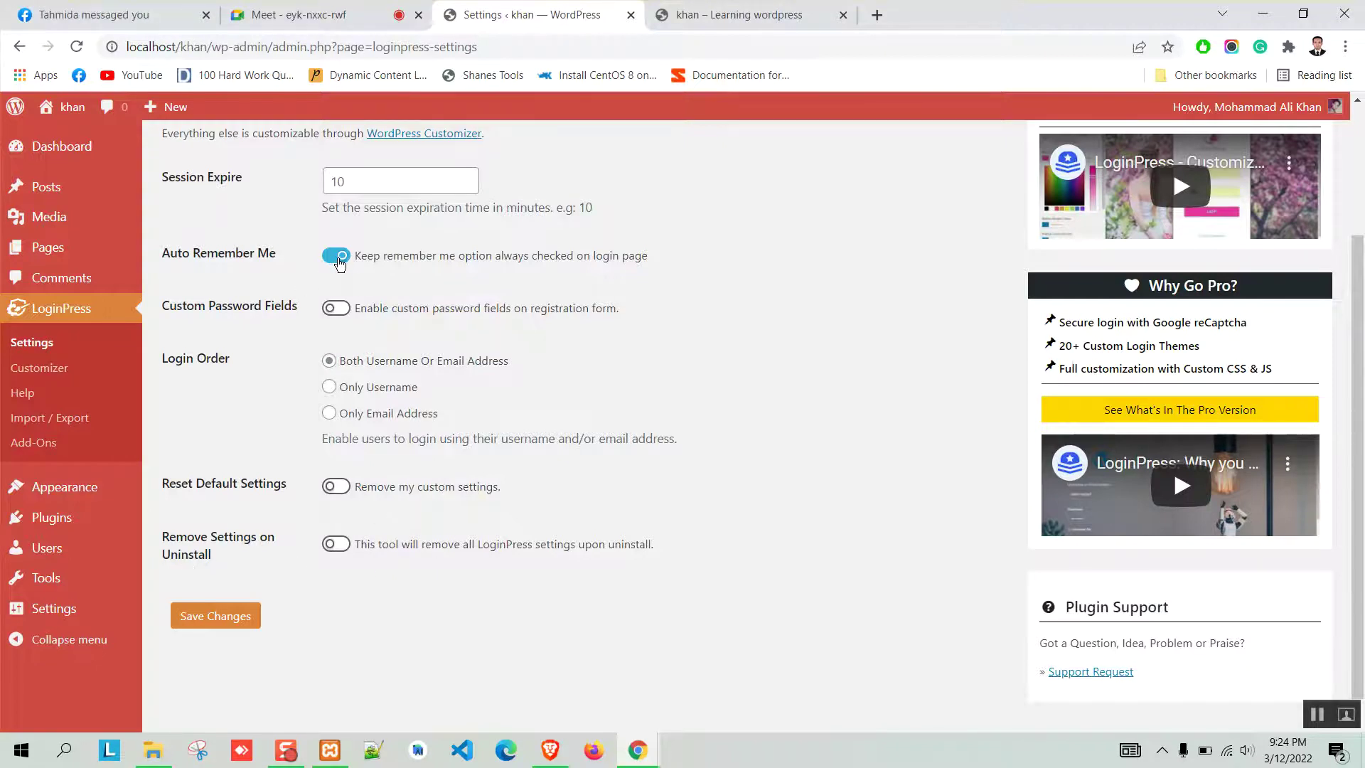
Save the LoginPress settings with Auto Remember Me on and go to the Customizer.
{"action": "scroll", "coordinate": [276, 425], "scroll_direction": "up", "scroll_amount": 3}
{"action": "scroll", "coordinate": [288, 522], "scroll_direction": "down", "scroll_amount": 3}
{"action": "left_click", "coordinate": [237, 618]}
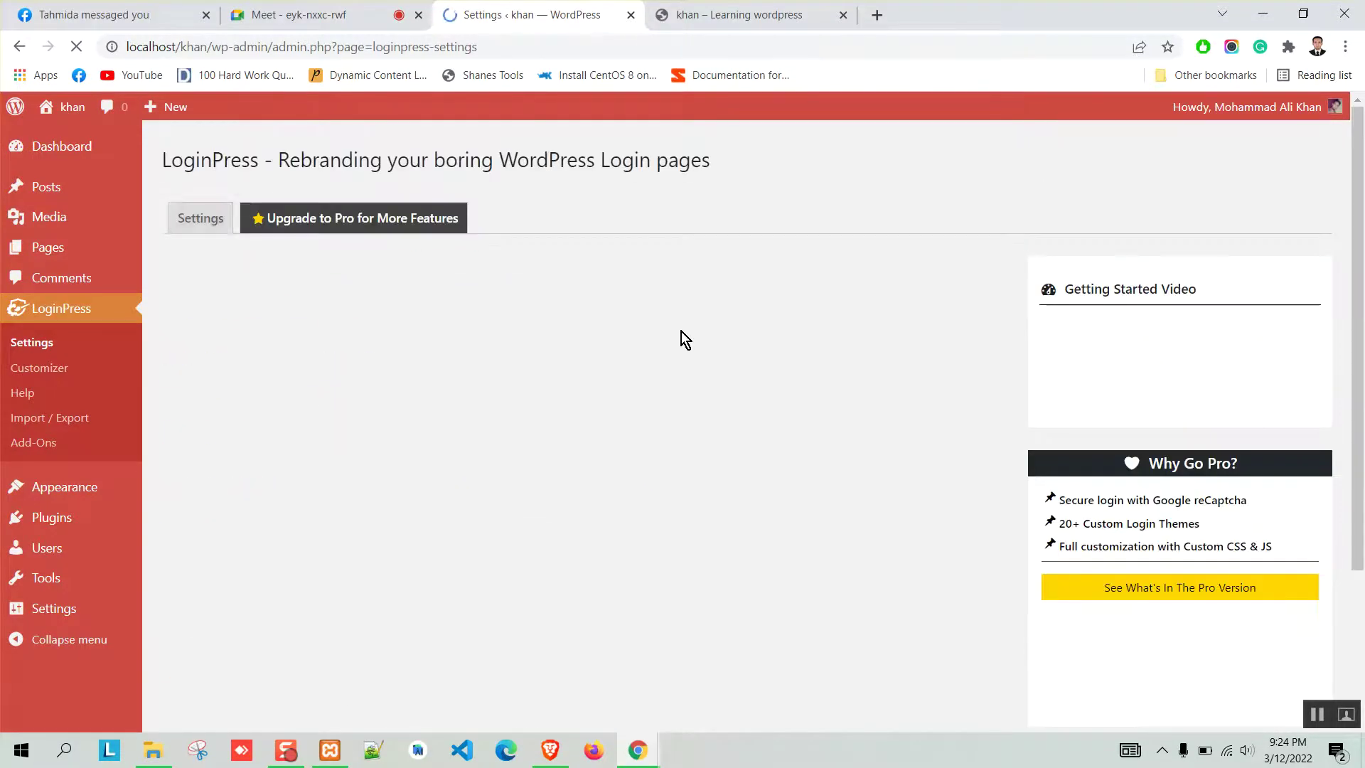
{"action": "left_click", "coordinate": [69, 375]}
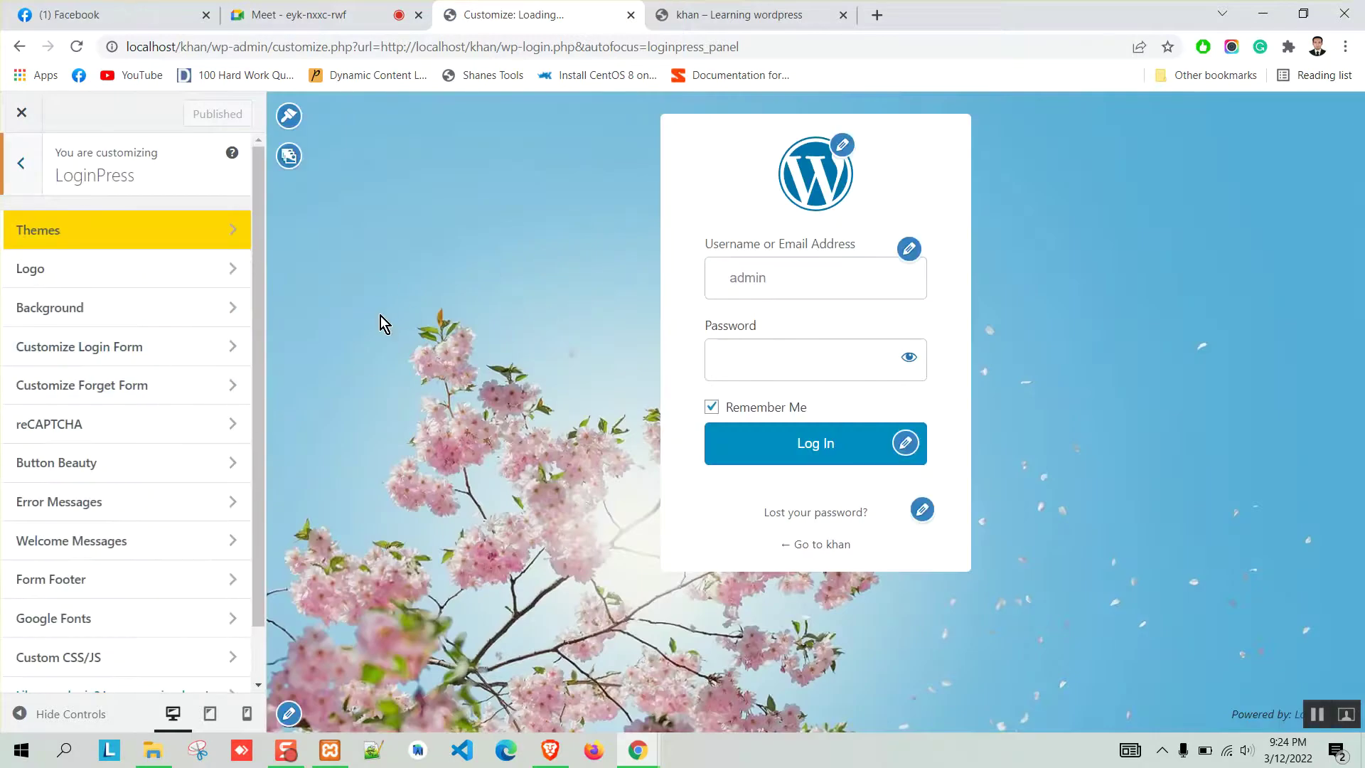
Scroll the LoginPress Customizer's sections, from Themes, Logo and Background to Custom CSS/JS.
{"action": "scroll", "coordinate": [39, 518], "scroll_direction": "down", "scroll_amount": 1}
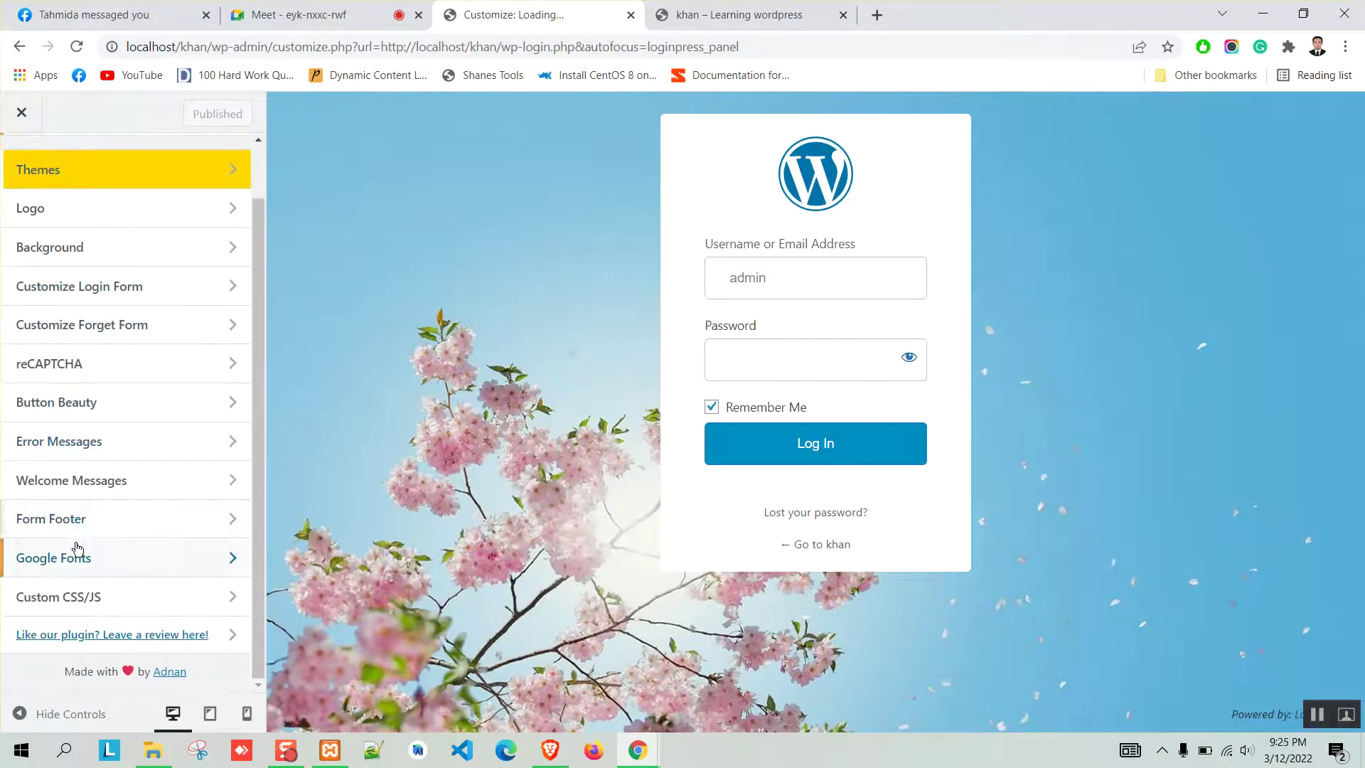
{"action": "scroll", "coordinate": [76, 482], "scroll_direction": "up", "scroll_amount": 1}
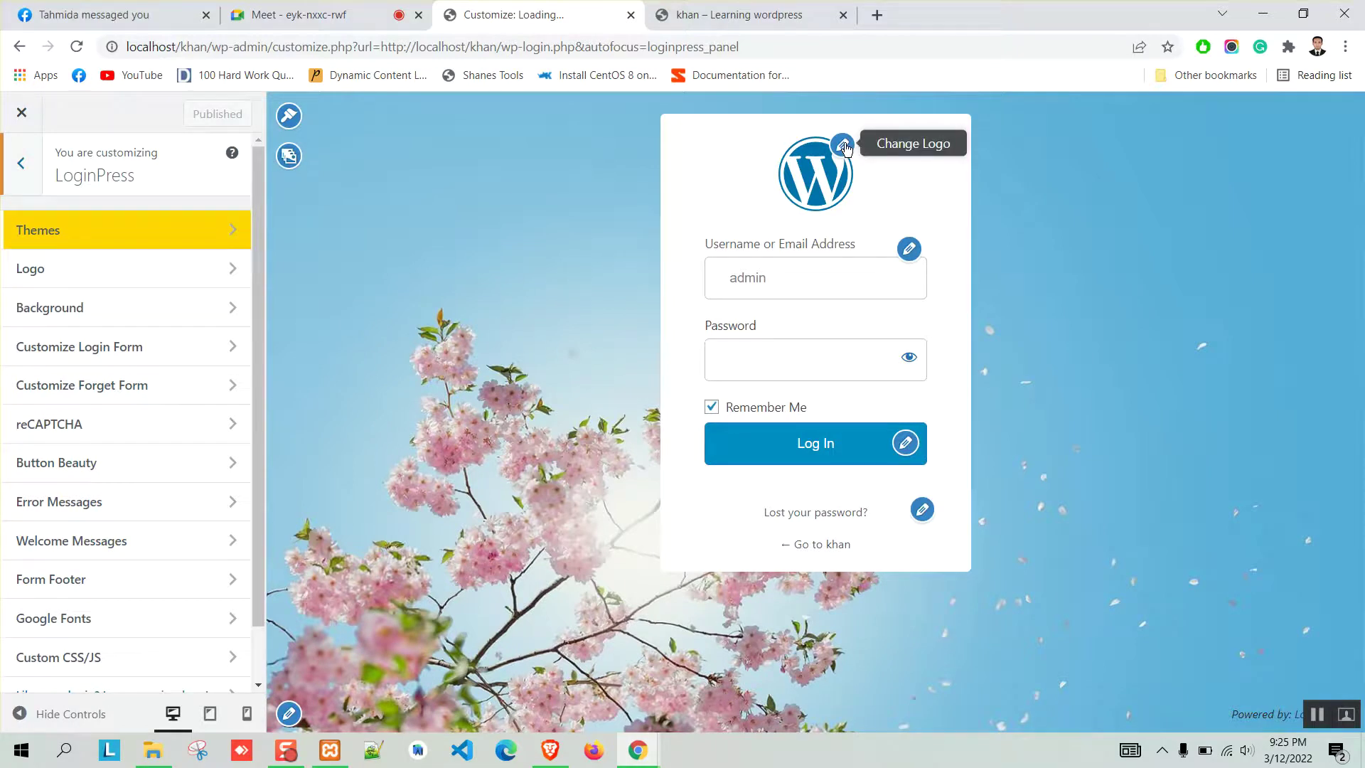
Set the login page logo to the blue circle image download.png.
{"action": "left_click", "coordinate": [64, 283]}
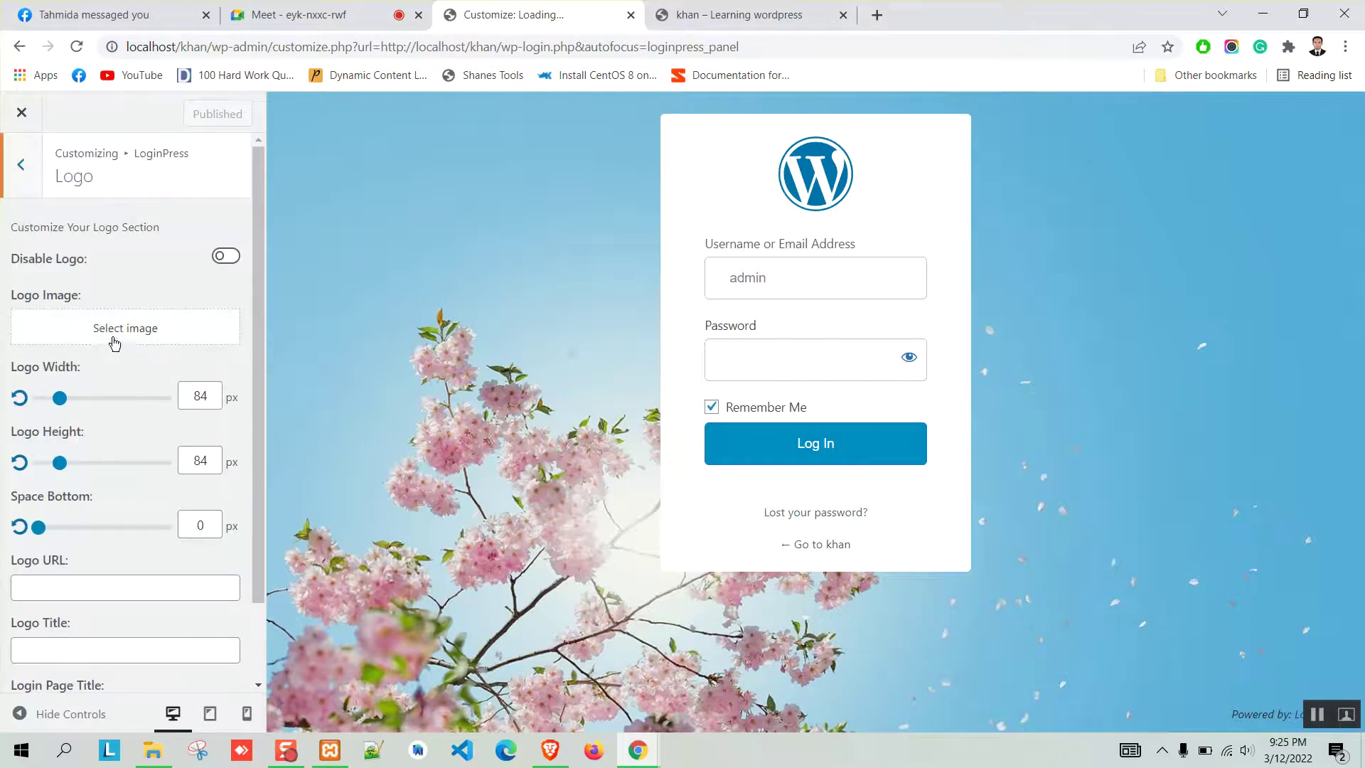
{"action": "left_click", "coordinate": [114, 328]}
{"action": "left_click", "coordinate": [100, 337]}
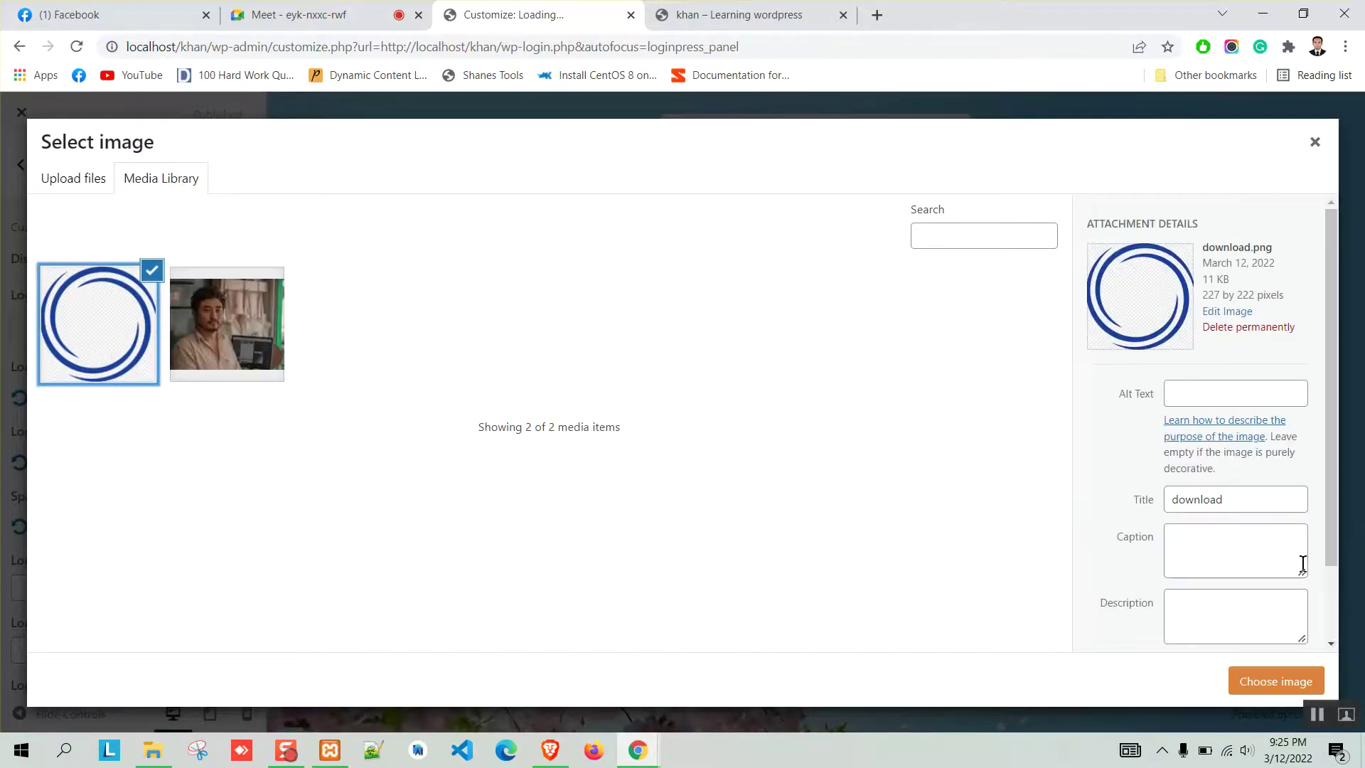
{"action": "left_click", "coordinate": [1275, 683]}
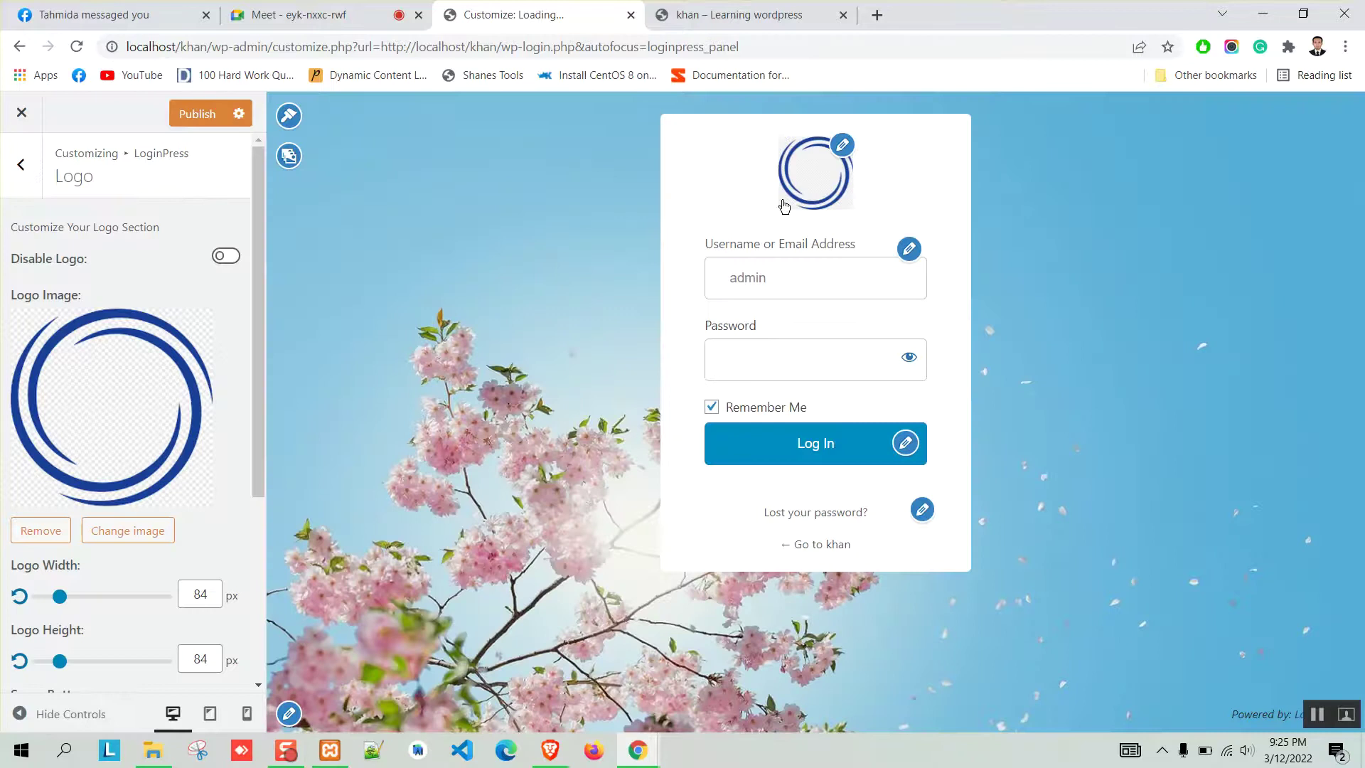
{"action": "scroll", "coordinate": [128, 432], "scroll_direction": "down", "scroll_amount": 2}
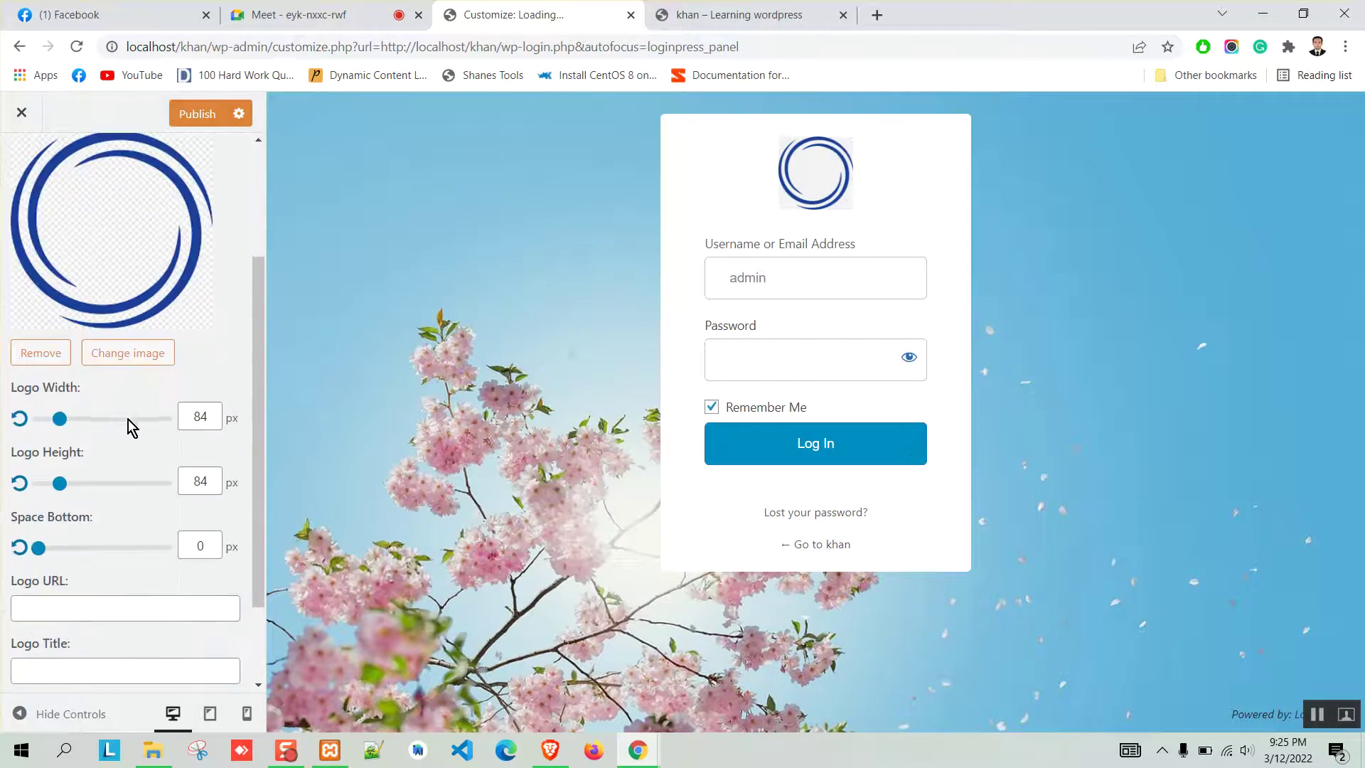
{"action": "scroll", "coordinate": [128, 420], "scroll_direction": "down", "scroll_amount": 2}
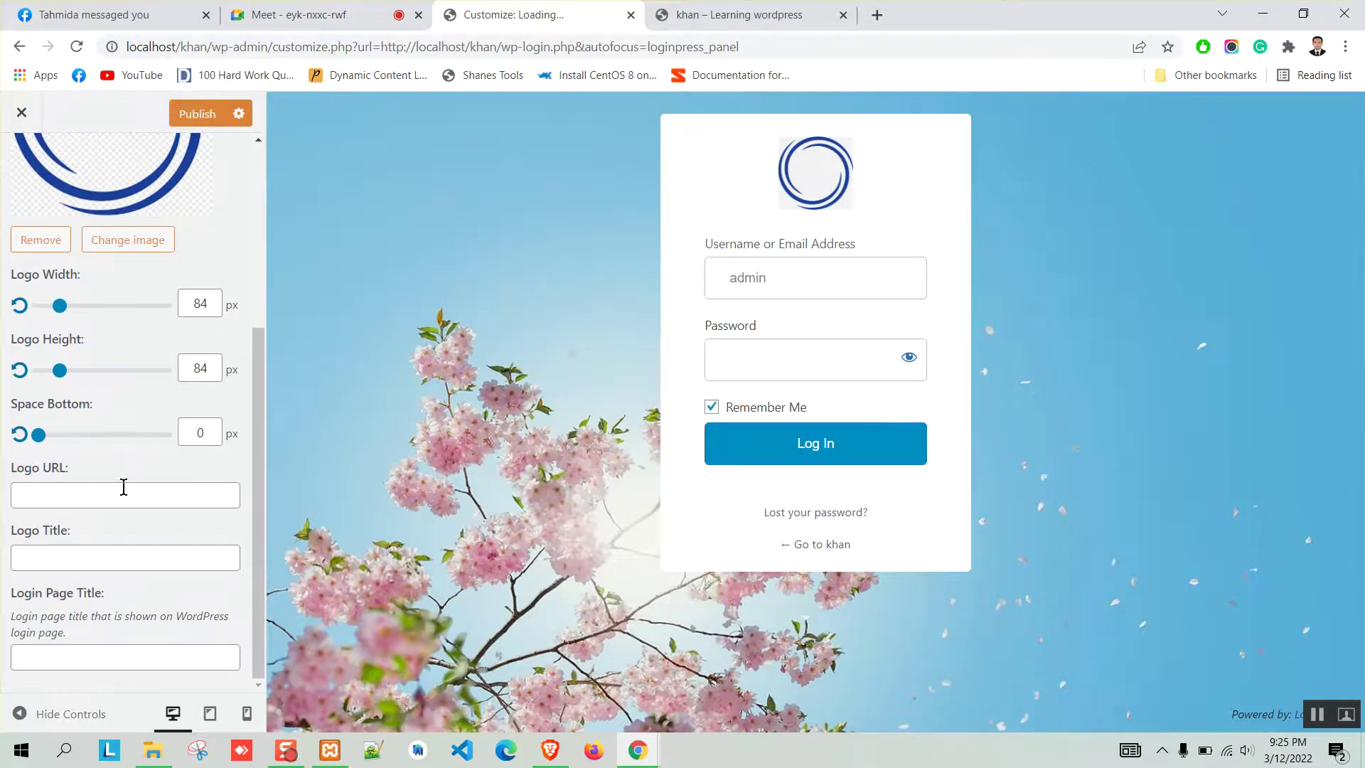
Enter 'Khan' as the logo title and 'Khan admin login' as the login page title.
{"action": "left_click", "coordinate": [101, 565]}
{"action": "type", "text": "Khan"}
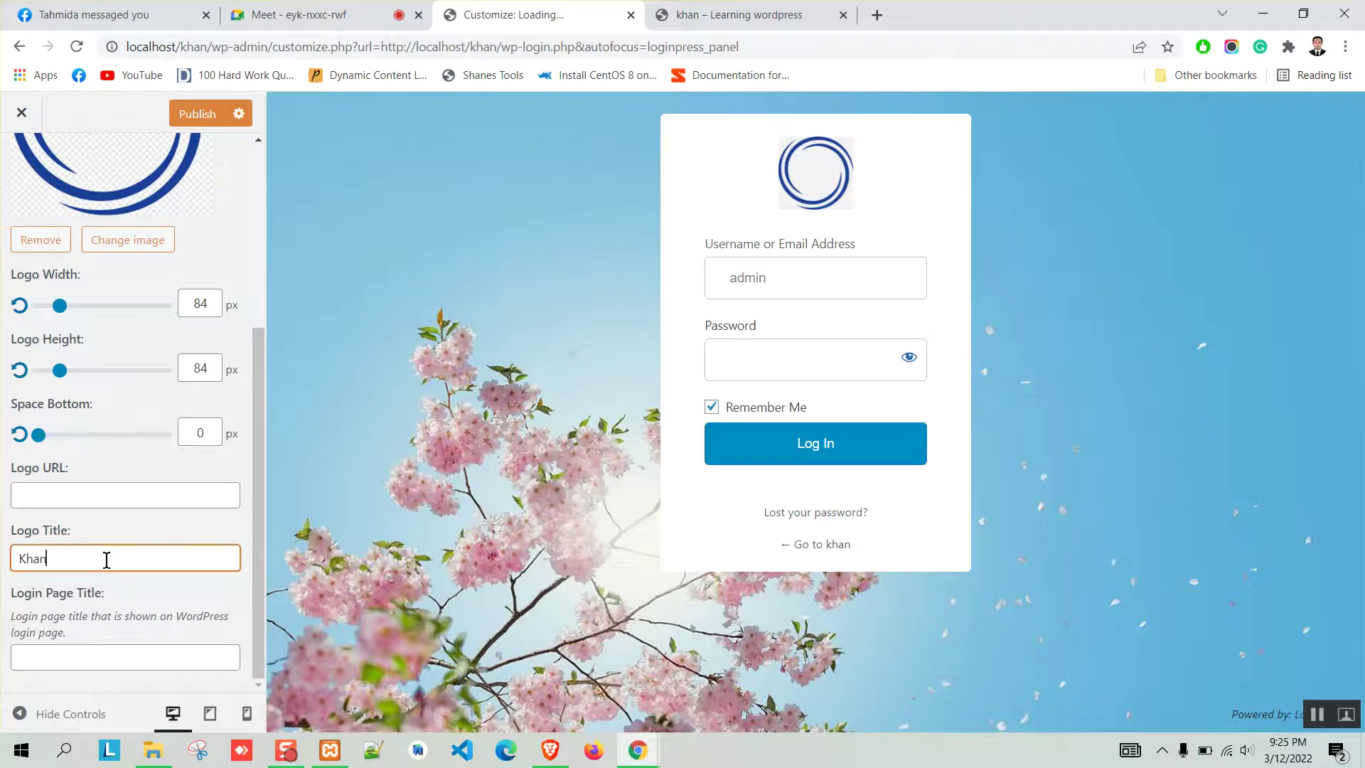
{"action": "left_click", "coordinate": [71, 652]}
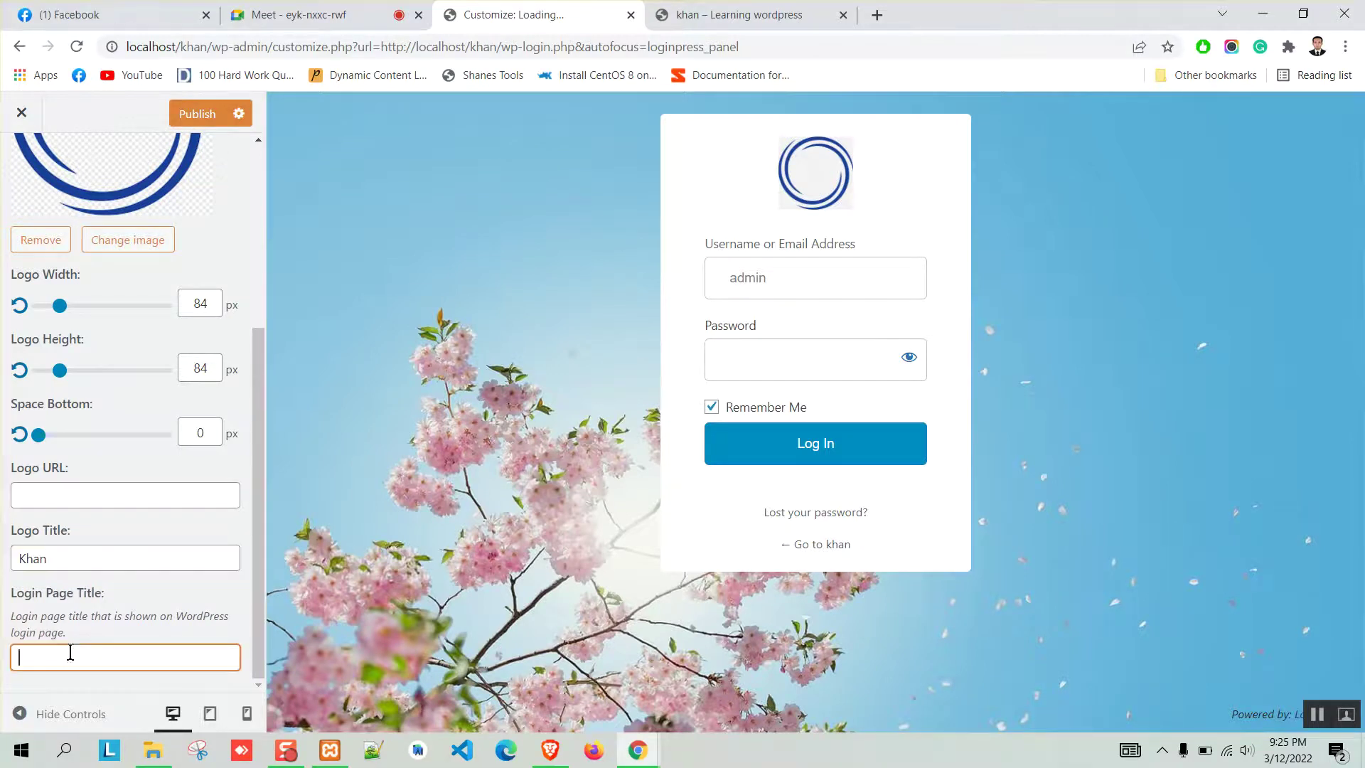
{"action": "type", "text": "Khan admin login"}
Toggle Disable Logo on and back off, then return to the LoginPress section list.
{"action": "scroll", "coordinate": [142, 600], "scroll_direction": "up", "scroll_amount": 5}
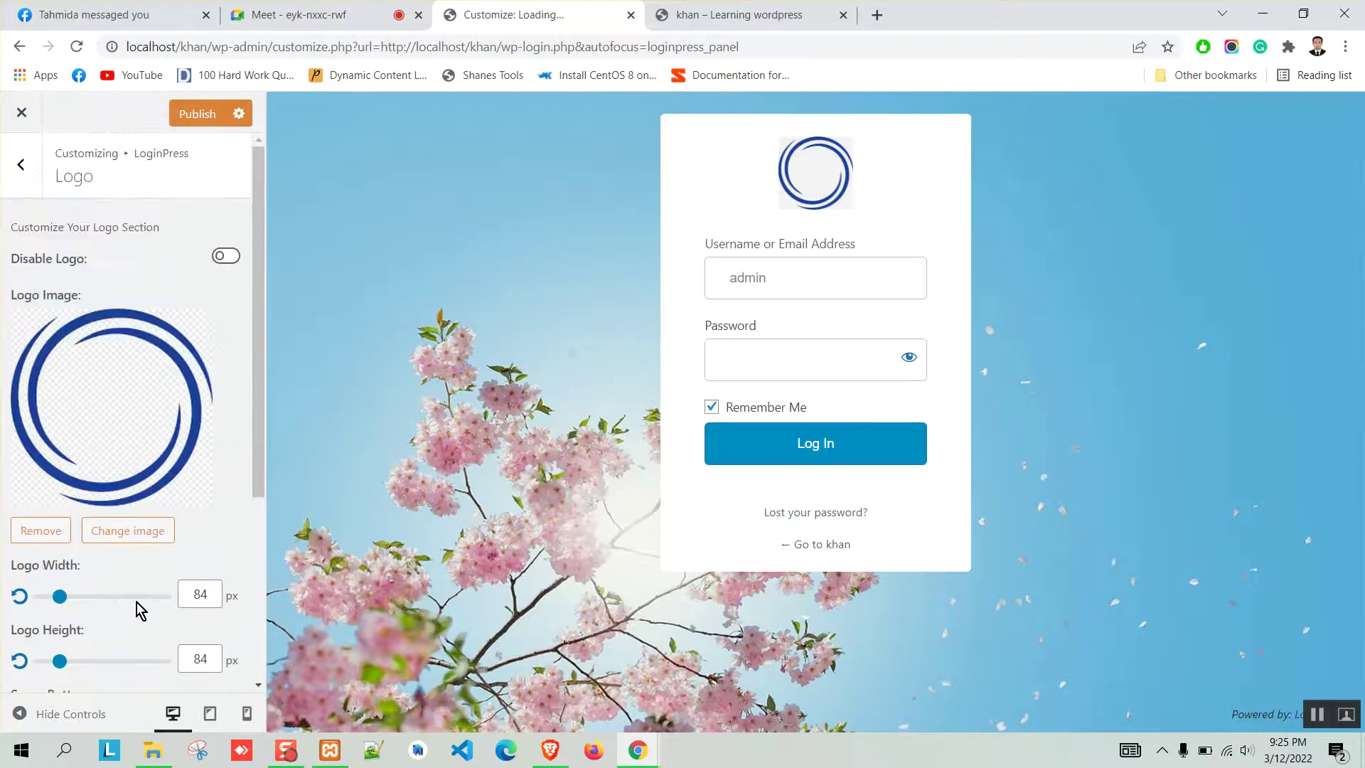
{"action": "scroll", "coordinate": [121, 554], "scroll_direction": "down", "scroll_amount": 3}
{"action": "scroll", "coordinate": [114, 355], "scroll_direction": "up", "scroll_amount": 3}
{"action": "left_click", "coordinate": [228, 261]}
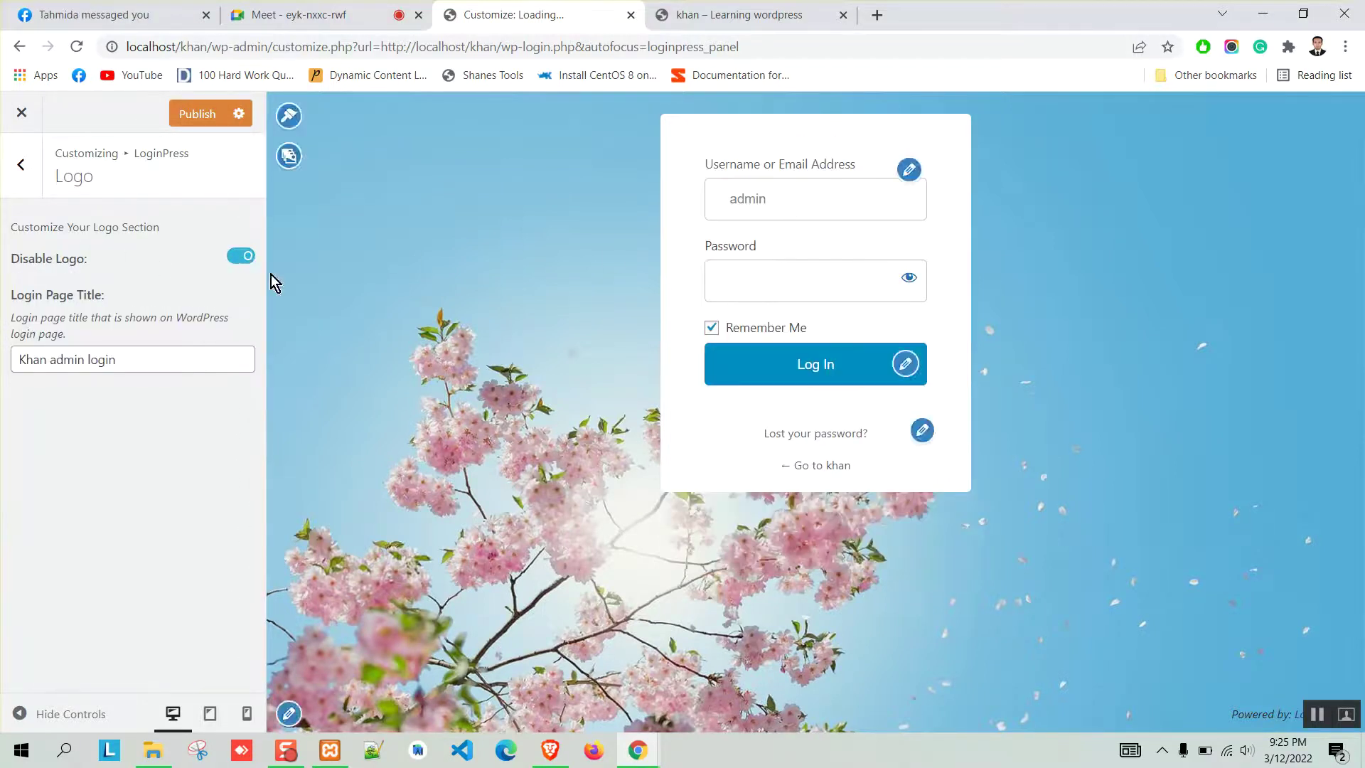
{"action": "left_click", "coordinate": [228, 259]}
{"action": "scroll", "coordinate": [82, 500], "scroll_direction": "down", "scroll_amount": 3}
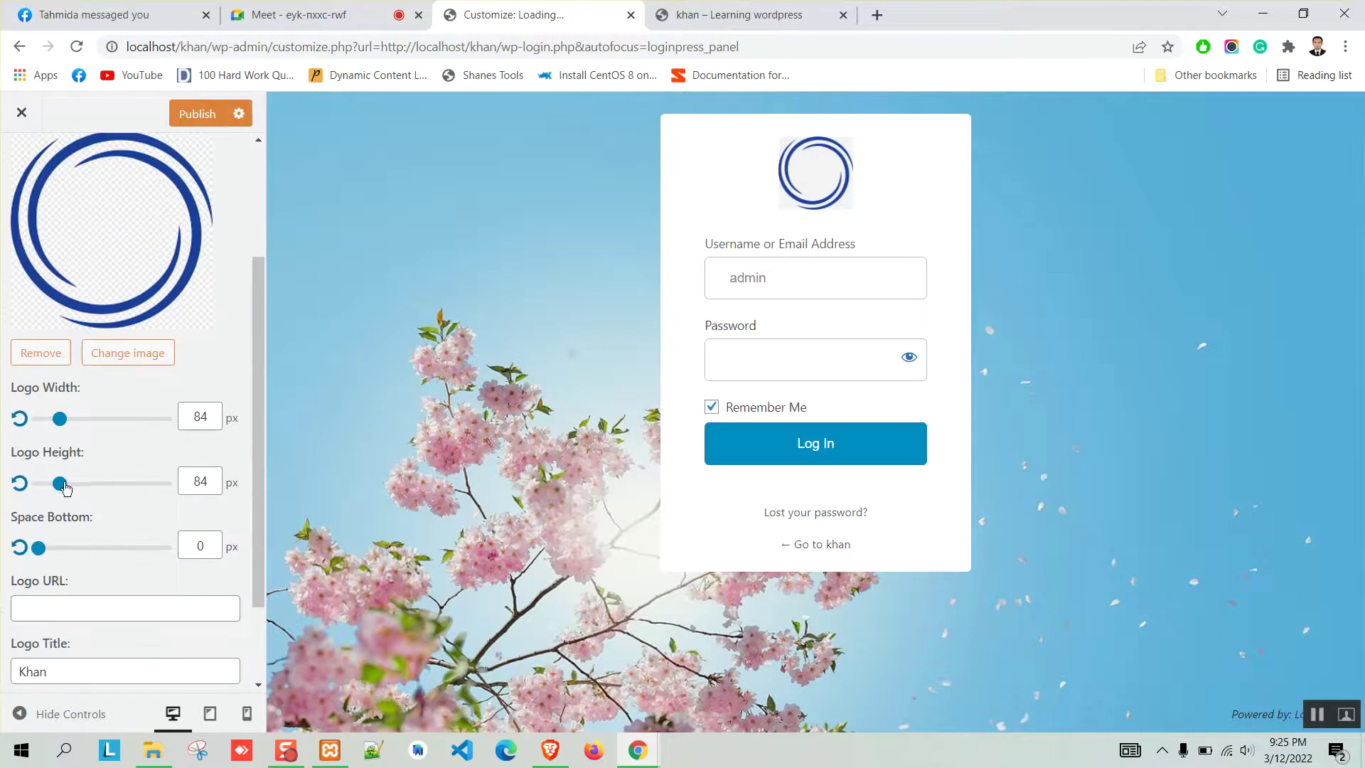
{"action": "scroll", "coordinate": [143, 481], "scroll_direction": "down", "scroll_amount": 1}
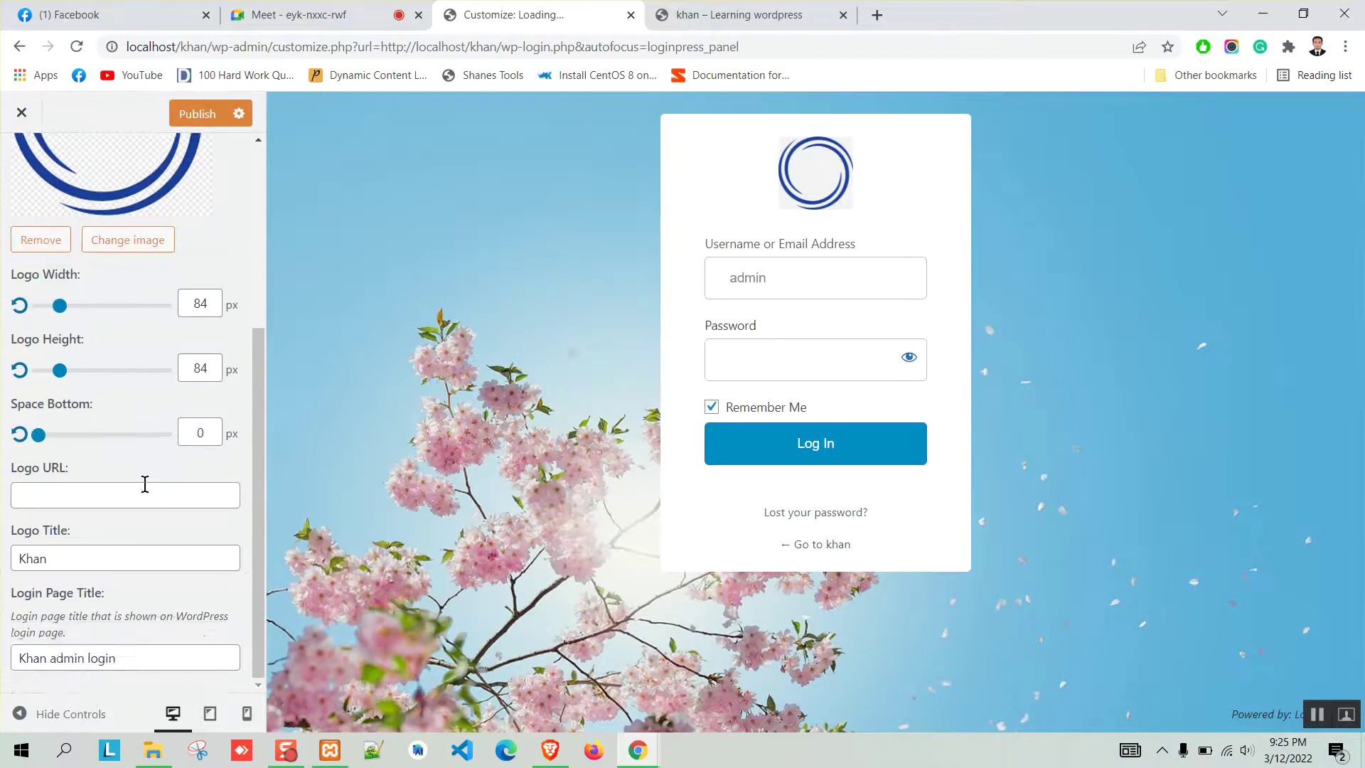
{"action": "scroll", "coordinate": [143, 481], "scroll_direction": "up", "scroll_amount": 5}
{"action": "scroll", "coordinate": [147, 489], "scroll_direction": "down", "scroll_amount": 5}
{"action": "scroll", "coordinate": [143, 491], "scroll_direction": "up", "scroll_amount": 5}
{"action": "key", "text": "Escape"}
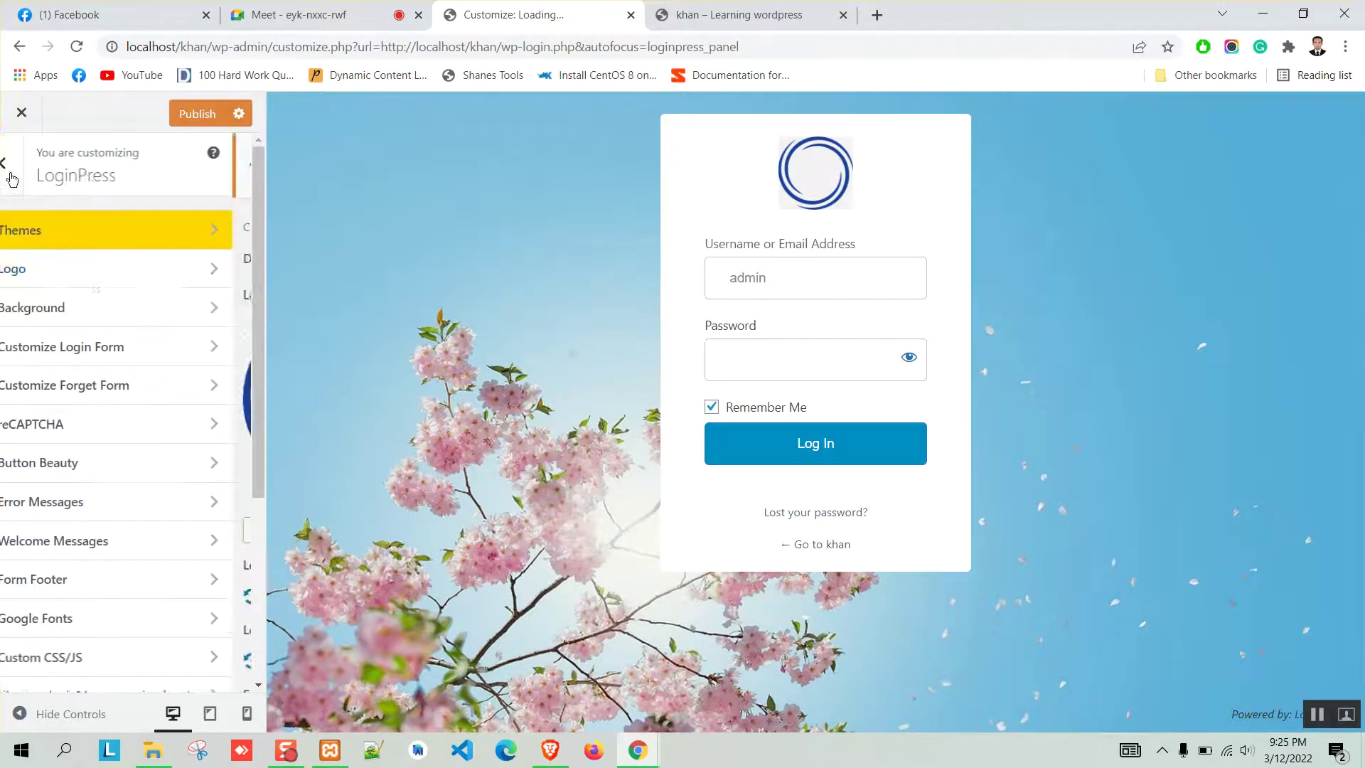
Browse the LoginPress themes like Company and Persona, keeping Default, then return to the sections.
{"action": "left_click", "coordinate": [219, 235]}
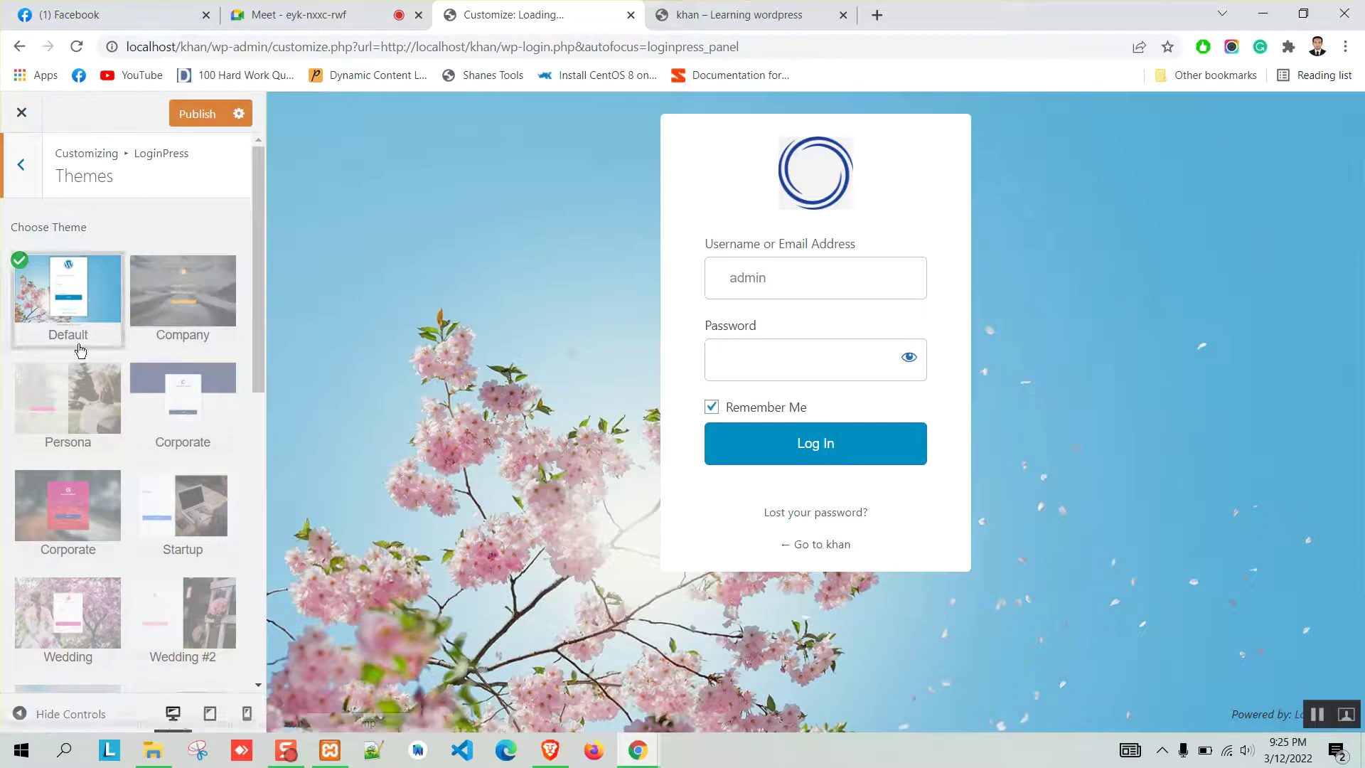
{"action": "scroll", "coordinate": [93, 305], "scroll_direction": "down", "scroll_amount": 6}
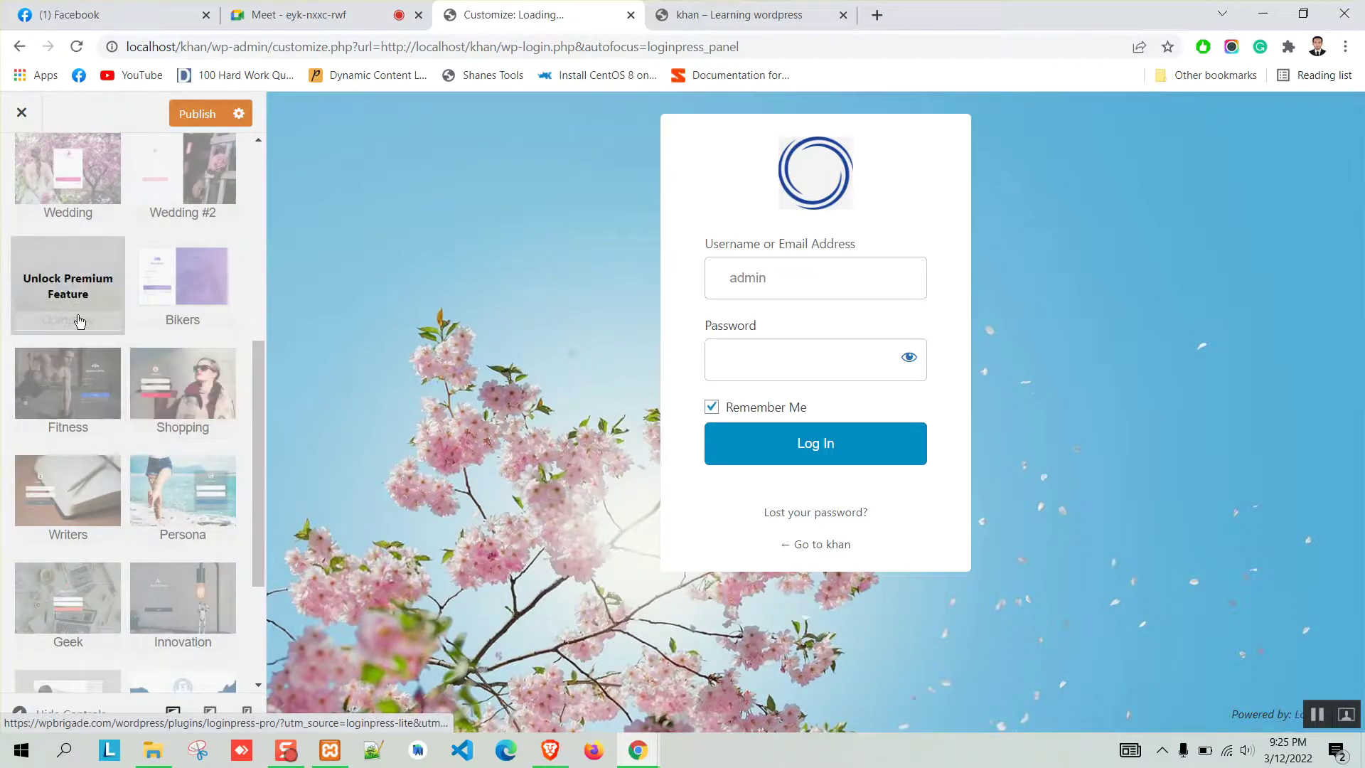
{"action": "scroll", "coordinate": [122, 447], "scroll_direction": "up", "scroll_amount": 6}
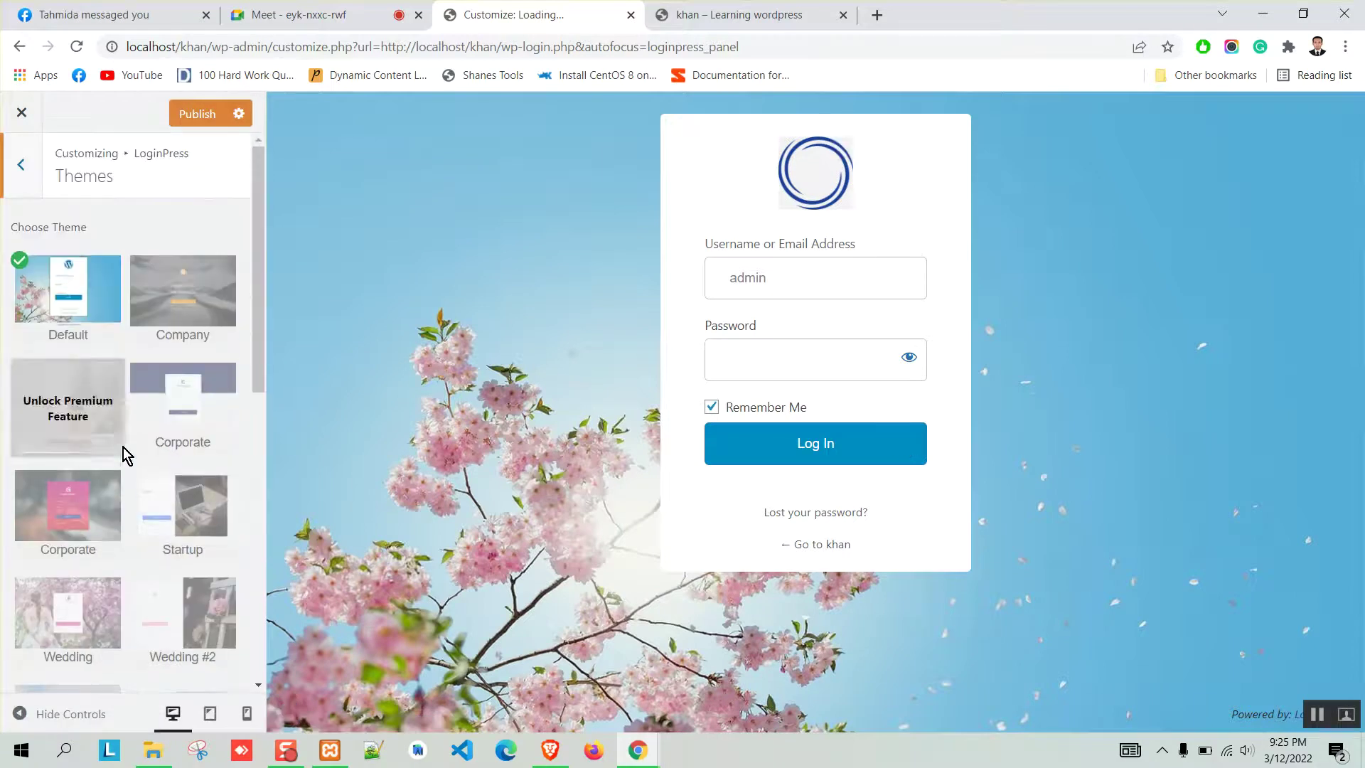
{"action": "scroll", "coordinate": [103, 413], "scroll_direction": "down", "scroll_amount": 8}
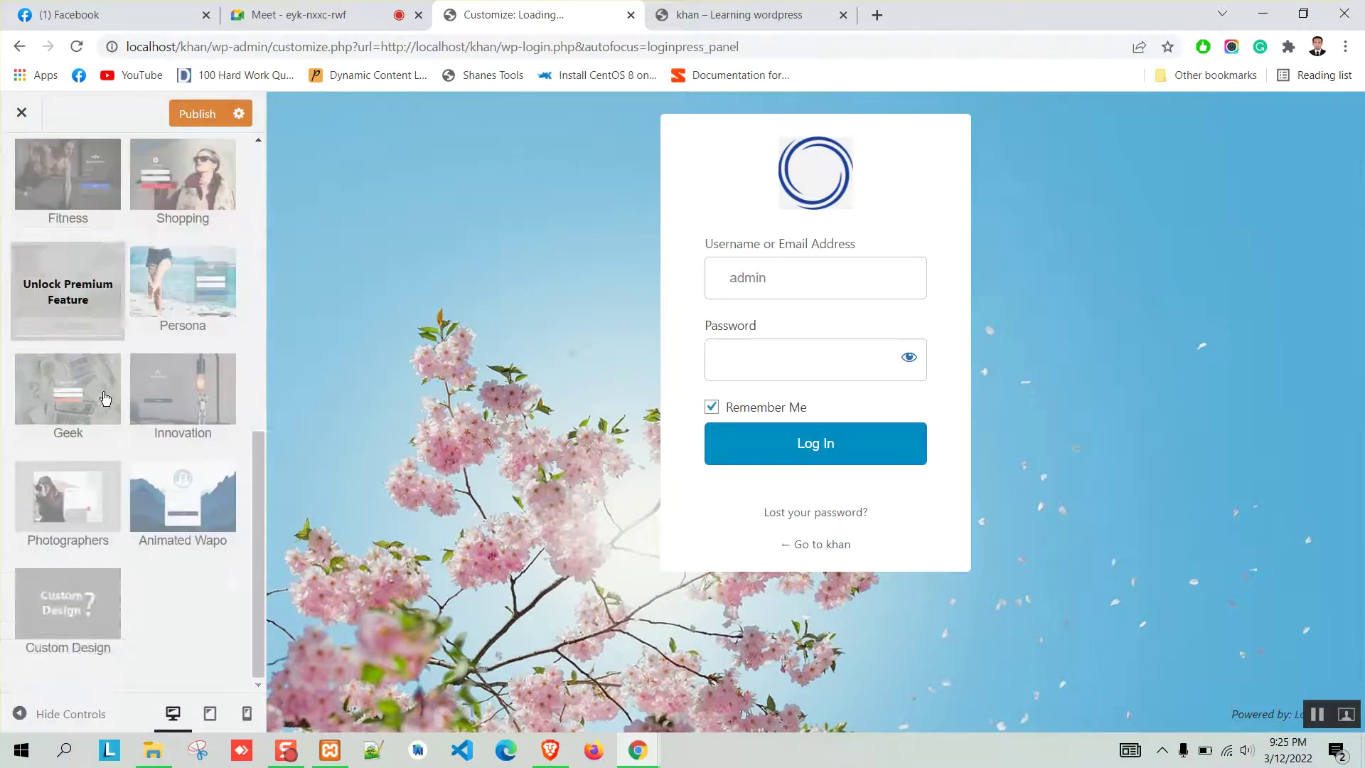
{"action": "scroll", "coordinate": [112, 411], "scroll_direction": "up", "scroll_amount": 8}
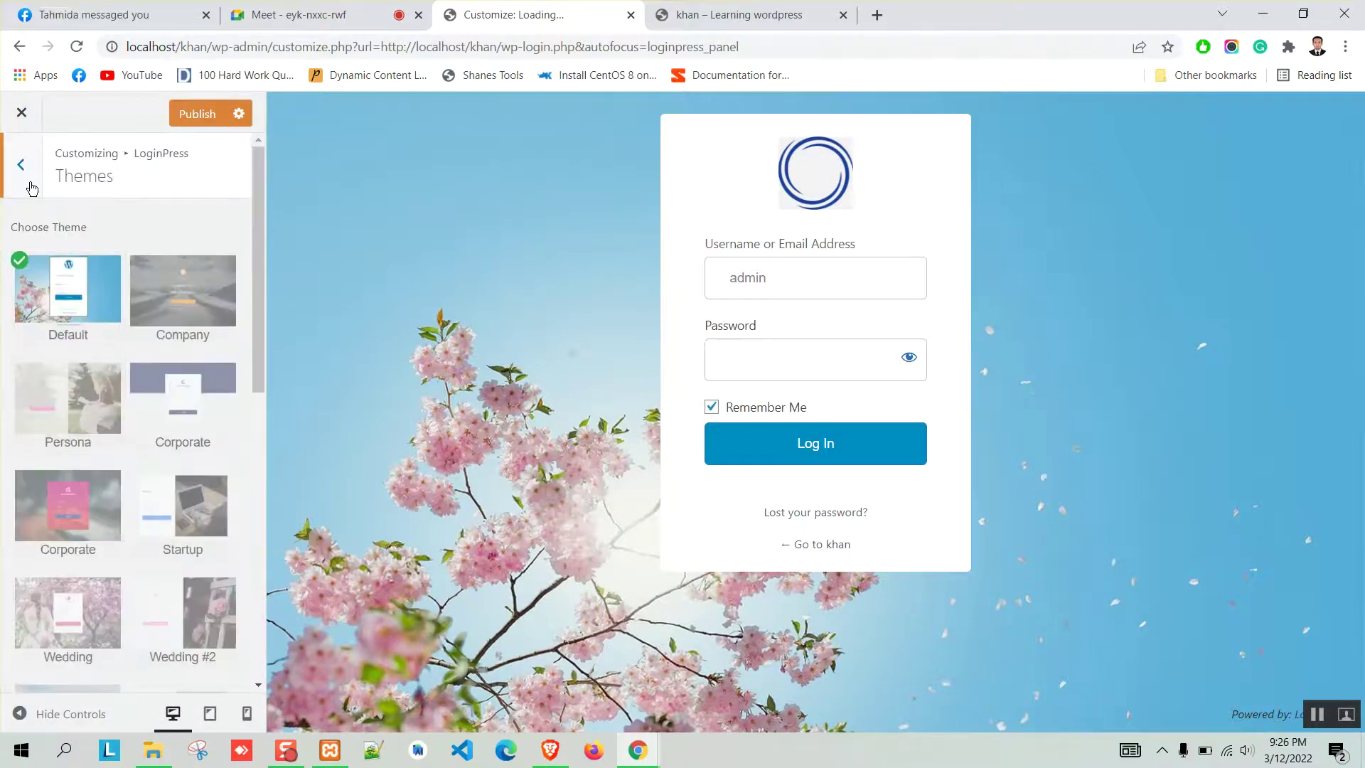
{"action": "left_click", "coordinate": [29, 182]}
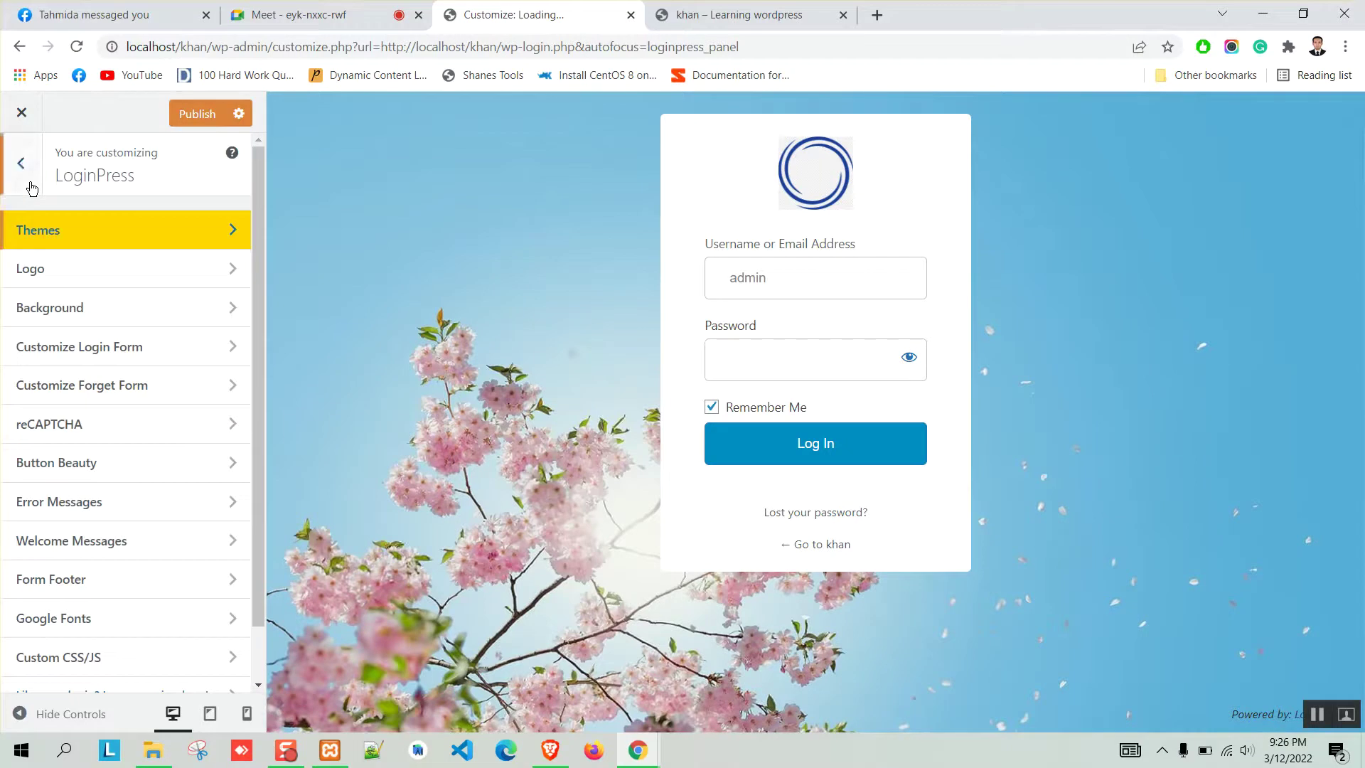
Use the restaurant photo as the login background with background colour #0a0a0a.
{"action": "left_click", "coordinate": [178, 308]}
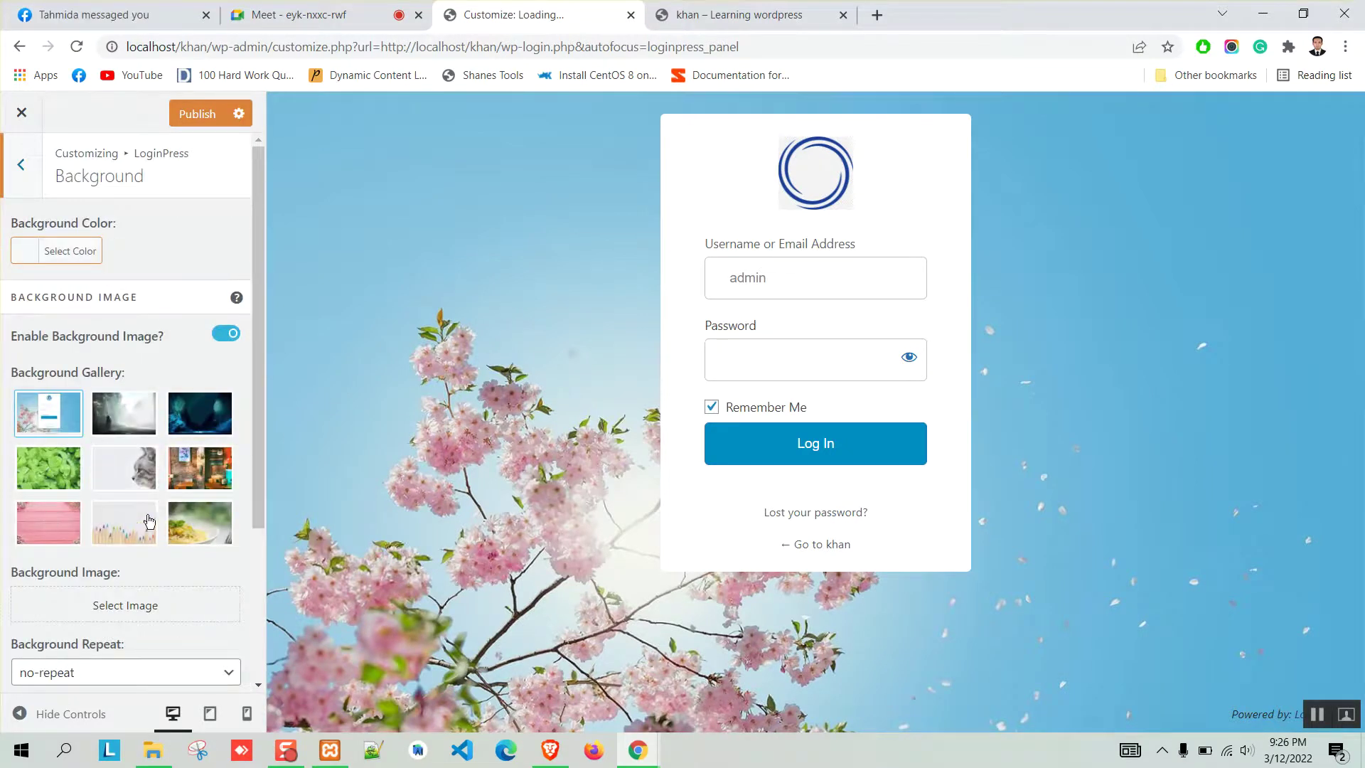
{"action": "left_click", "coordinate": [198, 476]}
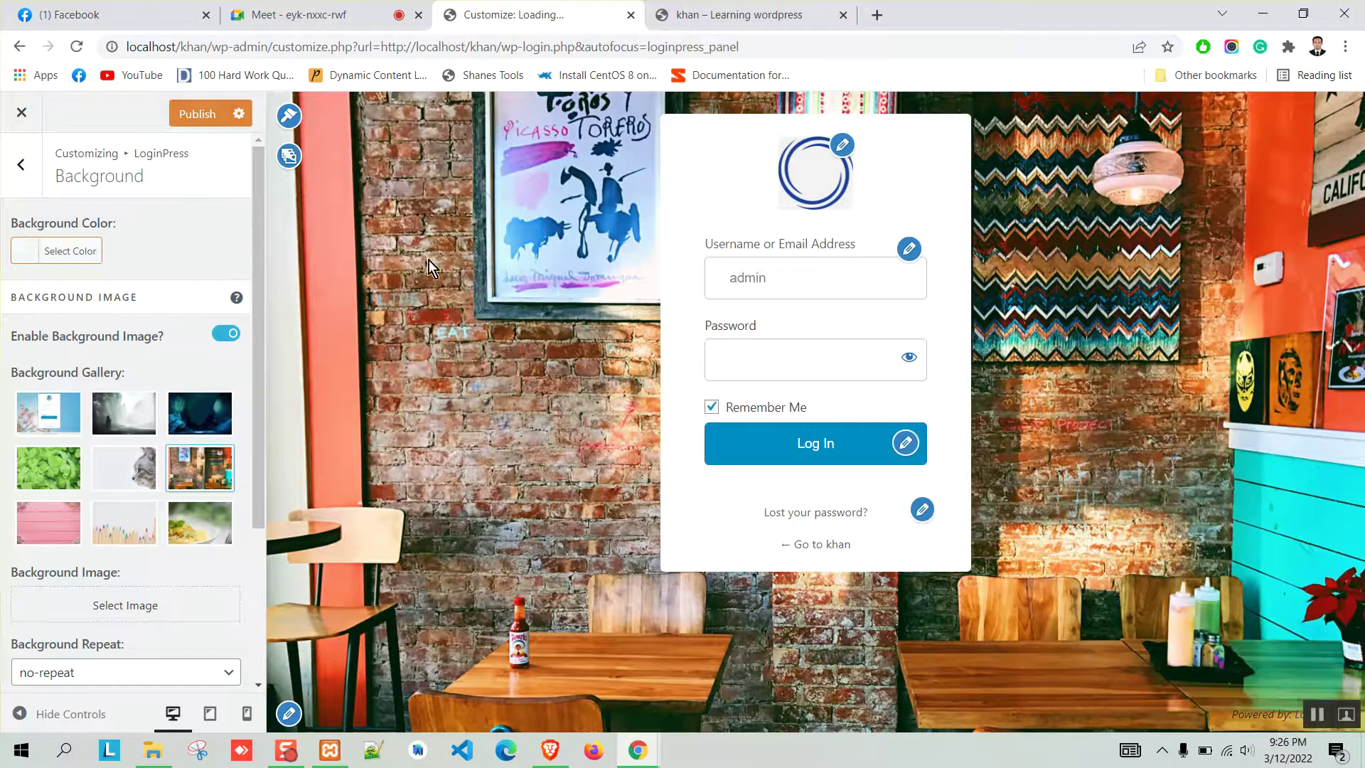
{"action": "left_click", "coordinate": [27, 254]}
{"action": "left_click_drag", "start_coordinate": [89, 409], "coordinate": [192, 453]}
{"action": "left_click", "coordinate": [230, 227]}
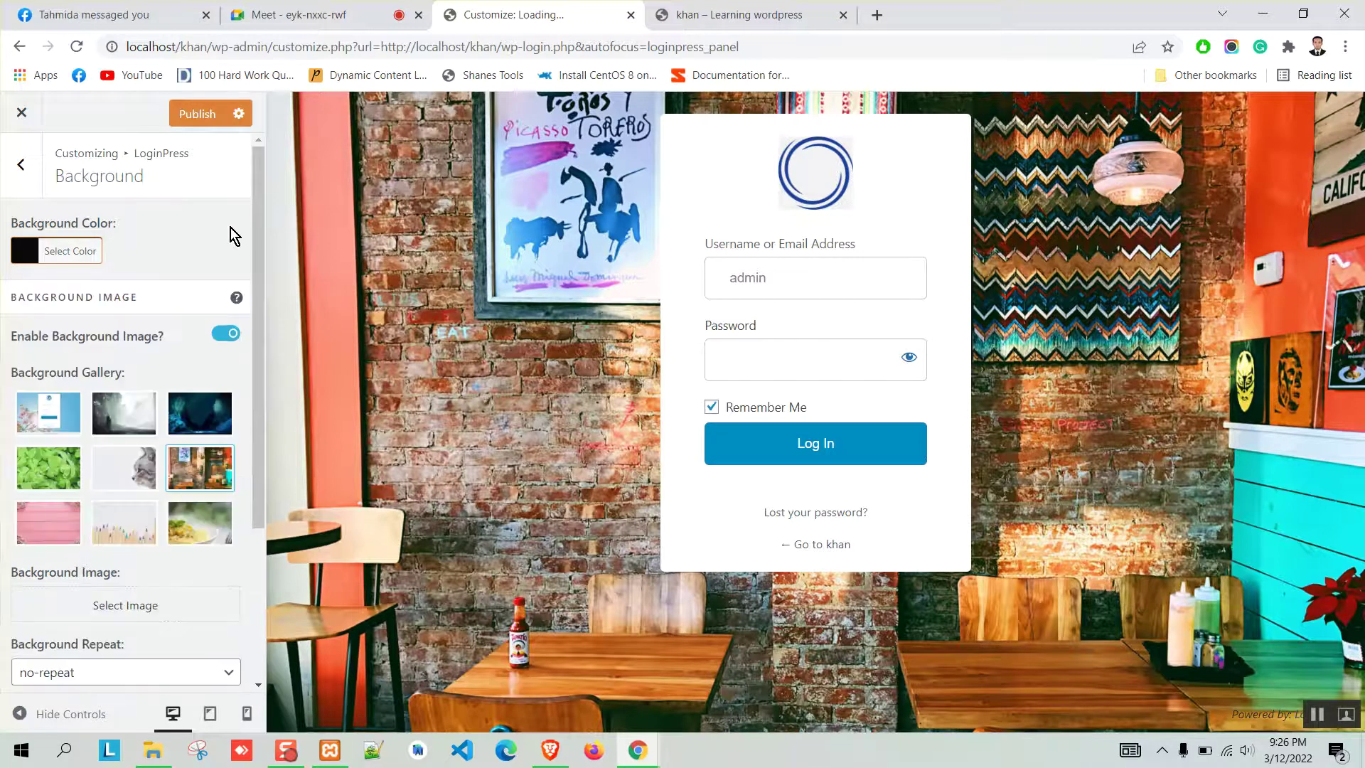
Preview the pasta, coloured pencils and dark cave backgrounds, then return to the restaurant image.
{"action": "left_click", "coordinate": [224, 334]}
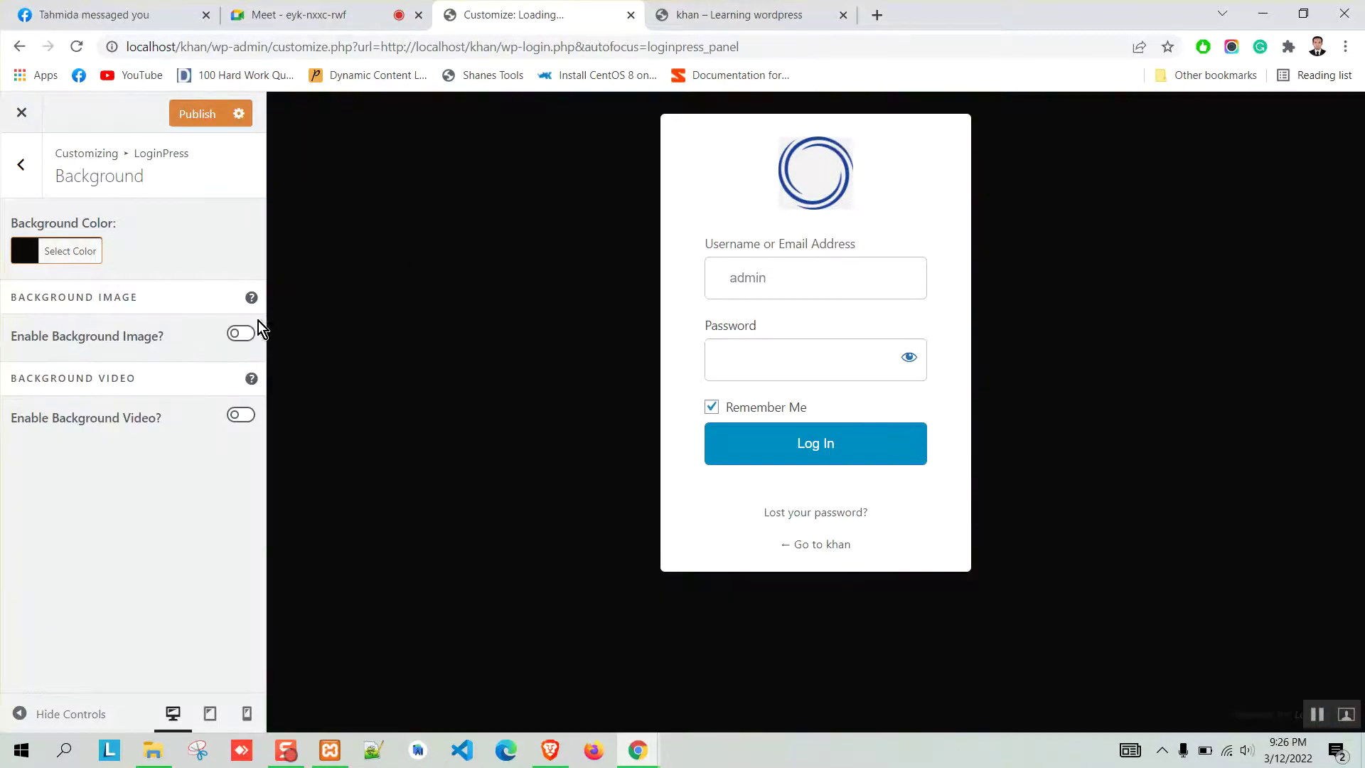
{"action": "left_click", "coordinate": [241, 334]}
{"action": "scroll", "coordinate": [155, 353], "scroll_direction": "down", "scroll_amount": 1}
{"action": "left_click", "coordinate": [192, 448]}
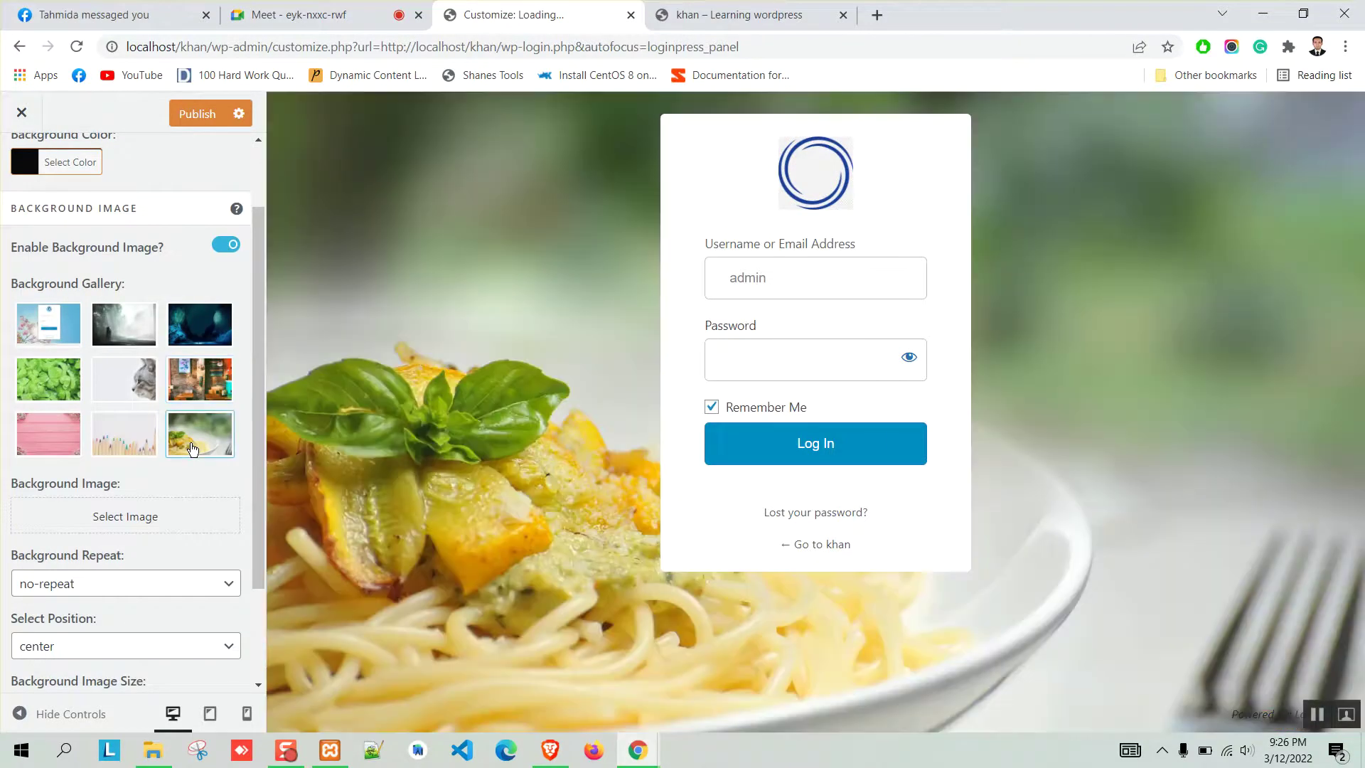
{"action": "left_click", "coordinate": [138, 442]}
{"action": "left_click", "coordinate": [191, 382]}
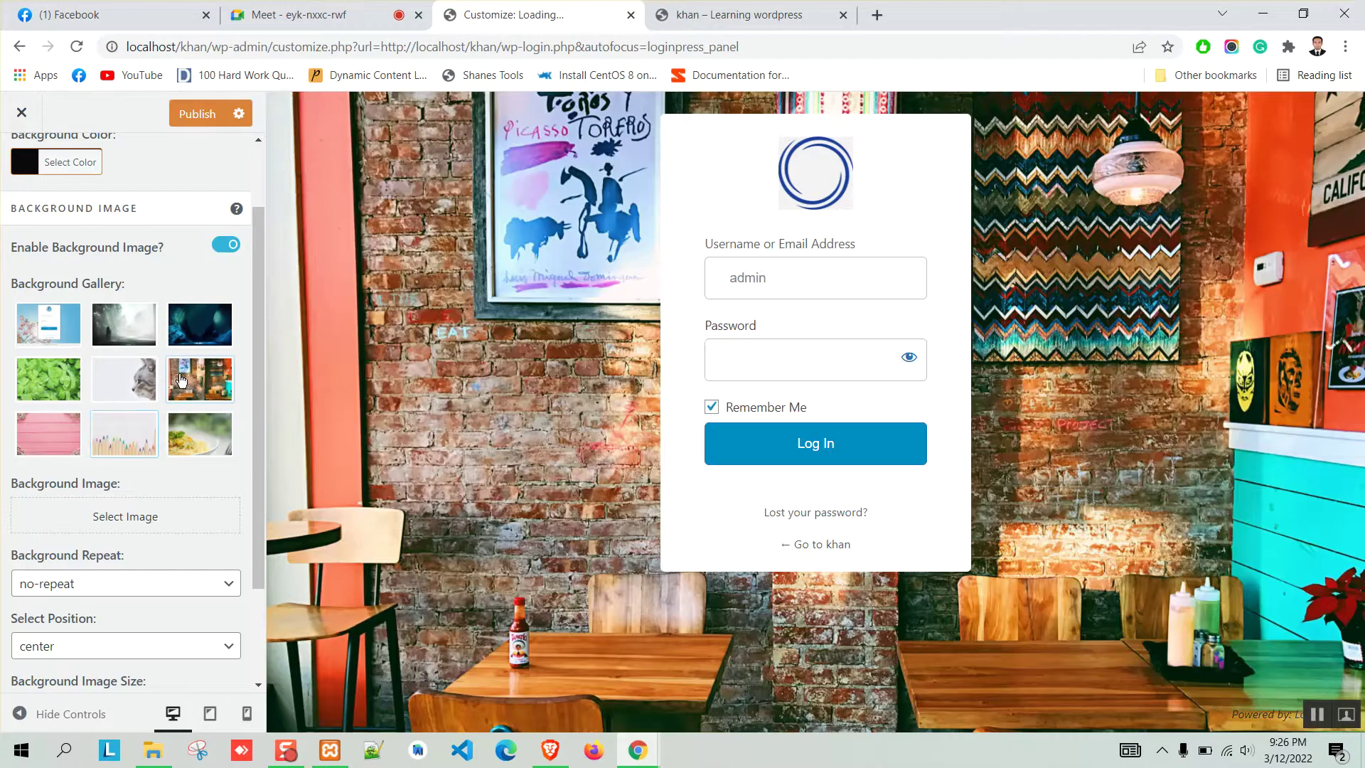
{"action": "scroll", "coordinate": [142, 411], "scroll_direction": "down", "scroll_amount": 2}
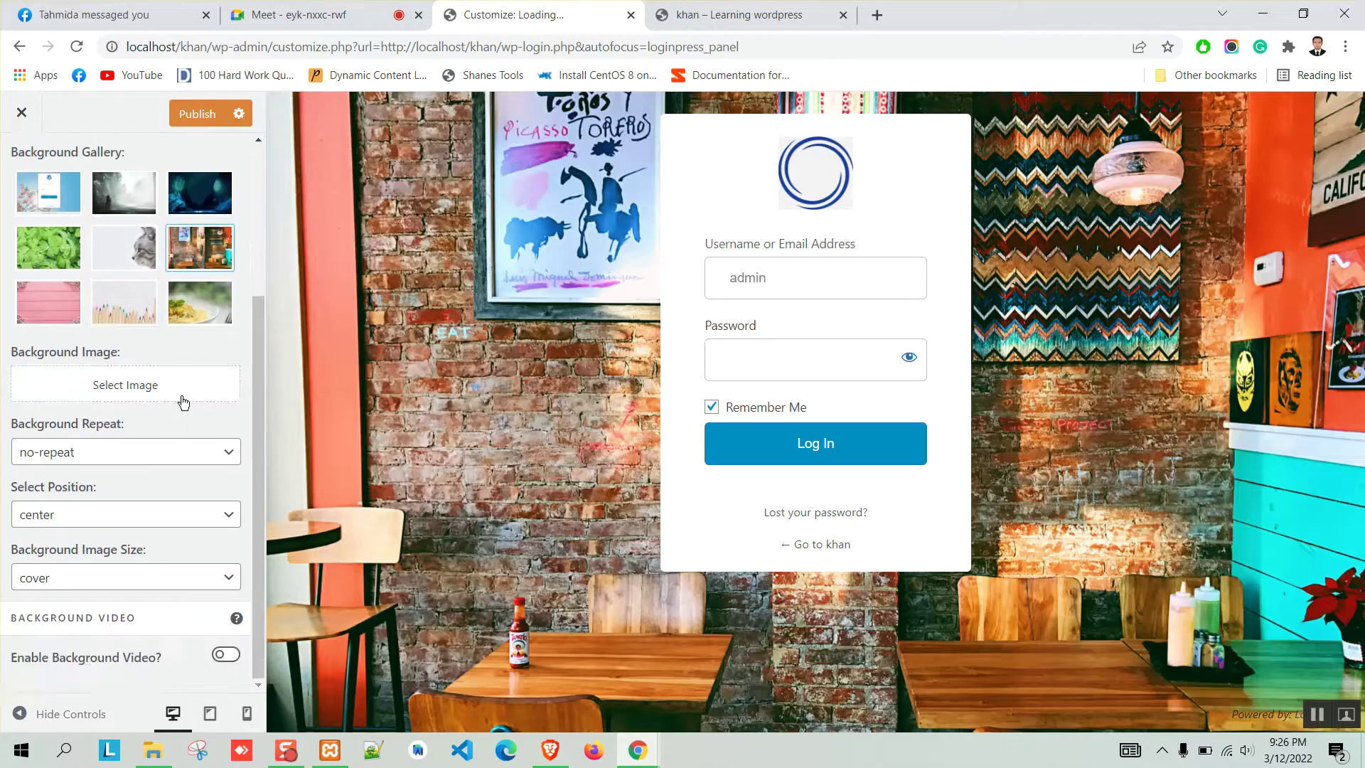
{"action": "scroll", "coordinate": [183, 398], "scroll_direction": "up", "scroll_amount": 1}
{"action": "left_click", "coordinate": [187, 294]}
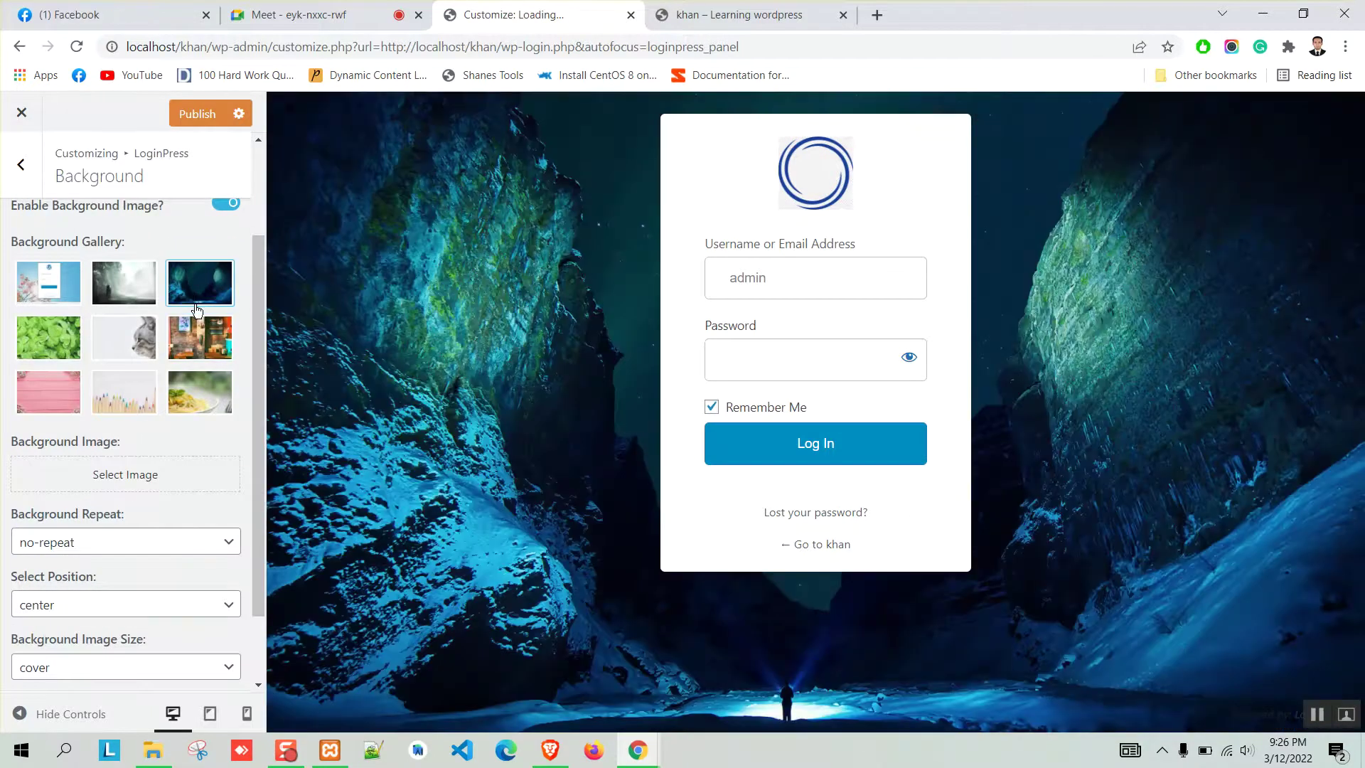
{"action": "left_click", "coordinate": [198, 352]}
{"action": "scroll", "coordinate": [142, 441], "scroll_direction": "down", "scroll_amount": 1}
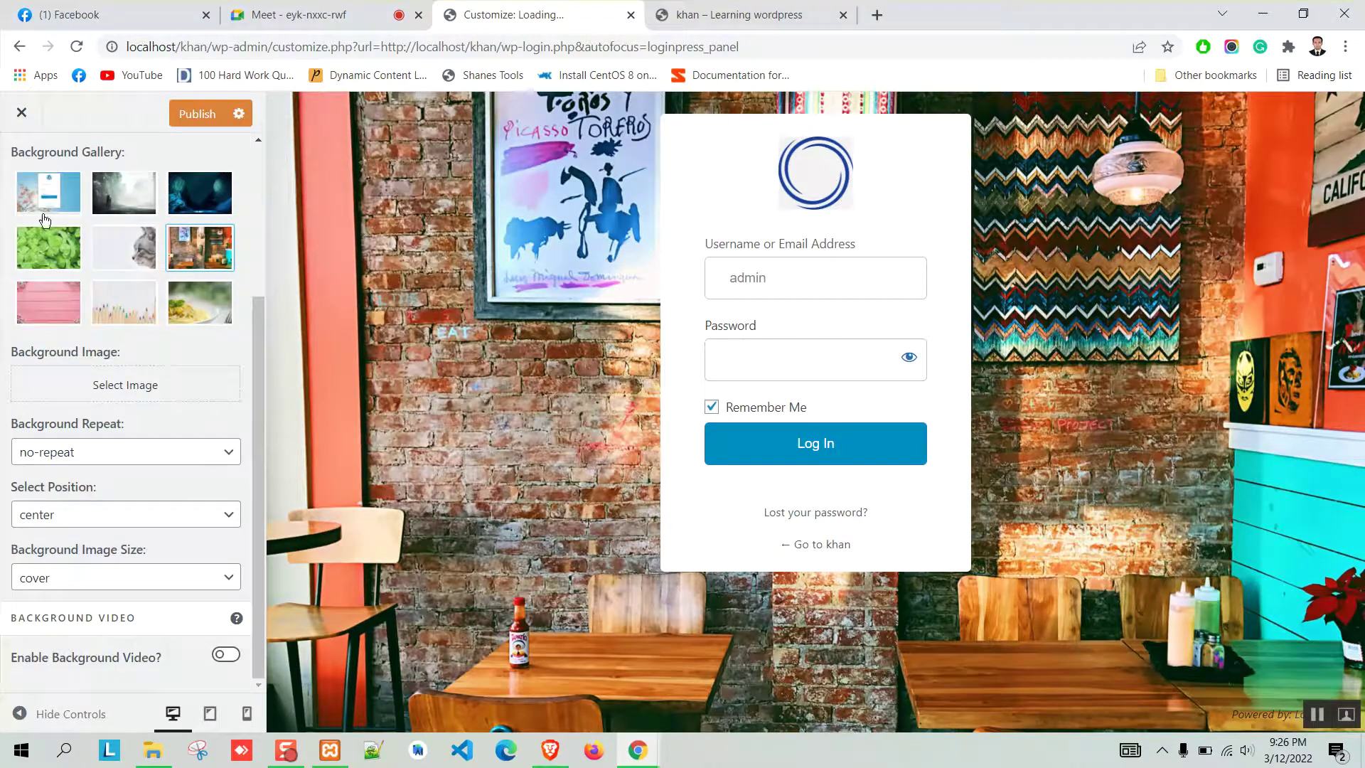
Try home-bg from the media library, remove it, and keep background repeat at no-repeat.
{"action": "left_click", "coordinate": [128, 391]}
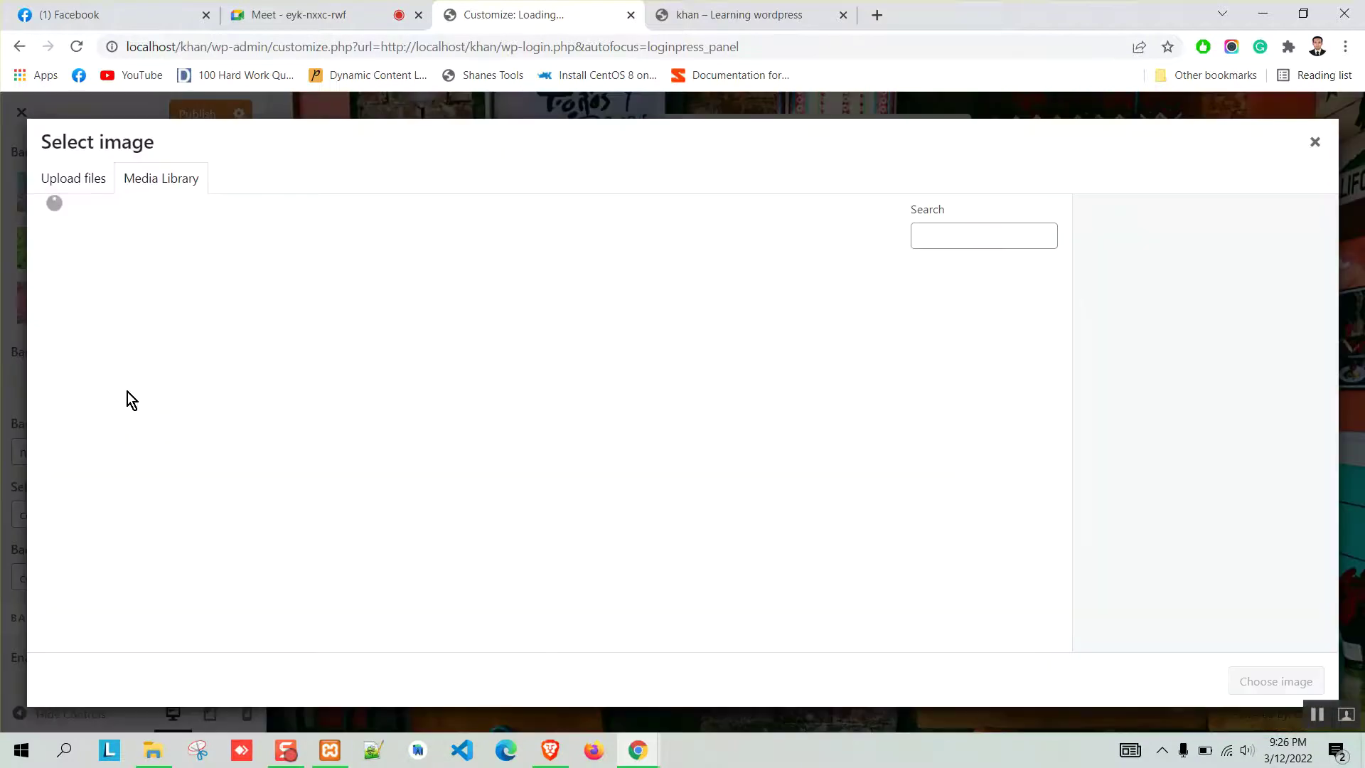
{"action": "left_click", "coordinate": [250, 334]}
{"action": "left_click", "coordinate": [1257, 681]}
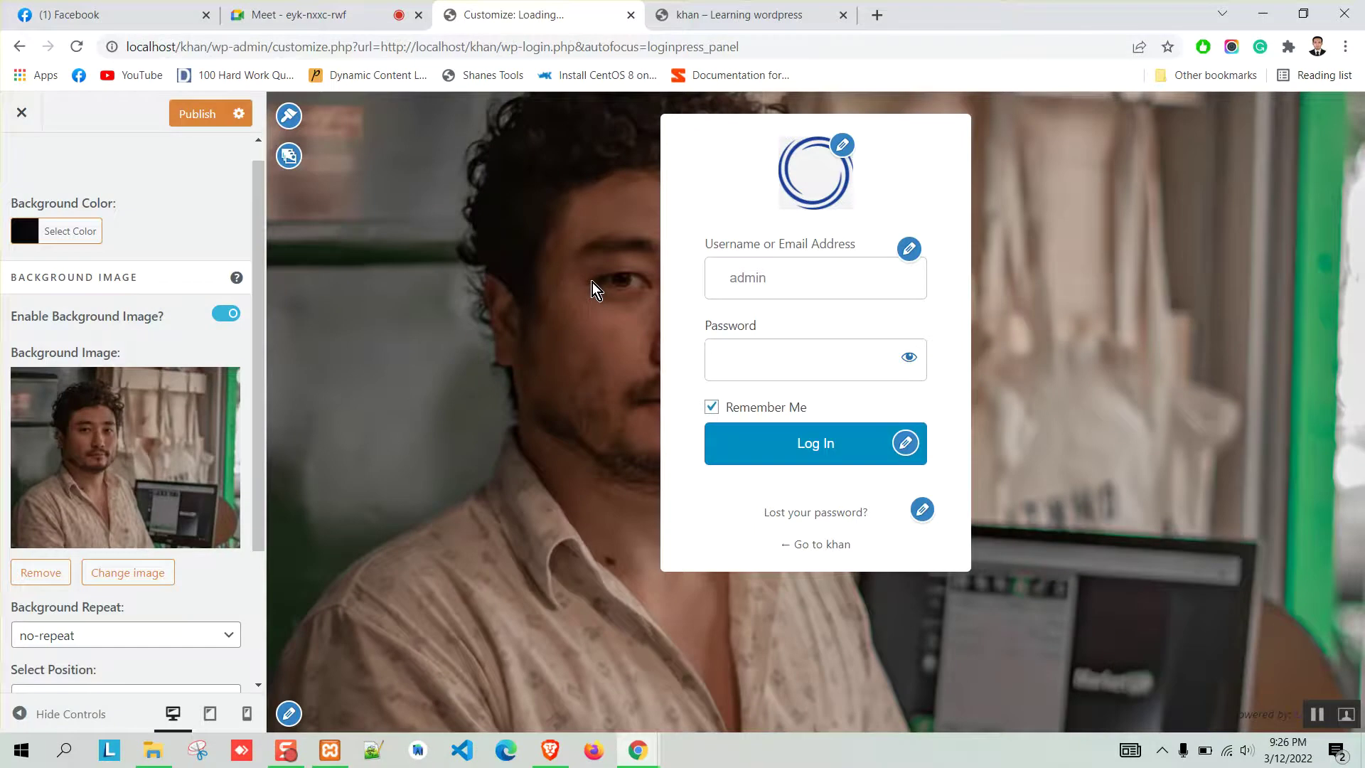
{"action": "left_click", "coordinate": [42, 570]}
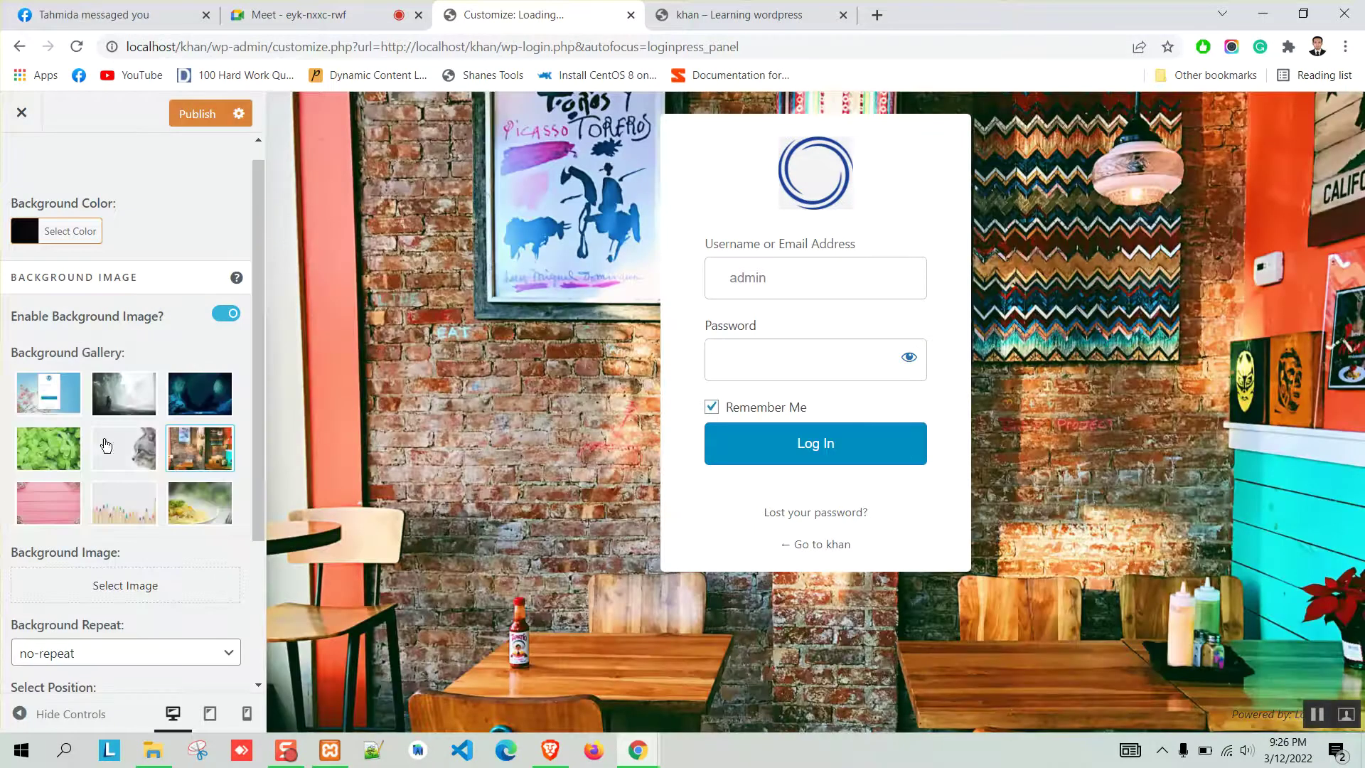
{"action": "scroll", "coordinate": [111, 352], "scroll_direction": "down", "scroll_amount": 3}
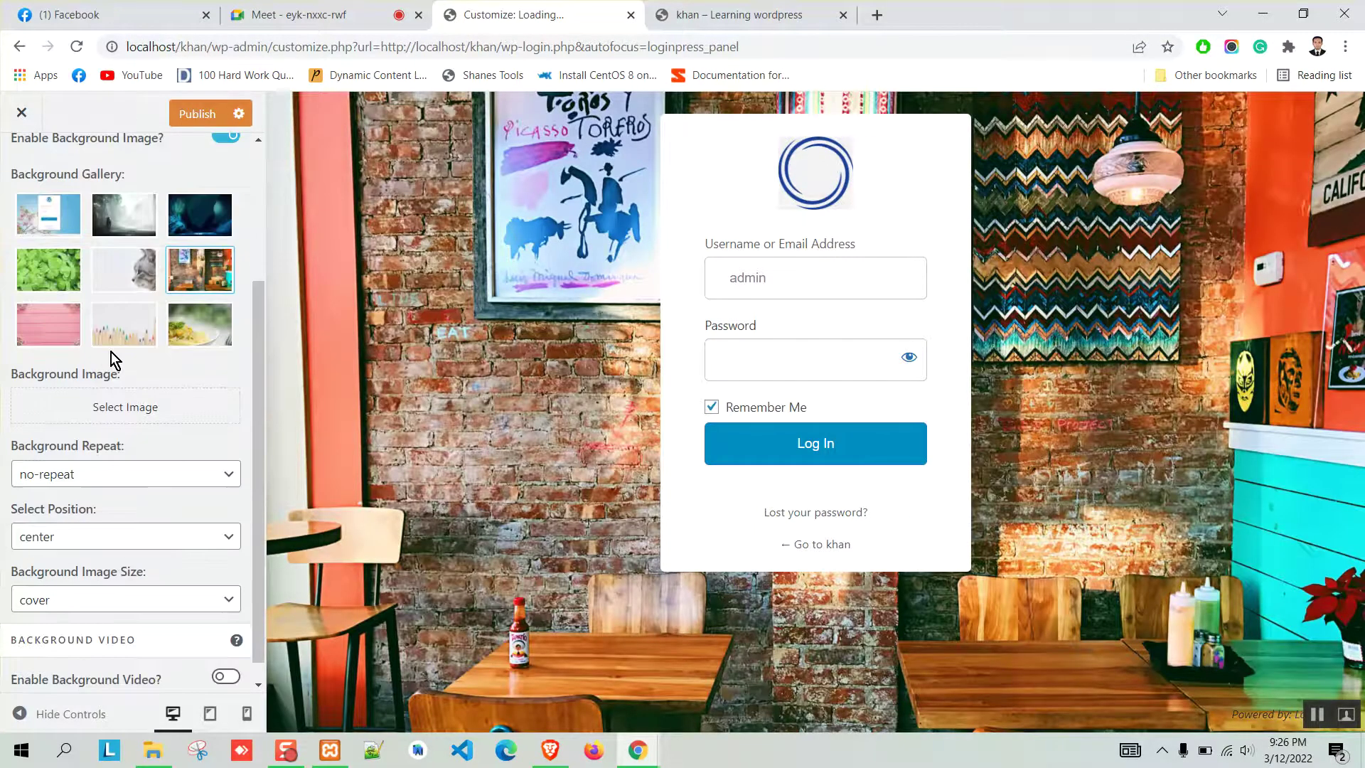
{"action": "scroll", "coordinate": [120, 351], "scroll_direction": "down", "scroll_amount": 1}
{"action": "left_click", "coordinate": [110, 463]}
{"action": "left_click", "coordinate": [167, 465]}
{"action": "left_click", "coordinate": [161, 518]}
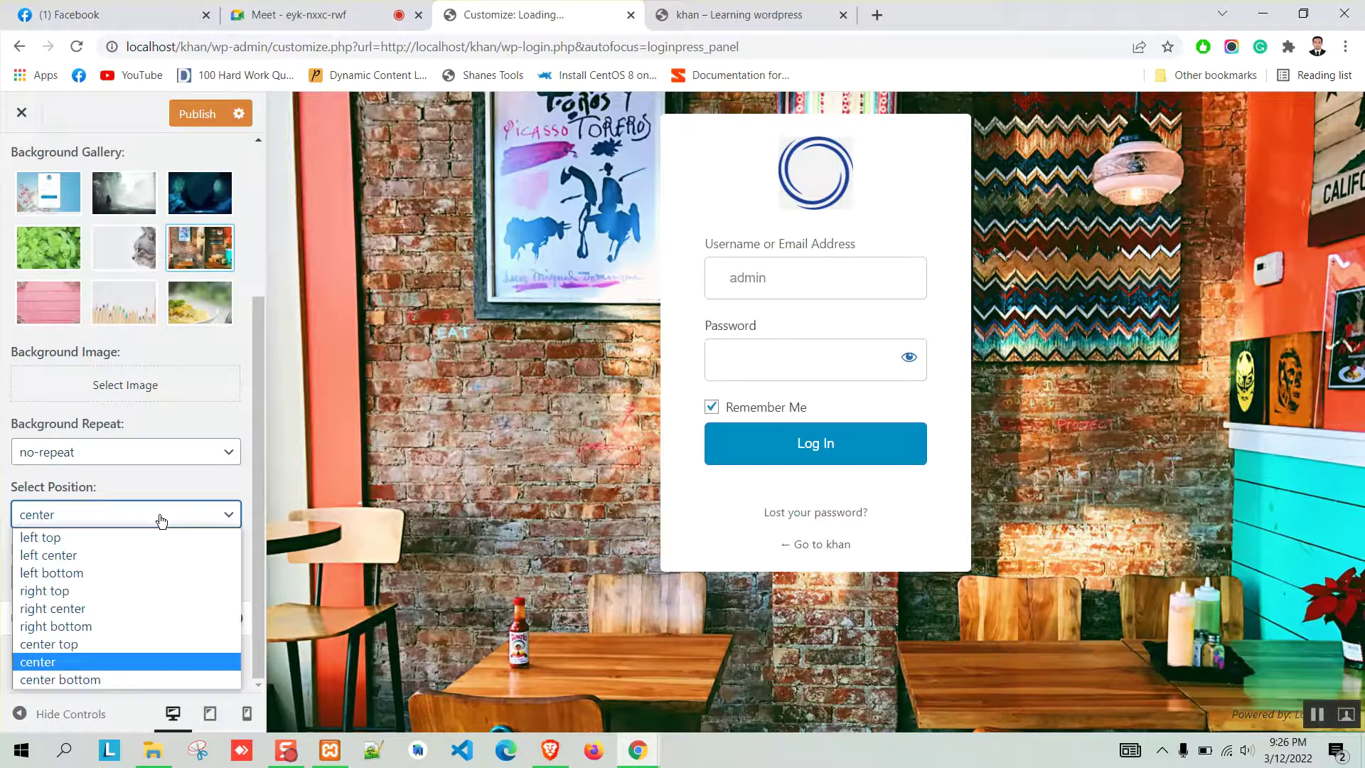
{"action": "left_click", "coordinate": [104, 538]}
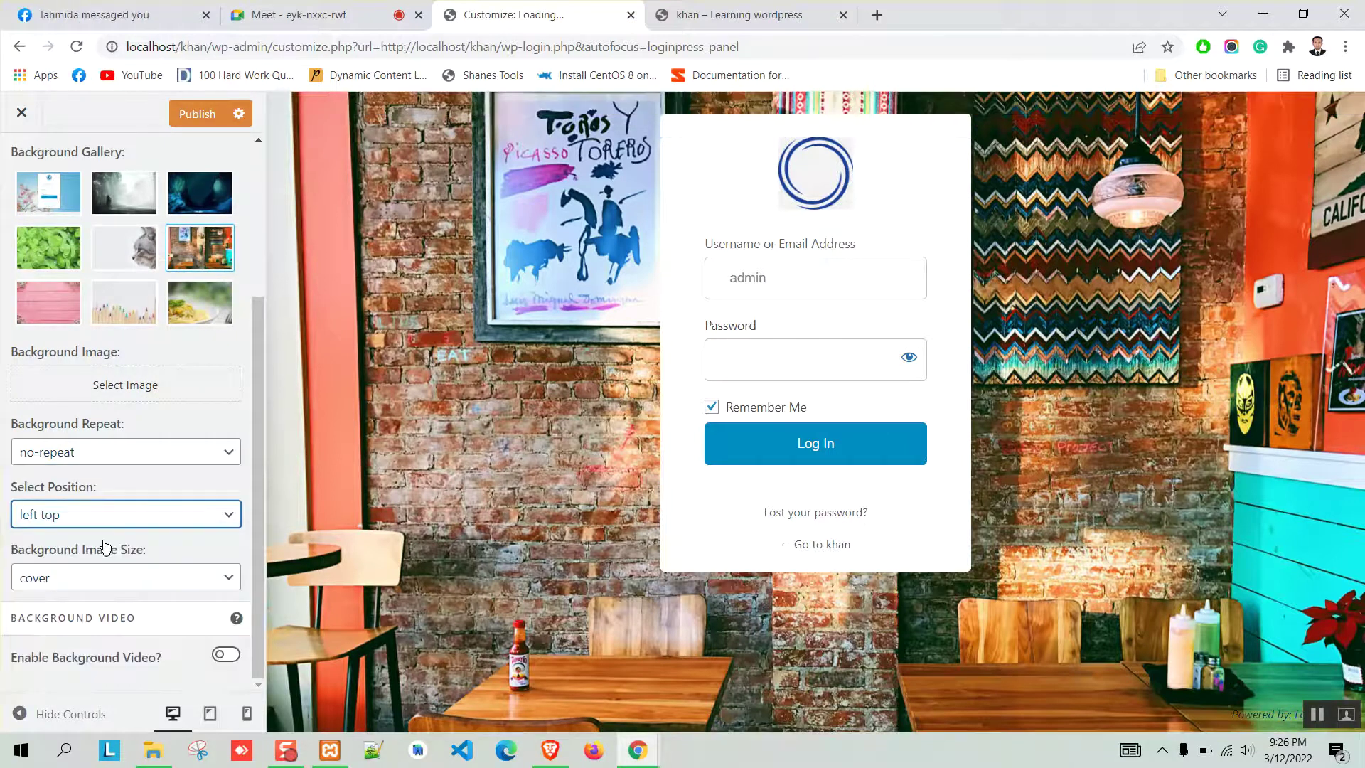
{"action": "left_click", "coordinate": [167, 515]}
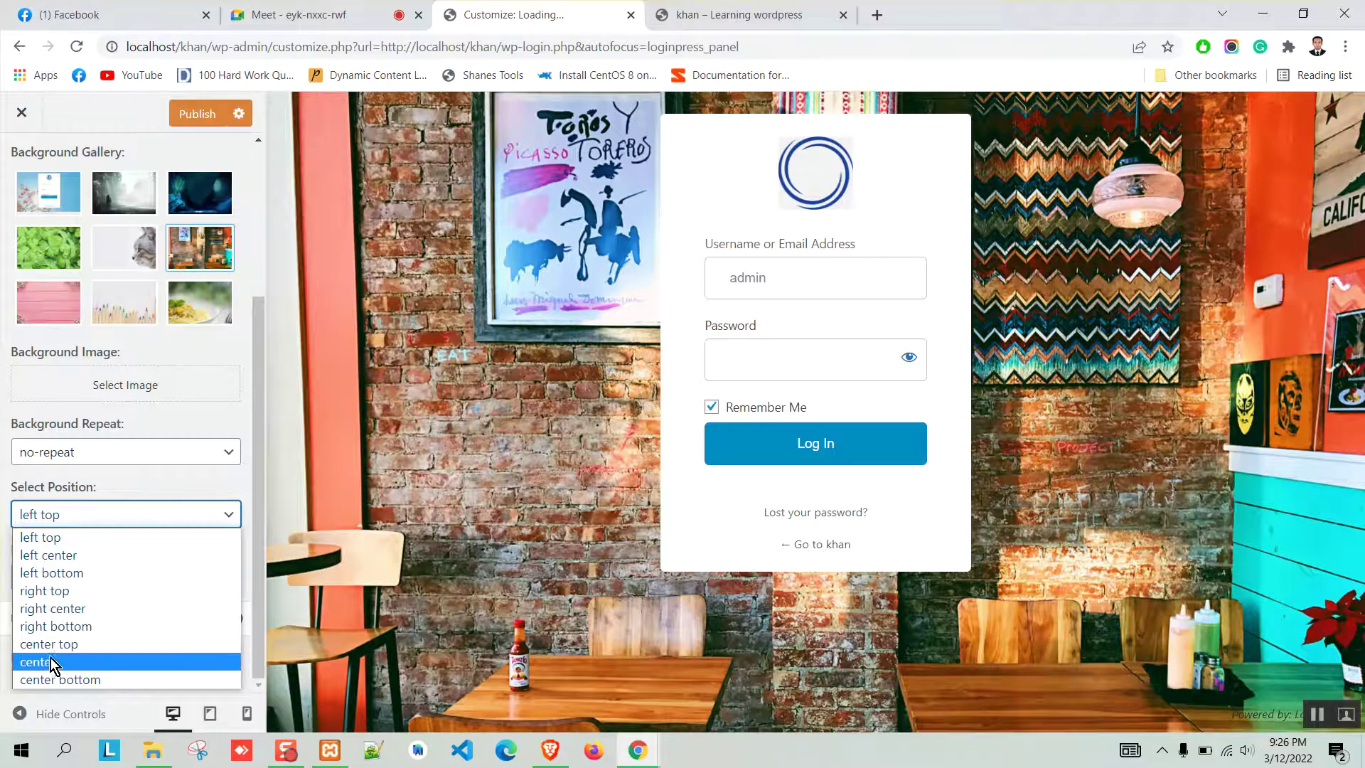
{"action": "left_click", "coordinate": [64, 660]}
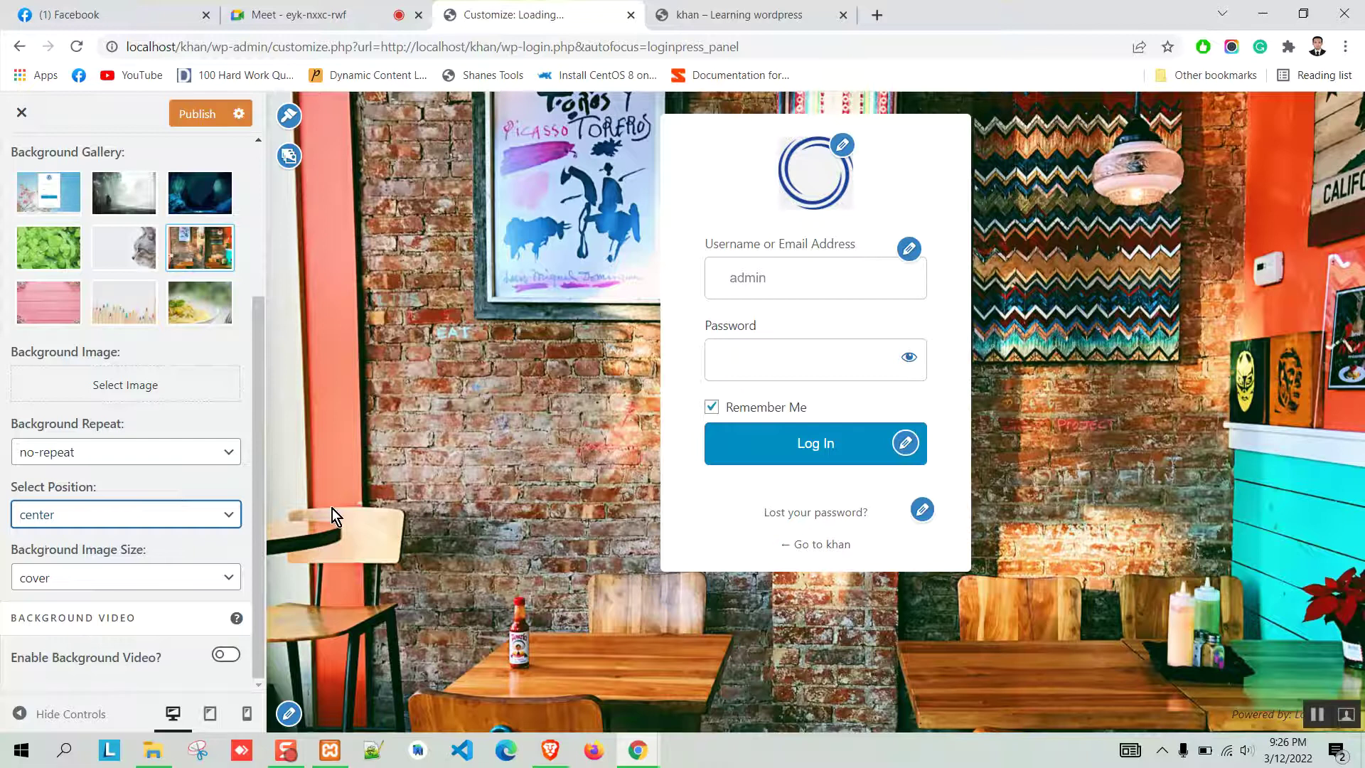
{"action": "left_click", "coordinate": [157, 583]}
{"action": "left_click", "coordinate": [112, 590]}
{"action": "left_click", "coordinate": [94, 577]}
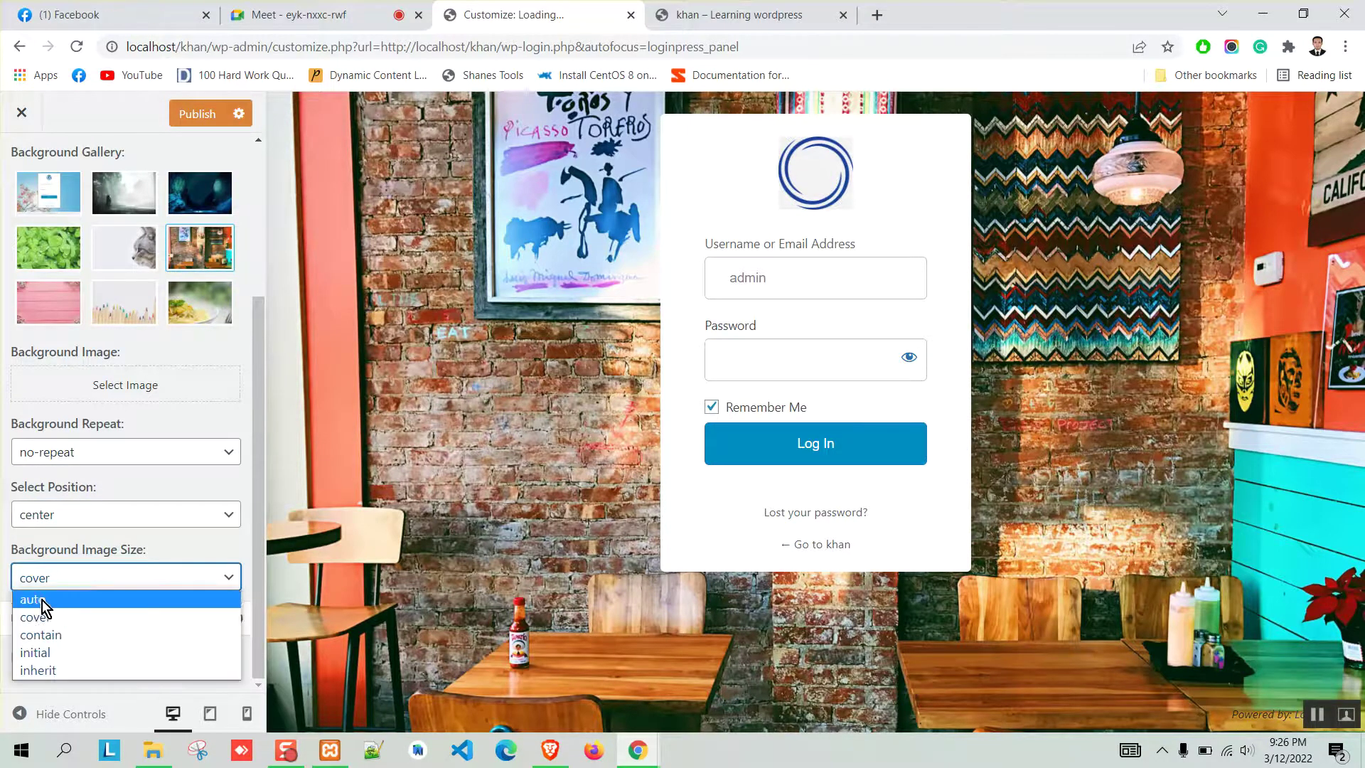
{"action": "left_click", "coordinate": [41, 600]}
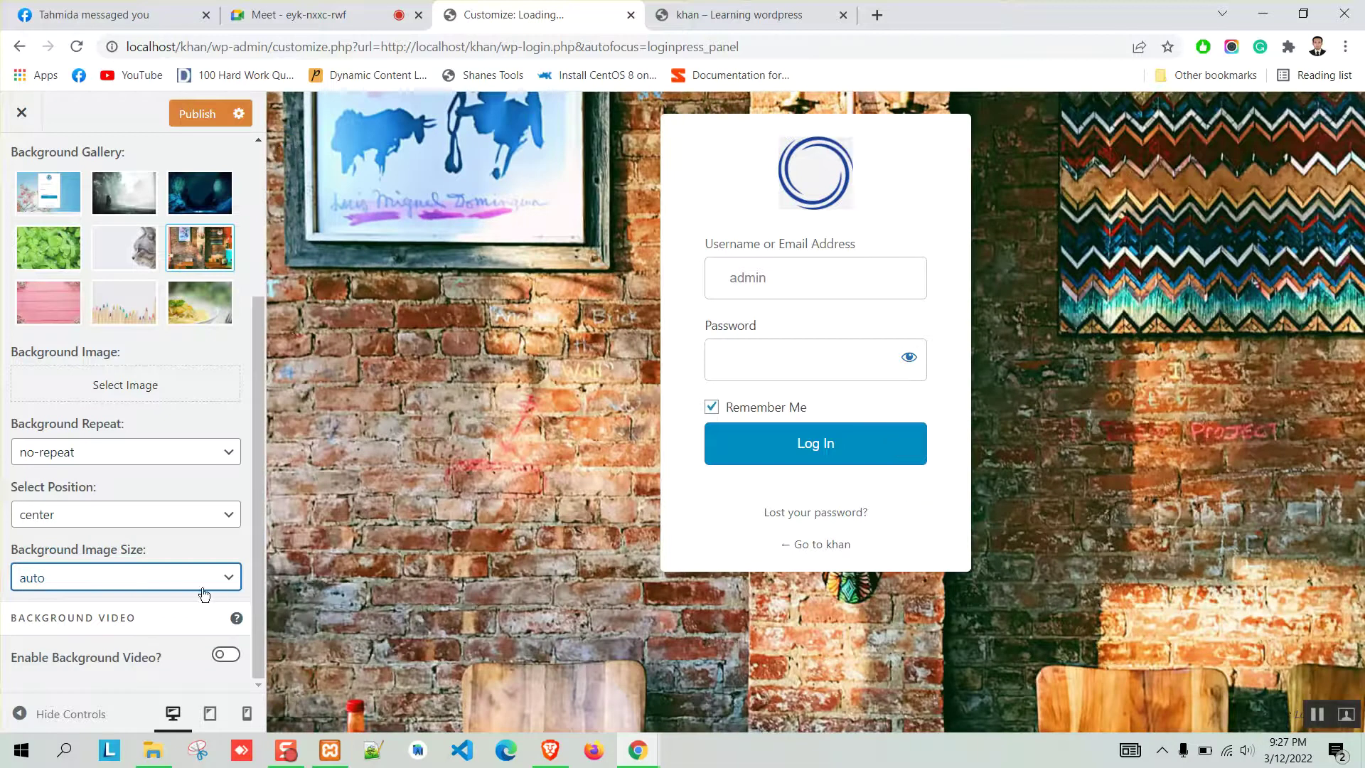
{"action": "left_click", "coordinate": [185, 579]}
{"action": "left_click", "coordinate": [70, 617]}
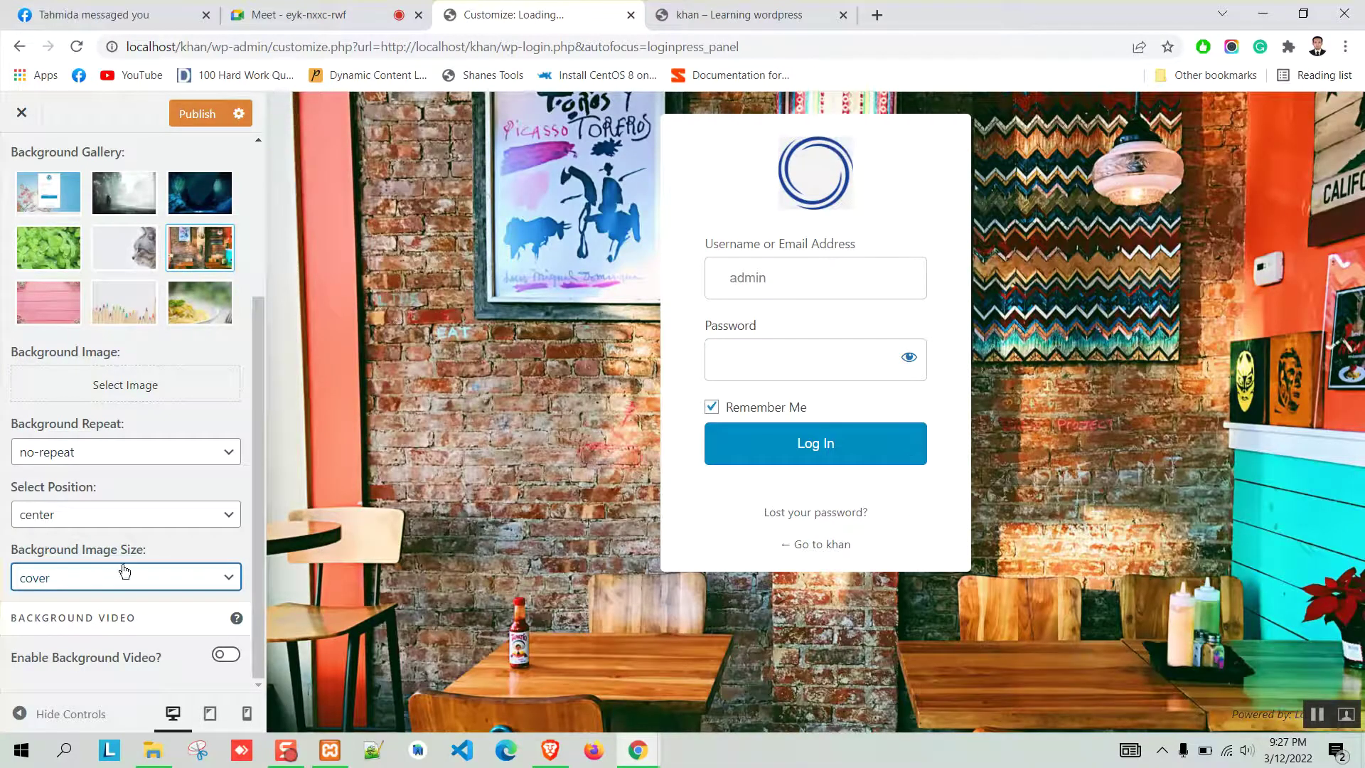
{"action": "left_click", "coordinate": [225, 654]}
{"action": "scroll", "coordinate": [163, 573], "scroll_direction": "down", "scroll_amount": 1}
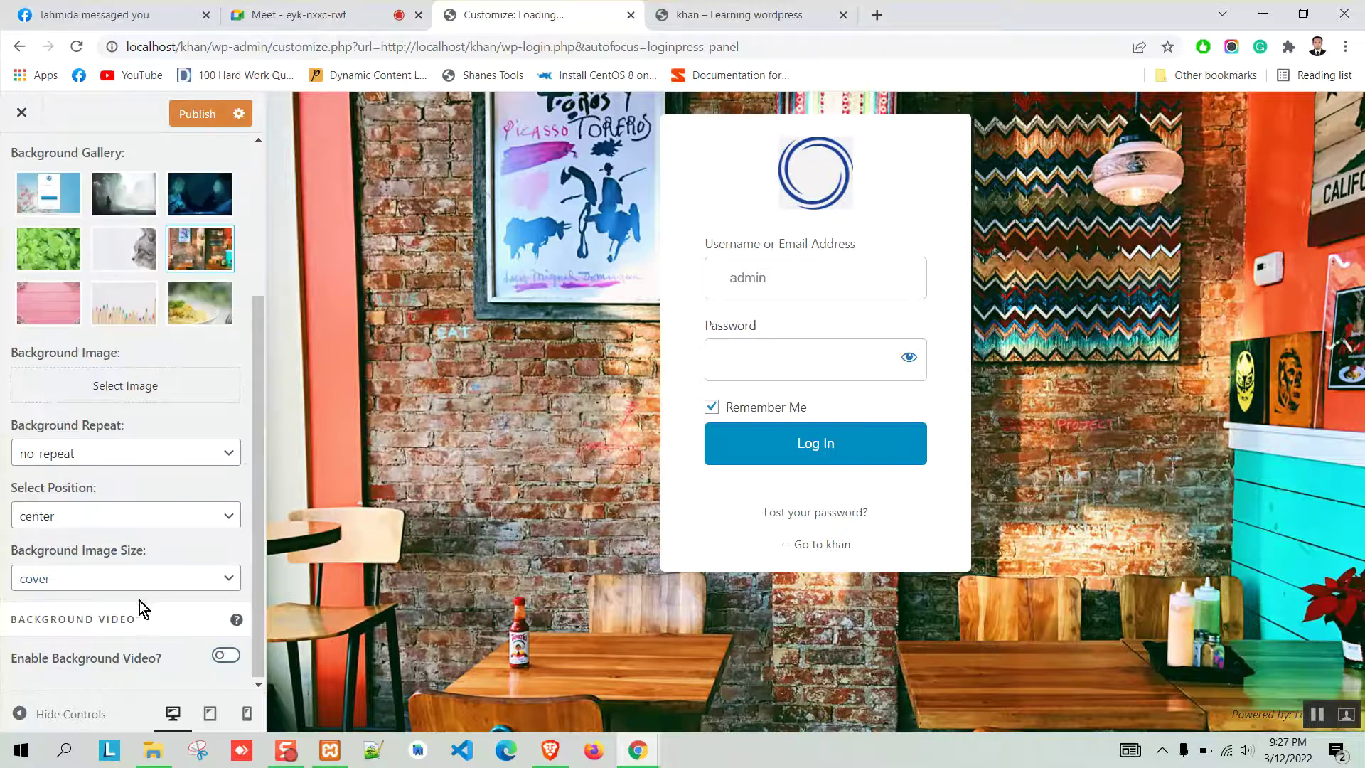
{"action": "scroll", "coordinate": [156, 589], "scroll_direction": "up", "scroll_amount": 2}
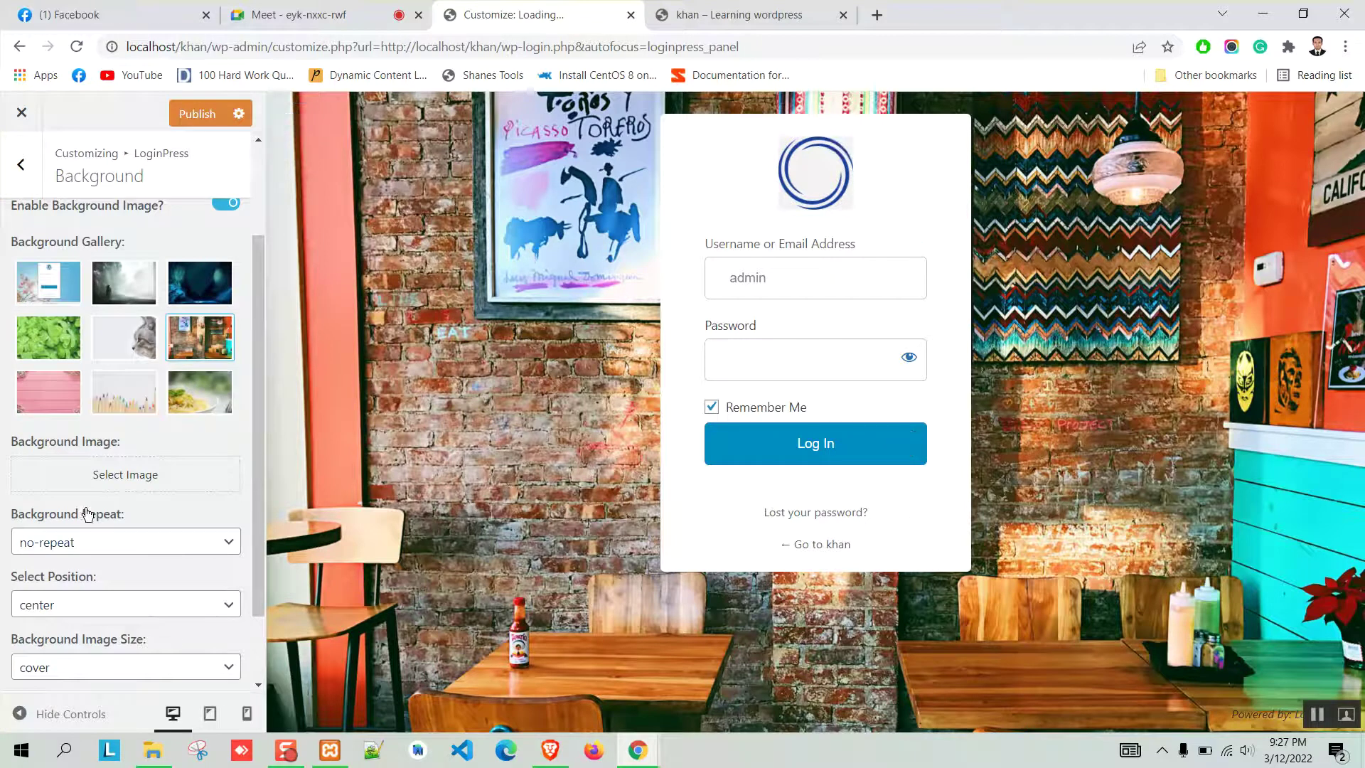
{"action": "scroll", "coordinate": [87, 514], "scroll_direction": "down", "scroll_amount": 2}
{"action": "scroll", "coordinate": [21, 178], "scroll_direction": "up", "scroll_amount": 4}
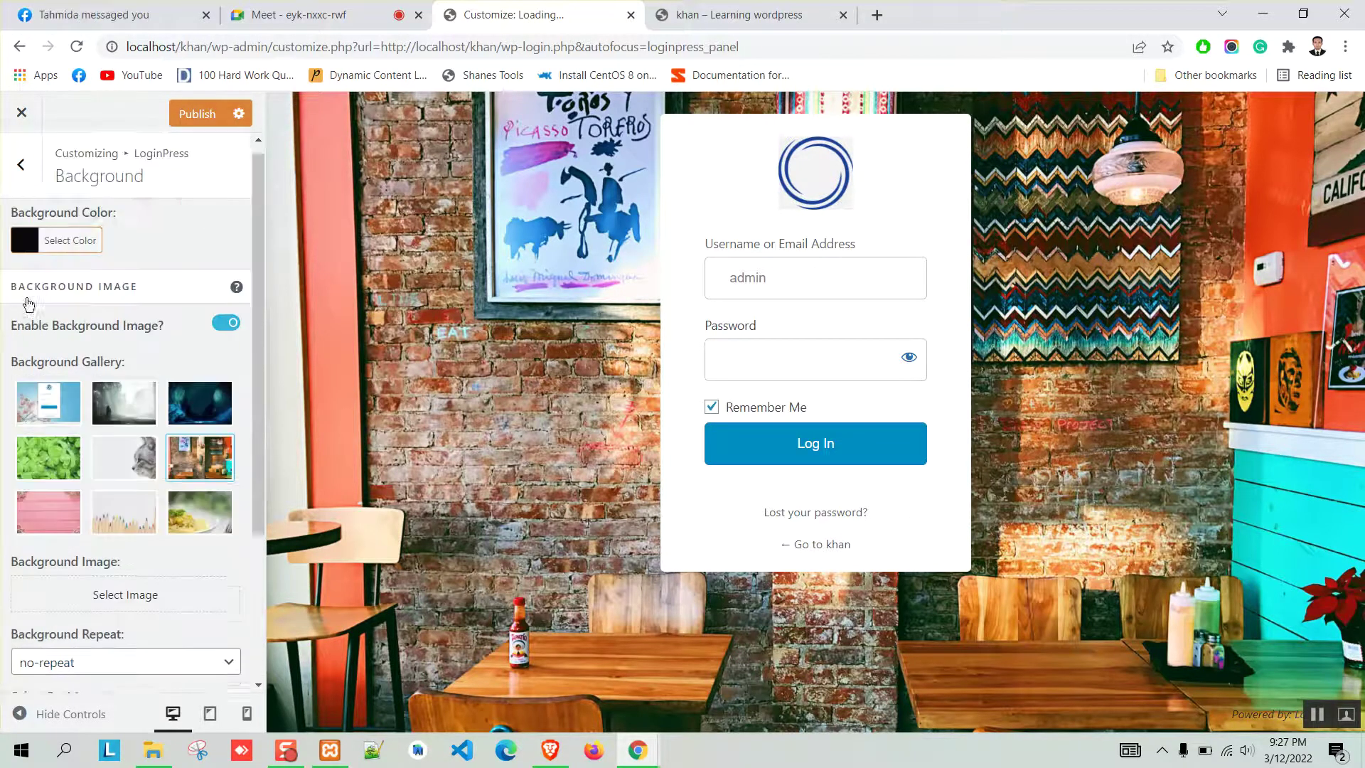
{"action": "left_click", "coordinate": [29, 175]}
In Customize Login Form, turn off form transparency and set the form background to near-white #f7f7f7.
{"action": "left_click", "coordinate": [135, 351]}
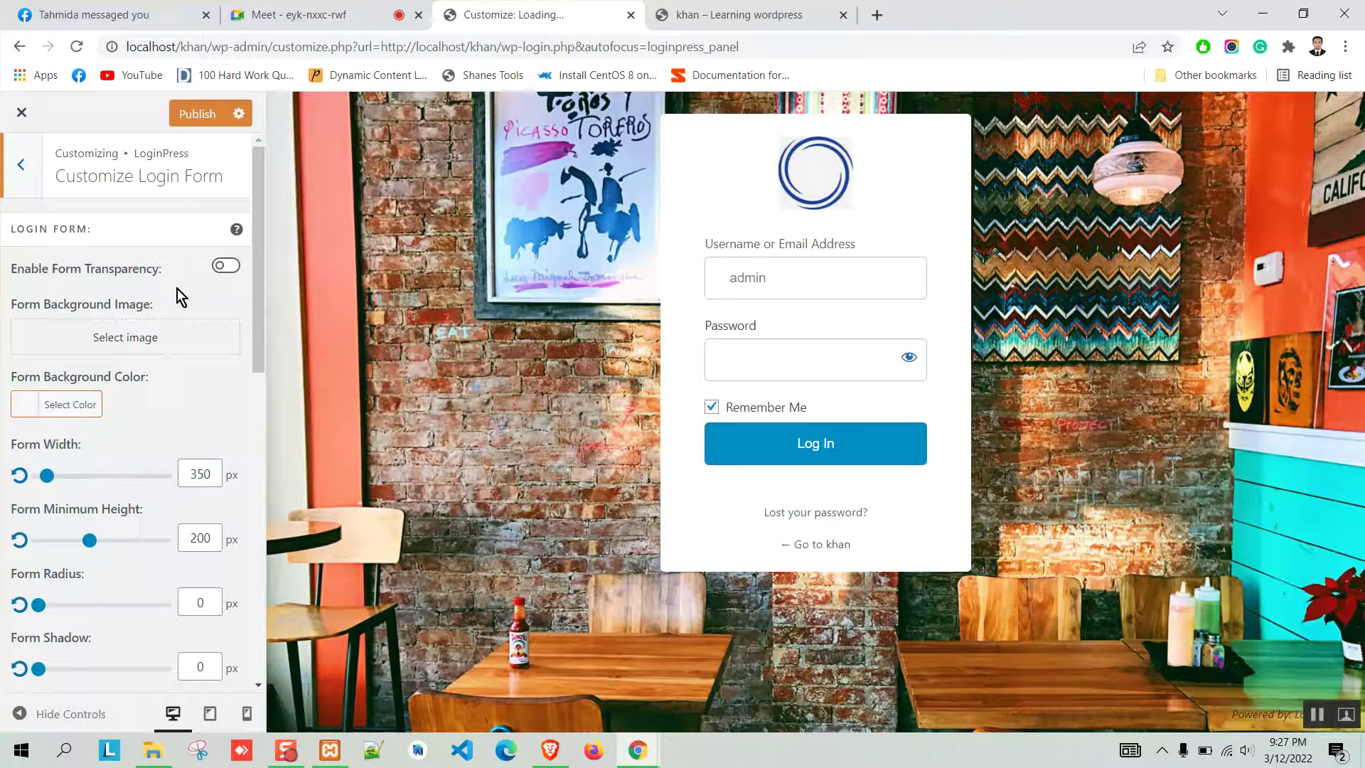
{"action": "left_click", "coordinate": [226, 266]}
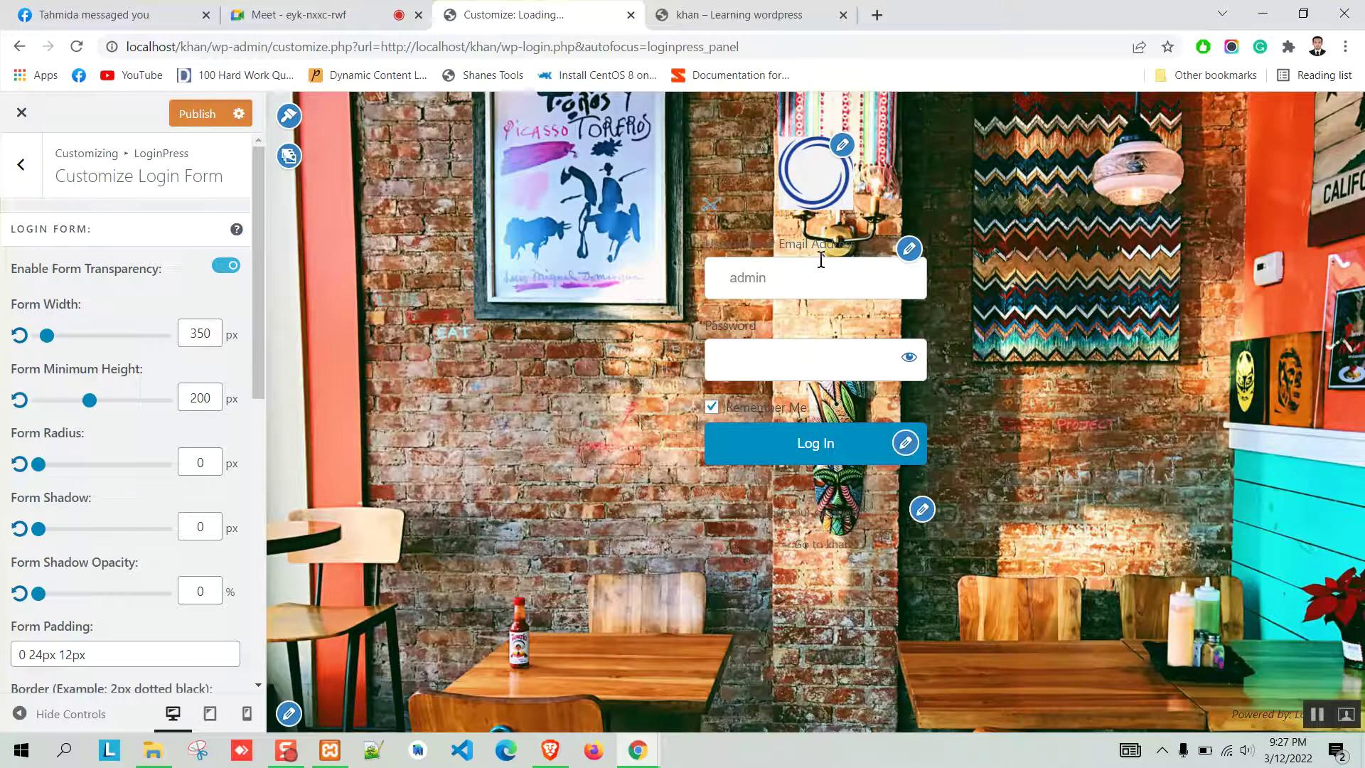
{"action": "left_click", "coordinate": [770, 369]}
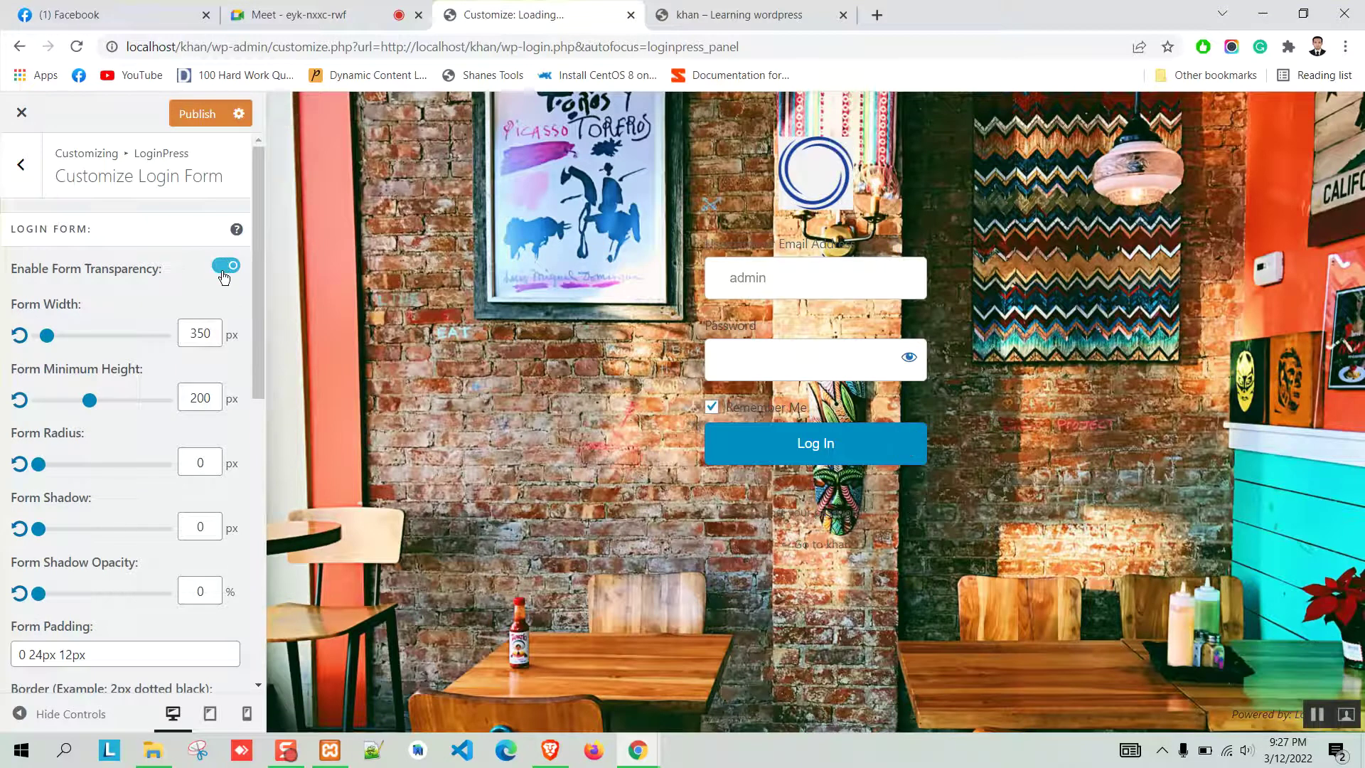
{"action": "left_click", "coordinate": [224, 274]}
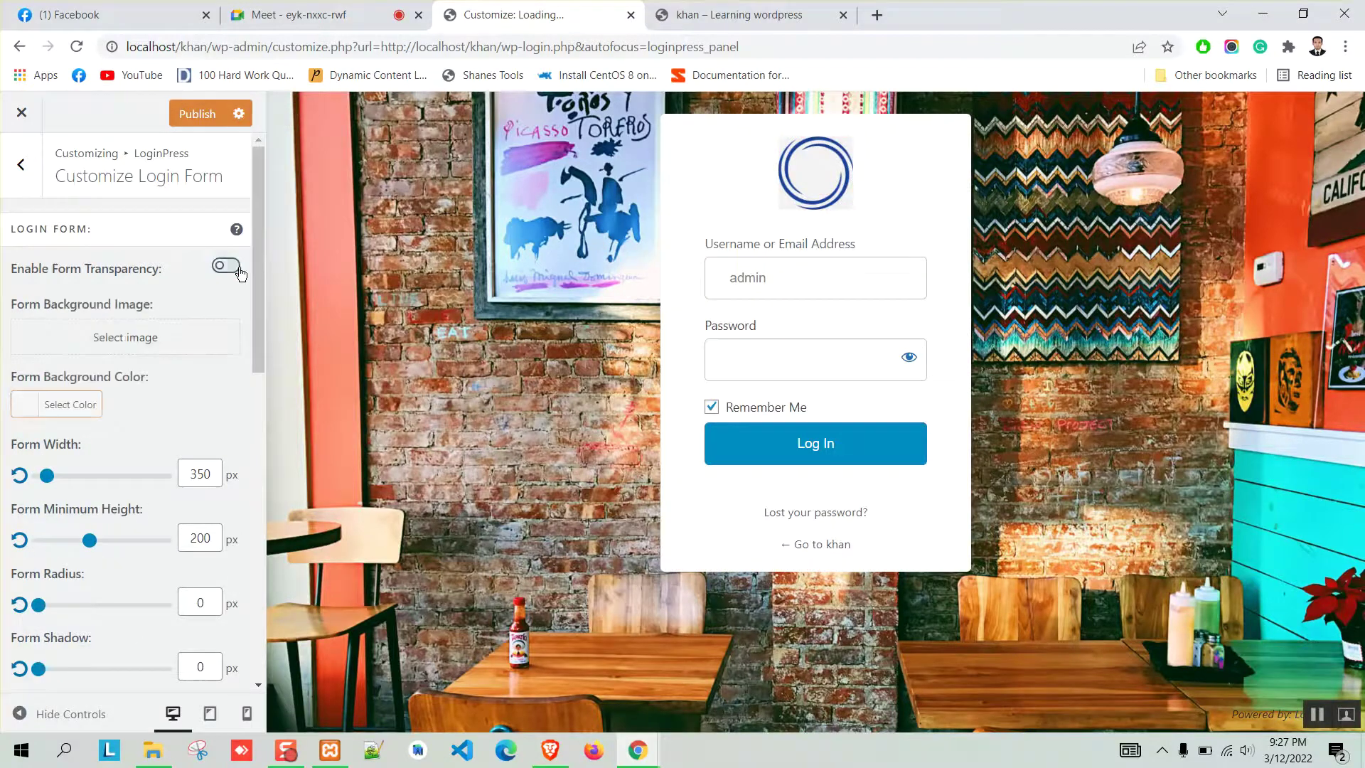
{"action": "left_click", "coordinate": [32, 418]}
{"action": "left_click", "coordinate": [167, 588]}
{"action": "left_click_drag", "start_coordinate": [158, 554], "coordinate": [4, 442]}
{"action": "scroll", "coordinate": [151, 395], "scroll_direction": "down", "scroll_amount": 4}
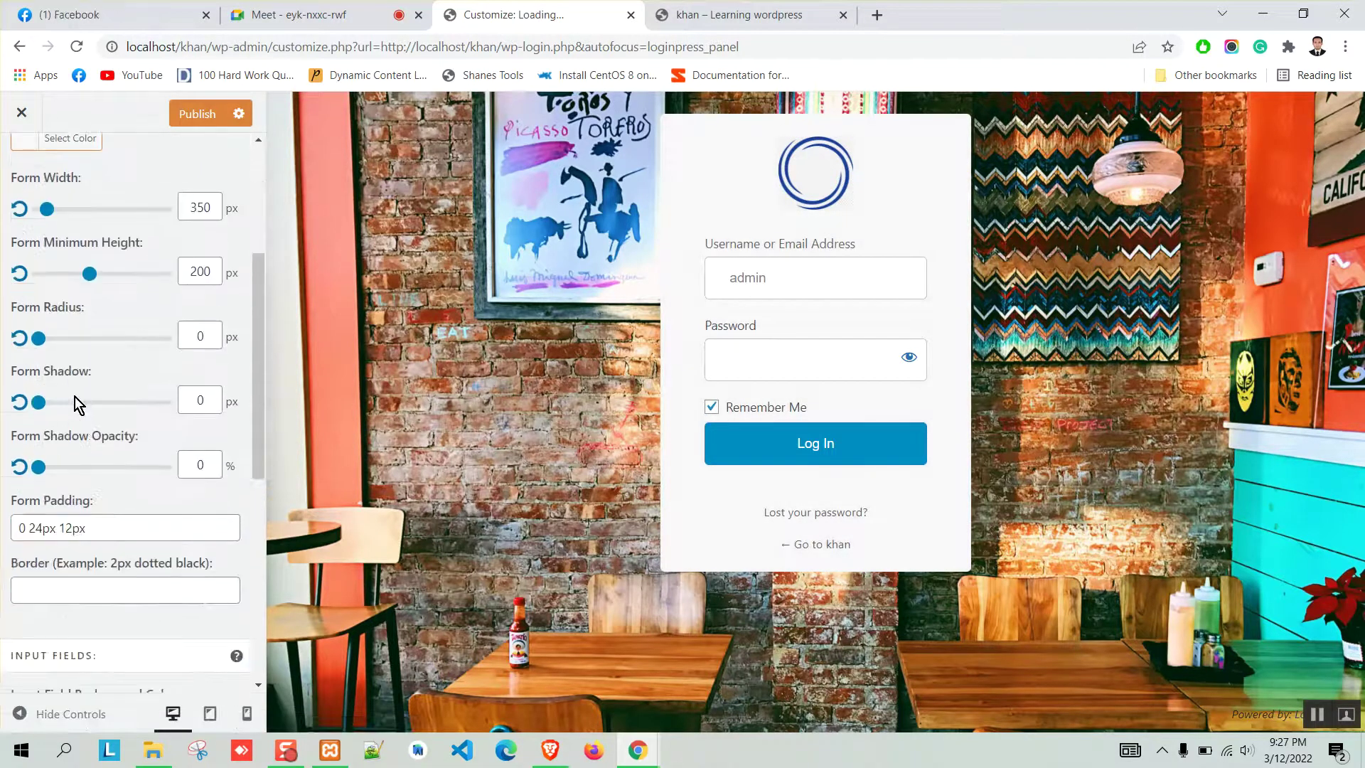
{"action": "scroll", "coordinate": [75, 397], "scroll_direction": "down", "scroll_amount": 4}
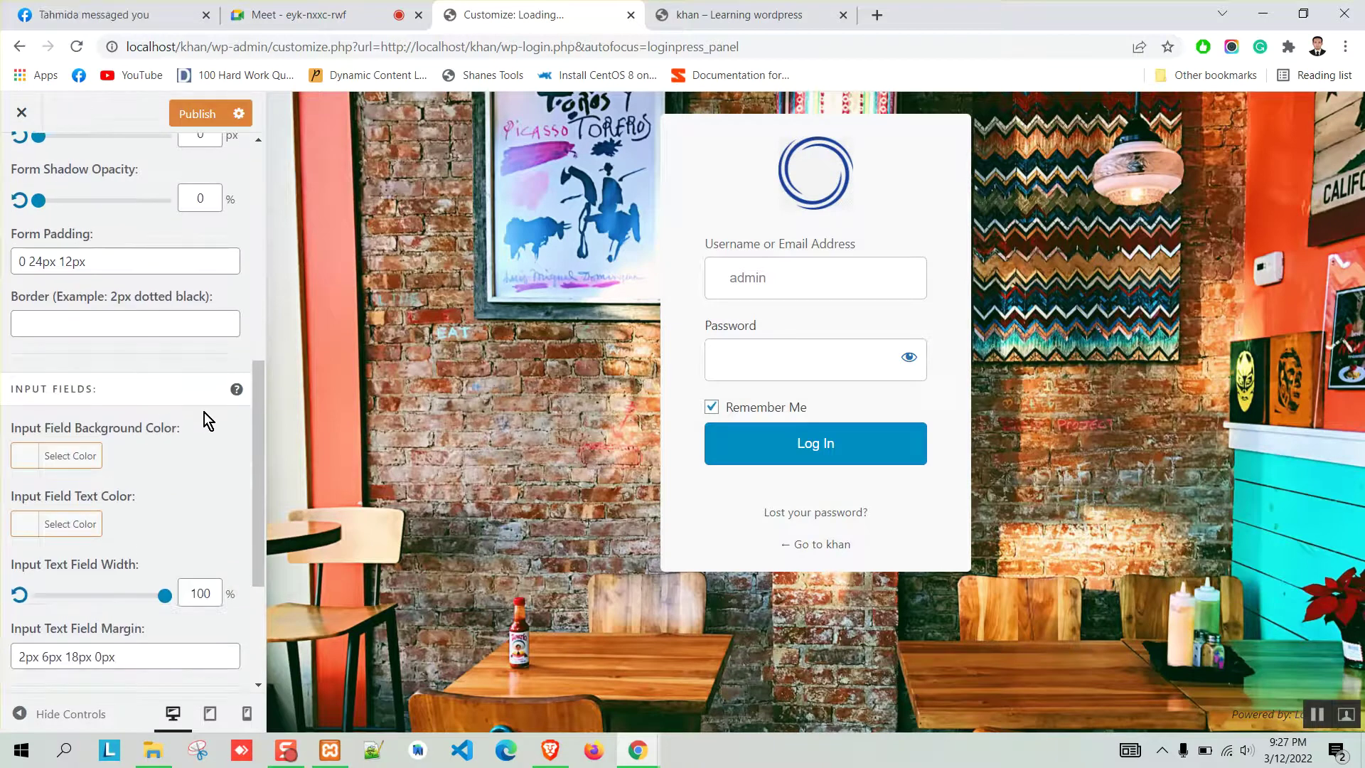
{"action": "left_click", "coordinate": [32, 456]}
{"action": "left_click", "coordinate": [111, 664]}
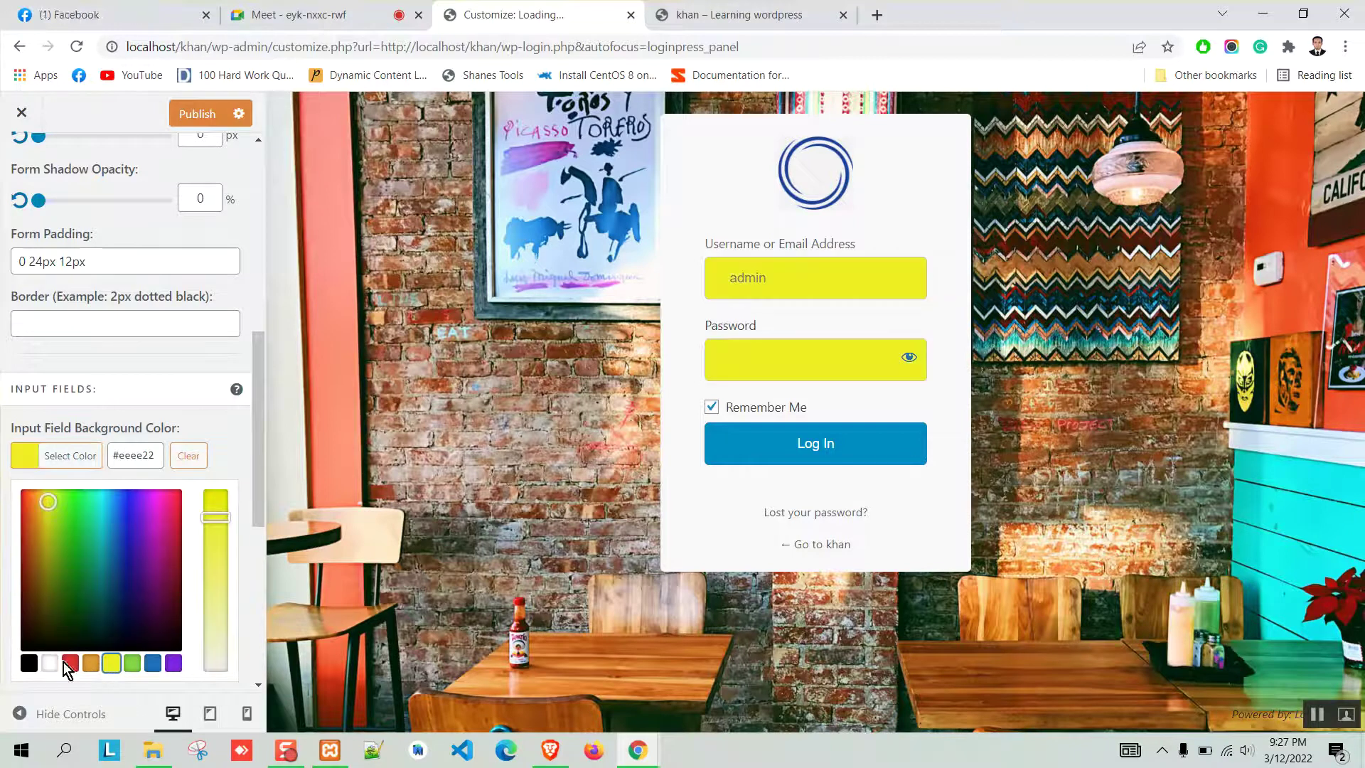
{"action": "left_click", "coordinate": [71, 663]}
{"action": "left_click", "coordinate": [174, 664]}
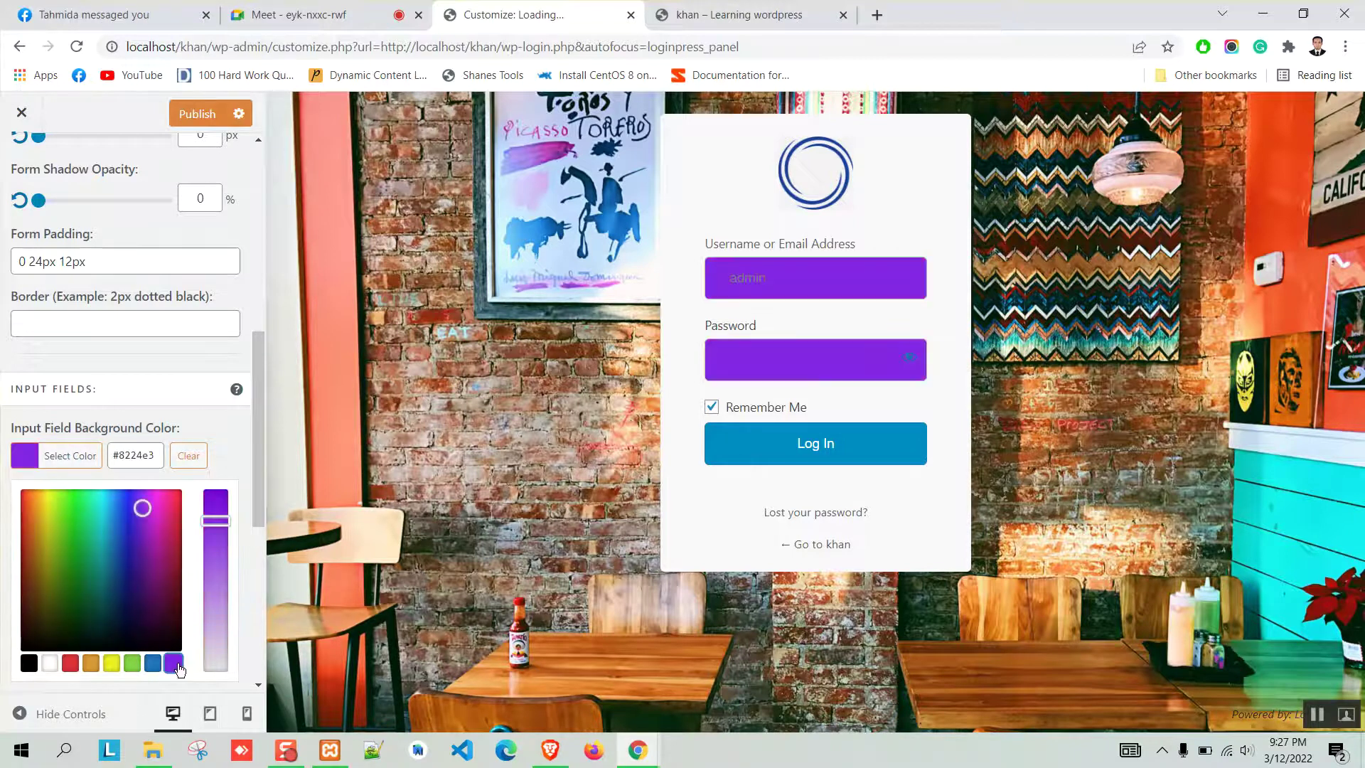
{"action": "left_click", "coordinate": [153, 664]}
{"action": "left_click_drag", "start_coordinate": [111, 612], "coordinate": [21, 489]}
{"action": "left_click", "coordinate": [49, 664]}
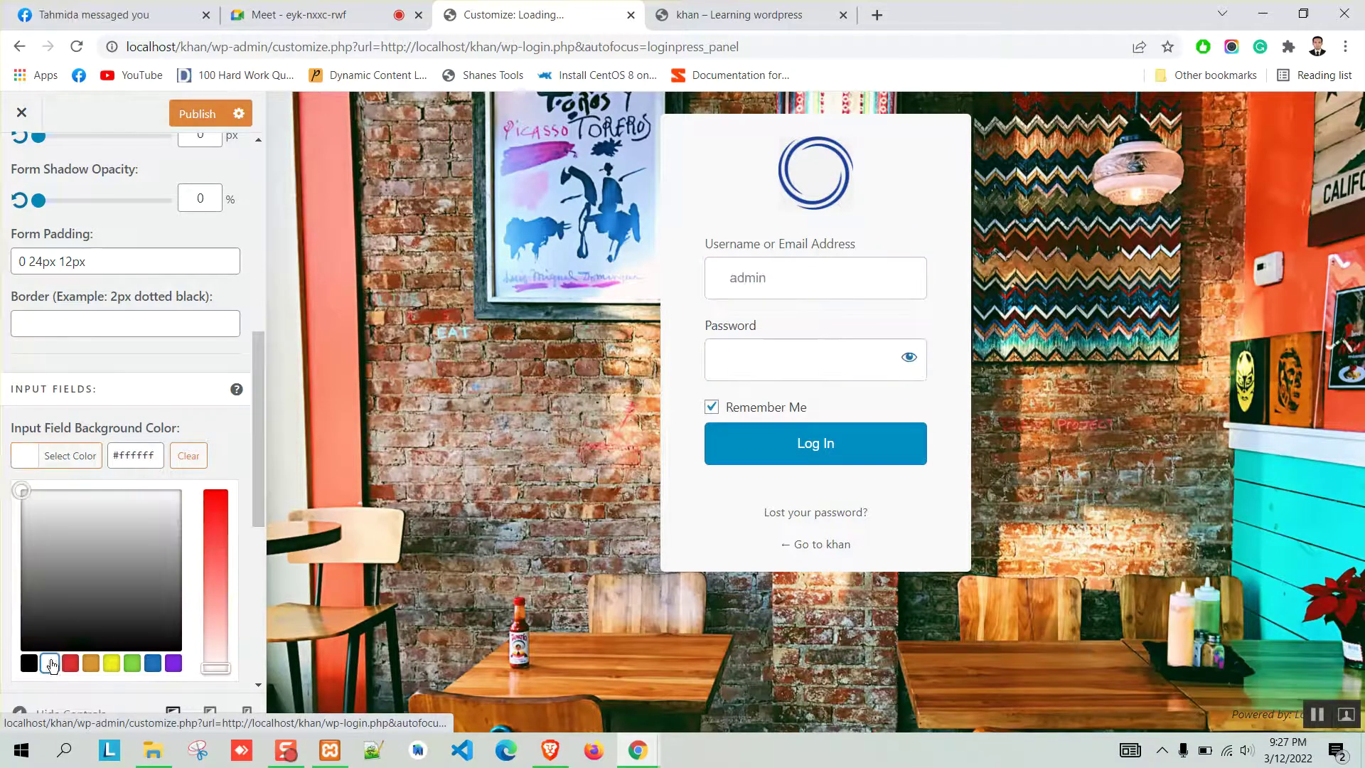
{"action": "left_click", "coordinate": [219, 428]}
{"action": "scroll", "coordinate": [152, 450], "scroll_direction": "down", "scroll_amount": 3}
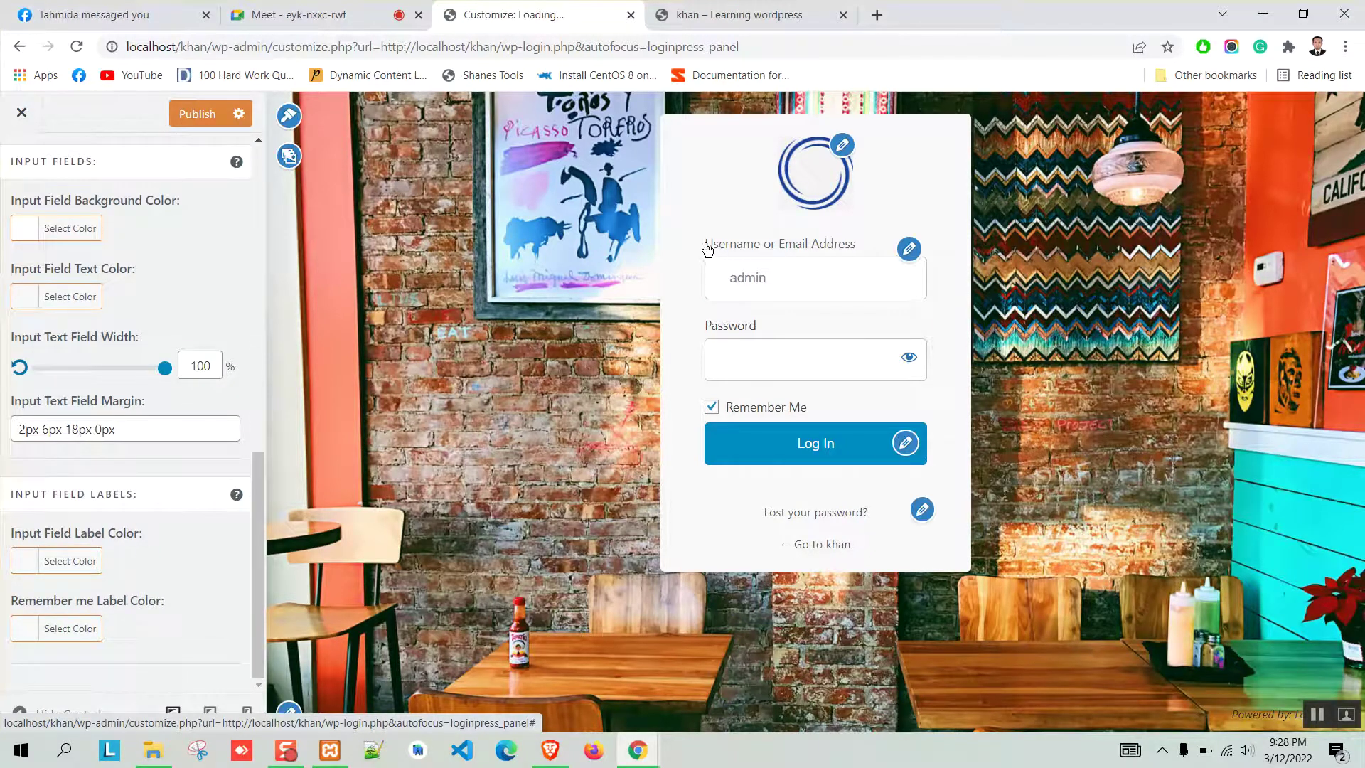
Set Input Field Label Color to purple #8224e3 and Remember me Label Color to red #dd3333.
{"action": "left_click", "coordinate": [25, 567]}
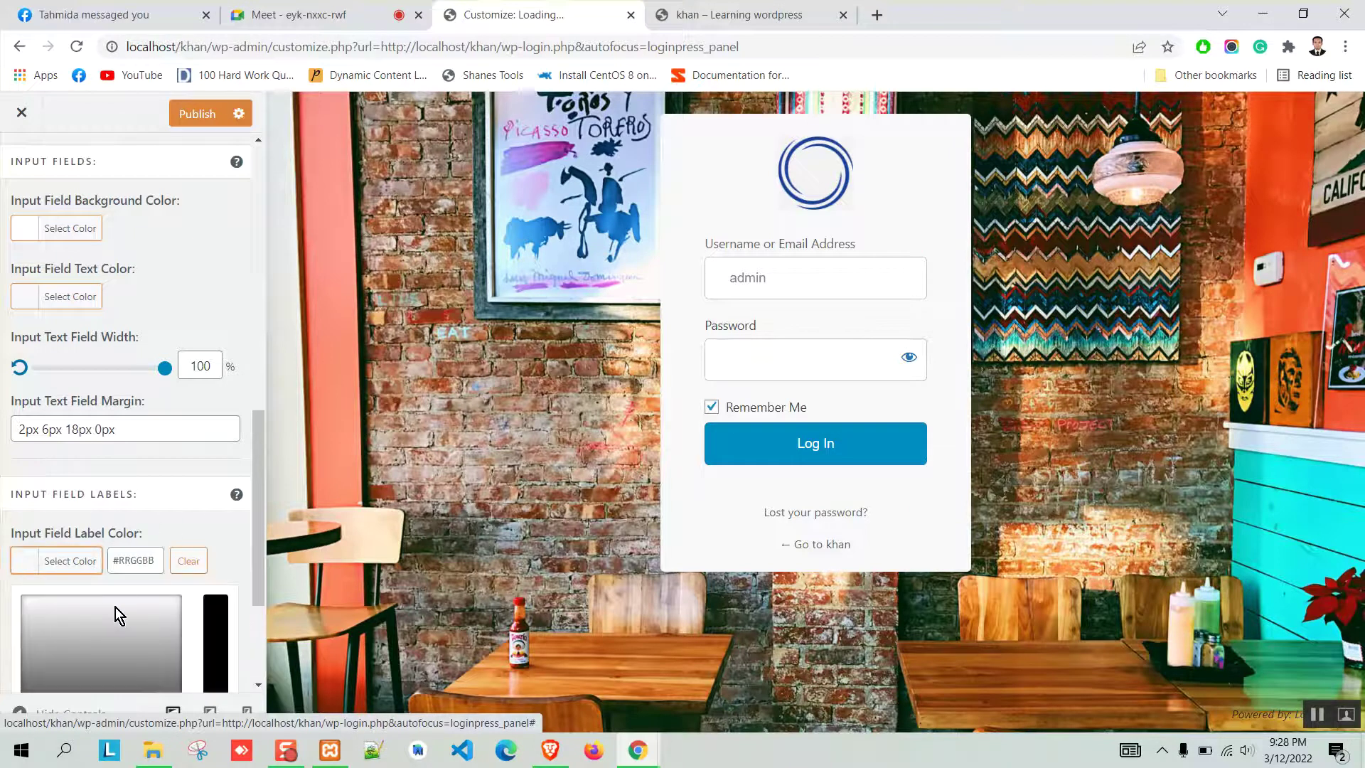
{"action": "scroll", "coordinate": [178, 566], "scroll_direction": "down", "scroll_amount": 3}
{"action": "left_click", "coordinate": [153, 561]}
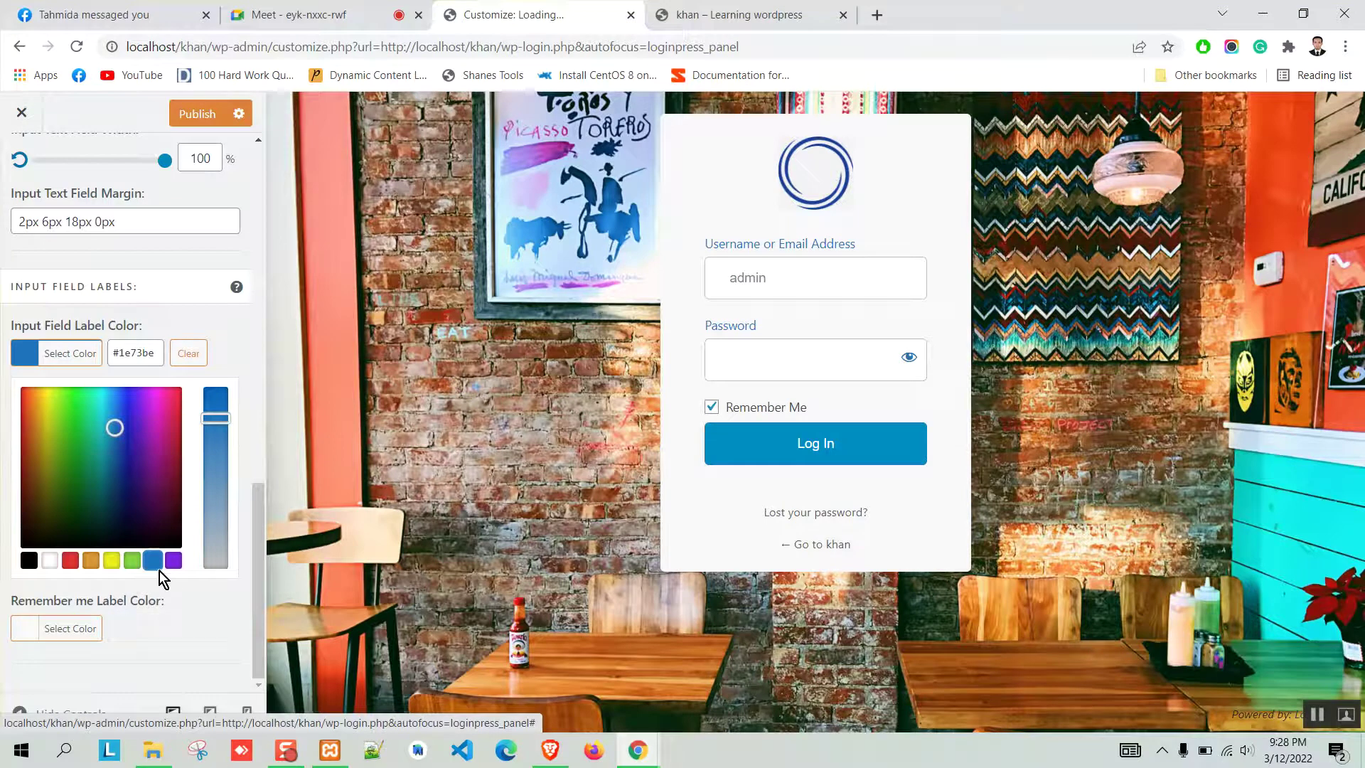
{"action": "left_click", "coordinate": [173, 561]}
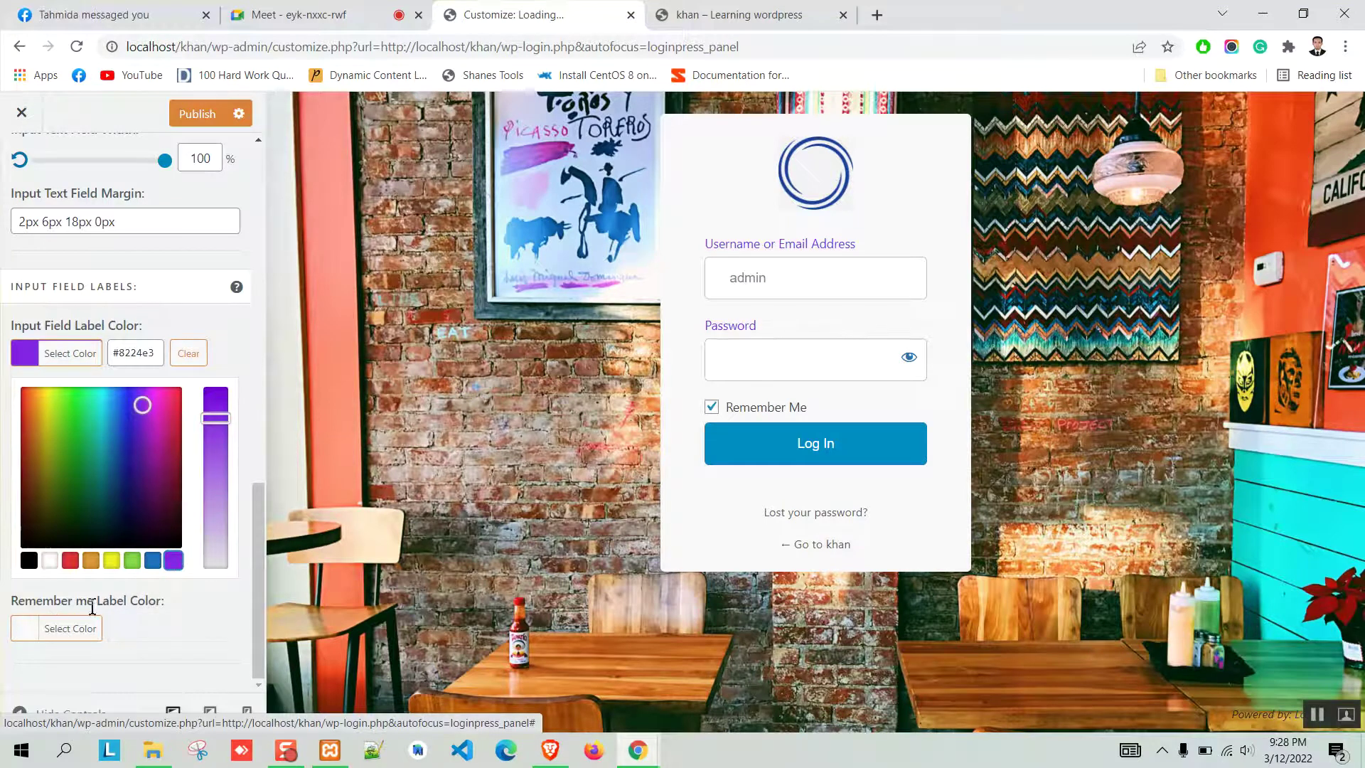
{"action": "left_click", "coordinate": [33, 636]}
{"action": "left_click", "coordinate": [69, 629]}
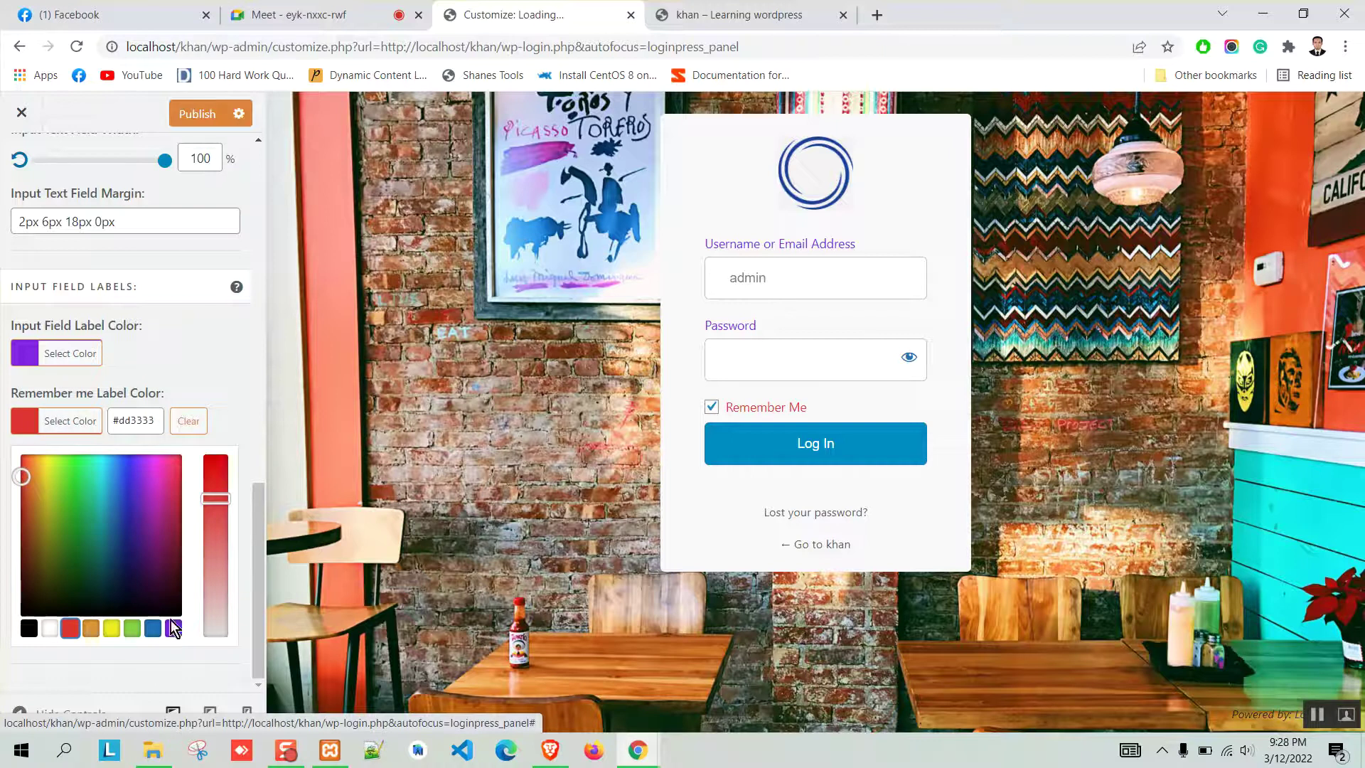
{"action": "left_click", "coordinate": [248, 419]}
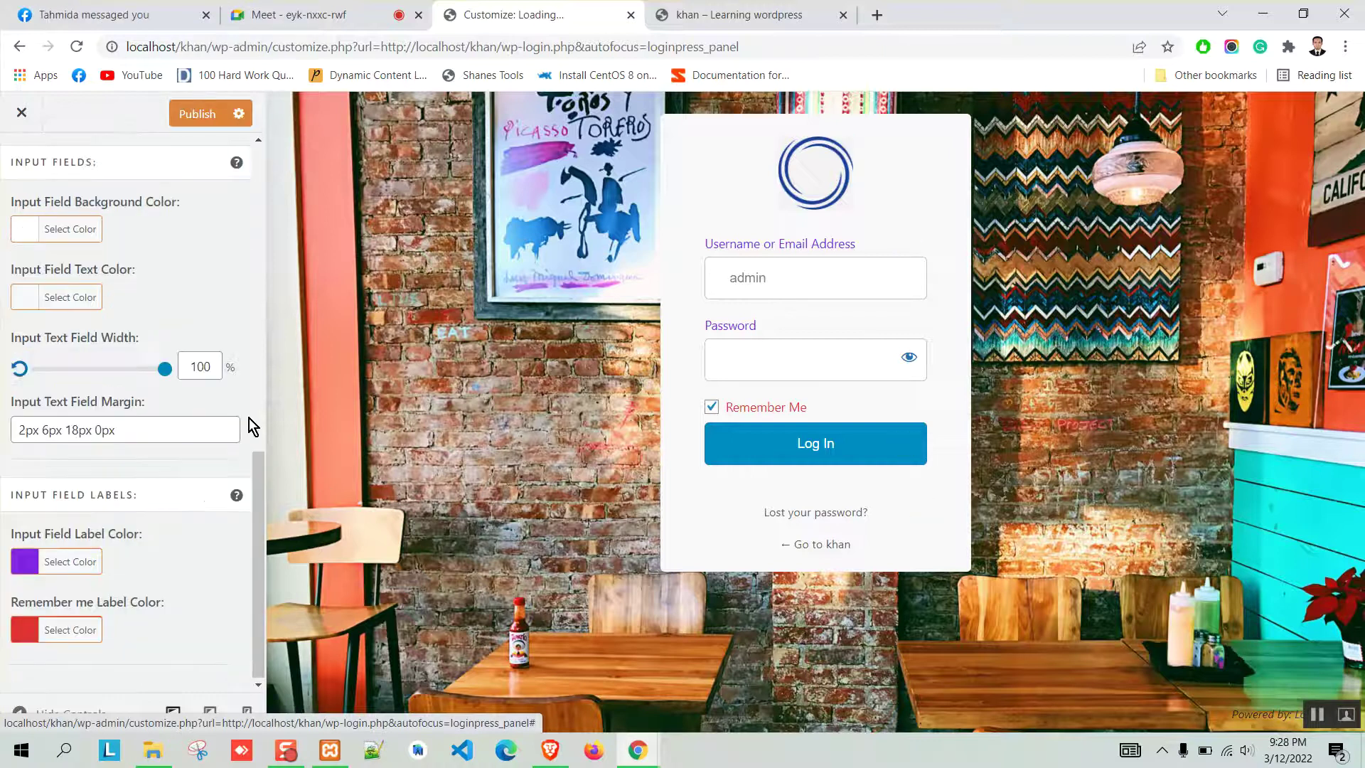
{"action": "scroll", "coordinate": [50, 263], "scroll_direction": "up", "scroll_amount": 15}
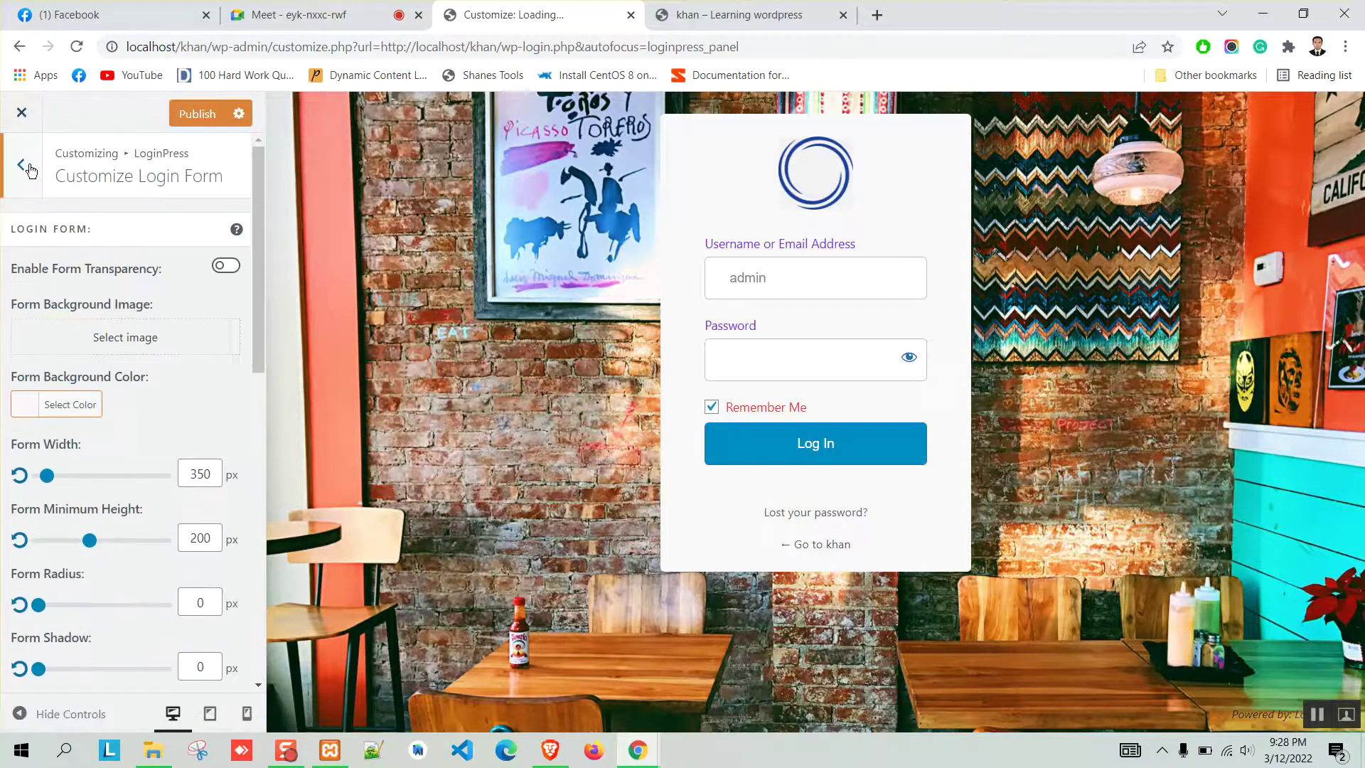
After a look at the Forgot Password section, set the Button Beauty button colour to purple #8224e3.
{"action": "left_click", "coordinate": [22, 166]}
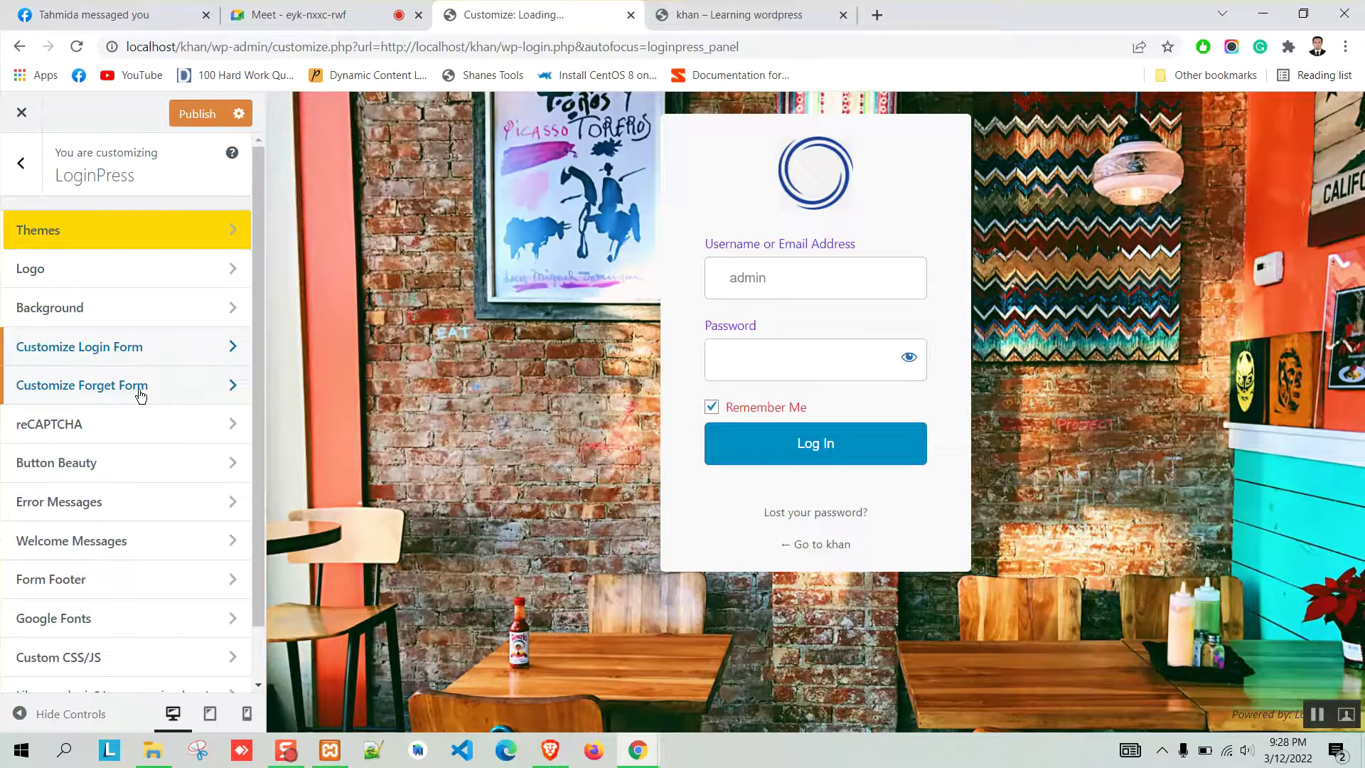
{"action": "left_click", "coordinate": [141, 389]}
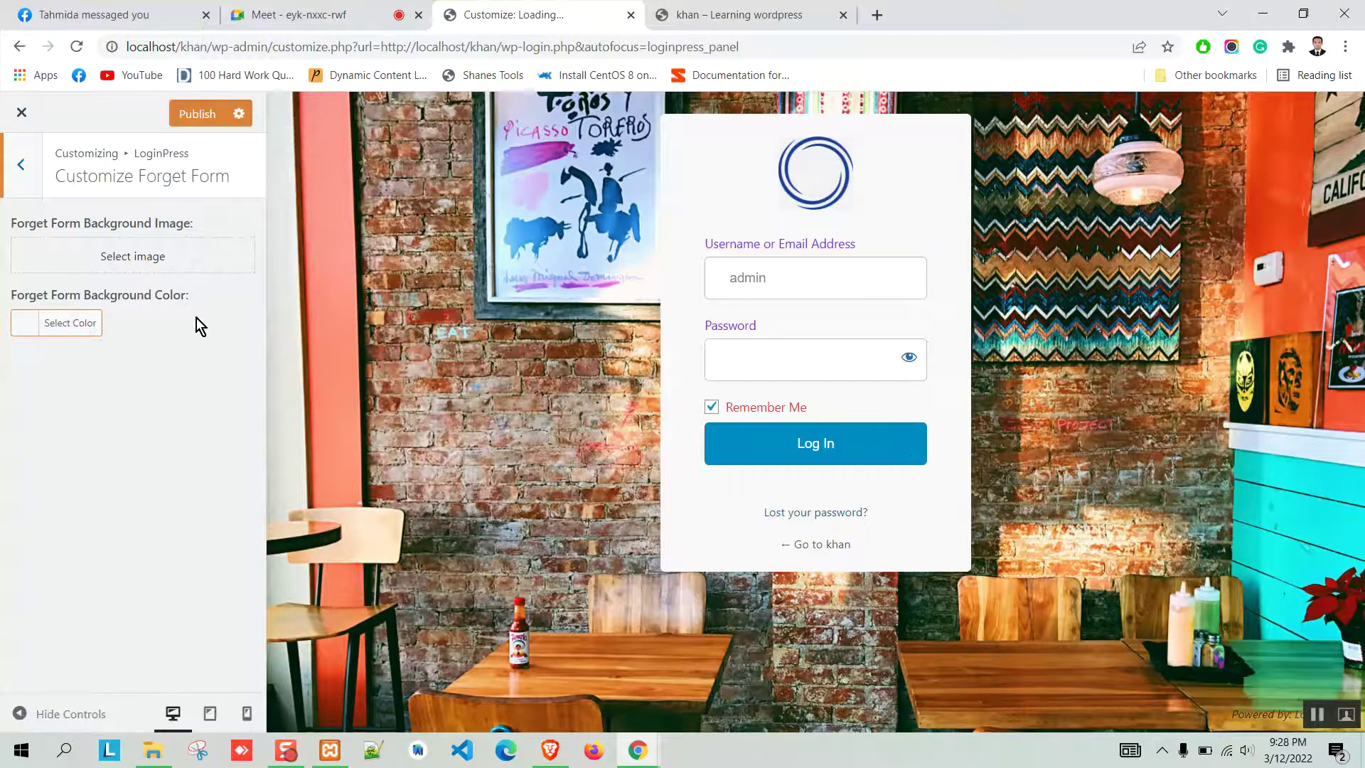
{"action": "left_click", "coordinate": [21, 166]}
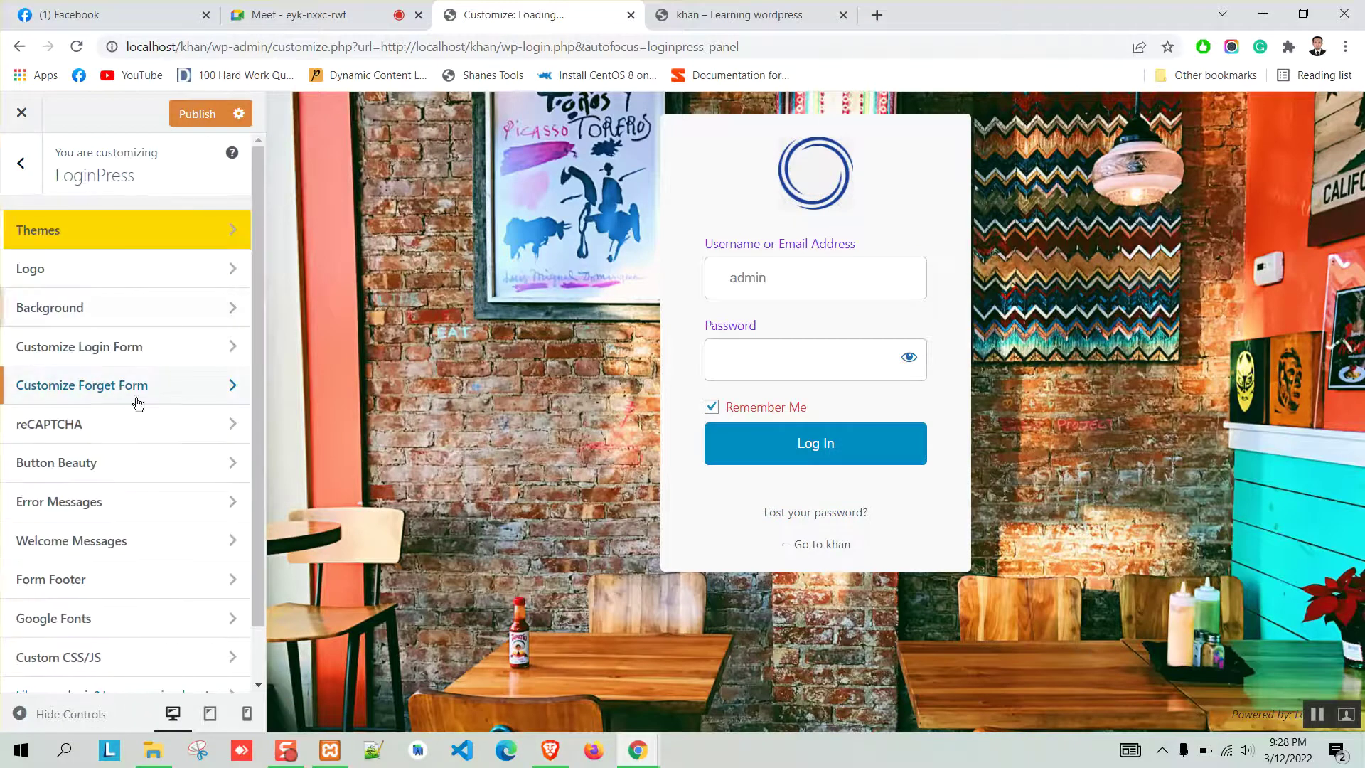
{"action": "left_click", "coordinate": [86, 464]}
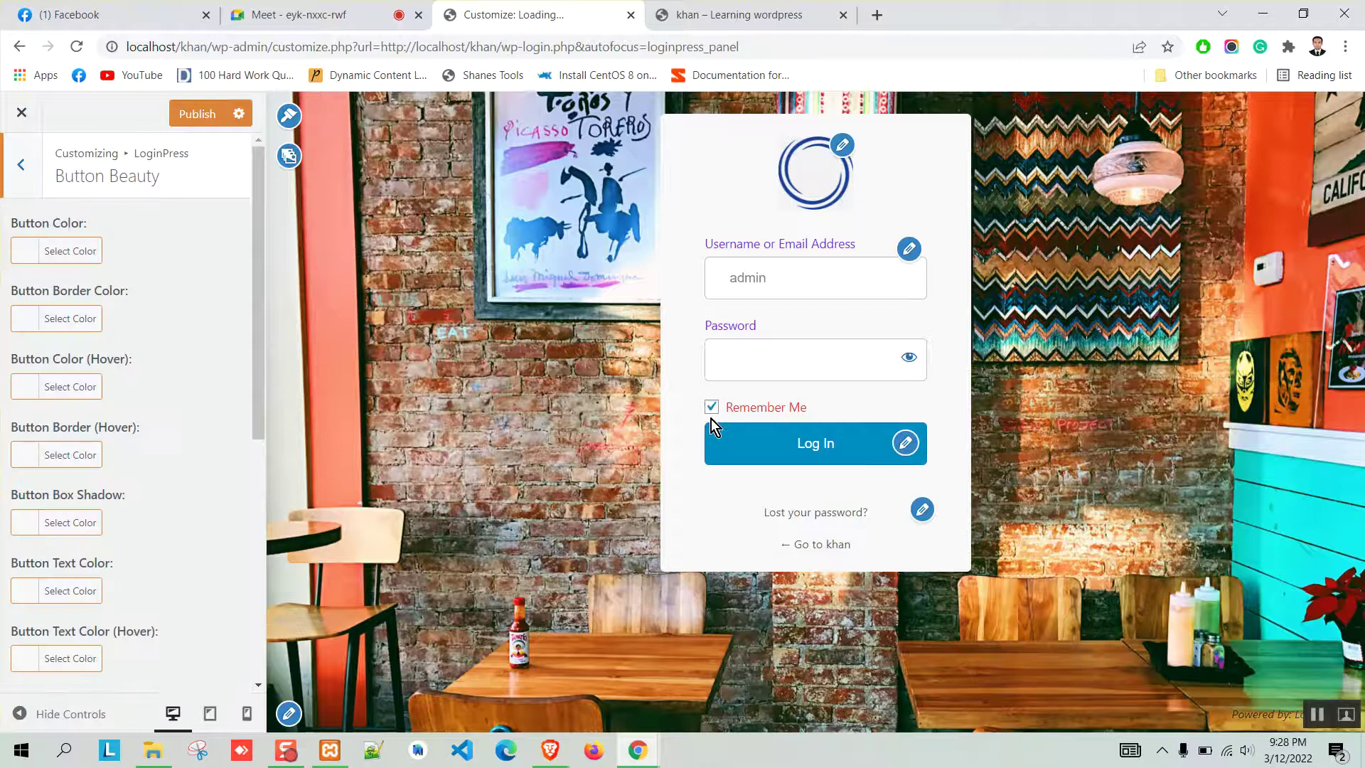
{"action": "scroll", "coordinate": [101, 370], "scroll_direction": "down", "scroll_amount": 5}
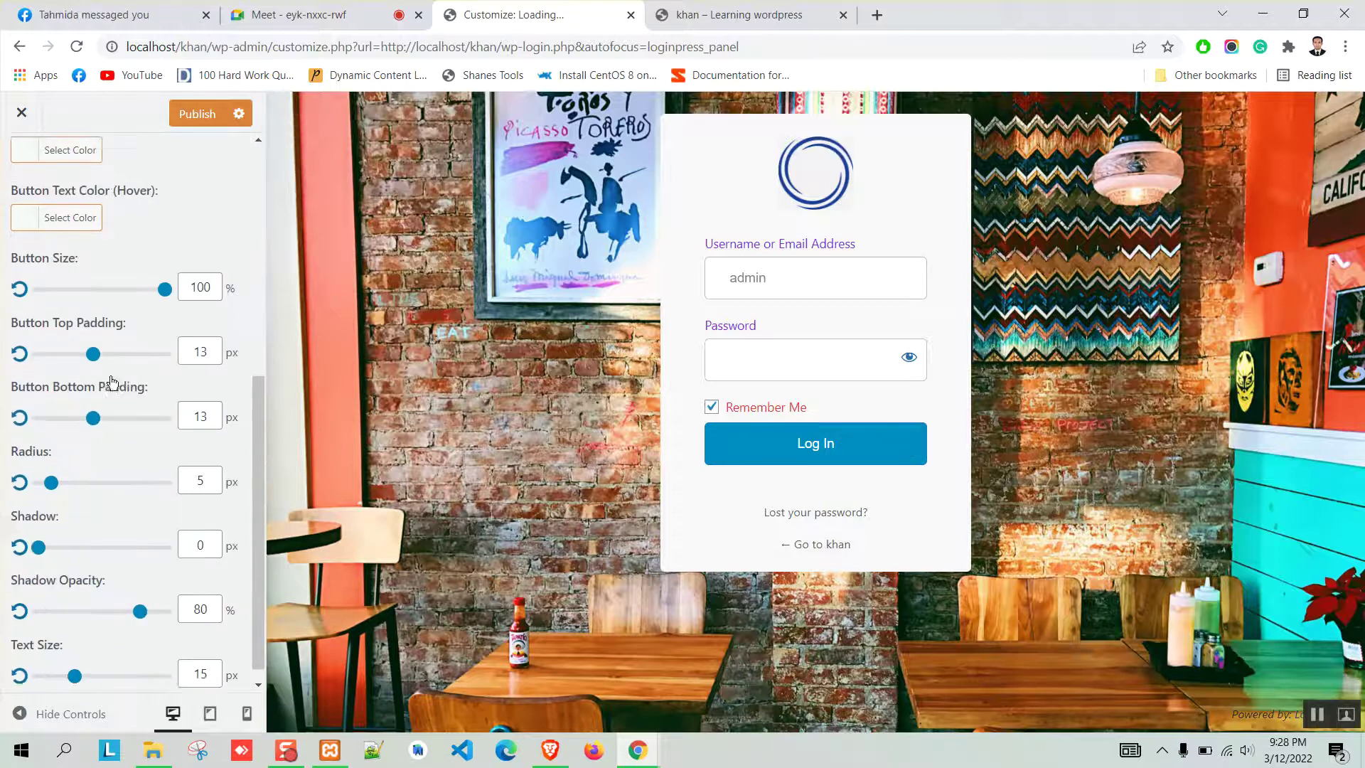
{"action": "scroll", "coordinate": [124, 390], "scroll_direction": "up", "scroll_amount": 7}
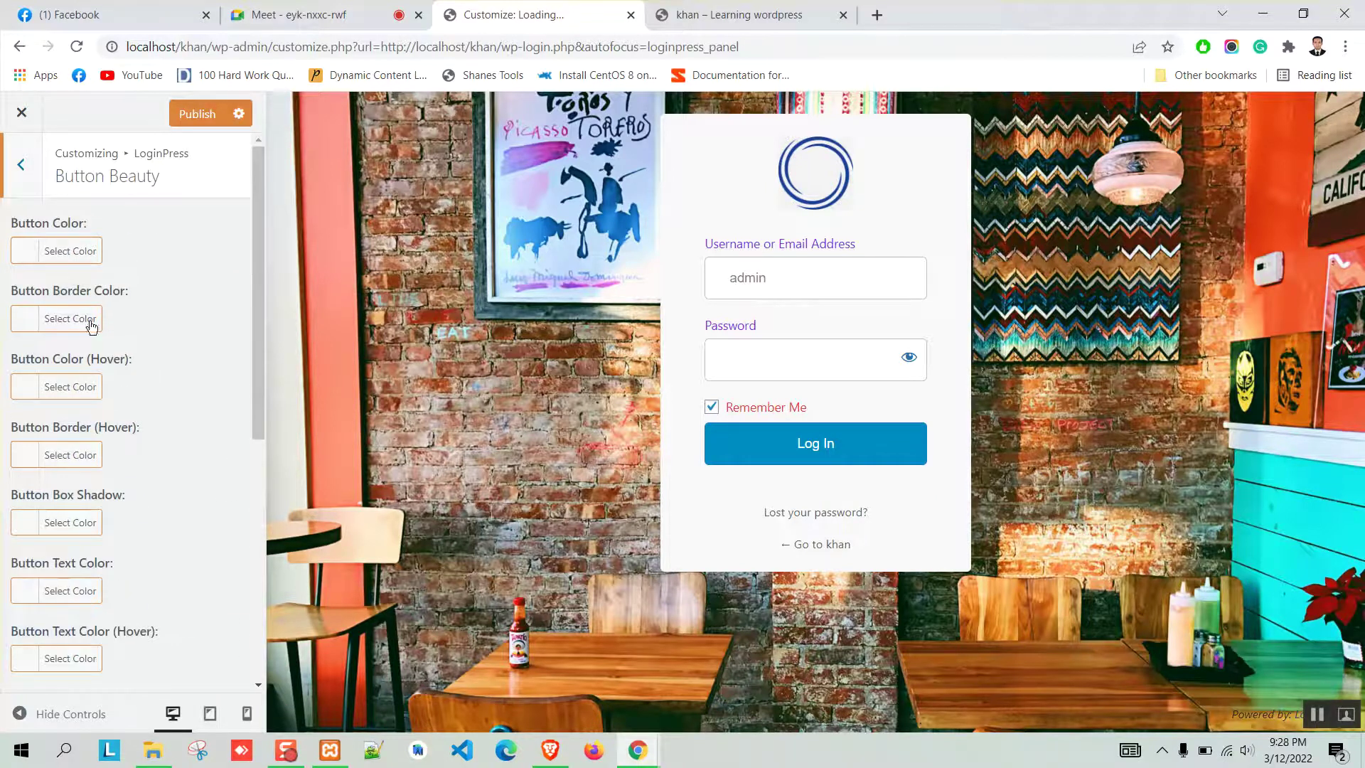
{"action": "left_click", "coordinate": [76, 262]}
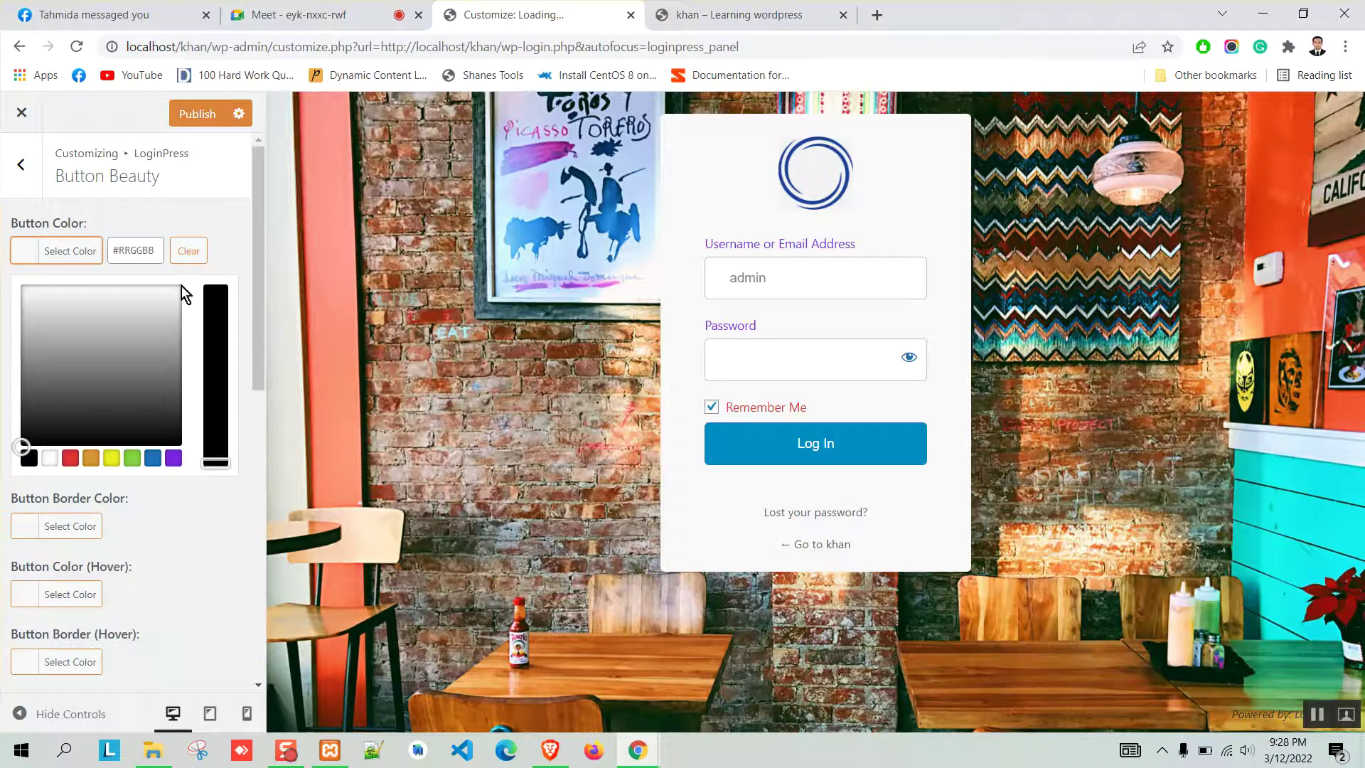
{"action": "left_click", "coordinate": [174, 457]}
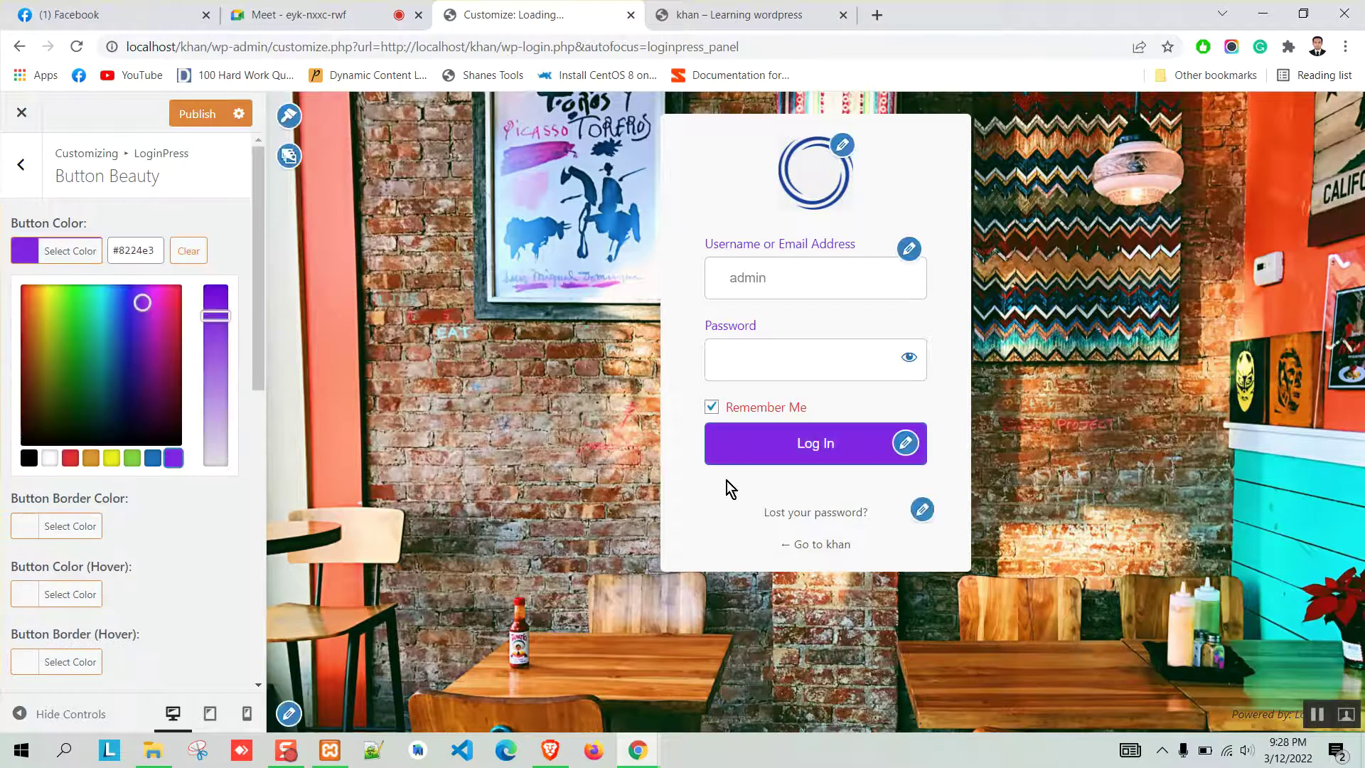
{"action": "left_click", "coordinate": [203, 253]}
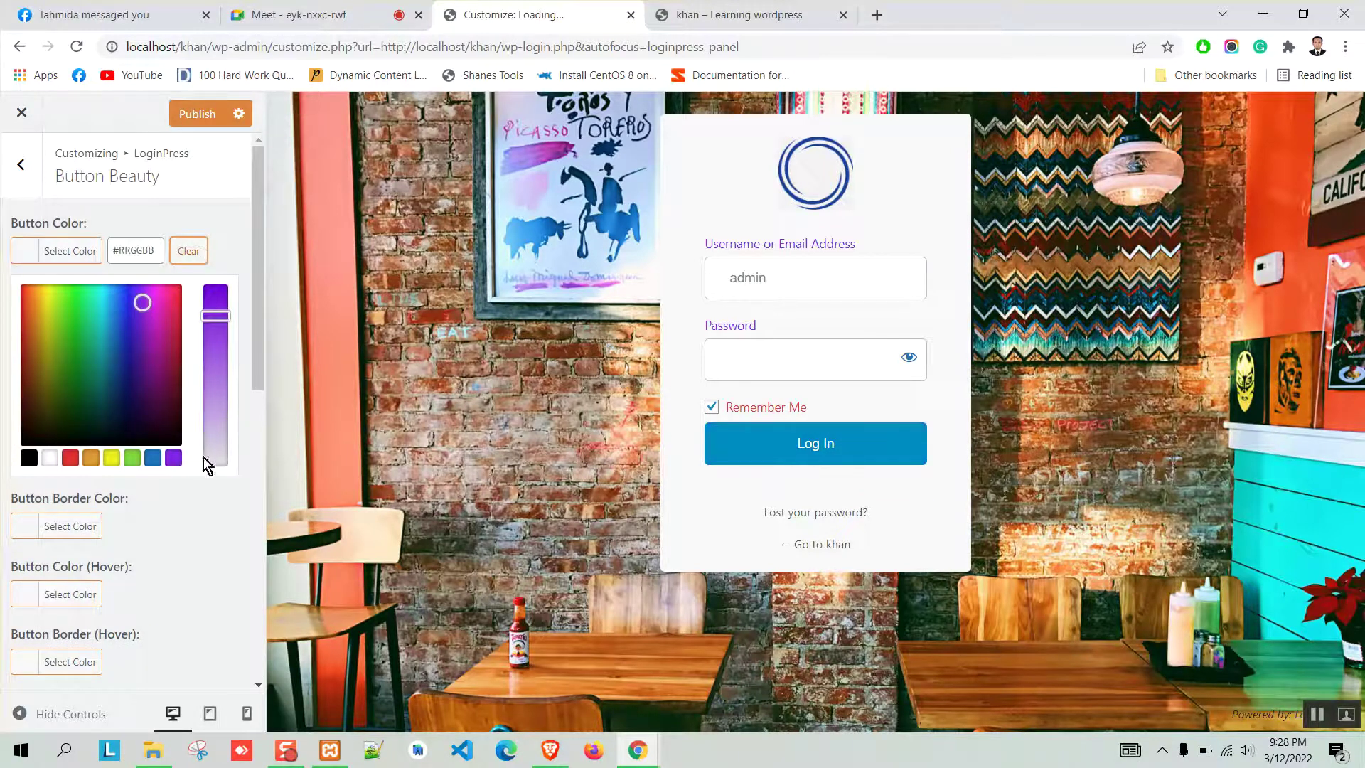
{"action": "left_click", "coordinate": [173, 458]}
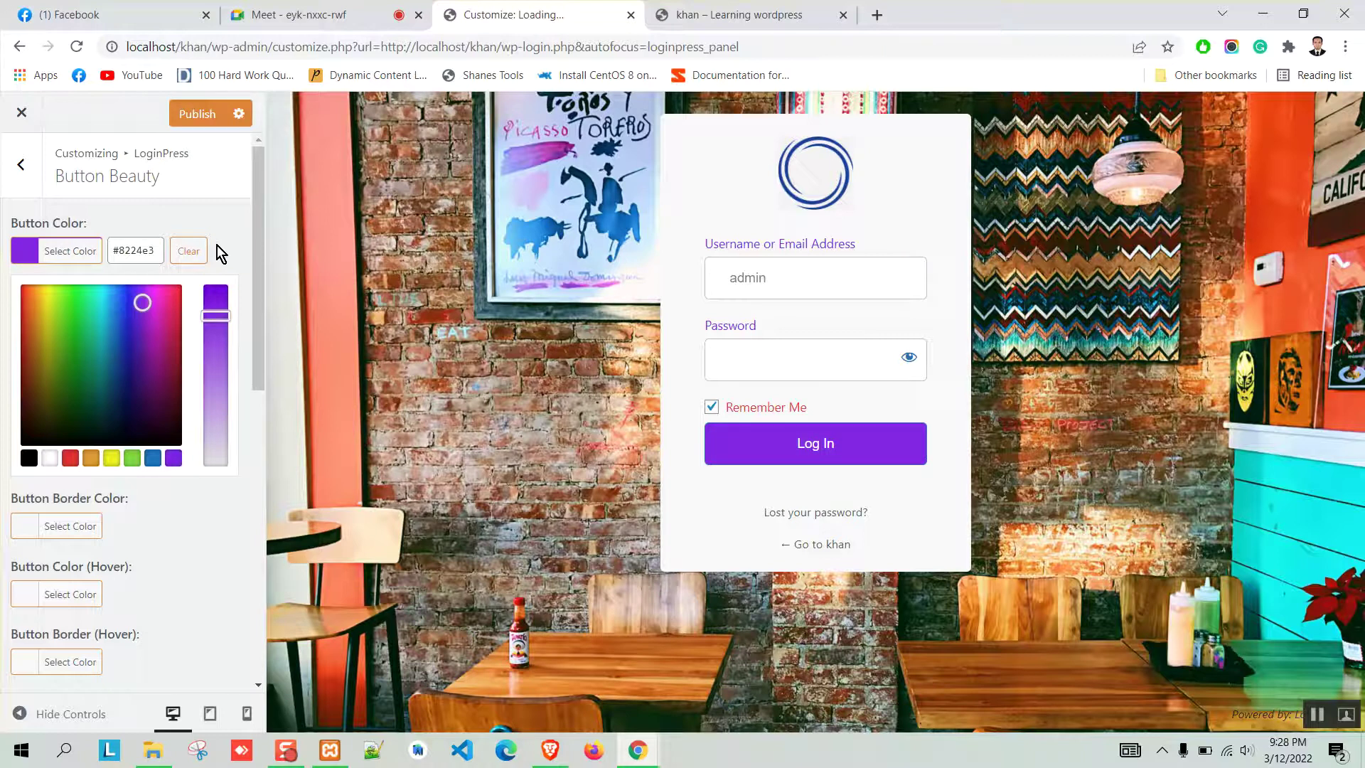
{"action": "left_click", "coordinate": [140, 207]}
Set the Log In button's border colour to black #000000.
{"action": "left_click", "coordinate": [41, 318]}
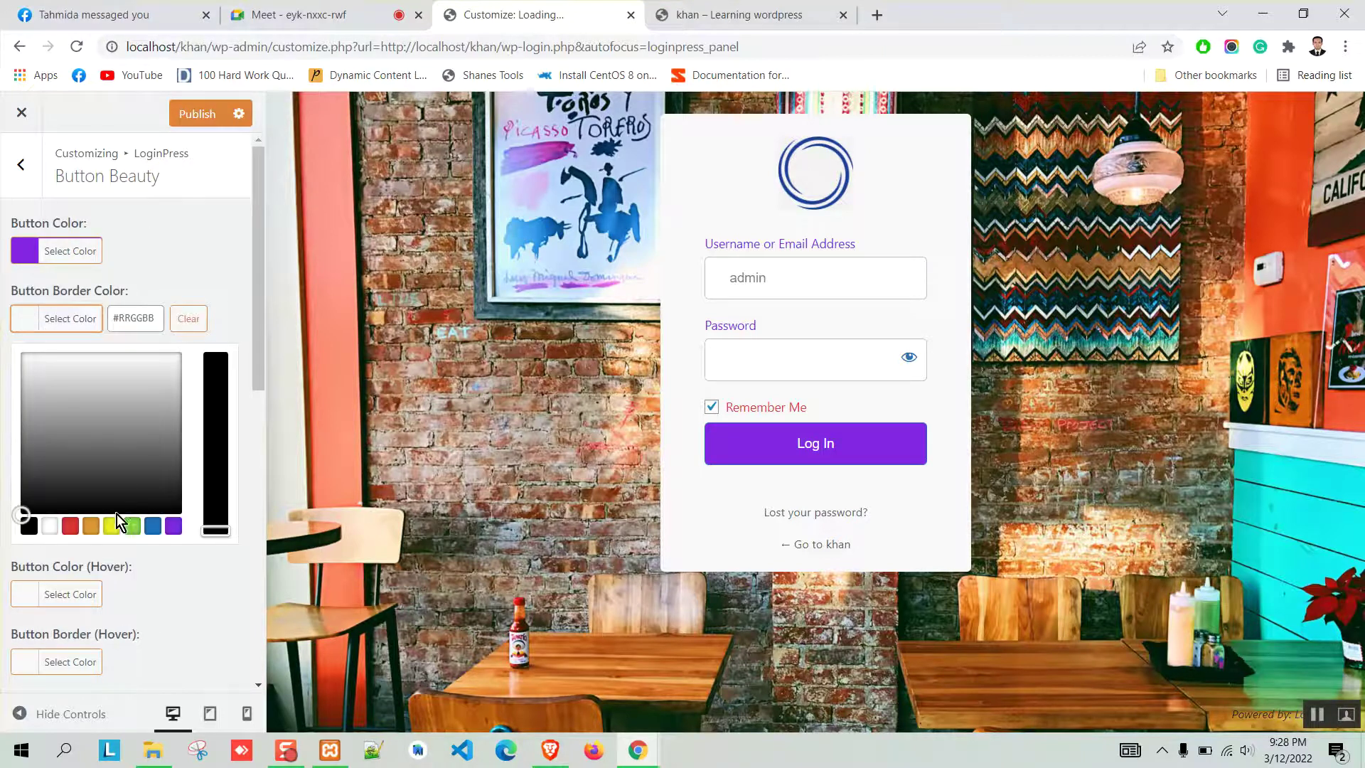
{"action": "left_click", "coordinate": [70, 526]}
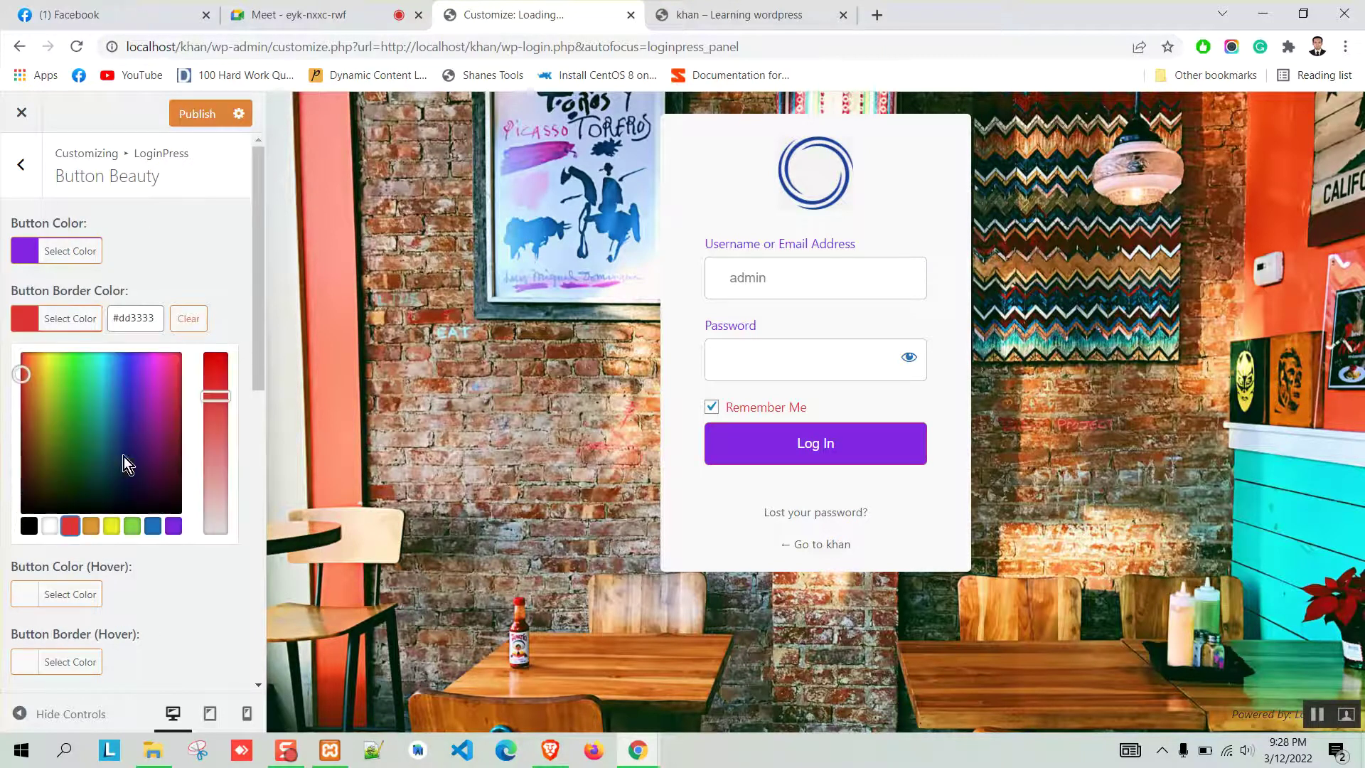
{"action": "left_click", "coordinate": [29, 527]}
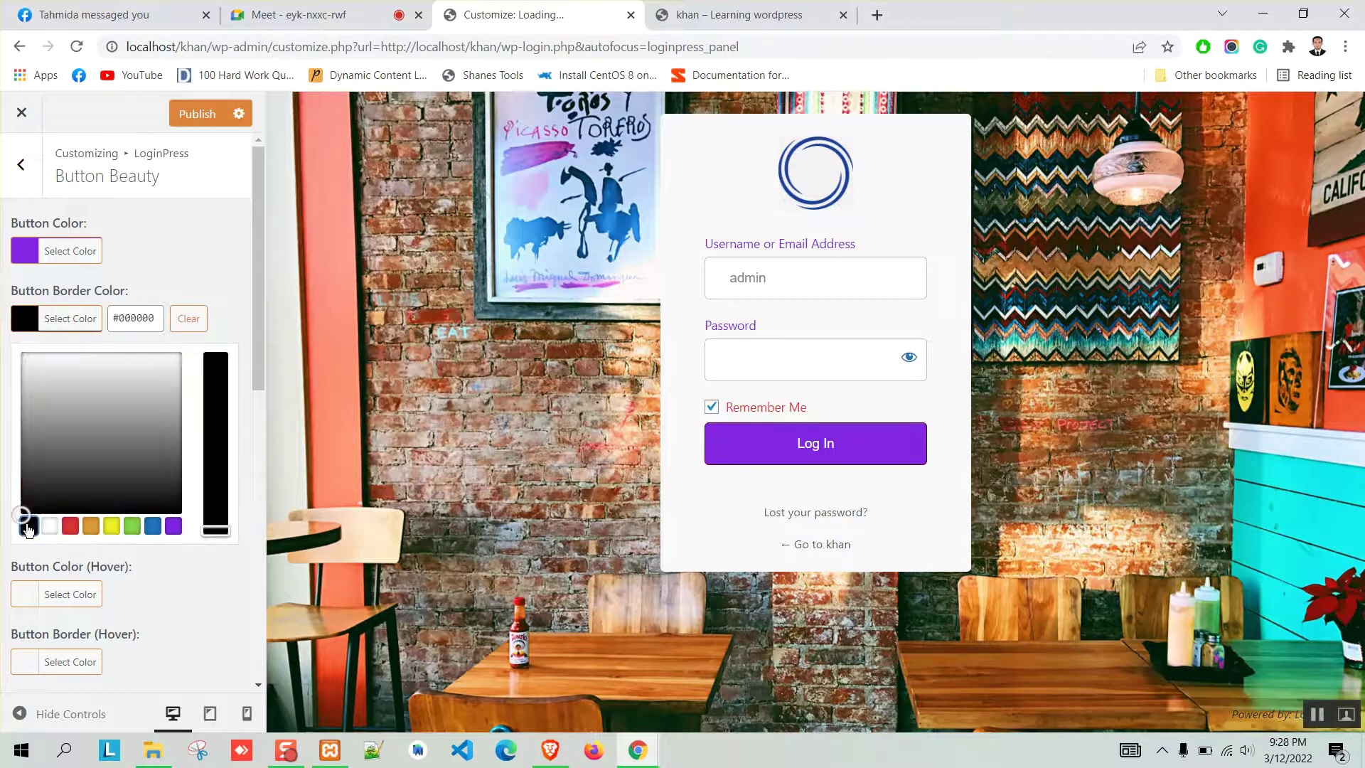
{"action": "left_click", "coordinate": [223, 263]}
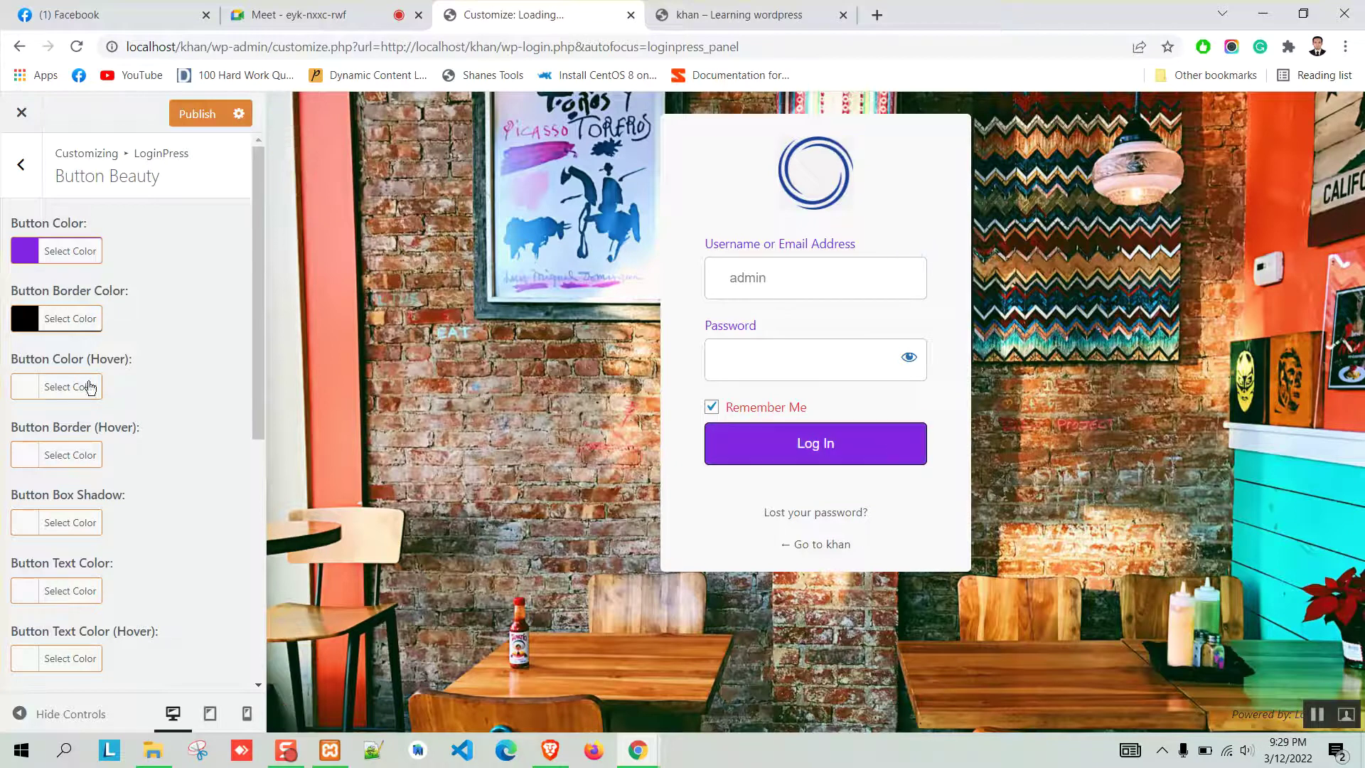
Change the Log In button hover colour from orange to a darker green.
{"action": "left_click", "coordinate": [27, 387]}
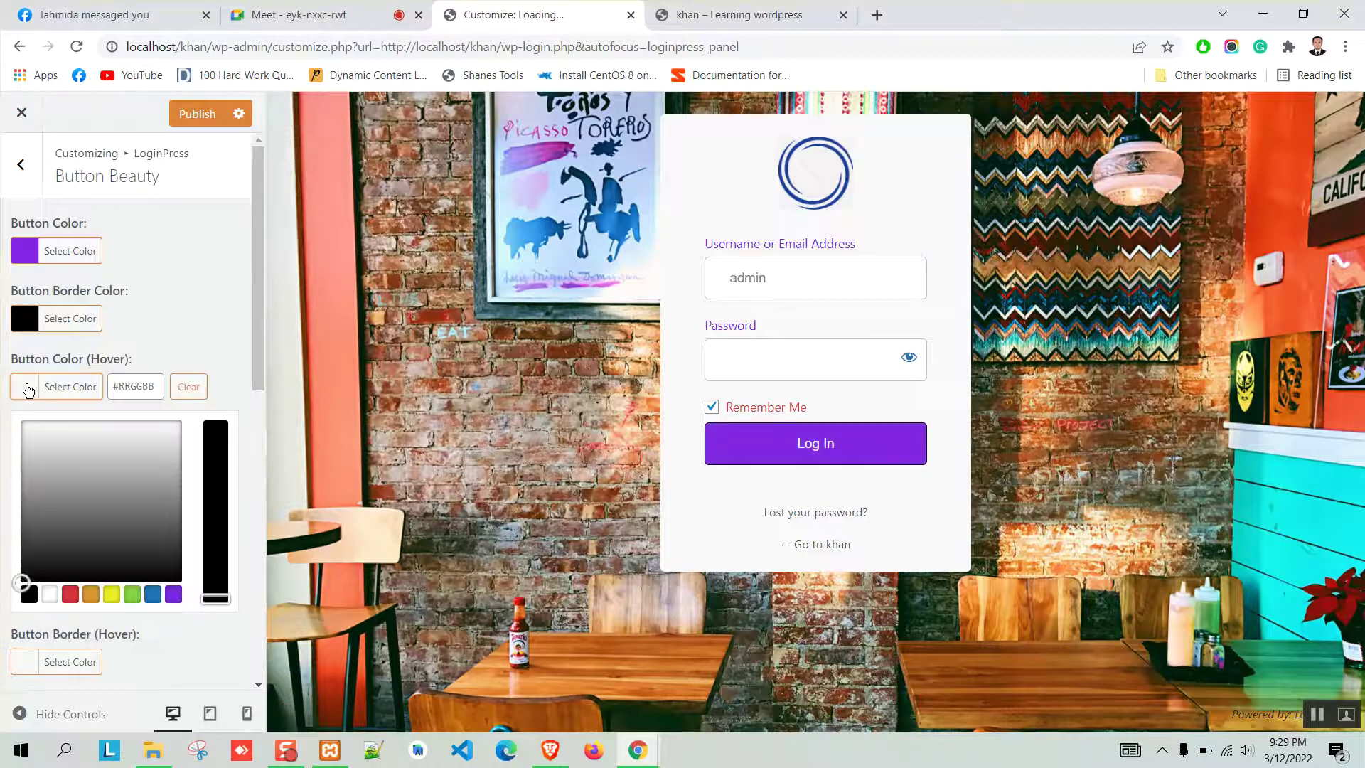
{"action": "left_click", "coordinate": [91, 596]}
{"action": "left_click", "coordinate": [208, 341]}
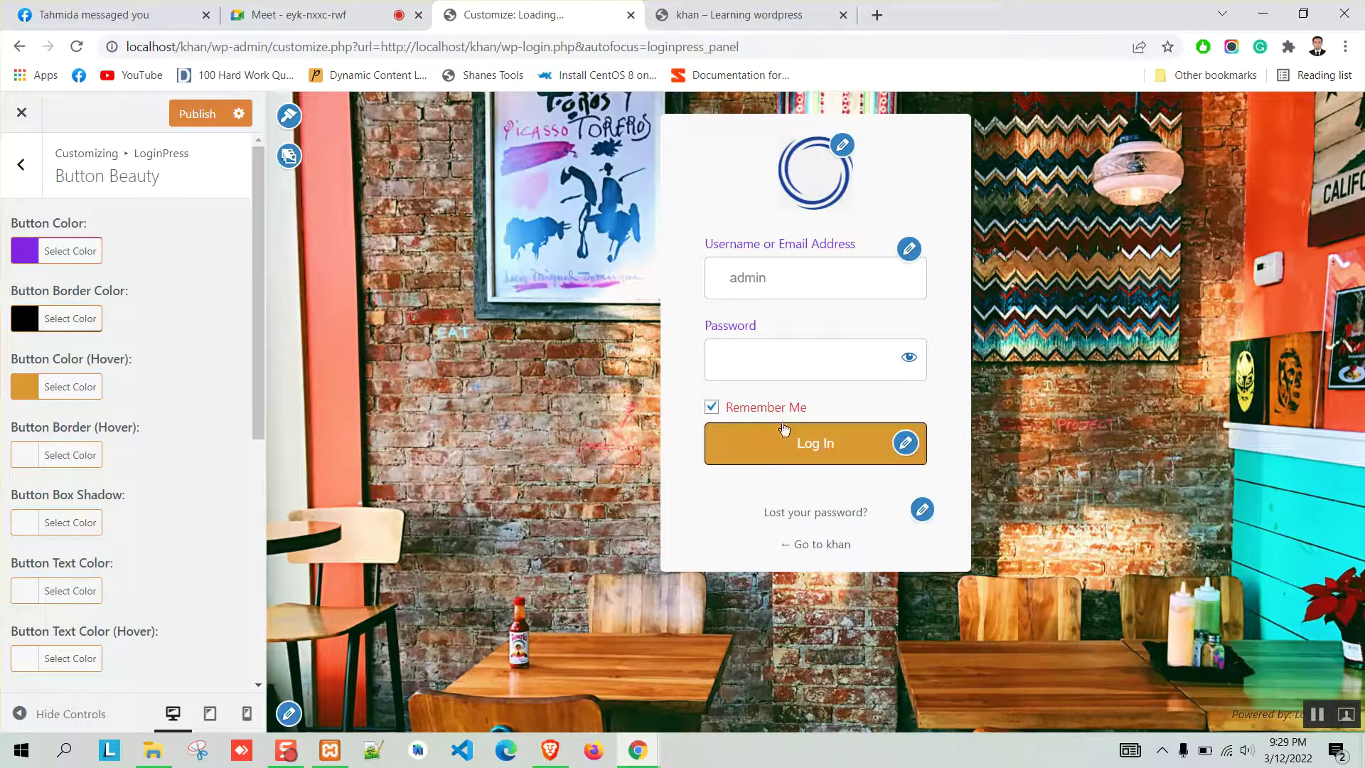
{"action": "left_click", "coordinate": [29, 393]}
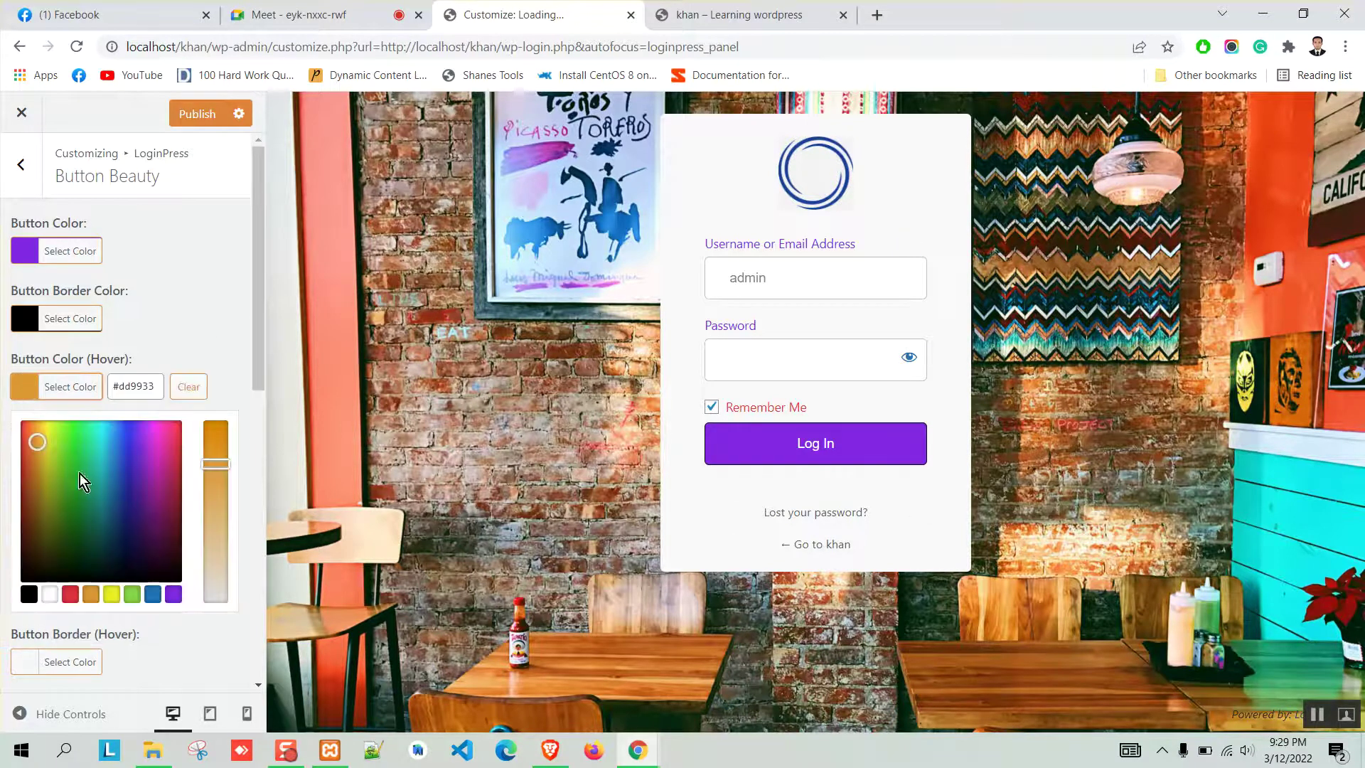
{"action": "left_click", "coordinate": [133, 597]}
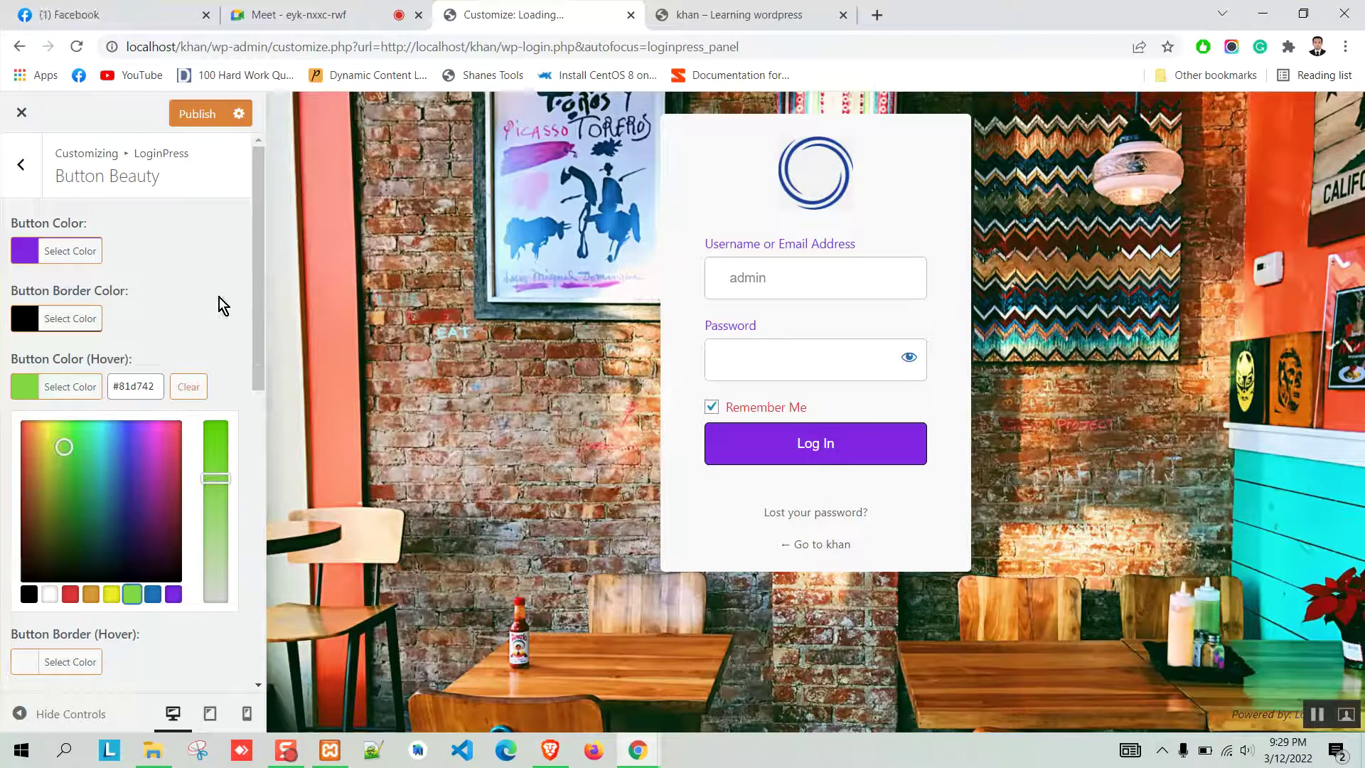
{"action": "left_click", "coordinate": [71, 467]}
{"action": "left_click", "coordinate": [297, 419]}
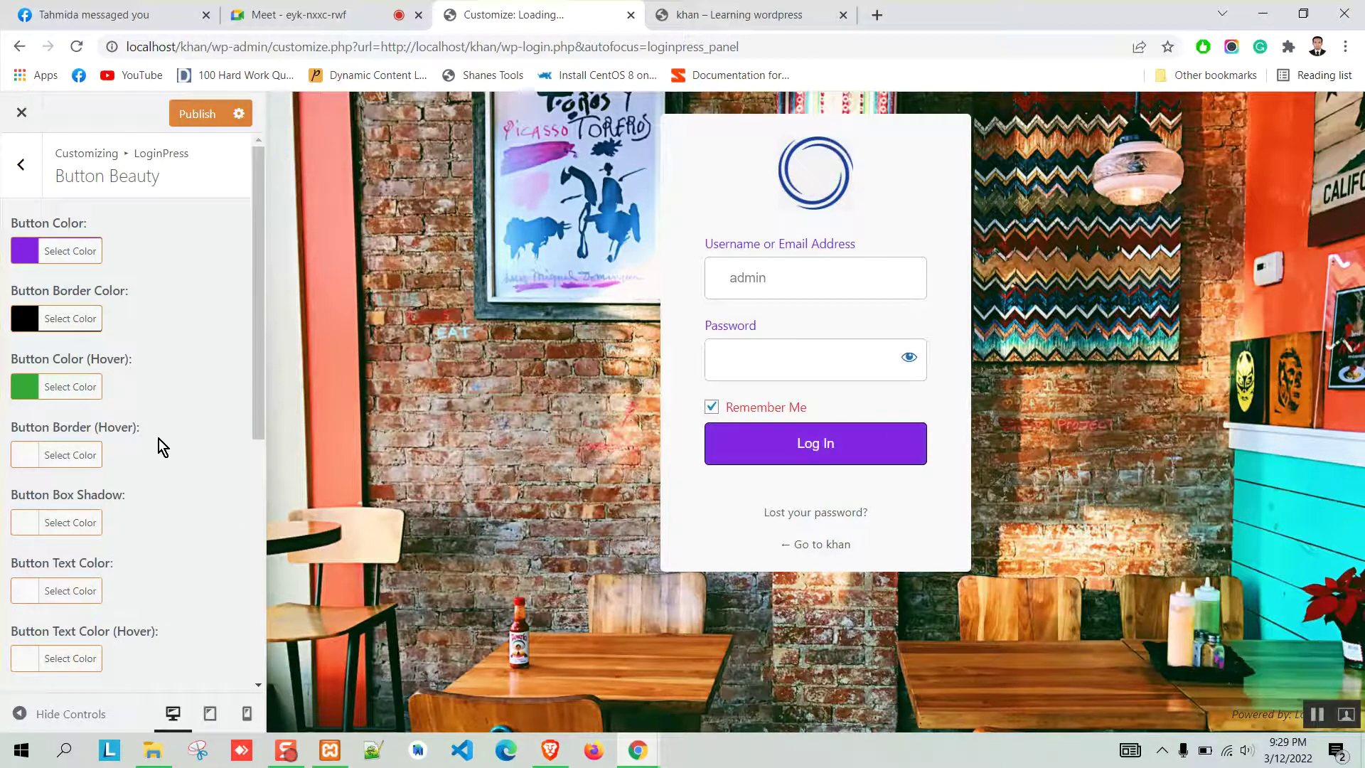
{"action": "scroll", "coordinate": [27, 429], "scroll_direction": "down", "scroll_amount": 1}
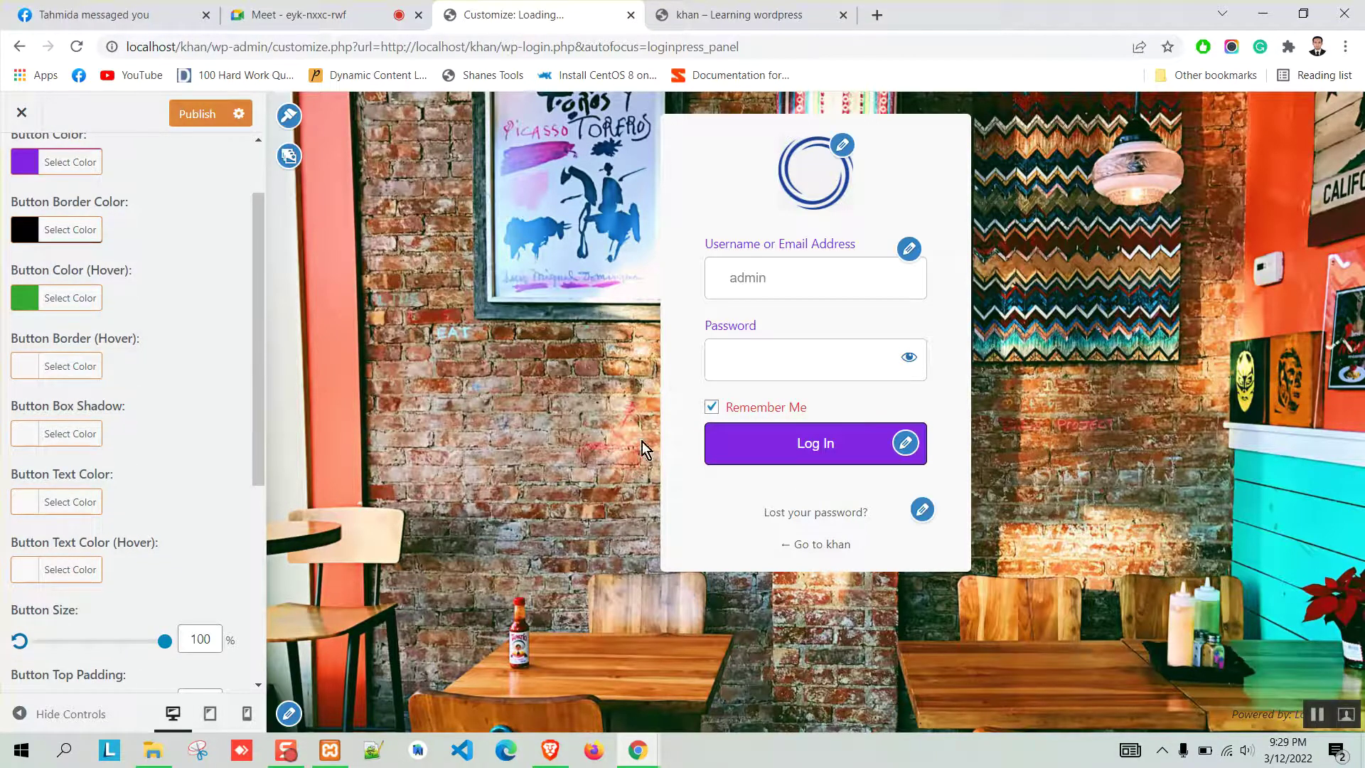
Give the Log In button a 3 px shadow and 30 px rounded corners.
{"action": "scroll", "coordinate": [182, 419], "scroll_direction": "down", "scroll_amount": 3}
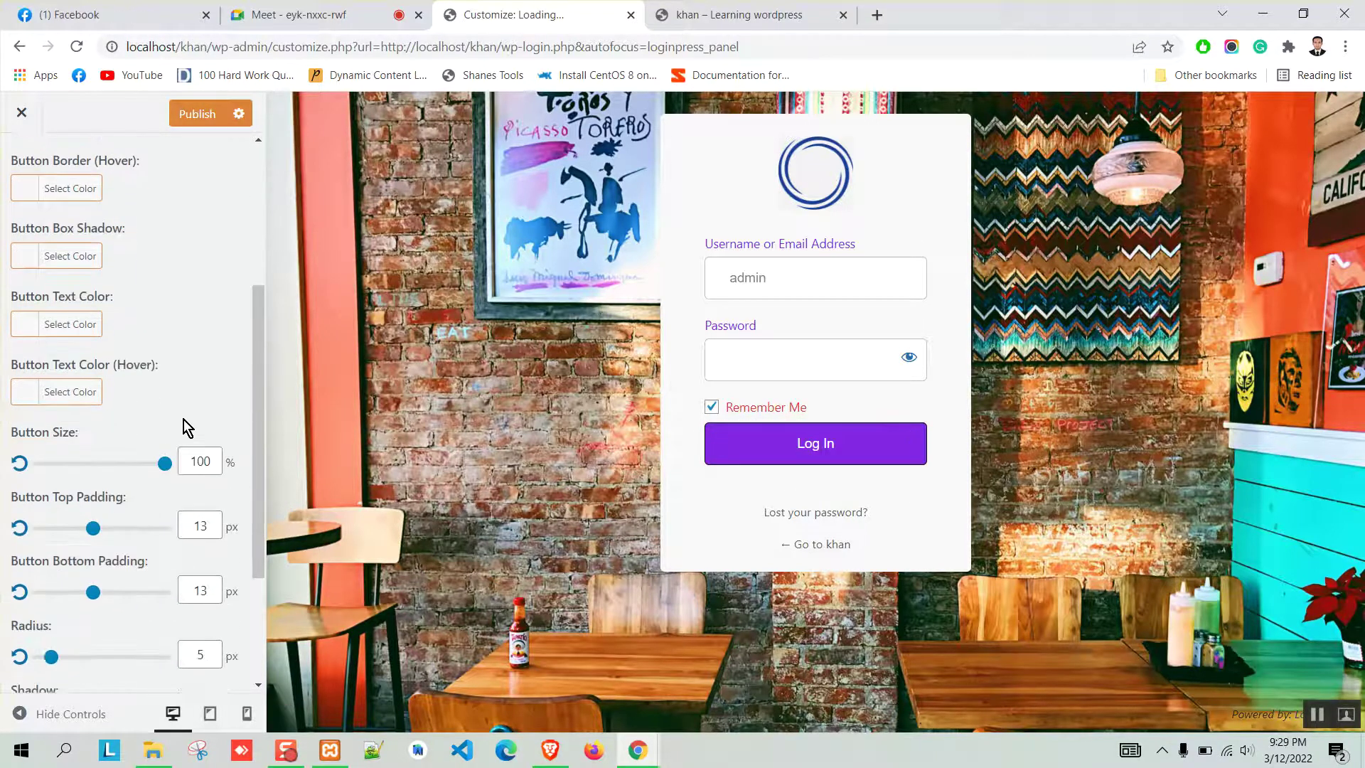
{"action": "scroll", "coordinate": [183, 427], "scroll_direction": "up", "scroll_amount": 3}
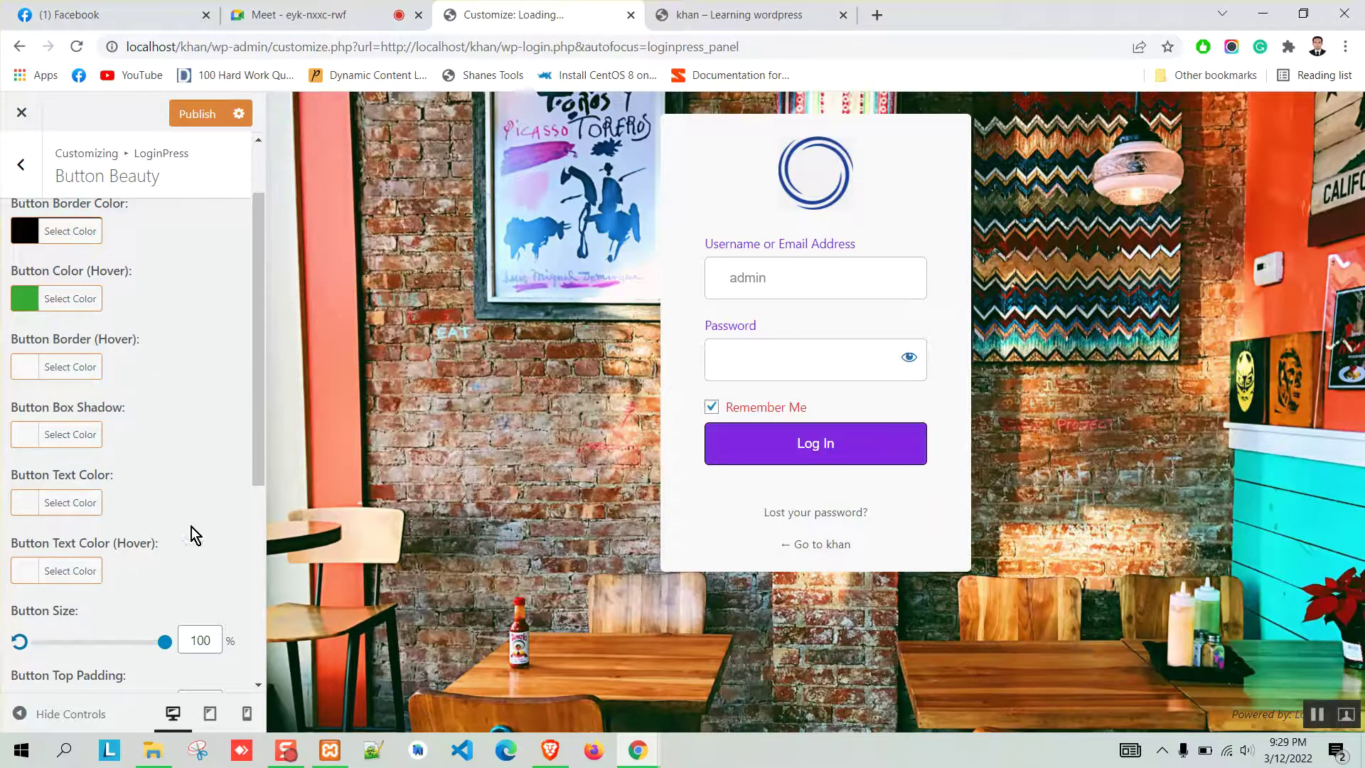
{"action": "scroll", "coordinate": [220, 518], "scroll_direction": "down", "scroll_amount": 3}
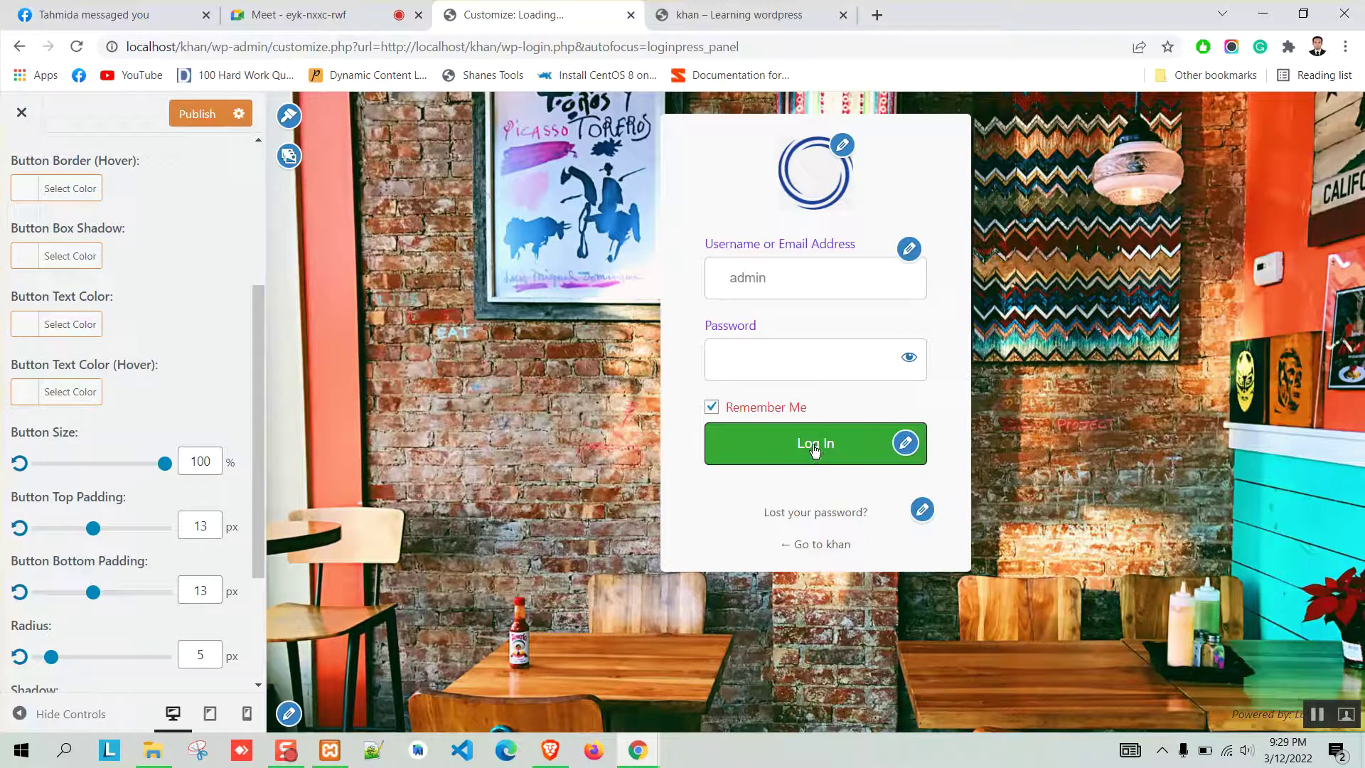
{"action": "scroll", "coordinate": [121, 405], "scroll_direction": "down", "scroll_amount": 3}
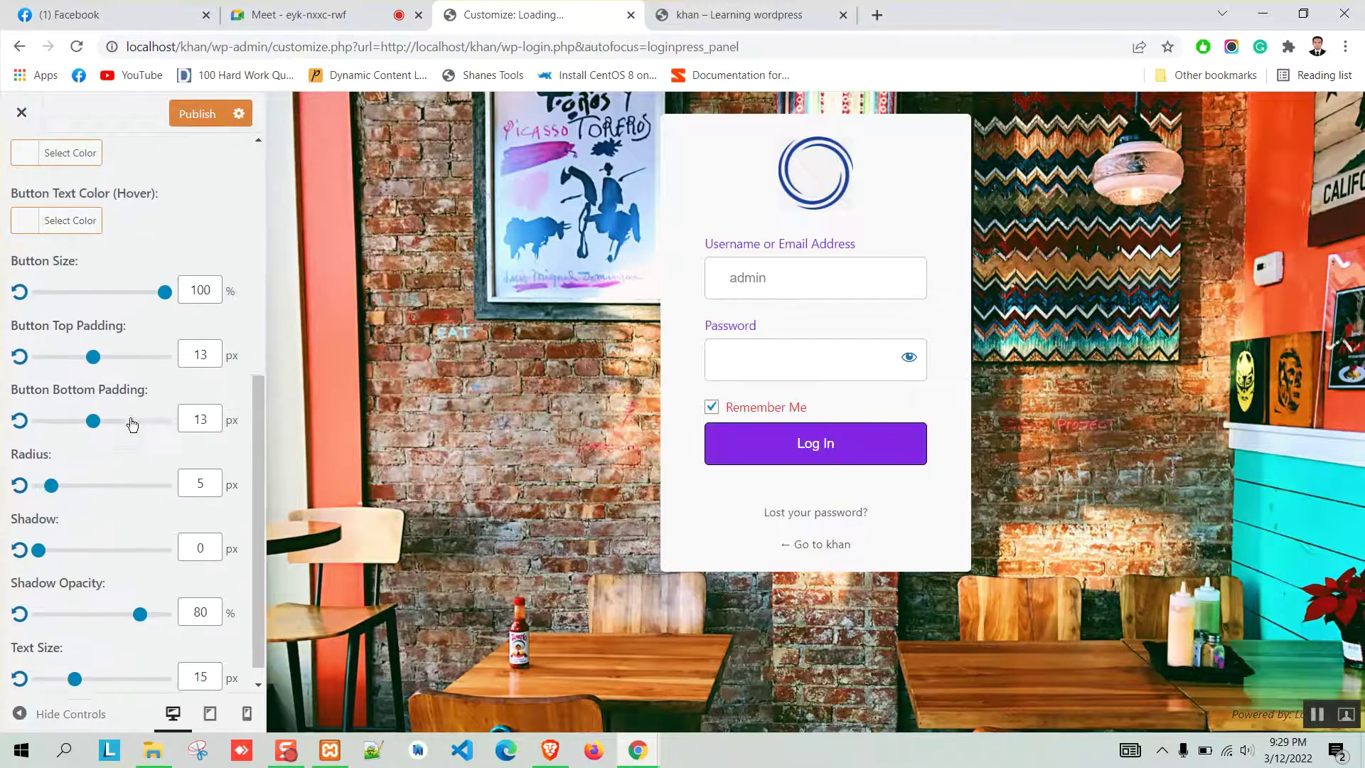
{"action": "left_click_drag", "start_coordinate": [47, 534], "coordinate": [55, 533]}
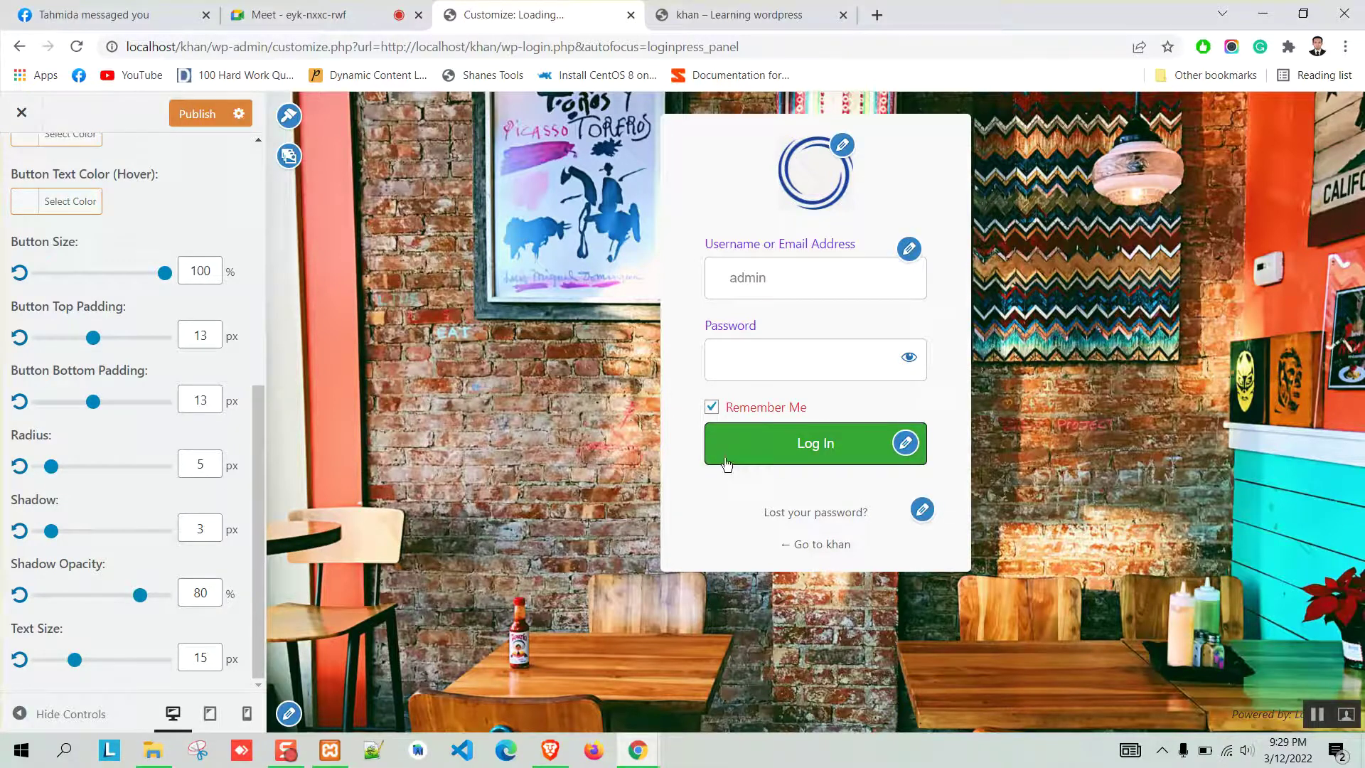
{"action": "left_click_drag", "start_coordinate": [51, 467], "coordinate": [65, 470]}
{"action": "left_click_drag", "start_coordinate": [70, 469], "coordinate": [116, 476]}
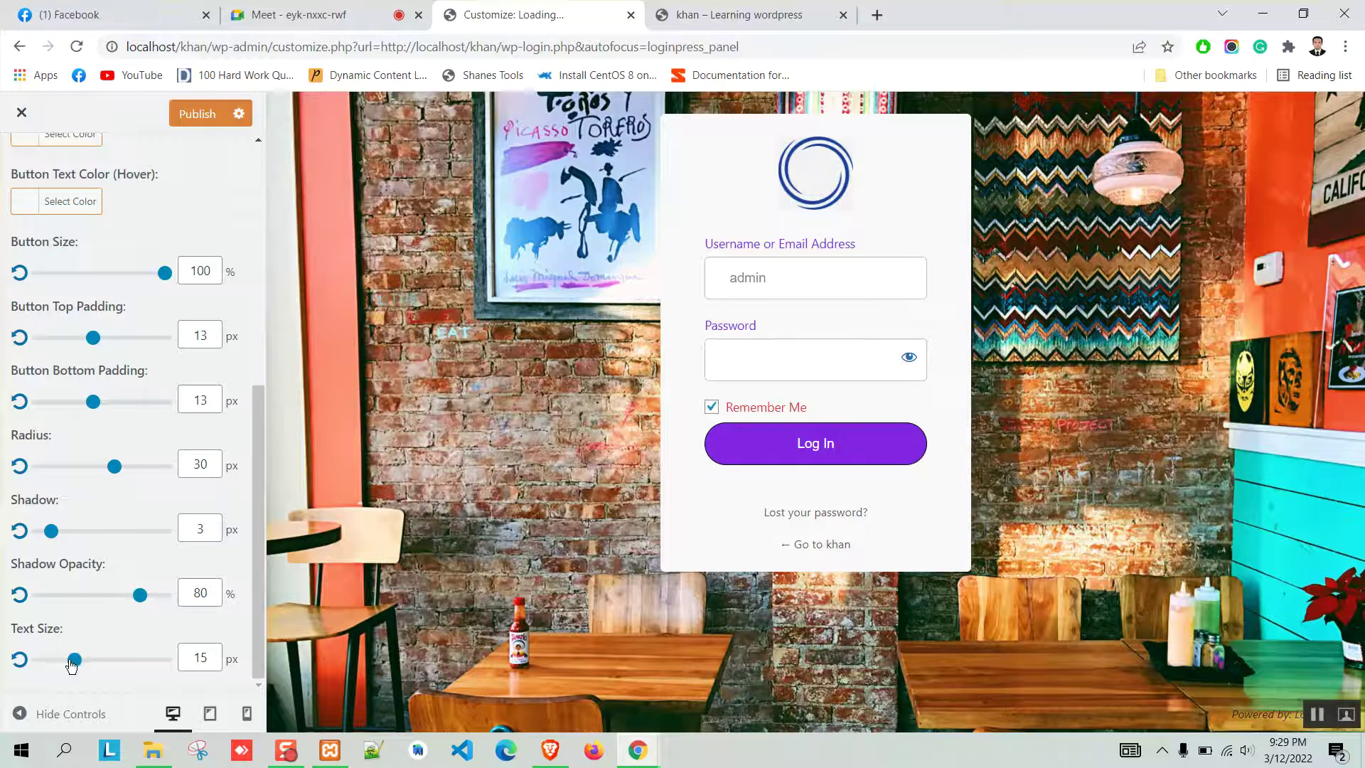
Enlarge the button text to 21 px, lower shadow opacity to 75%, and return to the sections list.
{"action": "left_click_drag", "start_coordinate": [75, 661], "coordinate": [103, 662]}
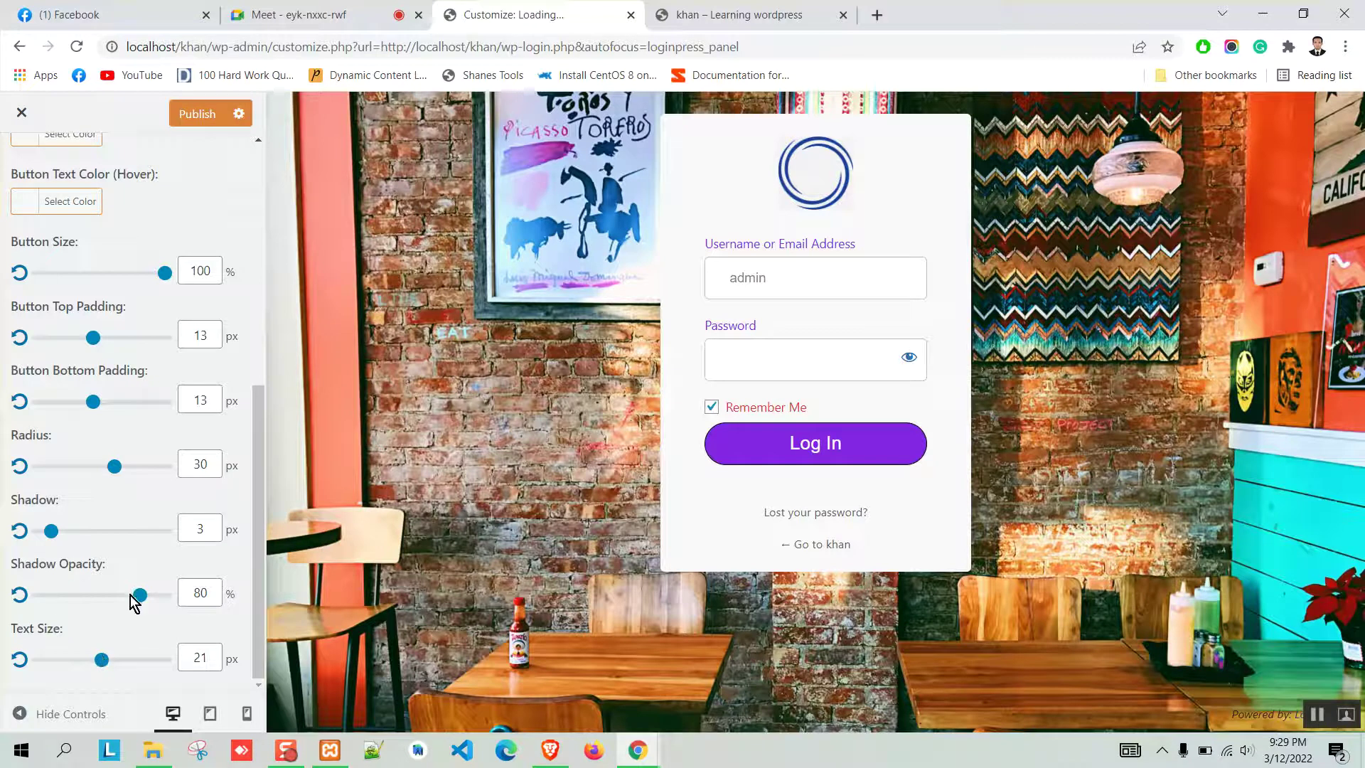
{"action": "left_click_drag", "start_coordinate": [140, 599], "coordinate": [136, 604]}
{"action": "scroll", "coordinate": [128, 478], "scroll_direction": "up", "scroll_amount": 6}
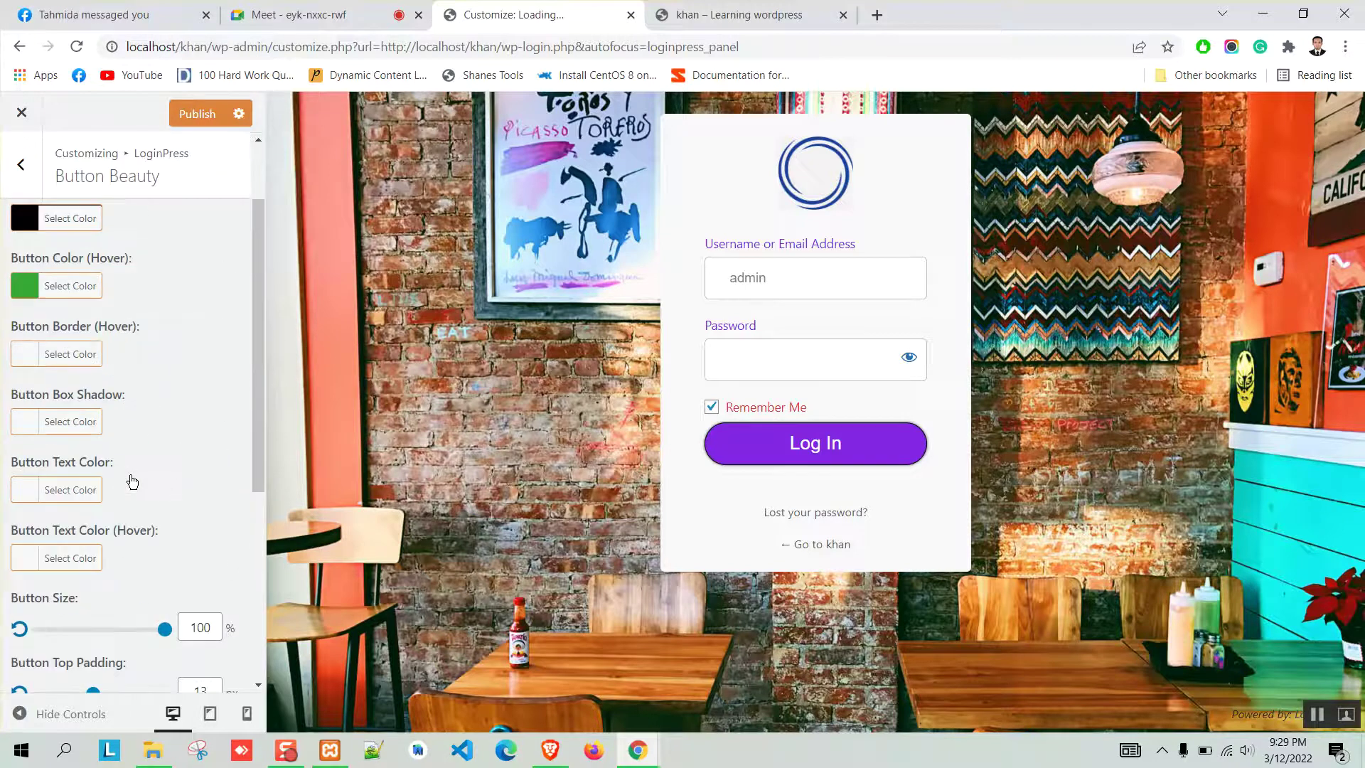
{"action": "left_click", "coordinate": [21, 164]}
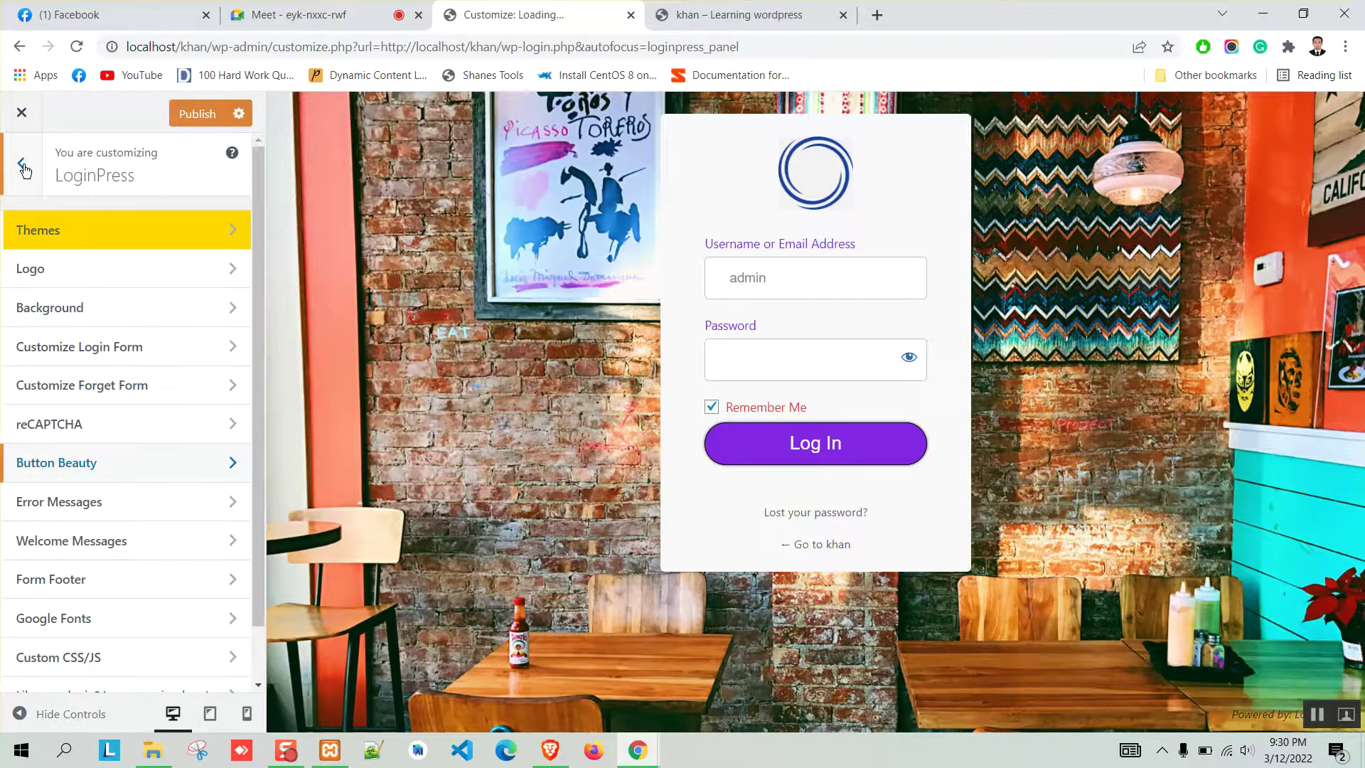
{"action": "left_click", "coordinate": [126, 442]}
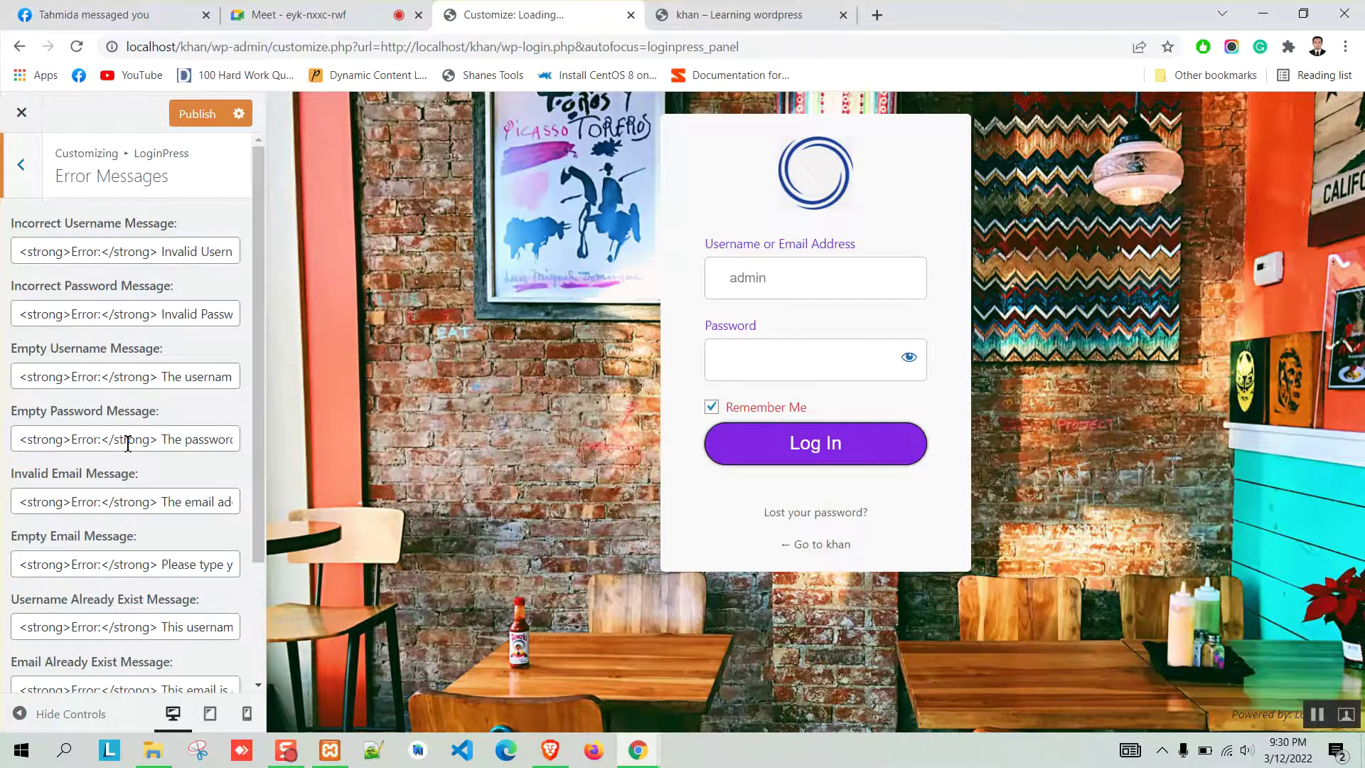
{"action": "scroll", "coordinate": [124, 443], "scroll_direction": "down", "scroll_amount": 2}
{"action": "scroll", "coordinate": [160, 377], "scroll_direction": "up", "scroll_amount": 2}
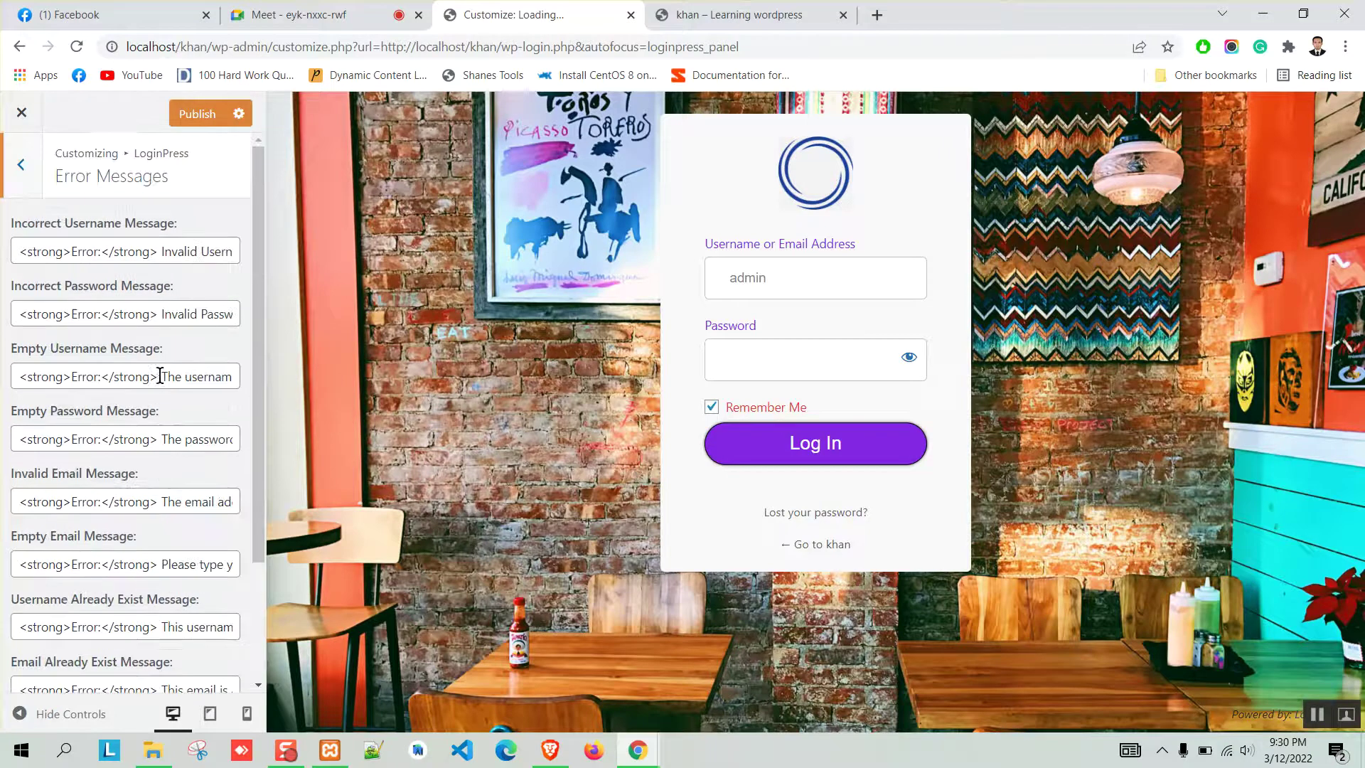
{"action": "left_click", "coordinate": [15, 187]}
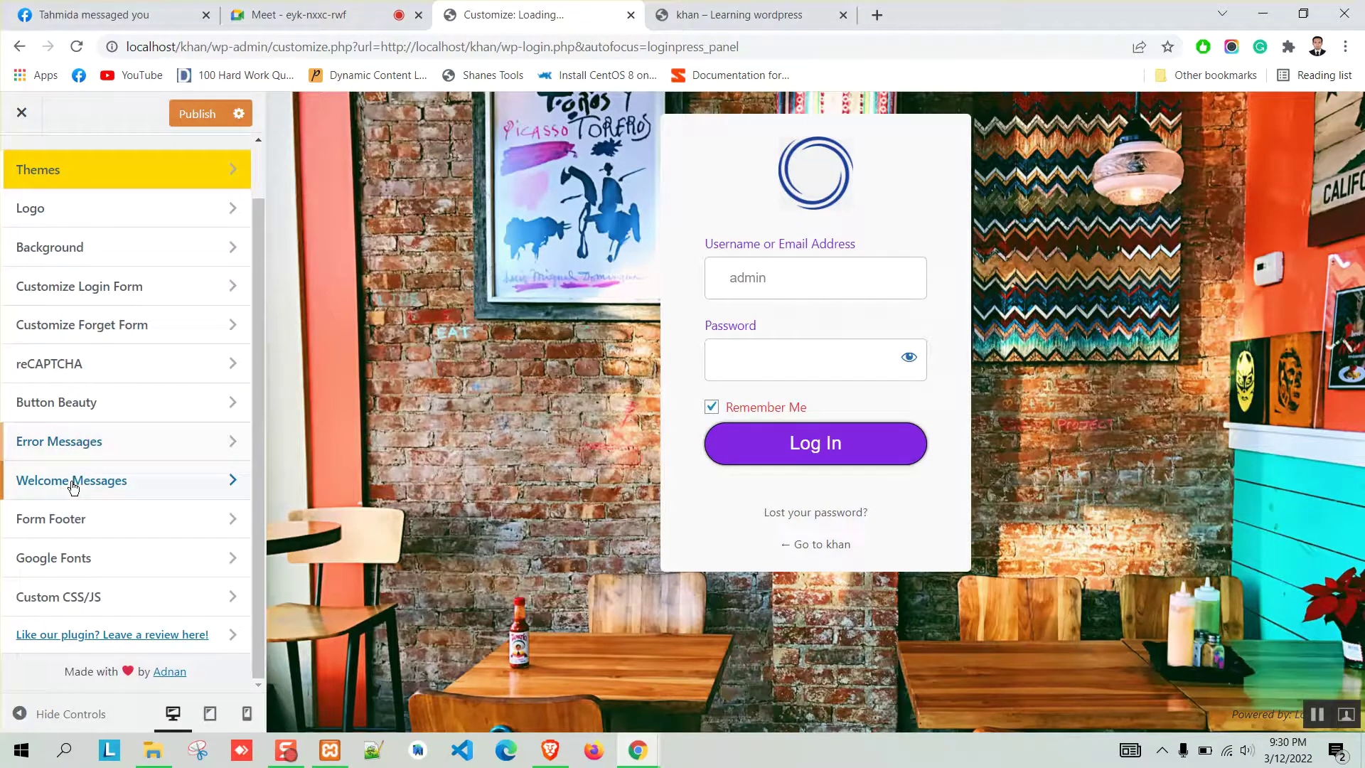
{"action": "left_click", "coordinate": [73, 488]}
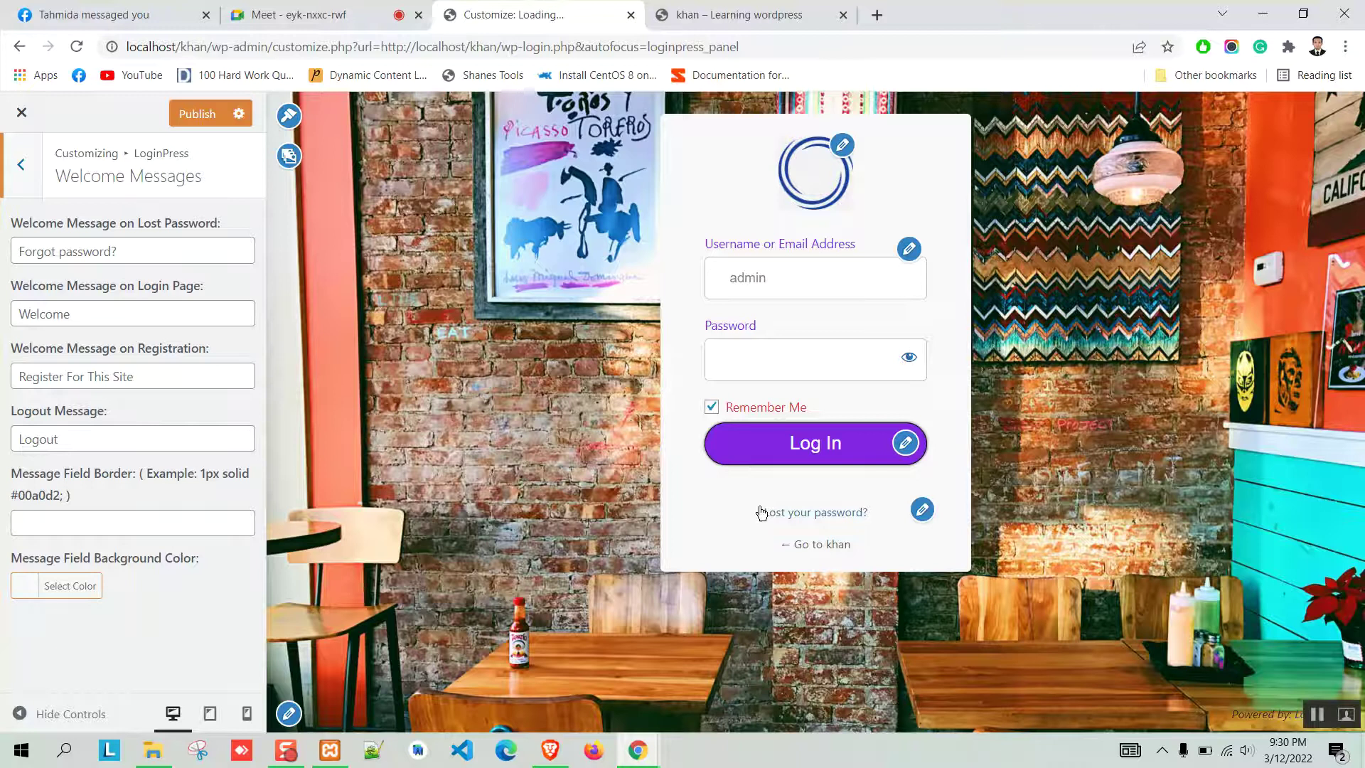
{"action": "left_click", "coordinate": [20, 165]}
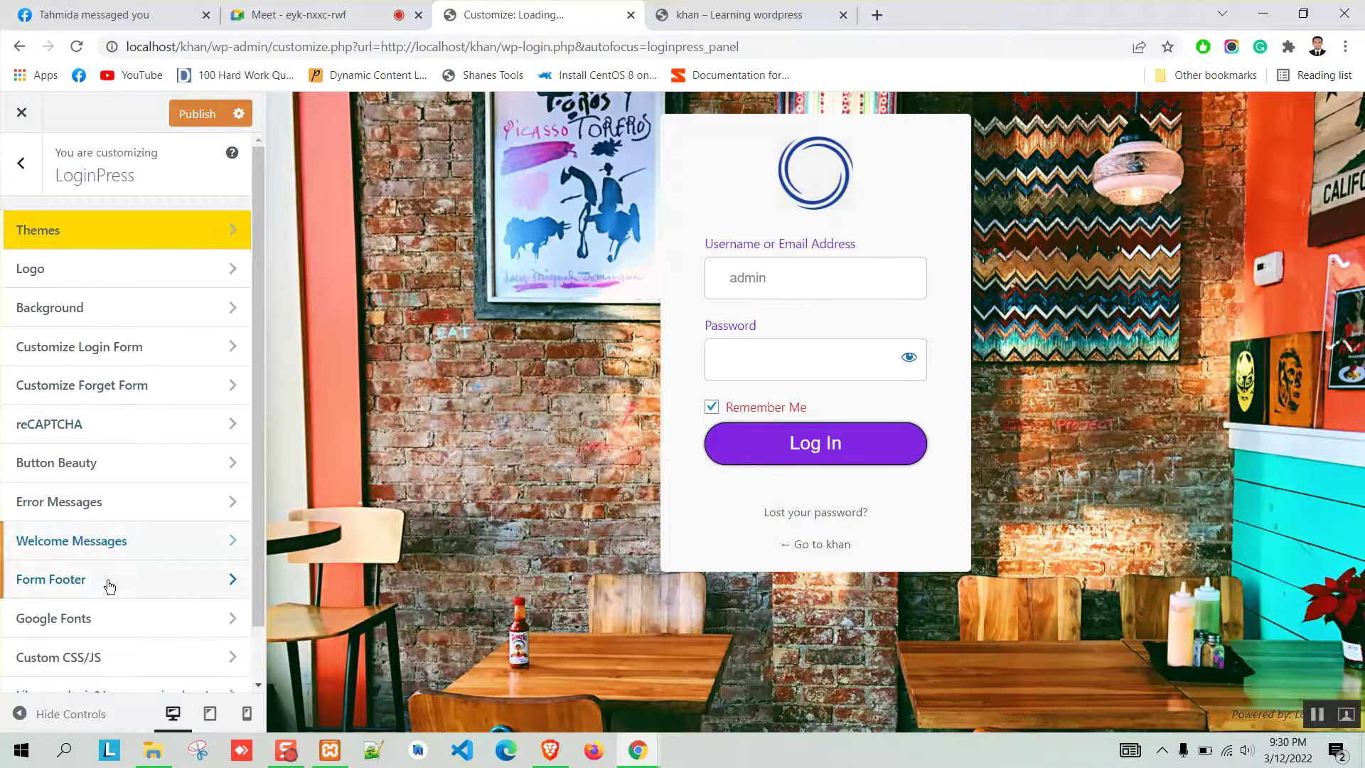
{"action": "left_click", "coordinate": [109, 583]}
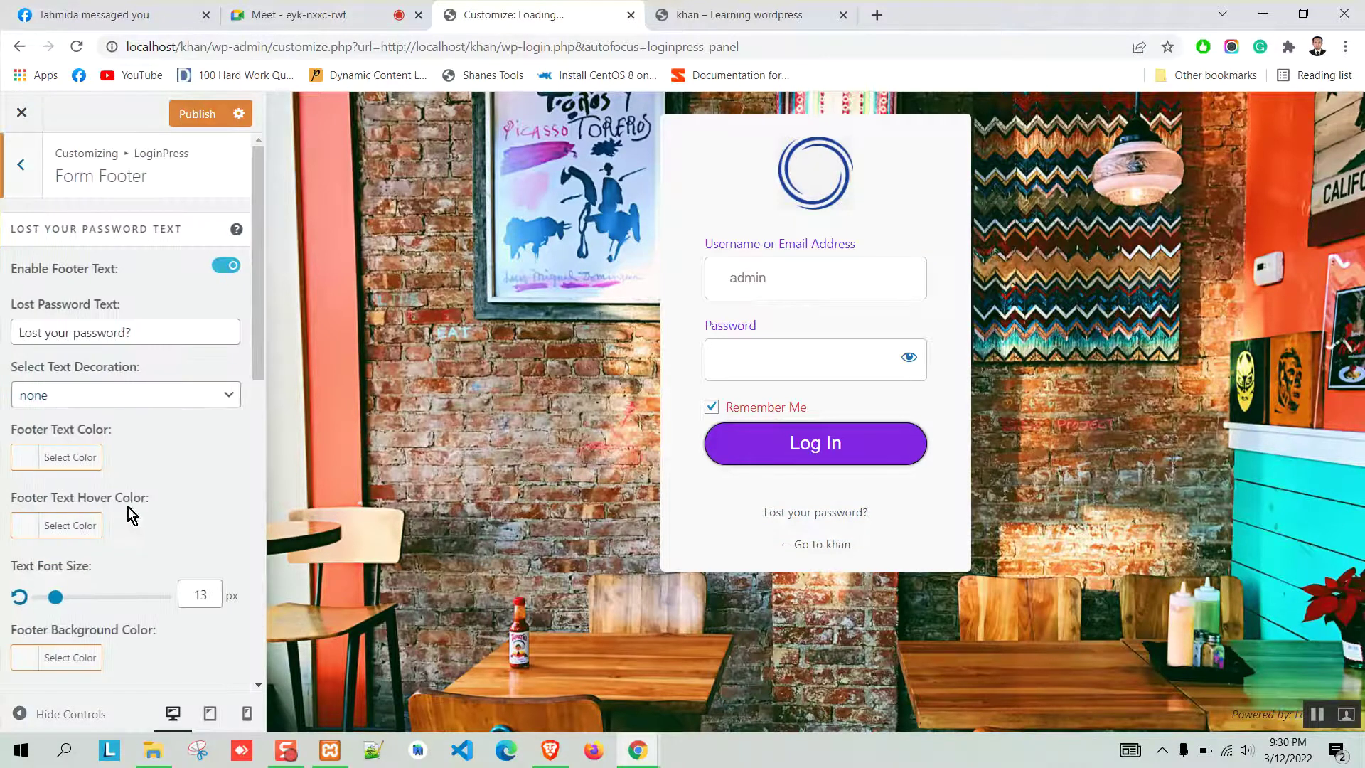
{"action": "triple_click", "coordinate": [172, 333]}
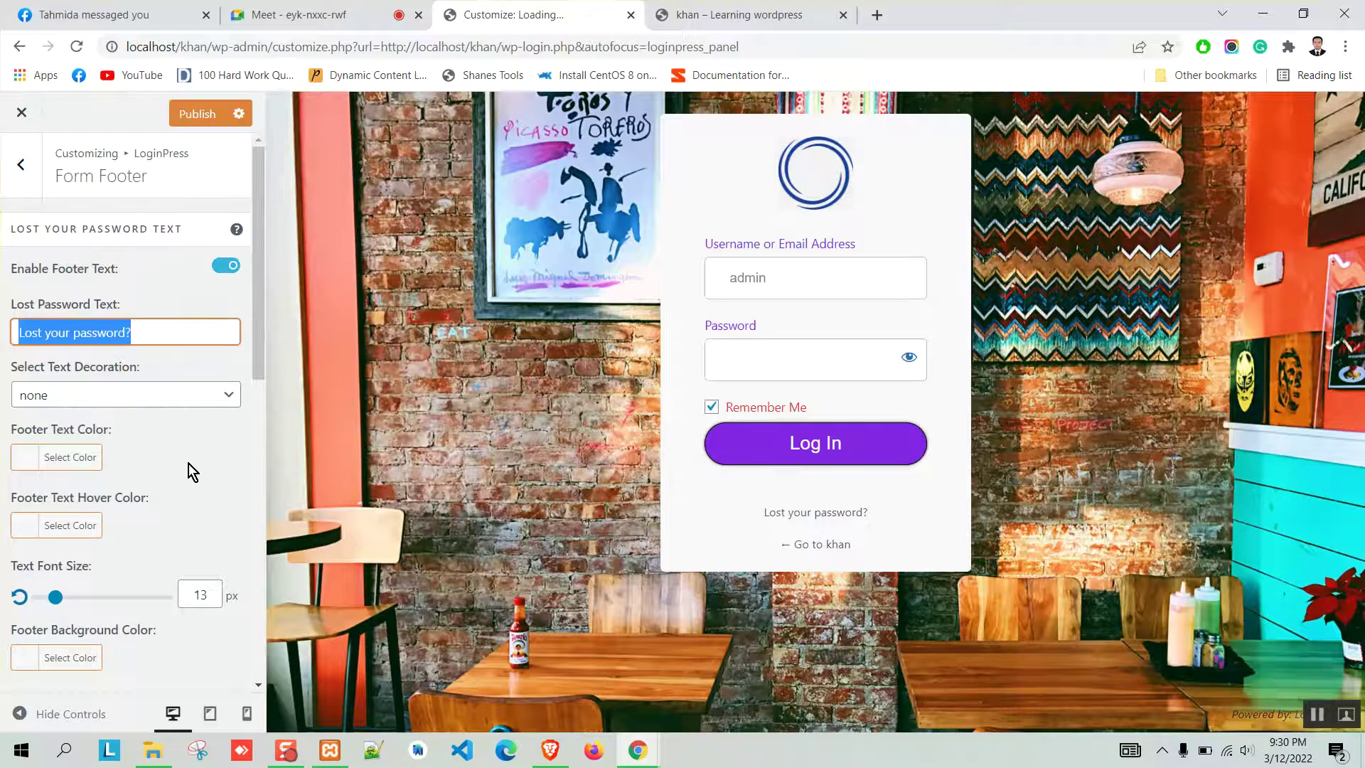
{"action": "left_click", "coordinate": [164, 403]}
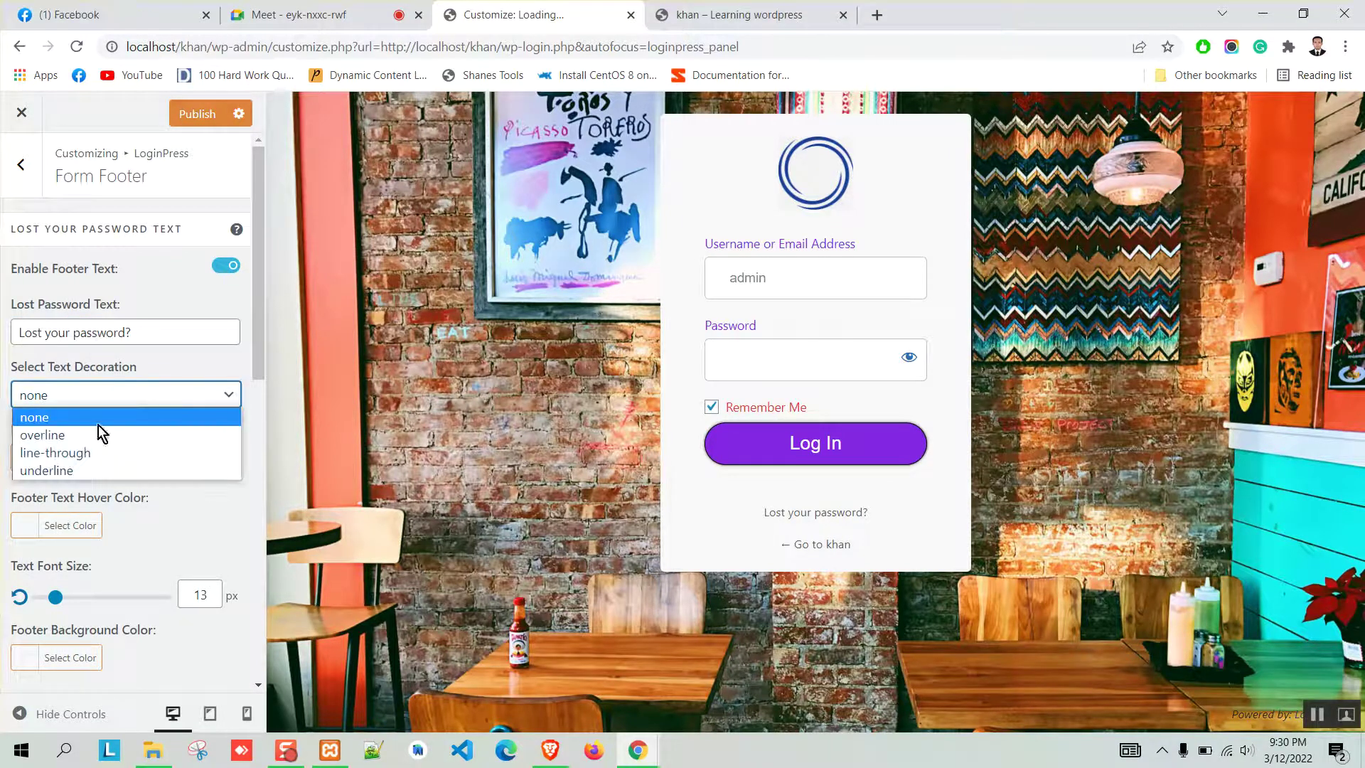
{"action": "left_click", "coordinate": [77, 472]}
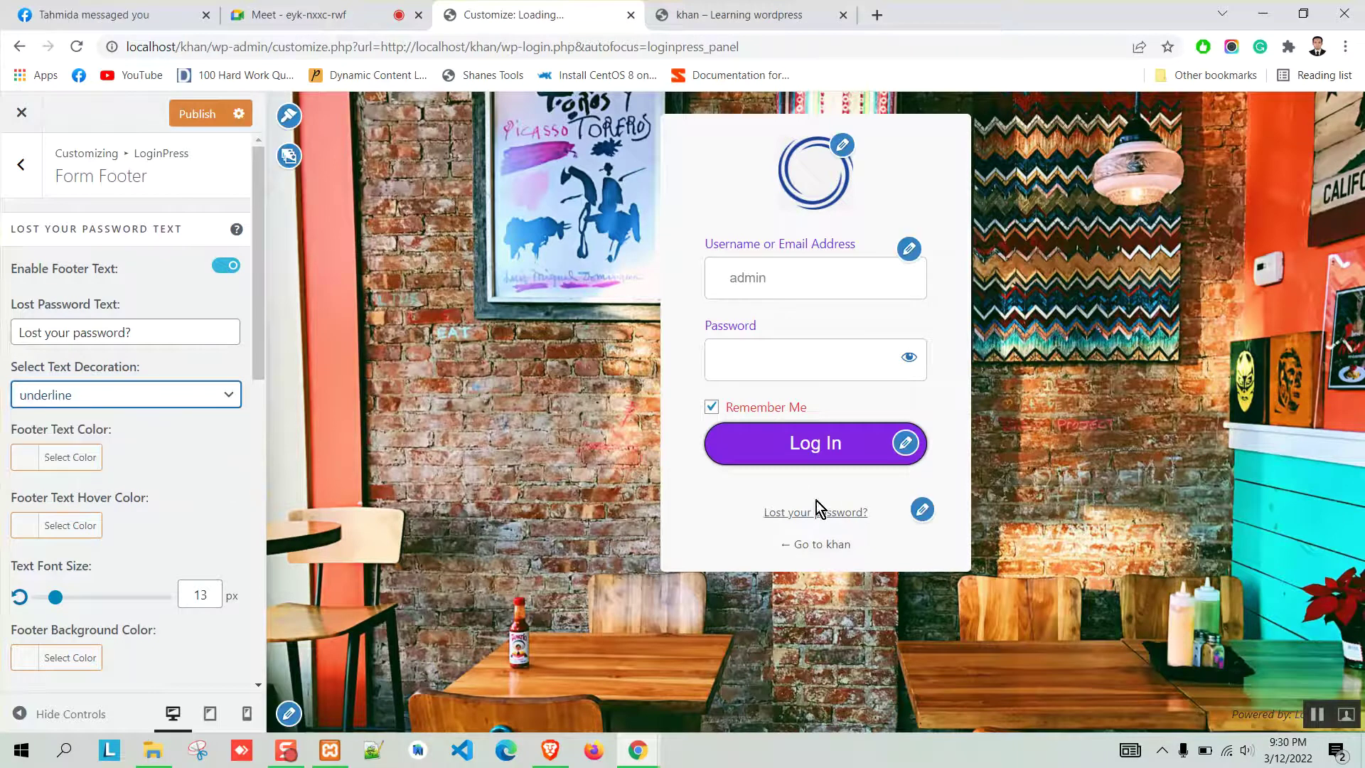
{"action": "left_click", "coordinate": [84, 417]}
{"action": "left_click", "coordinate": [134, 397]}
{"action": "left_click", "coordinate": [85, 435]}
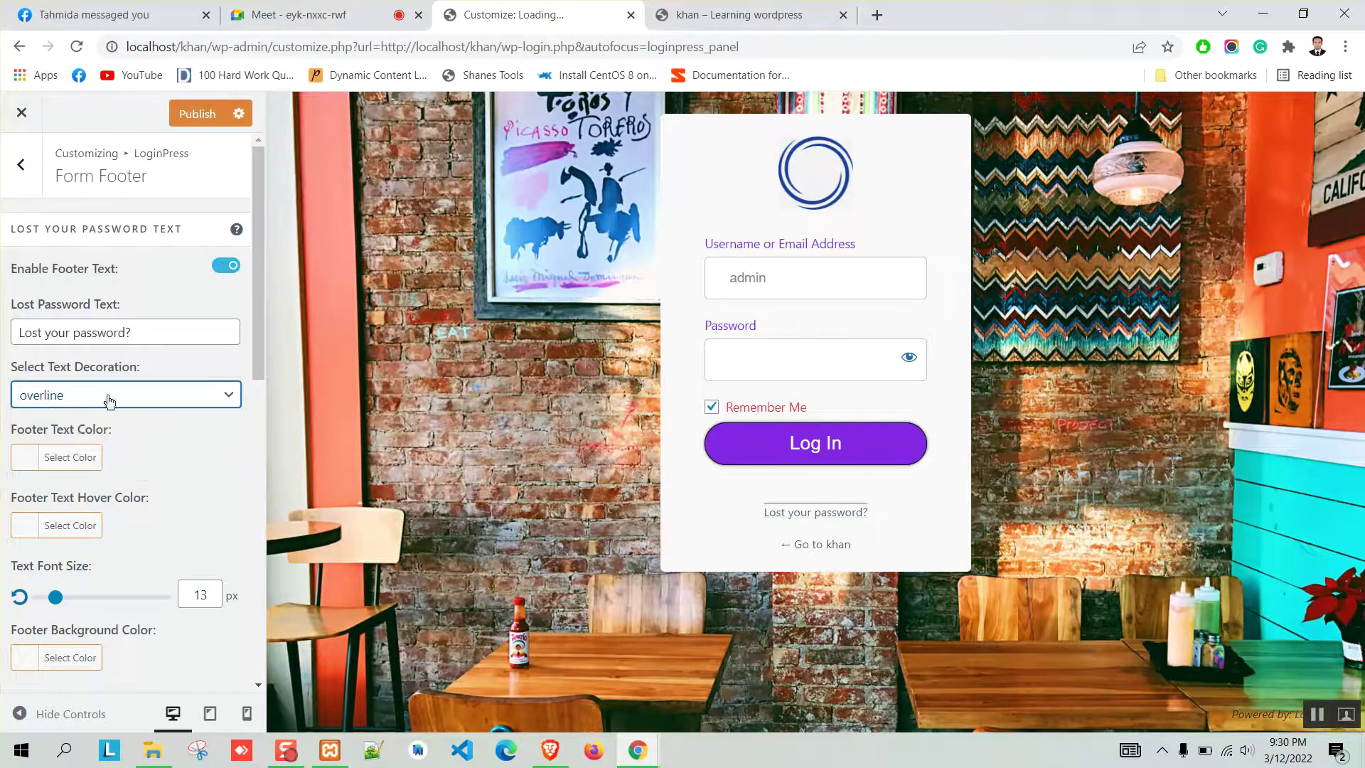
{"action": "left_click", "coordinate": [107, 396]}
{"action": "left_click", "coordinate": [68, 416]}
{"action": "scroll", "coordinate": [180, 452], "scroll_direction": "down", "scroll_amount": 1}
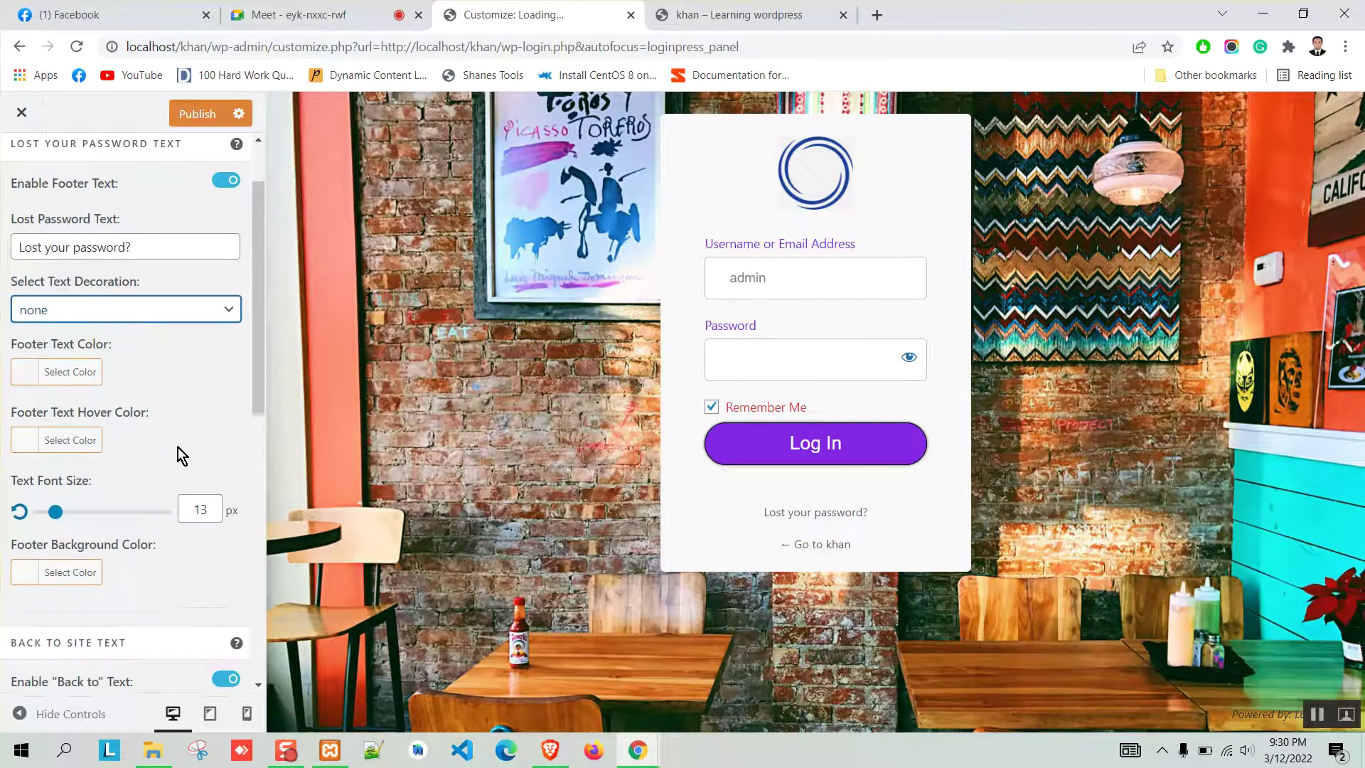
{"action": "left_click", "coordinate": [27, 374]}
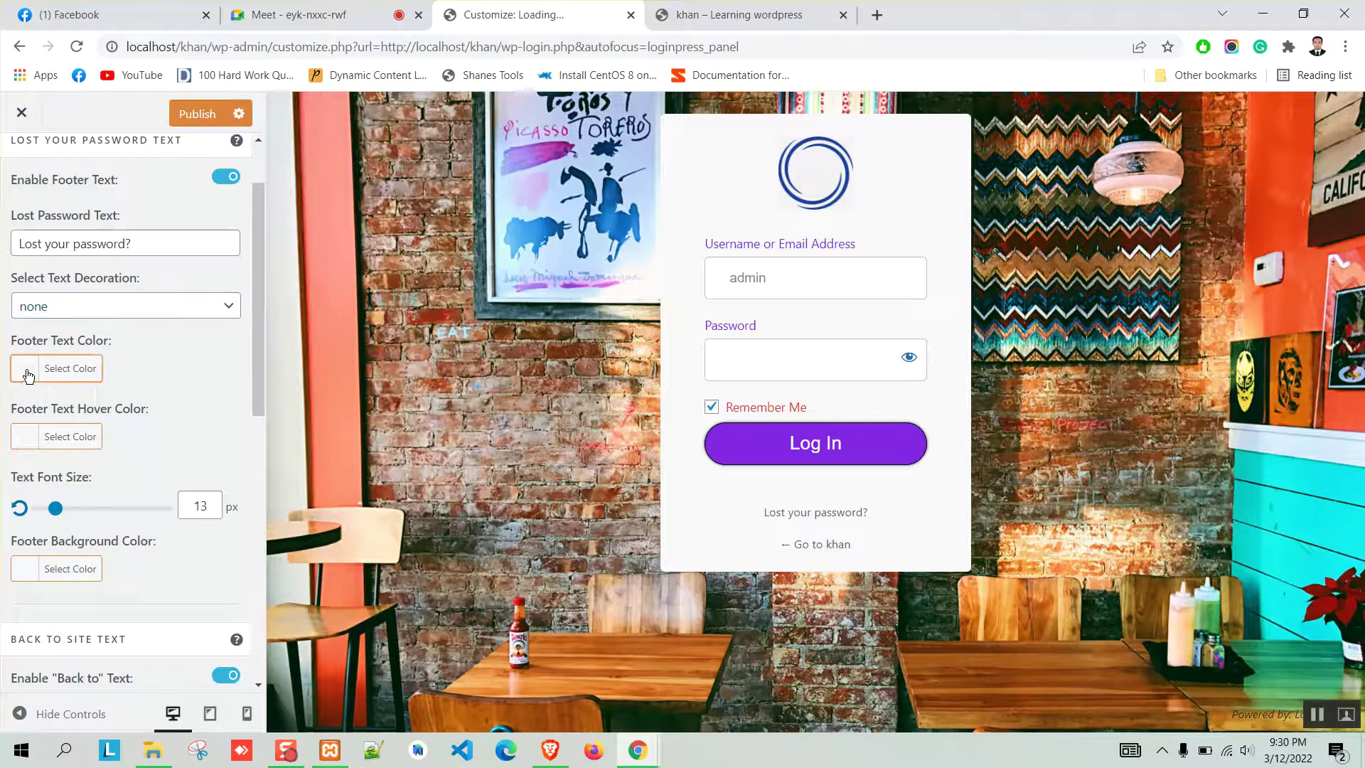
{"action": "left_click", "coordinate": [174, 576]}
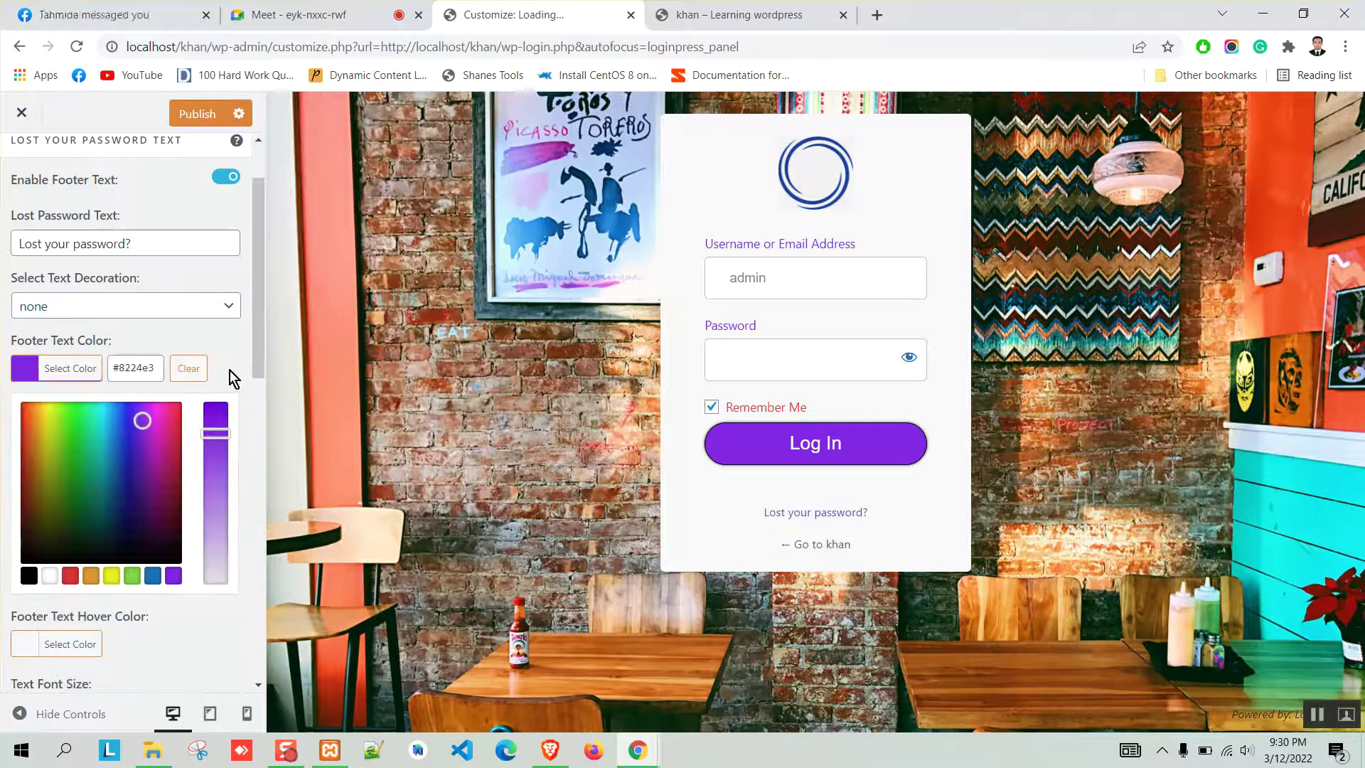
{"action": "left_click", "coordinate": [250, 366]}
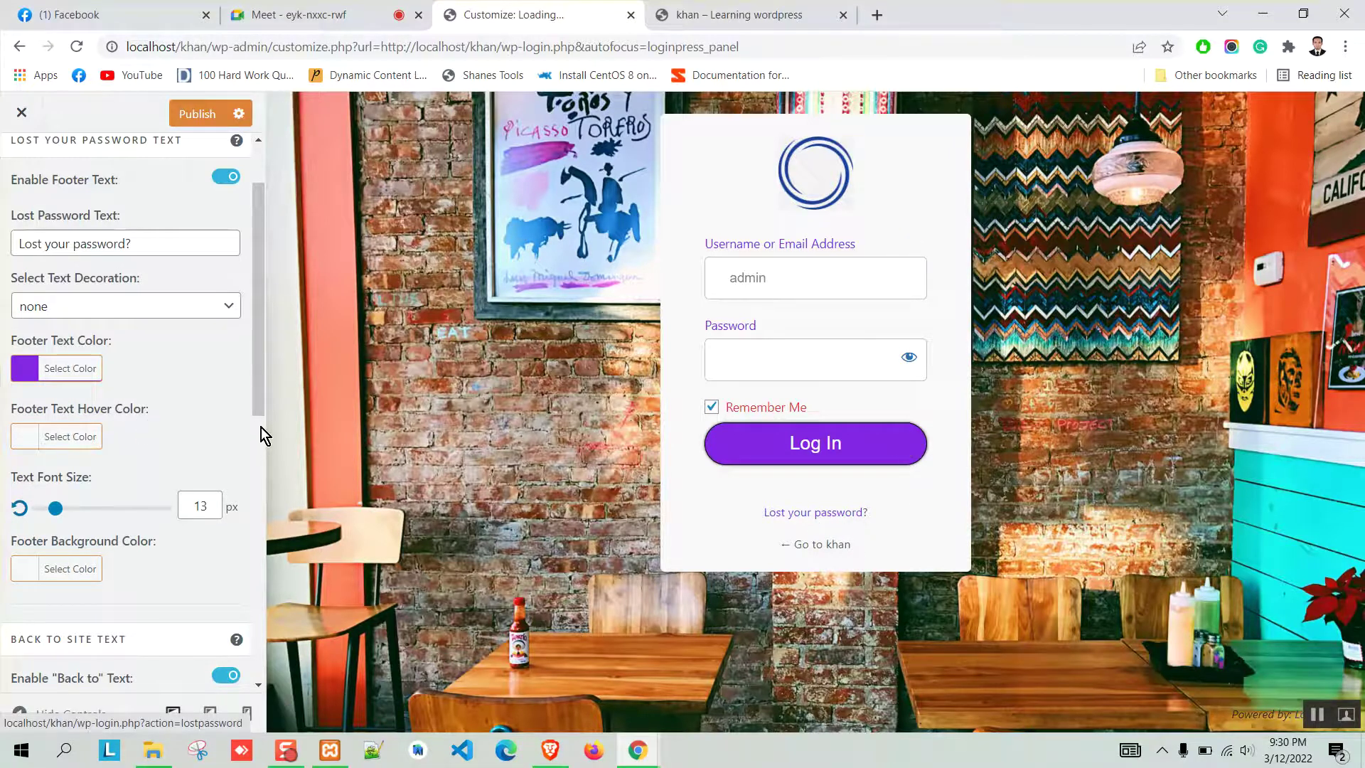
{"action": "left_click", "coordinate": [37, 436]}
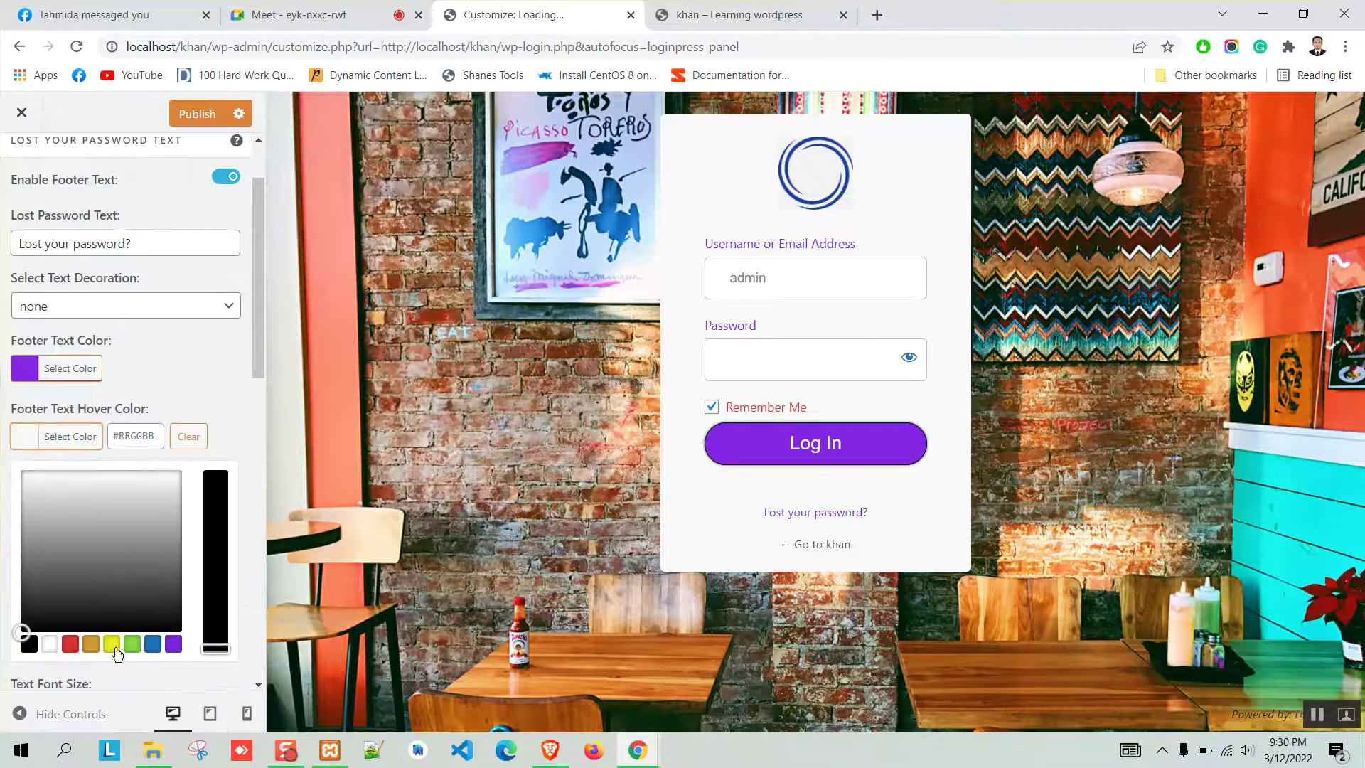
{"action": "left_click", "coordinate": [71, 644]}
{"action": "left_click", "coordinate": [202, 375]}
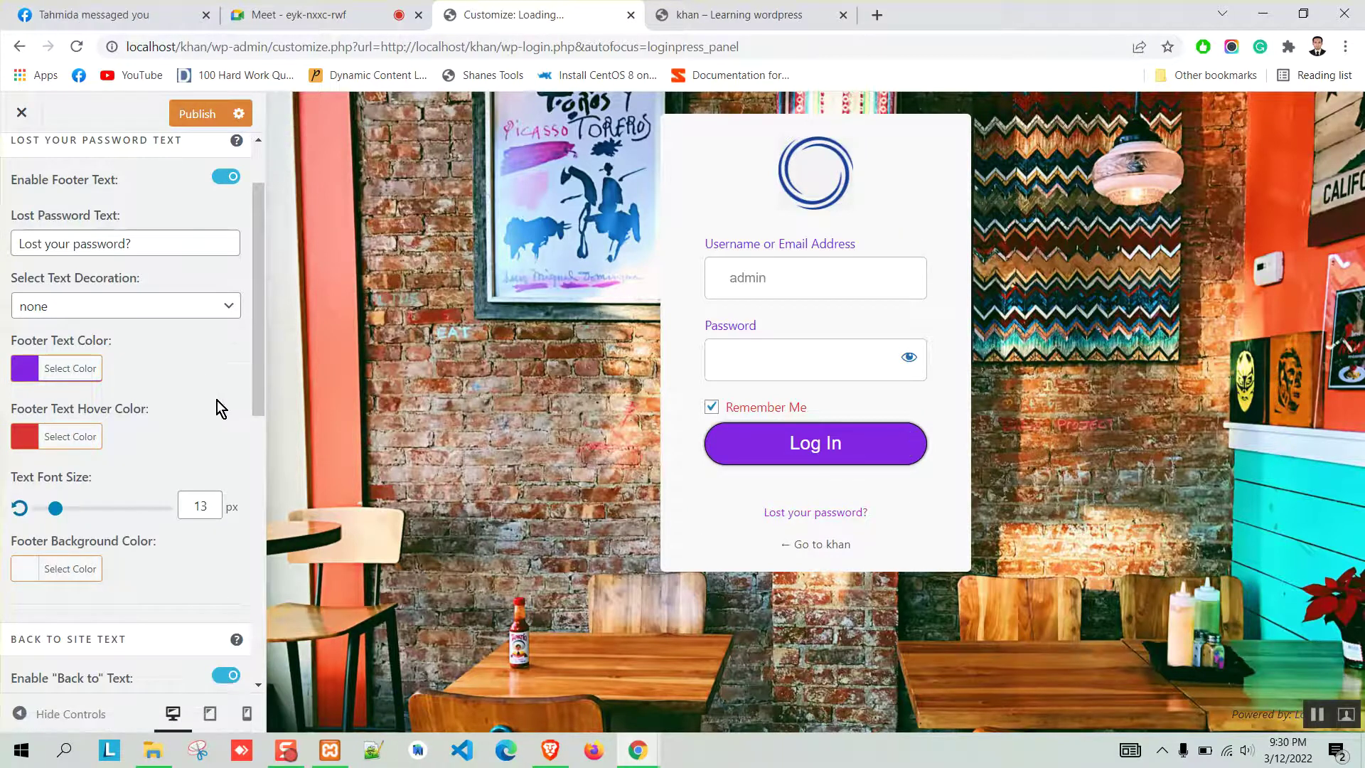
{"action": "scroll", "coordinate": [178, 420], "scroll_direction": "down", "scroll_amount": 3}
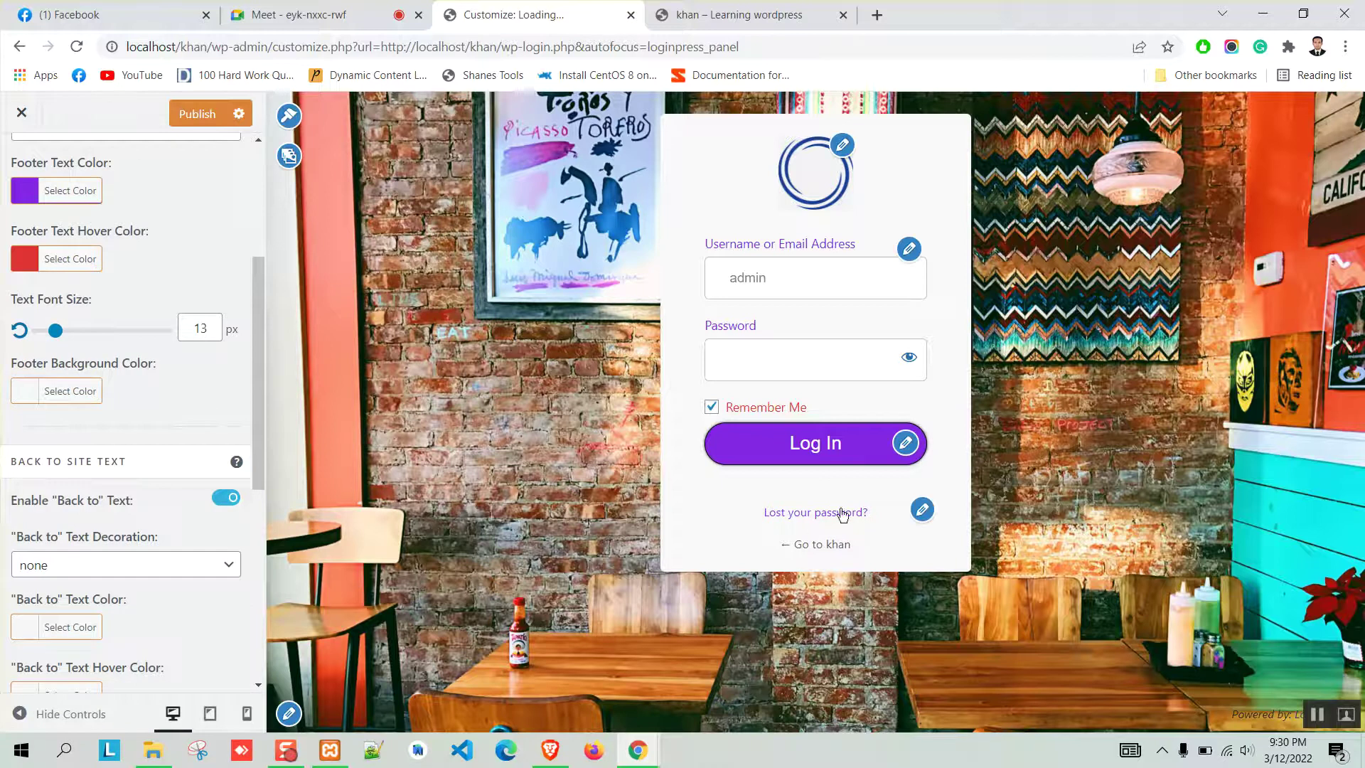
{"action": "scroll", "coordinate": [178, 427], "scroll_direction": "down", "scroll_amount": 1}
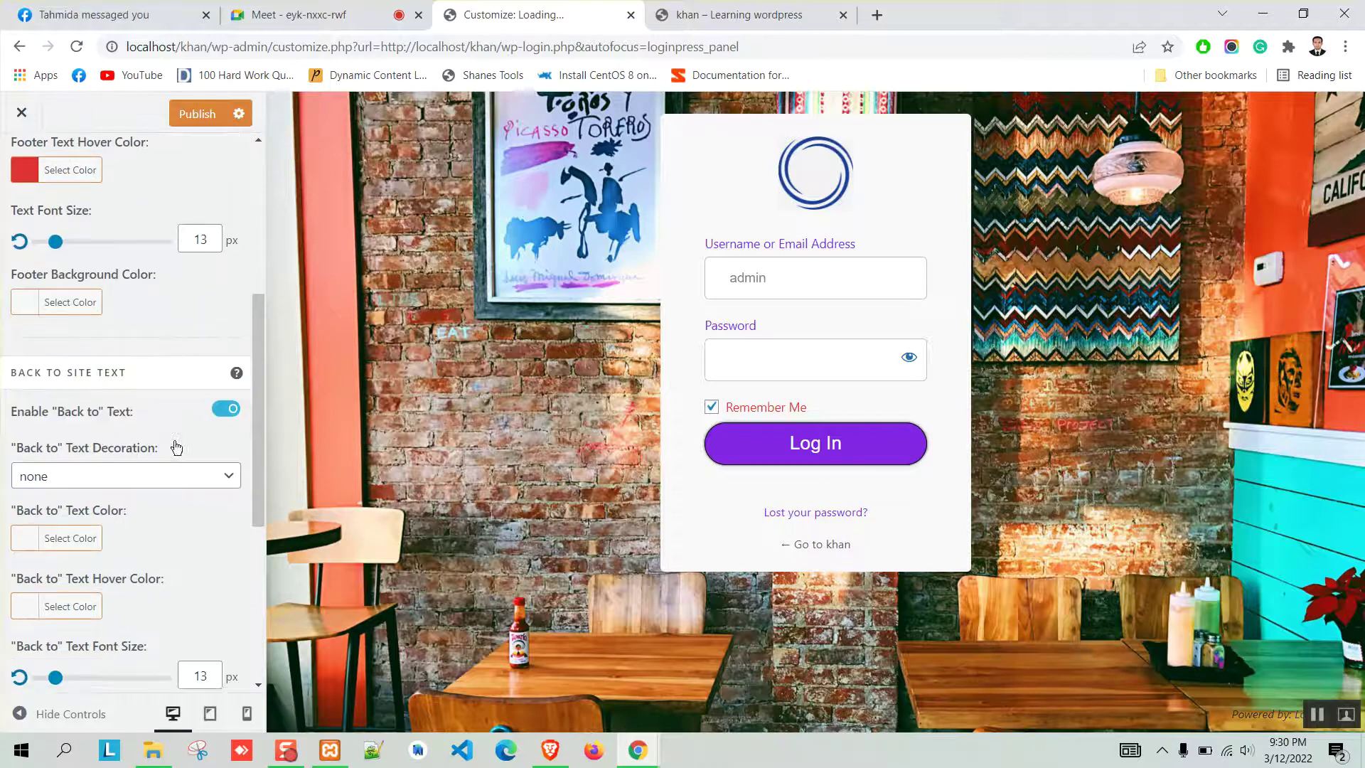
{"action": "scroll", "coordinate": [167, 455], "scroll_direction": "down", "scroll_amount": 1}
{"action": "scroll", "coordinate": [121, 446], "scroll_direction": "down", "scroll_amount": 4}
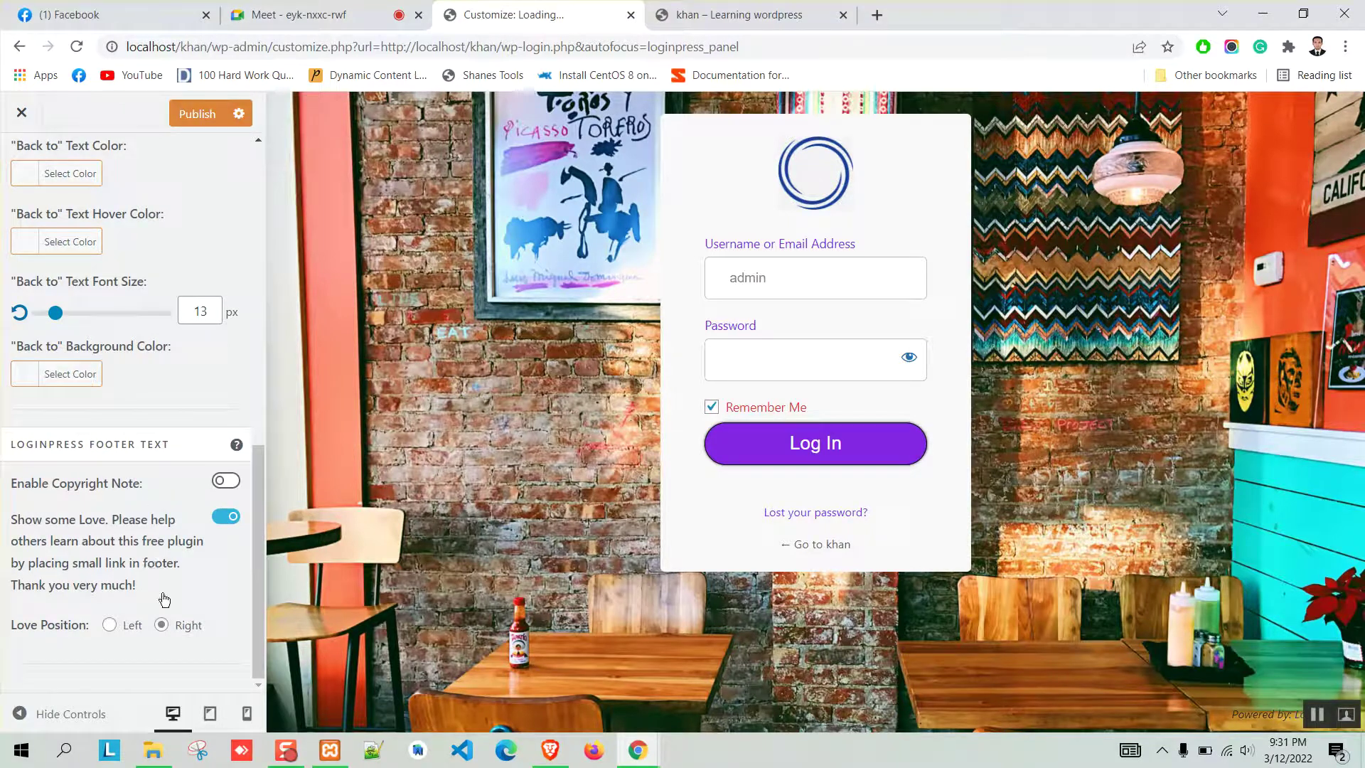
Toggle the copyright note and Show some Love footer options, leave them as before, then return to the sections list.
{"action": "left_click", "coordinate": [227, 483]}
{"action": "scroll", "coordinate": [175, 512], "scroll_direction": "down", "scroll_amount": 4}
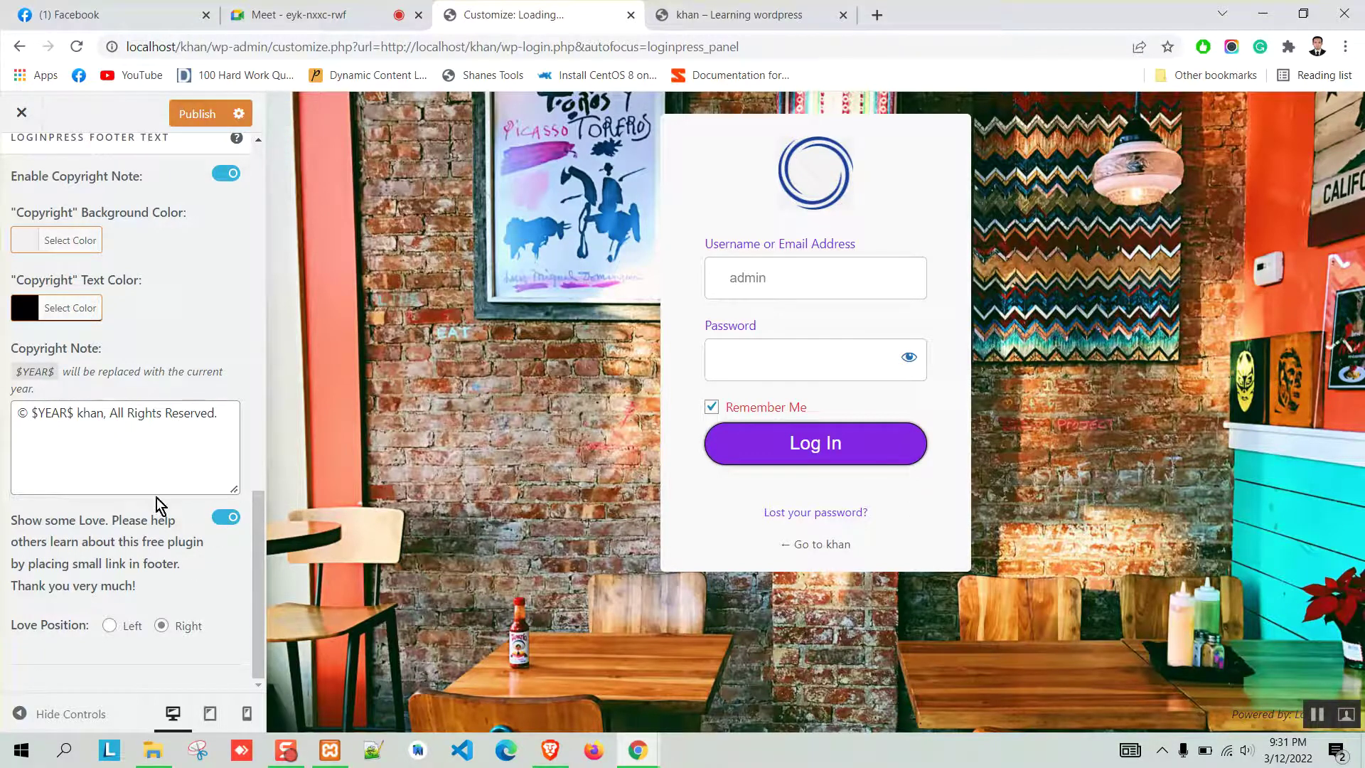
{"action": "left_click", "coordinate": [226, 517]}
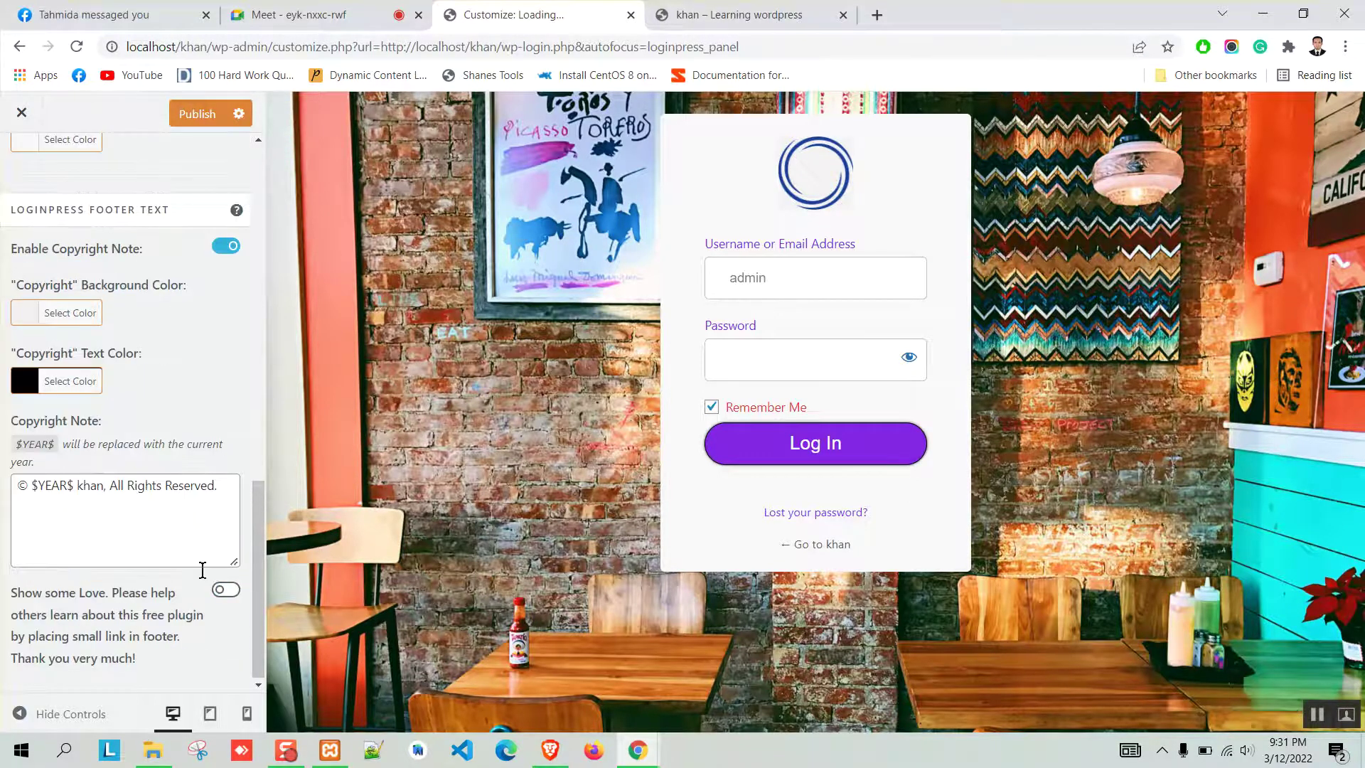
{"action": "left_click", "coordinate": [227, 591]}
{"action": "scroll", "coordinate": [179, 420], "scroll_direction": "up", "scroll_amount": 1}
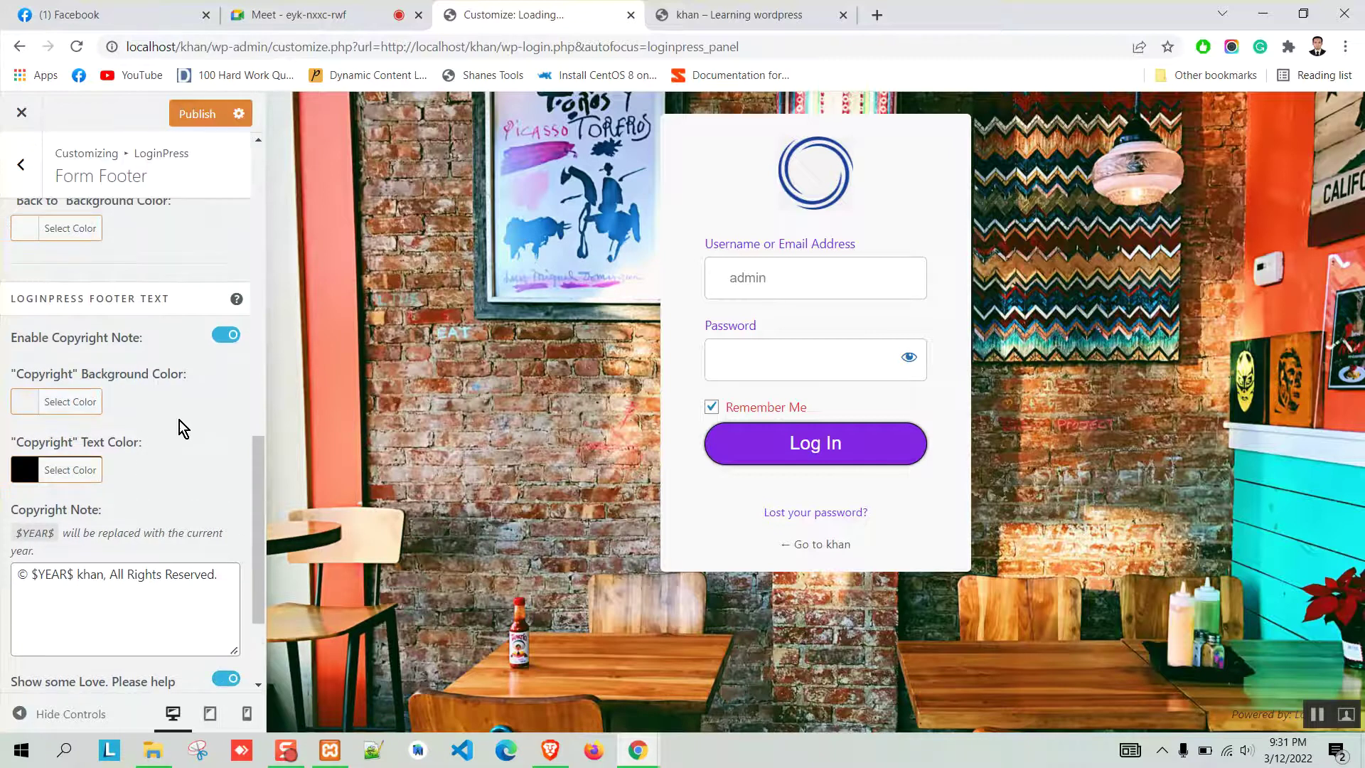
{"action": "left_click", "coordinate": [217, 342]}
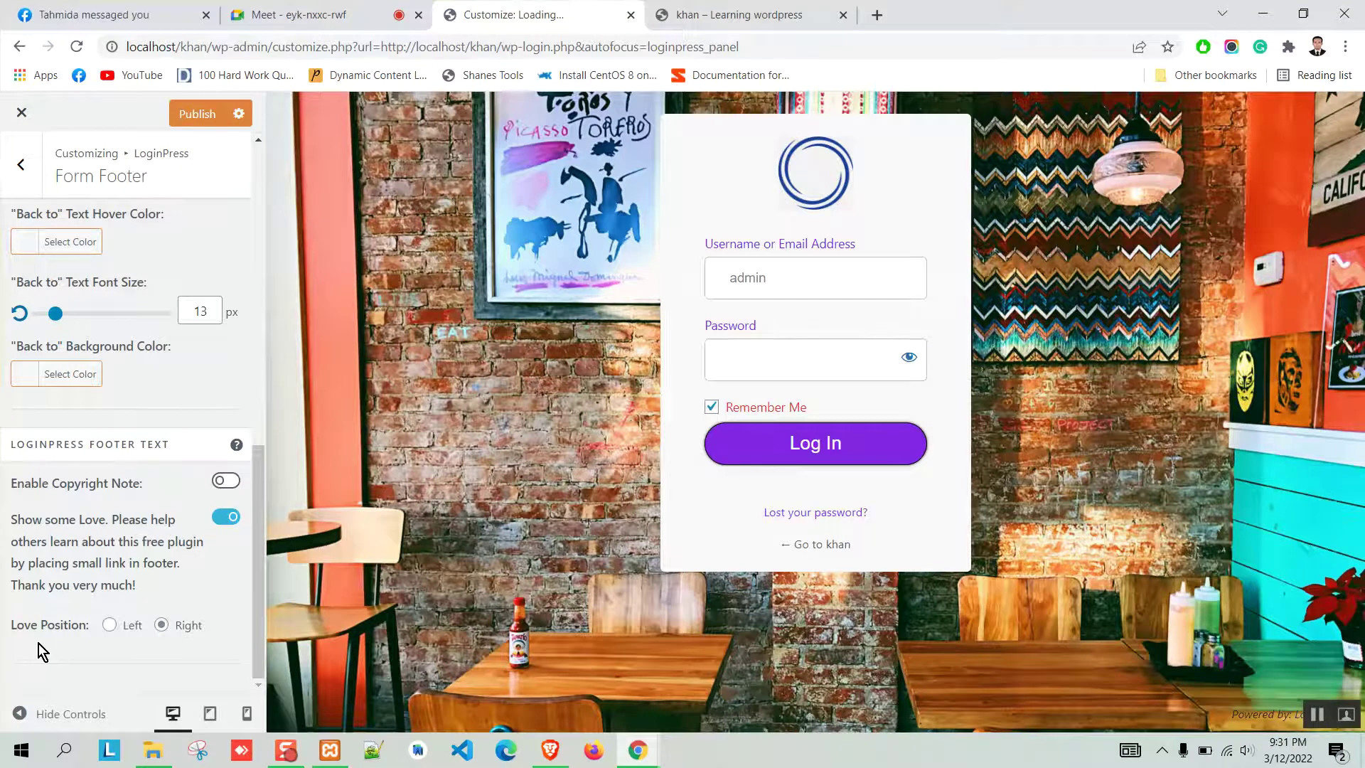
{"action": "scroll", "coordinate": [140, 448], "scroll_direction": "up", "scroll_amount": 5}
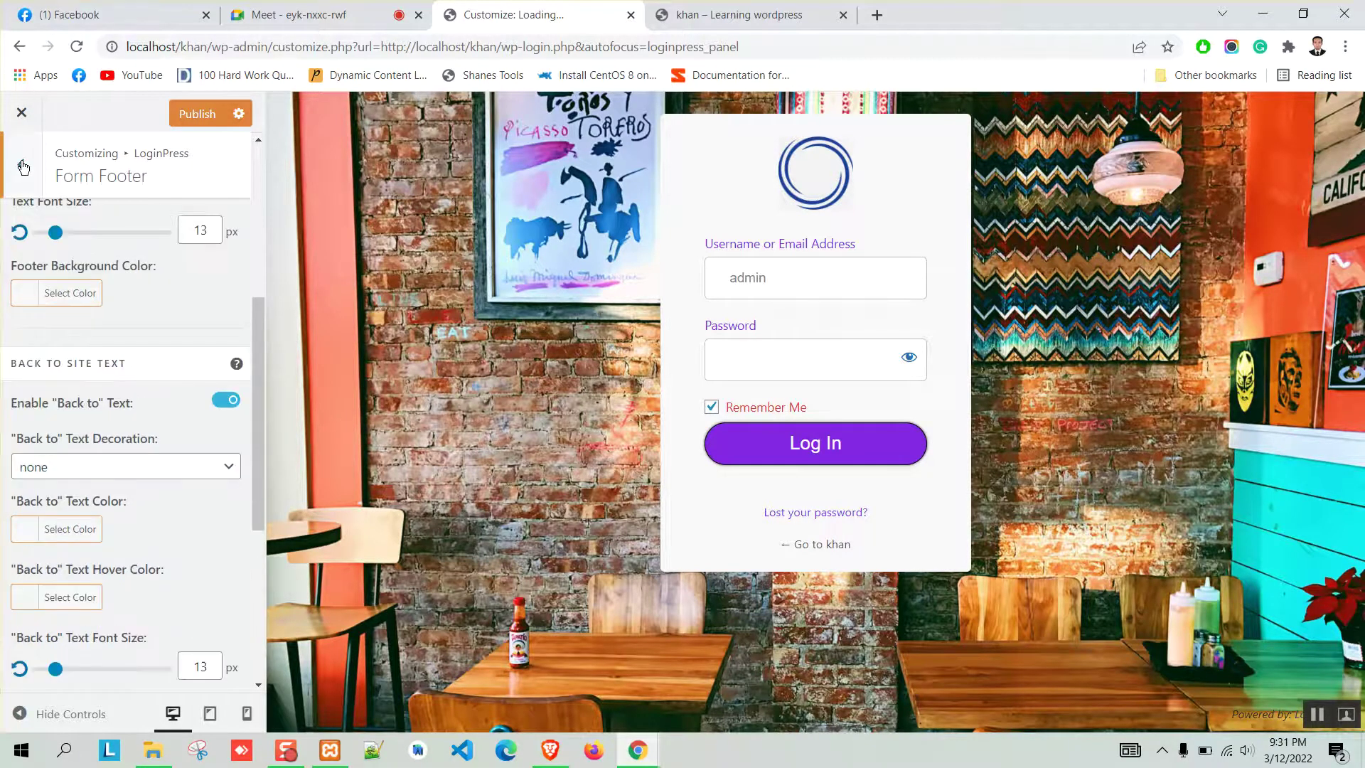
{"action": "left_click", "coordinate": [23, 166]}
{"action": "scroll", "coordinate": [161, 478], "scroll_direction": "down", "scroll_amount": 2}
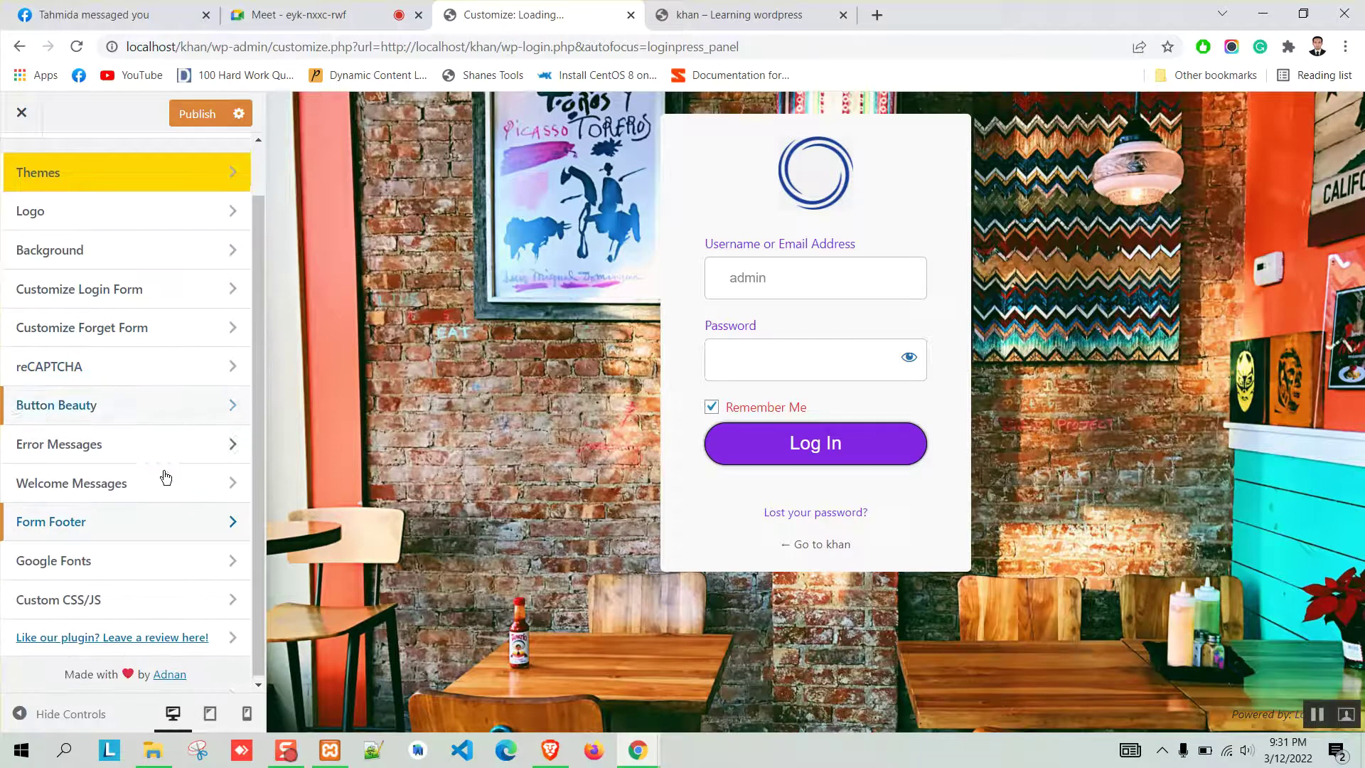
Look over the Google Fonts and Custom CSS/JS sections.
{"action": "left_click", "coordinate": [103, 567]}
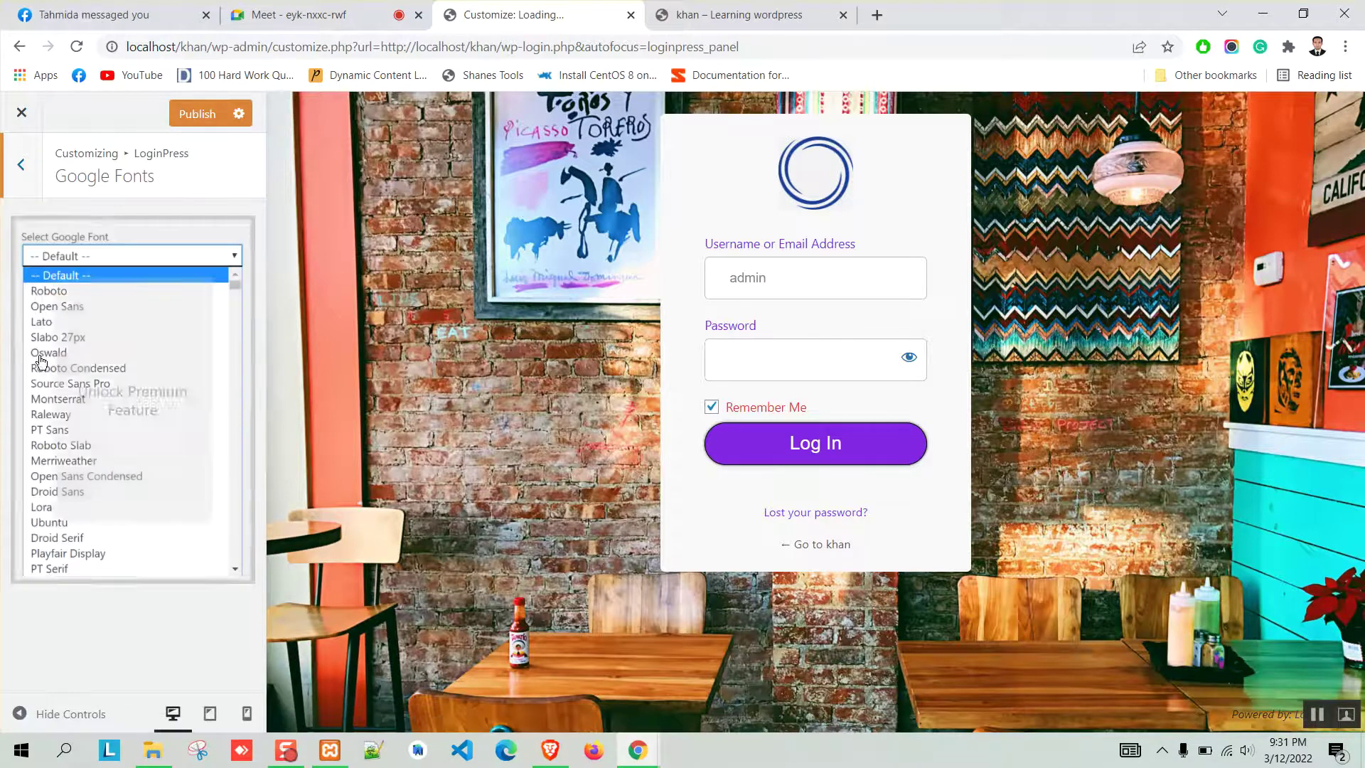
{"action": "left_click", "coordinate": [22, 164]}
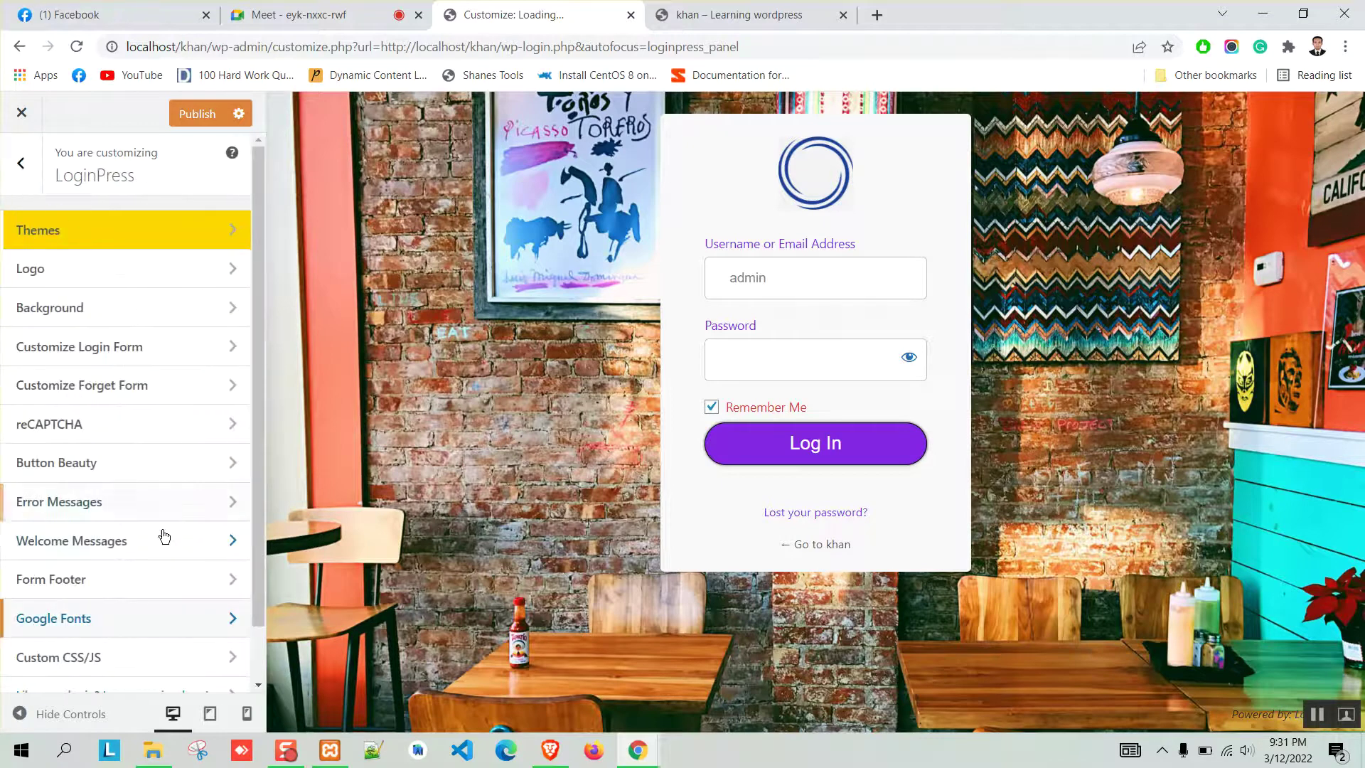
{"action": "scroll", "coordinate": [142, 568], "scroll_direction": "down", "scroll_amount": 1}
{"action": "left_click", "coordinate": [135, 593]}
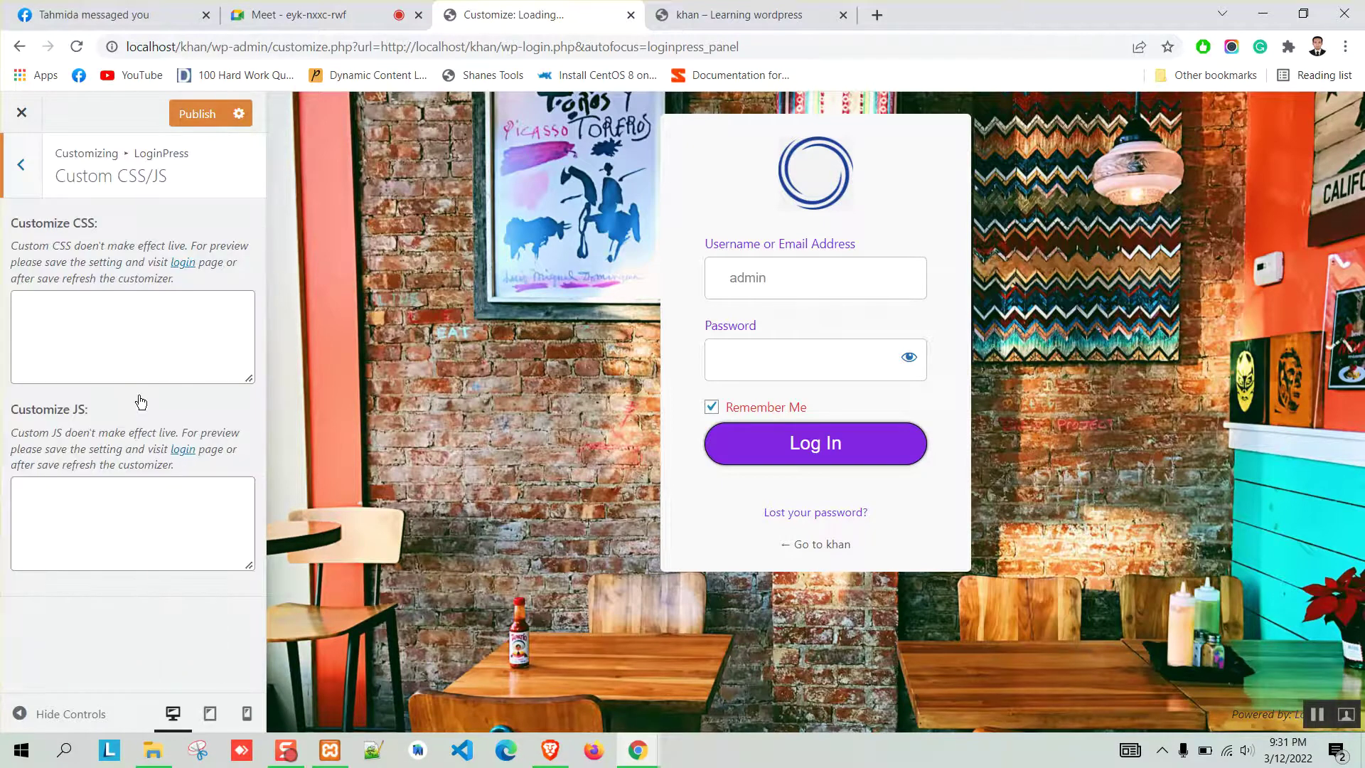
{"action": "left_click", "coordinate": [23, 168]}
Publish the LoginPress login page customizations.
{"action": "scroll", "coordinate": [178, 469], "scroll_direction": "down", "scroll_amount": 1}
{"action": "scroll", "coordinate": [139, 526], "scroll_direction": "up", "scroll_amount": 1}
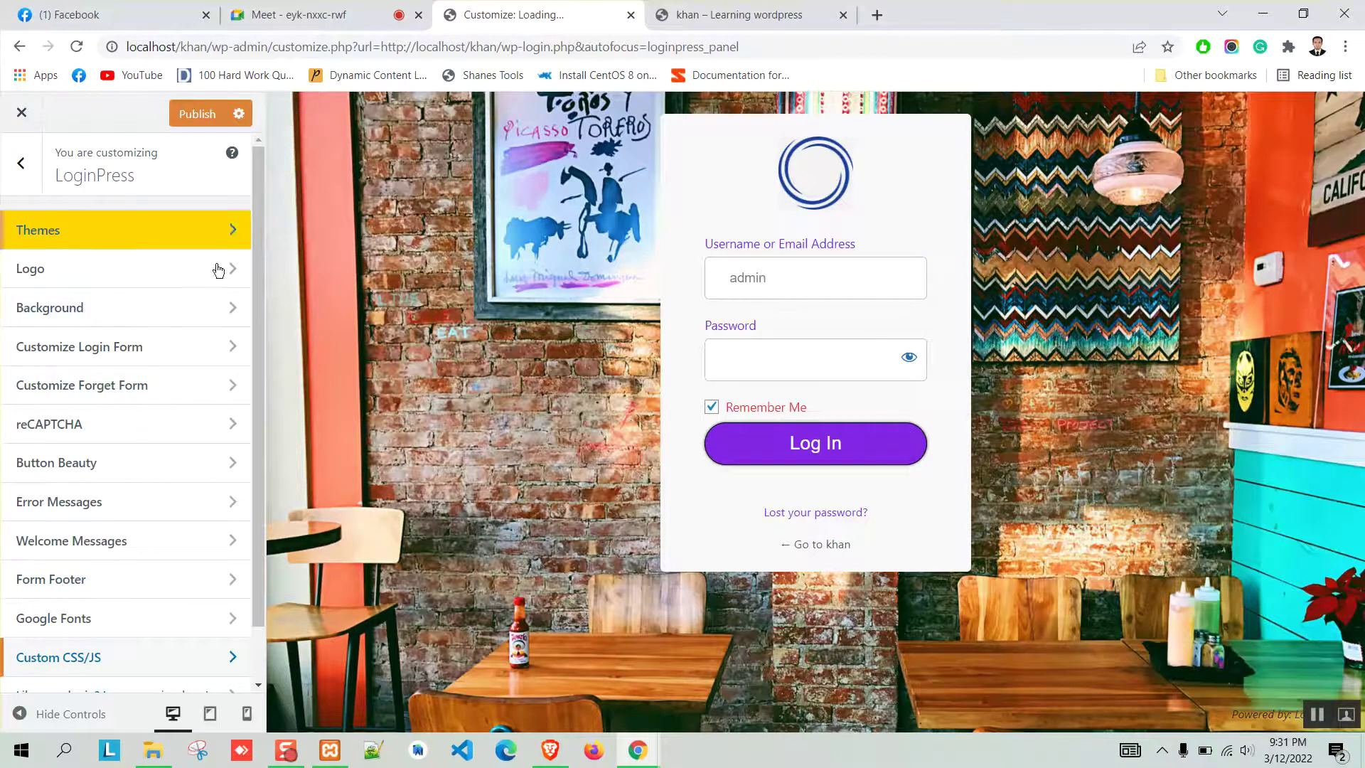
{"action": "left_click", "coordinate": [202, 115]}
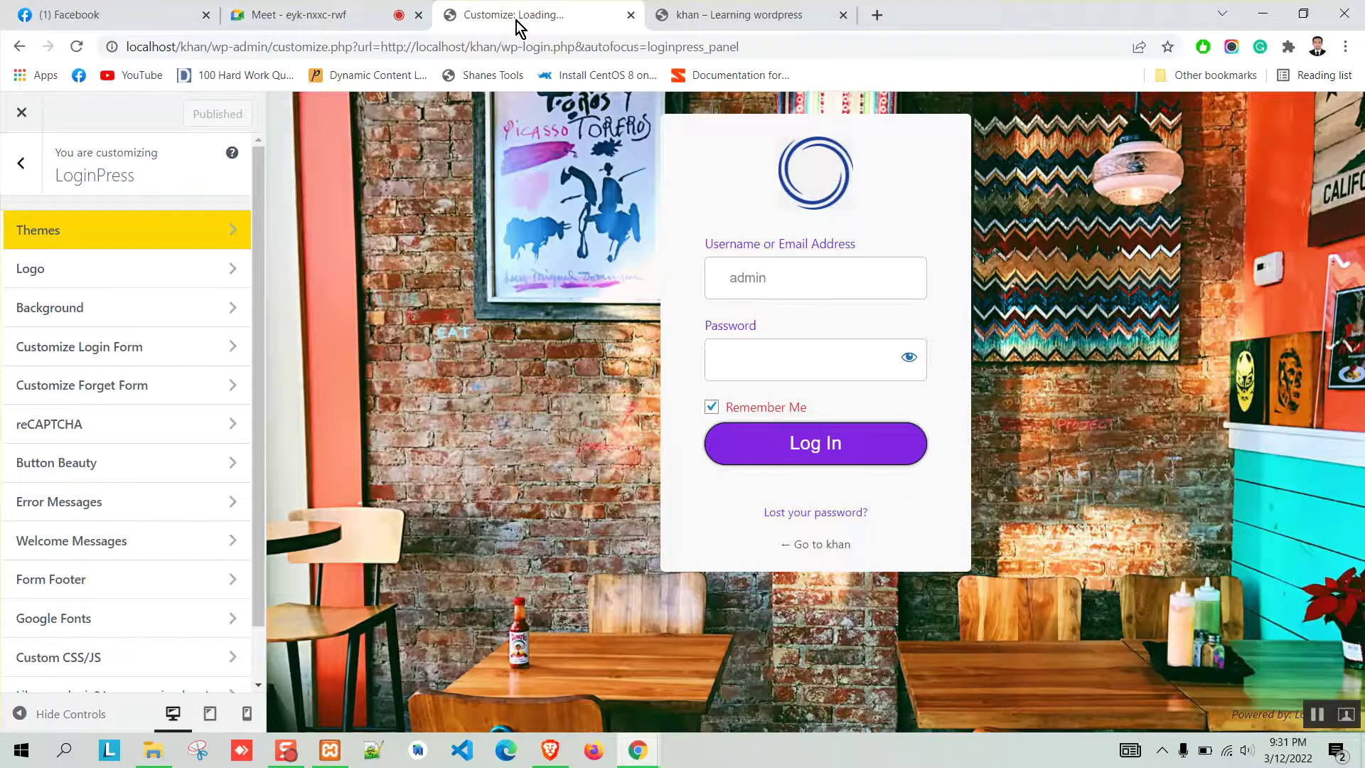
Reload the login page in Brave to show the new styling, log in, and decline saving the password.
{"action": "left_click", "coordinate": [550, 750]}
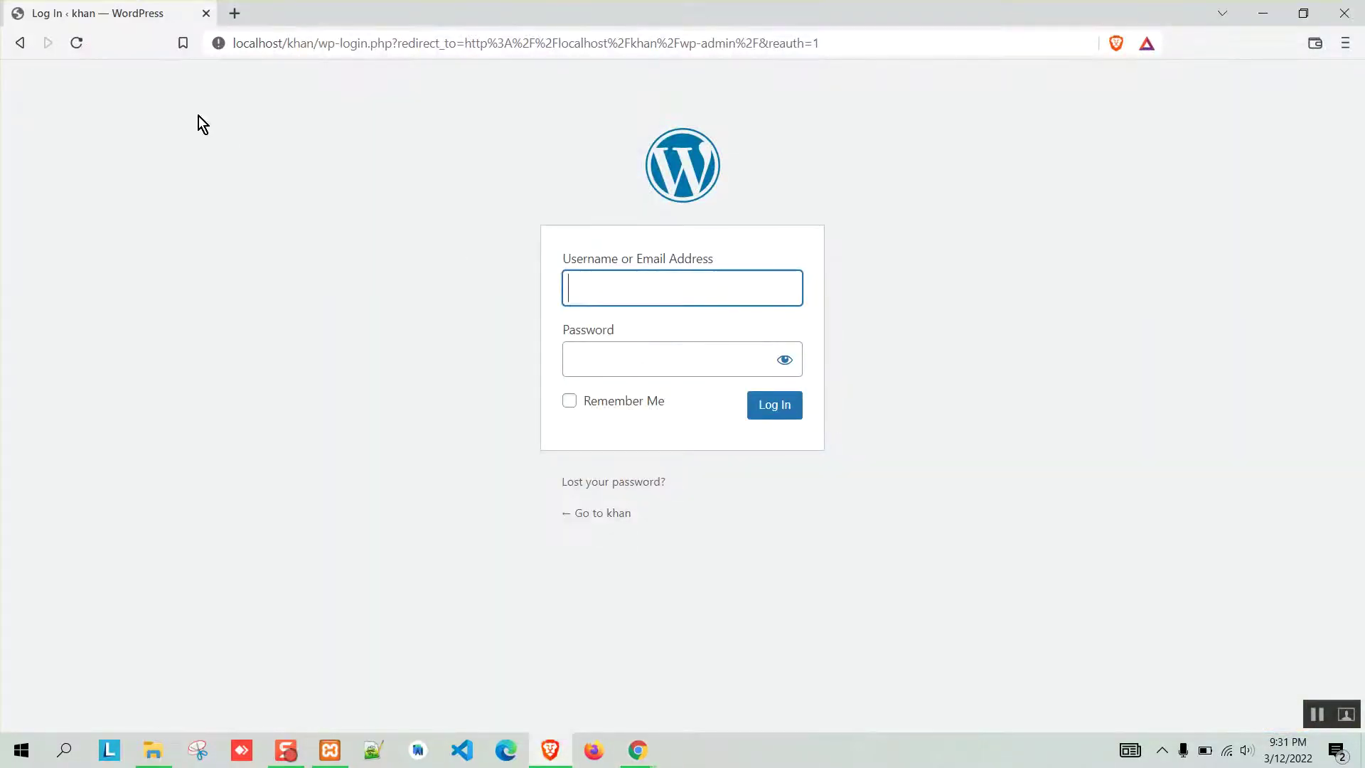
{"action": "left_click", "coordinate": [79, 45]}
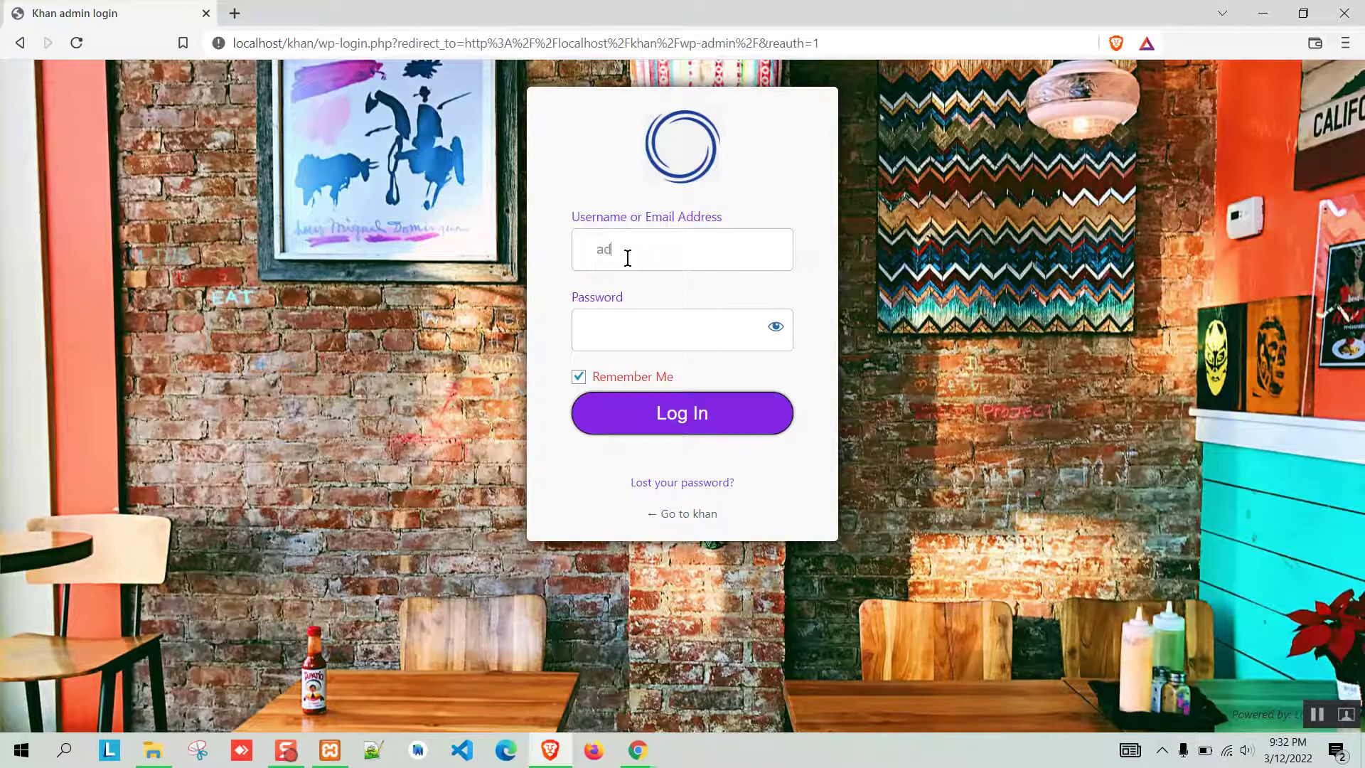
{"action": "type", "text": "n"}
{"action": "key", "text": "Return"}
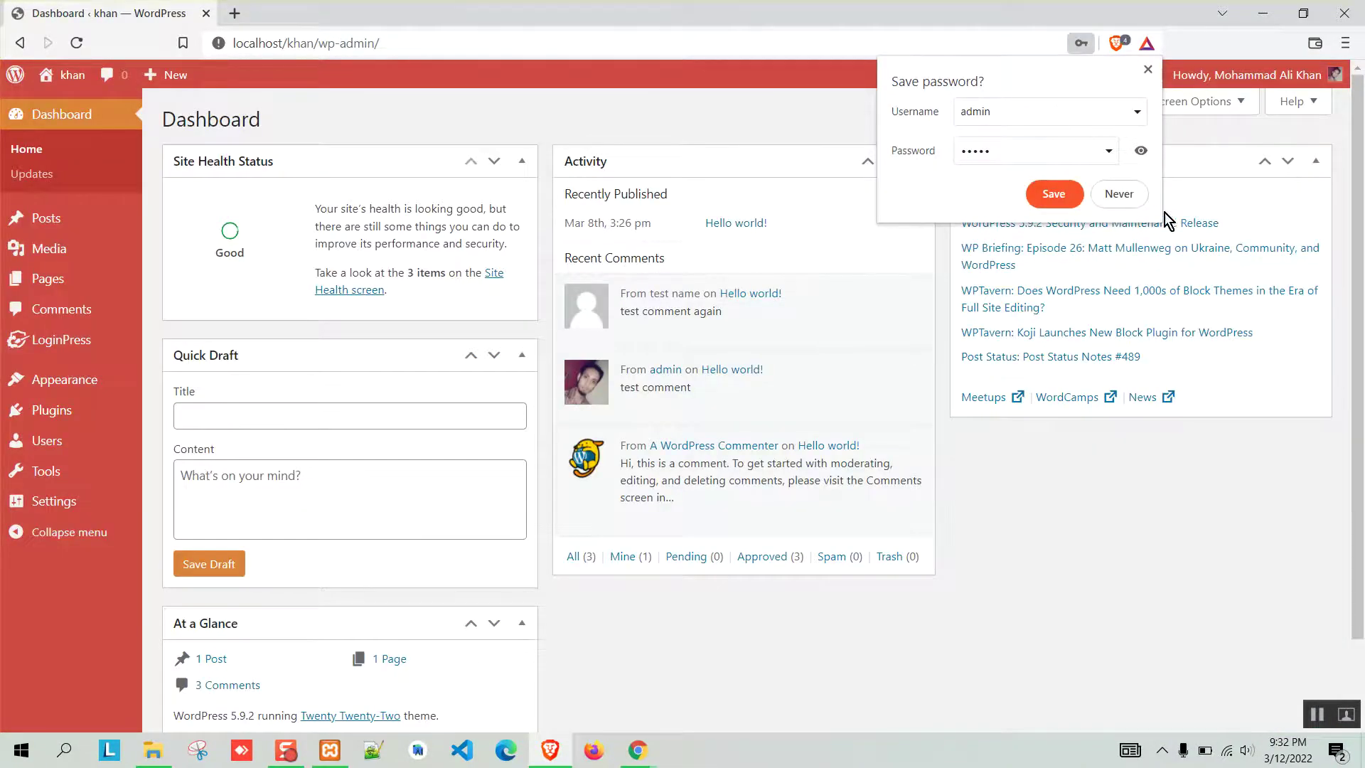
{"action": "left_click", "coordinate": [1119, 195]}
Log out of the admin area from the Howdy menu.
{"action": "mouse_move", "coordinate": [1262, 75]}
{"action": "left_click", "coordinate": [1228, 180]}
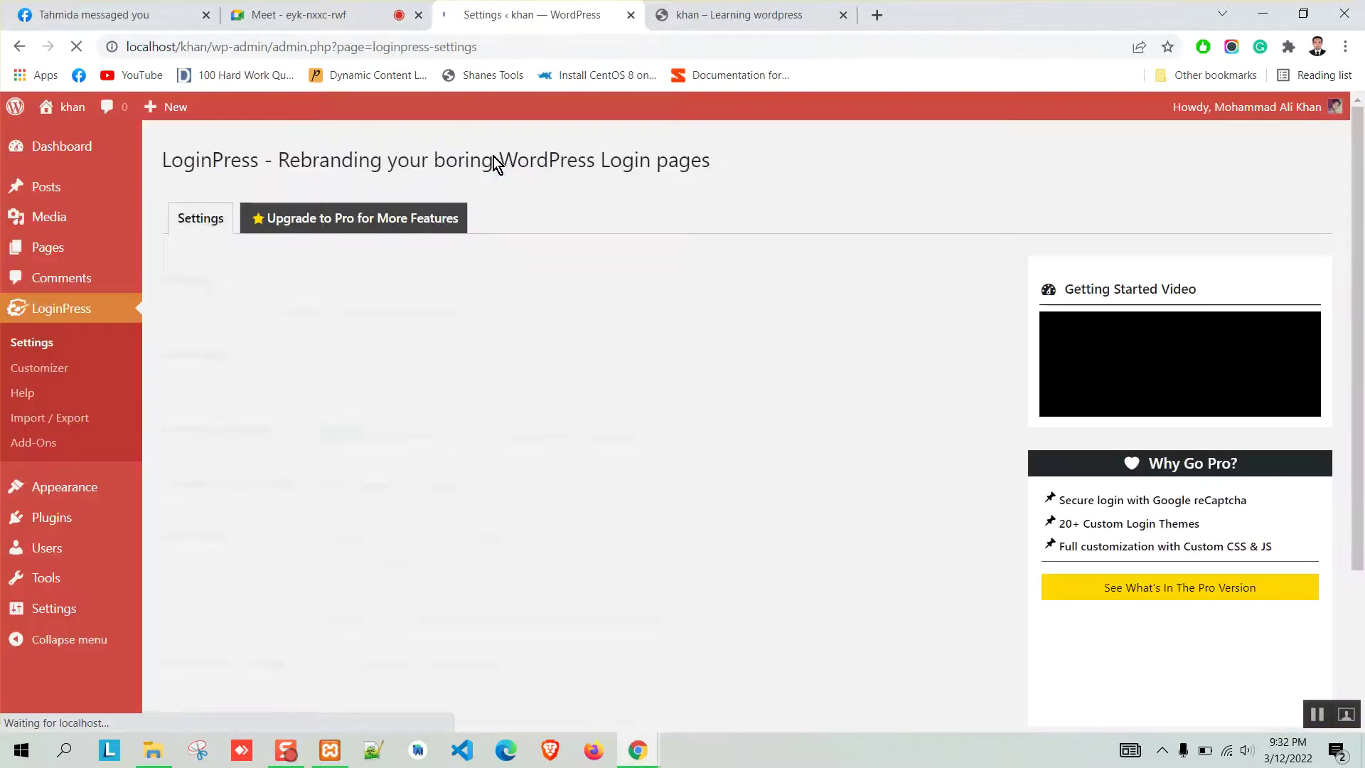
{"action": "scroll", "coordinate": [732, 313], "scroll_direction": "down", "scroll_amount": 3}
{"action": "scroll", "coordinate": [754, 315], "scroll_direction": "up", "scroll_amount": 3}
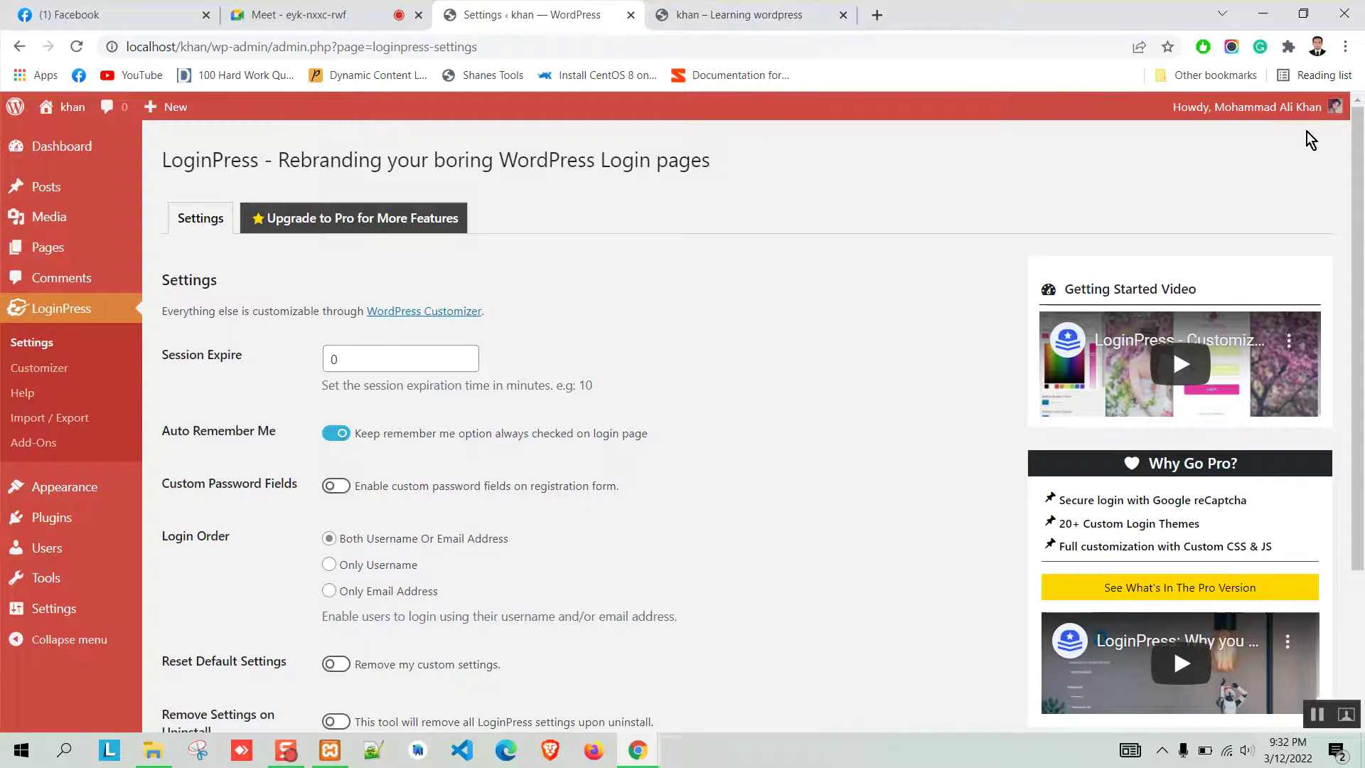
{"action": "mouse_move", "coordinate": [1279, 106]}
{"action": "left_click", "coordinate": [1220, 210]}
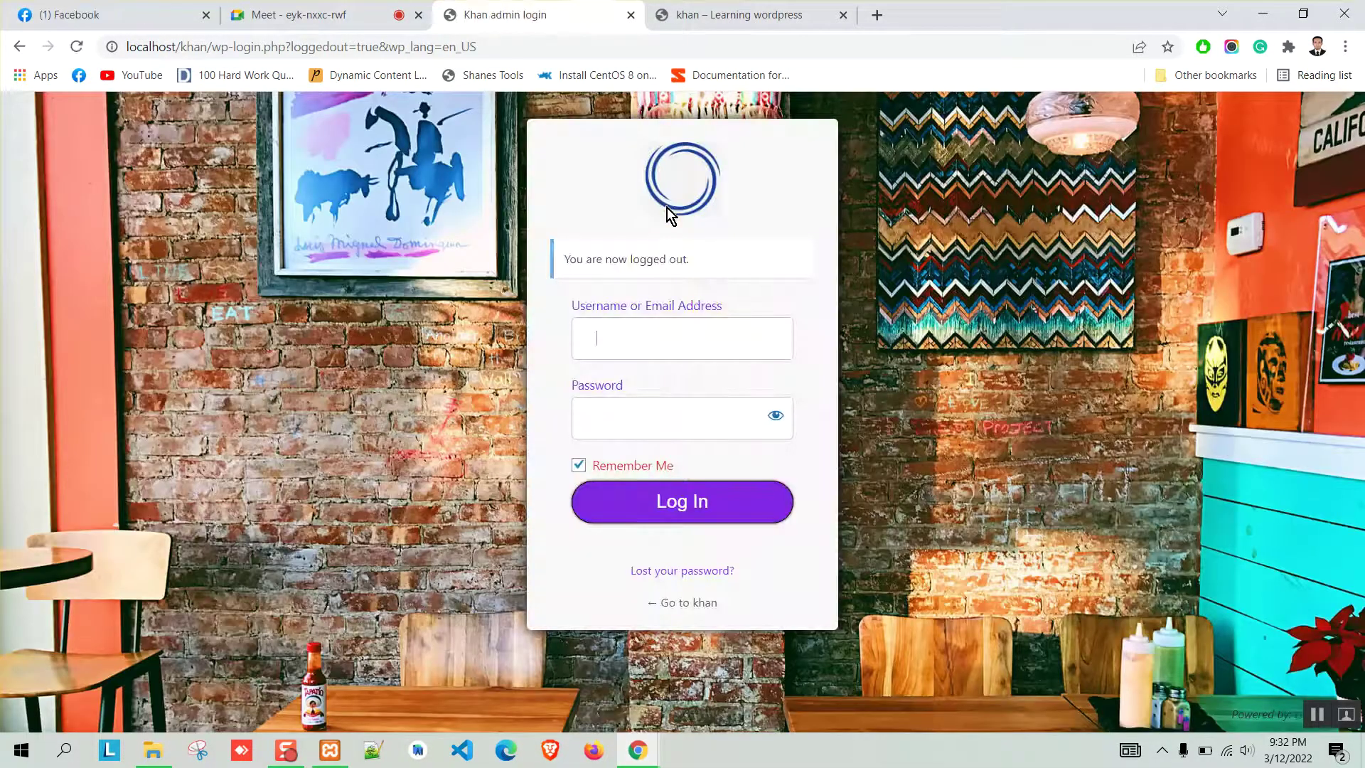
Log back in with the admin credentials on the restyled login page and return to the Dashboard tab.
{"action": "type", "text": "admin"}
{"action": "key", "text": "Tab"}
{"action": "type", "text": "admin"}
{"action": "key", "text": "Return"}
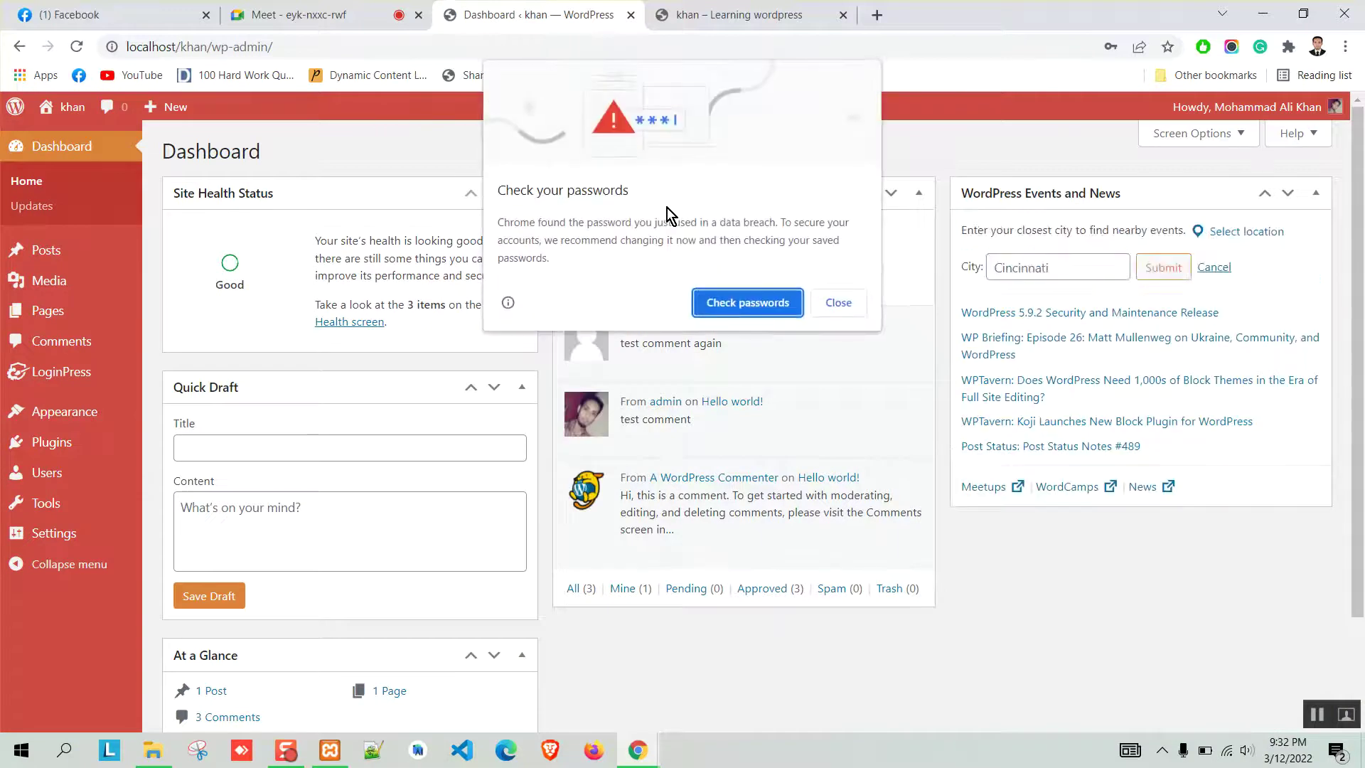
{"action": "key", "text": "ctrl+Tab"}
{"action": "left_click", "coordinate": [548, 10]}
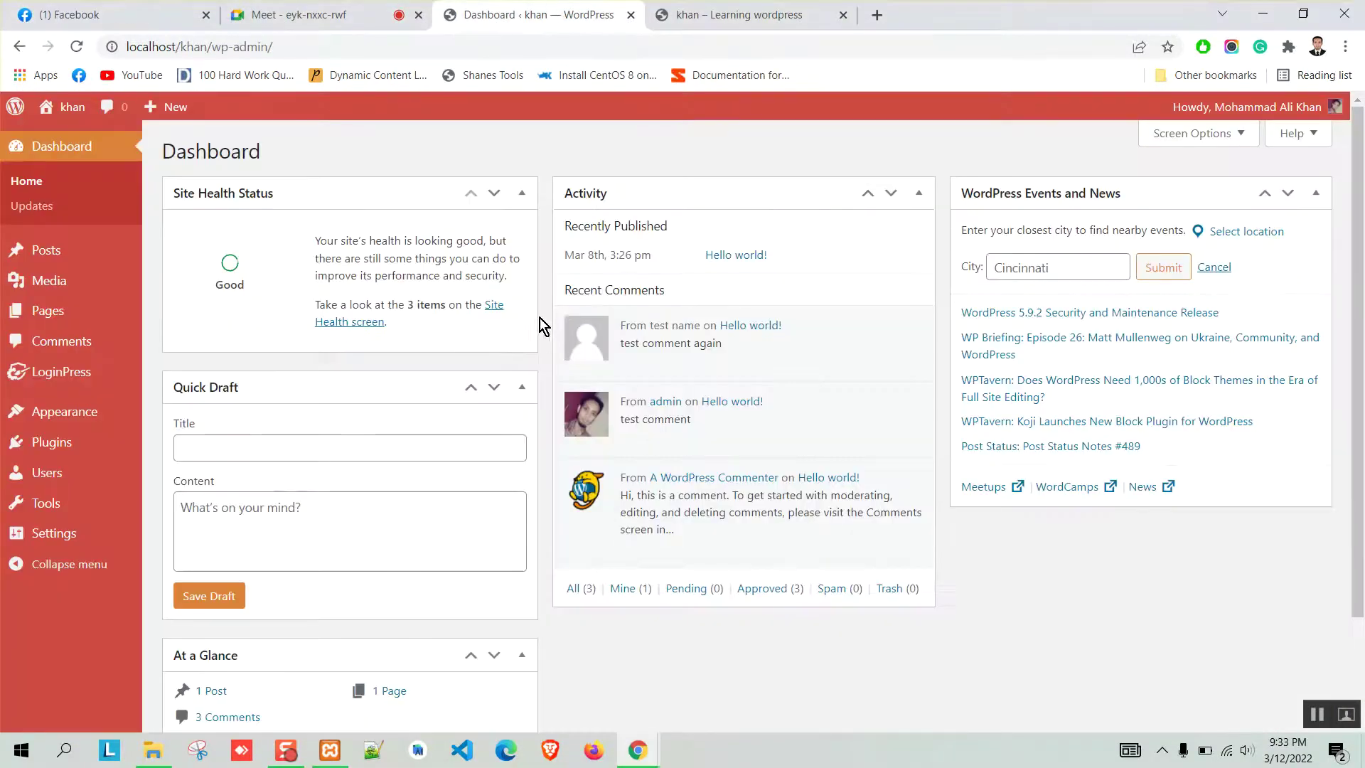
From Appearance > Themes, go to Add New and search available themes for 'sham'.
{"action": "mouse_move", "coordinate": [123, 429]}
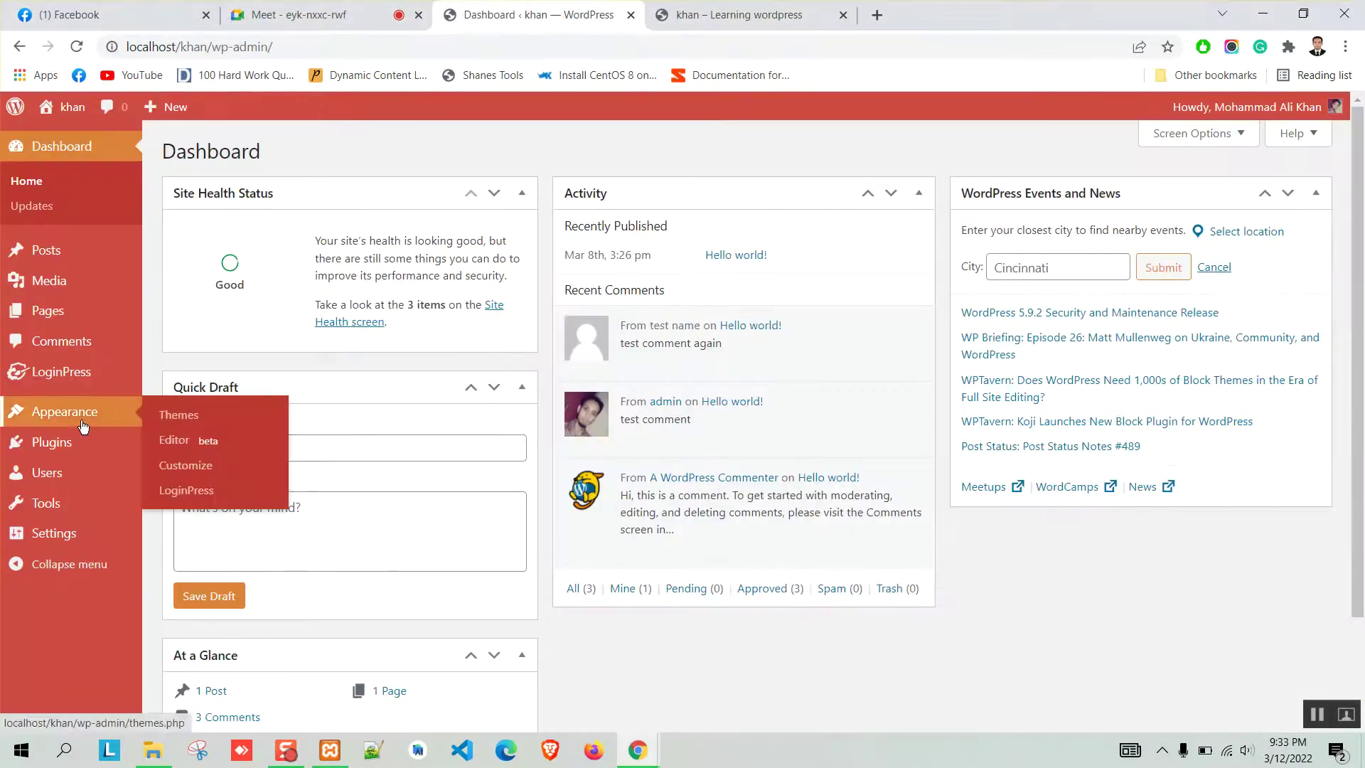
{"action": "left_click", "coordinate": [206, 417]}
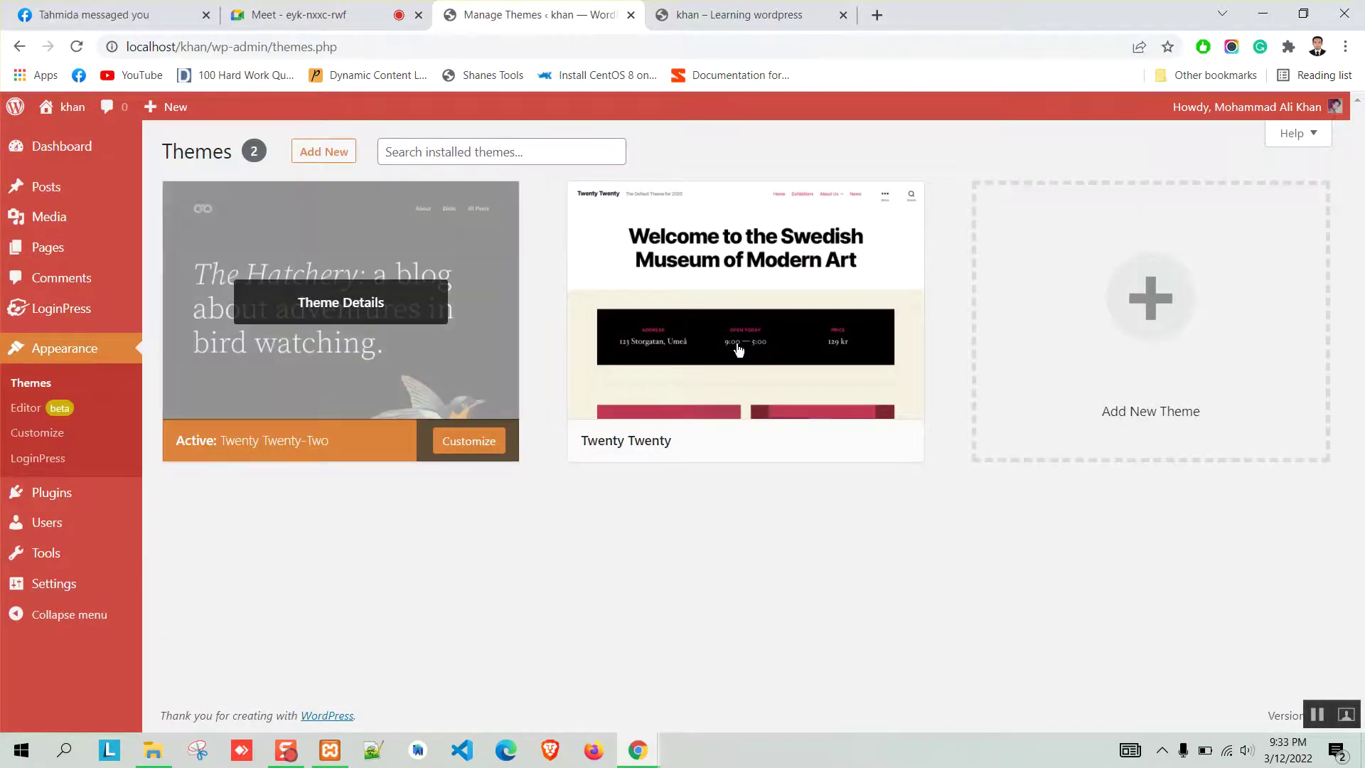
{"action": "mouse_move", "coordinate": [611, 277]}
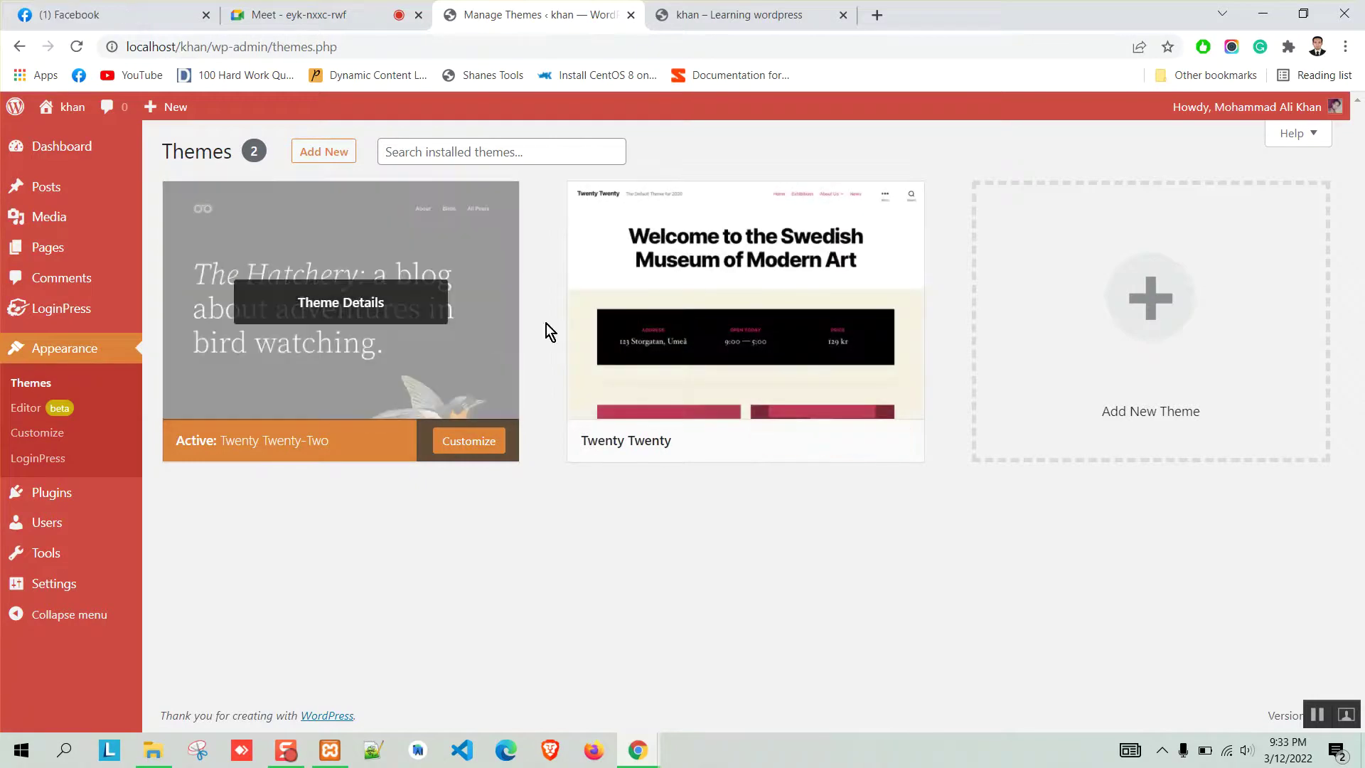
{"action": "left_click", "coordinate": [334, 152]}
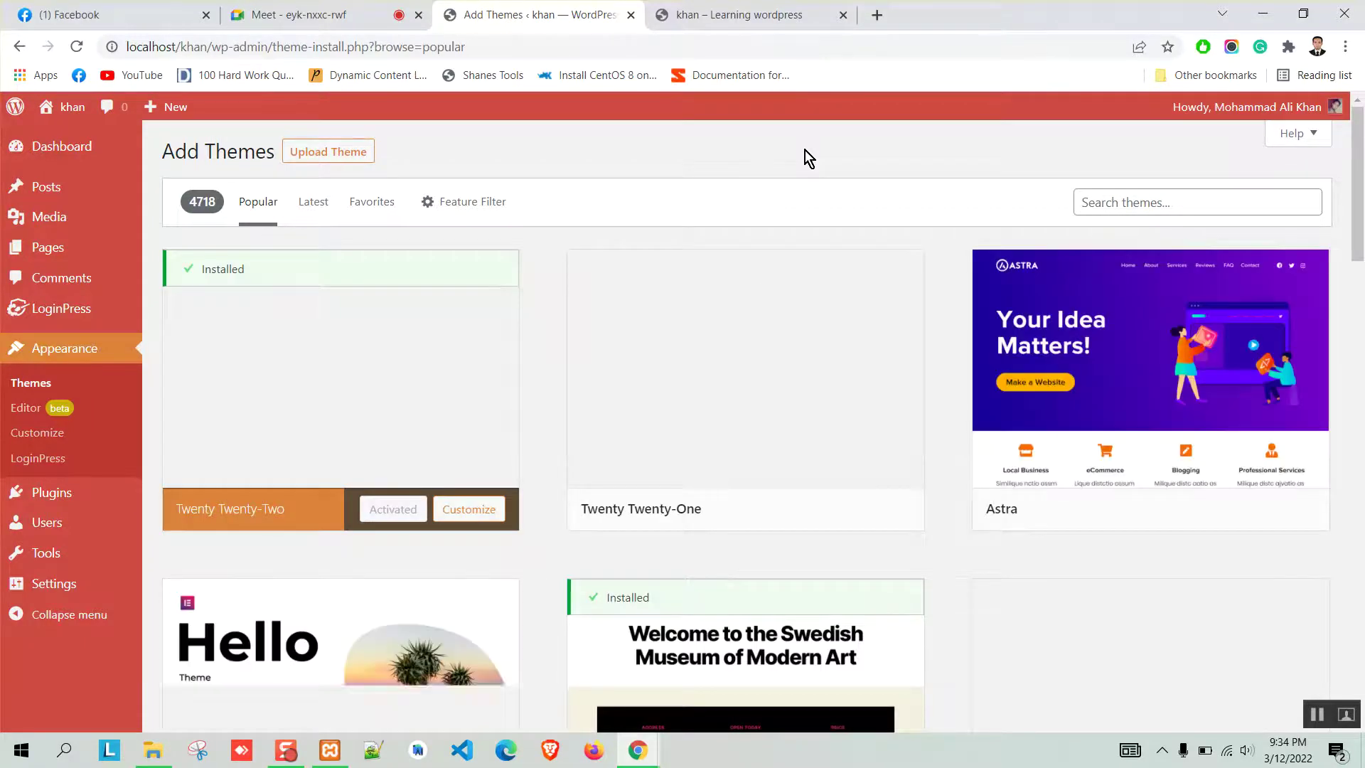
{"action": "left_click", "coordinate": [1141, 201]}
{"action": "type", "text": "shamrock"}
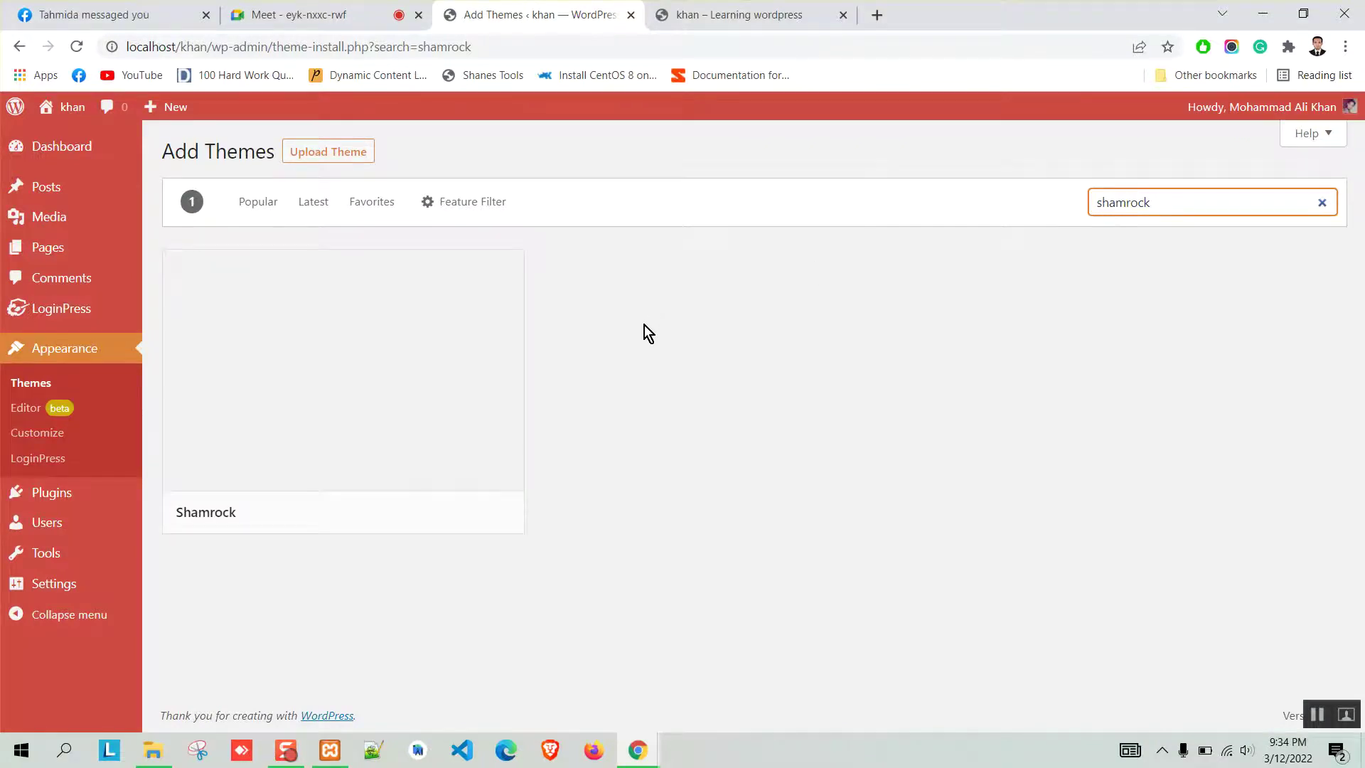
{"action": "mouse_move", "coordinate": [506, 360]}
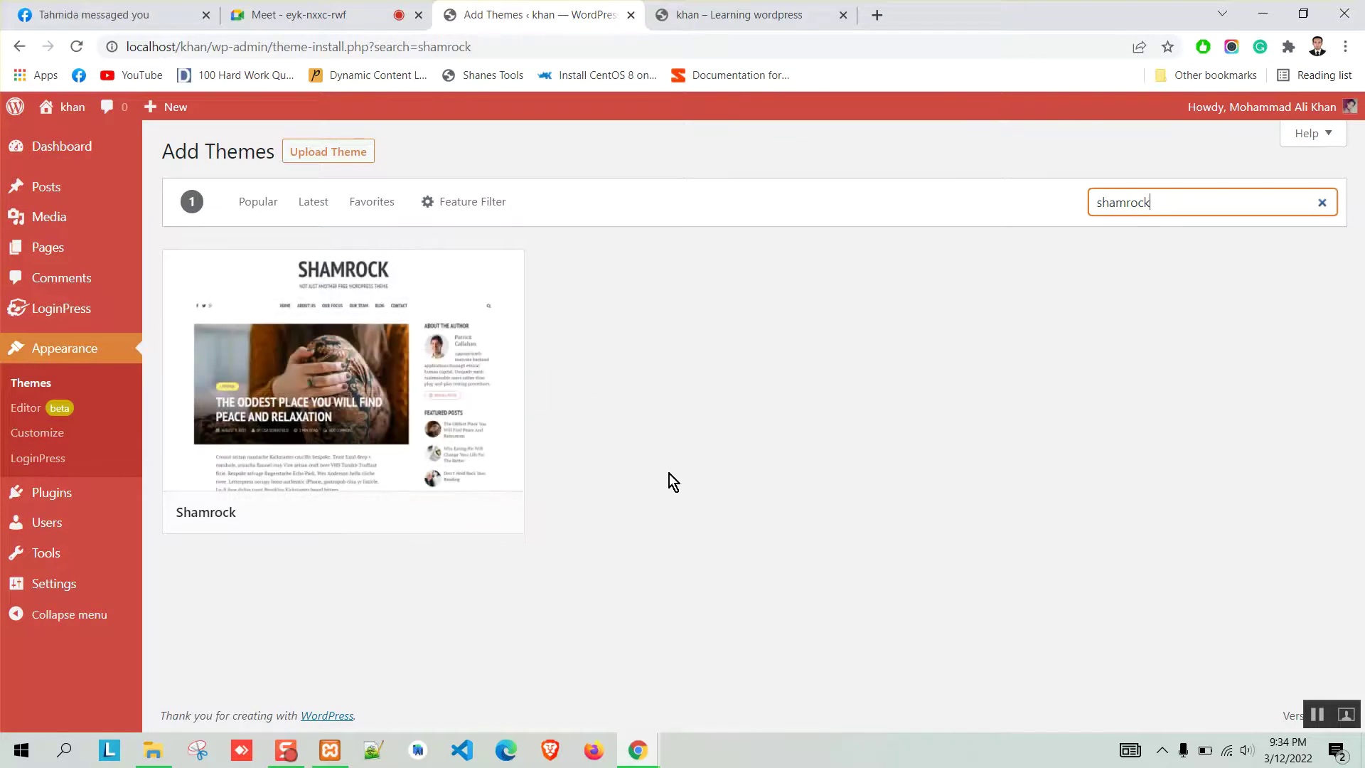
{"action": "mouse_move", "coordinate": [423, 299]}
{"action": "left_click", "coordinate": [878, 22]}
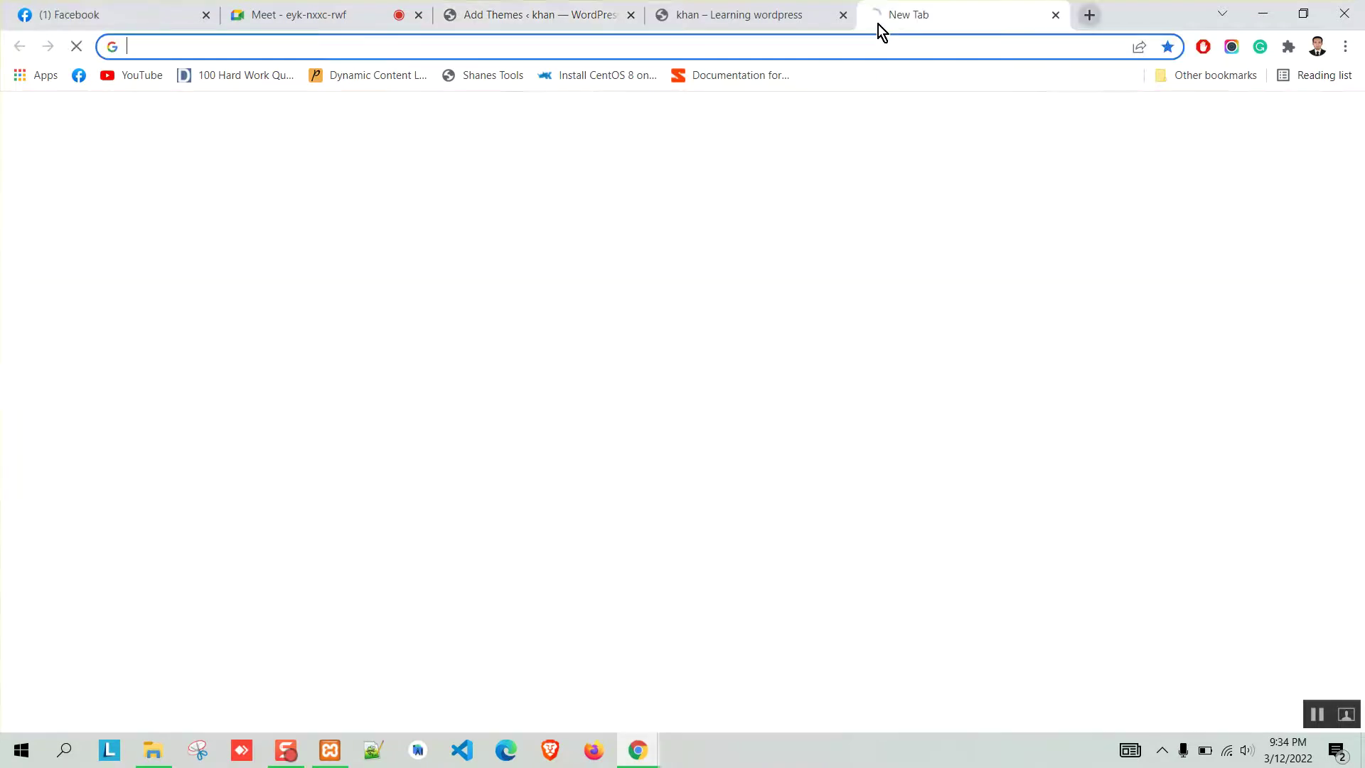
{"action": "type", "text": "word"}
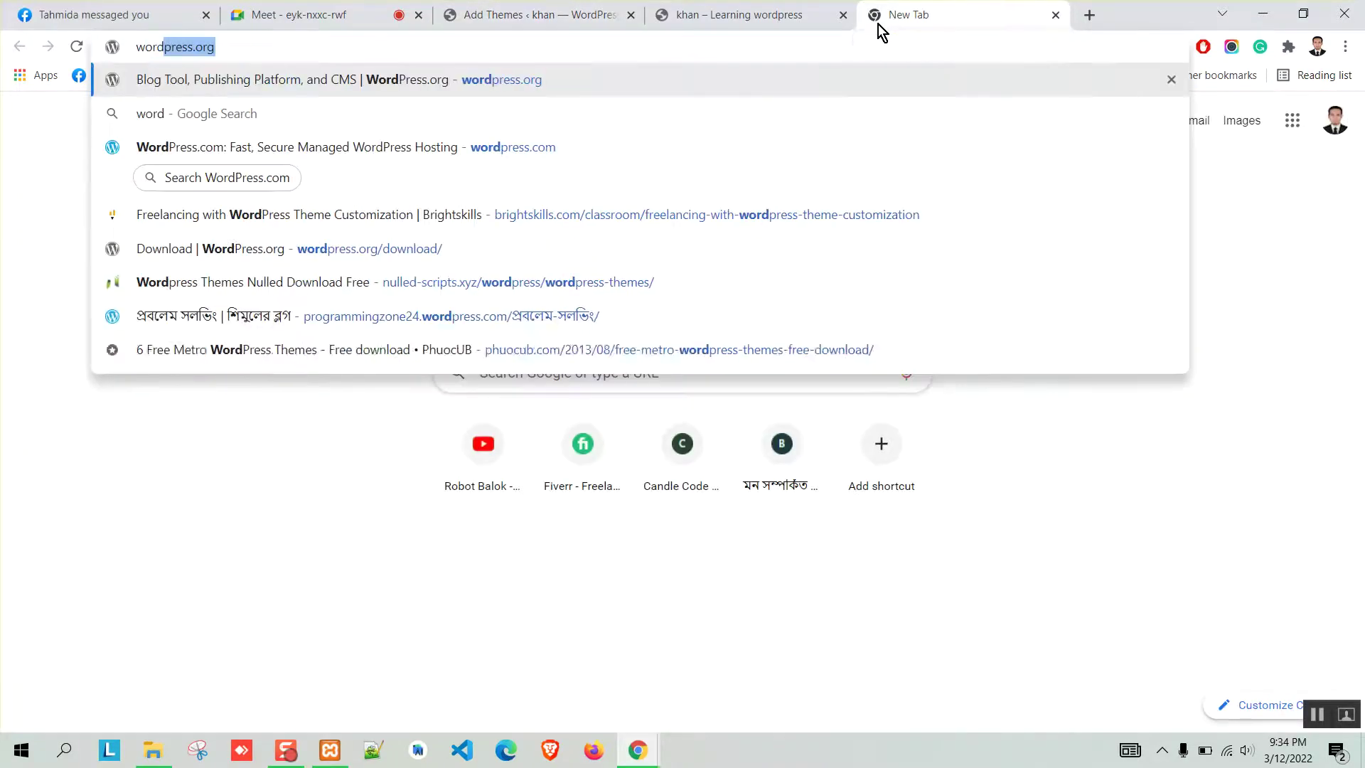
{"action": "key", "text": "Return"}
{"action": "key", "text": "ctrl+3"}
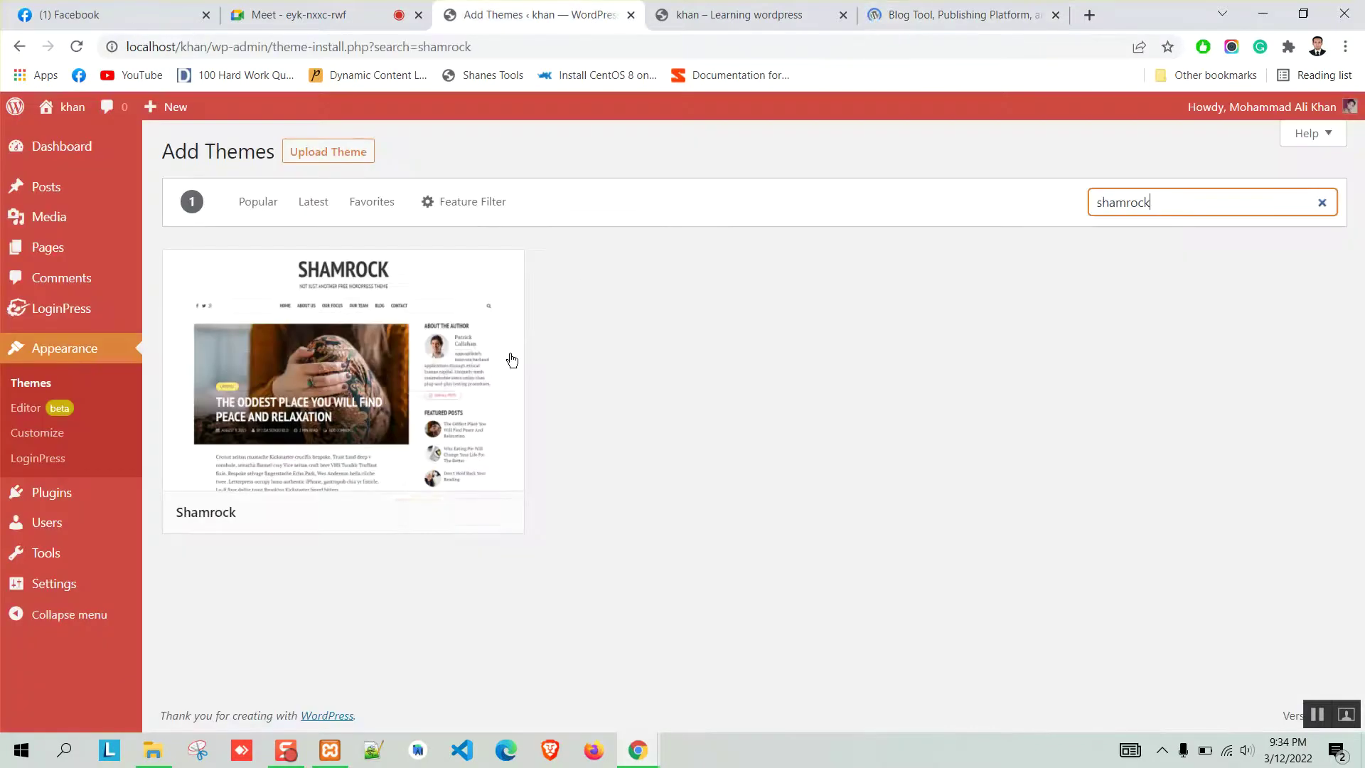
{"action": "left_click", "coordinate": [937, 22]}
{"action": "left_click", "coordinate": [288, 149]}
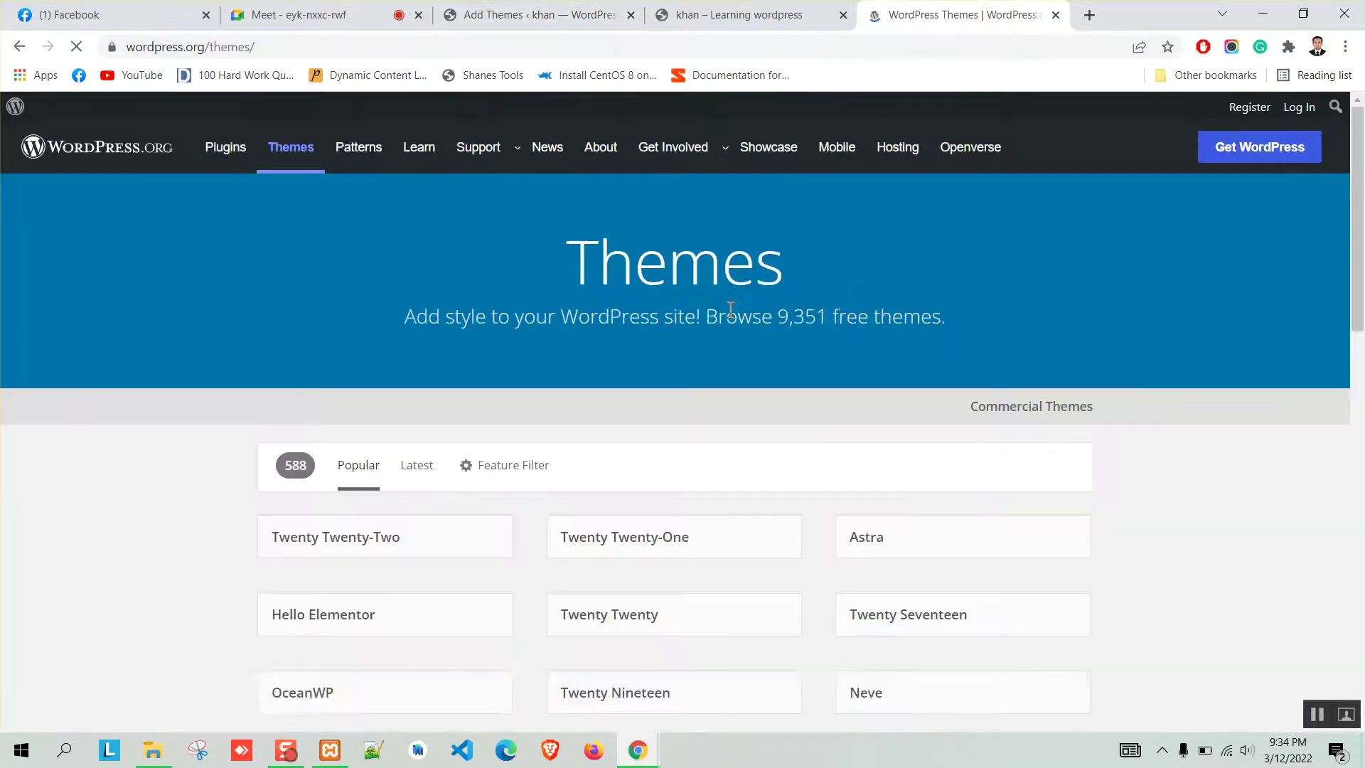
{"action": "scroll", "coordinate": [576, 339], "scroll_direction": "down", "scroll_amount": 3}
{"action": "left_click", "coordinate": [858, 288]}
{"action": "type", "text": "blog"}
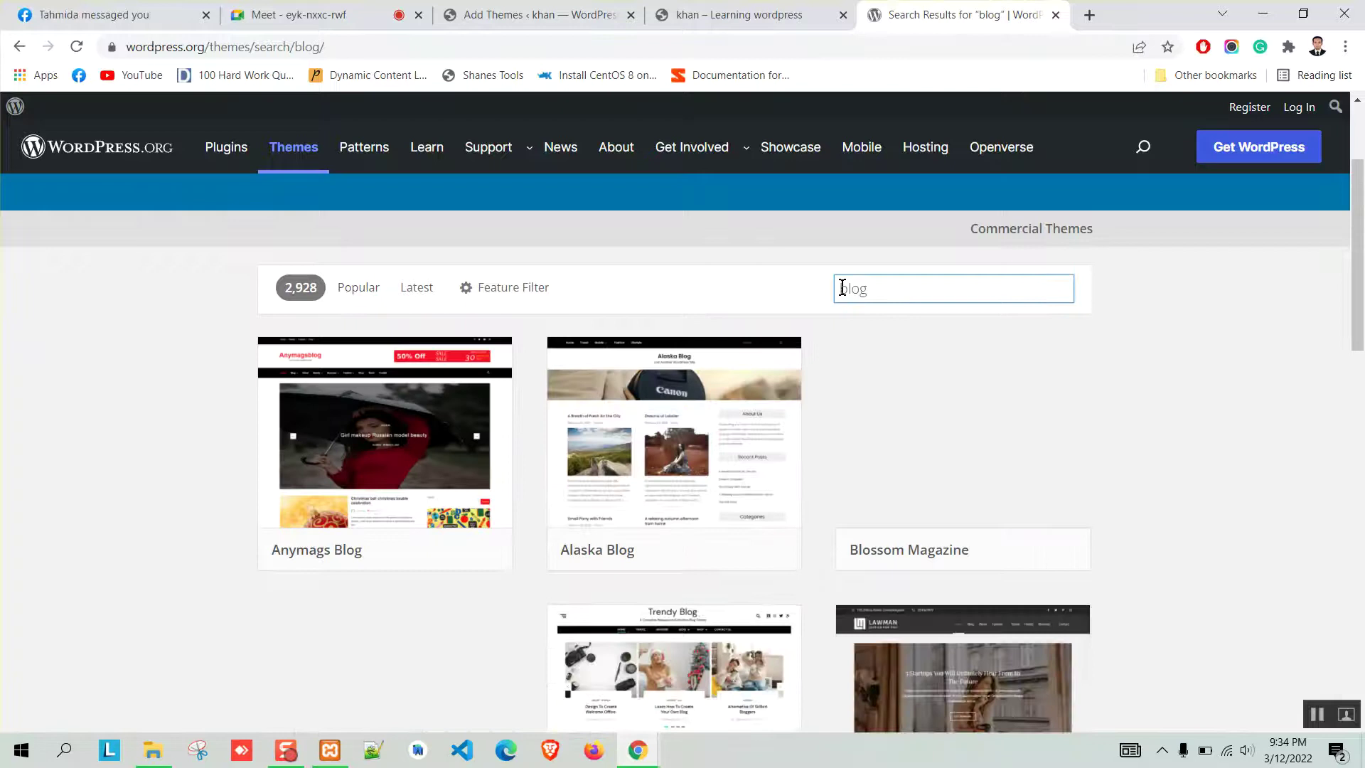
{"action": "scroll", "coordinate": [945, 457], "scroll_direction": "down", "scroll_amount": 6}
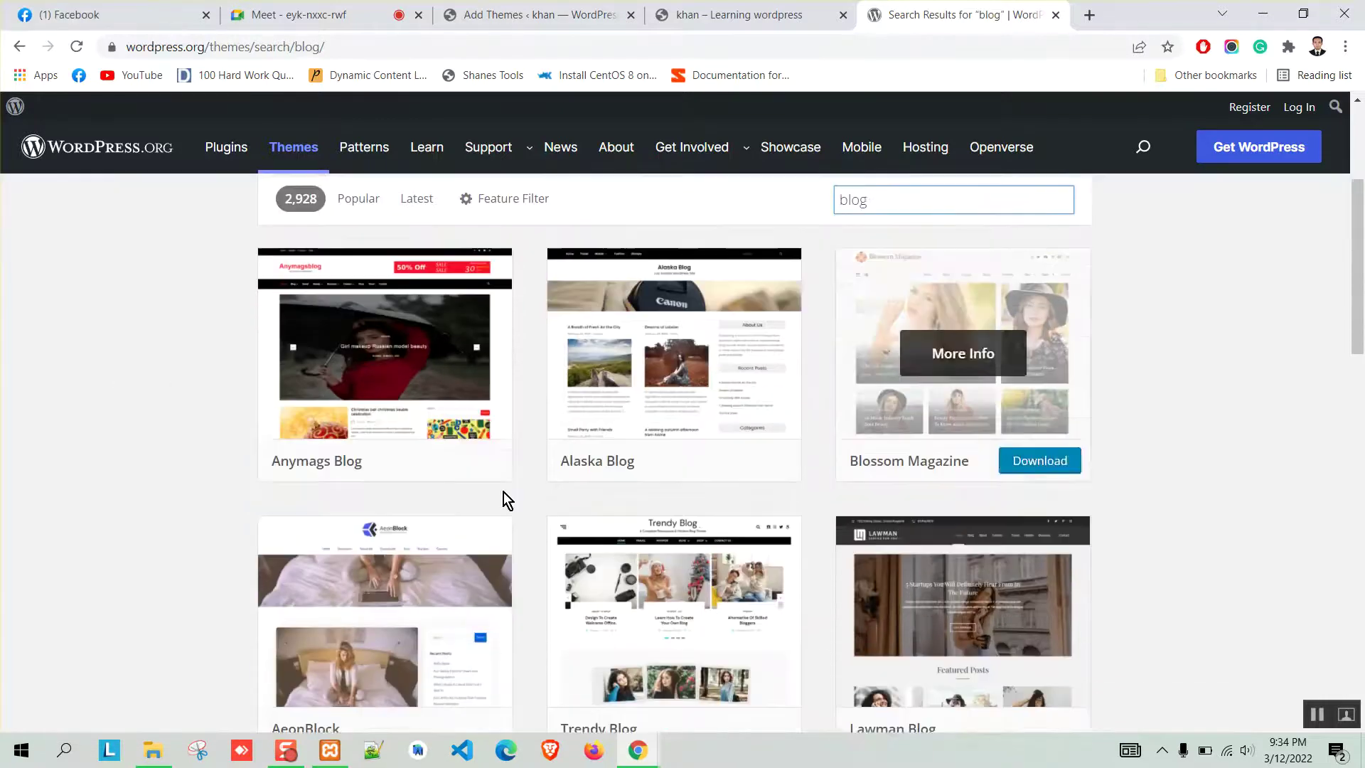
{"action": "scroll", "coordinate": [395, 431], "scroll_direction": "down", "scroll_amount": 5}
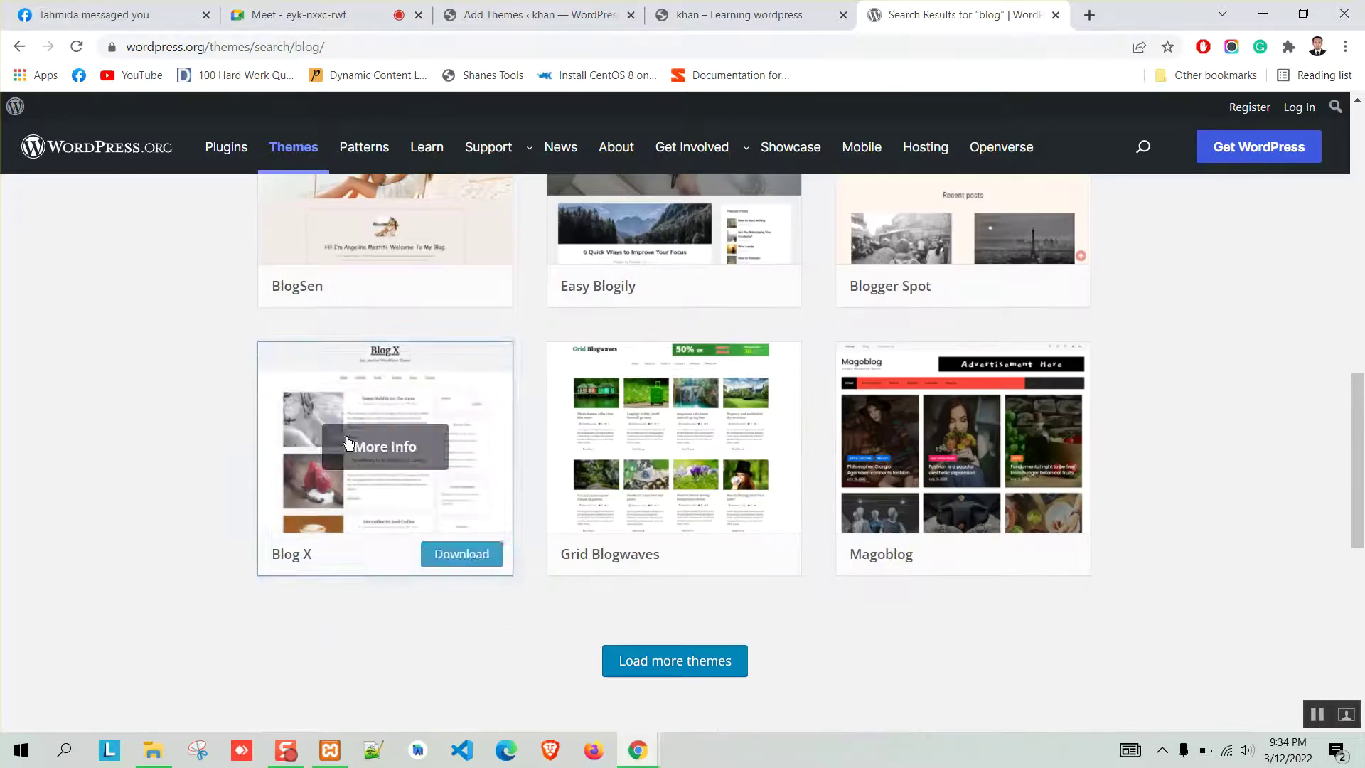
{"action": "scroll", "coordinate": [773, 436], "scroll_direction": "up", "scroll_amount": 11}
{"action": "scroll", "coordinate": [430, 415], "scroll_direction": "down", "scroll_amount": 8}
{"action": "scroll", "coordinate": [507, 418], "scroll_direction": "down", "scroll_amount": 3}
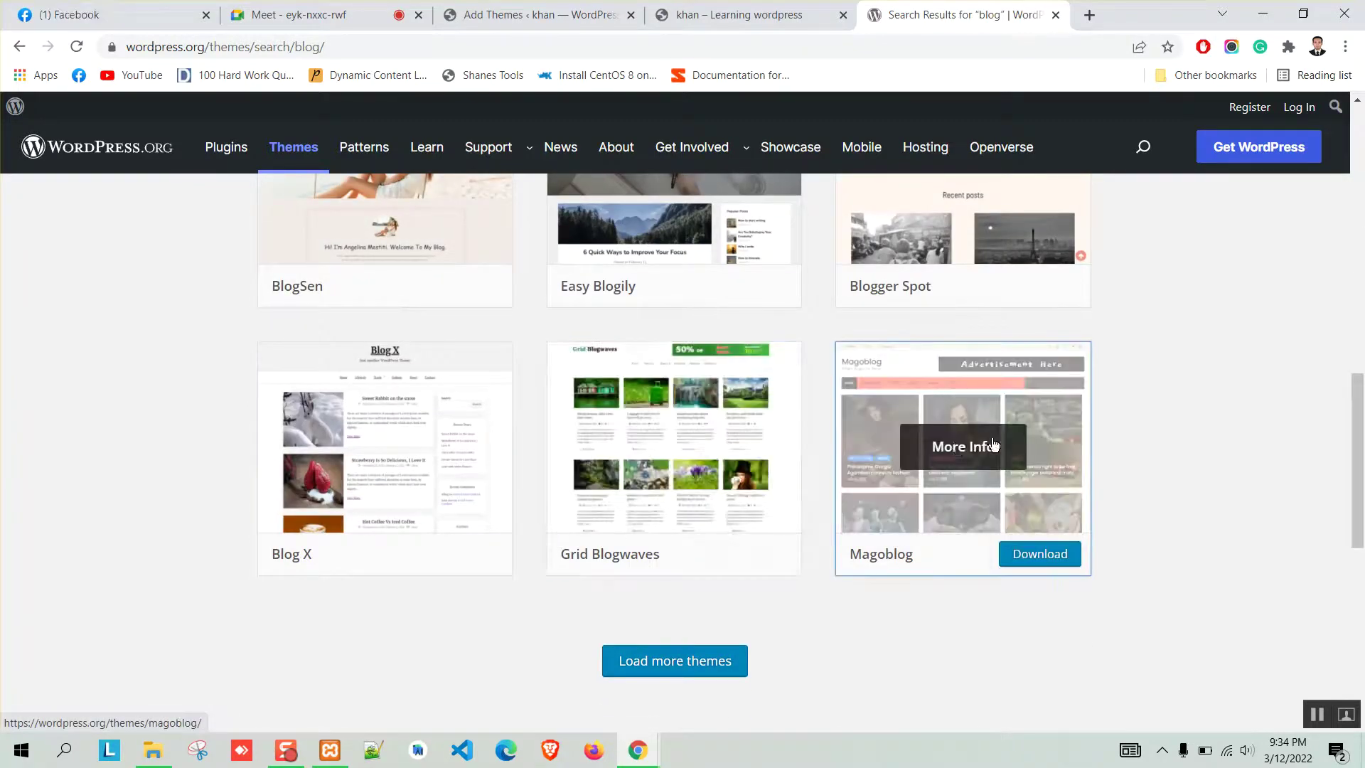
{"action": "left_click", "coordinate": [959, 446]}
{"action": "scroll", "coordinate": [359, 404], "scroll_direction": "down", "scroll_amount": 3}
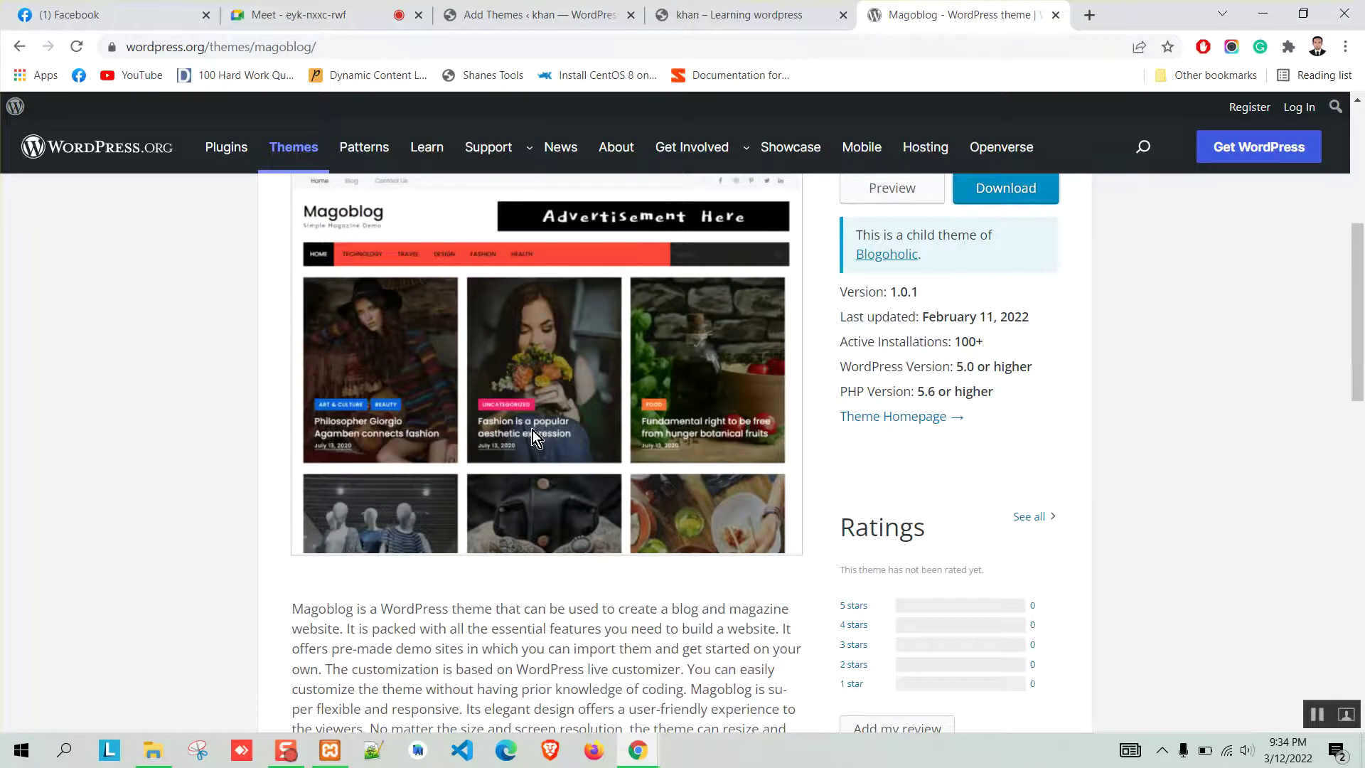
{"action": "scroll", "coordinate": [536, 429], "scroll_direction": "up", "scroll_amount": 3}
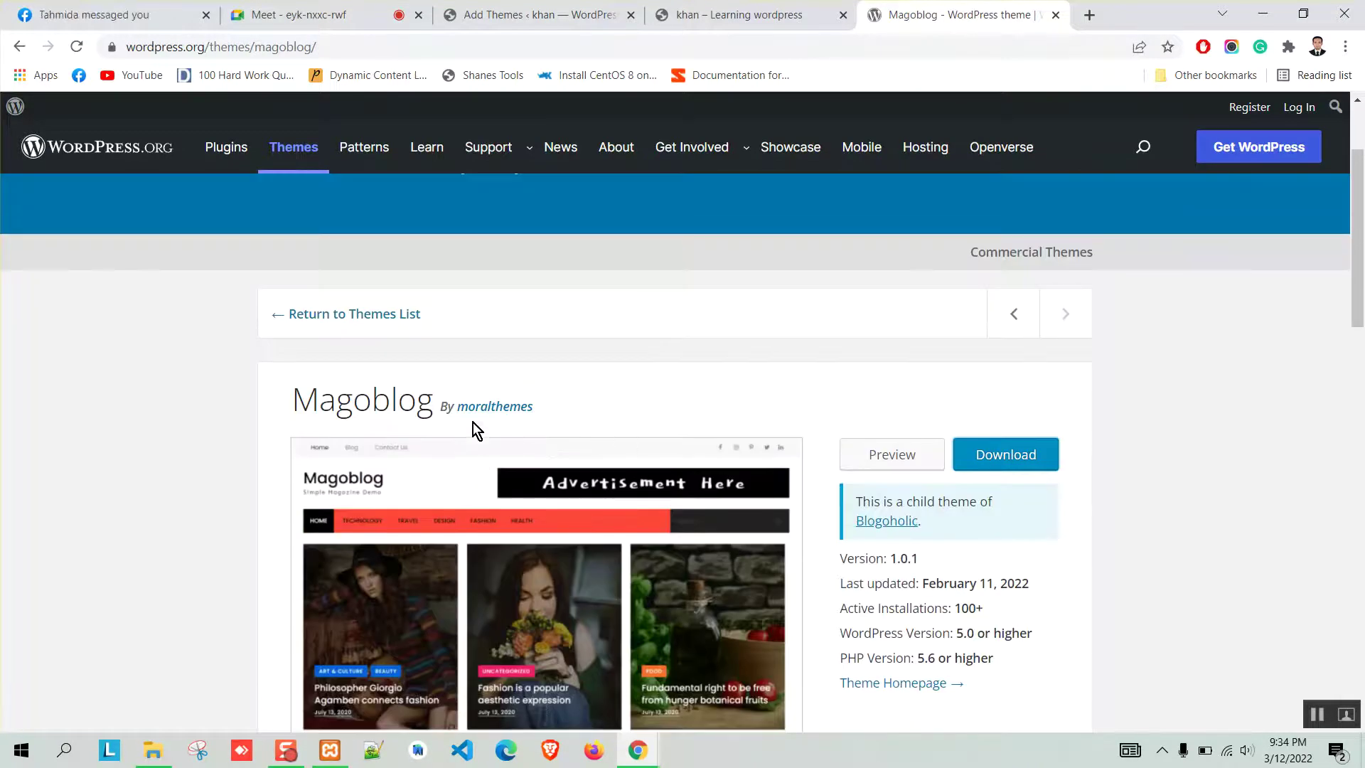
{"action": "left_click", "coordinate": [281, 324]}
{"action": "scroll", "coordinate": [193, 472], "scroll_direction": "down", "scroll_amount": 3}
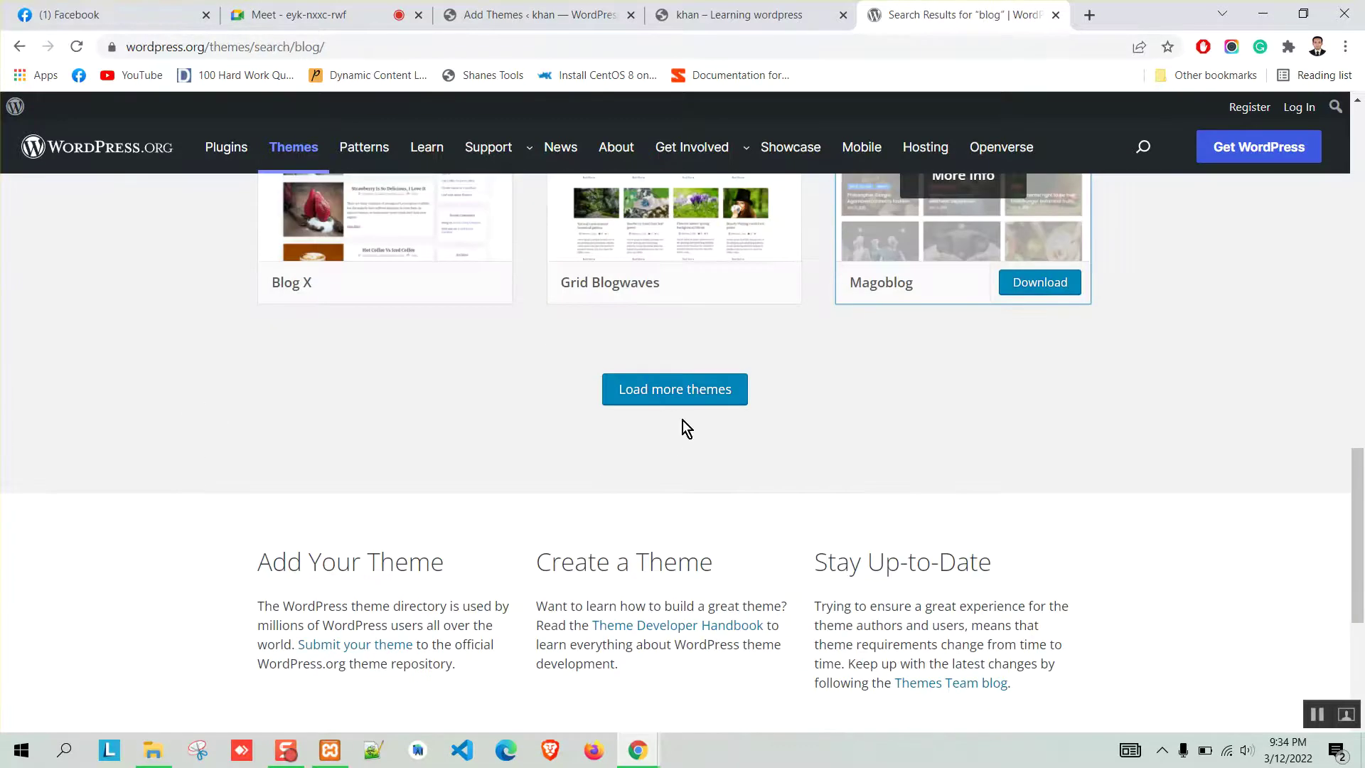
{"action": "scroll", "coordinate": [155, 419], "scroll_direction": "up", "scroll_amount": 20}
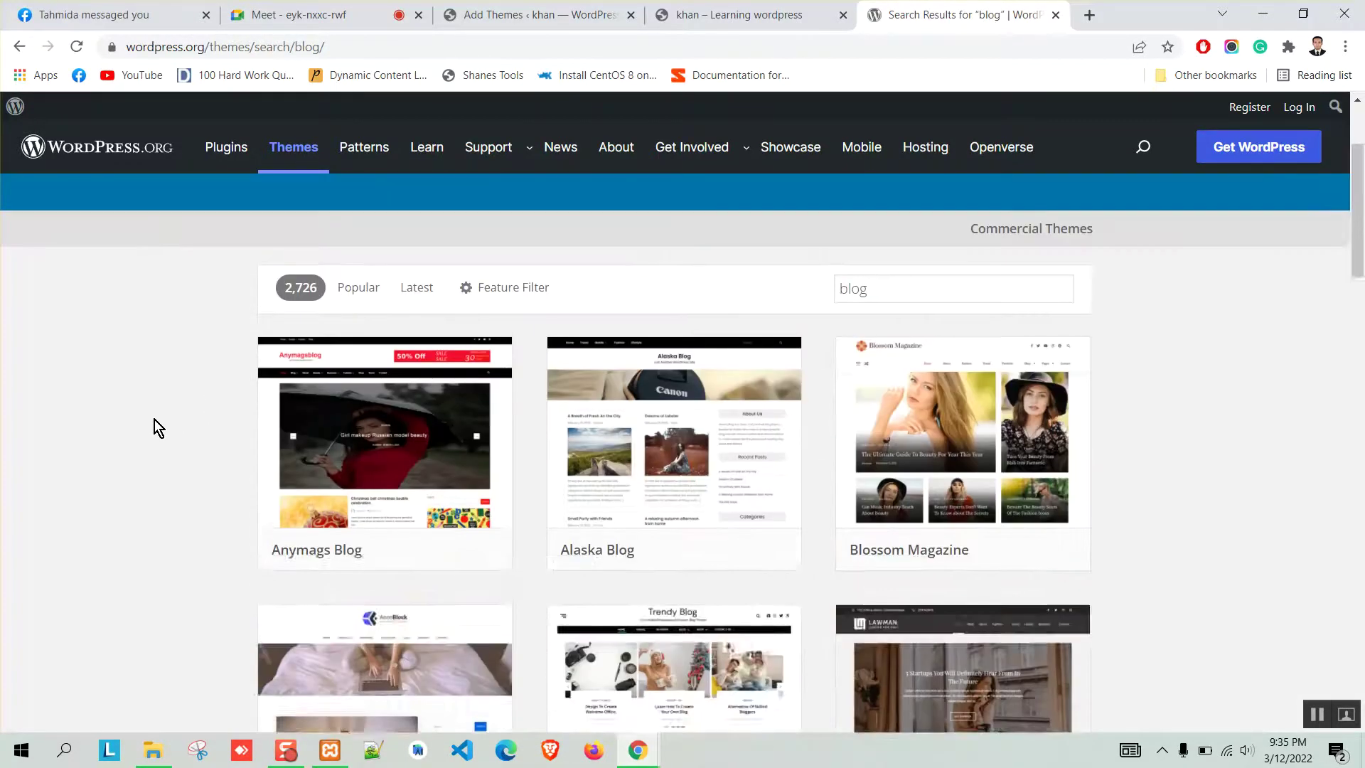
{"action": "scroll", "coordinate": [161, 415], "scroll_direction": "down", "scroll_amount": 2}
{"action": "scroll", "coordinate": [192, 355], "scroll_direction": "down", "scroll_amount": 2}
{"action": "scroll", "coordinate": [181, 378], "scroll_direction": "up", "scroll_amount": 1}
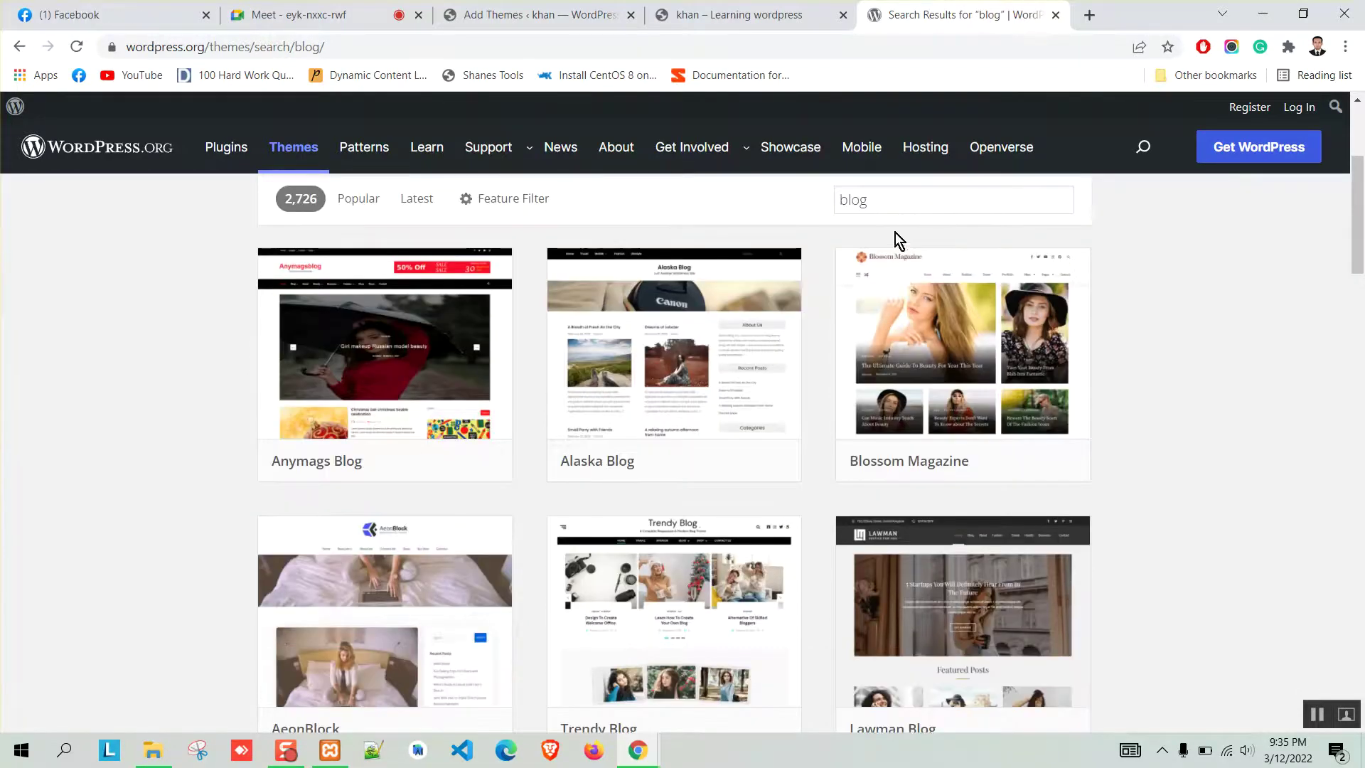
{"action": "left_click", "coordinate": [683, 10]}
Search the wordpress.org theme directory for 'shamerock'.
{"action": "left_click", "coordinate": [497, 14]}
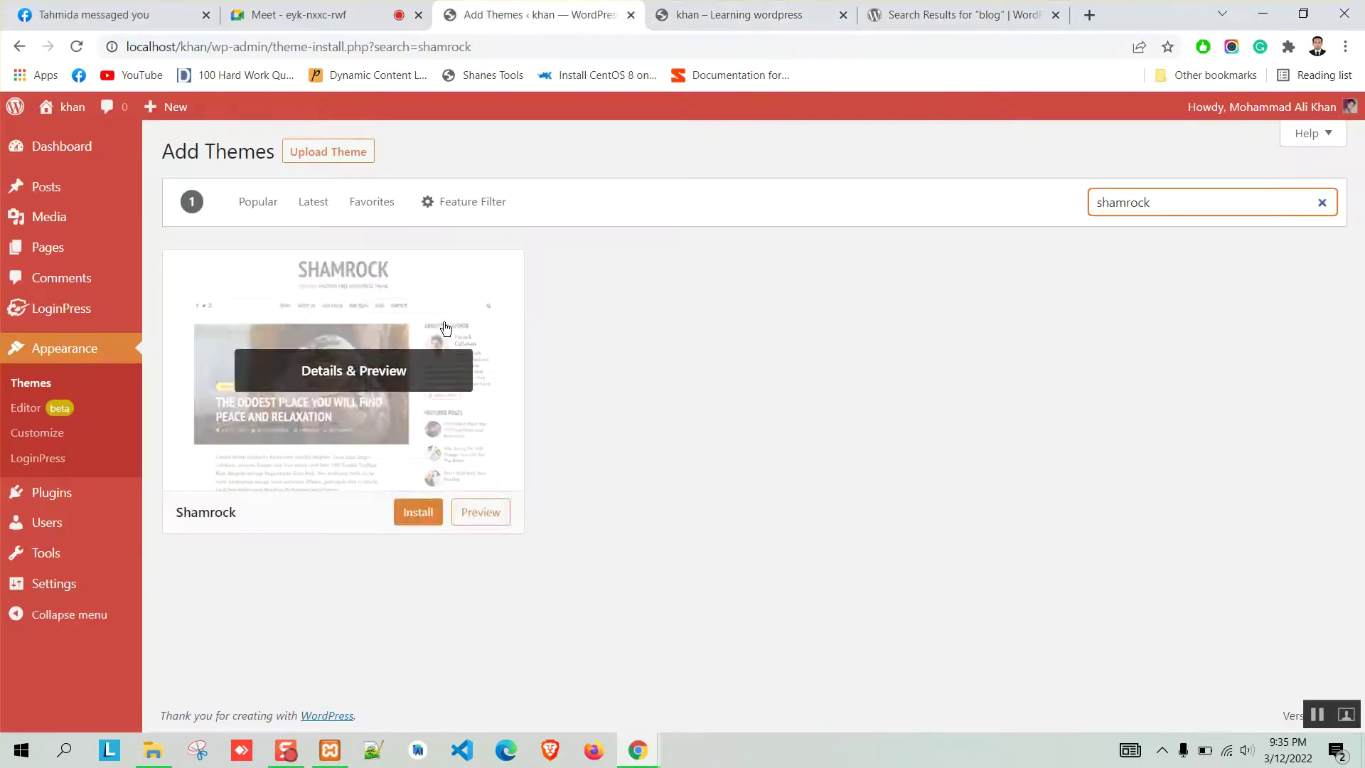
{"action": "mouse_move", "coordinate": [407, 307]}
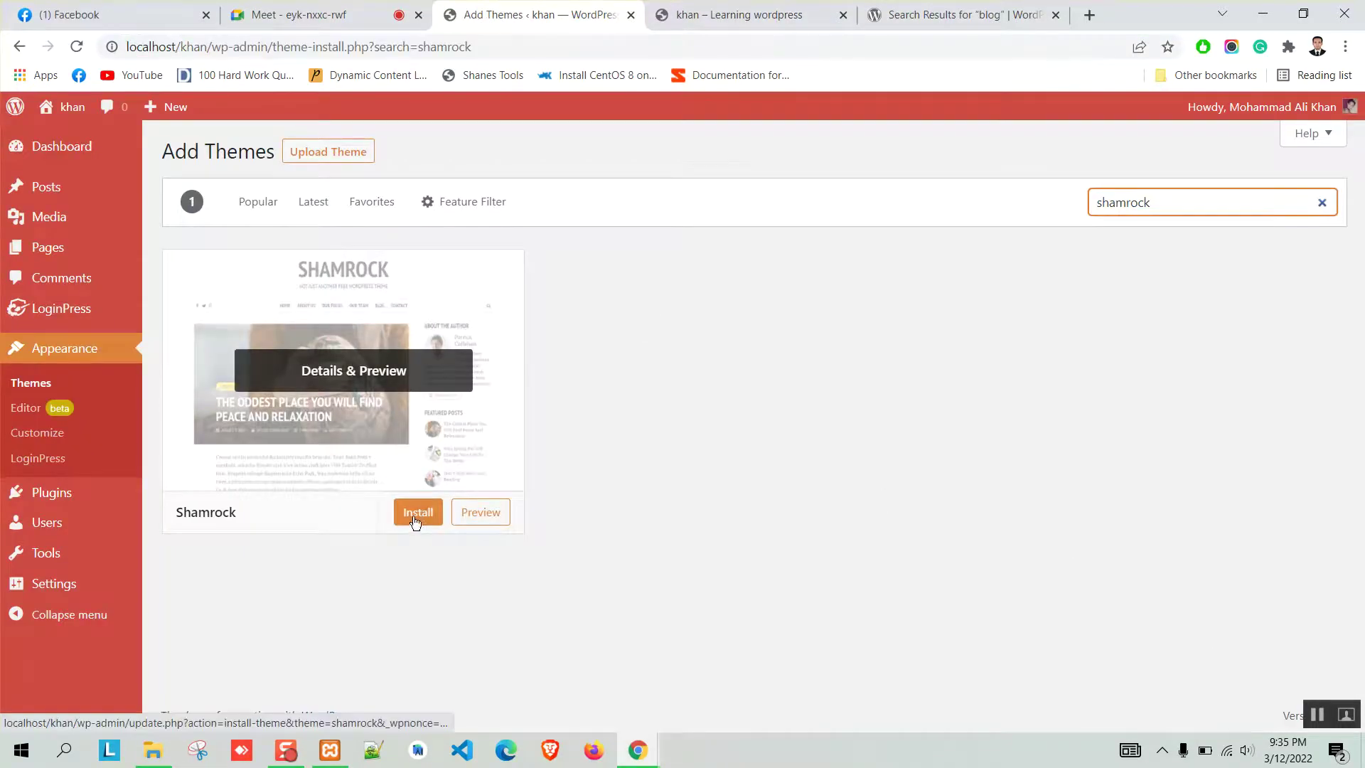
{"action": "left_click", "coordinate": [1023, 13]}
{"action": "left_click_drag", "start_coordinate": [869, 201], "coordinate": [804, 201]}
{"action": "key", "text": "BackSpace"}
{"action": "type", "text": "shamerock"}
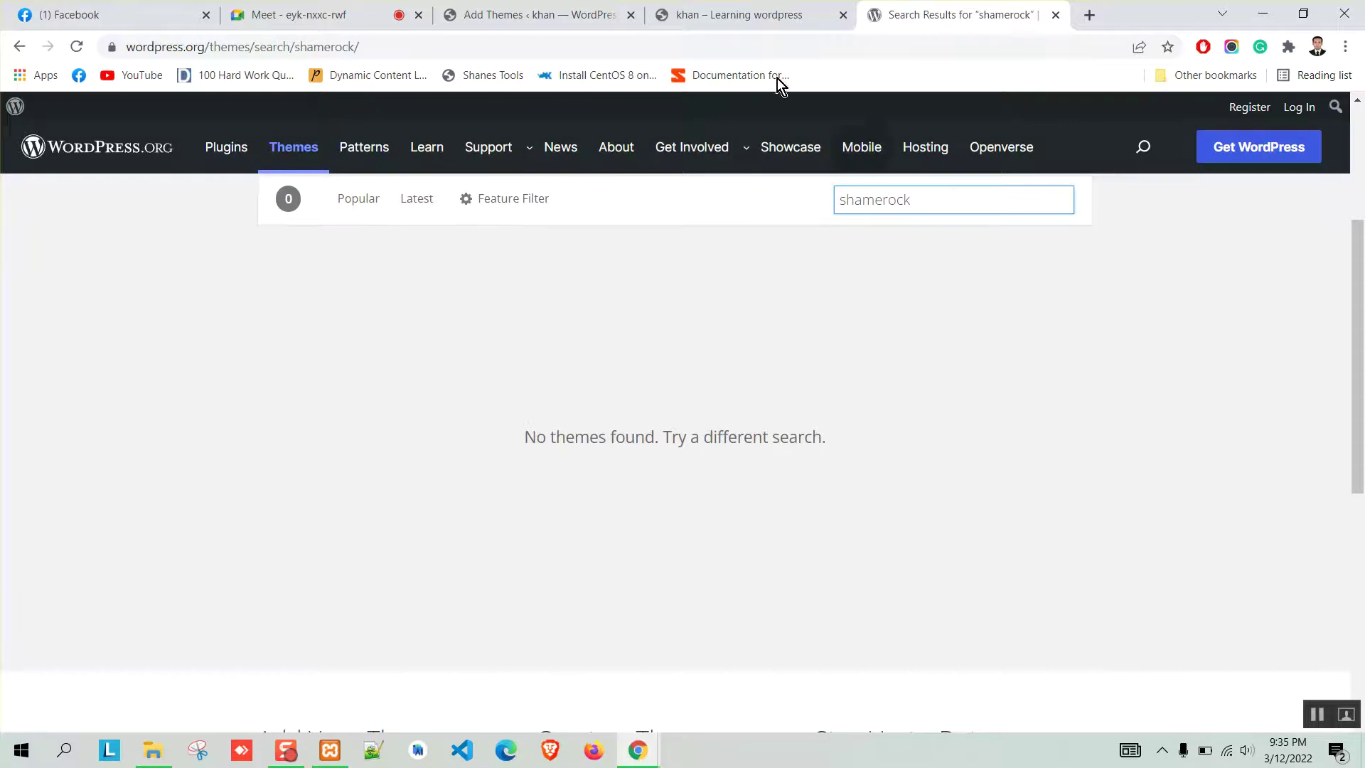
Paste the correct name 'shamrock' from the admin result into the search and download the Shamrock zip.
{"action": "left_click", "coordinate": [512, 13]}
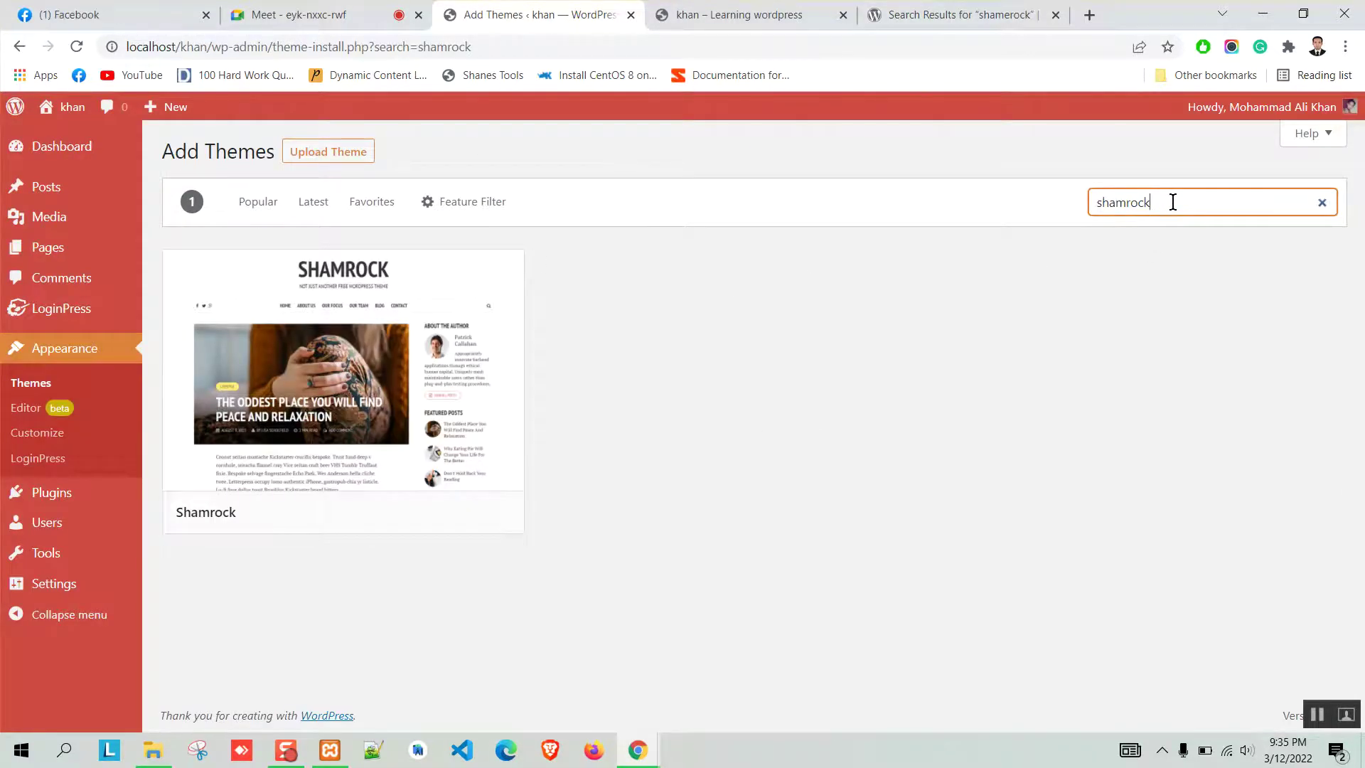
{"action": "left_click_drag", "start_coordinate": [1166, 202], "coordinate": [1040, 211]}
{"action": "key", "text": "ctrl+c"}
{"action": "left_click", "coordinate": [939, 12]}
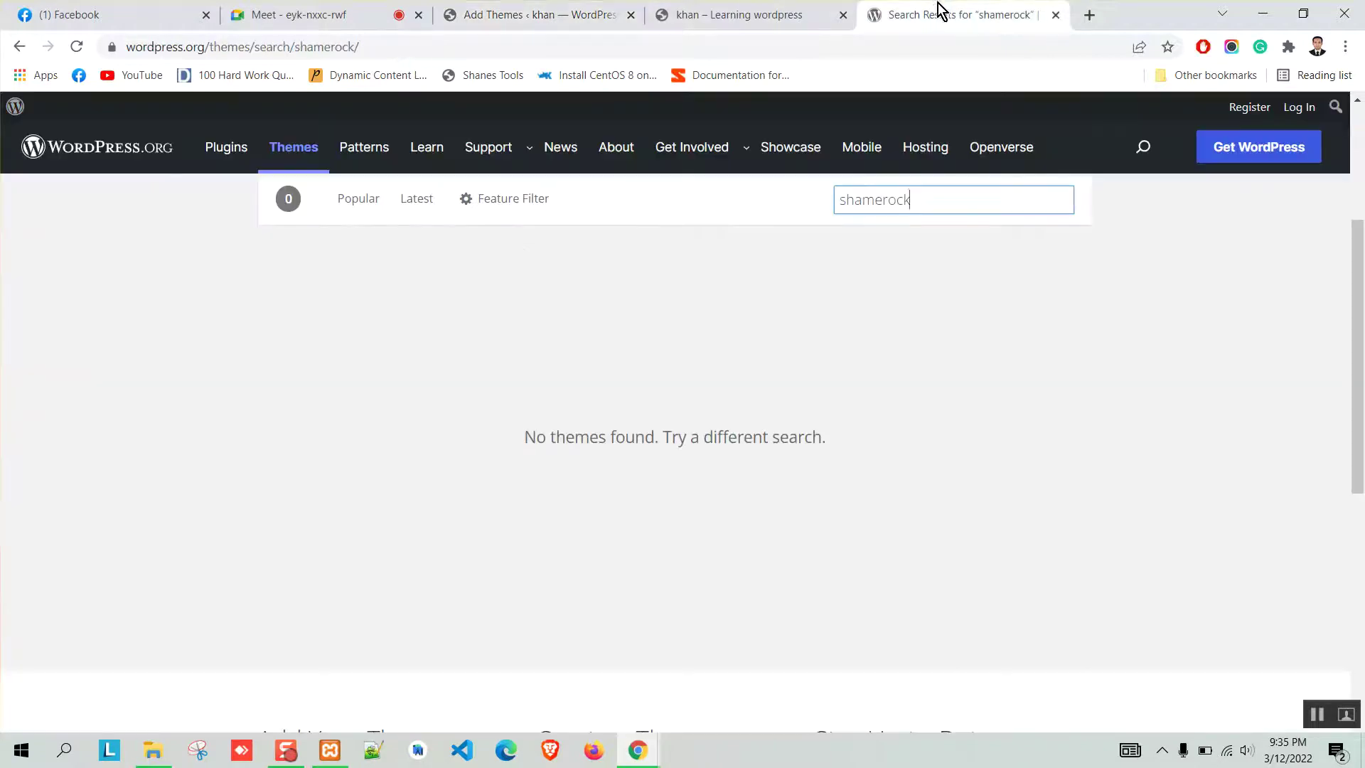
{"action": "key", "text": "ctrl+a"}
{"action": "key", "text": "ctrl+v"}
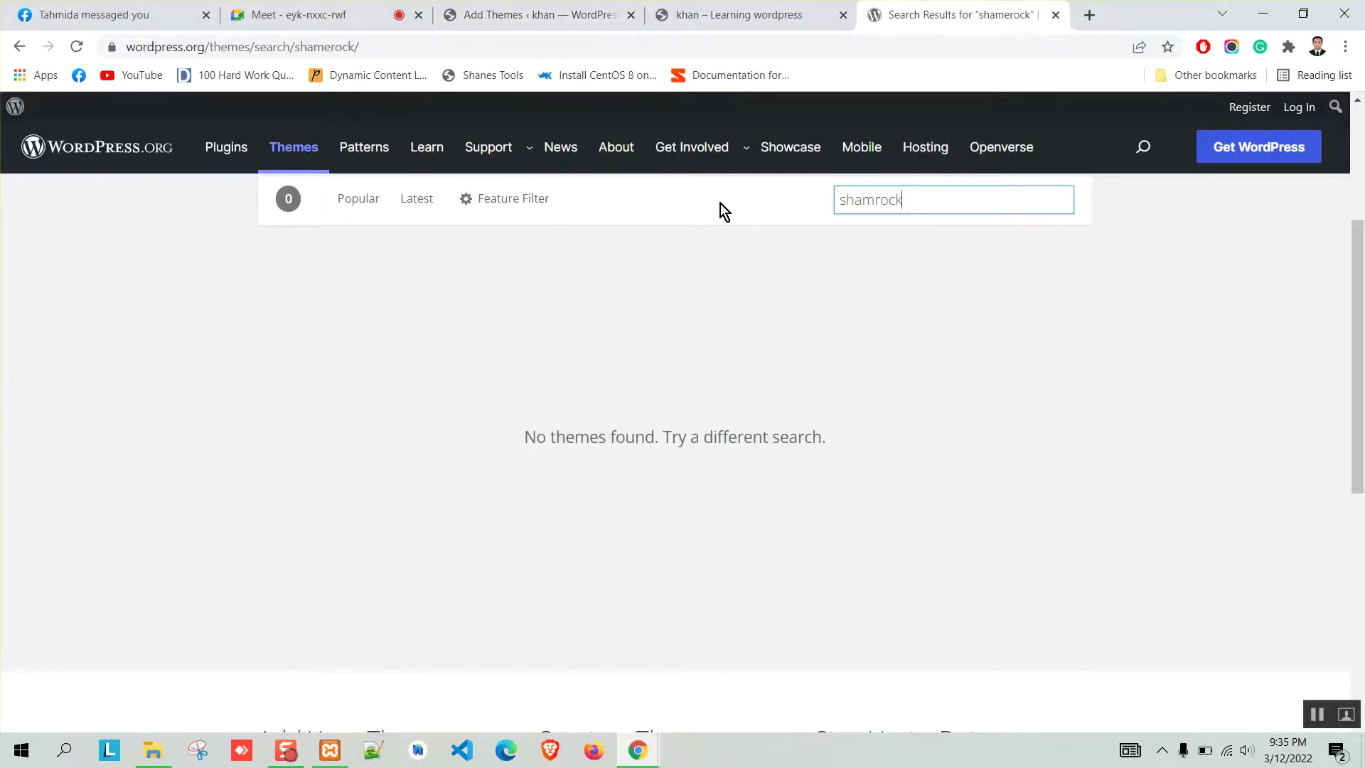
{"action": "mouse_move", "coordinate": [408, 387]}
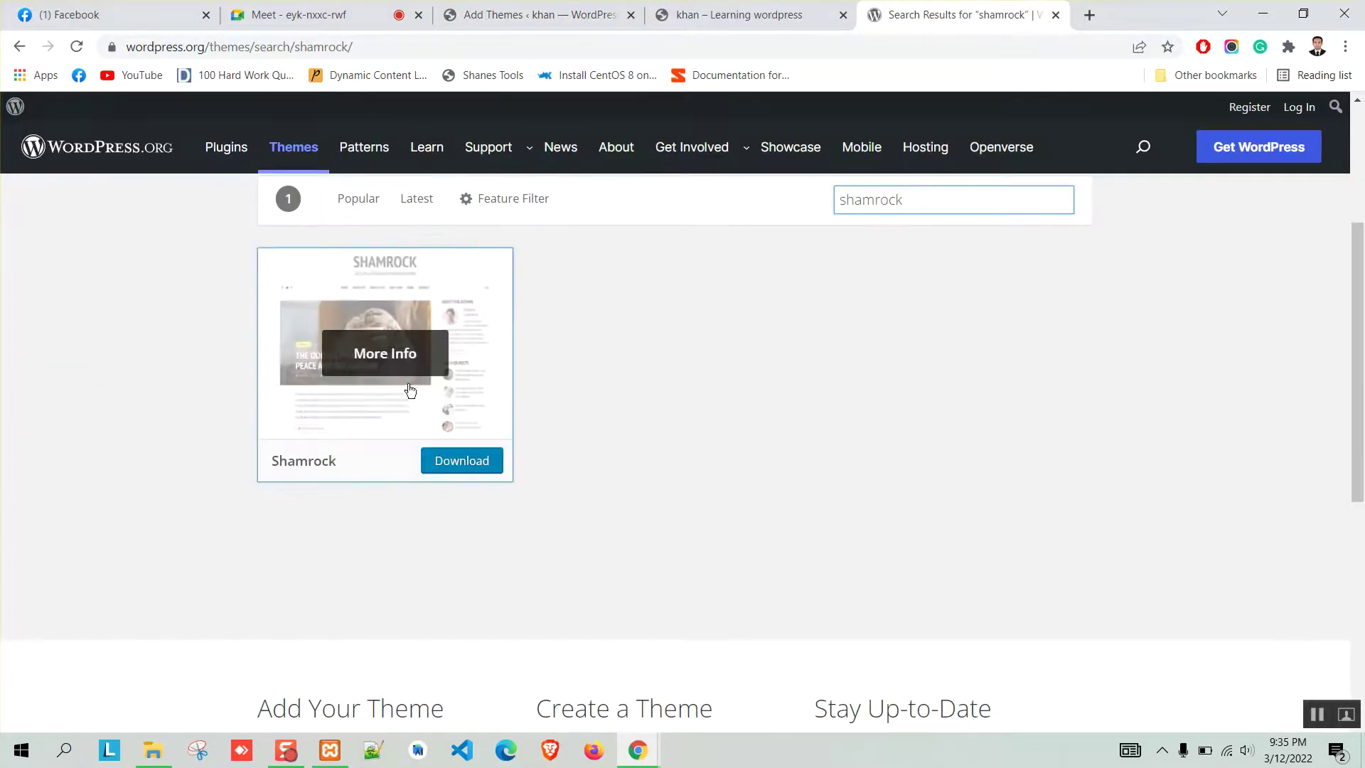
{"action": "left_click", "coordinate": [467, 462]}
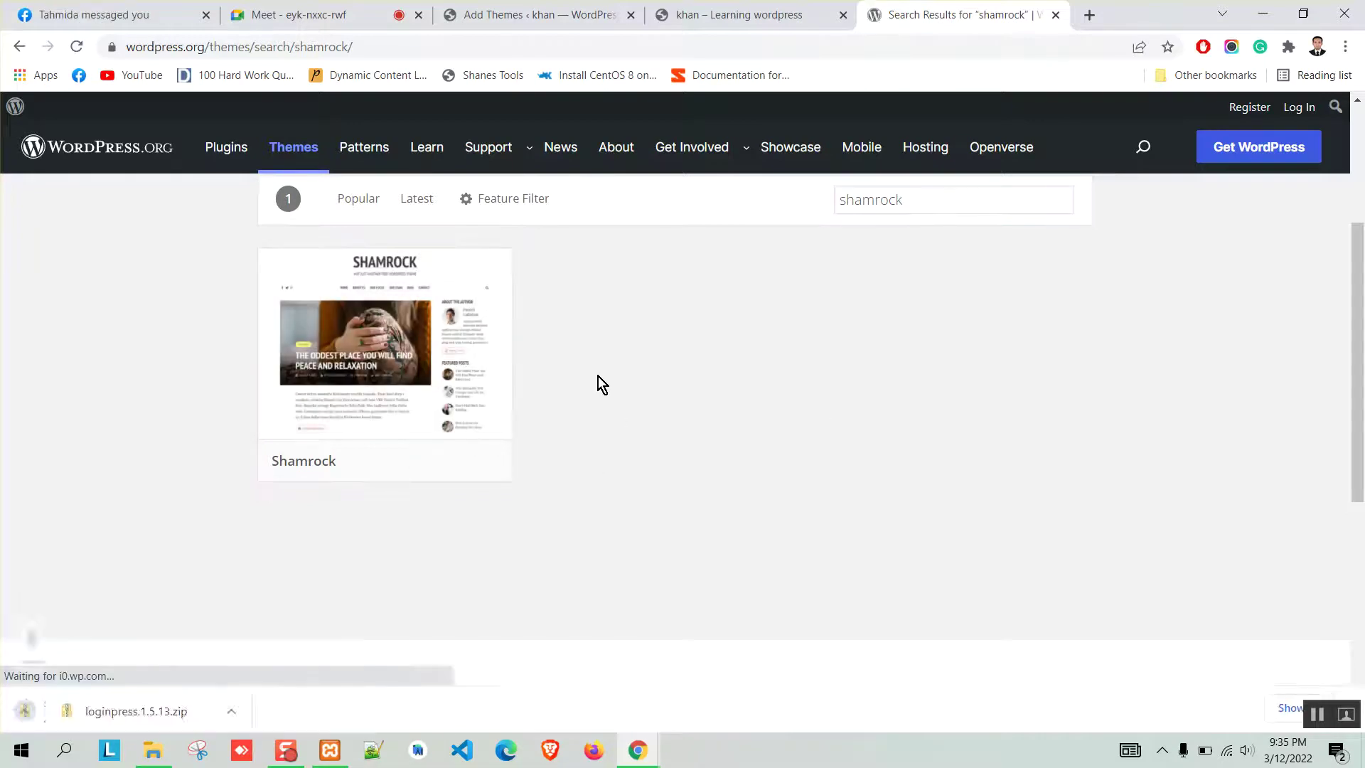
Open the Shamrock theme's details page on wordpress.org and read through it.
{"action": "left_click", "coordinate": [1273, 711]}
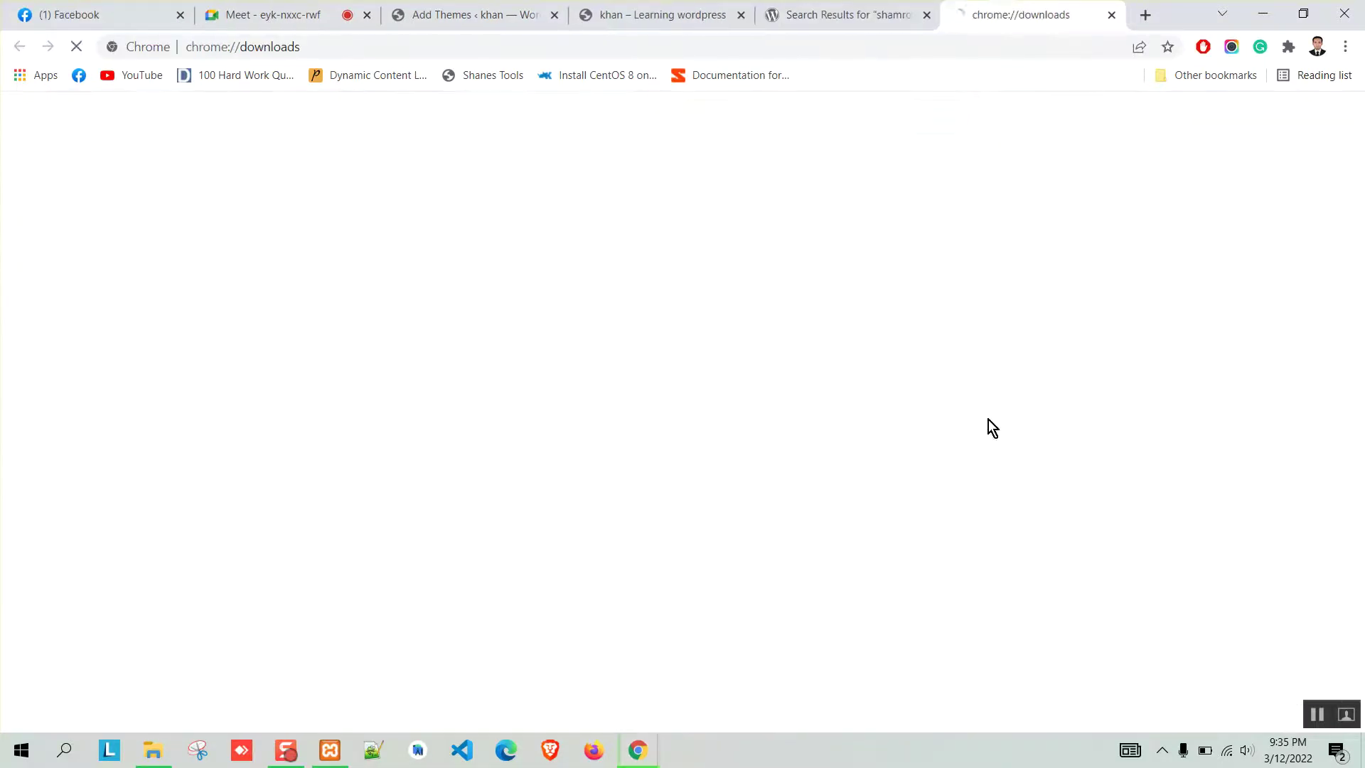
{"action": "left_click", "coordinate": [884, 11]}
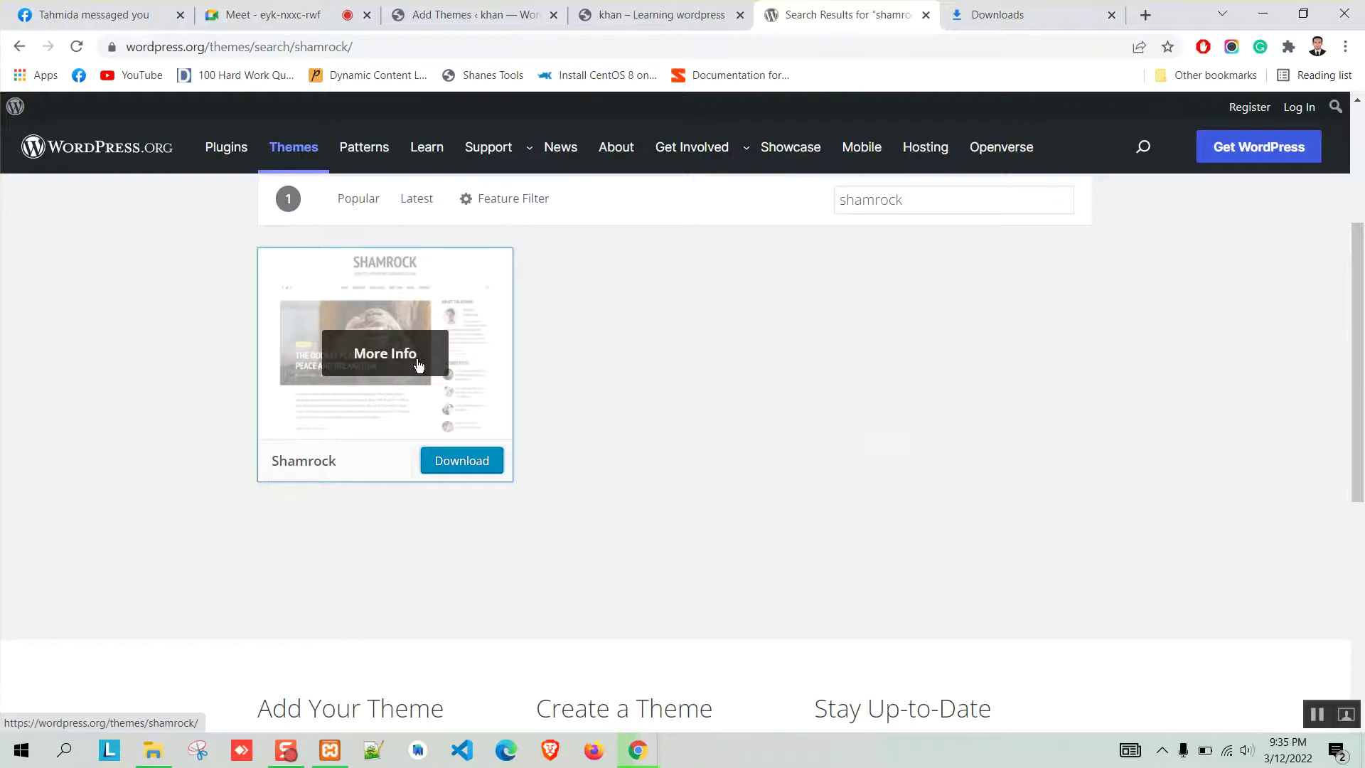
{"action": "left_click", "coordinate": [417, 359]}
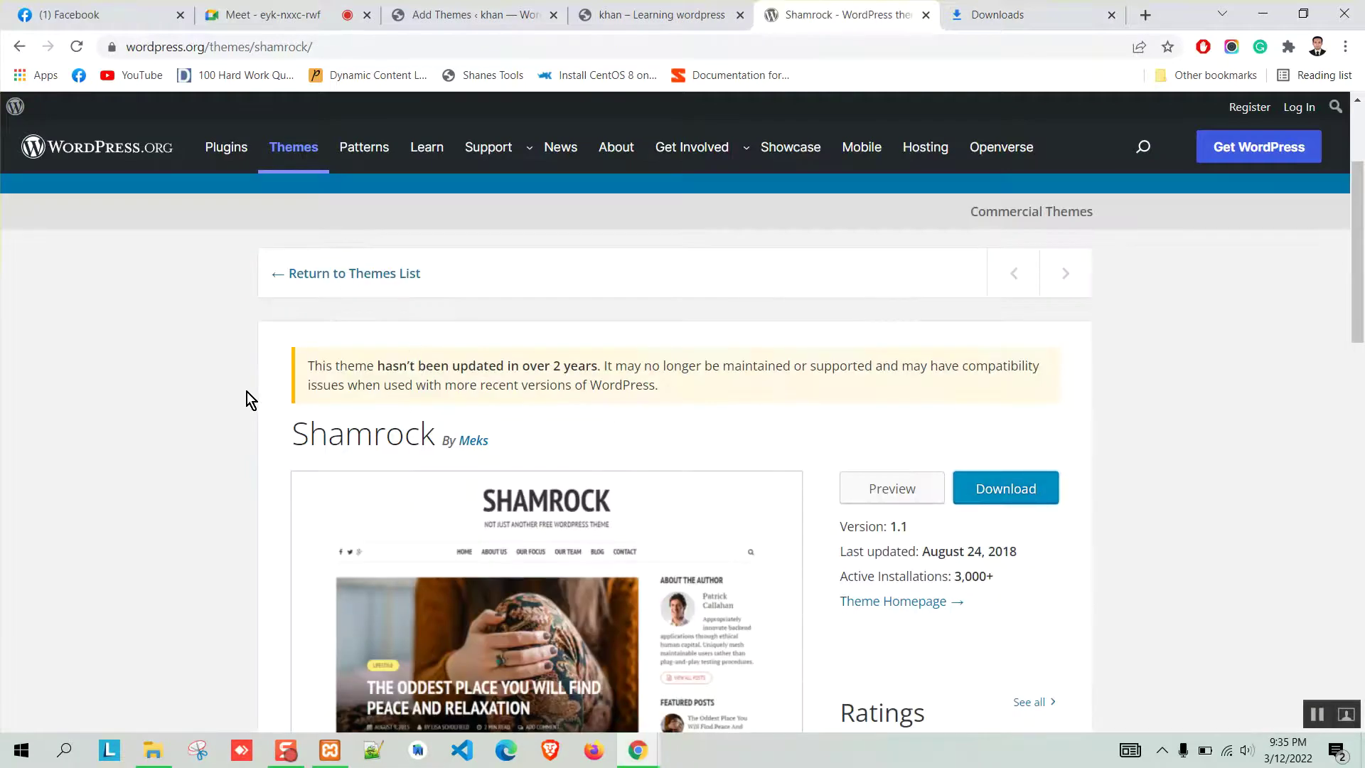
{"action": "scroll", "coordinate": [245, 391], "scroll_direction": "down", "scroll_amount": 6}
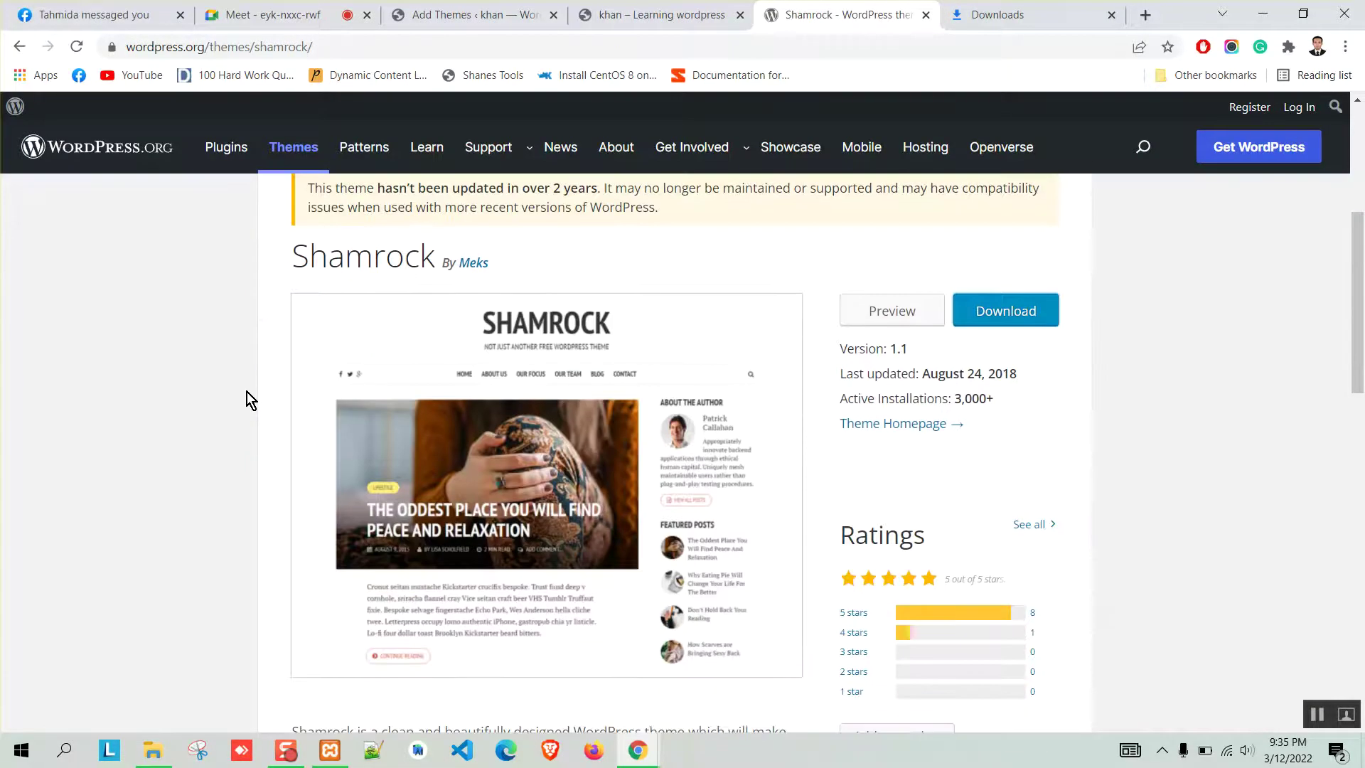
{"action": "scroll", "coordinate": [246, 391], "scroll_direction": "down", "scroll_amount": 8}
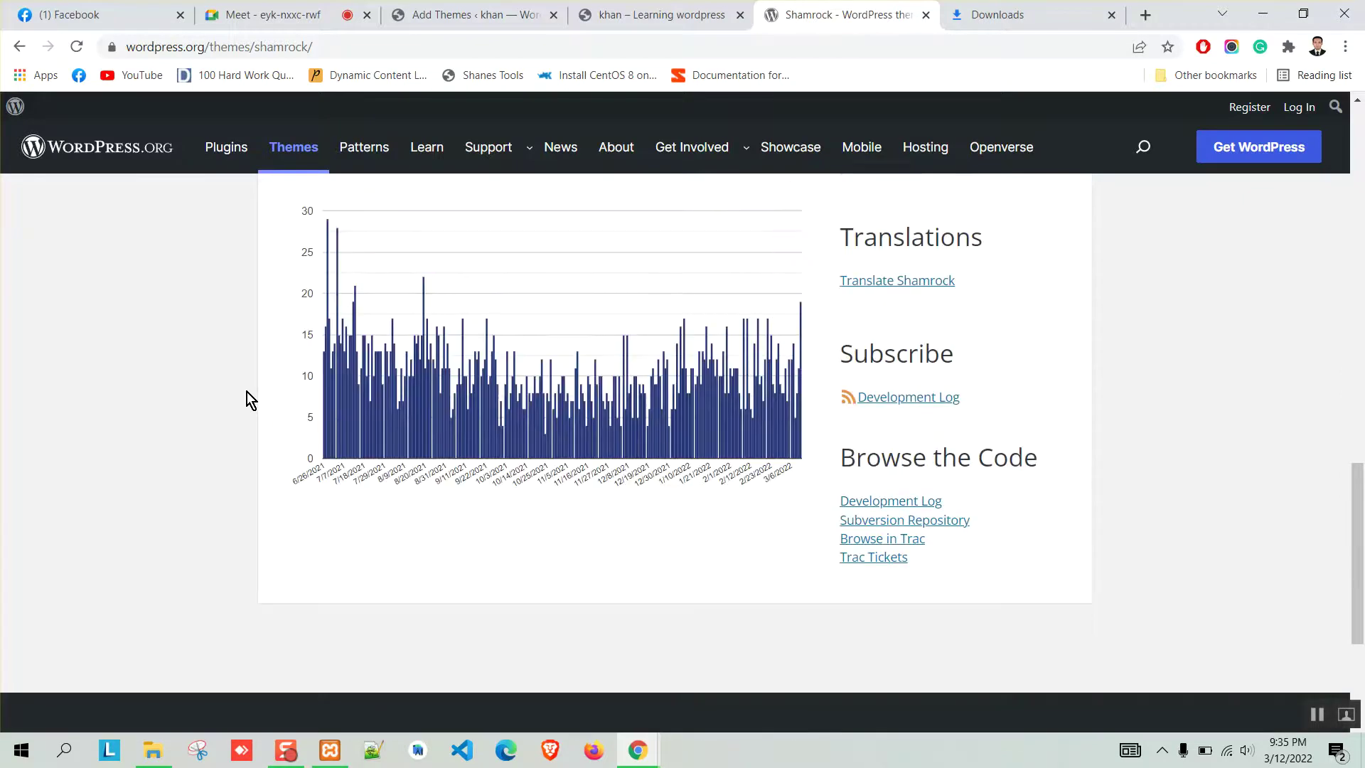
{"action": "scroll", "coordinate": [246, 391], "scroll_direction": "up", "scroll_amount": 14}
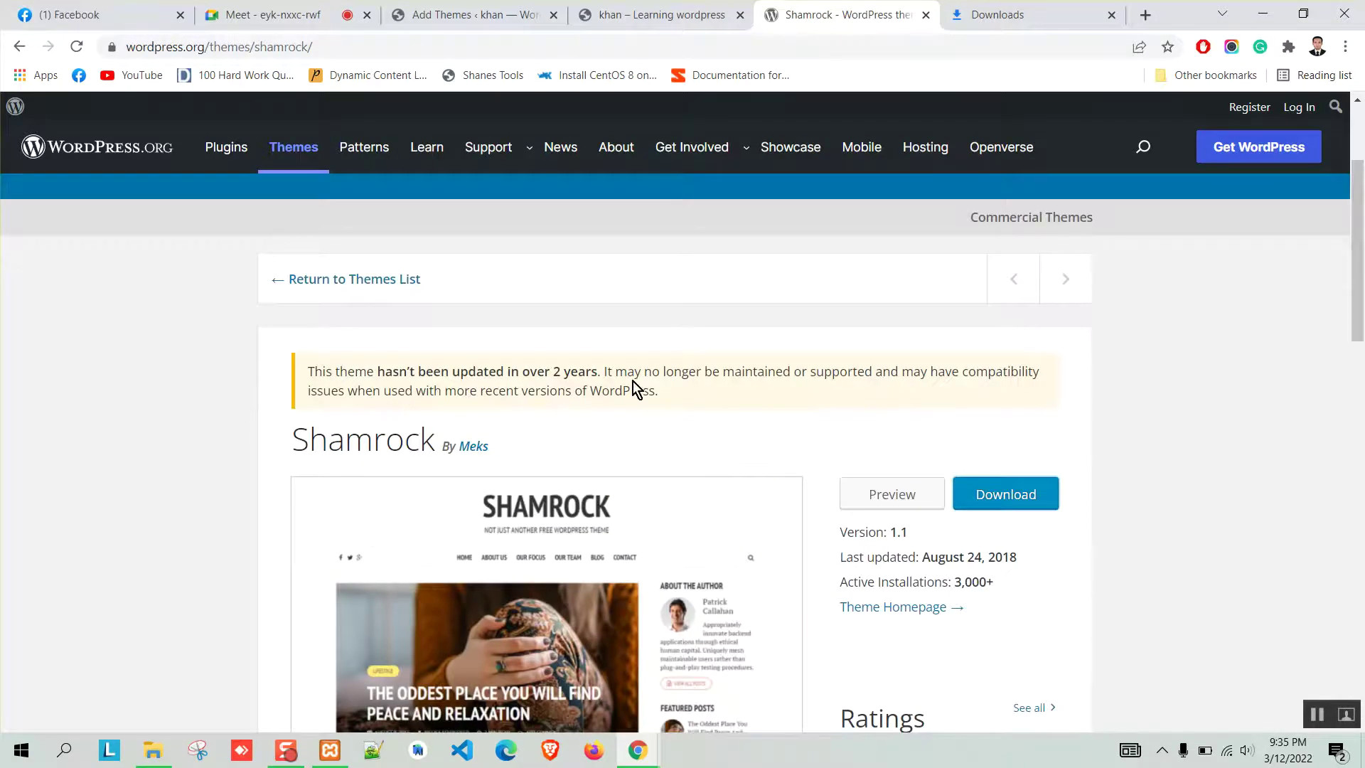
{"action": "scroll", "coordinate": [311, 374], "scroll_direction": "down", "scroll_amount": 3}
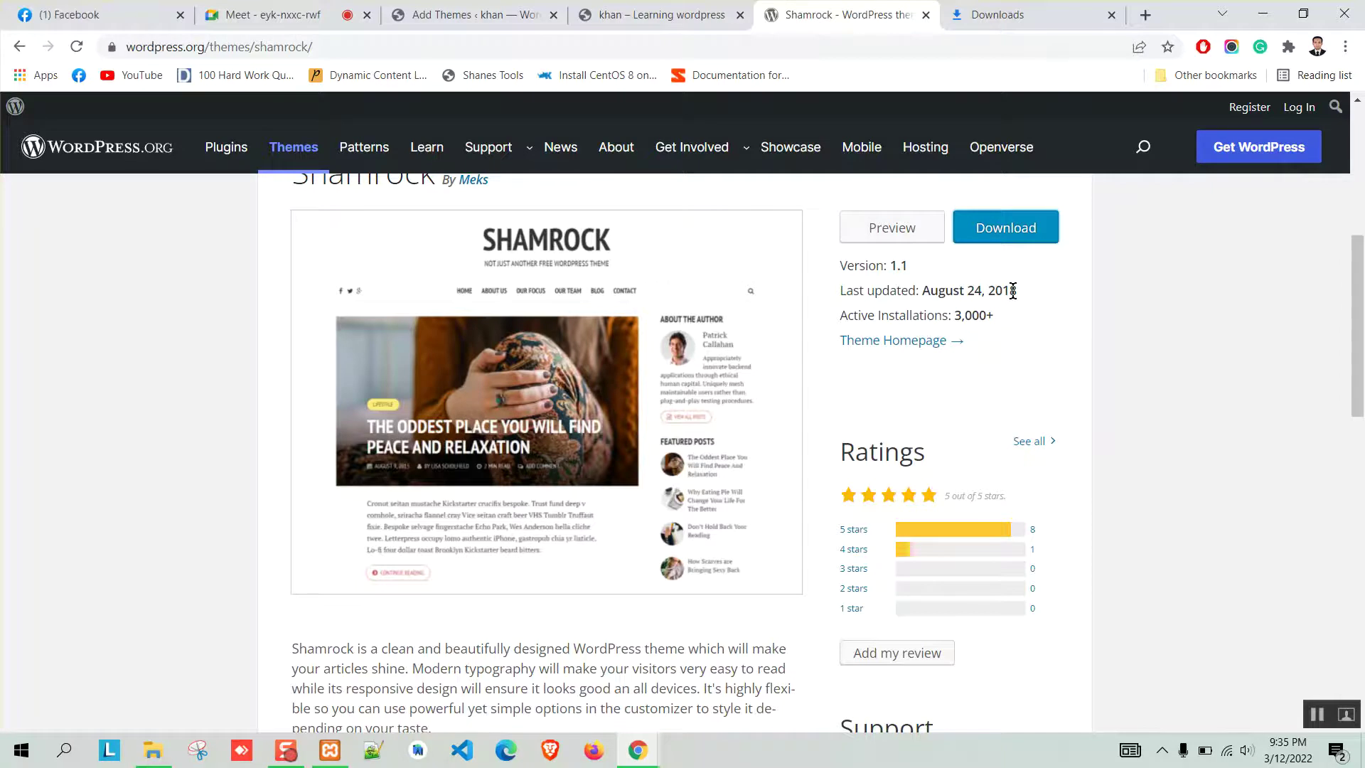
{"action": "scroll", "coordinate": [480, 533], "scroll_direction": "down", "scroll_amount": 3}
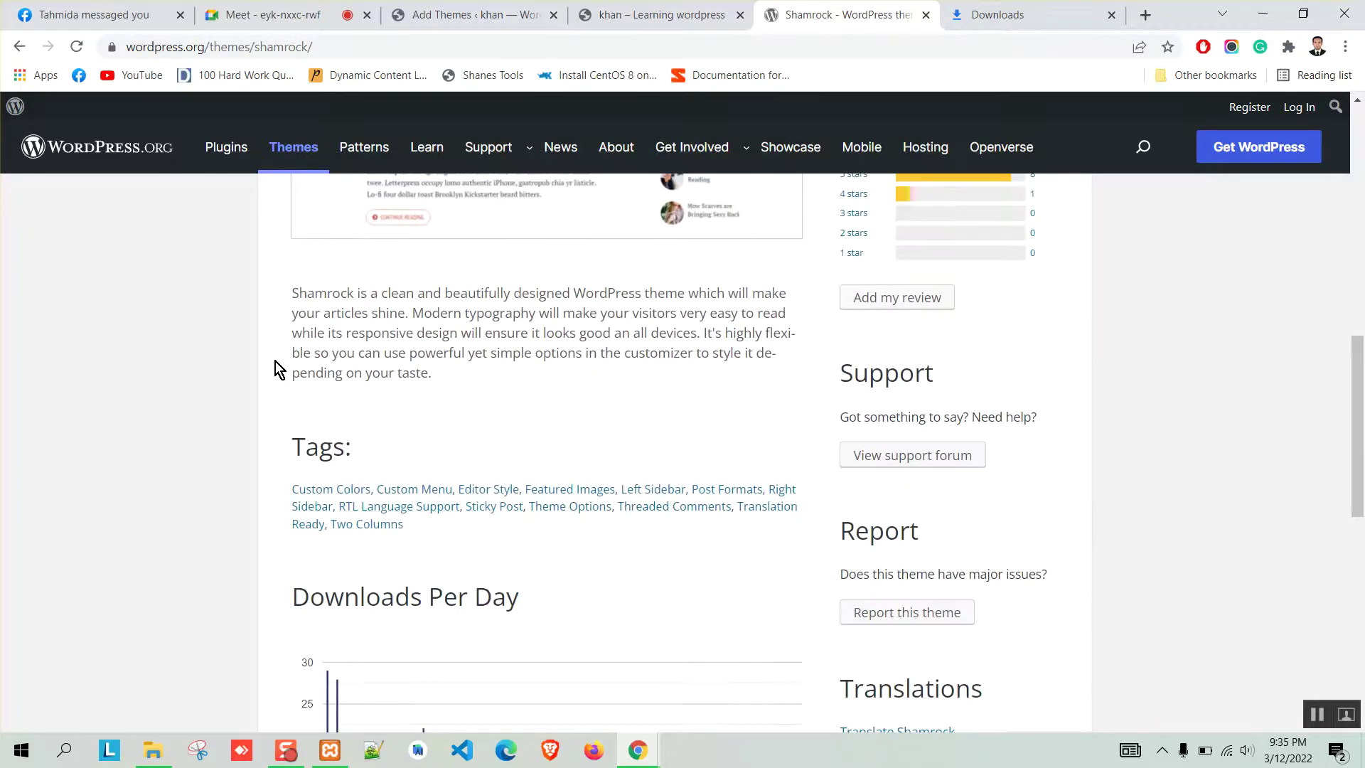
{"action": "scroll", "coordinate": [292, 406], "scroll_direction": "down", "scroll_amount": 3}
{"action": "scroll", "coordinate": [291, 407], "scroll_direction": "down", "scroll_amount": 5}
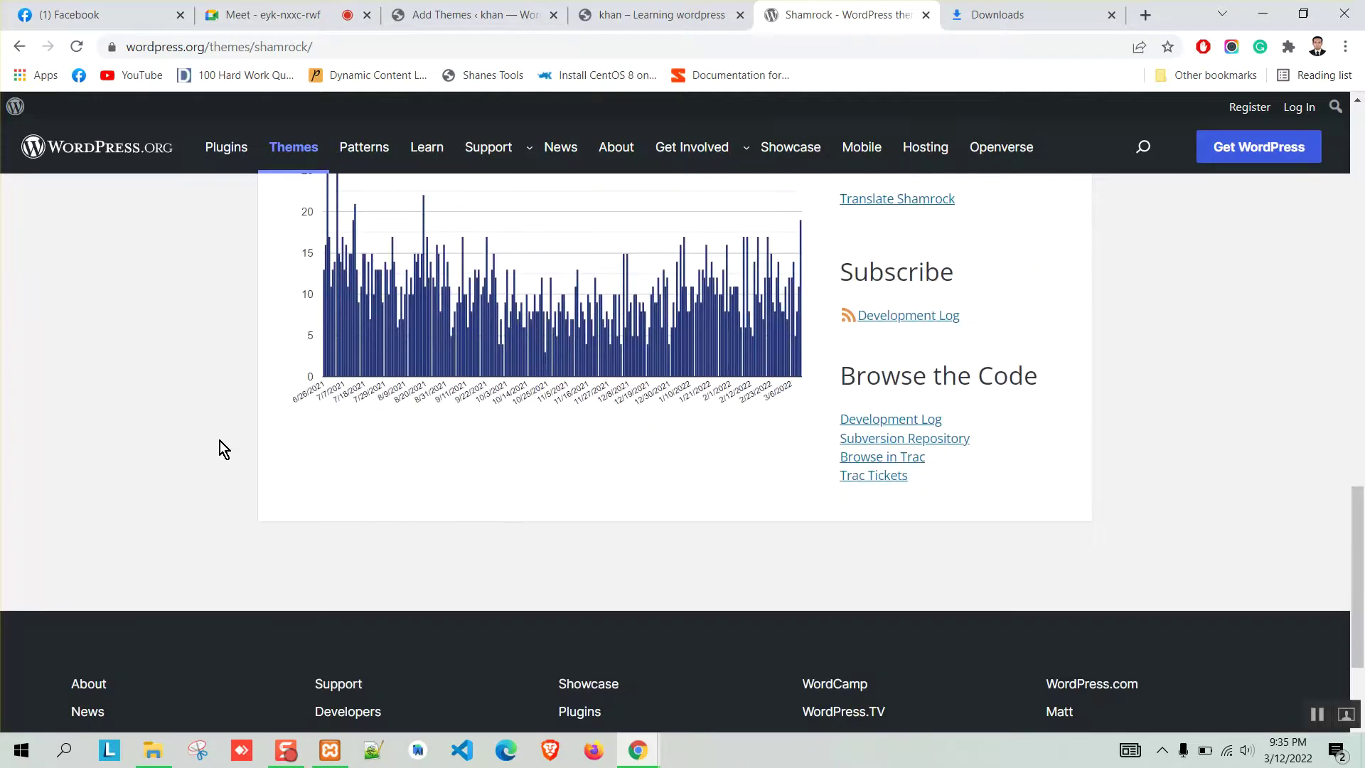
{"action": "scroll", "coordinate": [220, 444], "scroll_direction": "up", "scroll_amount": 8}
{"action": "scroll", "coordinate": [216, 440], "scroll_direction": "up", "scroll_amount": 10}
{"action": "scroll", "coordinate": [216, 439], "scroll_direction": "down", "scroll_amount": 13}
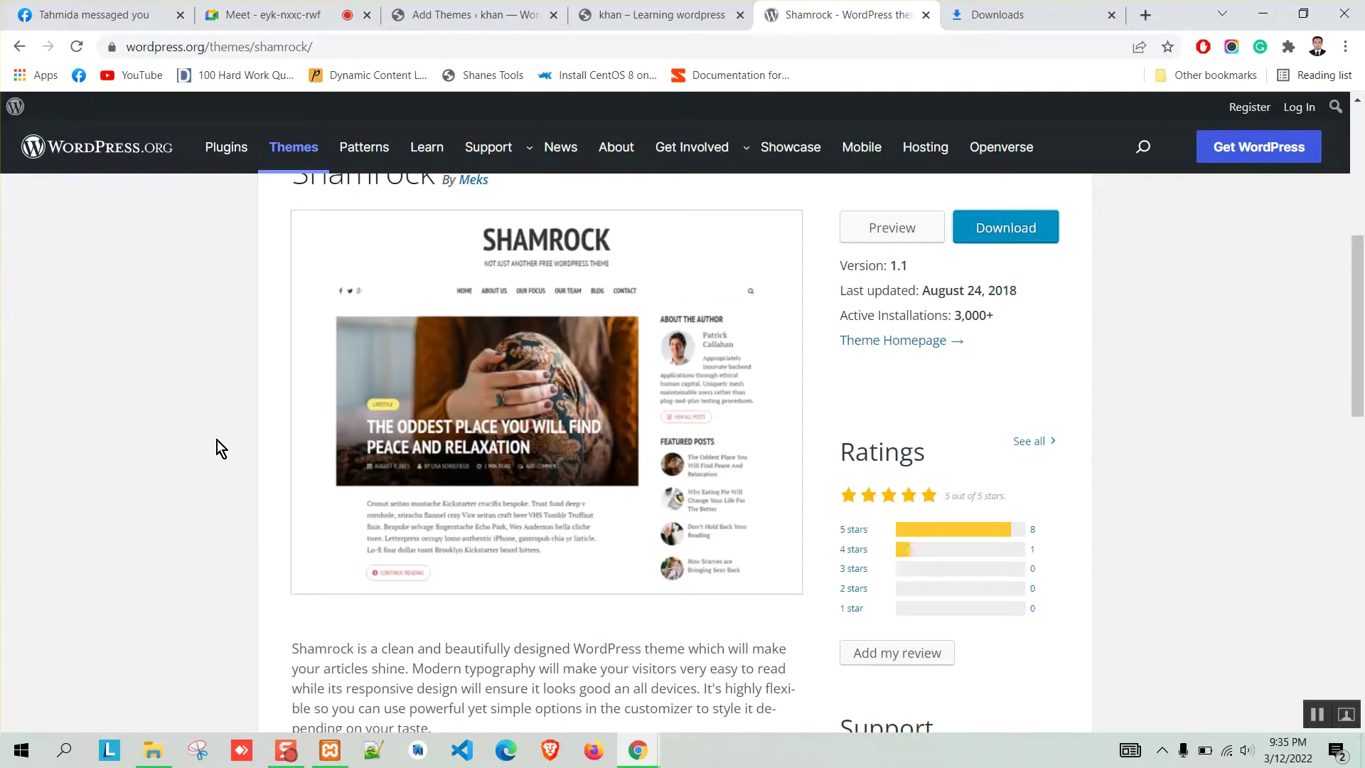
{"action": "scroll", "coordinate": [217, 440], "scroll_direction": "down", "scroll_amount": 5}
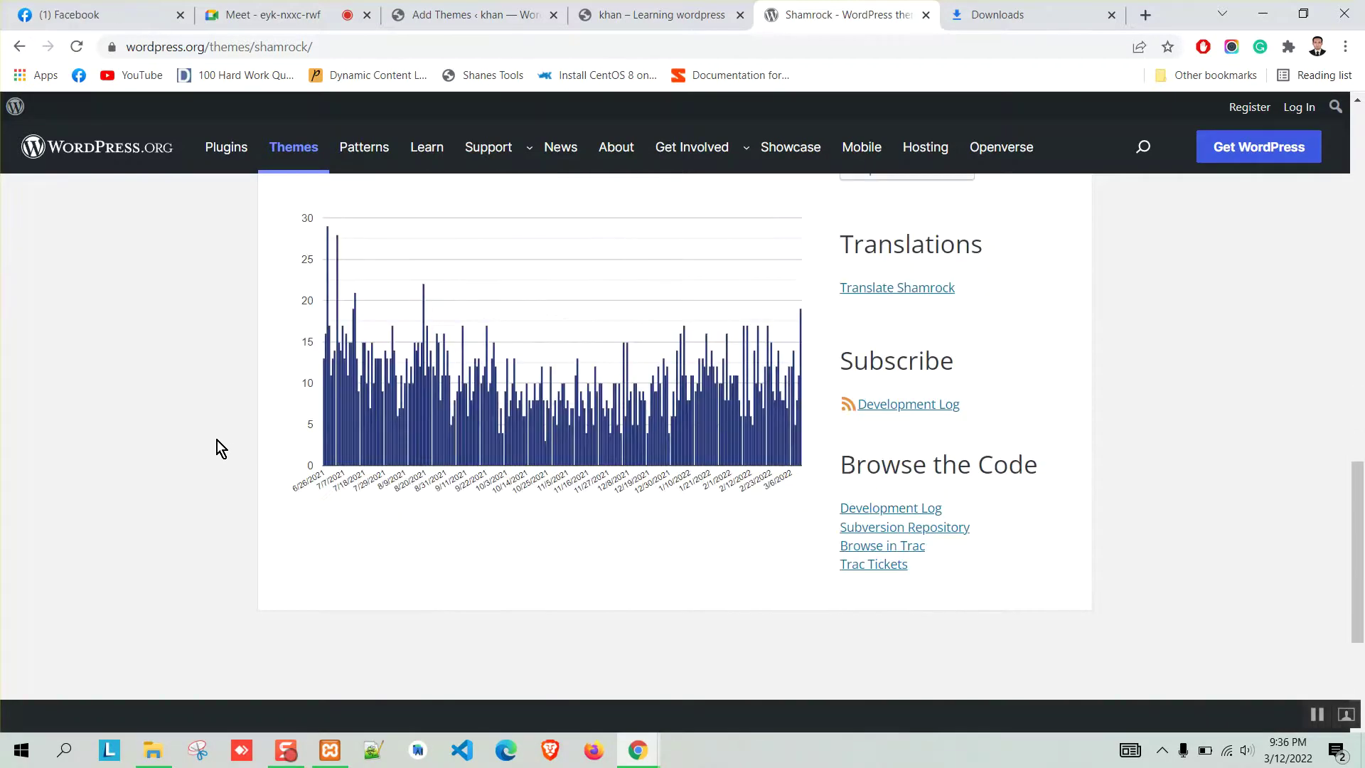
{"action": "scroll", "coordinate": [216, 441], "scroll_direction": "up", "scroll_amount": 15}
{"action": "scroll", "coordinate": [770, 330], "scroll_direction": "up", "scroll_amount": 4}
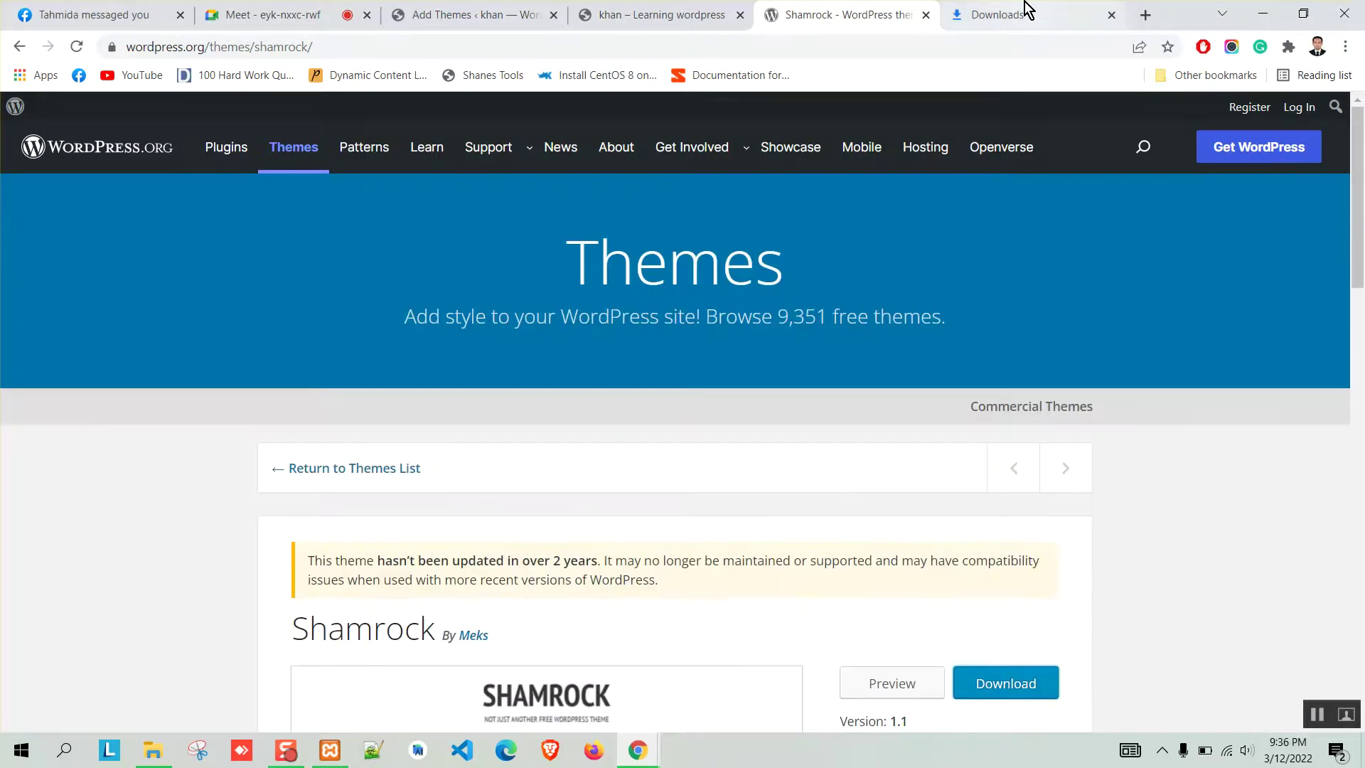
Close the browser downloads page and return to the site's Add Themes screen.
{"action": "left_click", "coordinate": [1026, 12]}
{"action": "left_click", "coordinate": [1116, 19]}
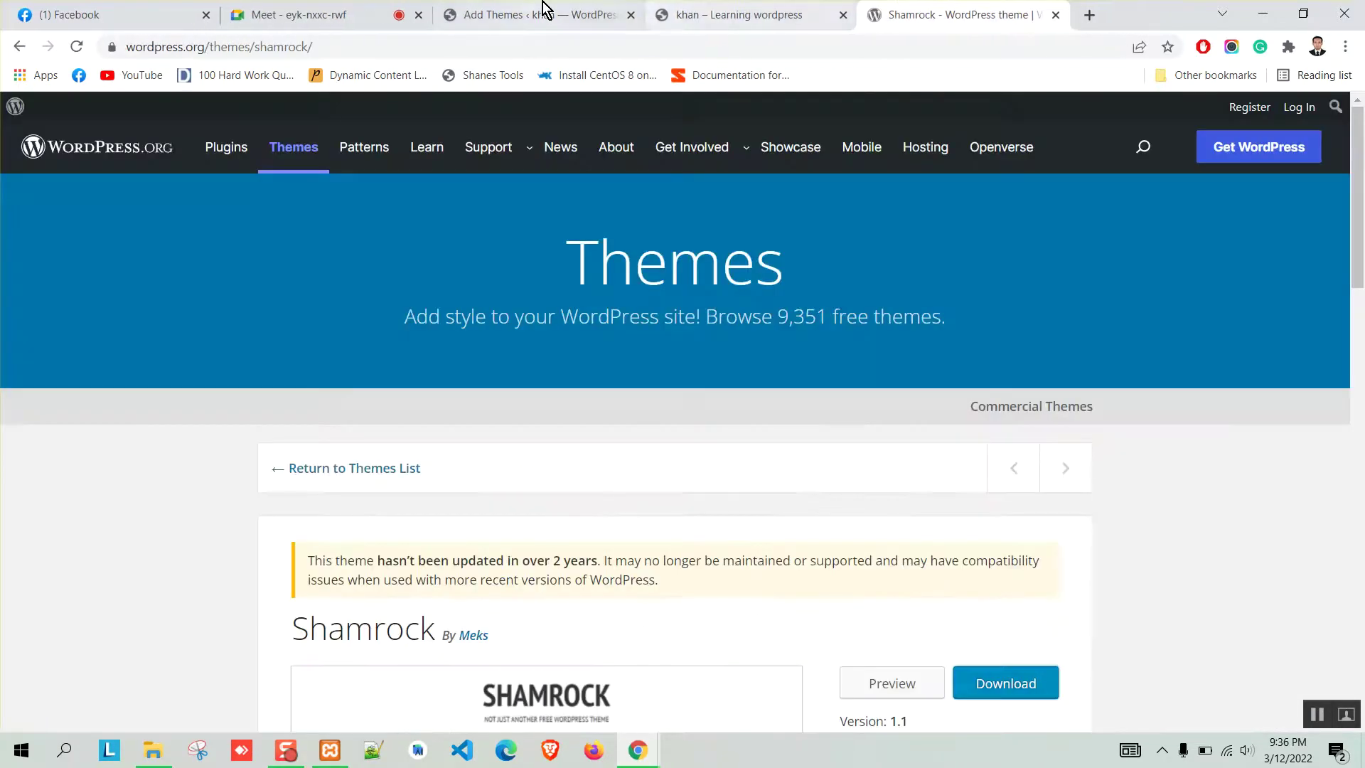
{"action": "left_click", "coordinate": [545, 11]}
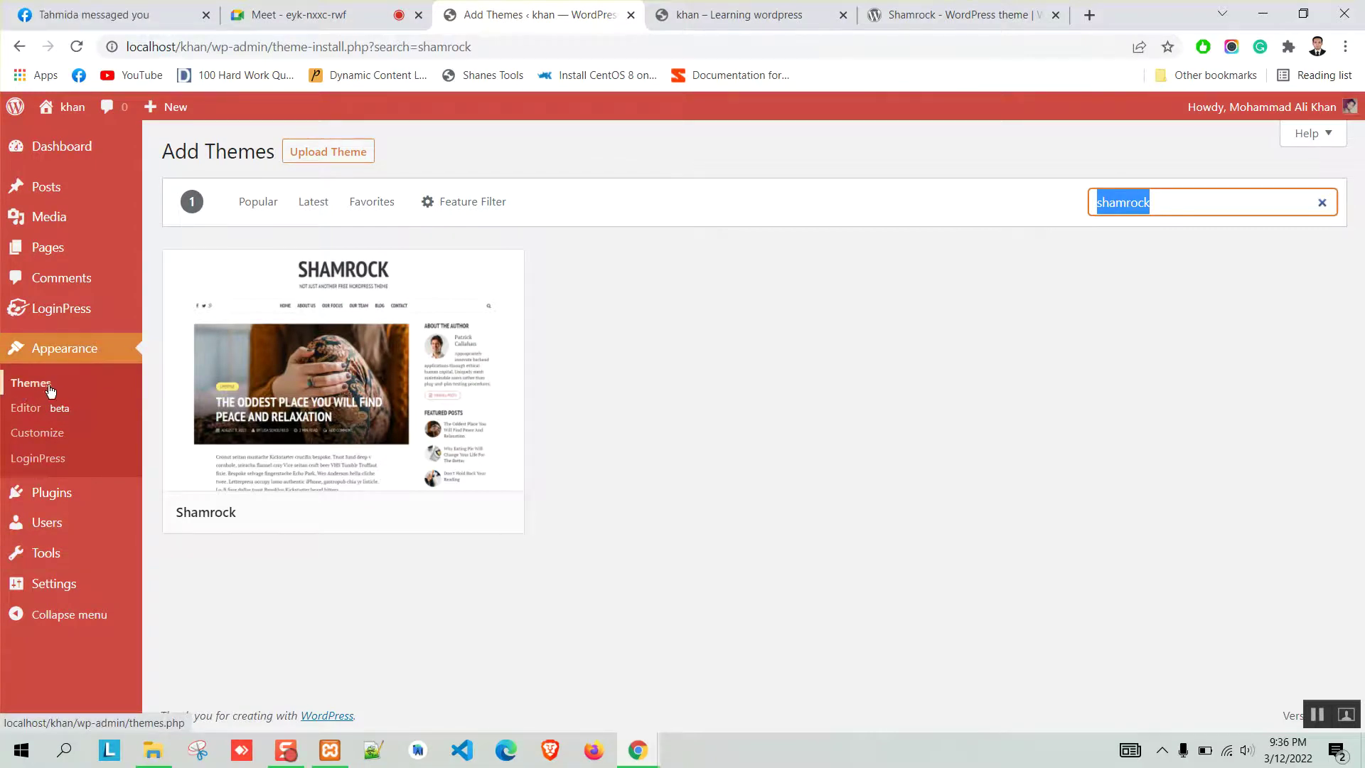
Upload and install the shamrock.1.1.zip theme package.
{"action": "left_click", "coordinate": [354, 152]}
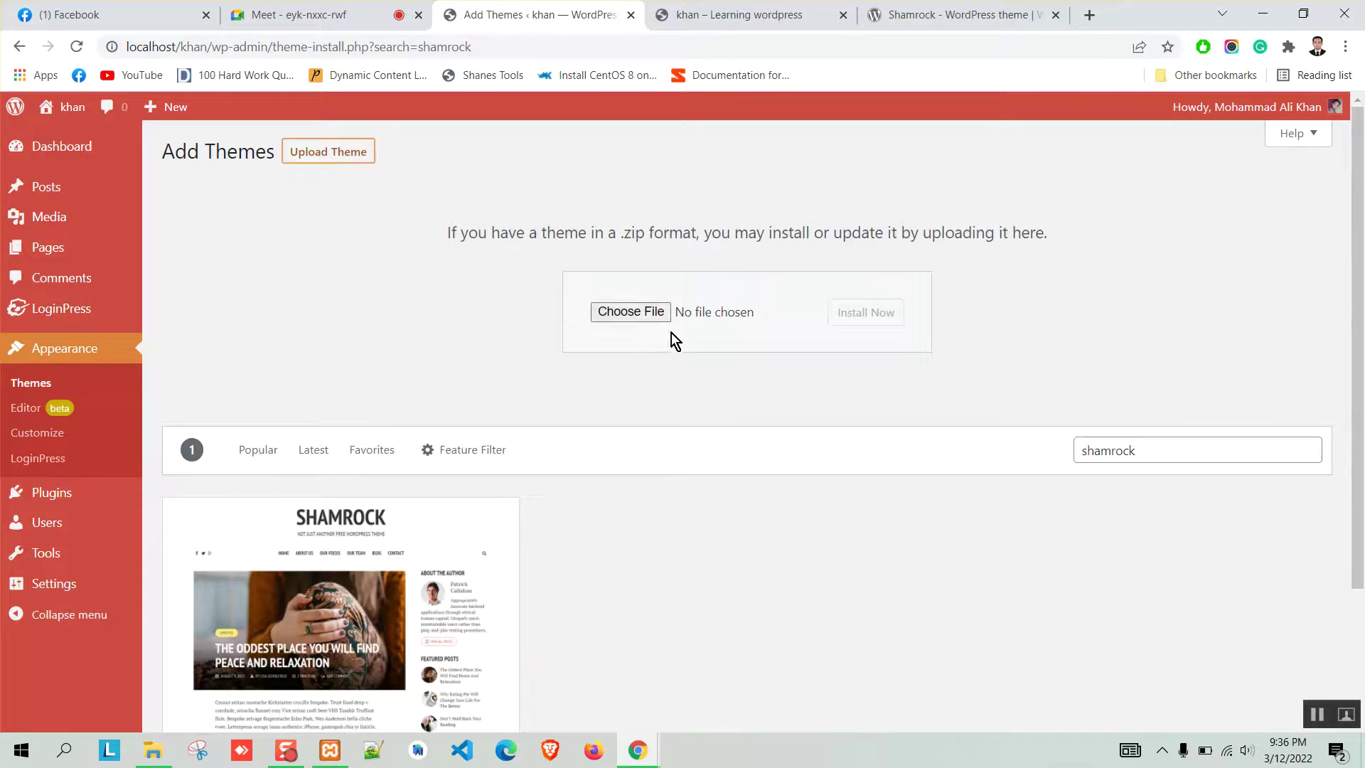
{"action": "left_click", "coordinate": [646, 313]}
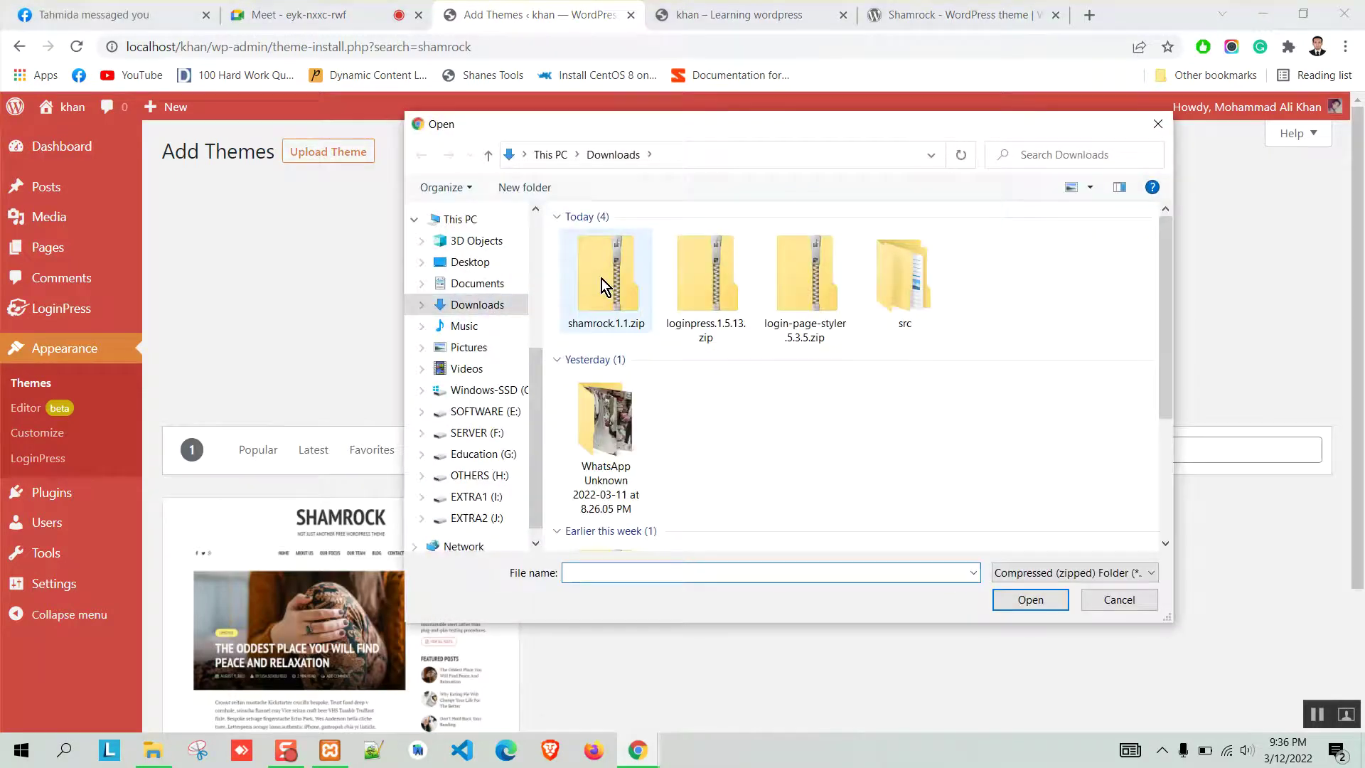
{"action": "left_click", "coordinate": [605, 293]}
{"action": "left_click", "coordinate": [1030, 600]}
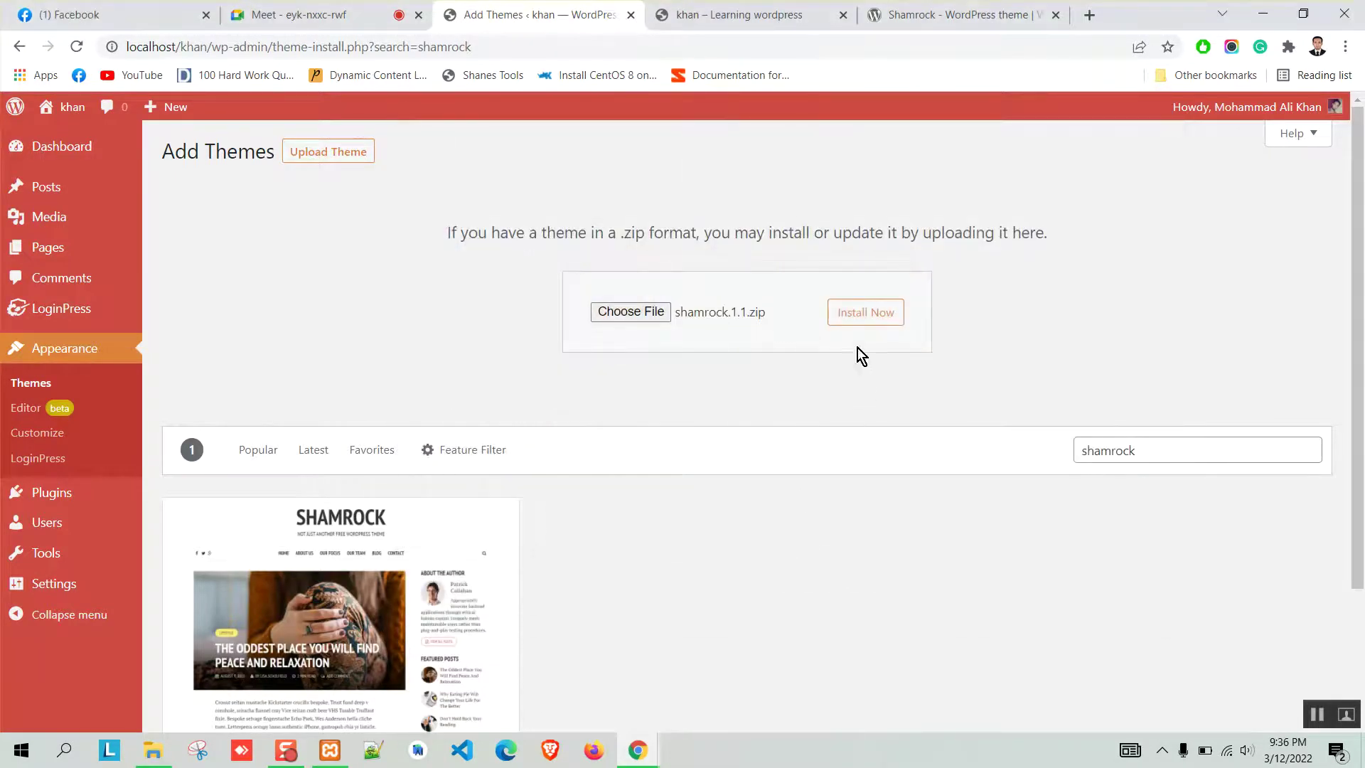
{"action": "left_click", "coordinate": [866, 313]}
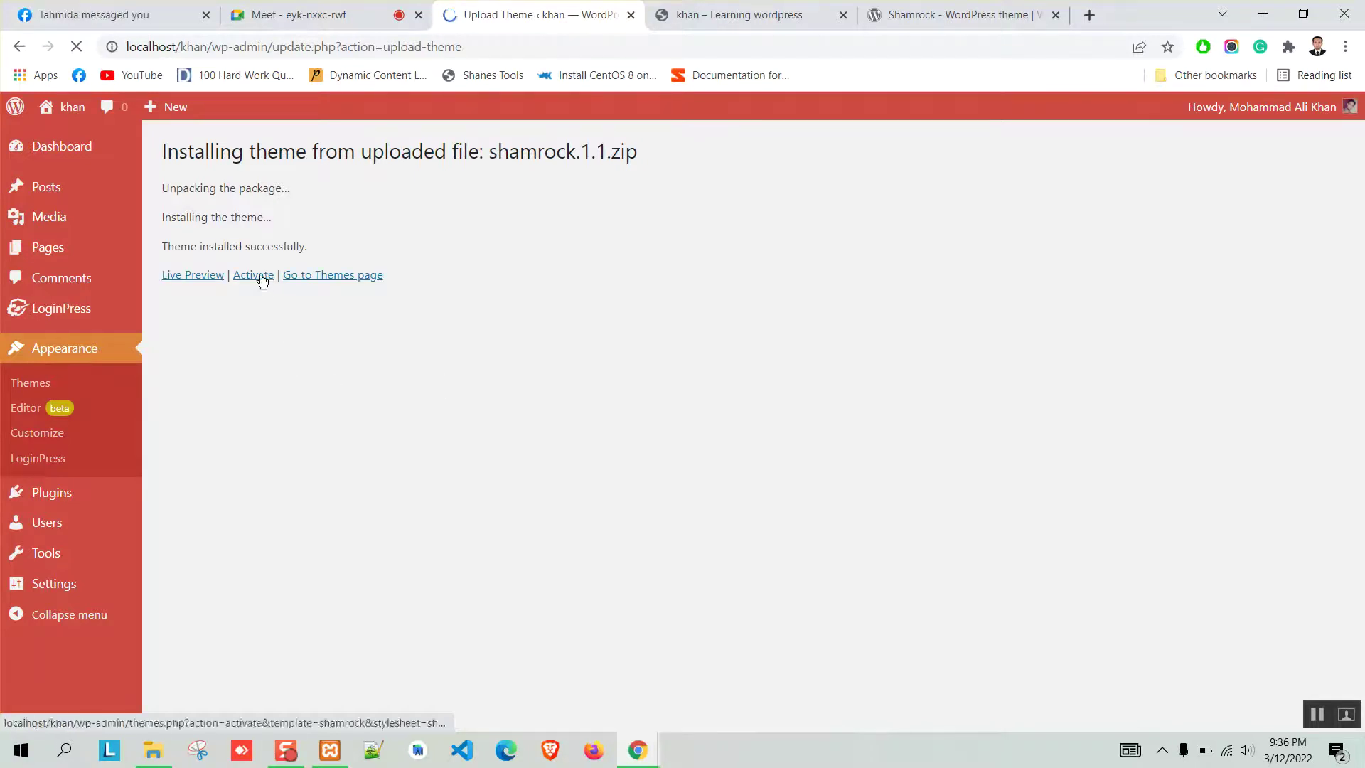
Activate Shamrock from the installed themes list.
{"action": "left_click", "coordinate": [36, 384]}
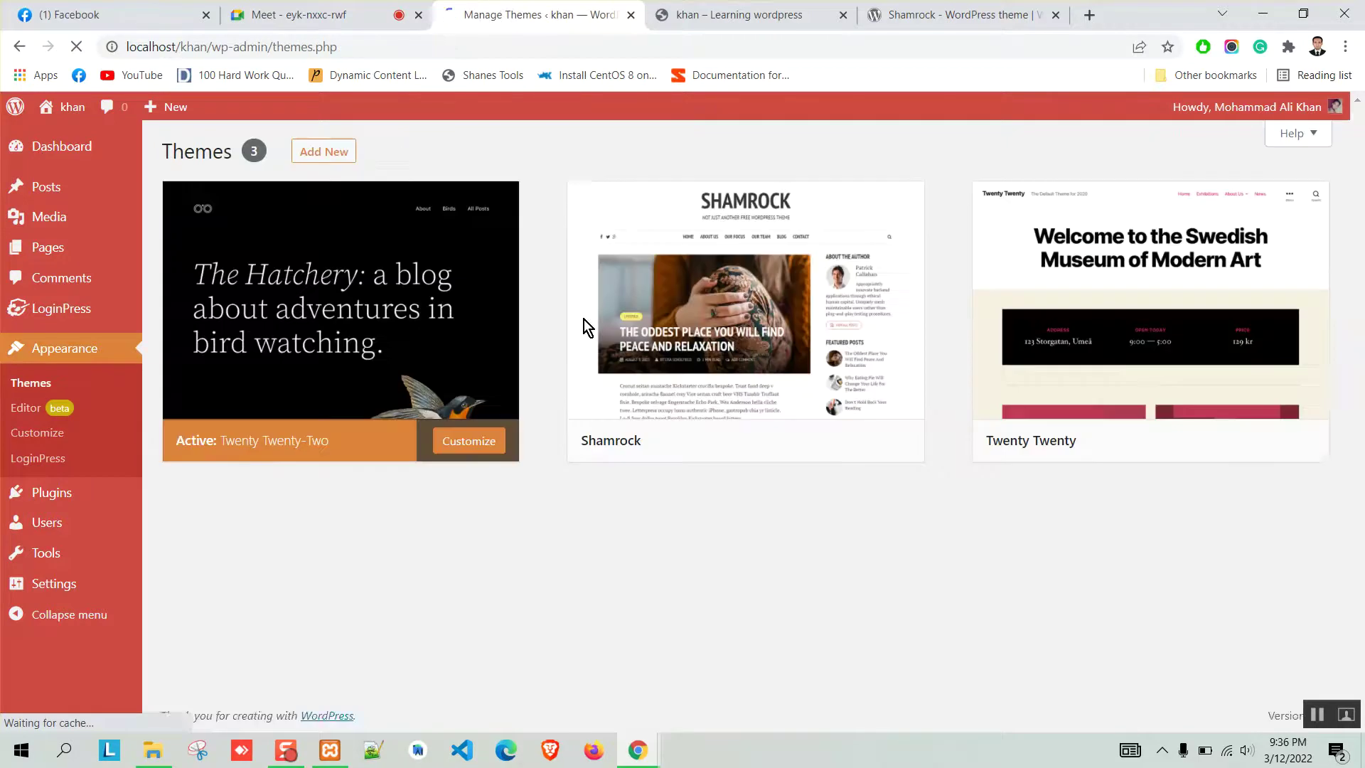
{"action": "mouse_move", "coordinate": [620, 382]}
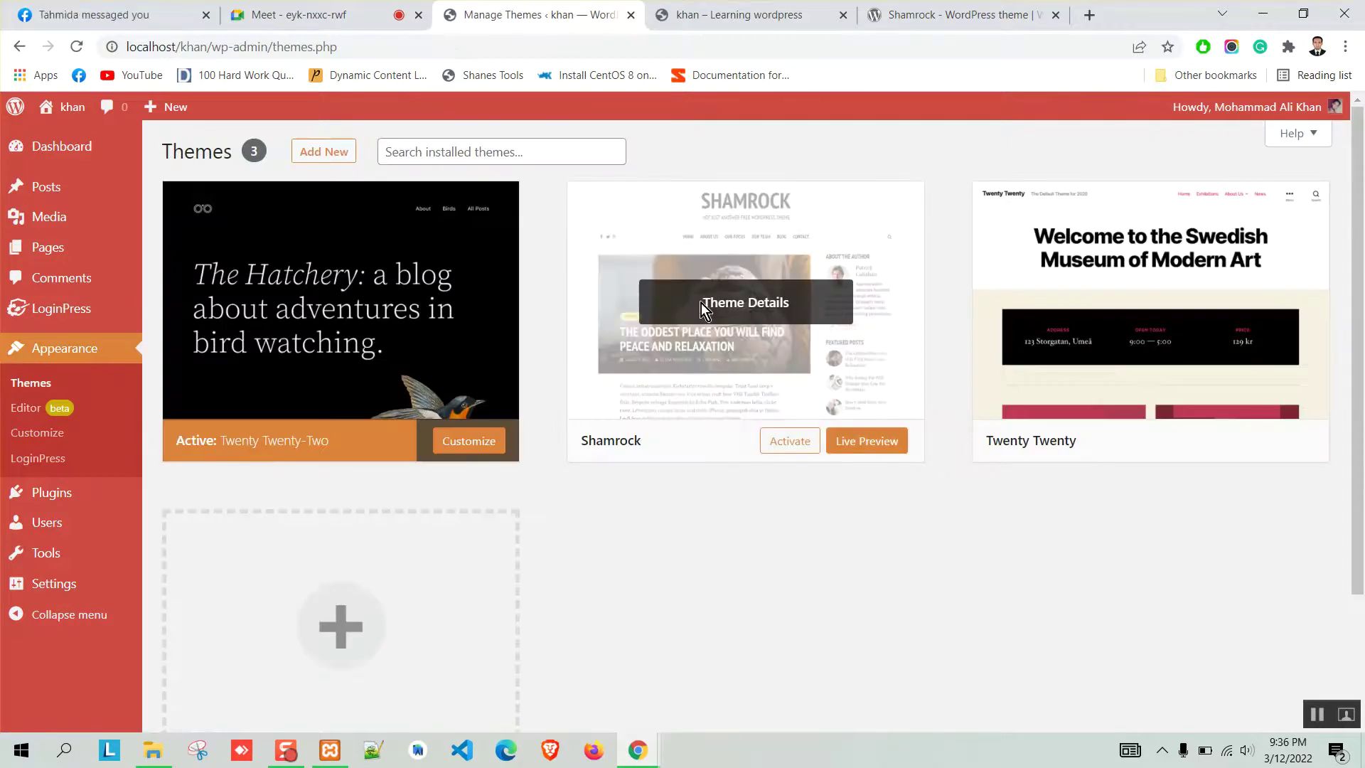
{"action": "mouse_move", "coordinate": [369, 449]}
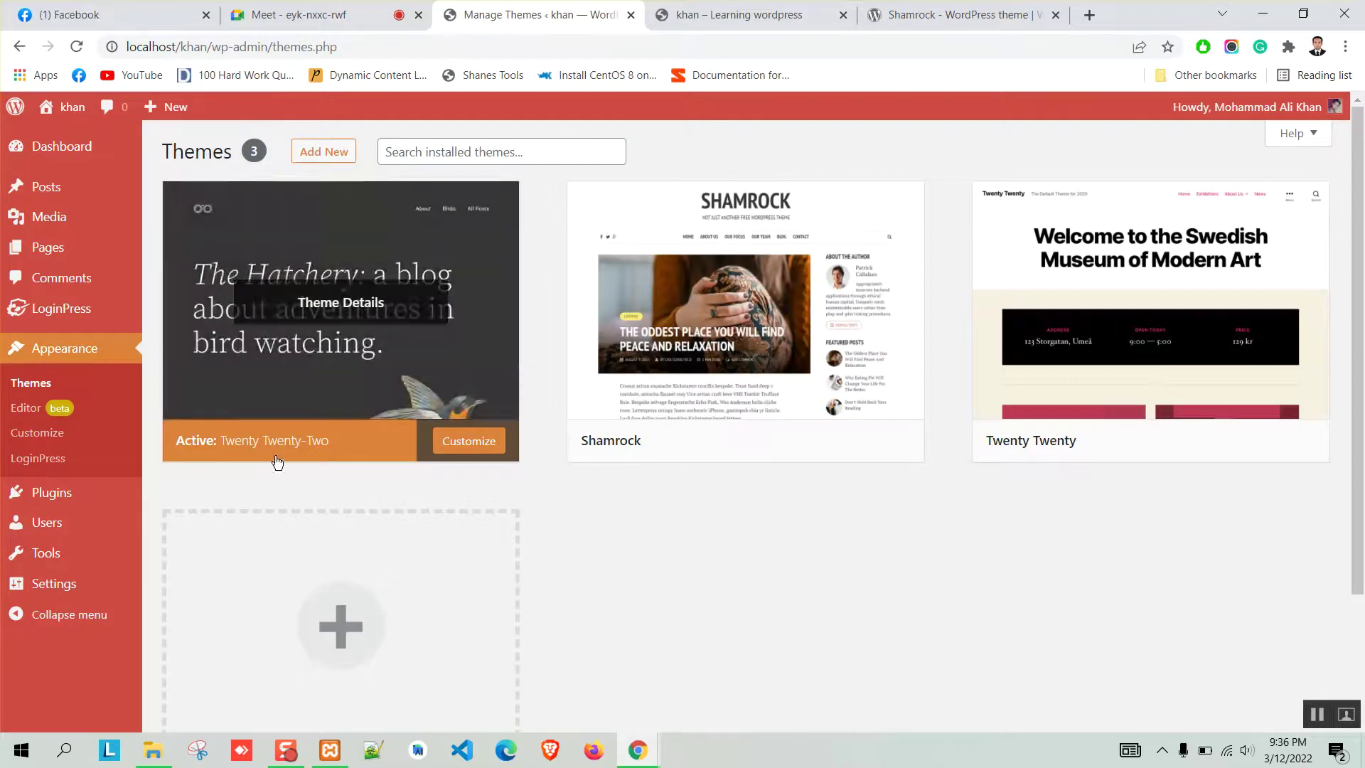
{"action": "mouse_move", "coordinate": [794, 332]}
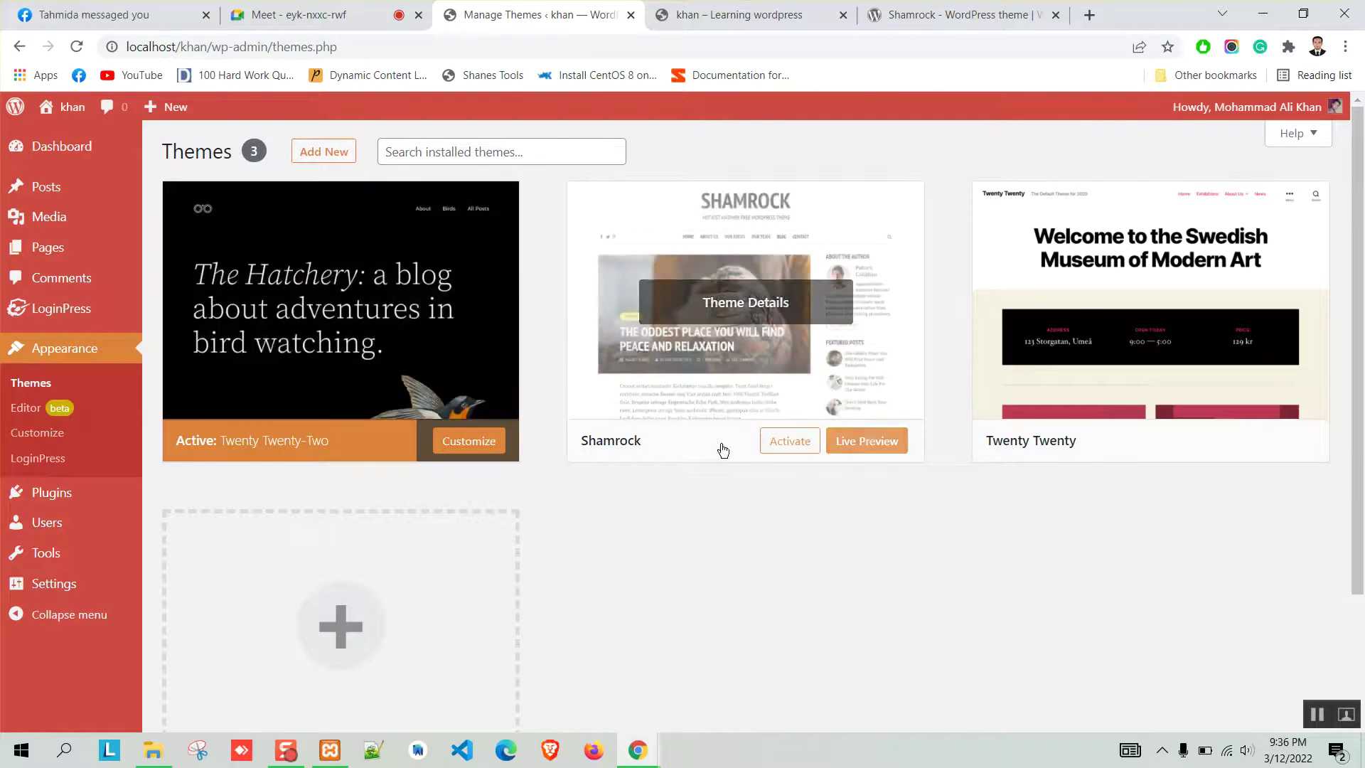
{"action": "left_click", "coordinate": [786, 441]}
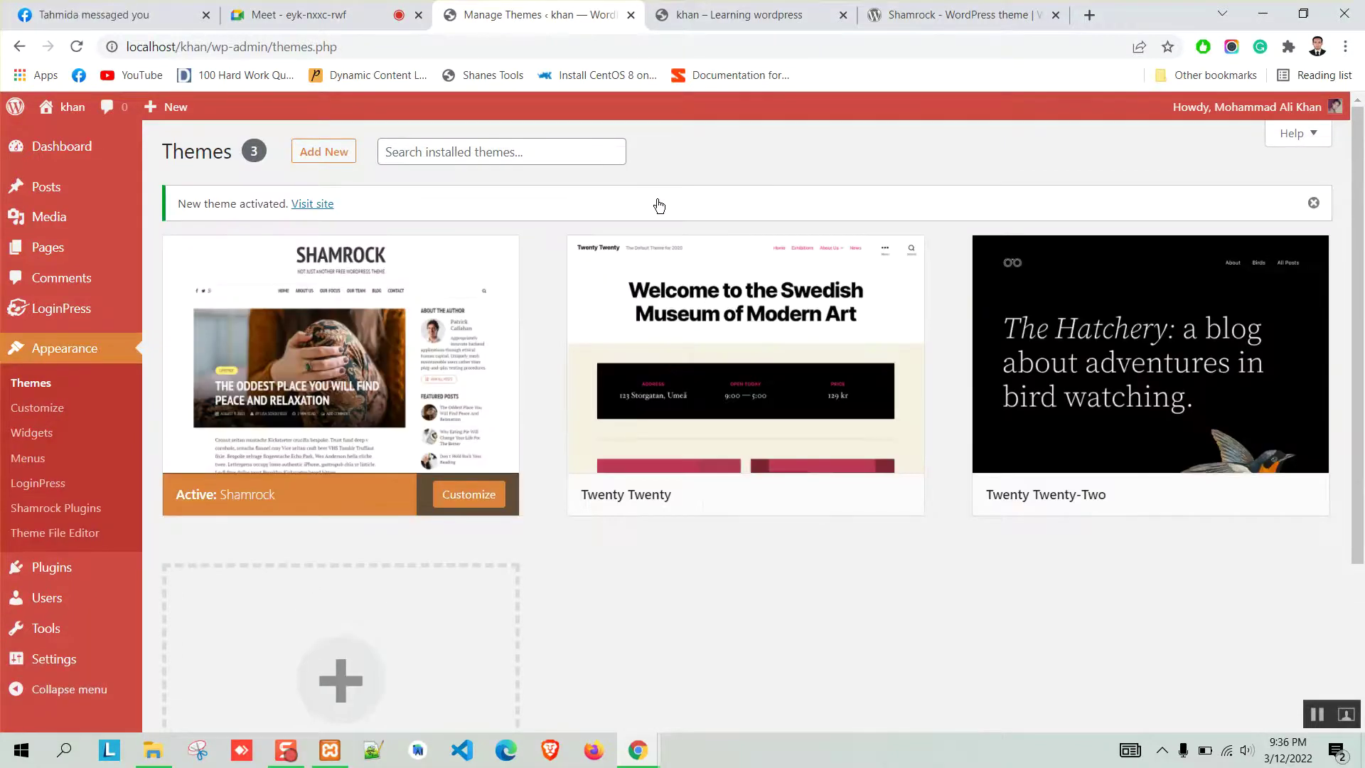
Copy the site's web address and close the outdated front-page tab in Chrome.
{"action": "left_click", "coordinate": [740, 10]}
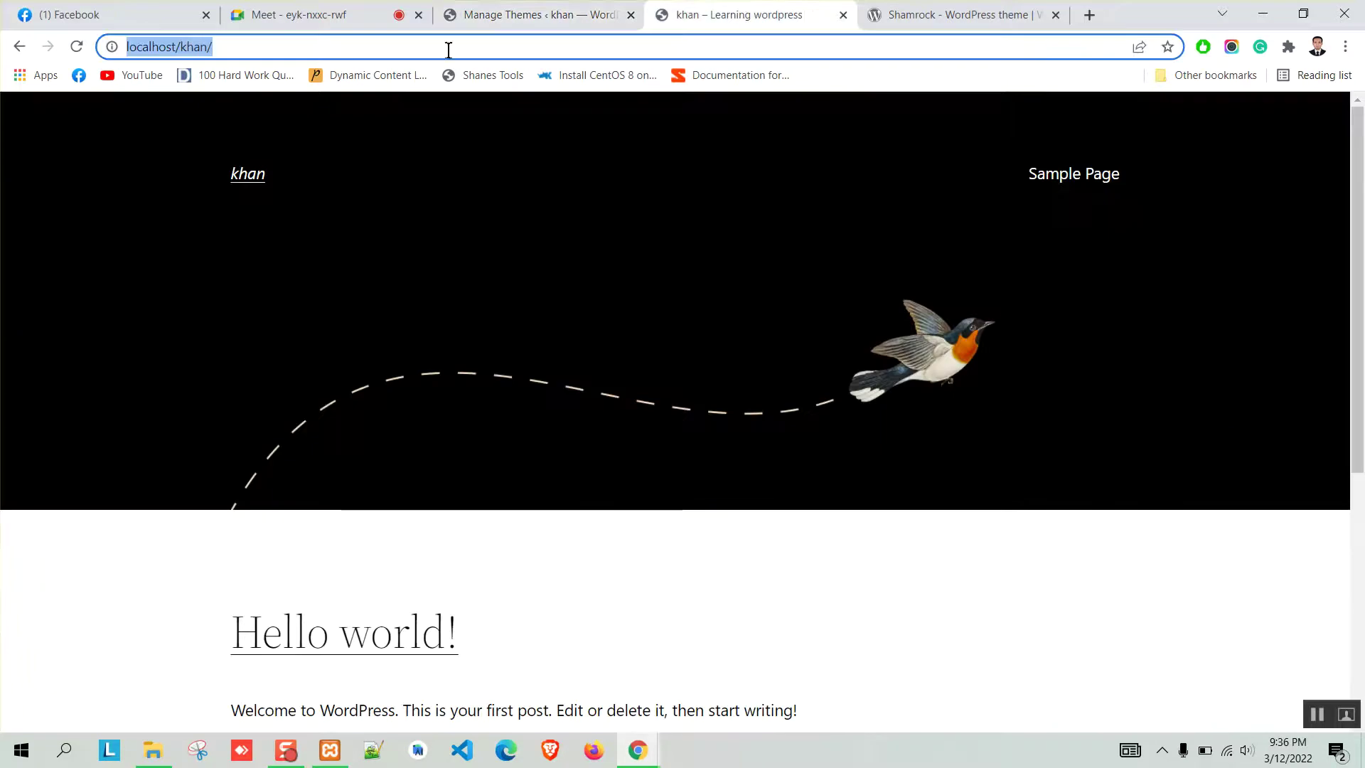
{"action": "left_click", "coordinate": [505, 14]}
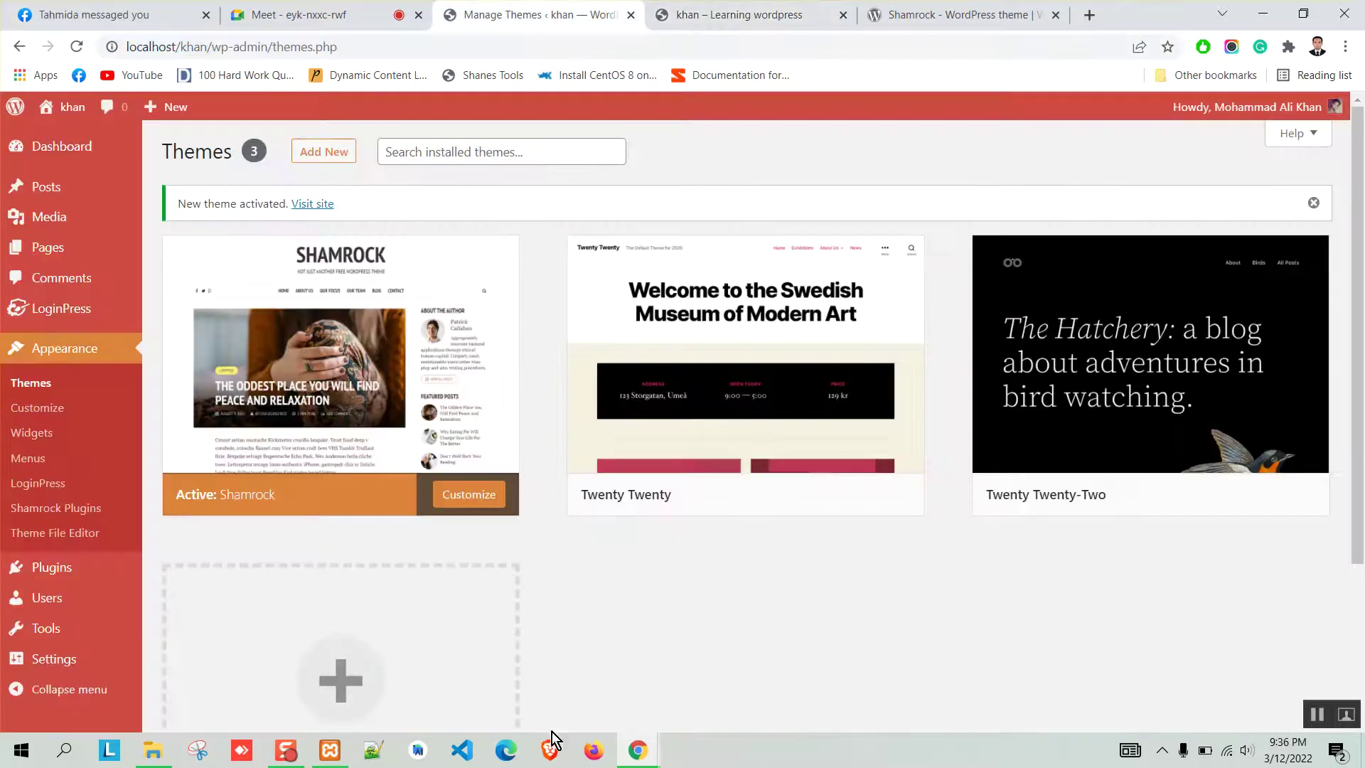
{"action": "left_click", "coordinate": [556, 764]}
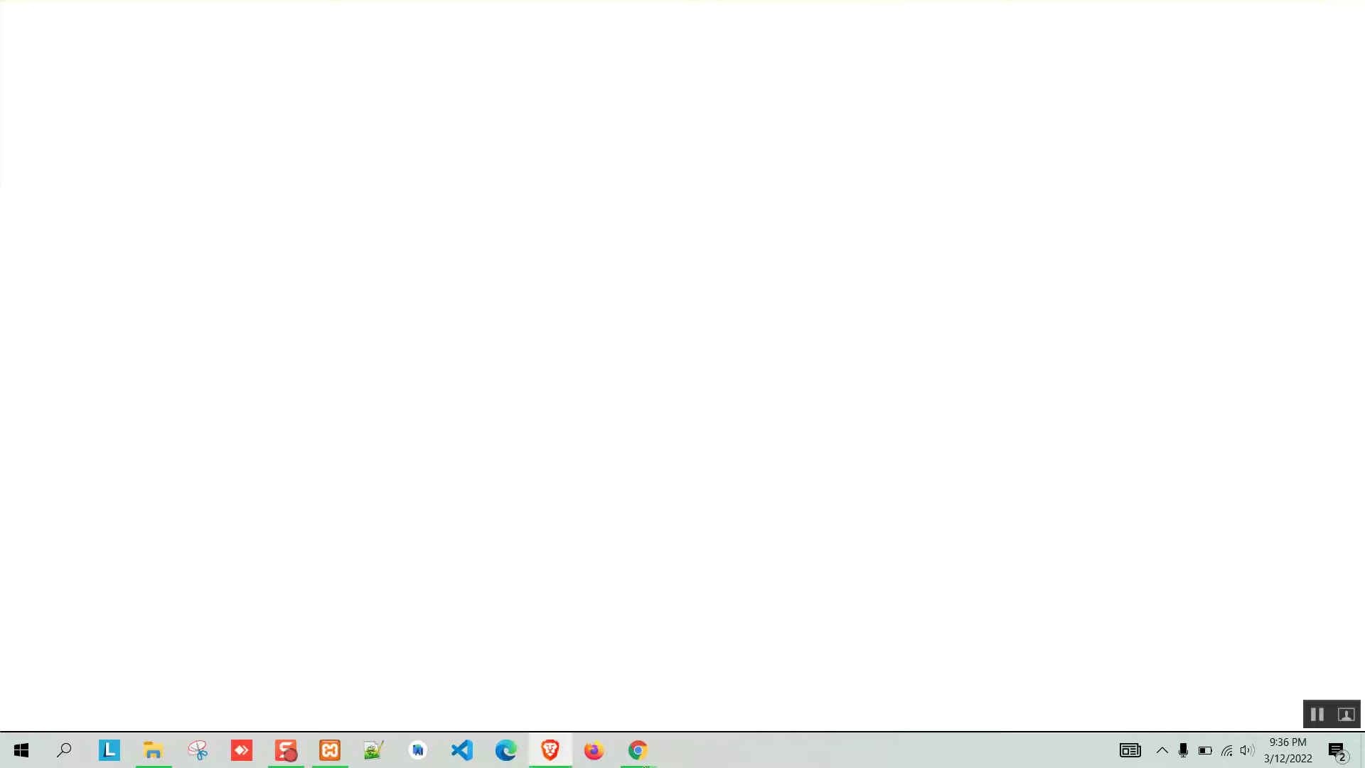
{"action": "mouse_move", "coordinate": [625, 744]}
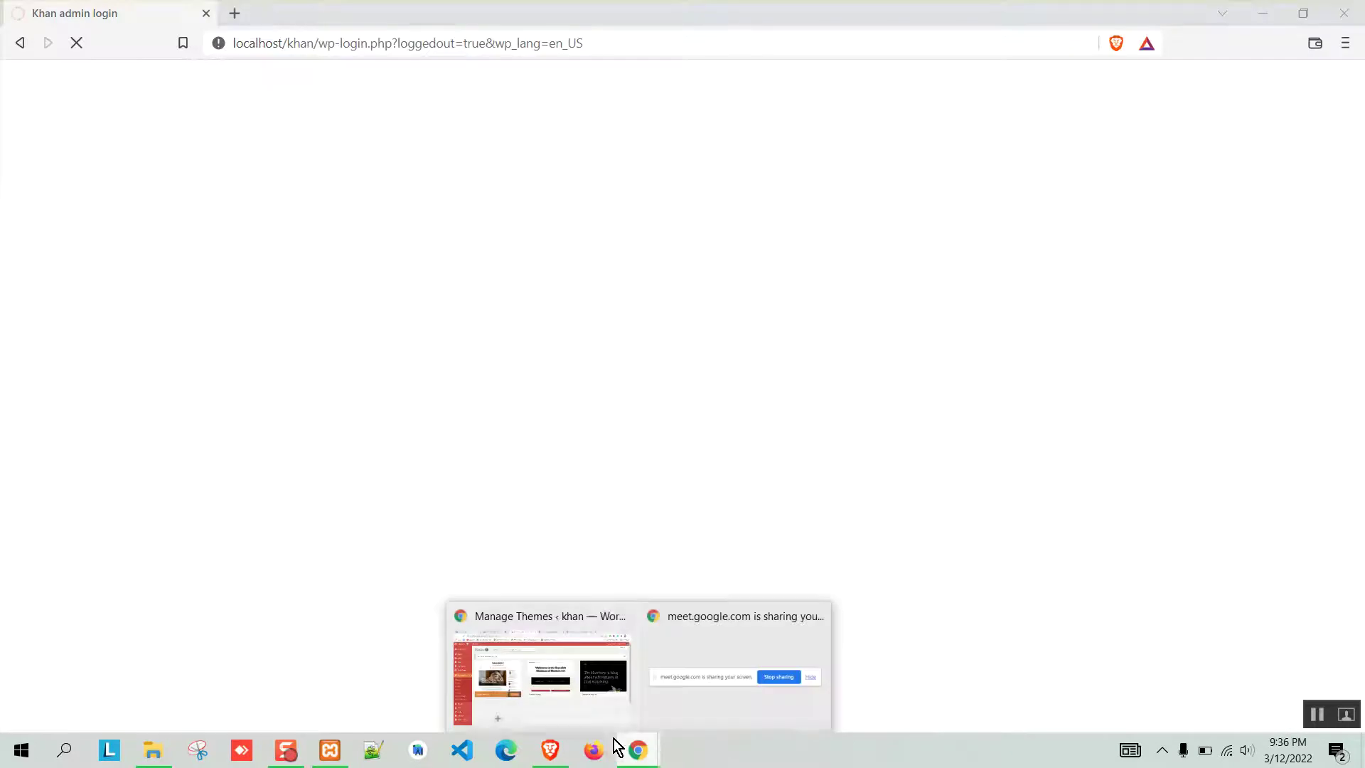
{"action": "left_click", "coordinate": [572, 710]}
{"action": "left_click", "coordinate": [756, 13]}
{"action": "left_click", "coordinate": [351, 51]}
{"action": "key", "text": "ctrl+c"}
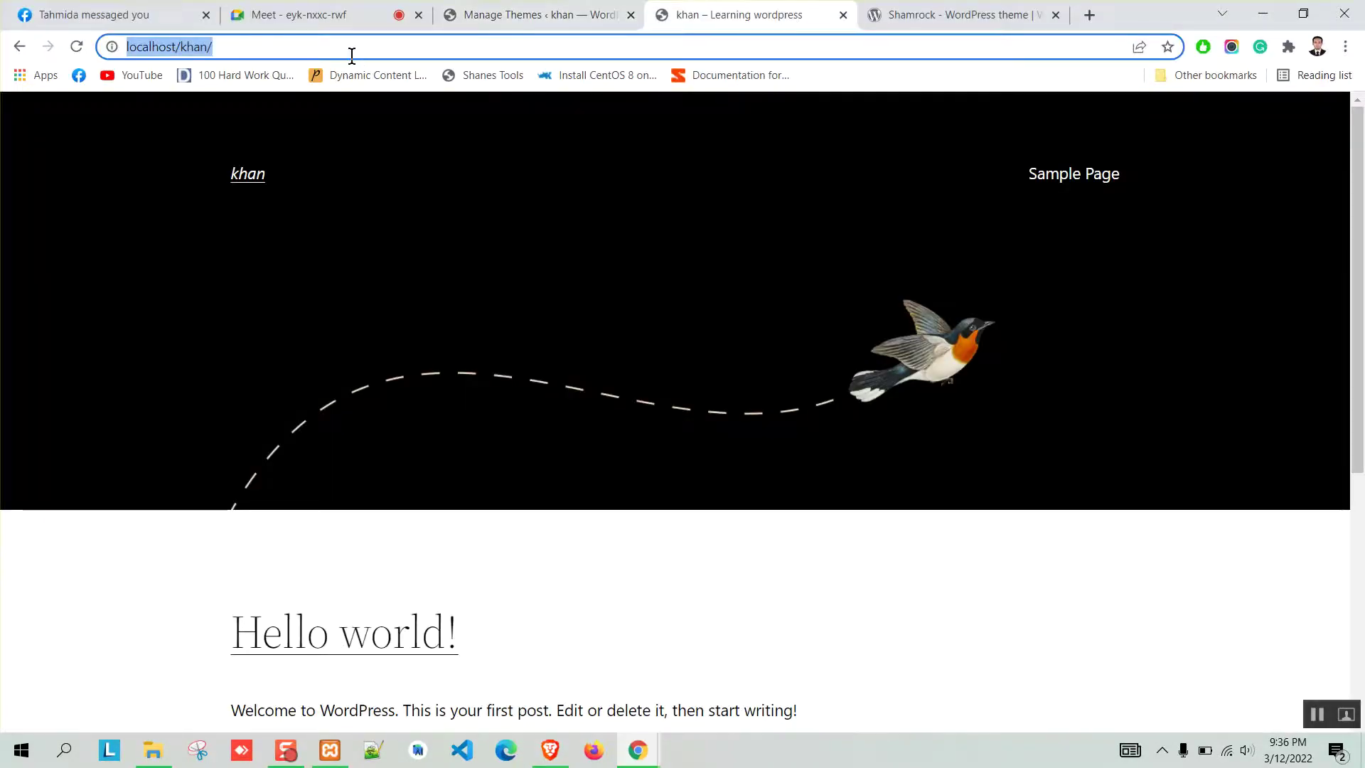
{"action": "left_click", "coordinate": [843, 15]}
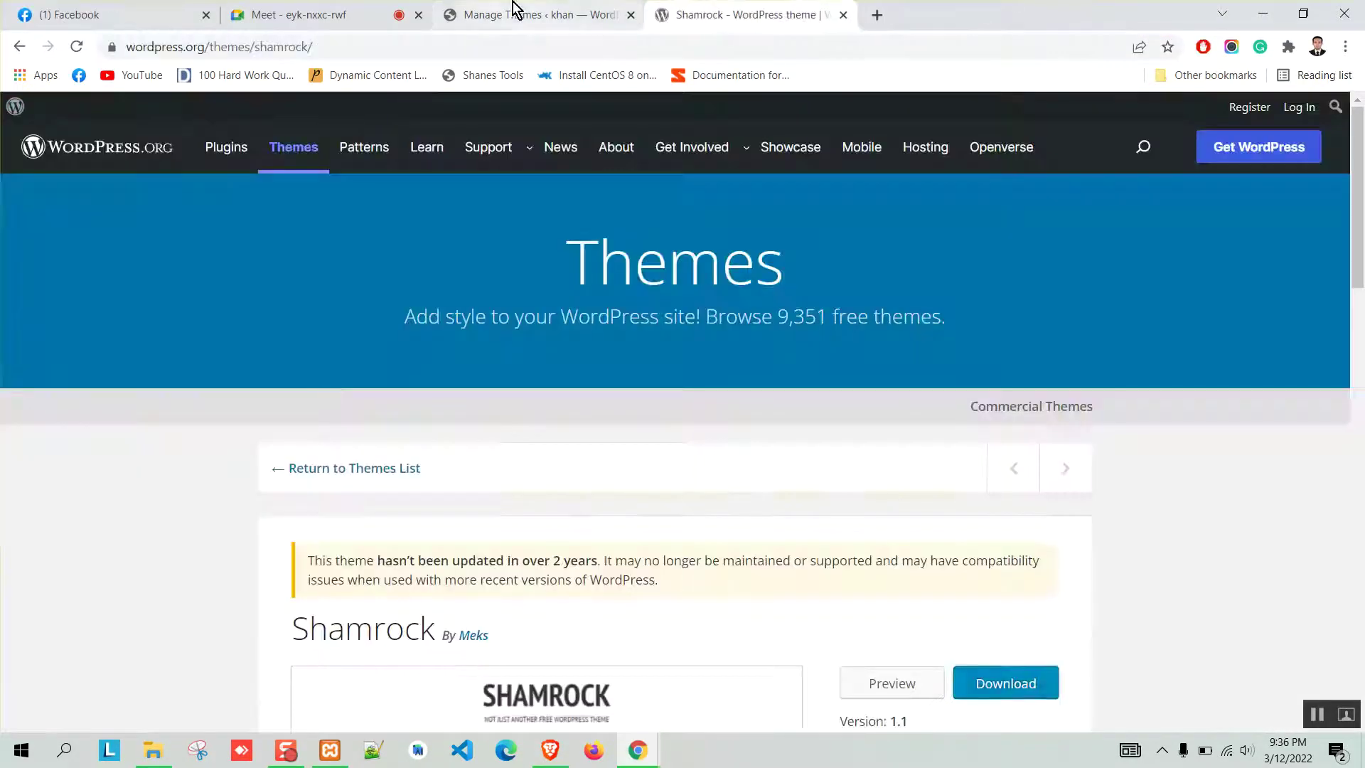
{"action": "left_click", "coordinate": [518, 14]}
Load the site address in a new Brave tab to view the Shamrock design, then return to Themes.
{"action": "left_click", "coordinate": [554, 748]}
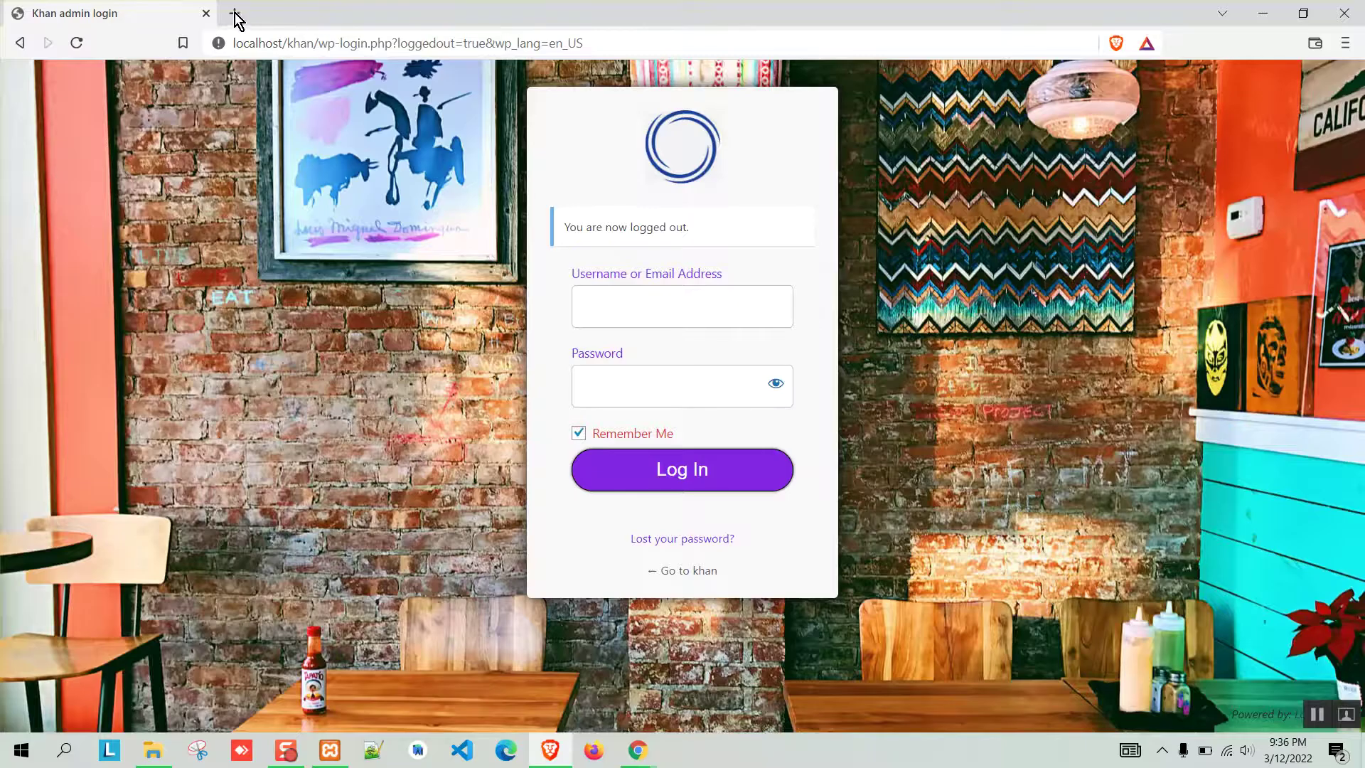
{"action": "left_click", "coordinate": [234, 13]}
{"action": "key", "text": "ctrl+v"}
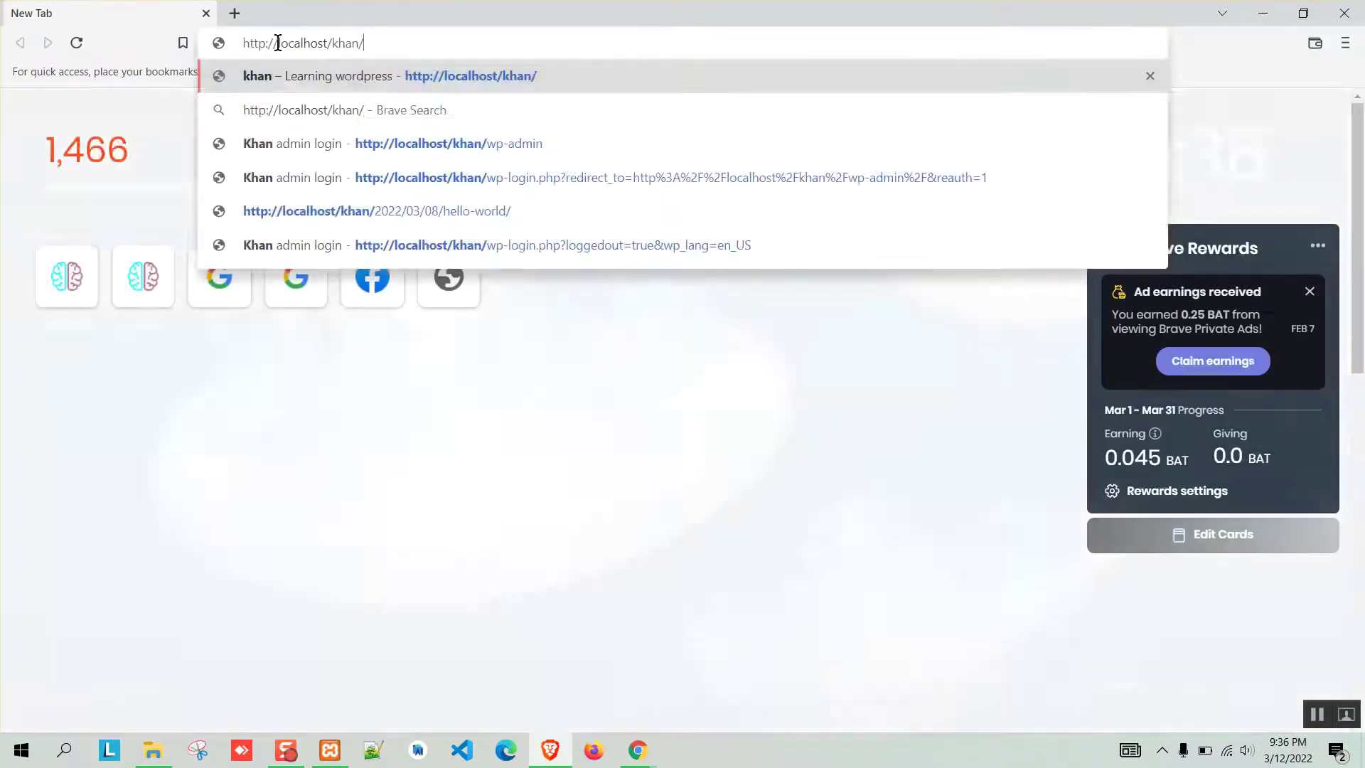
{"action": "key", "text": "Return"}
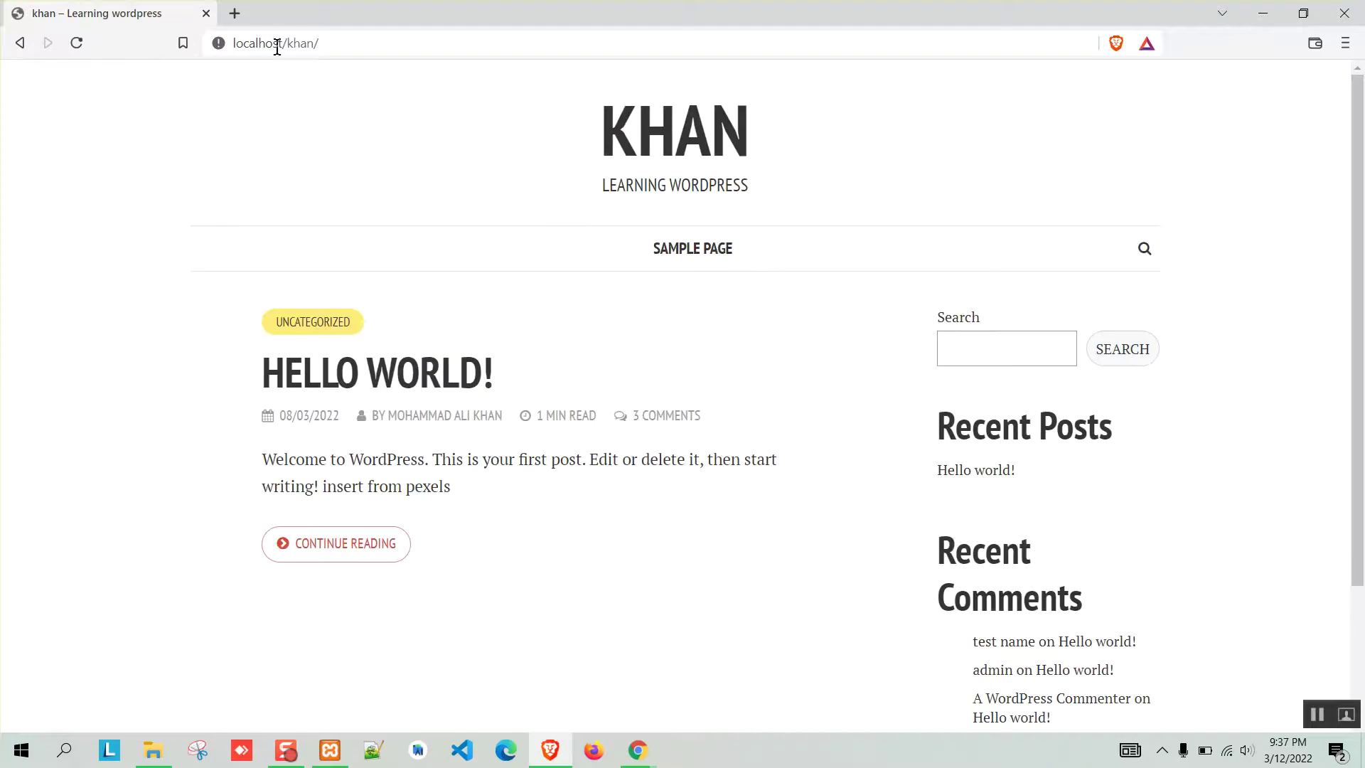
{"action": "scroll", "coordinate": [138, 430], "scroll_direction": "down", "scroll_amount": 3}
{"action": "scroll", "coordinate": [690, 434], "scroll_direction": "up", "scroll_amount": 3}
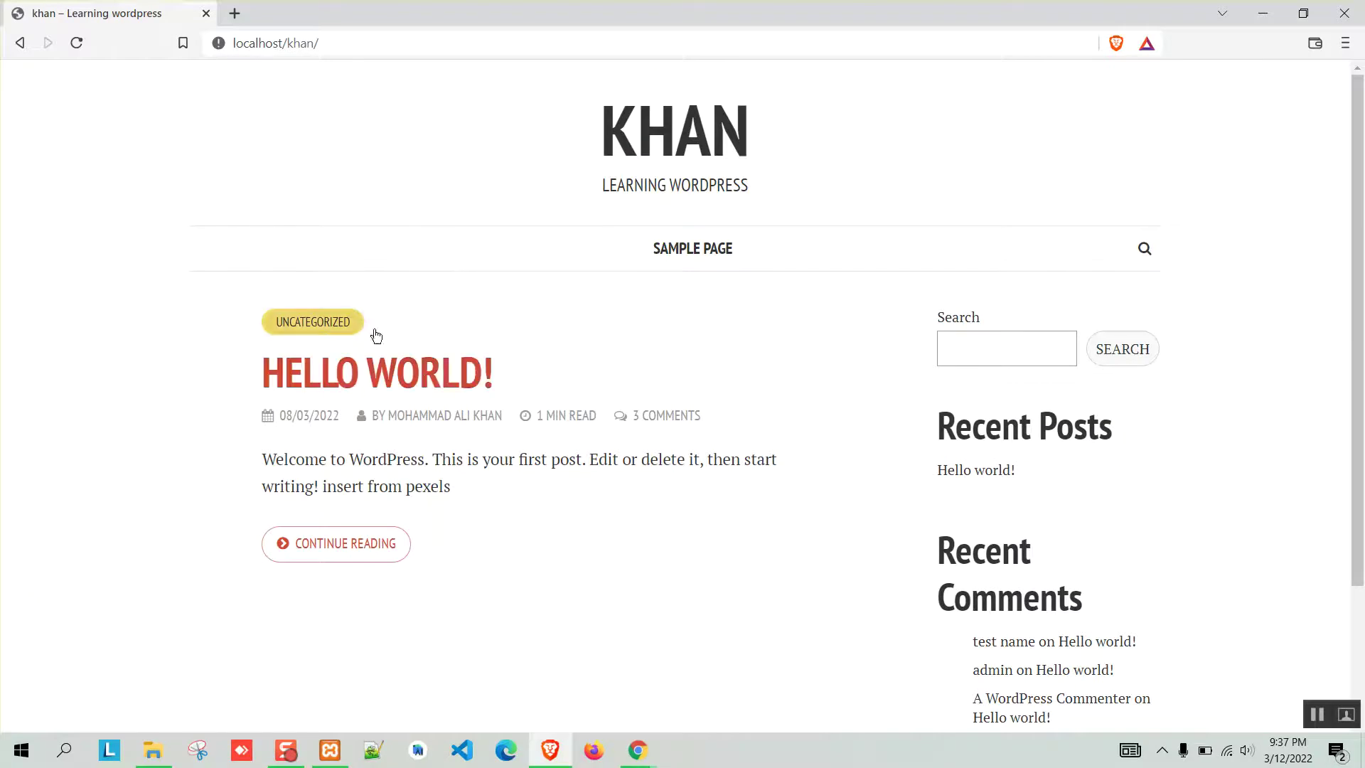
{"action": "left_click", "coordinate": [1261, 10]}
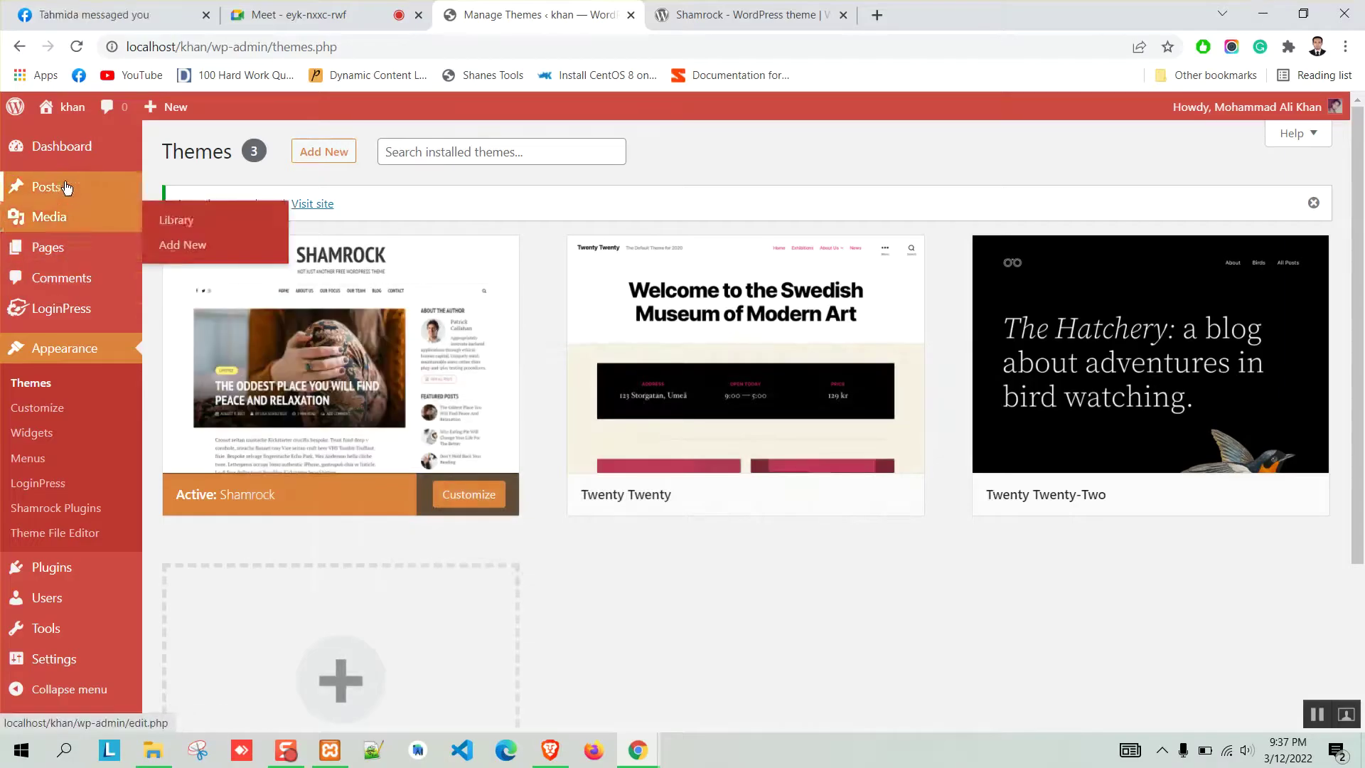
Trash the Hello world! post and reload the live site to confirm it is gone.
{"action": "left_click", "coordinate": [169, 192]}
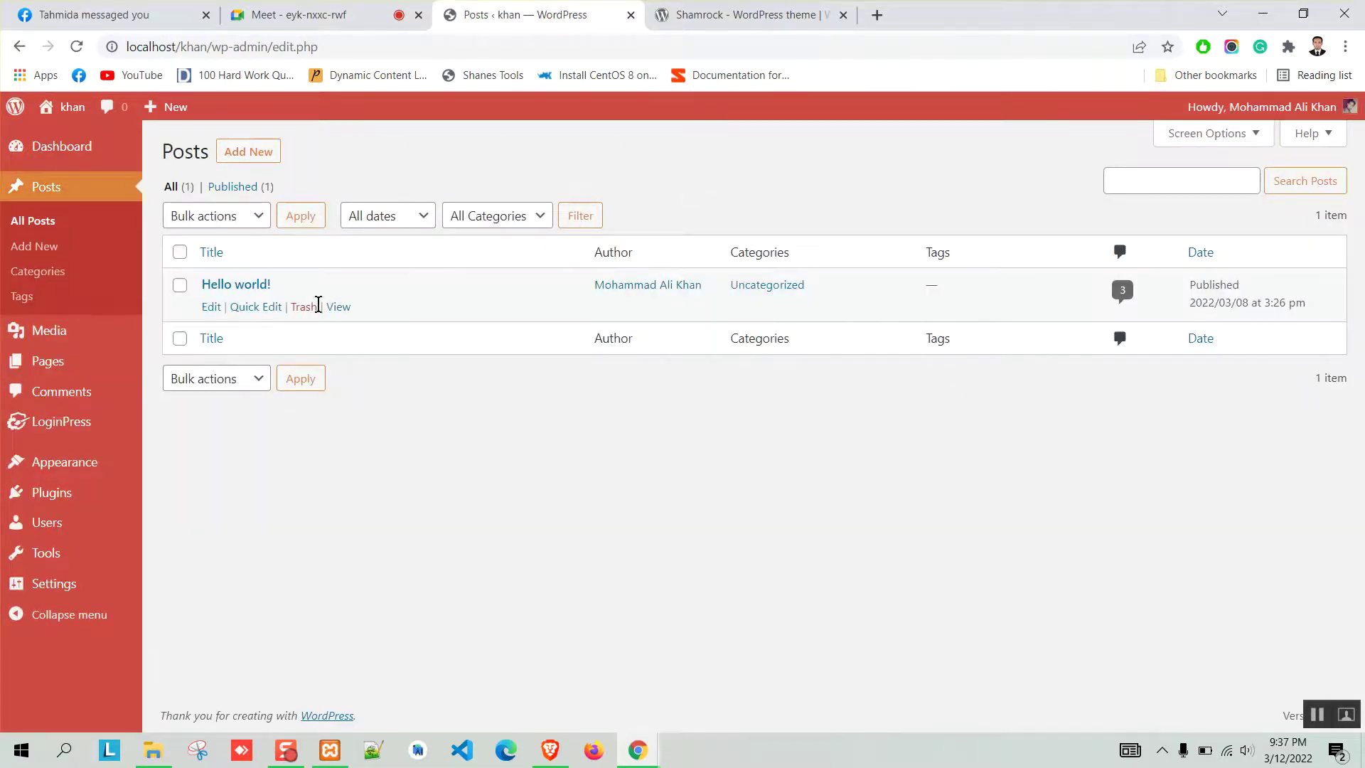
{"action": "left_click", "coordinate": [305, 307]}
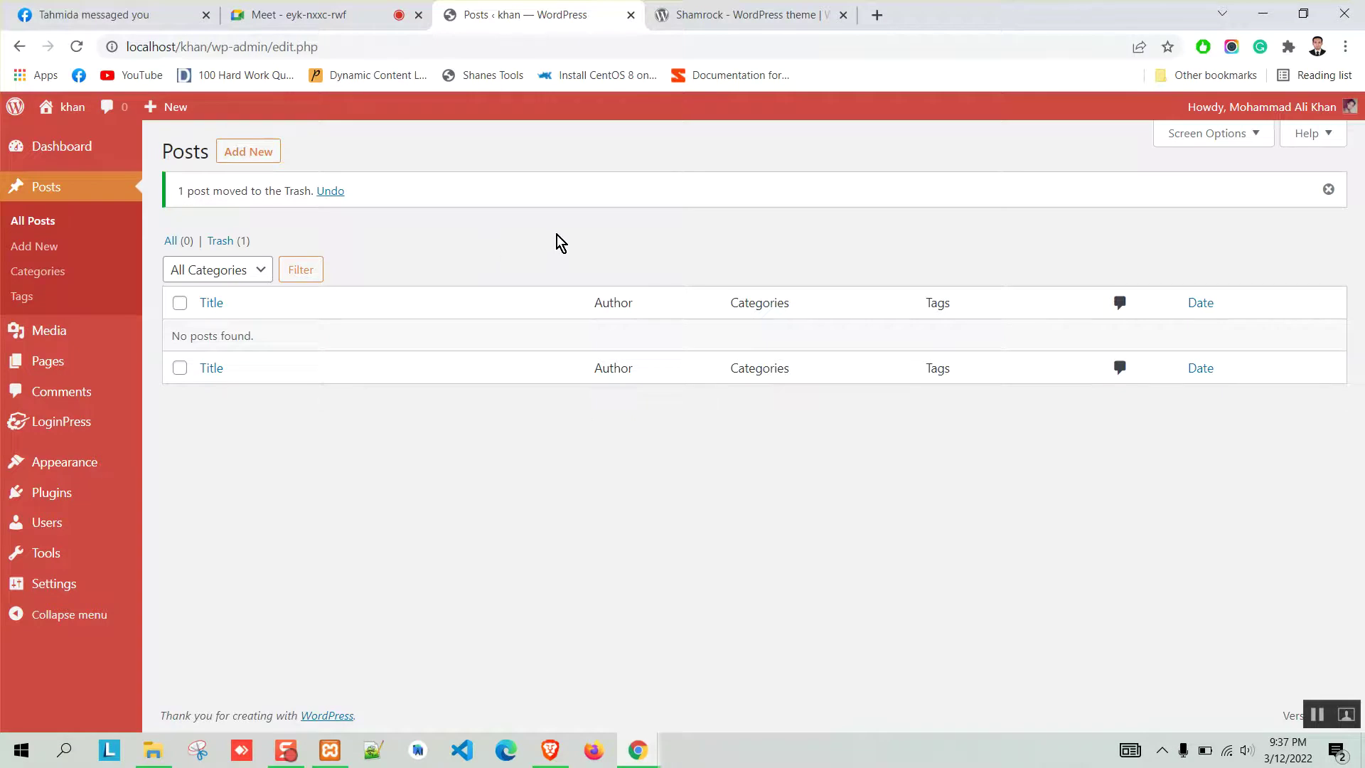
{"action": "left_click", "coordinate": [556, 742]}
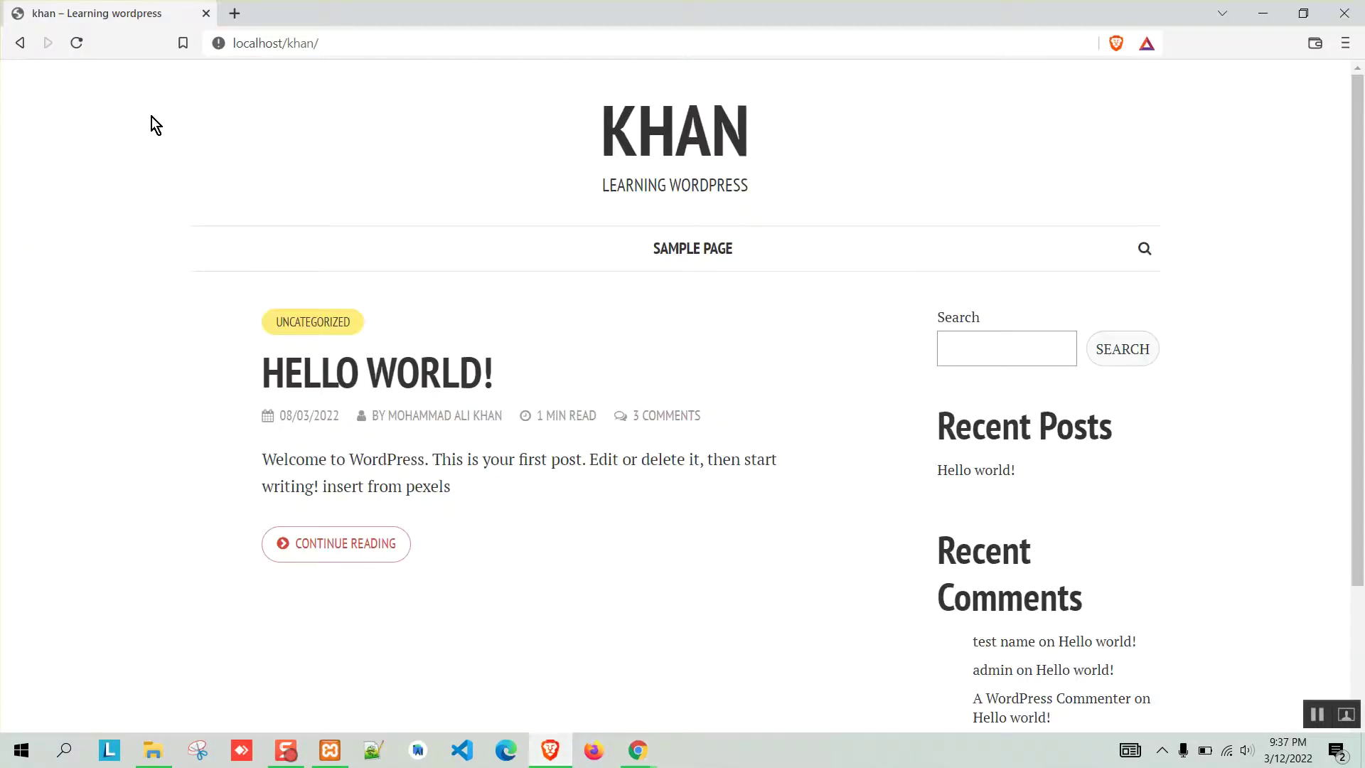
{"action": "left_click", "coordinate": [72, 52]}
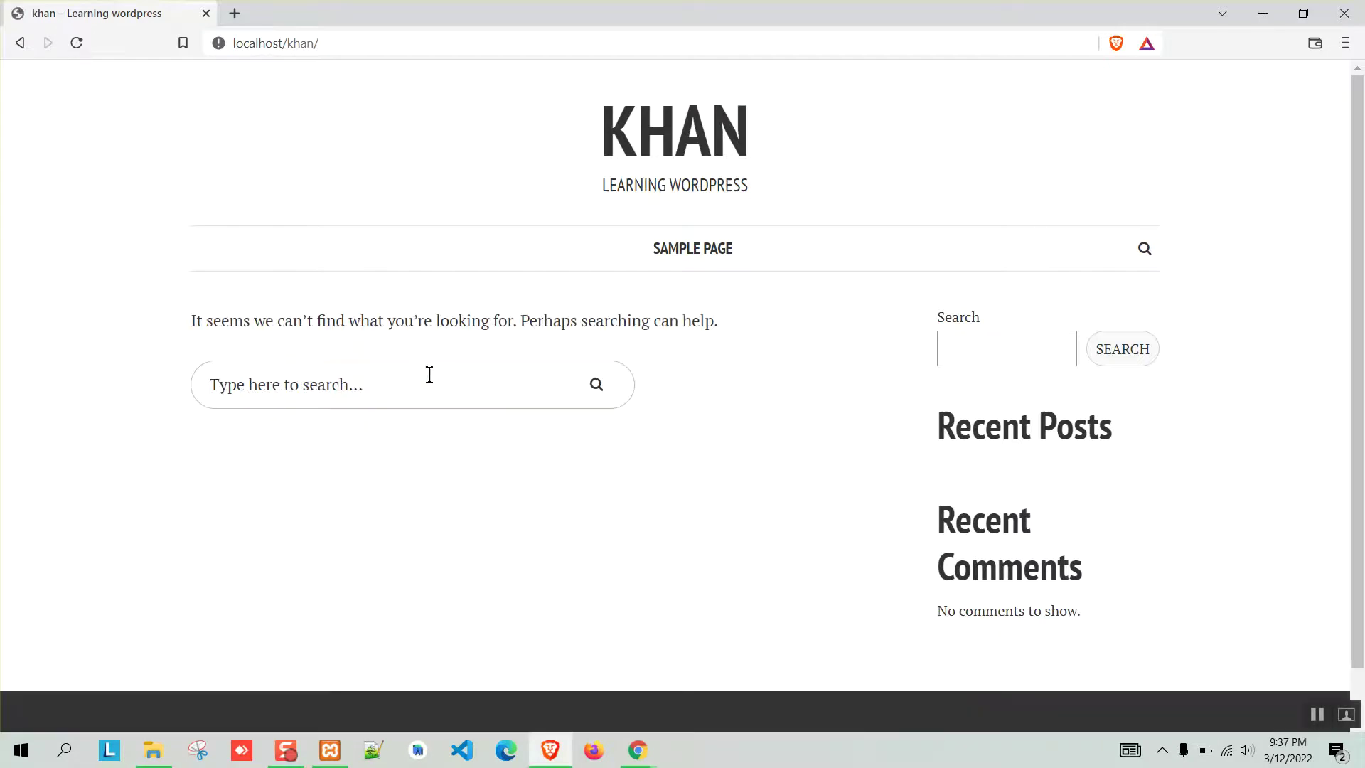
{"action": "left_click", "coordinate": [1262, 13]}
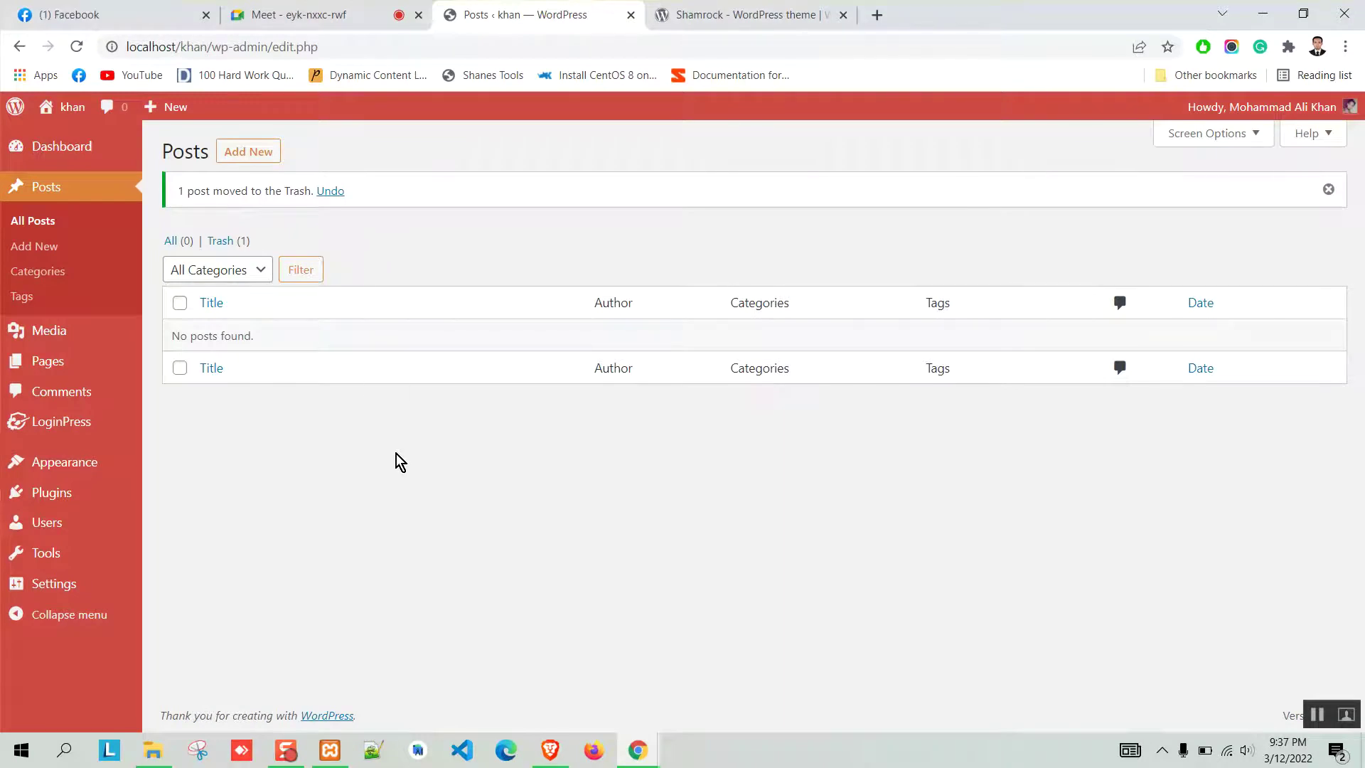
{"action": "mouse_move", "coordinate": [67, 463]}
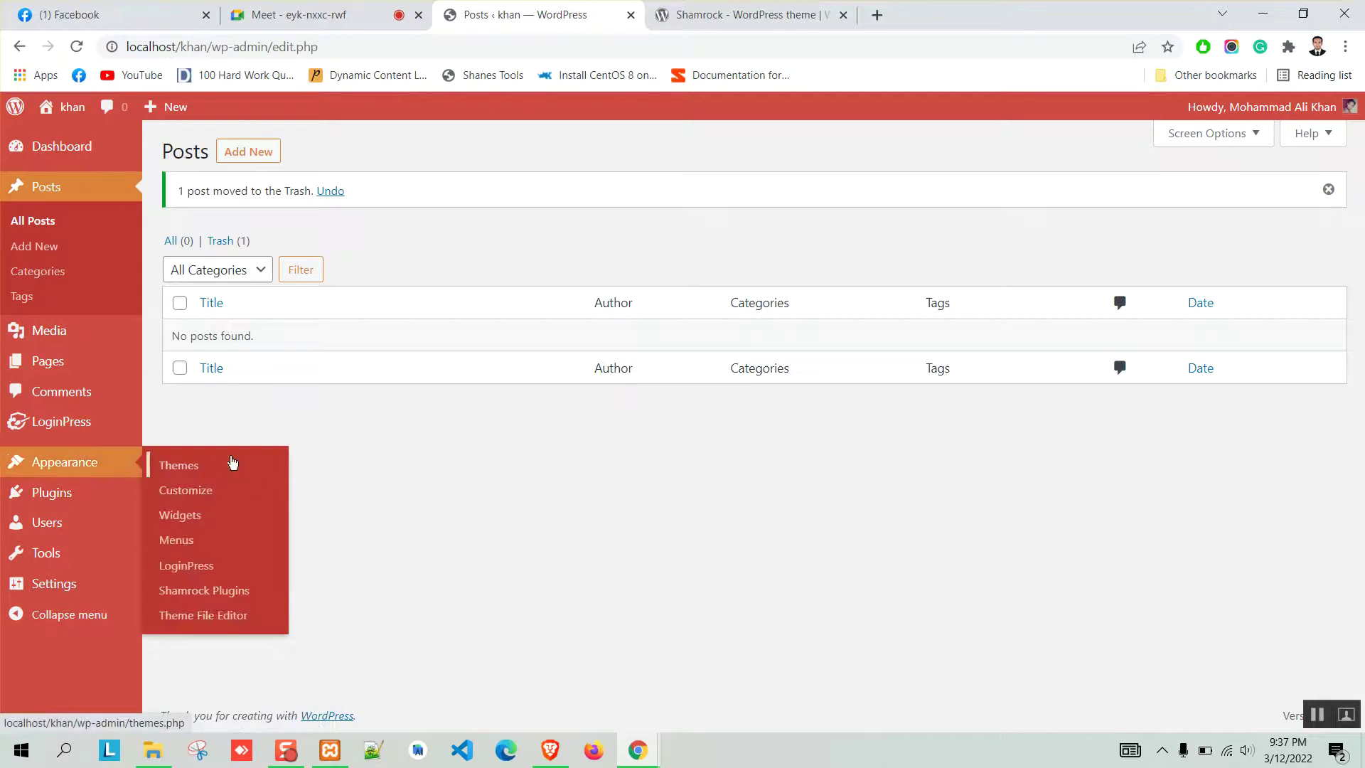
On Shamrock's recommended plugins page, select all plugins and pick Install as the bulk action.
{"action": "left_click", "coordinate": [213, 597]}
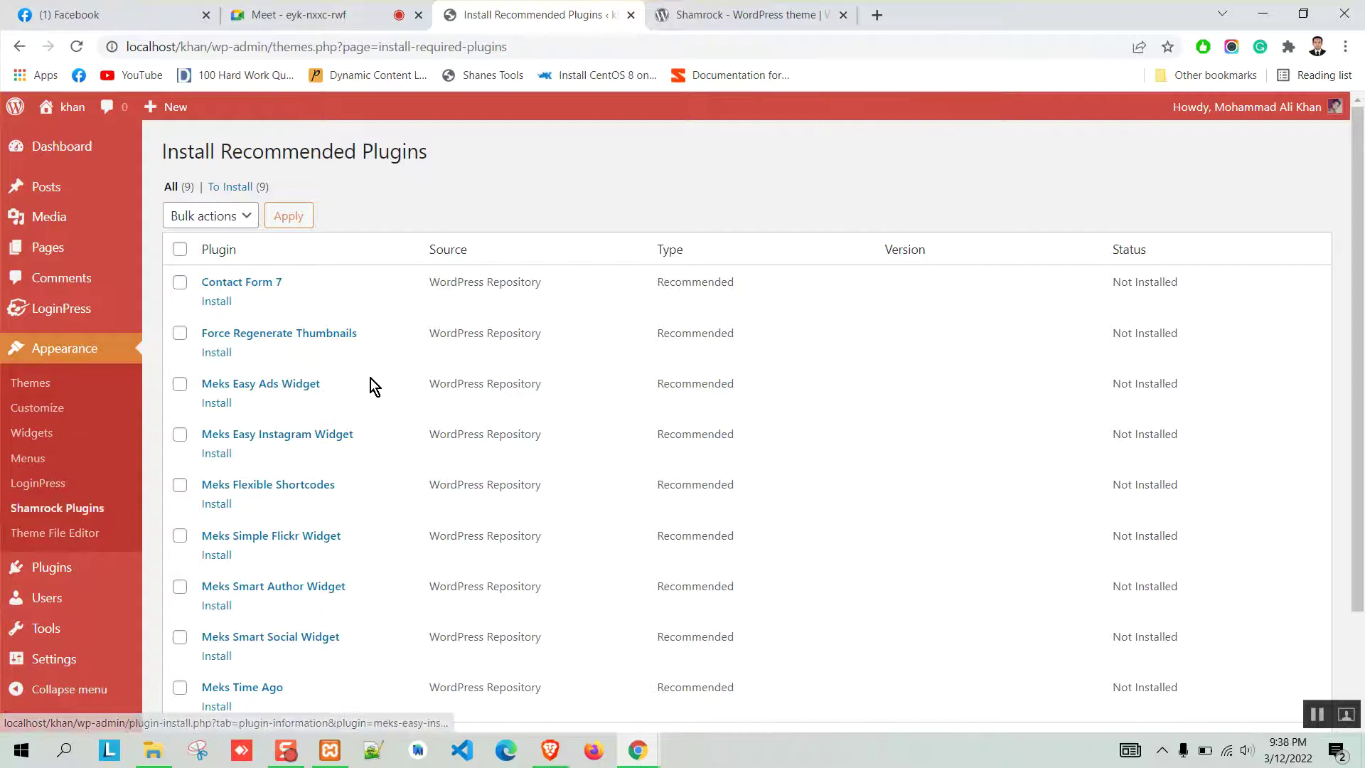
{"action": "scroll", "coordinate": [370, 377], "scroll_direction": "down", "scroll_amount": 3}
{"action": "scroll", "coordinate": [309, 540], "scroll_direction": "up", "scroll_amount": 2}
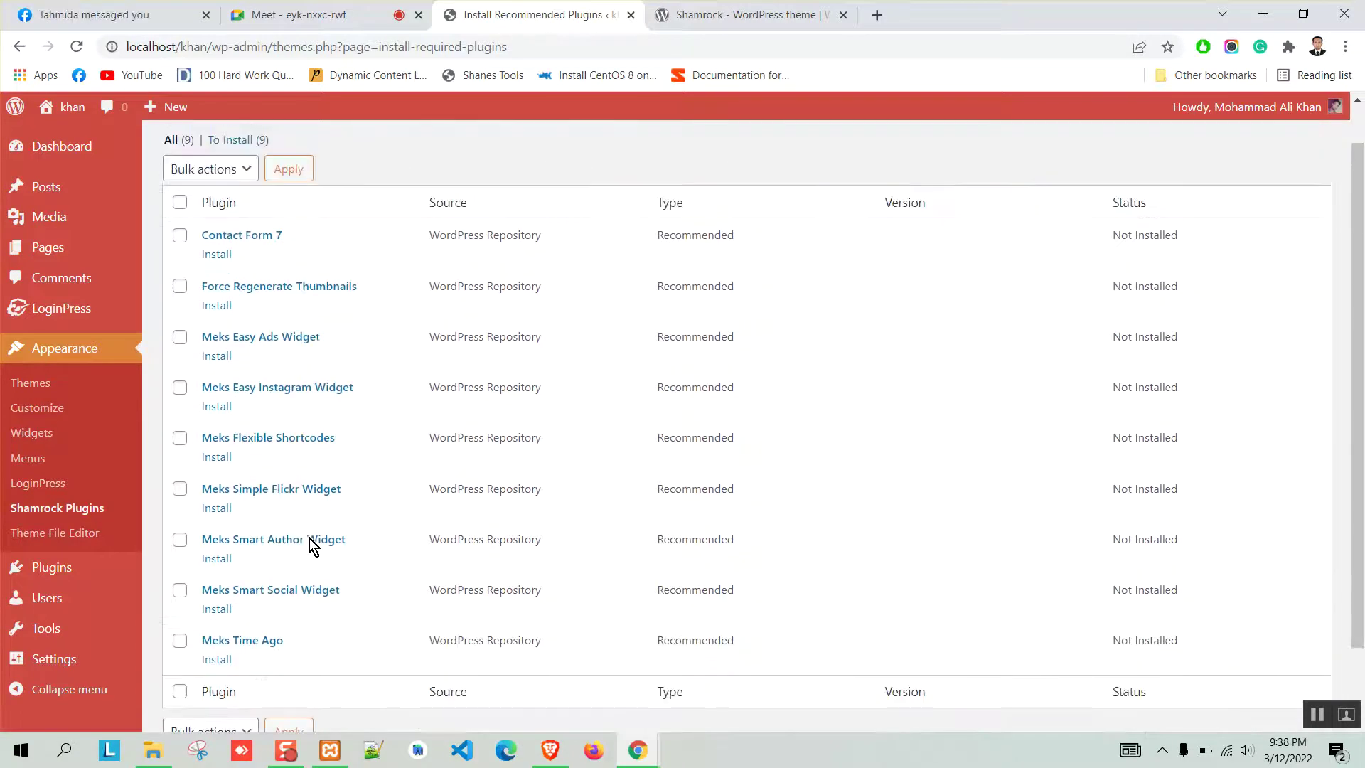
{"action": "scroll", "coordinate": [283, 423], "scroll_direction": "up", "scroll_amount": 1}
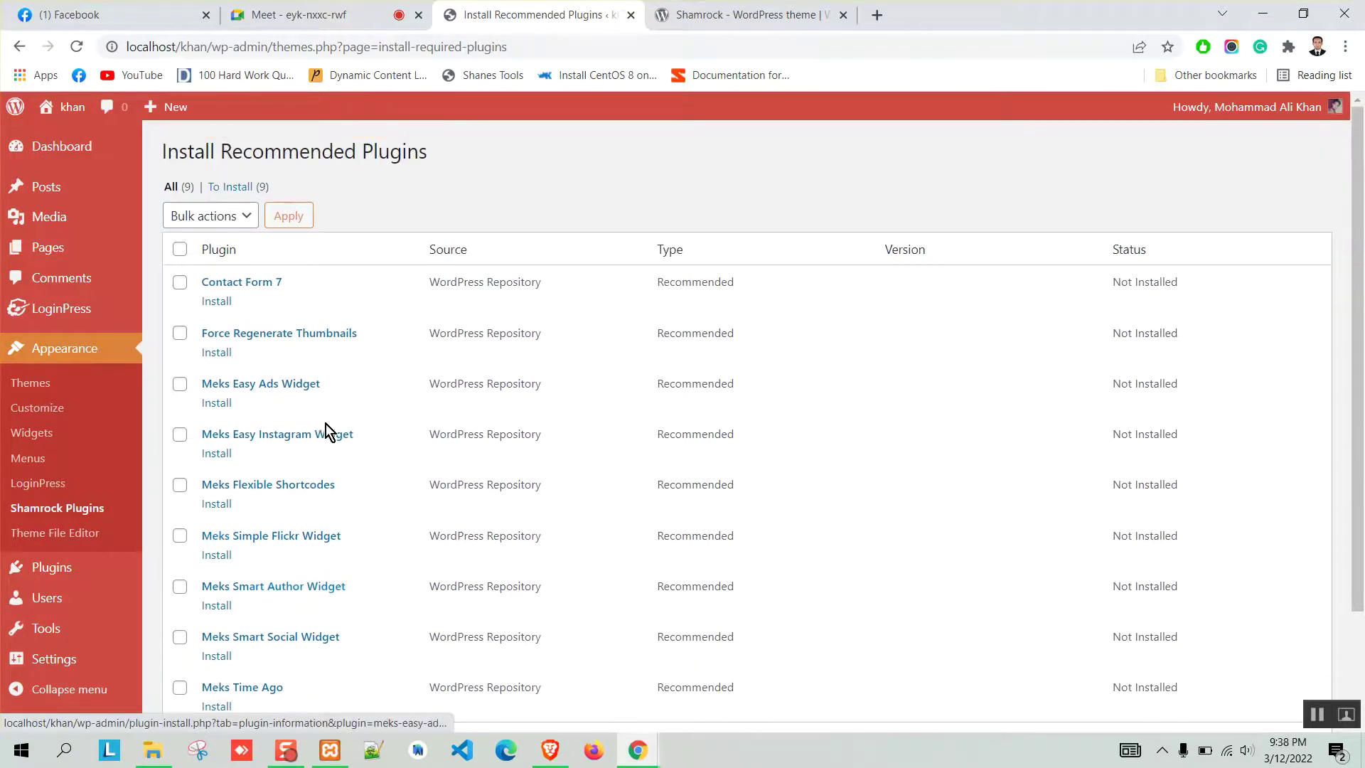
{"action": "scroll", "coordinate": [328, 423], "scroll_direction": "down", "scroll_amount": 2}
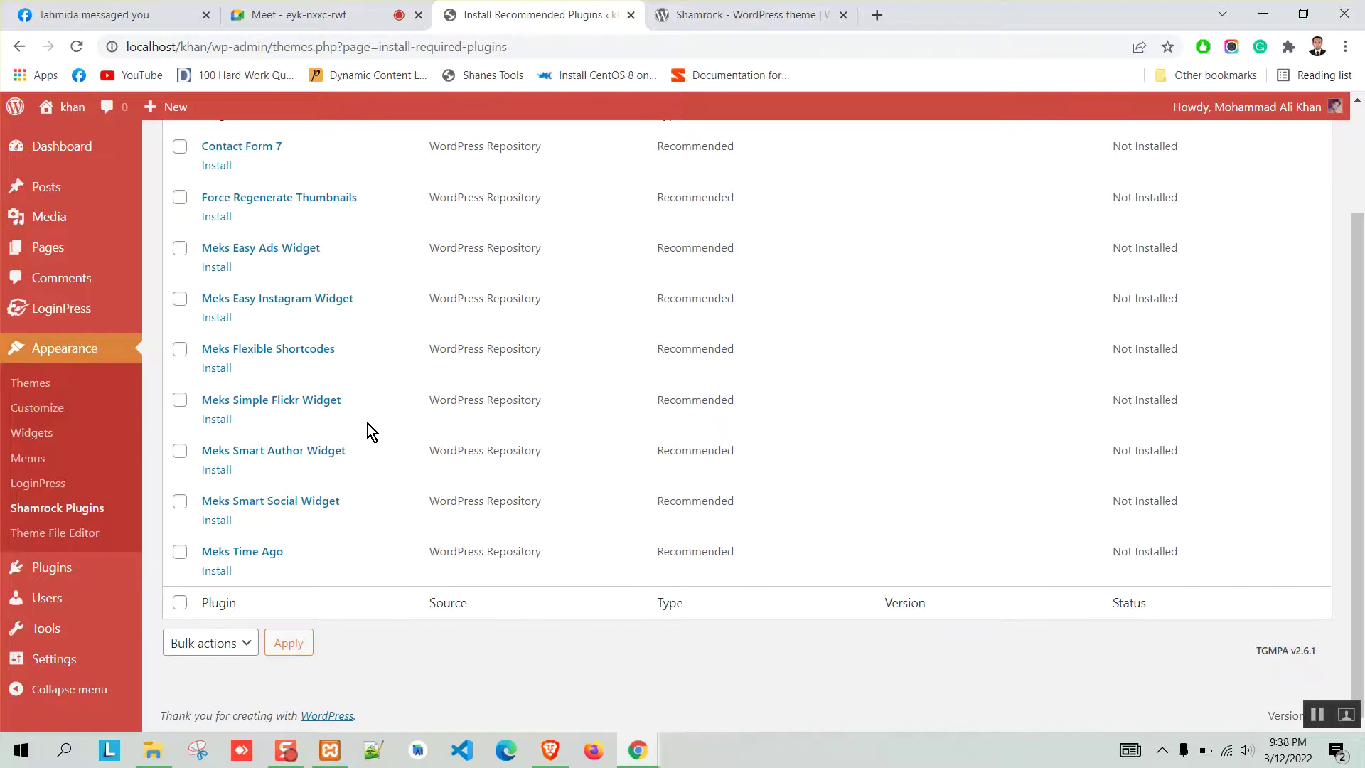
{"action": "scroll", "coordinate": [369, 424], "scroll_direction": "up", "scroll_amount": 2}
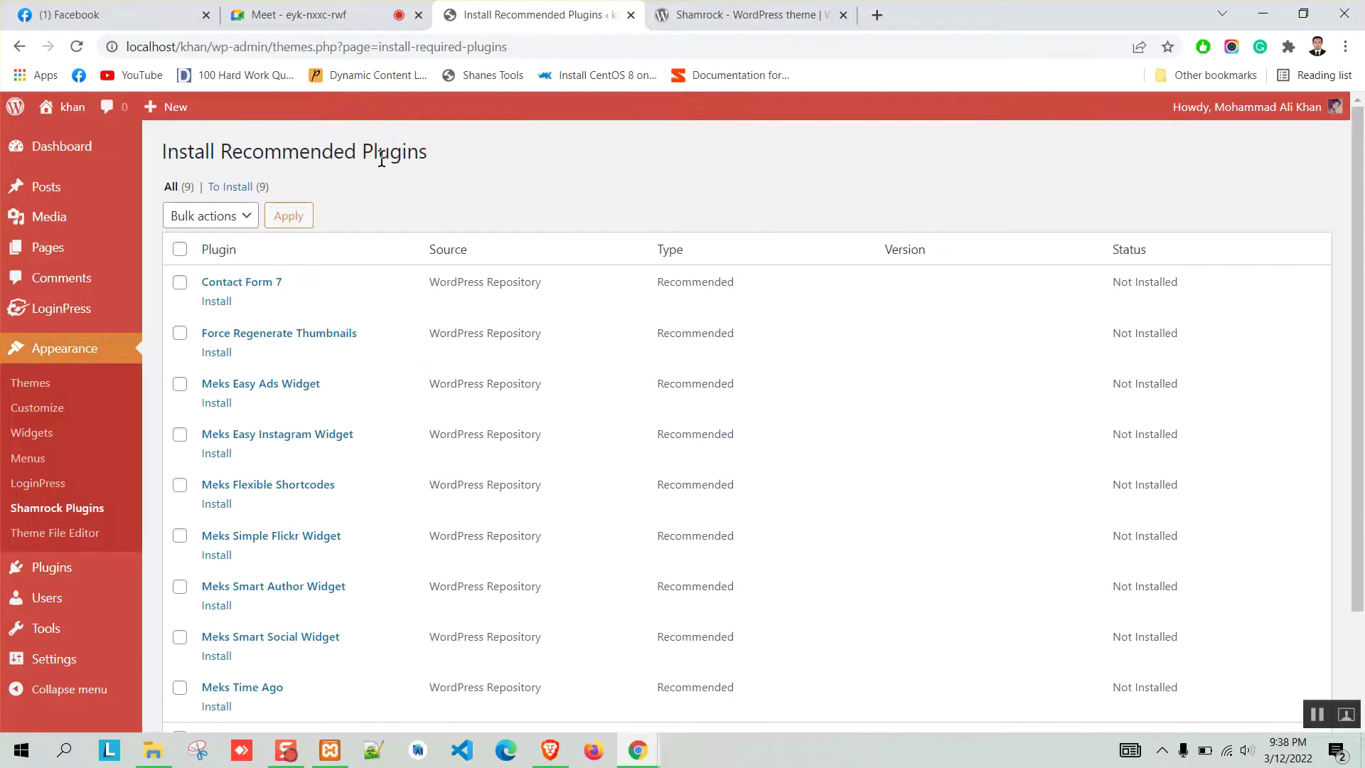
{"action": "left_click", "coordinate": [180, 250]}
{"action": "scroll", "coordinate": [389, 262], "scroll_direction": "down", "scroll_amount": 2}
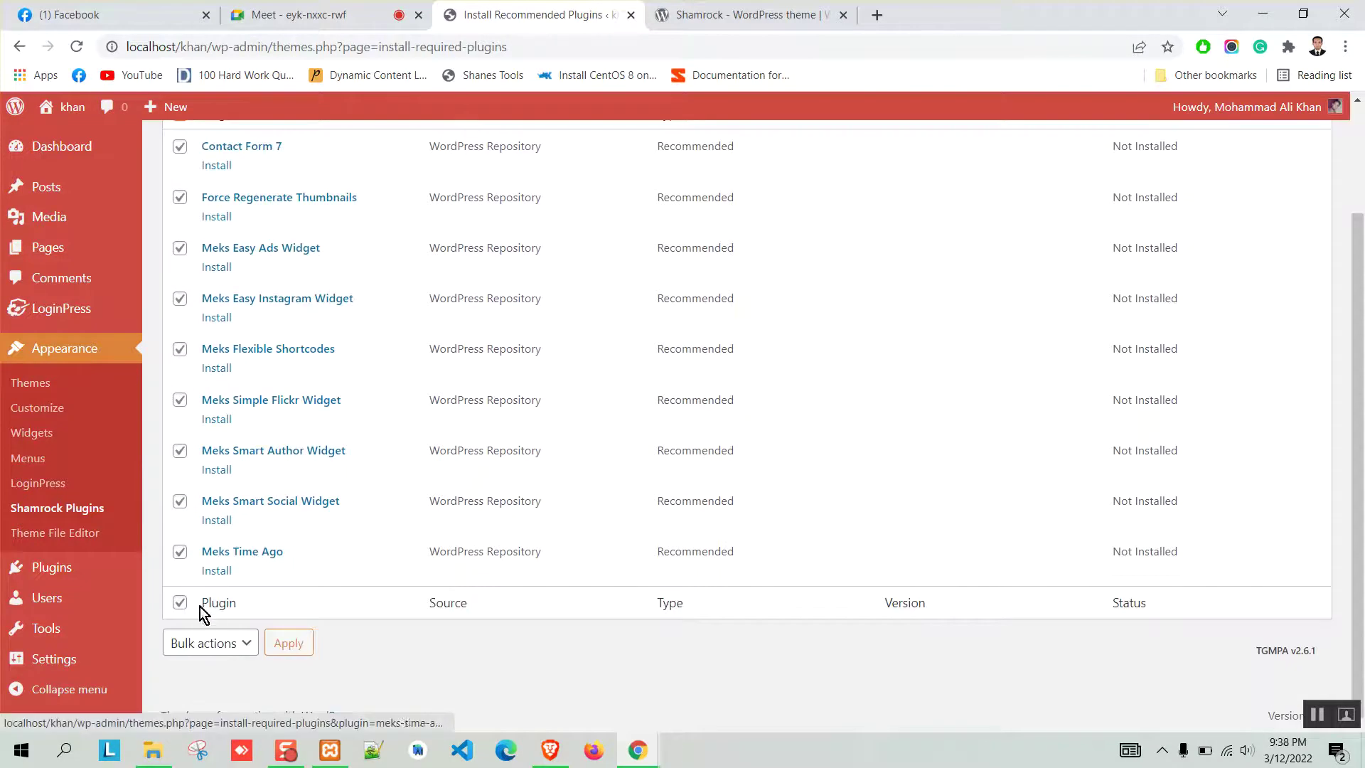
{"action": "scroll", "coordinate": [199, 607], "scroll_direction": "up", "scroll_amount": 2}
{"action": "left_click", "coordinate": [223, 225]}
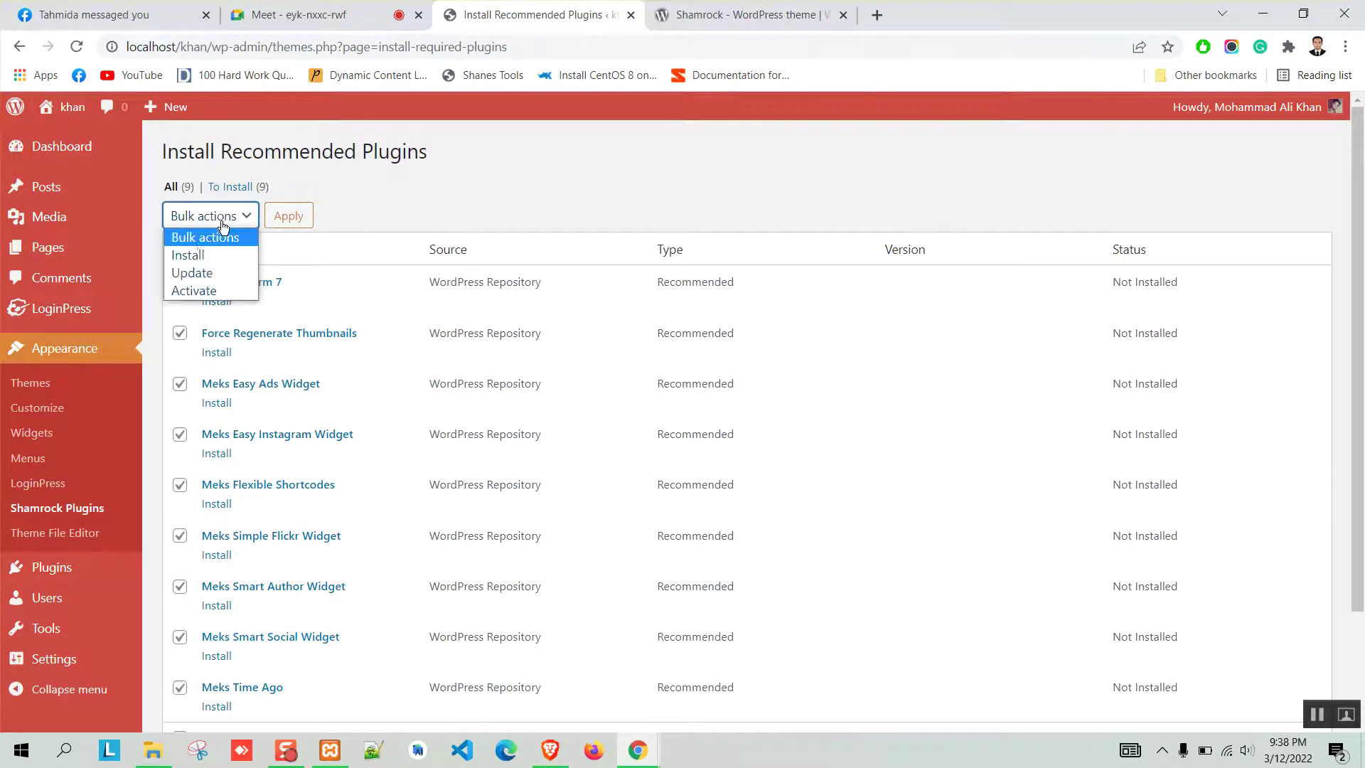
{"action": "left_click", "coordinate": [193, 255]}
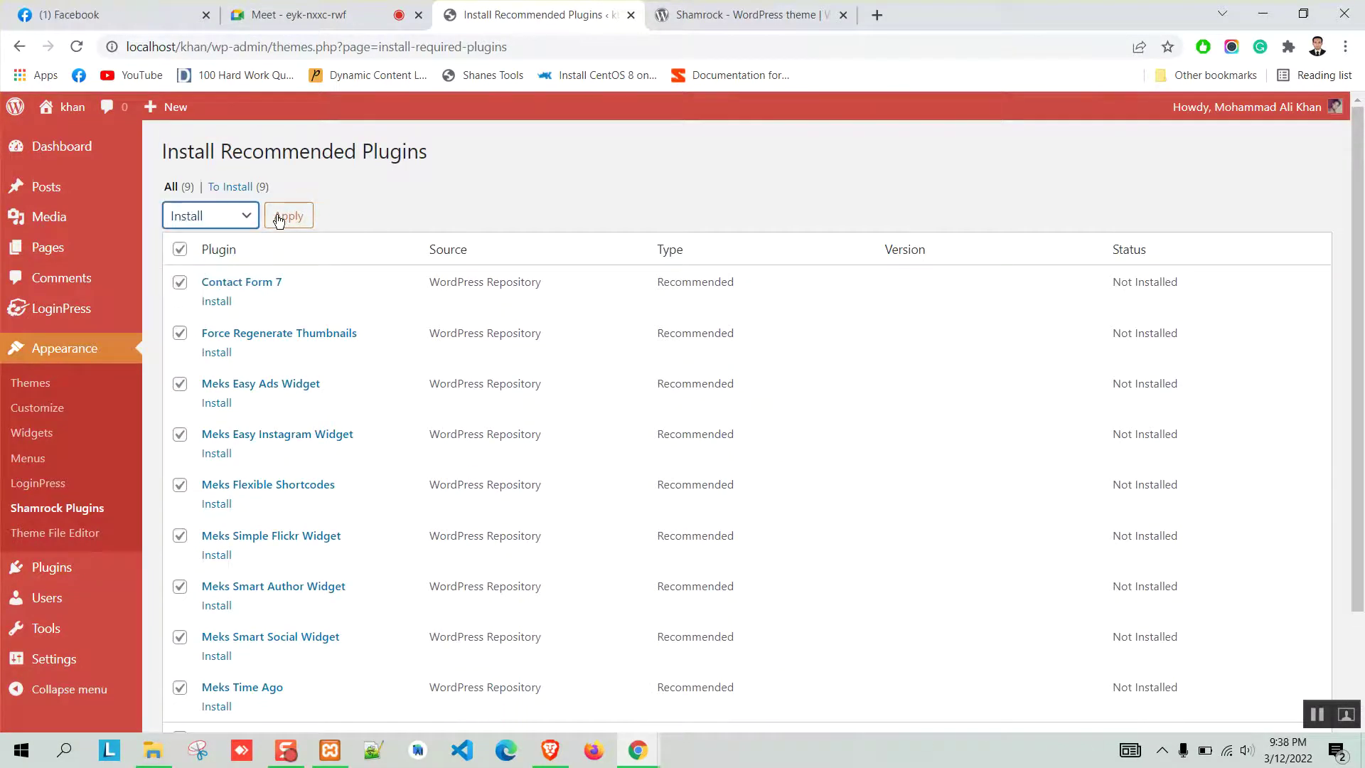
Narrow the selection to Contact Form 7 and Force Regenerate Thumbnails, keeping Install as the bulk action.
{"action": "left_click", "coordinate": [180, 250]}
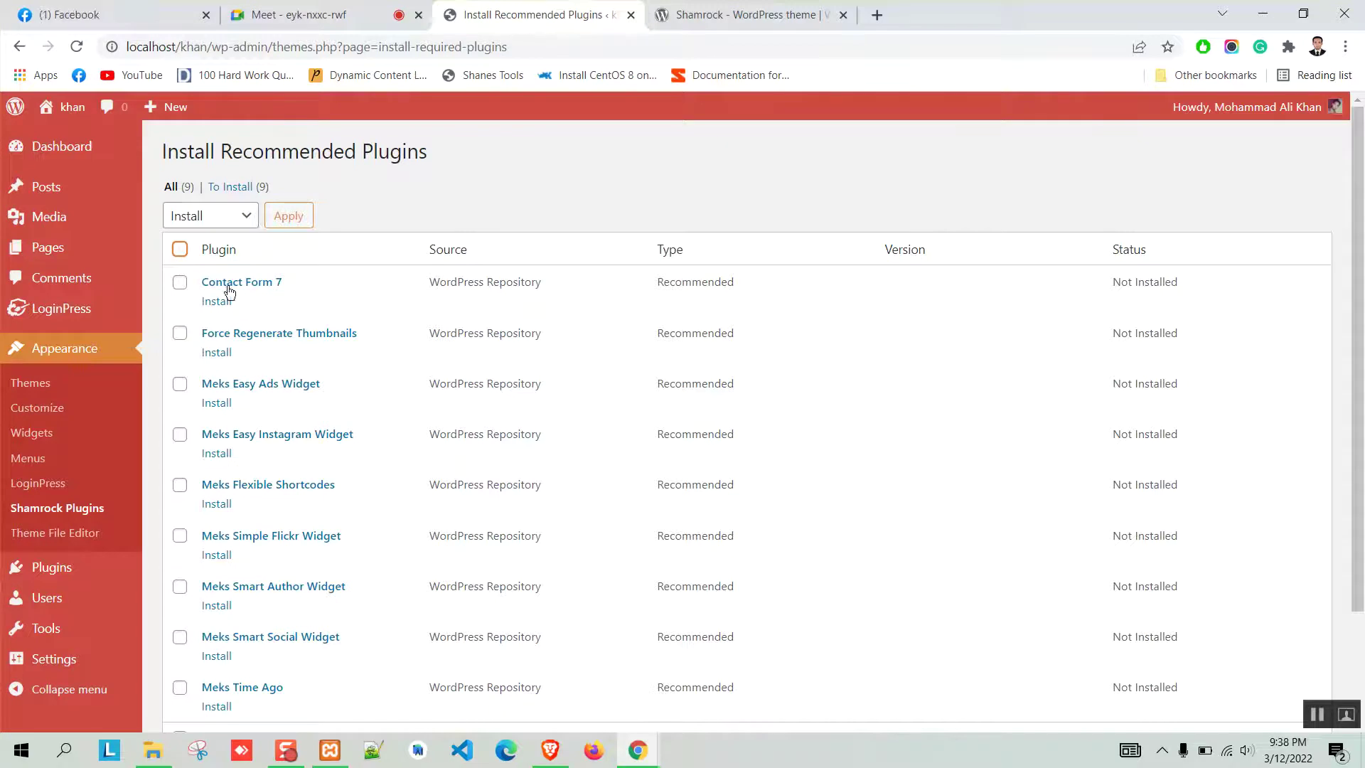
{"action": "left_click", "coordinate": [180, 283]}
{"action": "left_click", "coordinate": [180, 333]}
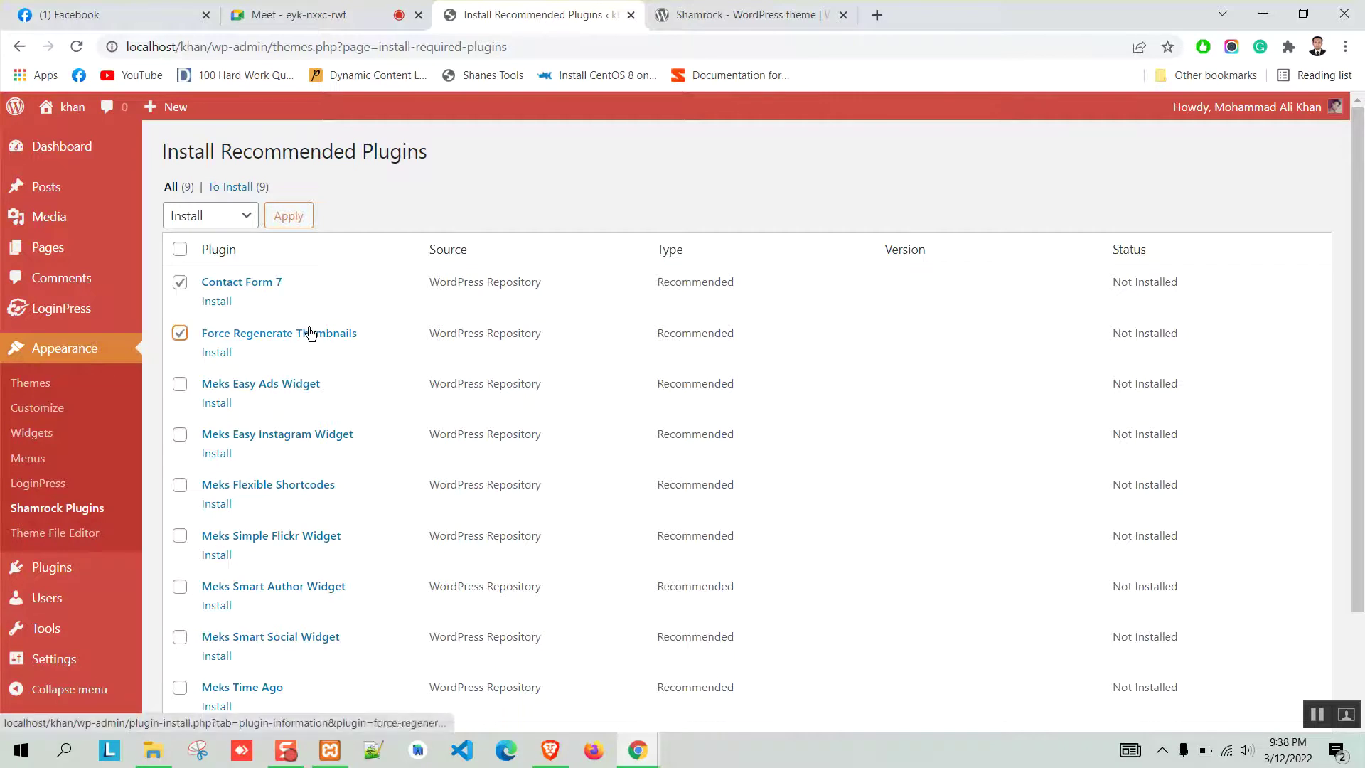
{"action": "left_click", "coordinate": [242, 226]}
{"action": "left_click", "coordinate": [234, 216]}
Bulk-install Contact Form 7 and Force Regenerate Thumbnails, then go back to the recommended plugins list.
{"action": "left_click", "coordinate": [288, 215]}
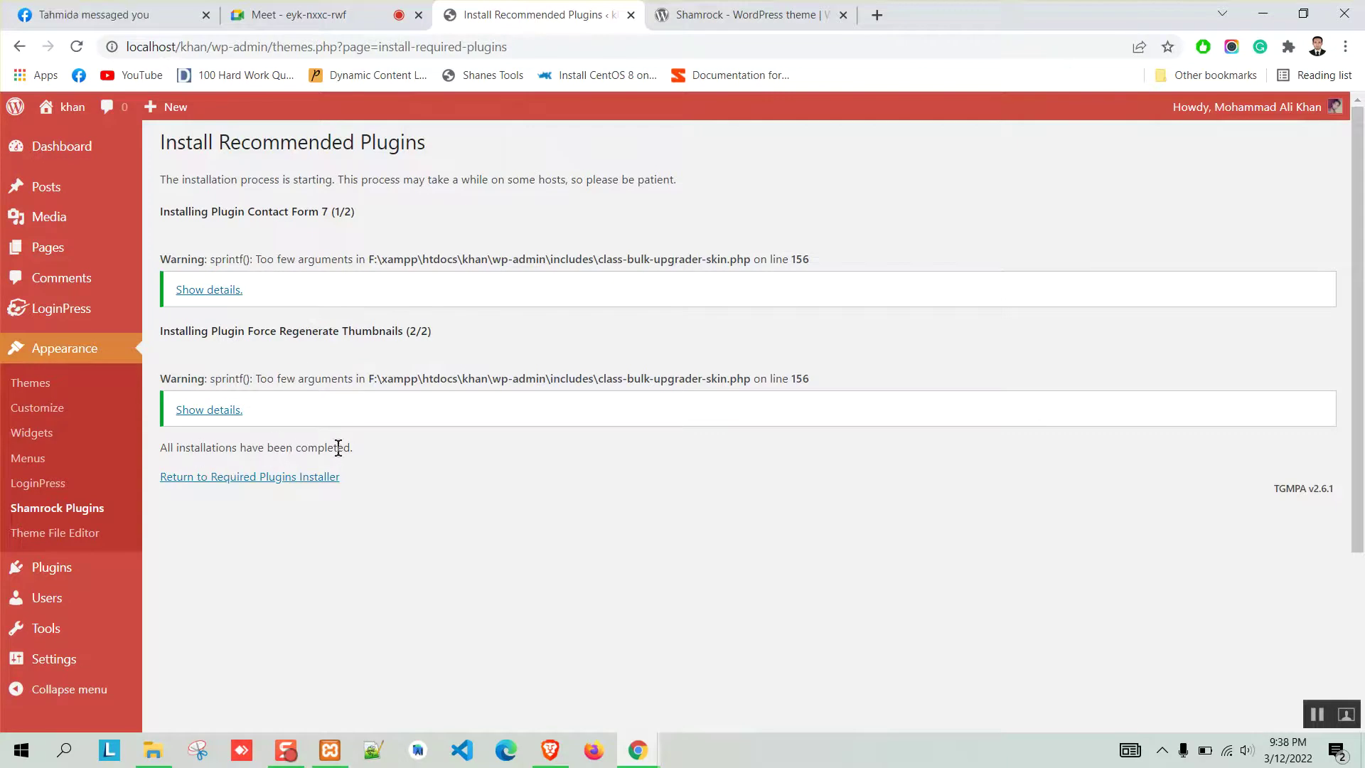
{"action": "left_click_drag", "start_coordinate": [813, 257], "coordinate": [158, 262]}
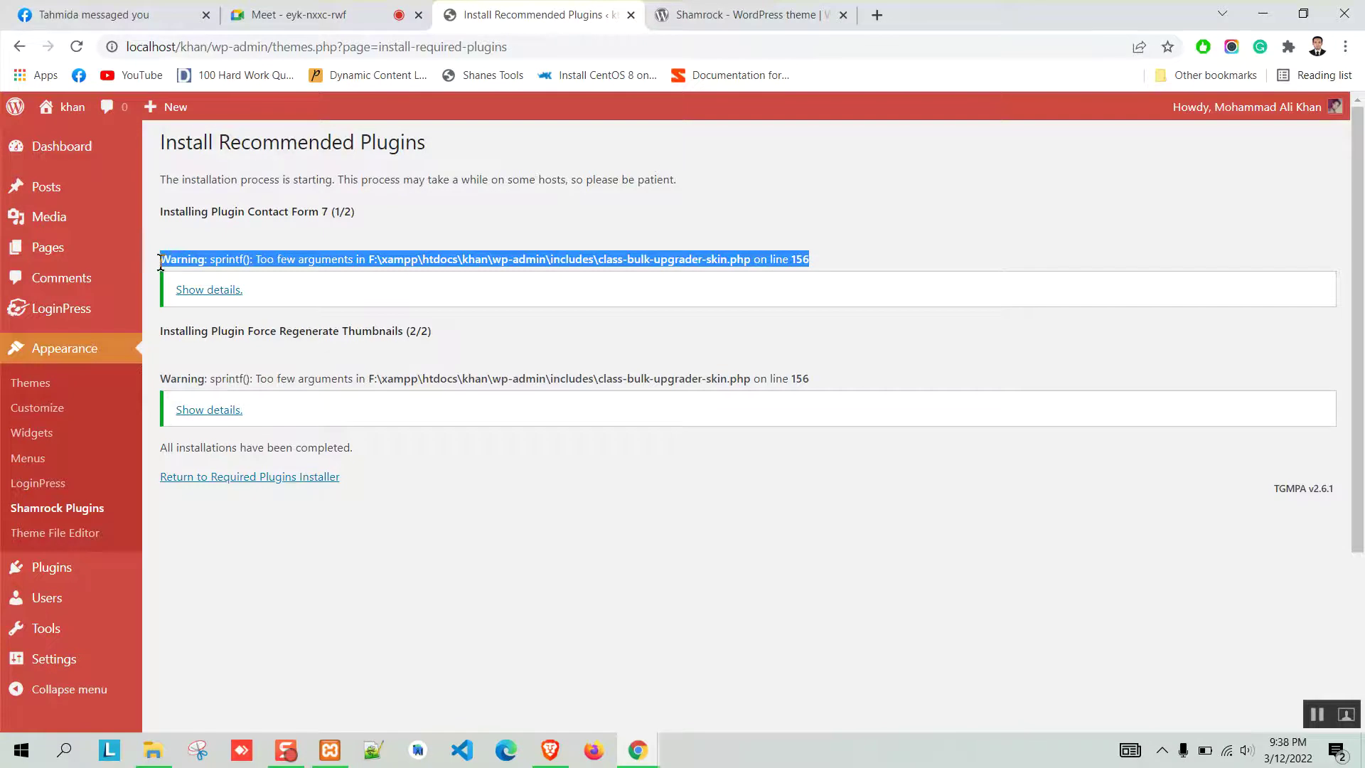
{"action": "left_click", "coordinate": [488, 239]}
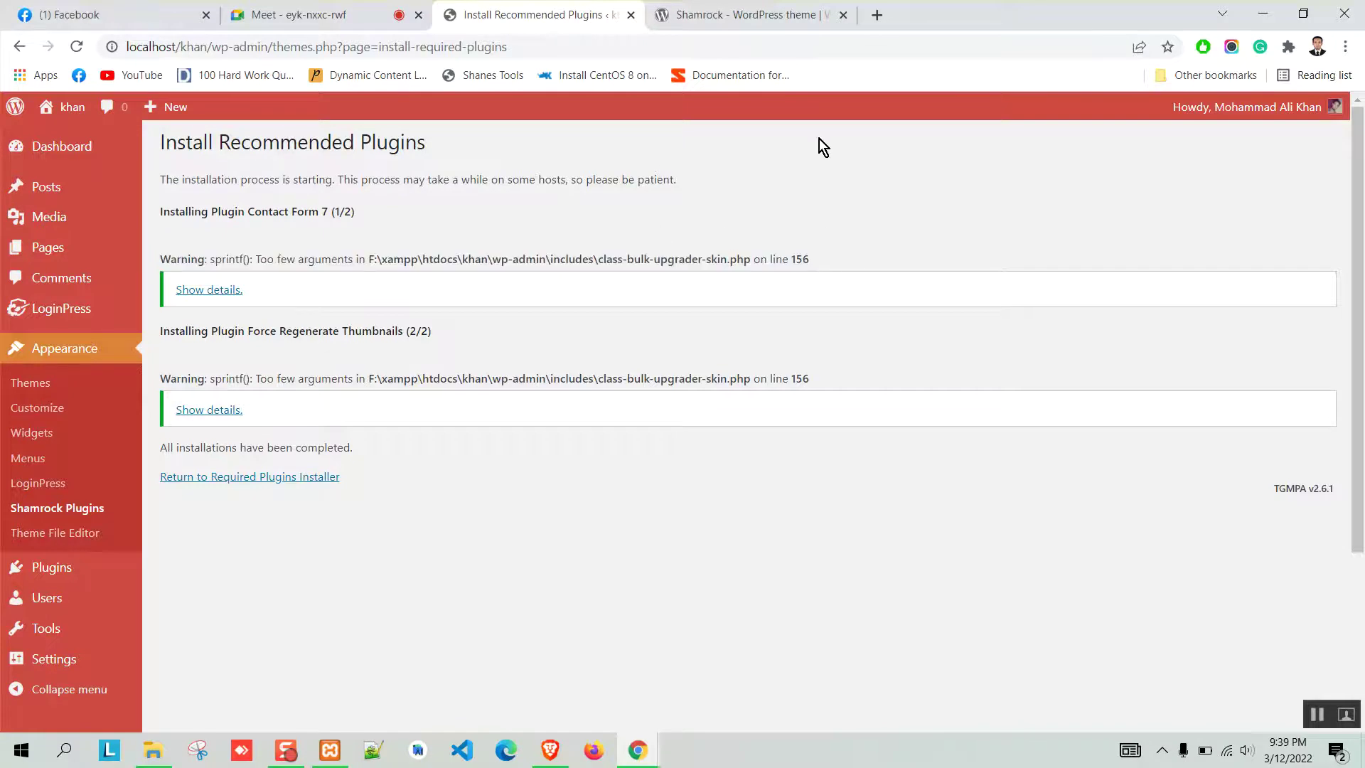
{"action": "left_click", "coordinate": [728, 15]}
{"action": "scroll", "coordinate": [580, 459], "scroll_direction": "down", "scroll_amount": 1}
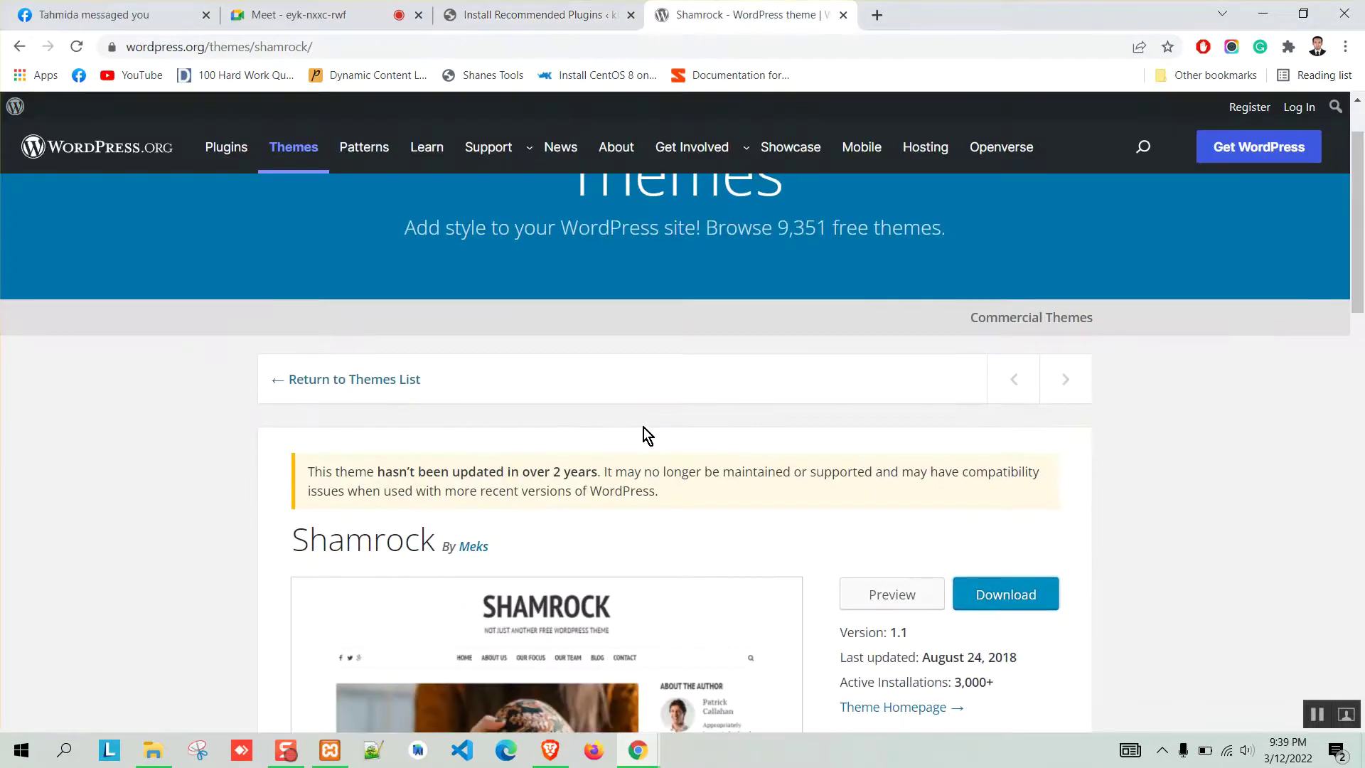
{"action": "left_click", "coordinate": [480, 13]}
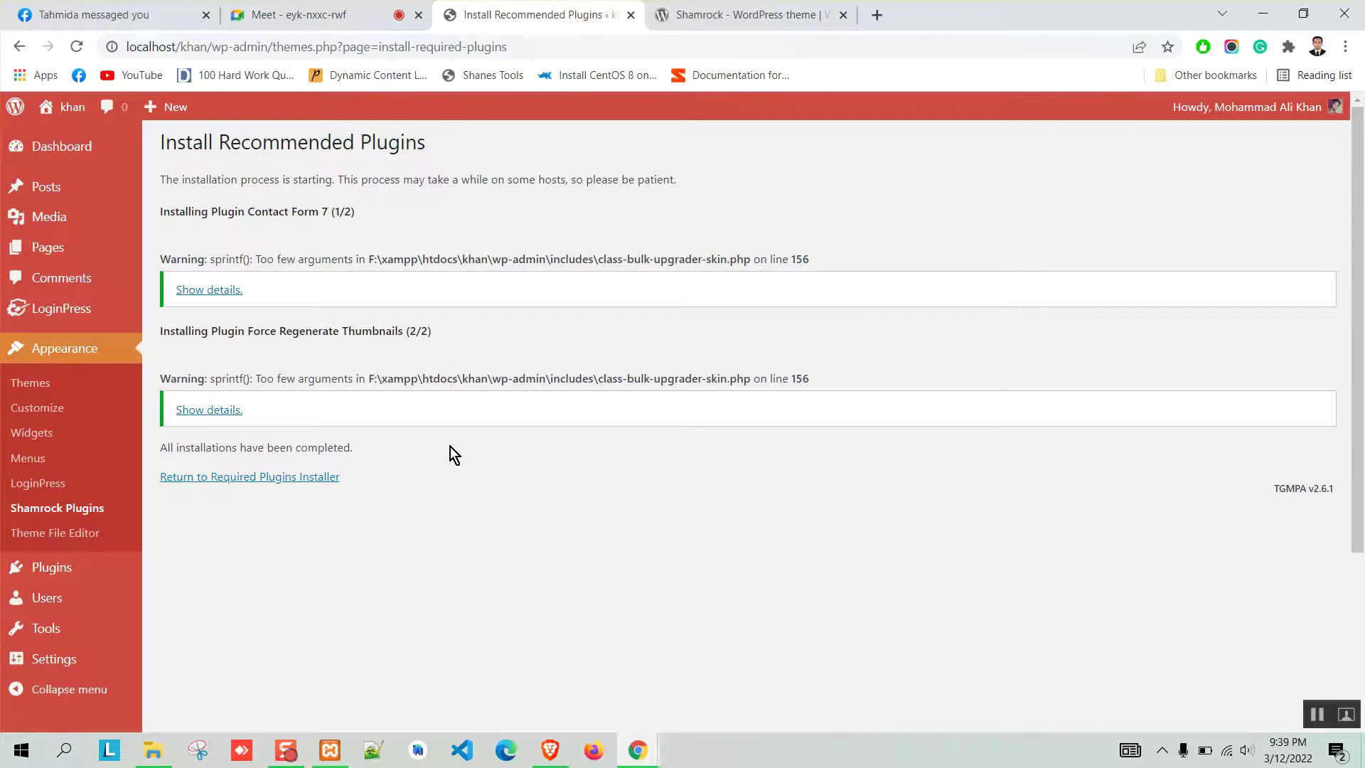
{"action": "left_click", "coordinate": [228, 477]}
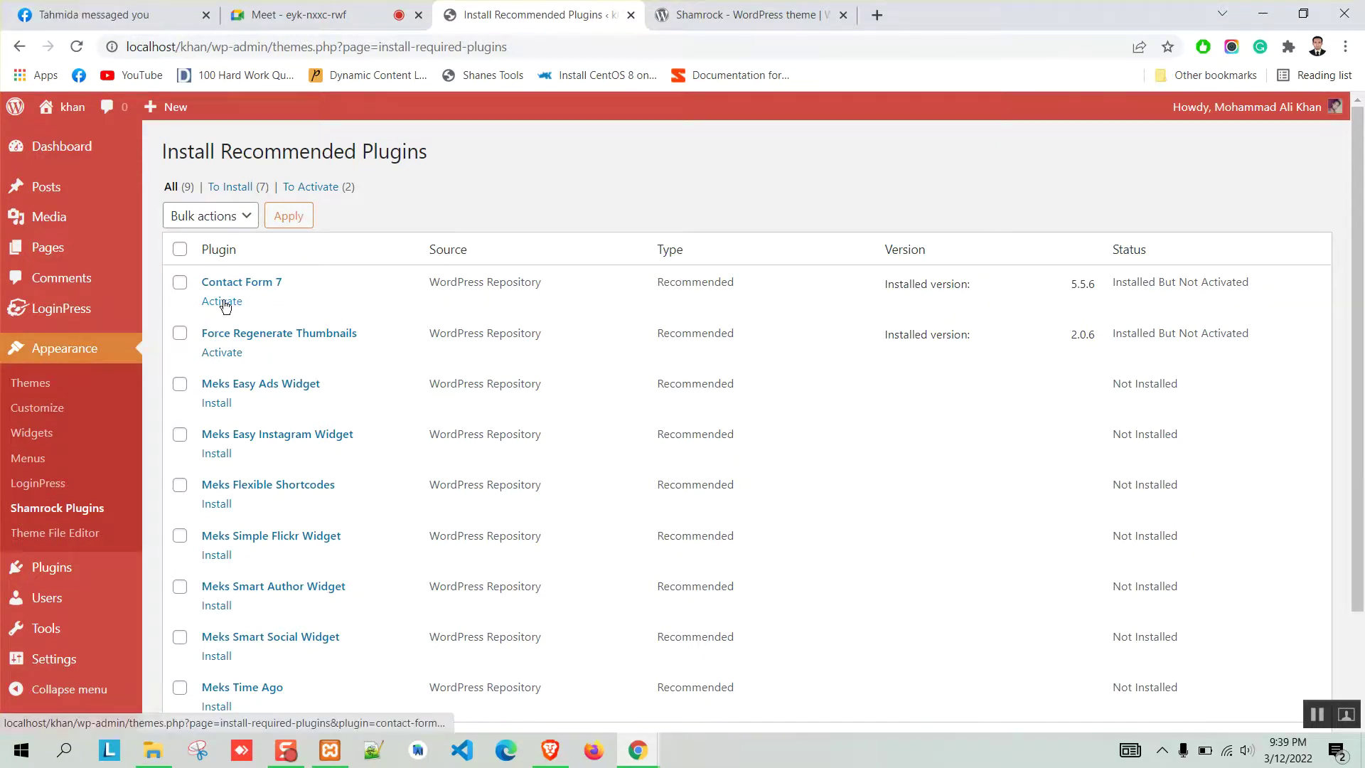
Activate the Contact Form 7 and Force Regenerate Thumbnails plugins.
{"action": "left_click", "coordinate": [222, 302]}
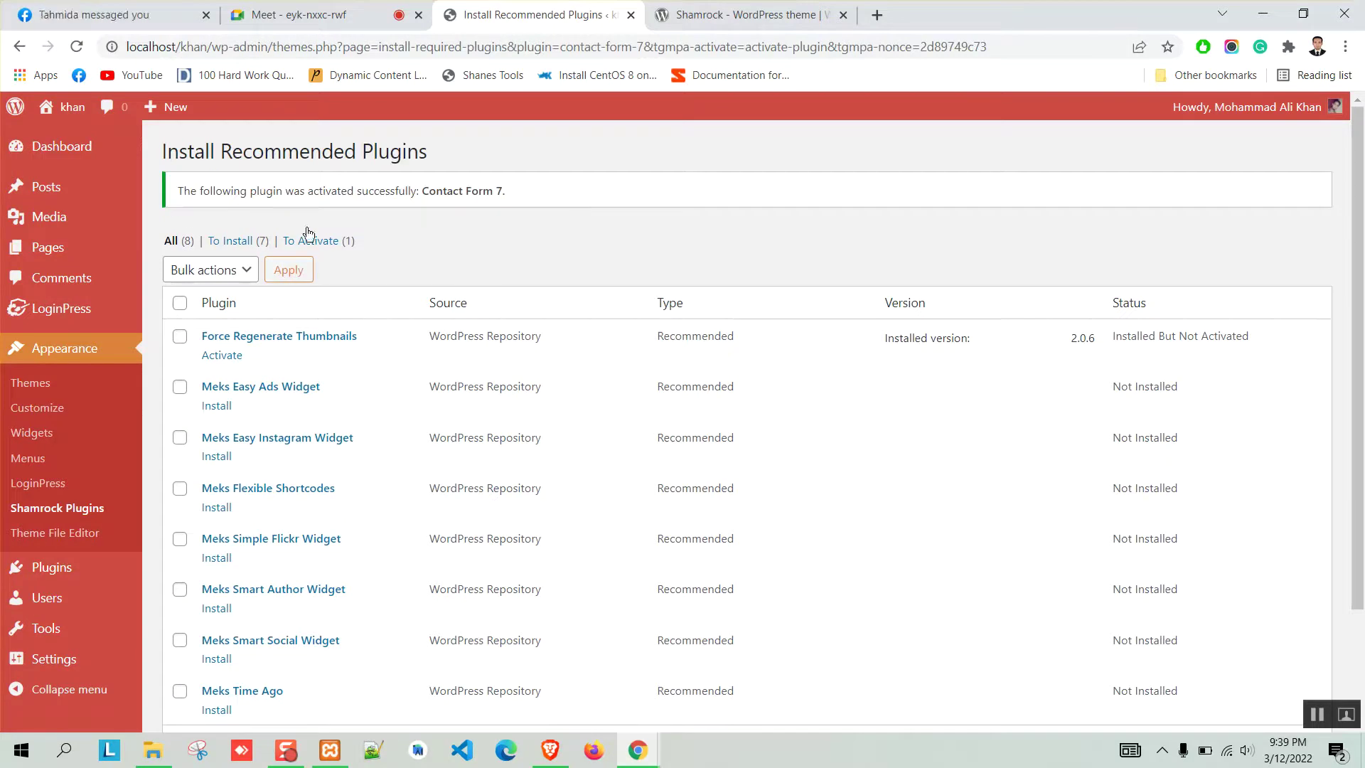
{"action": "scroll", "coordinate": [398, 440], "scroll_direction": "down", "scroll_amount": 1}
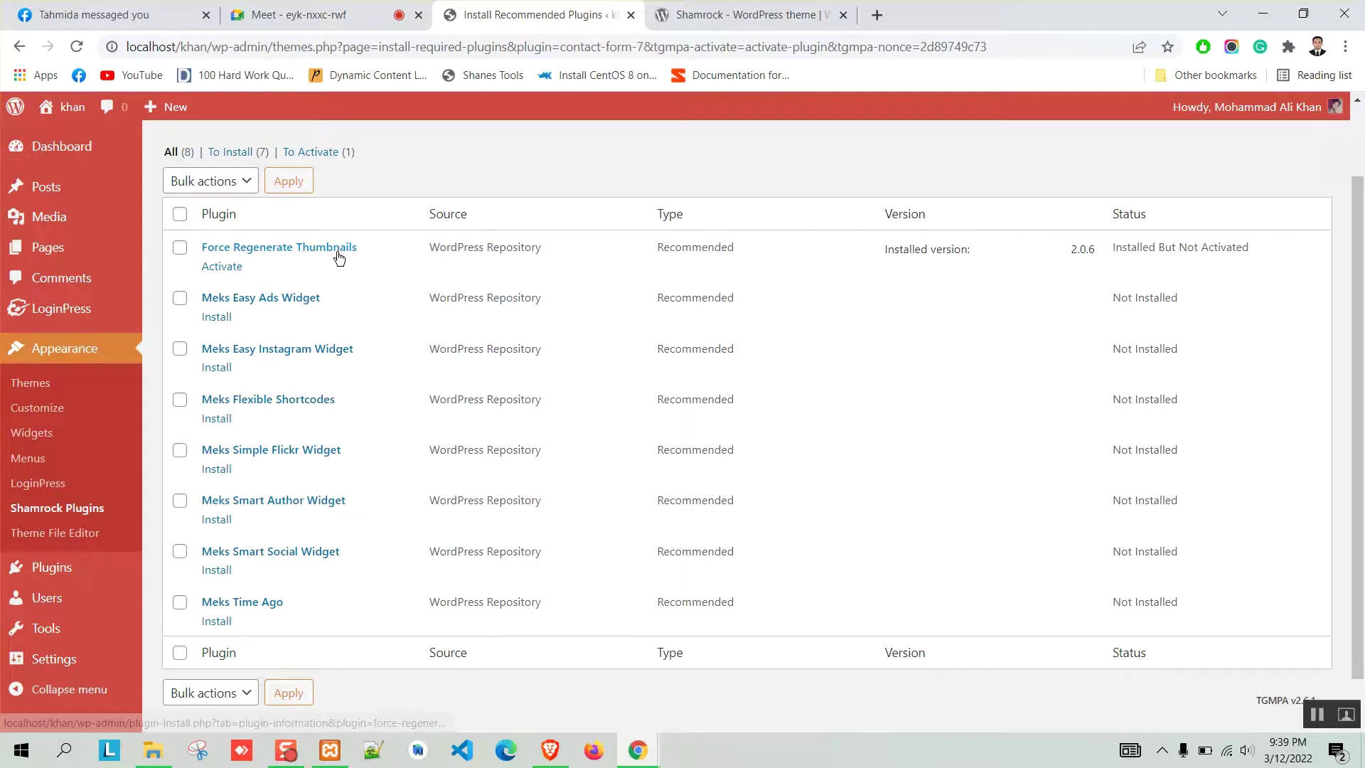
{"action": "left_click", "coordinate": [233, 272]}
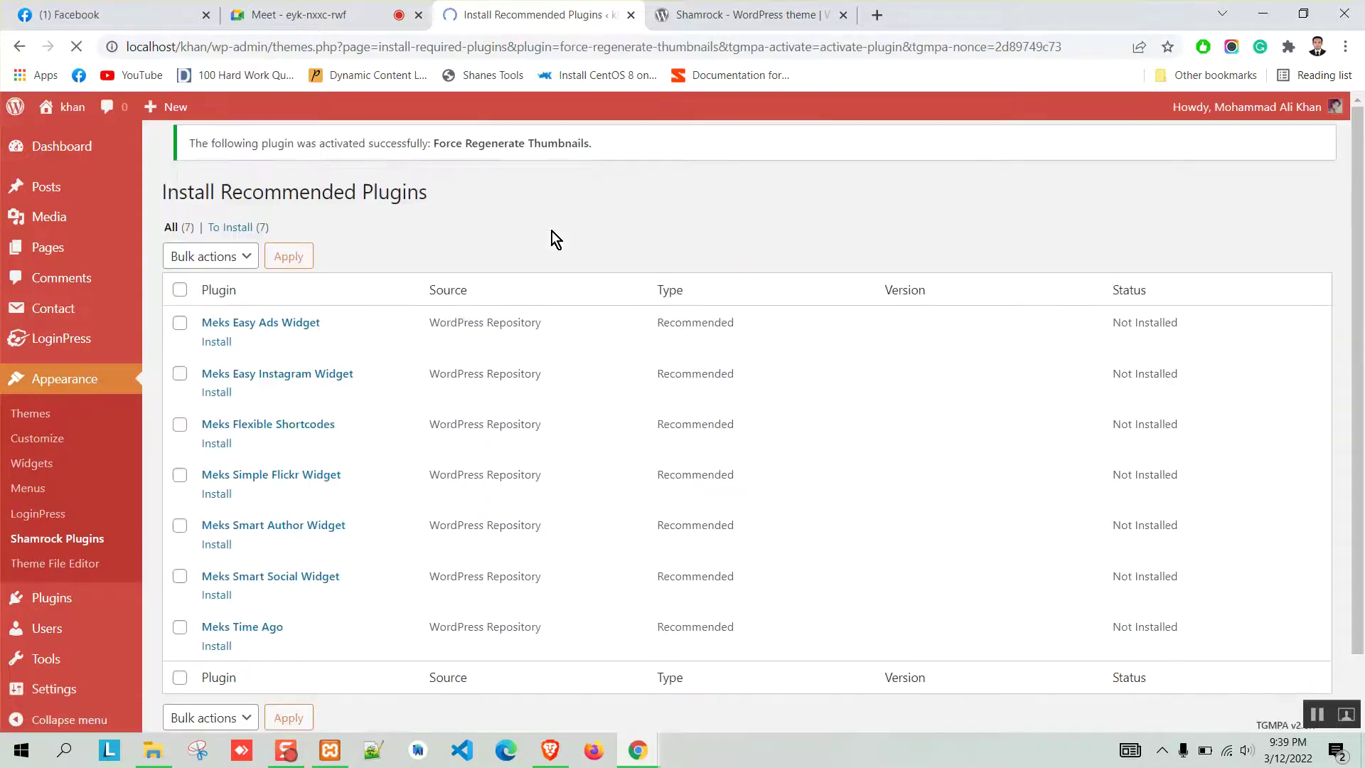
{"action": "scroll", "coordinate": [384, 266], "scroll_direction": "down", "scroll_amount": 2}
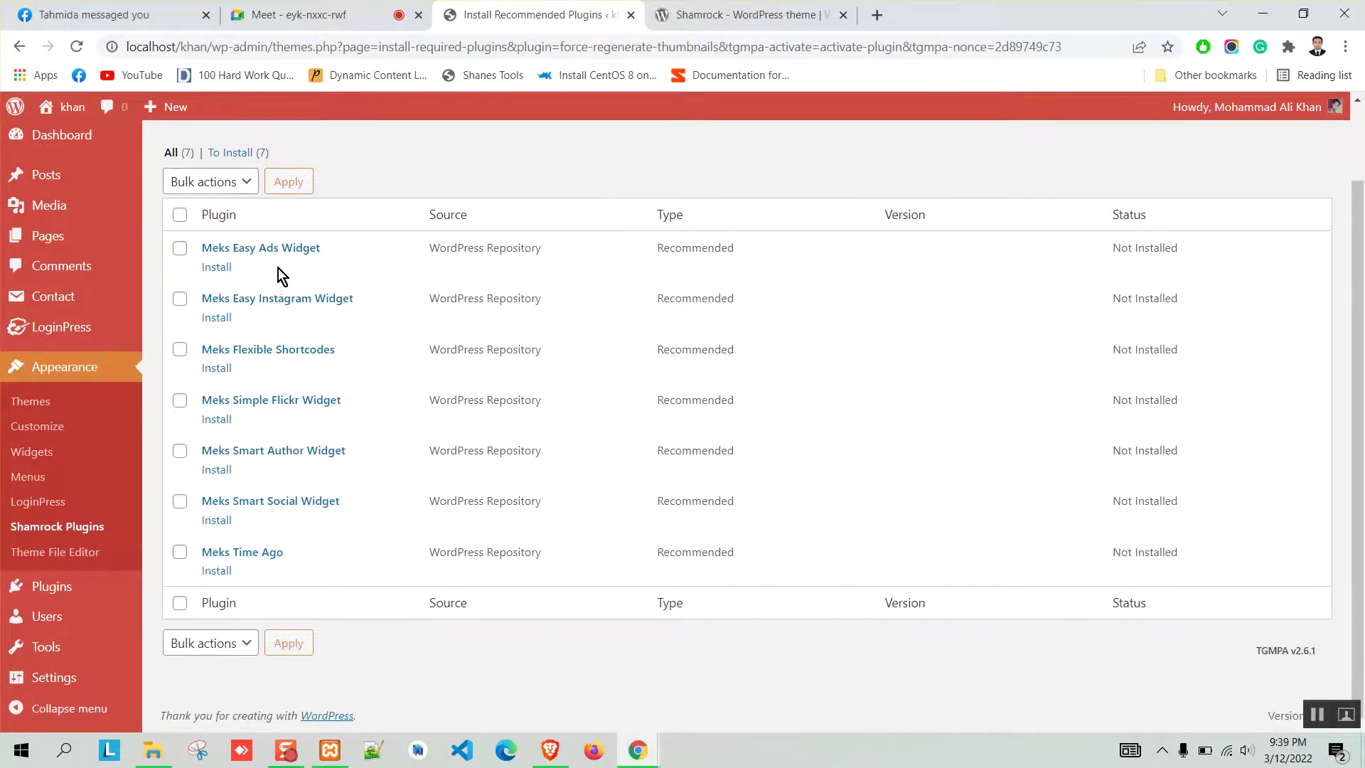
Install Meks Easy Ads Widget and return to the recommended plugins list.
{"action": "left_click", "coordinate": [205, 269]}
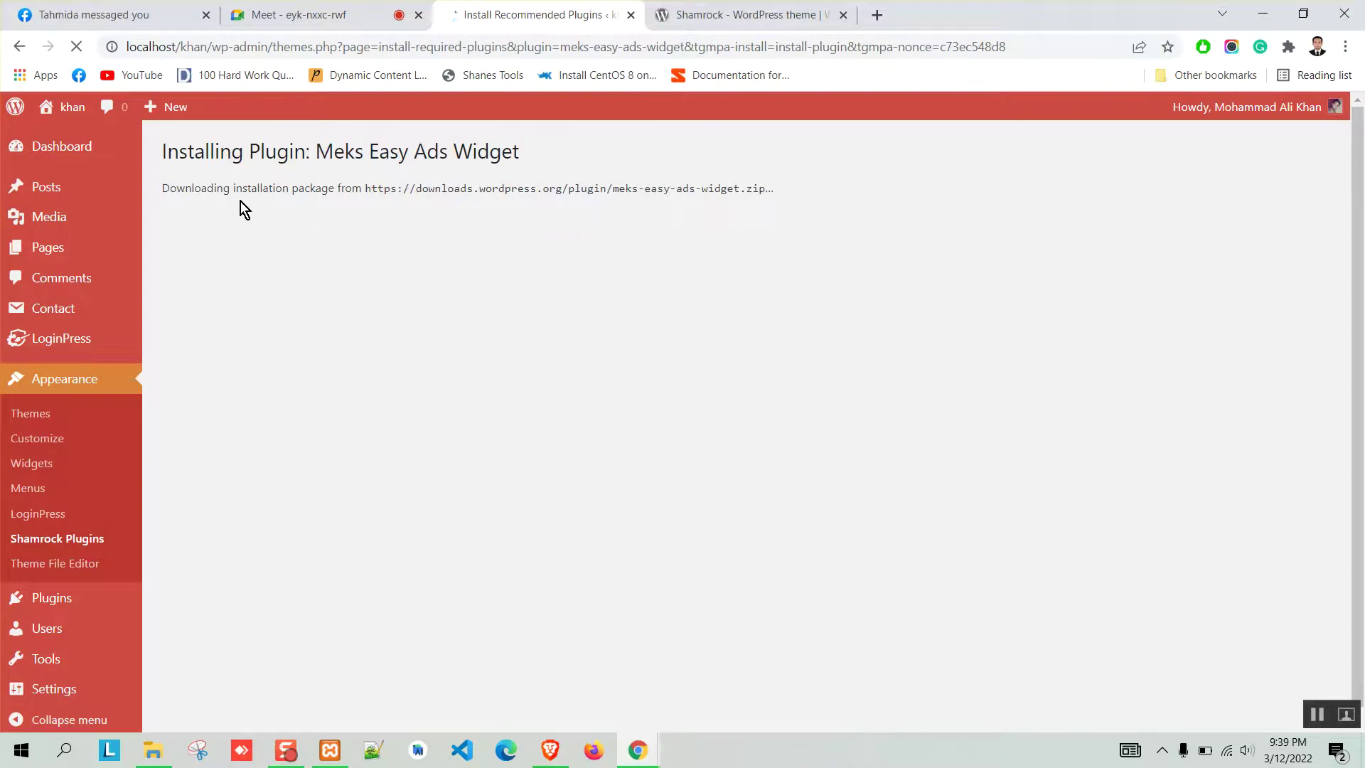
{"action": "left_click_drag", "start_coordinate": [410, 188], "coordinate": [793, 194]}
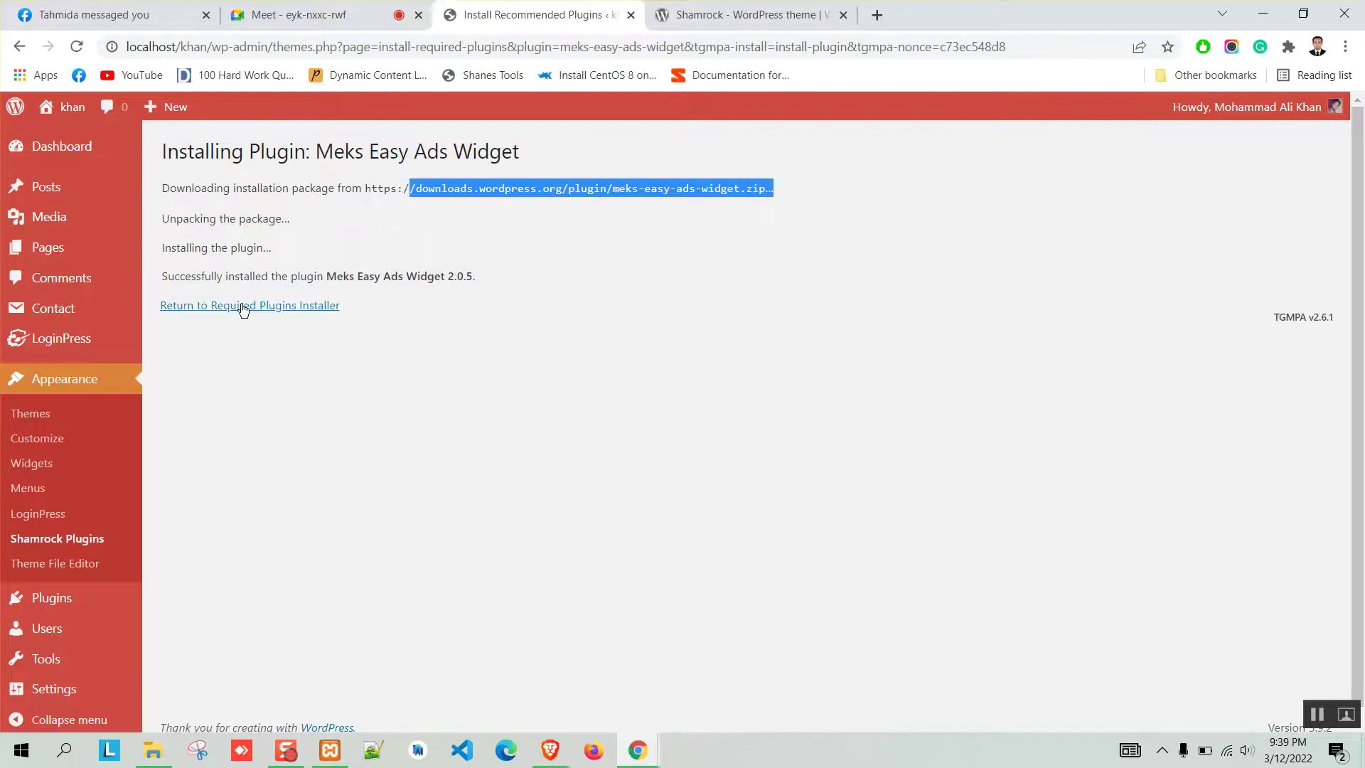
{"action": "left_click", "coordinate": [239, 307]}
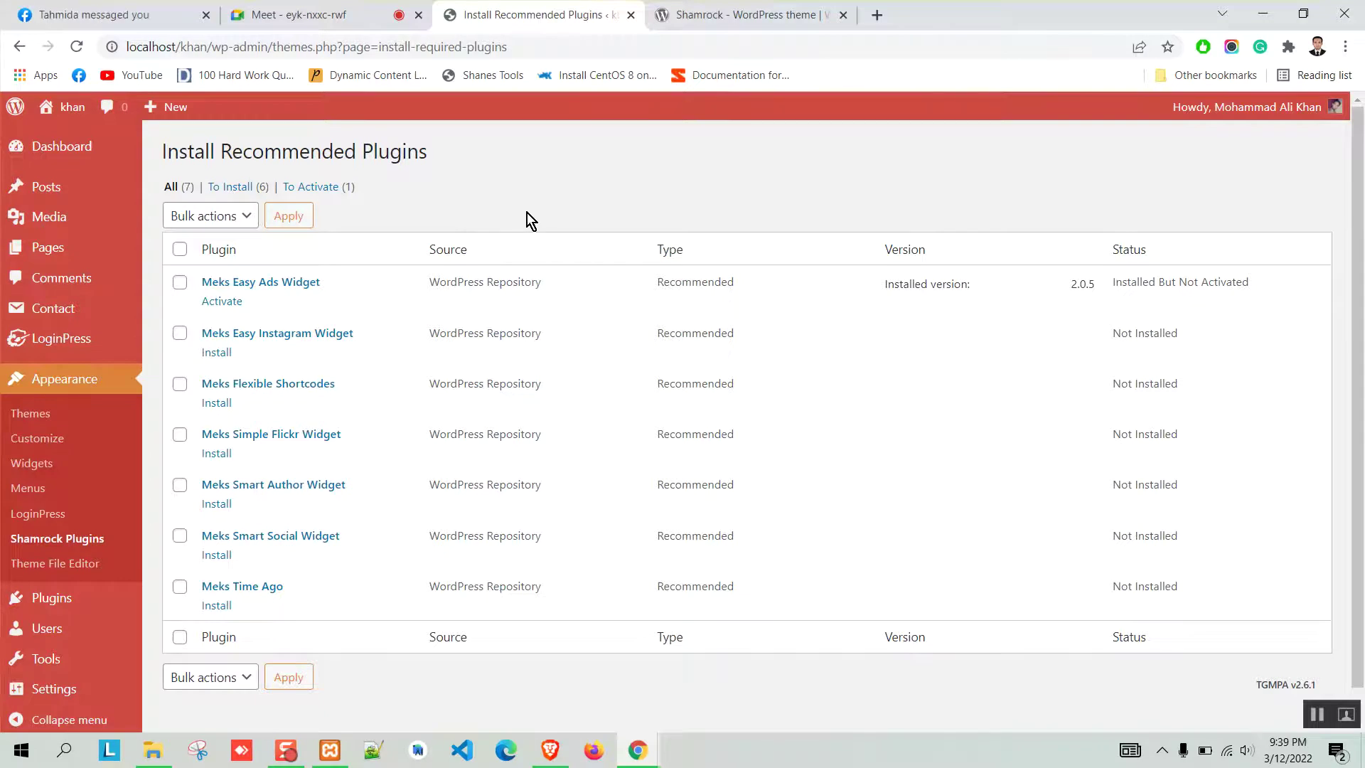
Install Meks Easy Instagram Widget, activate Meks Easy Ads Widget, and install Meks Flexible Shortcodes.
{"action": "left_click", "coordinate": [217, 352]}
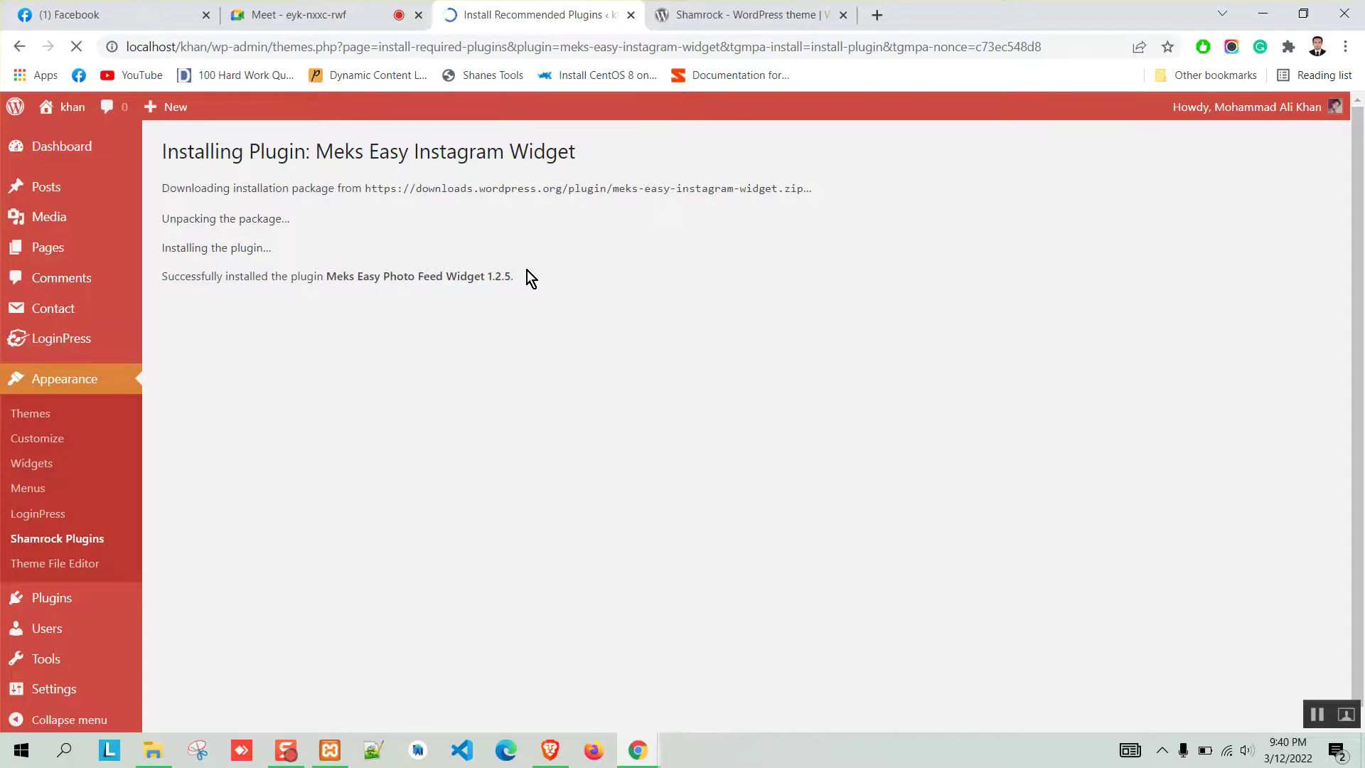
{"action": "left_click", "coordinate": [237, 306]}
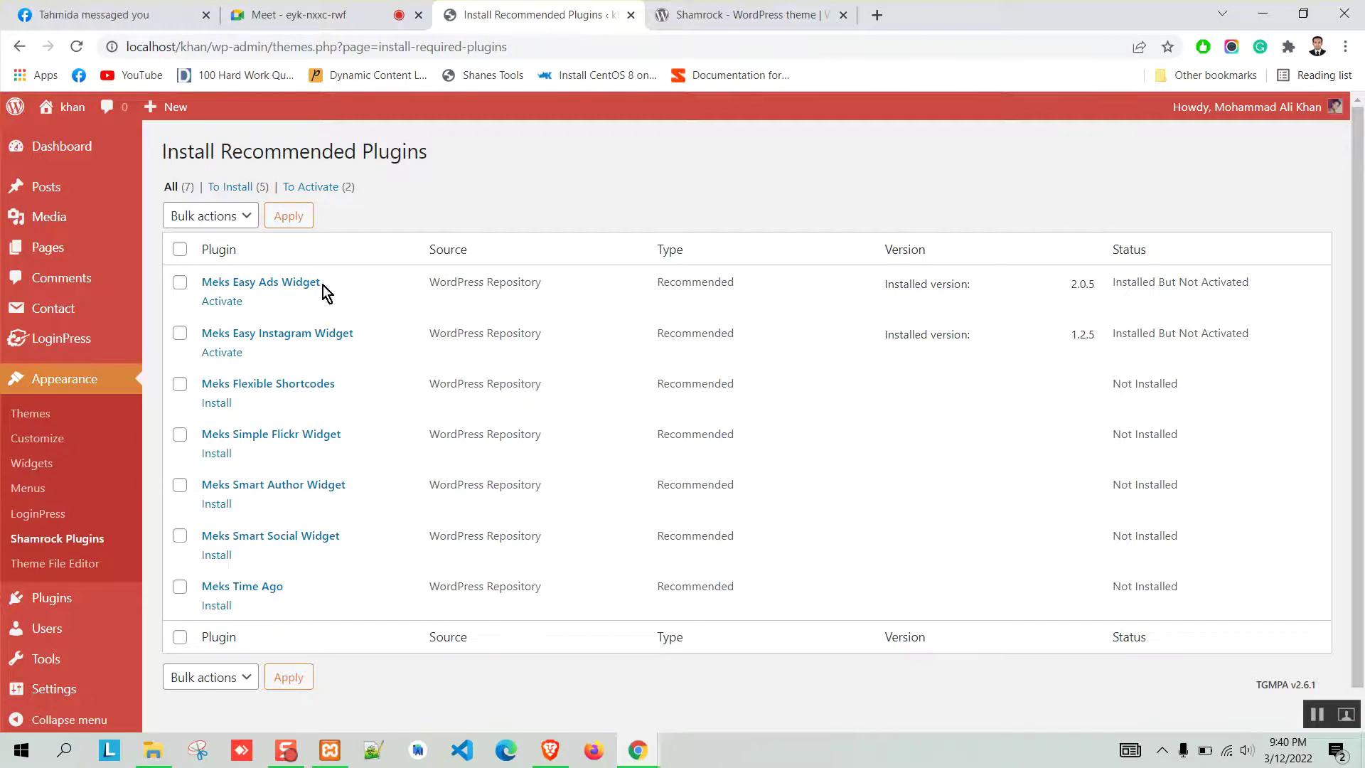
{"action": "left_click", "coordinate": [222, 301]}
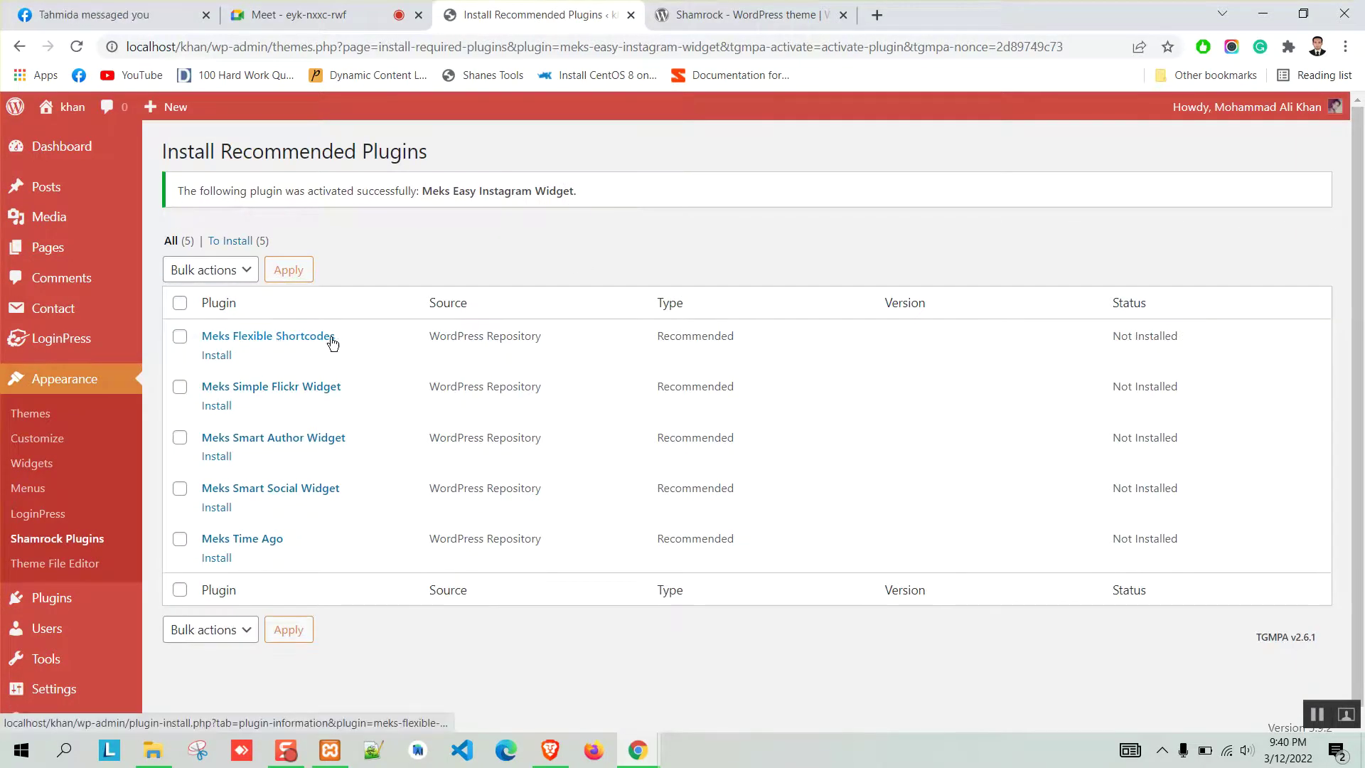
{"action": "left_click", "coordinate": [213, 355]}
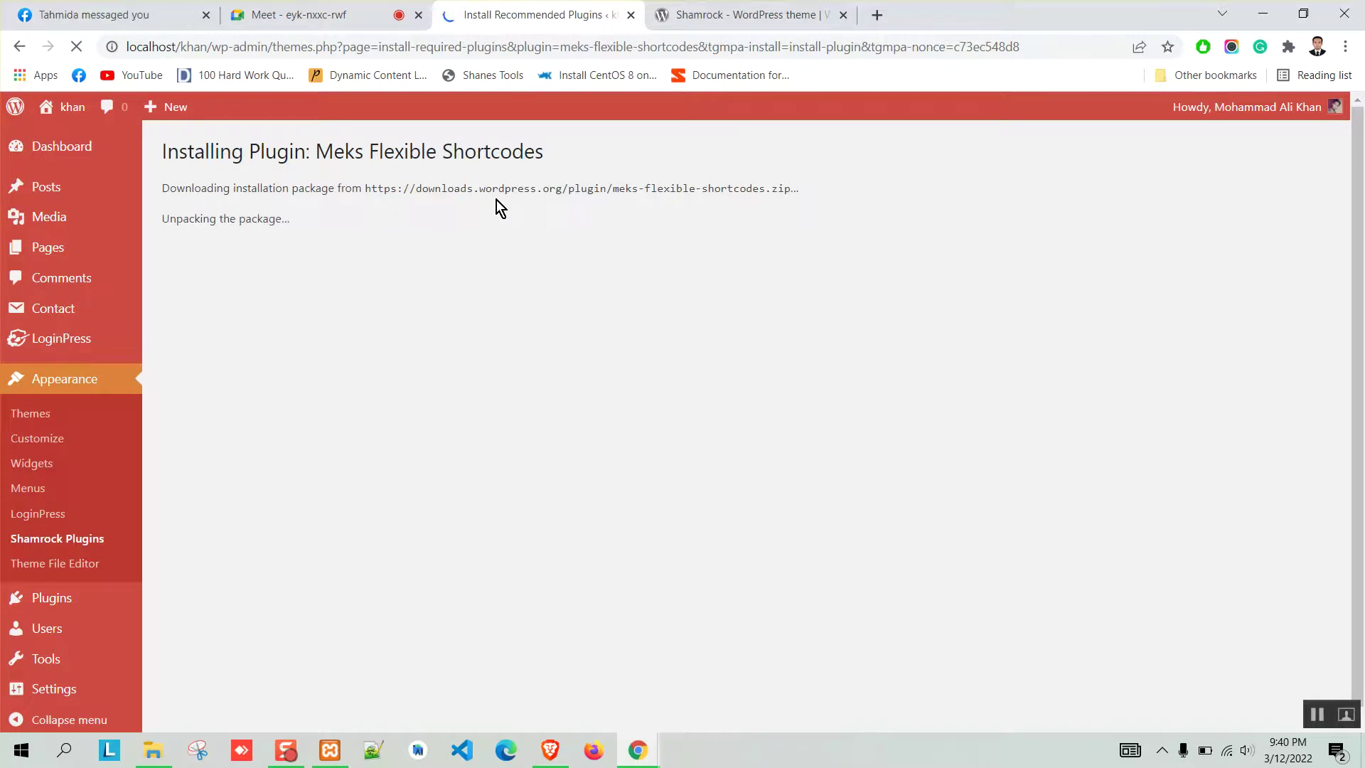
{"action": "left_click", "coordinate": [740, 14]}
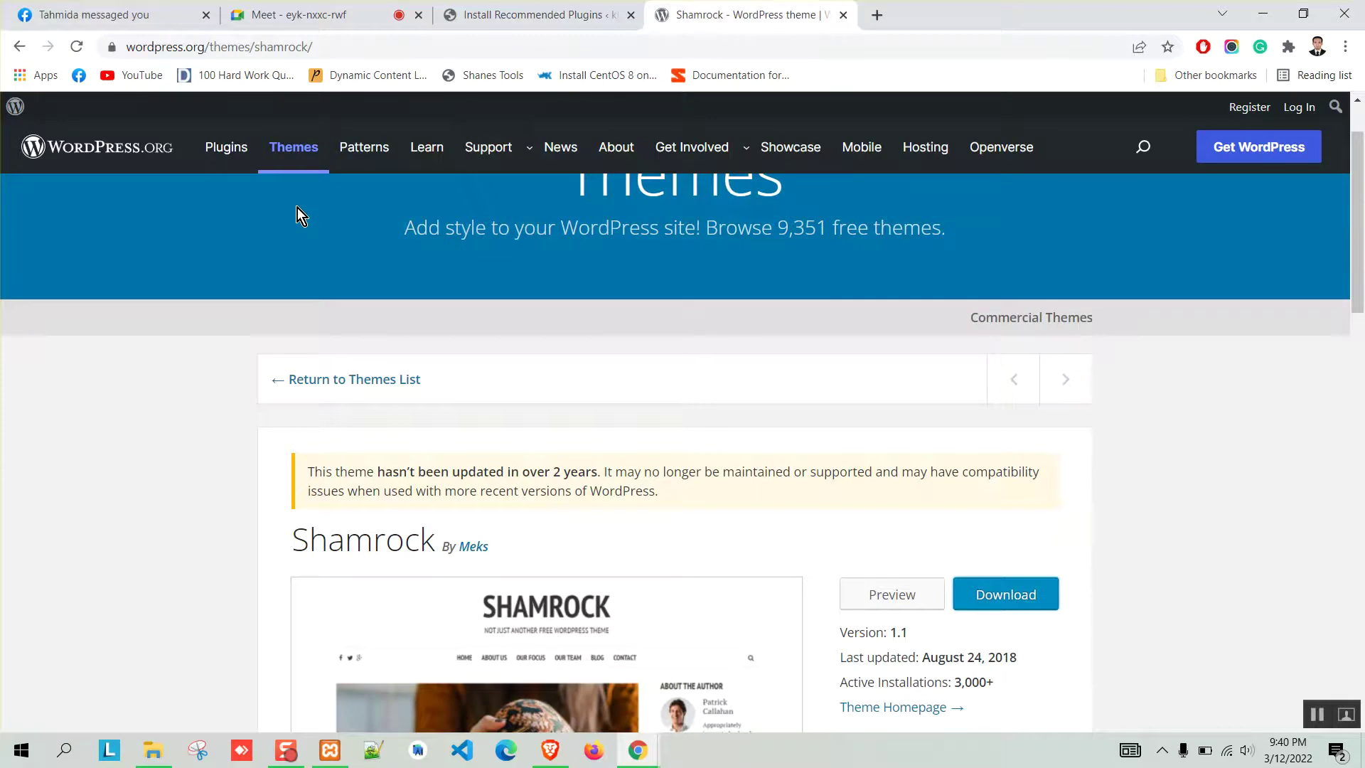
{"action": "left_click", "coordinate": [495, 12]}
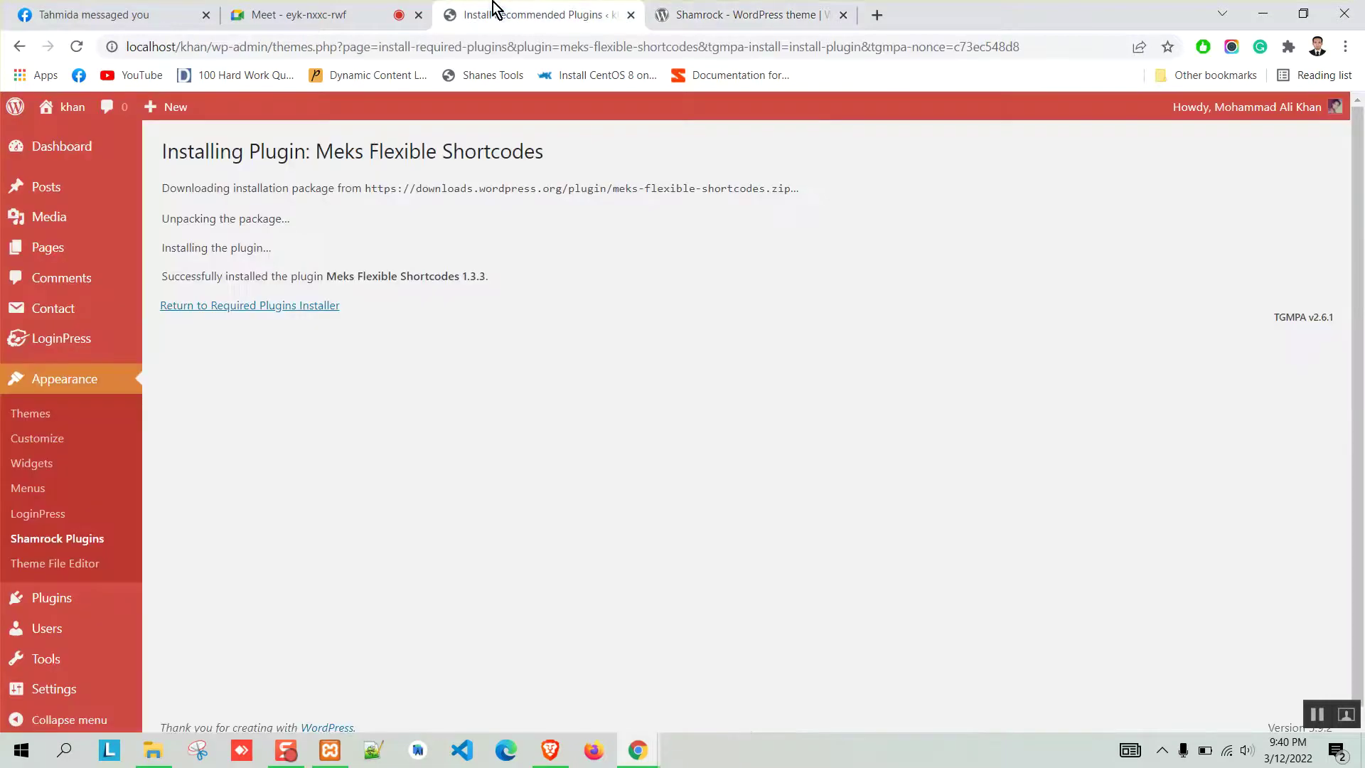
{"action": "left_click", "coordinate": [257, 307]}
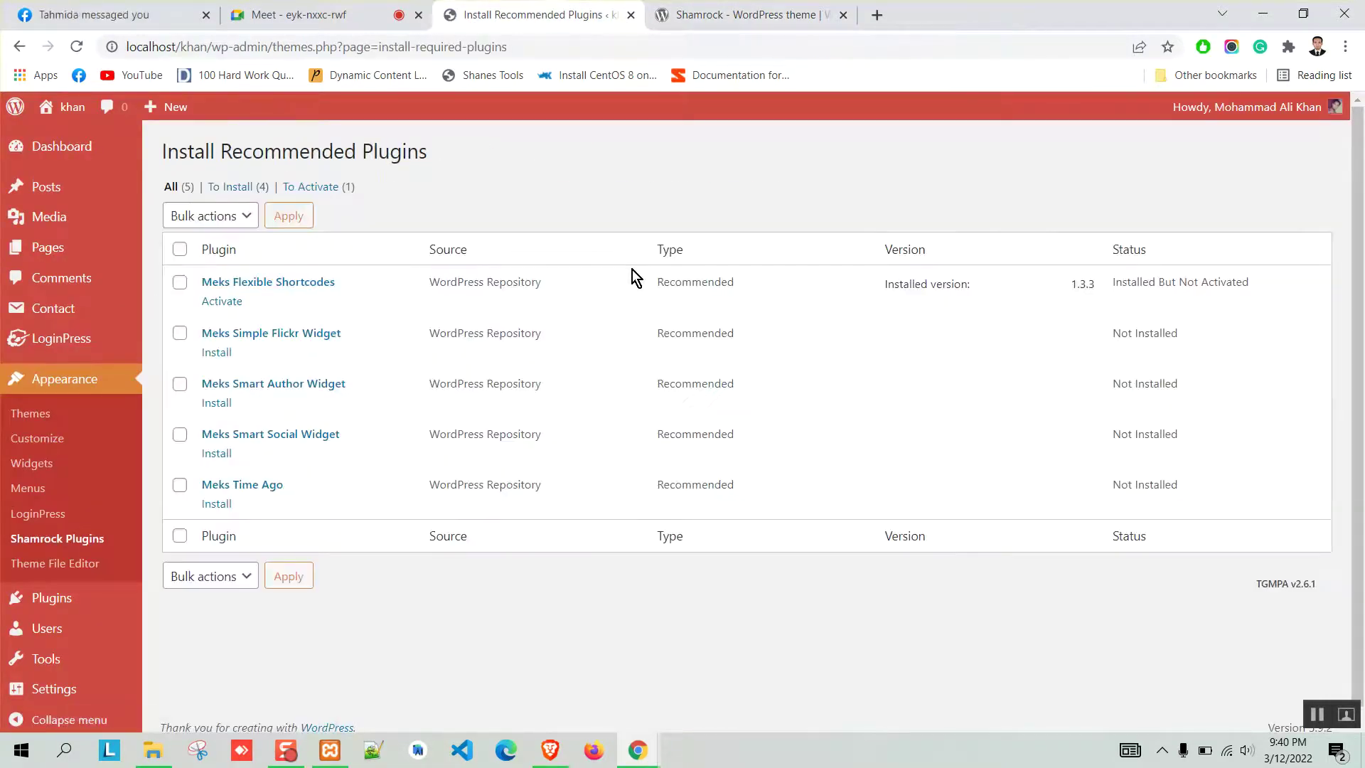
Activate Meks Flexible Shortcodes, then install and activate Meks Simple Flickr Widget.
{"action": "left_click", "coordinate": [224, 306]}
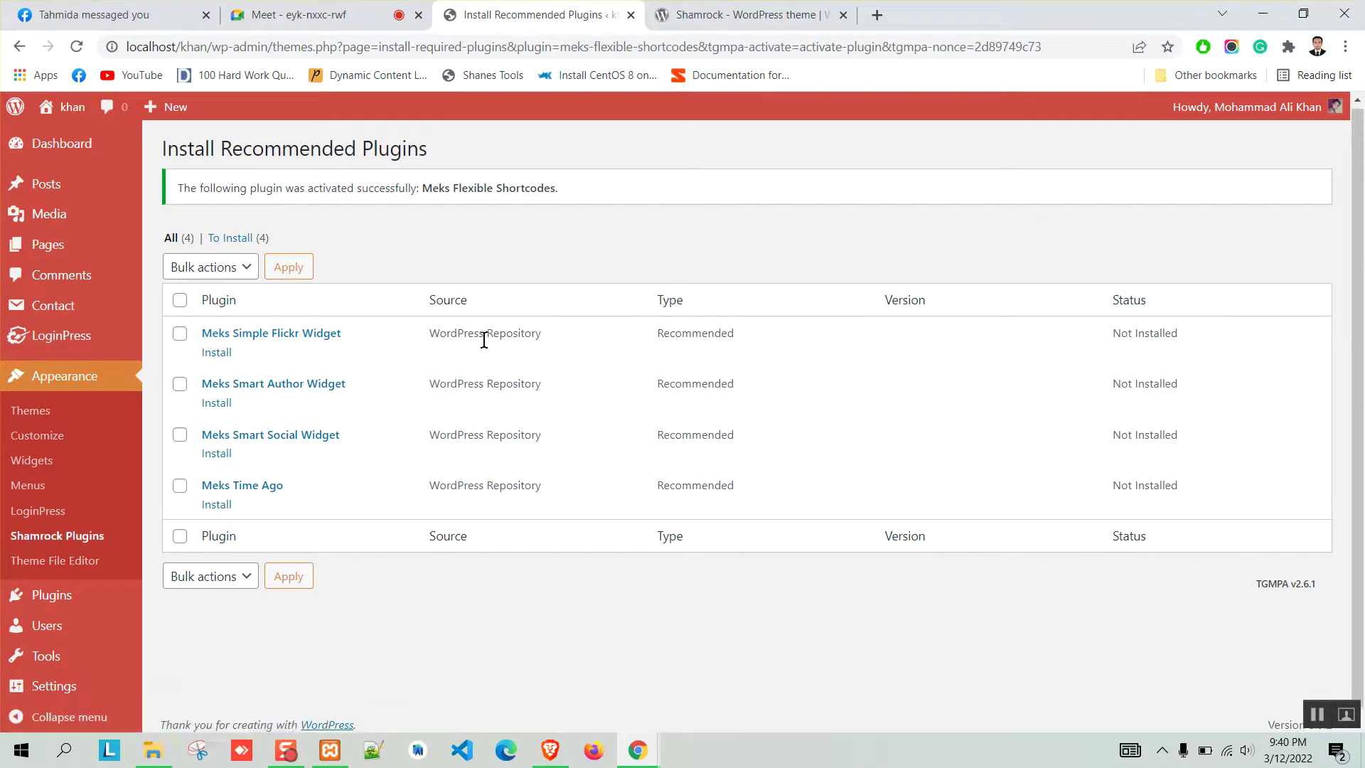
{"action": "scroll", "coordinate": [498, 356], "scroll_direction": "down", "scroll_amount": 1}
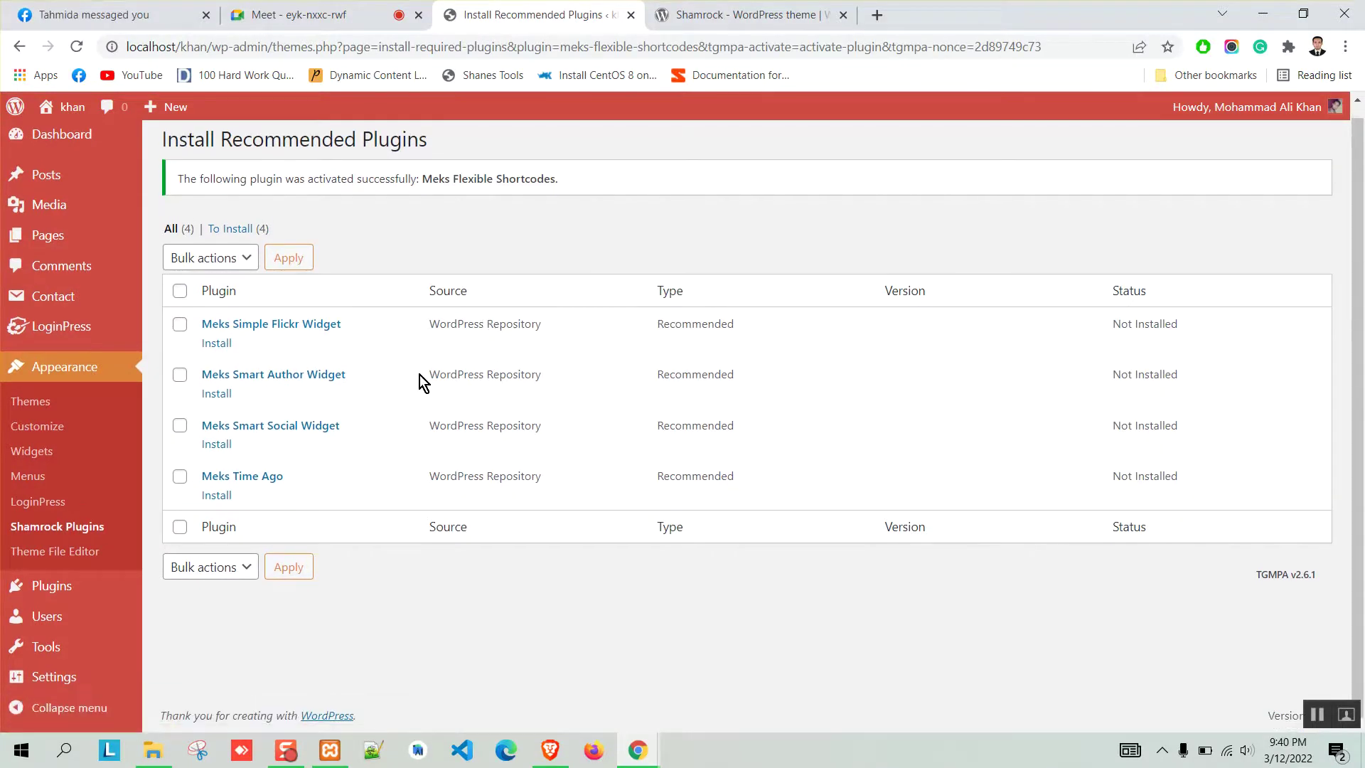
{"action": "left_click", "coordinate": [227, 345]}
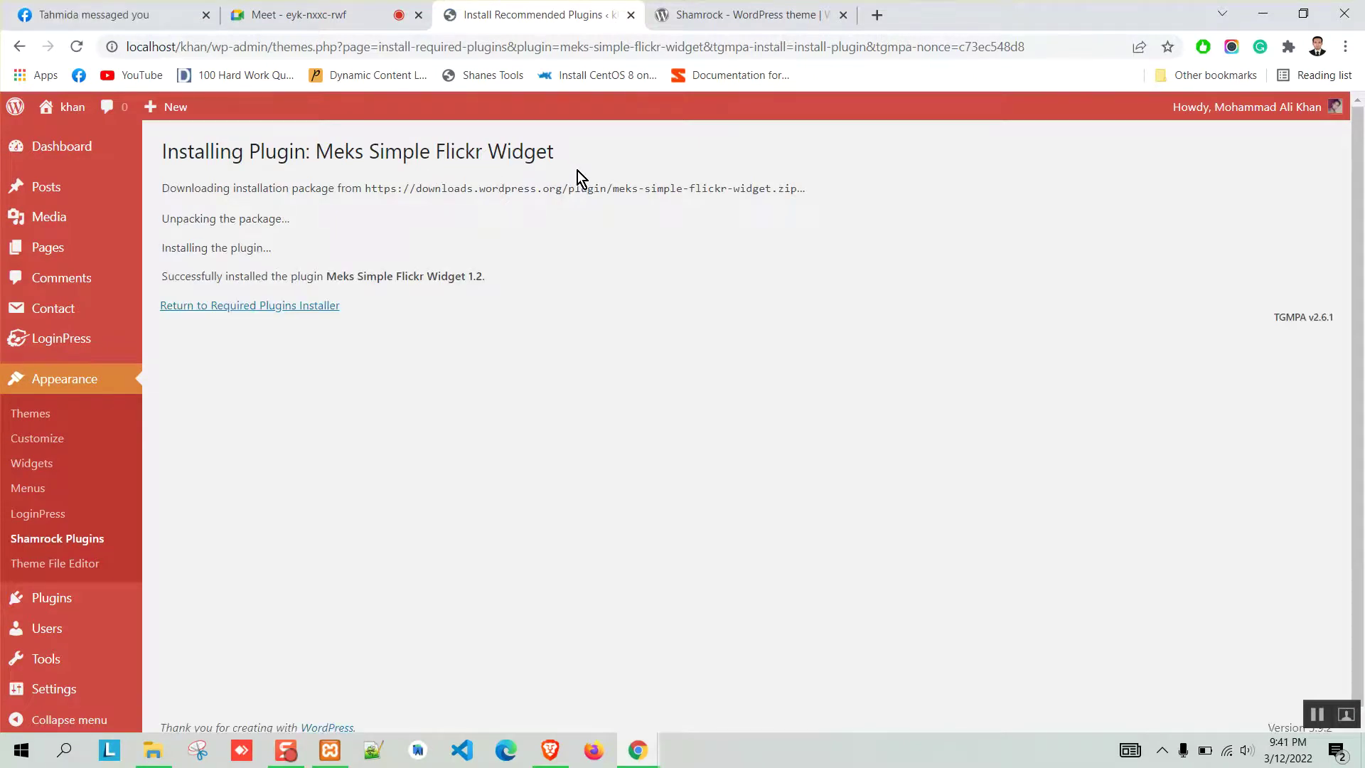
{"action": "left_click", "coordinate": [307, 308]}
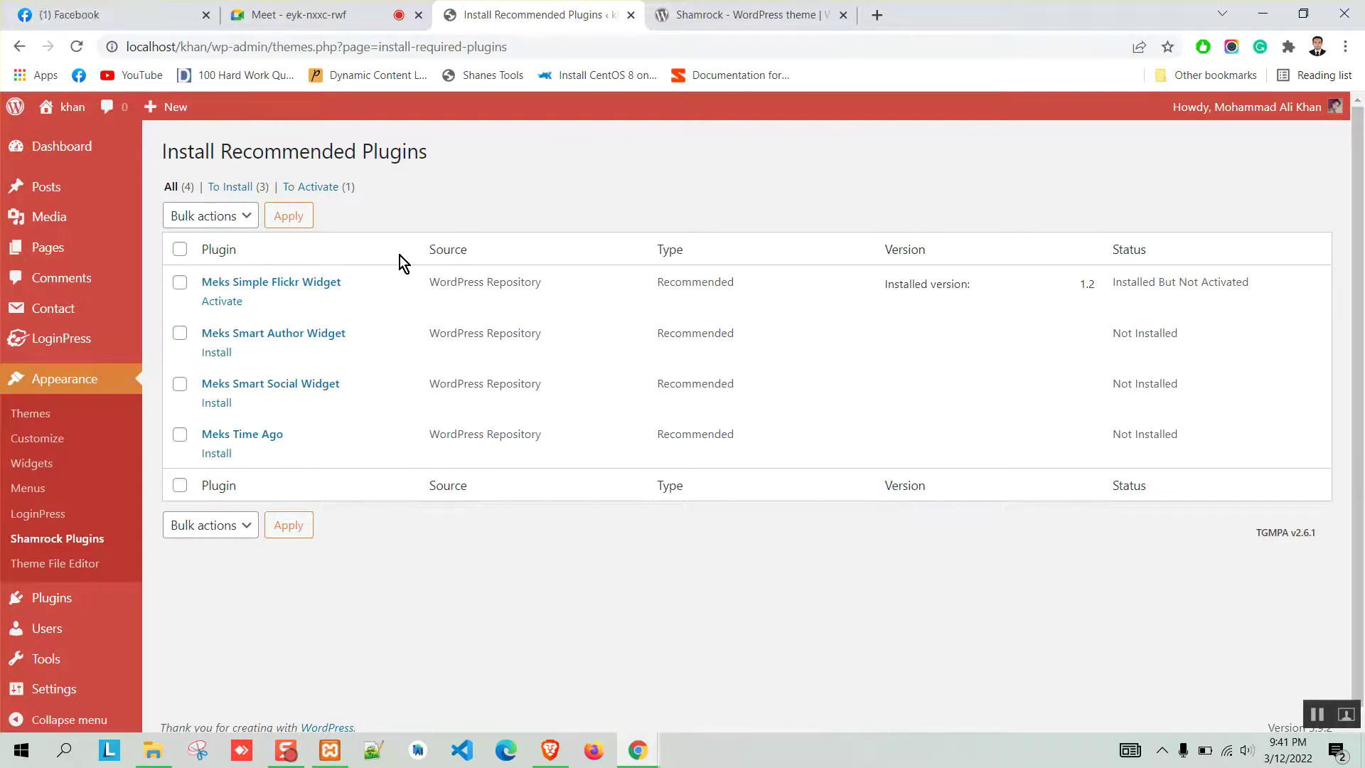
{"action": "left_click", "coordinate": [226, 307]}
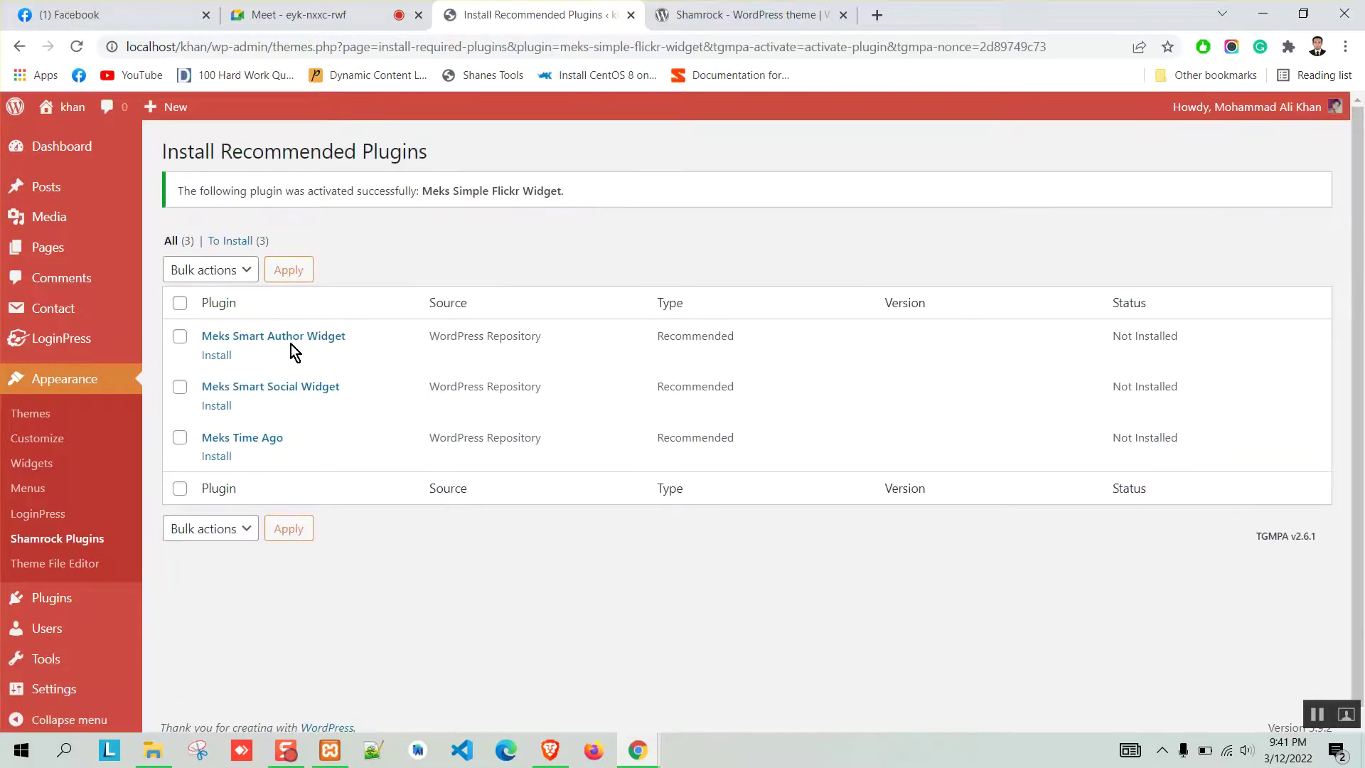
Install and activate Meks Smart Author Widget.
{"action": "left_click", "coordinate": [218, 360]}
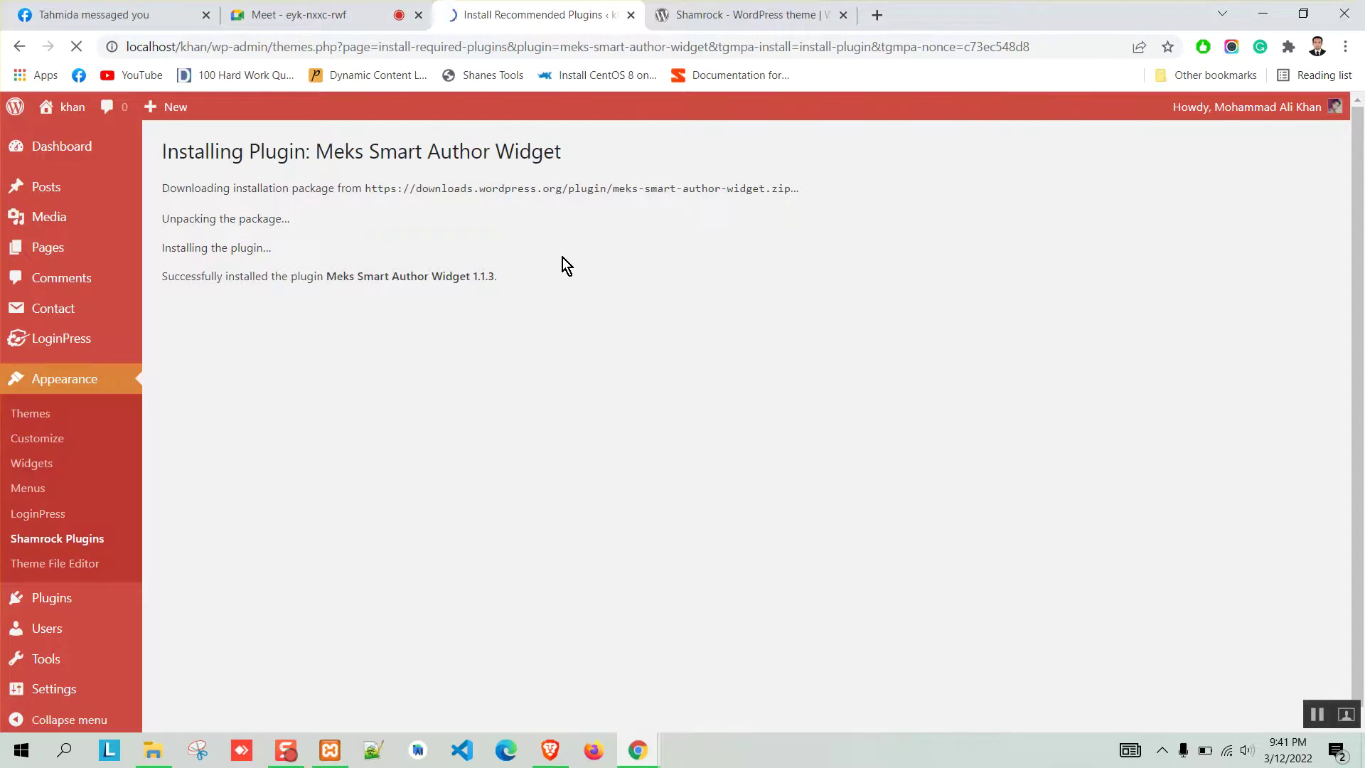
{"action": "left_click", "coordinate": [334, 305]}
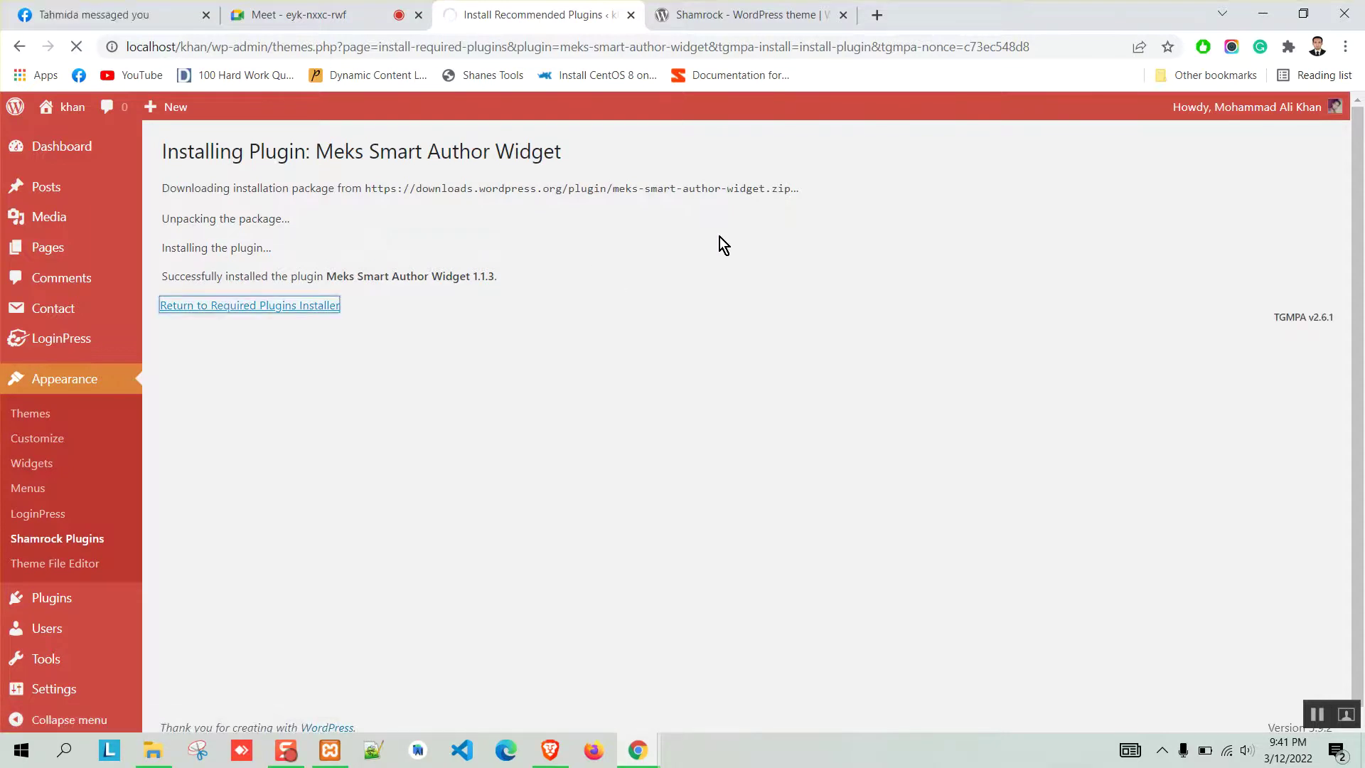
{"action": "left_click", "coordinate": [215, 300]}
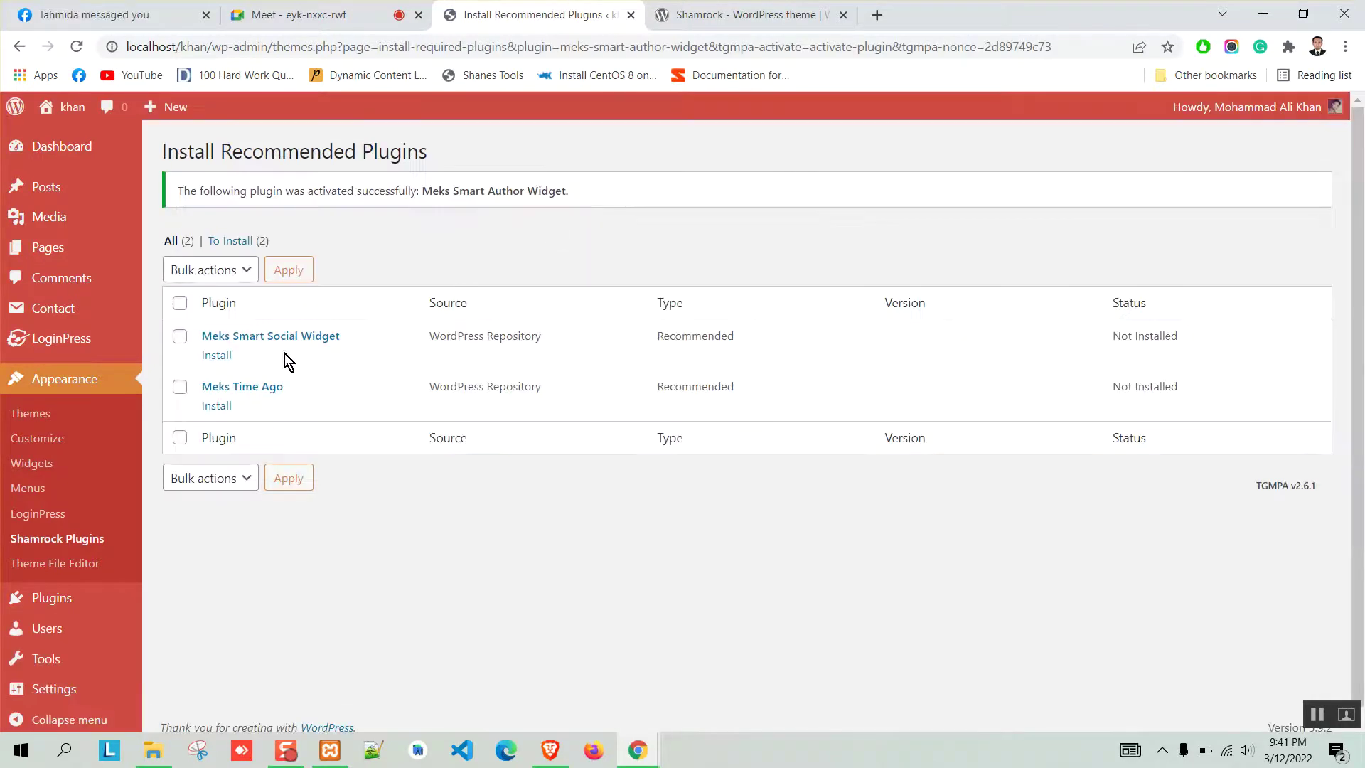
Install and activate Meks Smart Social Widget and Meks Time Ago.
{"action": "left_click", "coordinate": [216, 356]}
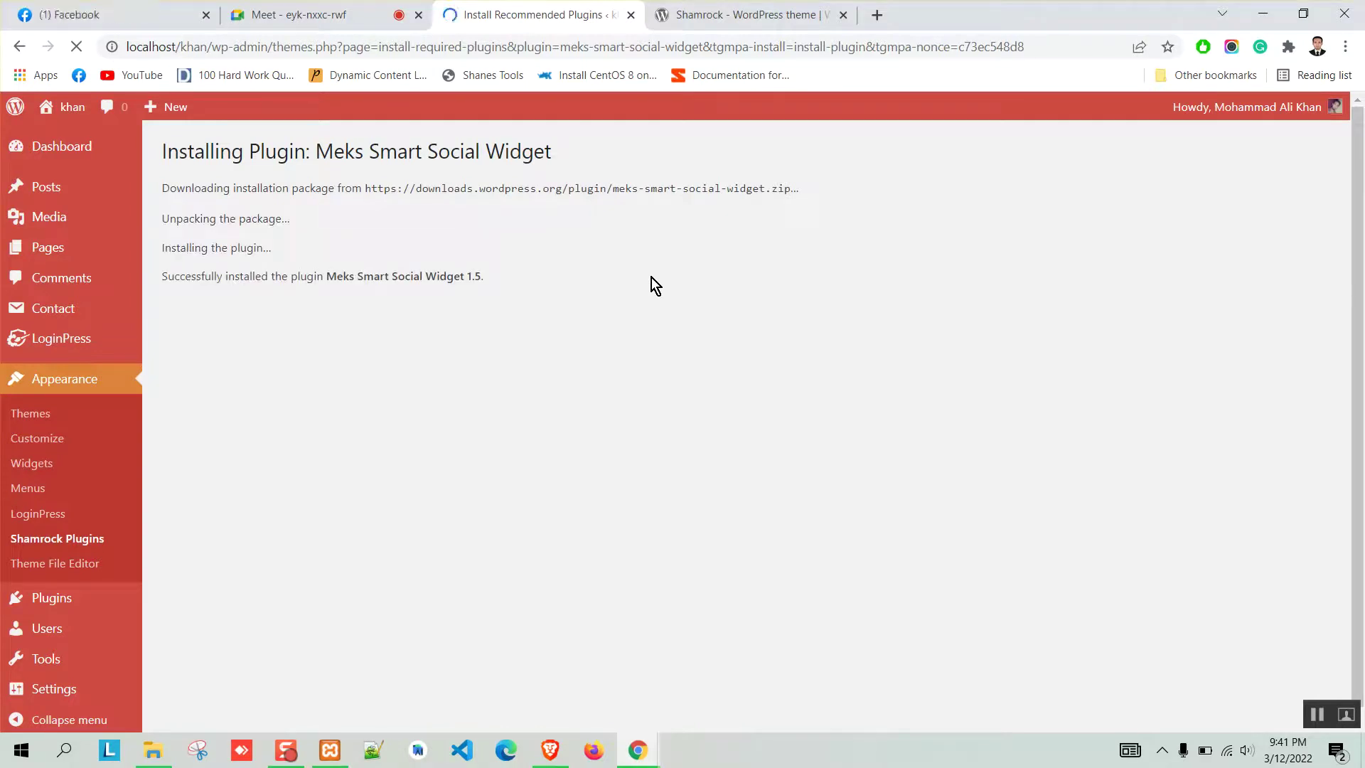
{"action": "left_click", "coordinate": [299, 308]}
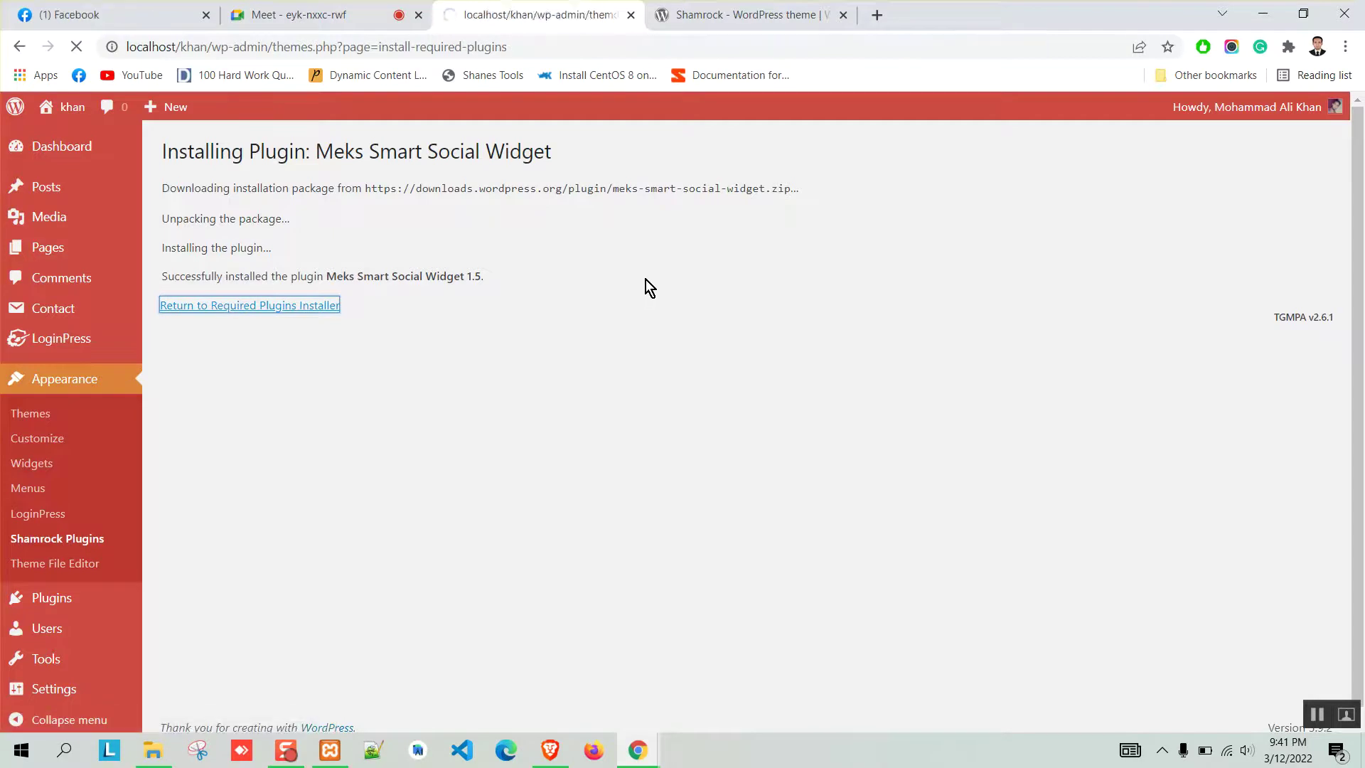
{"action": "left_click", "coordinate": [222, 303]}
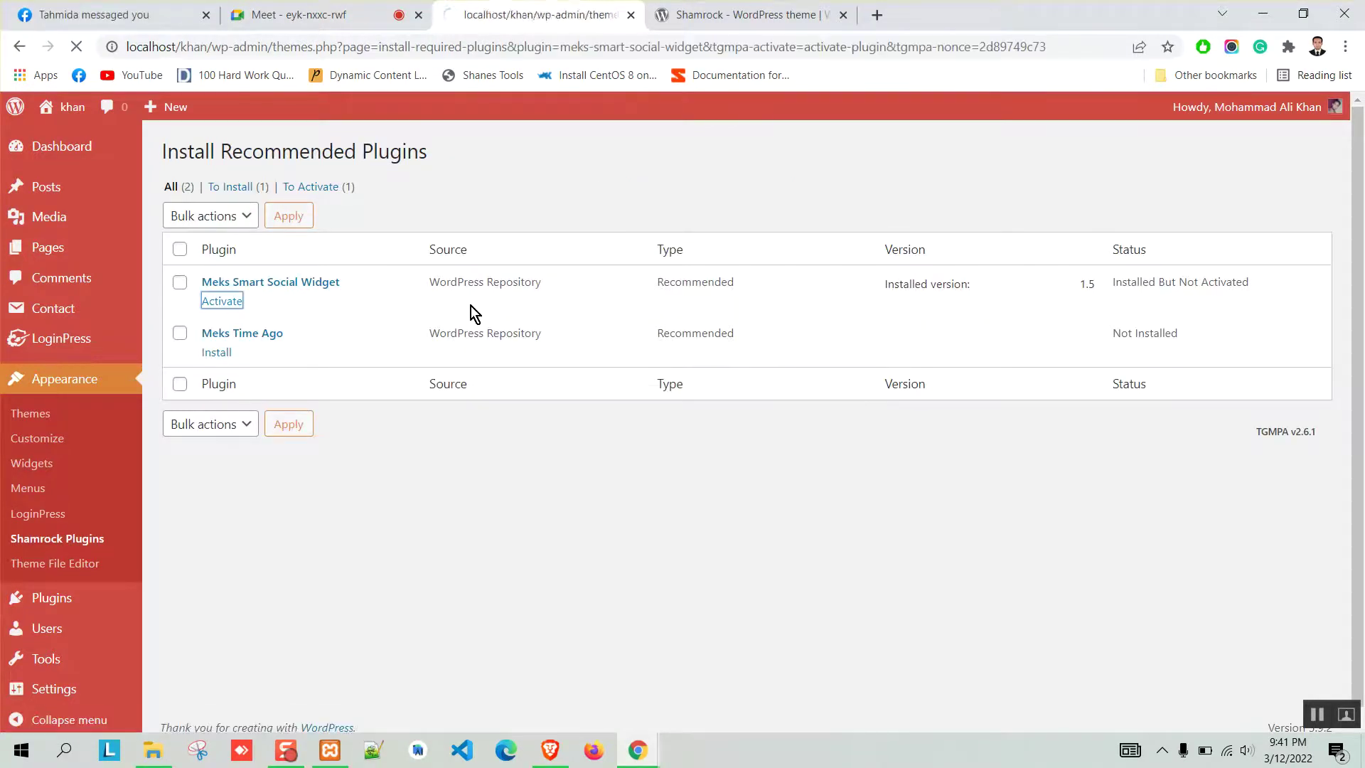
{"action": "left_click", "coordinate": [214, 355]}
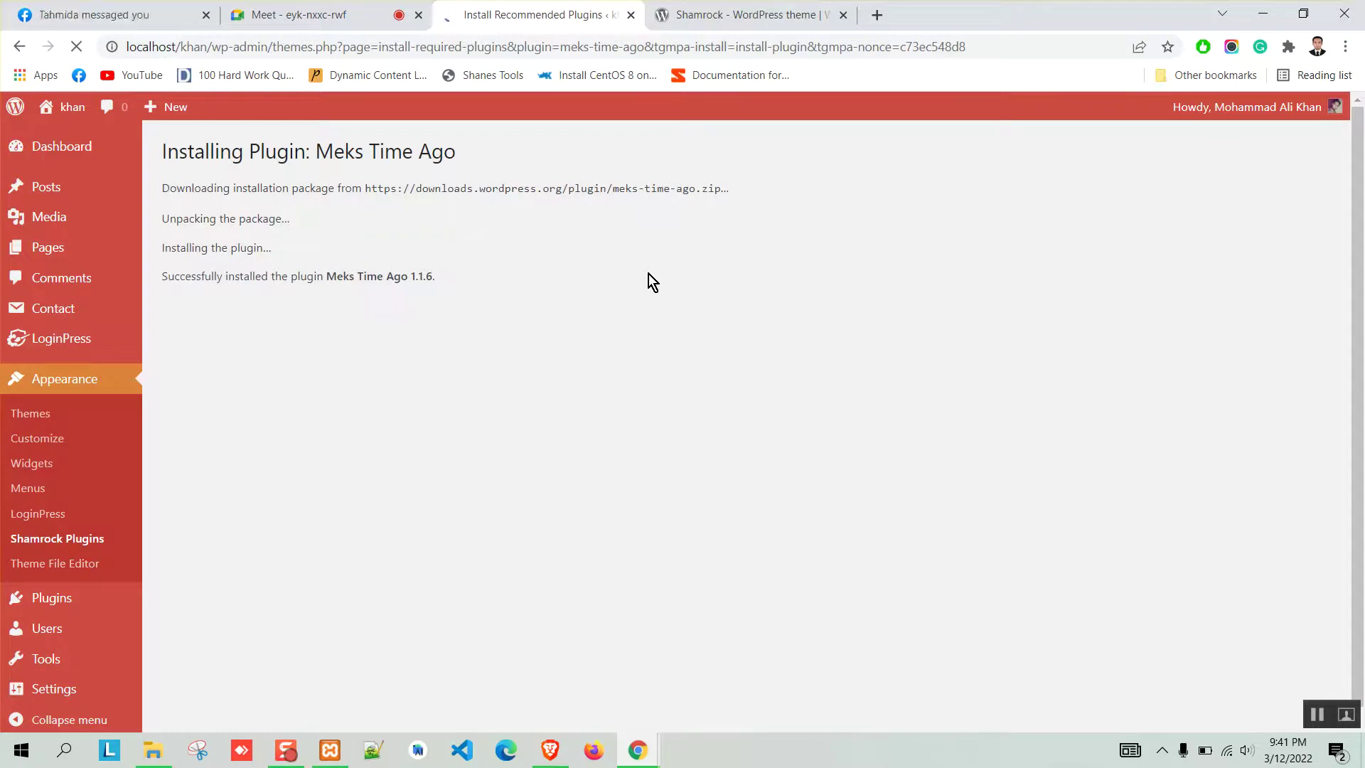
{"action": "left_click", "coordinate": [299, 307]}
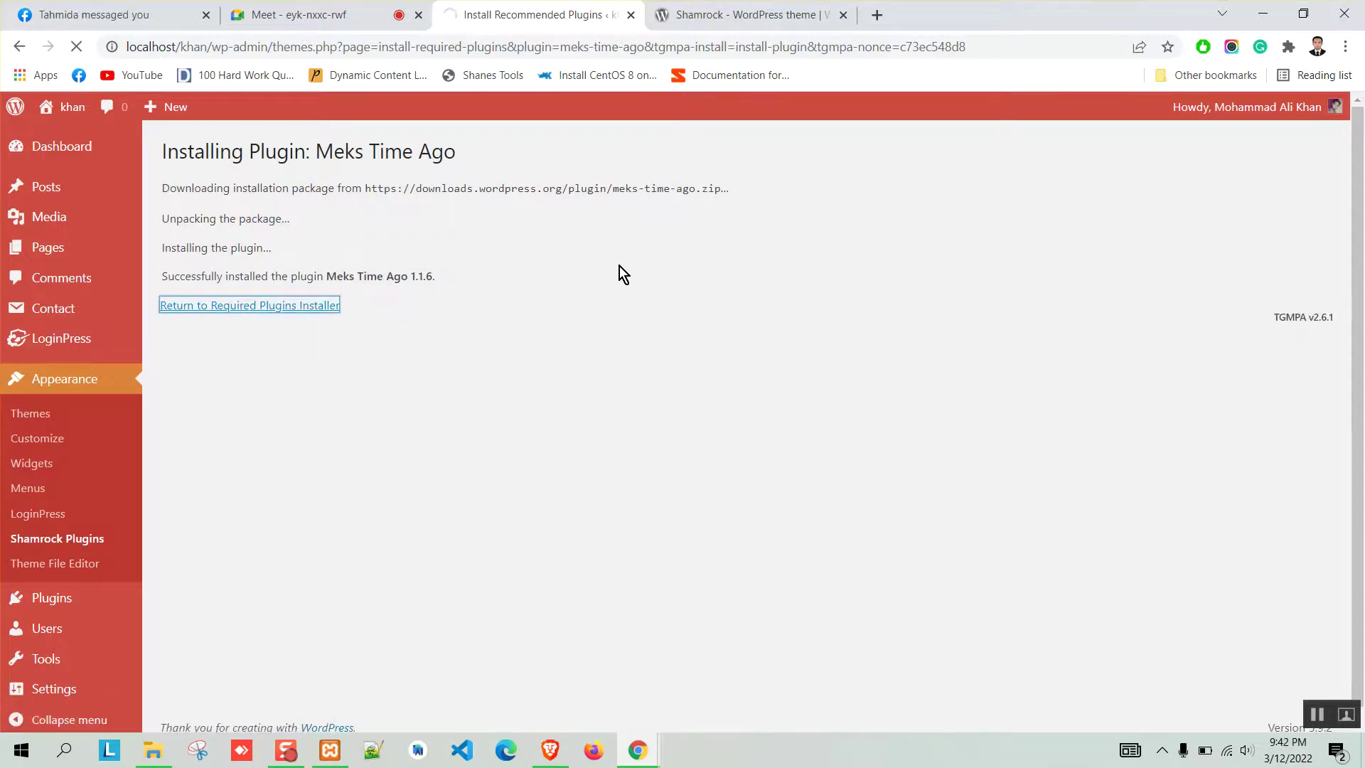
{"action": "left_click", "coordinate": [229, 303]}
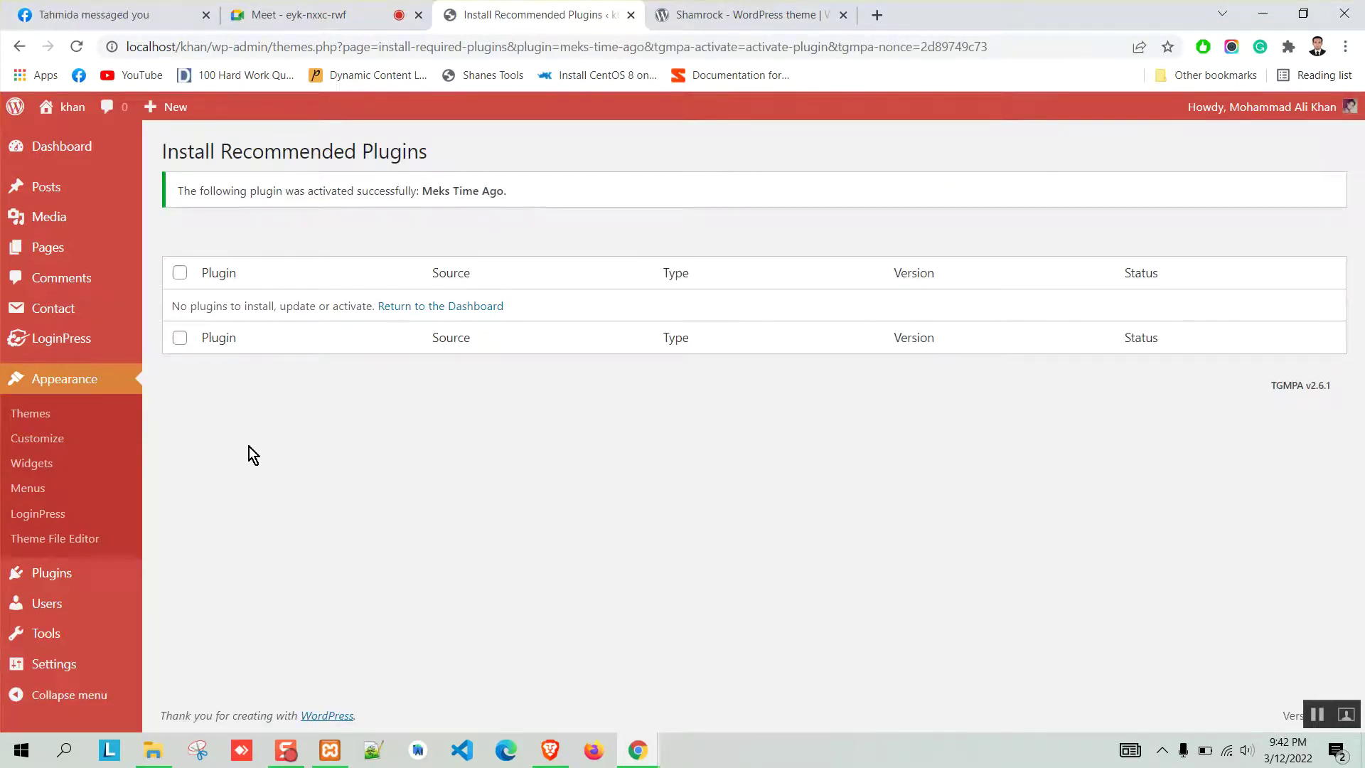
Open Plugins > Installed Plugins and scroll through the list of active plugins.
{"action": "mouse_move", "coordinate": [100, 579]}
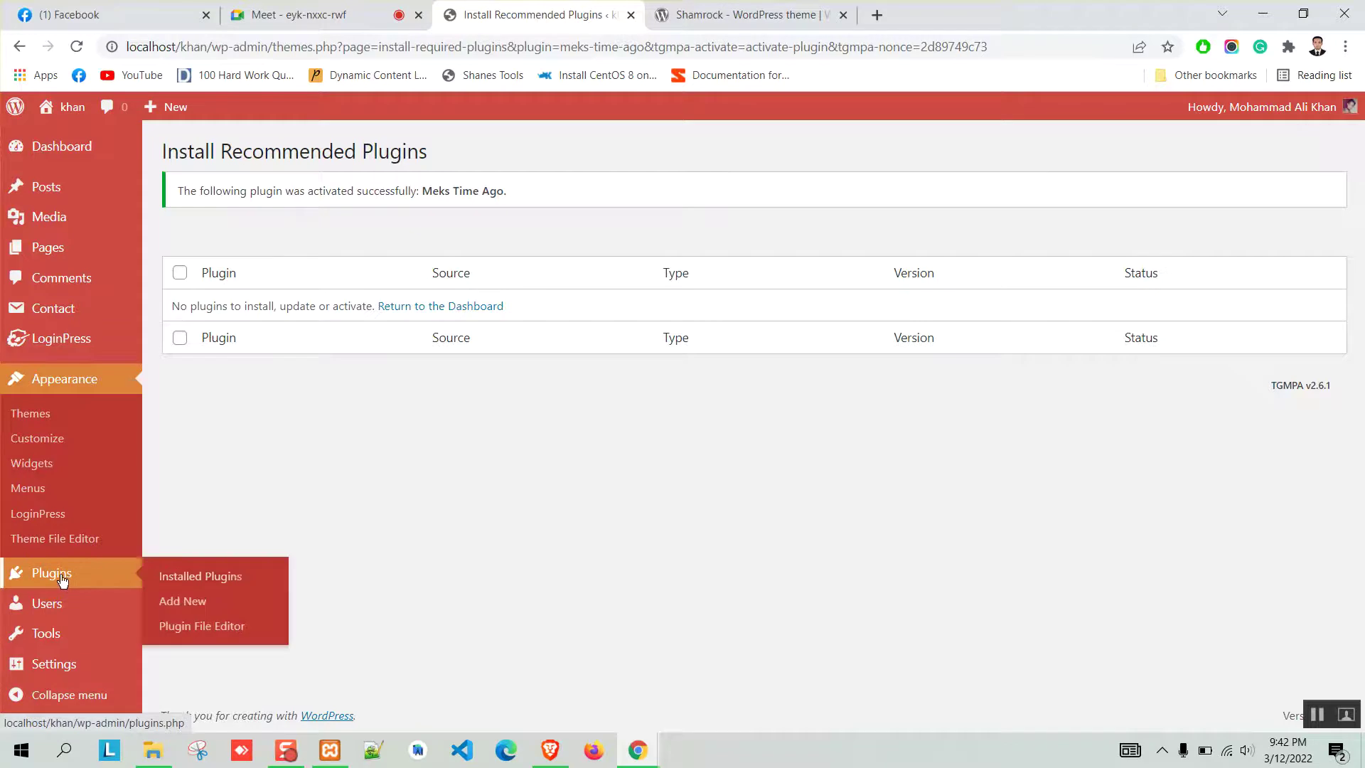
{"action": "left_click", "coordinate": [236, 579]}
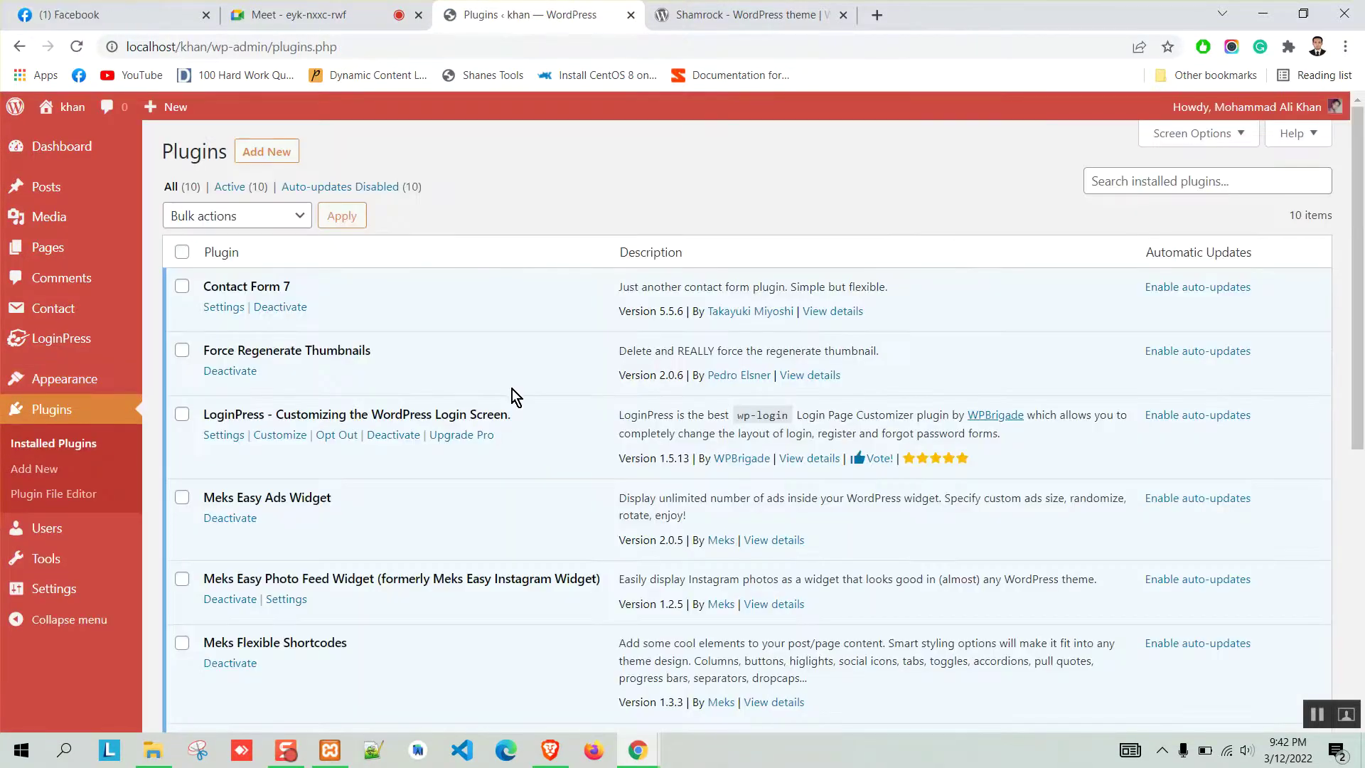
{"action": "scroll", "coordinate": [512, 390], "scroll_direction": "down", "scroll_amount": 3}
{"action": "scroll", "coordinate": [512, 391], "scroll_direction": "down", "scroll_amount": 5}
{"action": "scroll", "coordinate": [527, 566], "scroll_direction": "up", "scroll_amount": 7}
{"action": "scroll", "coordinate": [475, 320], "scroll_direction": "down", "scroll_amount": 5}
{"action": "scroll", "coordinate": [462, 375], "scroll_direction": "up", "scroll_amount": 6}
View the khan front page in Brave, highlighting its KHAN title and Learning wordpress tagline.
{"action": "left_click", "coordinate": [549, 750]}
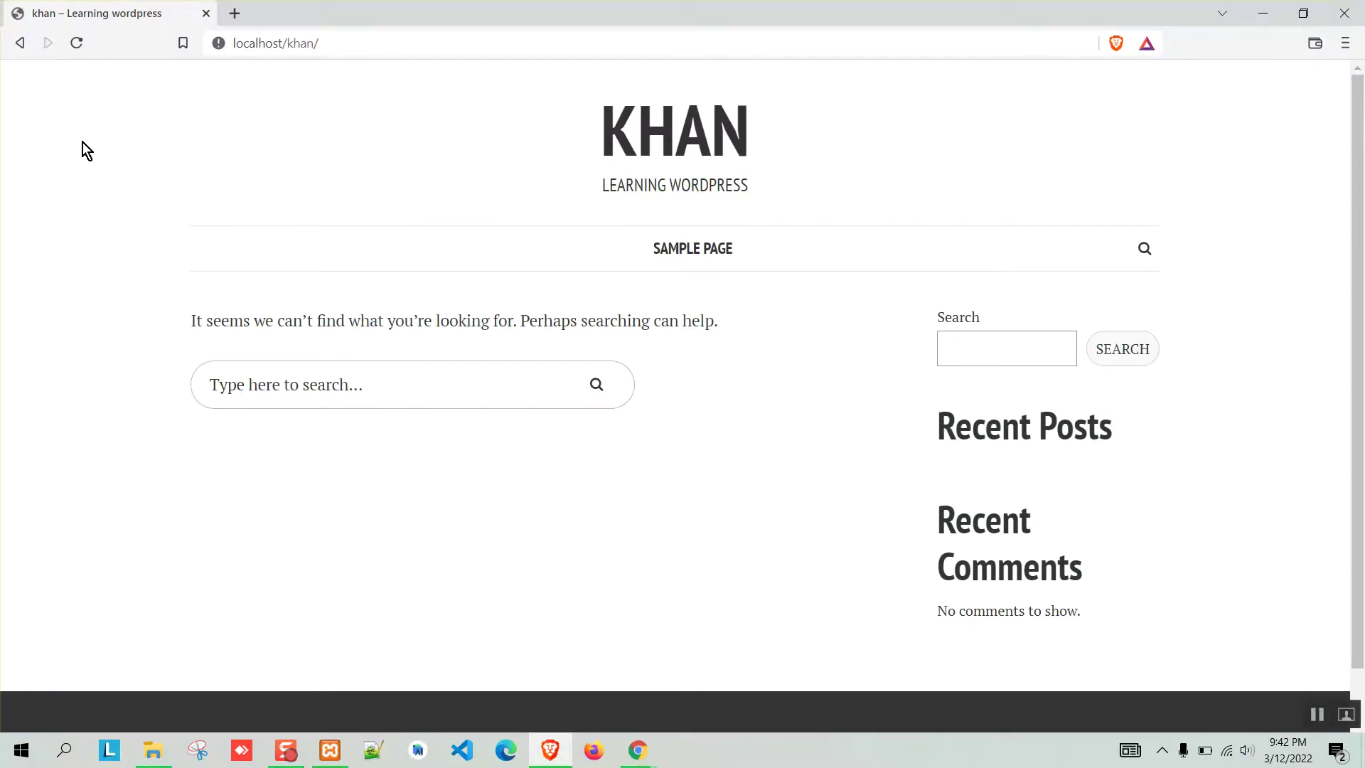
{"action": "scroll", "coordinate": [448, 380], "scroll_direction": "down", "scroll_amount": 1}
{"action": "scroll", "coordinate": [110, 483], "scroll_direction": "up", "scroll_amount": 1}
{"action": "left_click", "coordinate": [979, 351]}
{"action": "left_click", "coordinate": [290, 396]}
{"action": "left_click_drag", "start_coordinate": [760, 192], "coordinate": [917, 183]}
{"action": "left_click", "coordinate": [489, 139]}
{"action": "left_click", "coordinate": [882, 183]}
Open the Customizer's Site Identity settings and test-edit the site title, restoring it afterward.
{"action": "left_click", "coordinate": [1263, 13]}
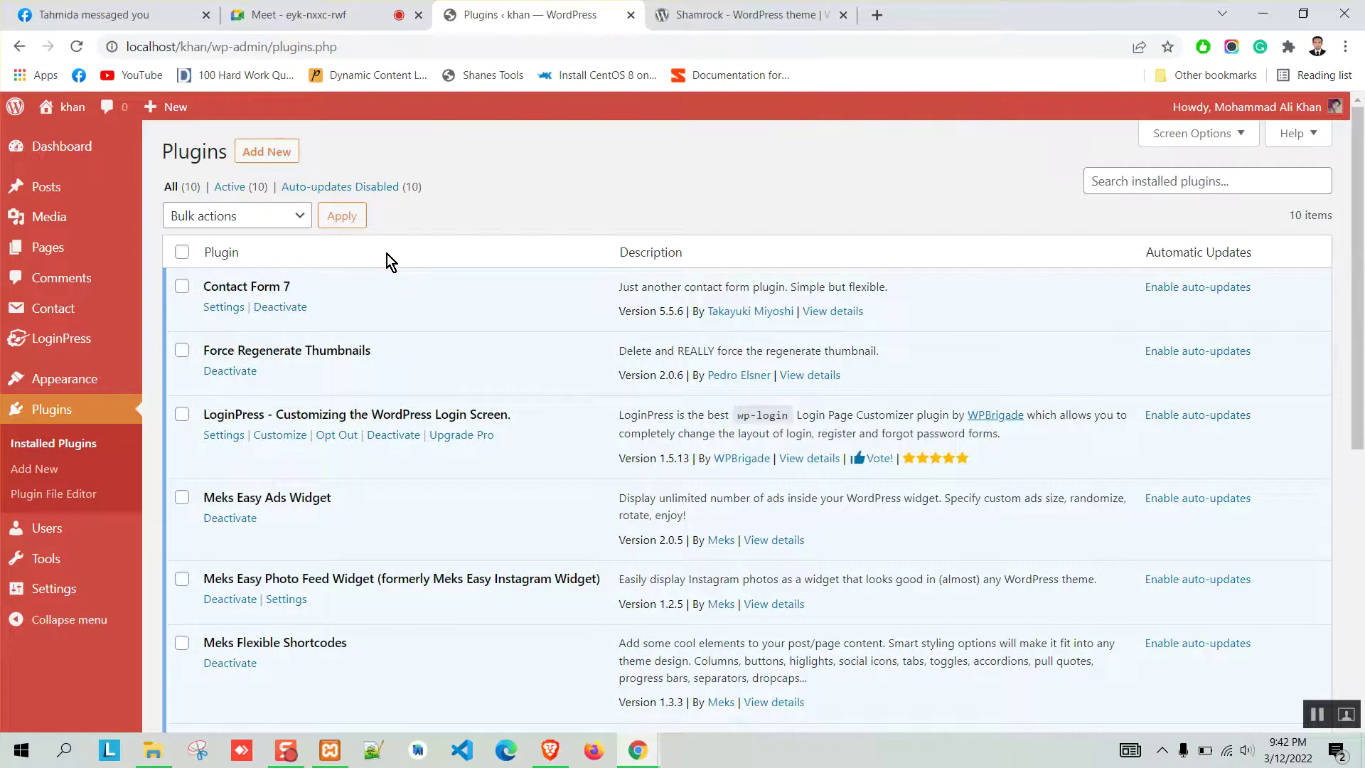
{"action": "mouse_move", "coordinate": [93, 378]}
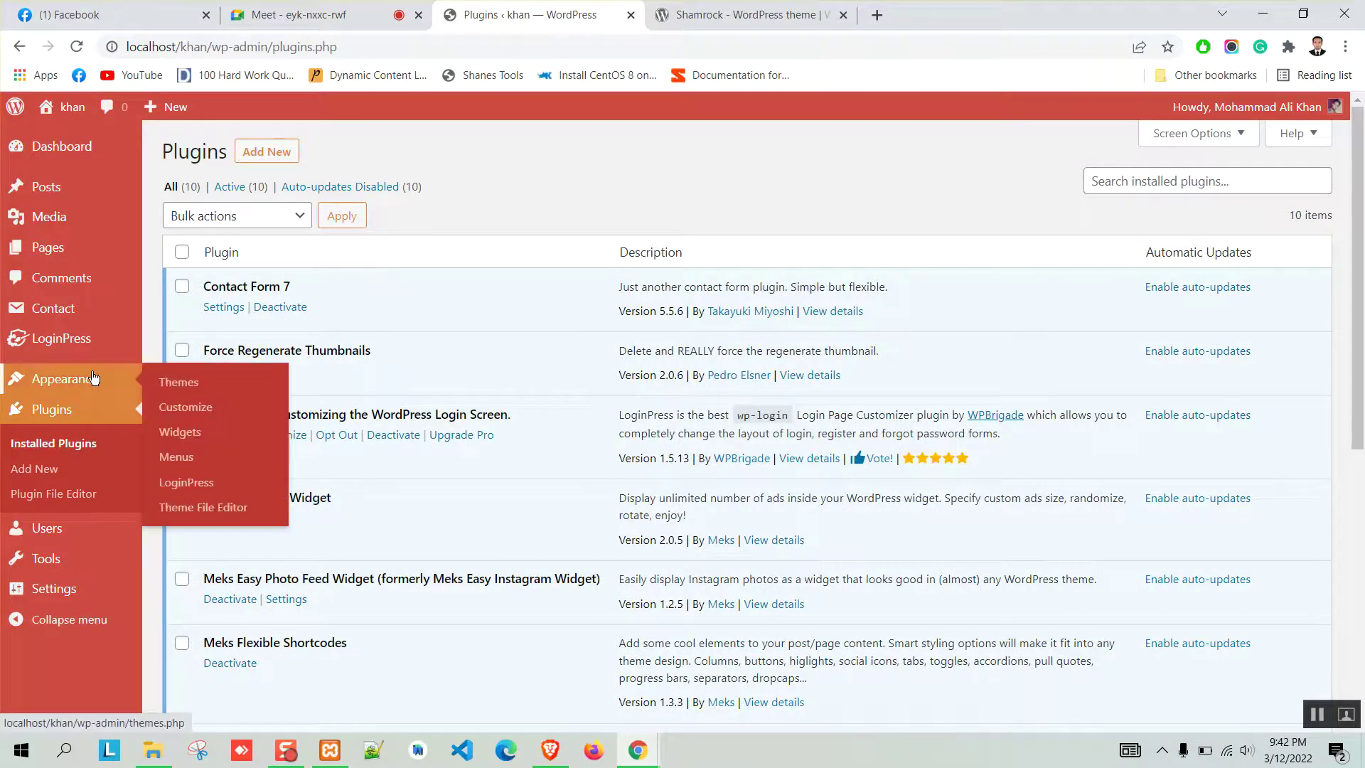
{"action": "left_click", "coordinate": [190, 411]}
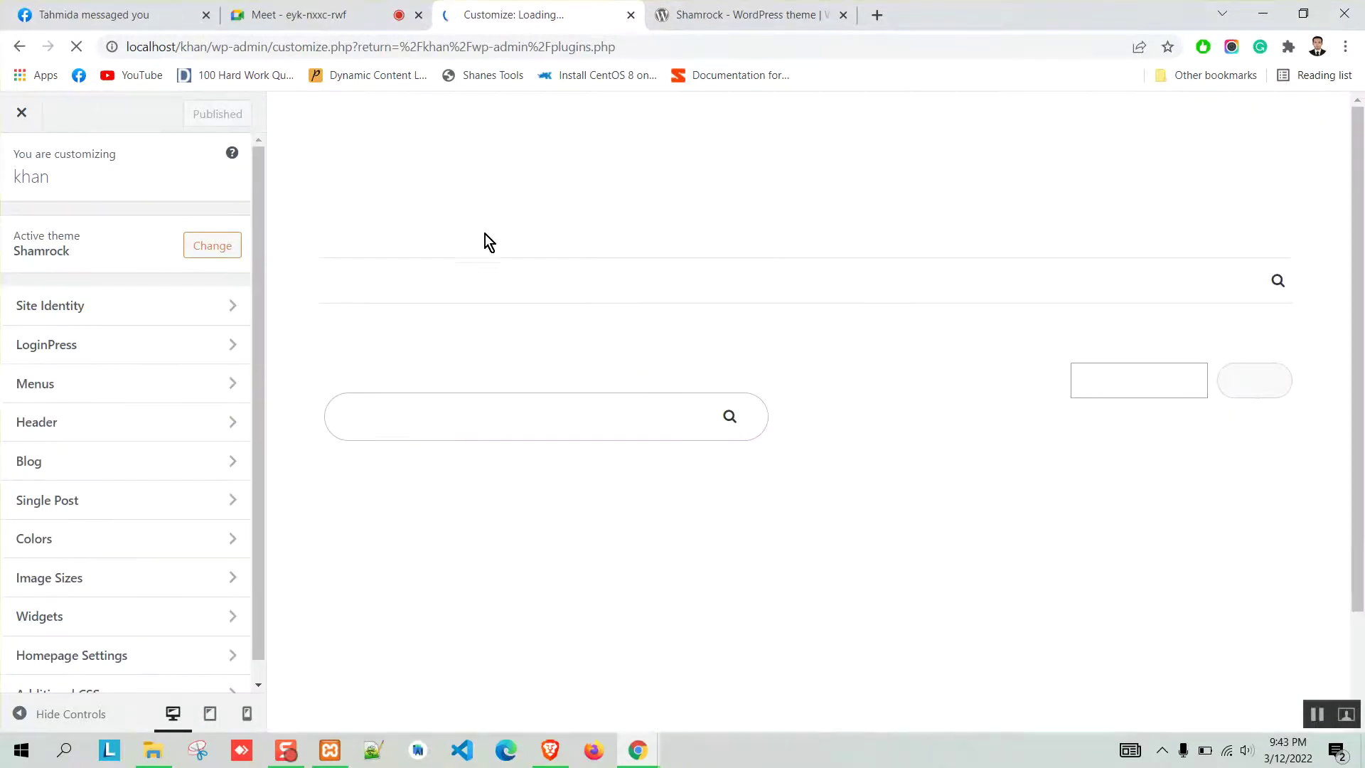
{"action": "left_click", "coordinate": [185, 311]}
{"action": "left_click_drag", "start_coordinate": [76, 254], "coordinate": [5, 255]}
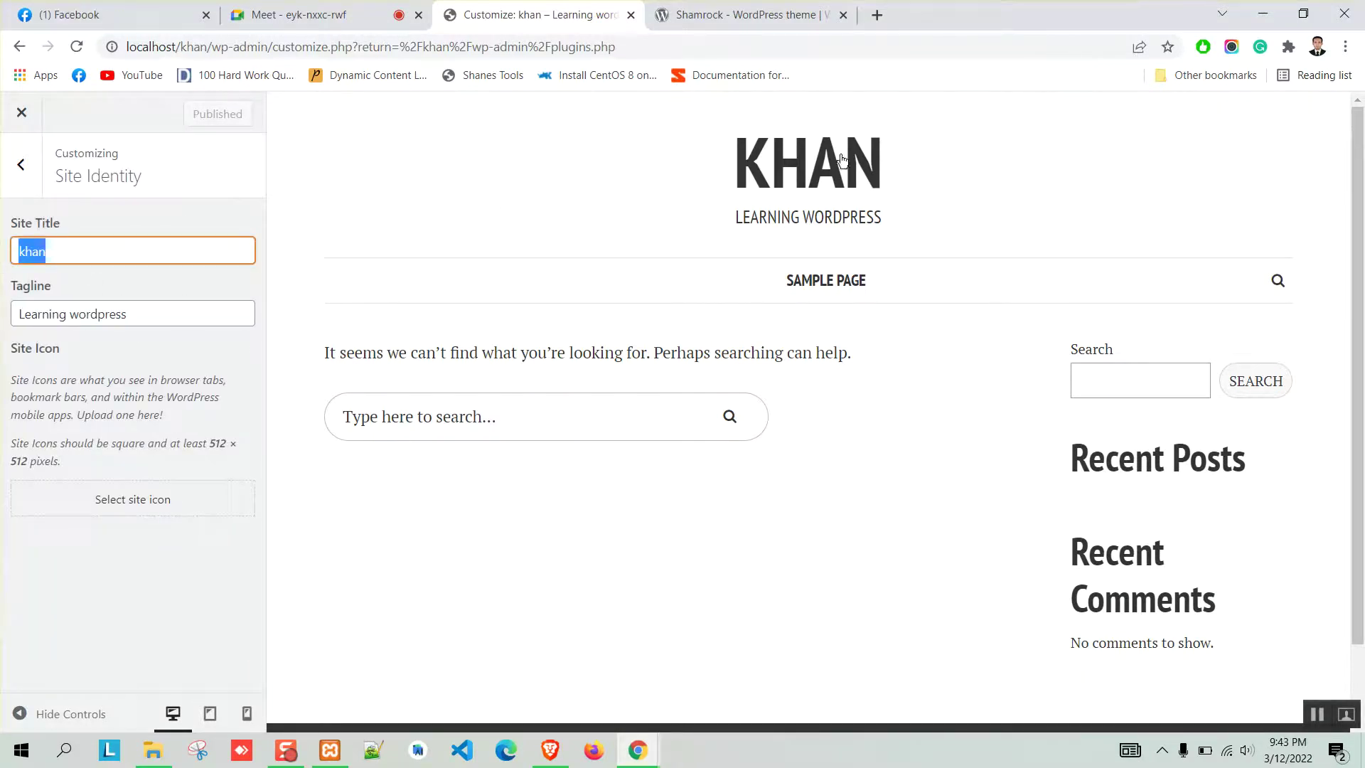
{"action": "left_click", "coordinate": [112, 249]}
{"action": "type", "text": "1"}
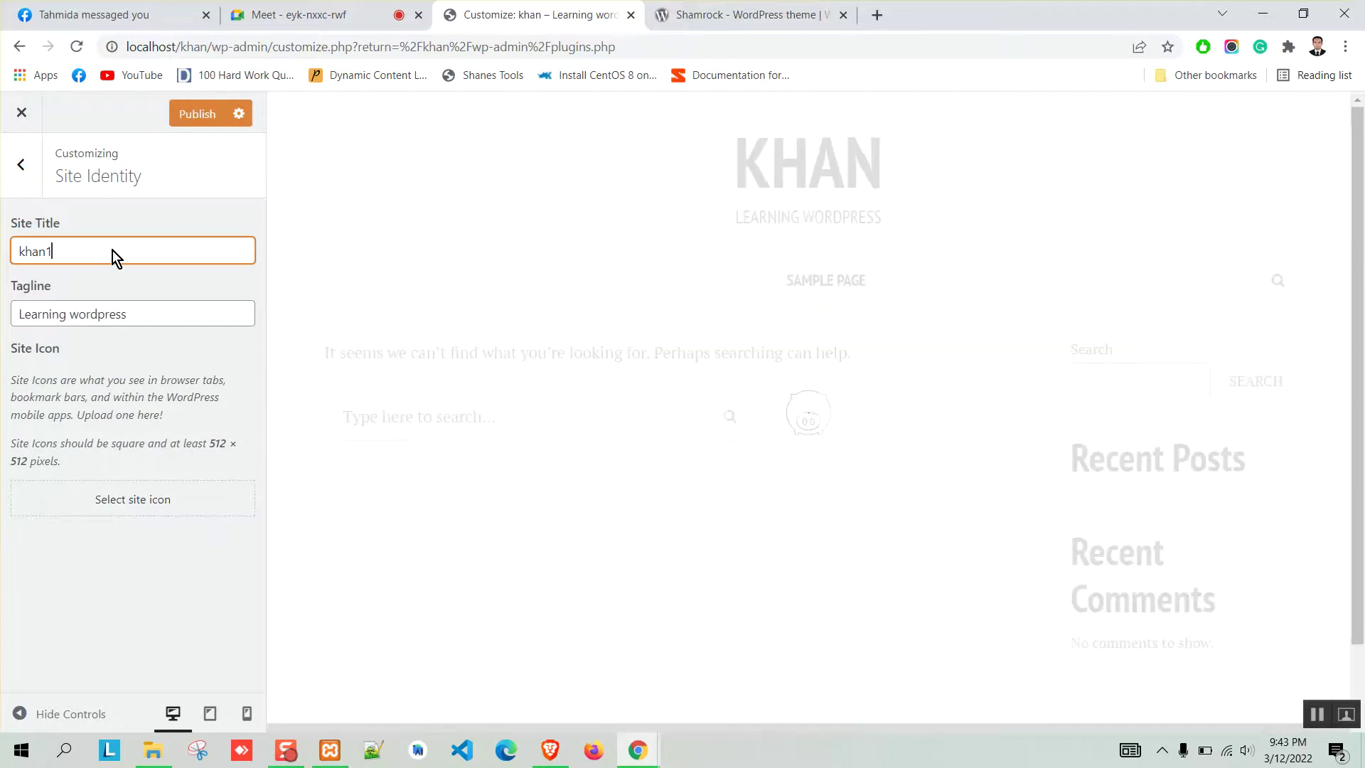
{"action": "left_click", "coordinate": [156, 318]}
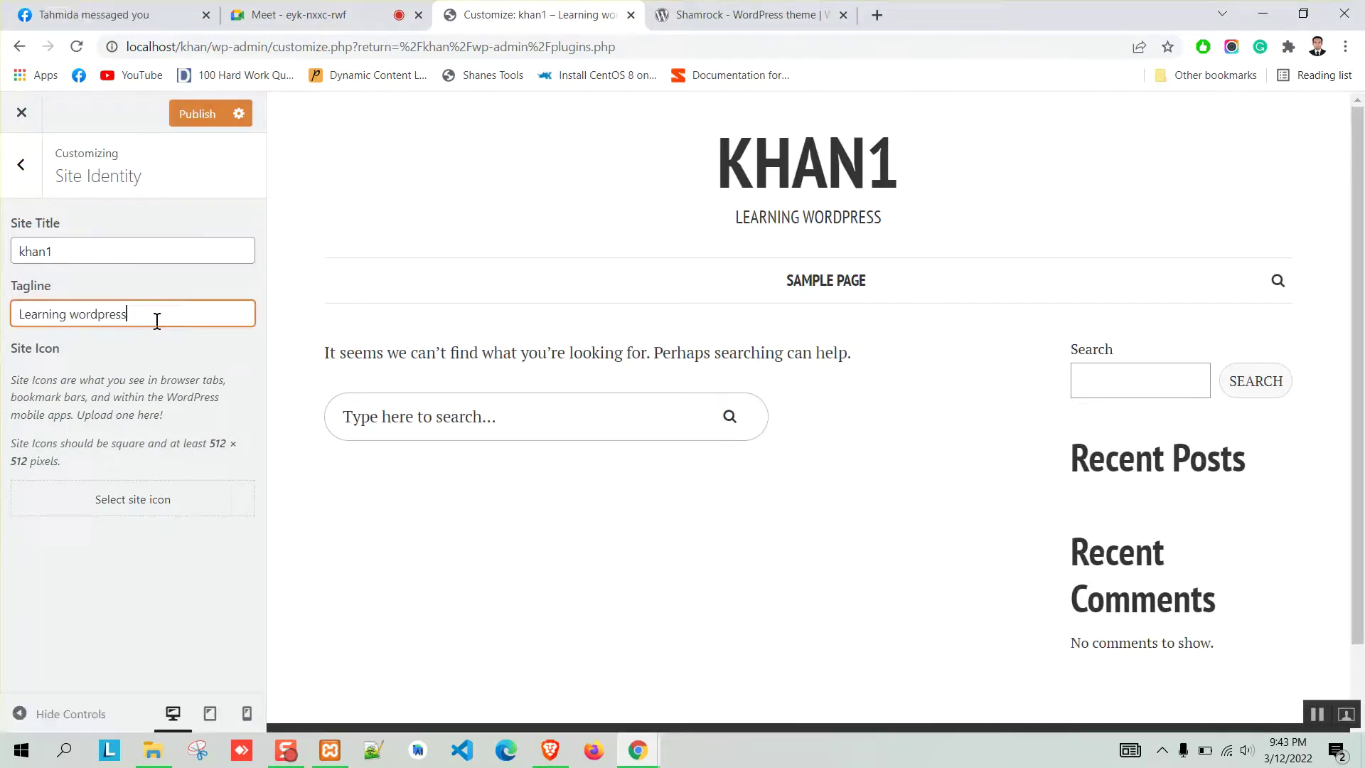
{"action": "left_click", "coordinate": [61, 254]}
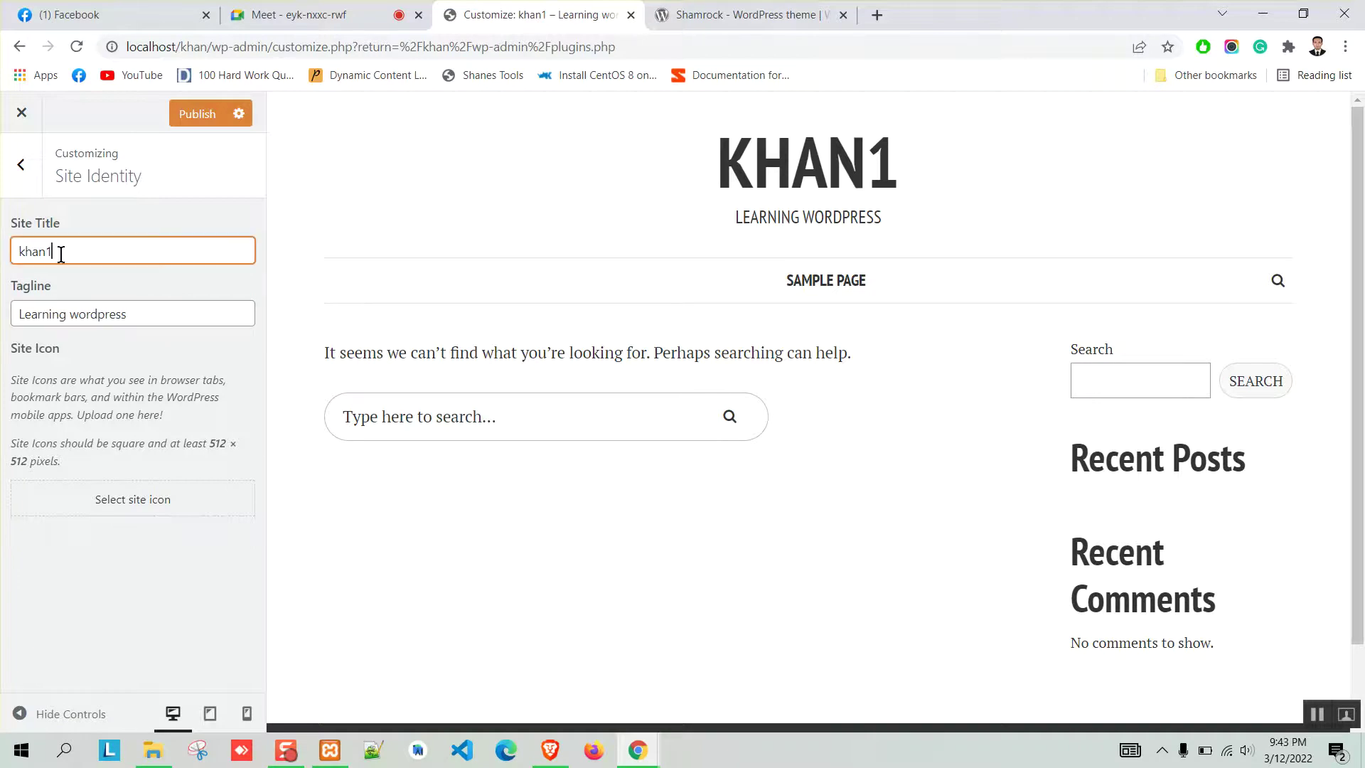
{"action": "key", "text": "BackSpace"}
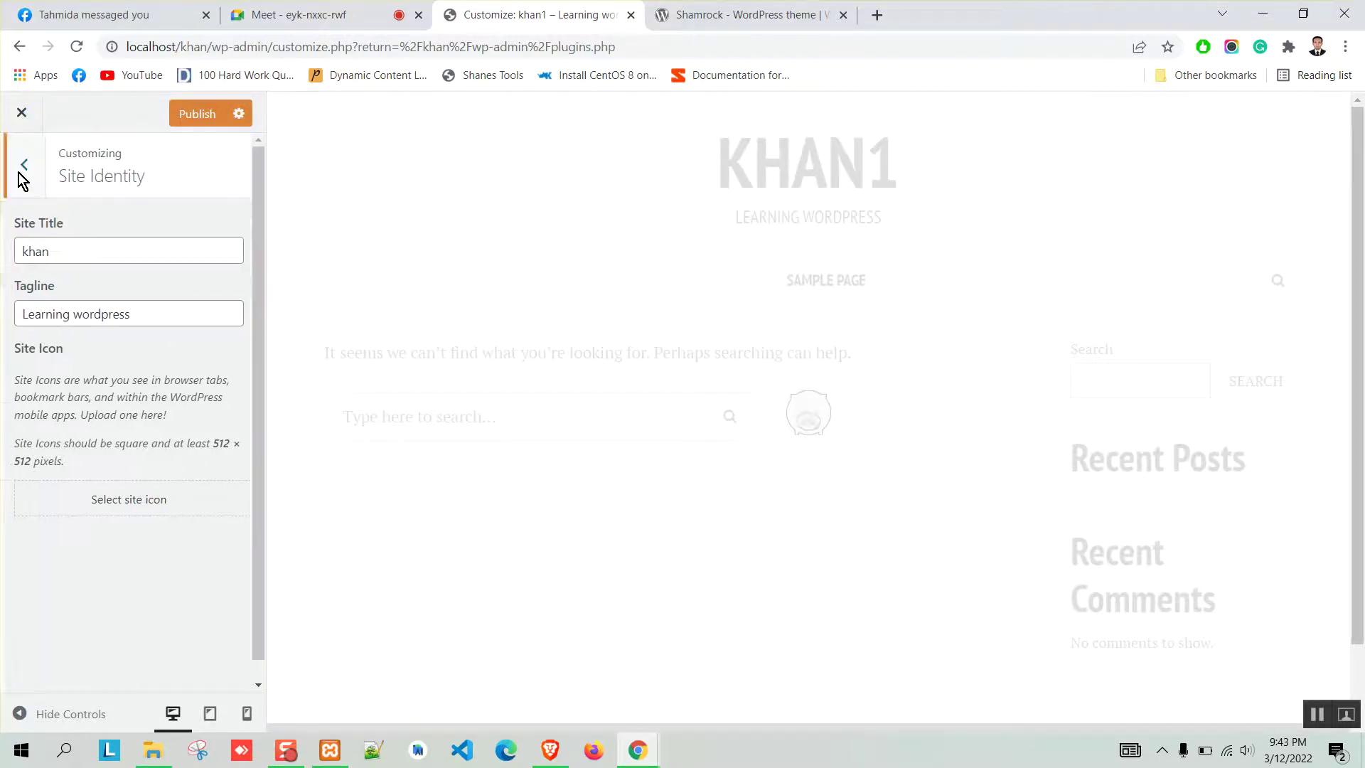
Glance at the LoginPress section, then delete the entire site title in Site Identity.
{"action": "left_click", "coordinate": [18, 172]}
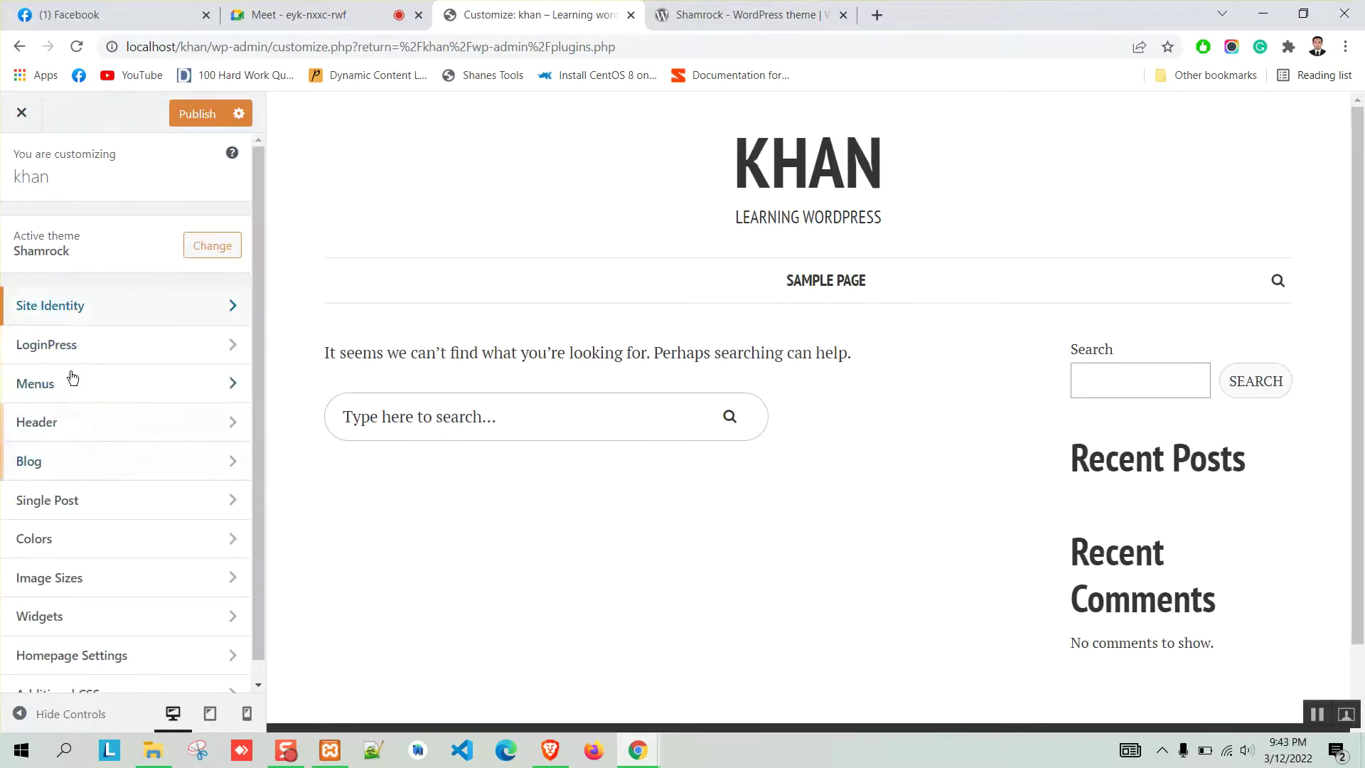
{"action": "left_click", "coordinate": [100, 356]}
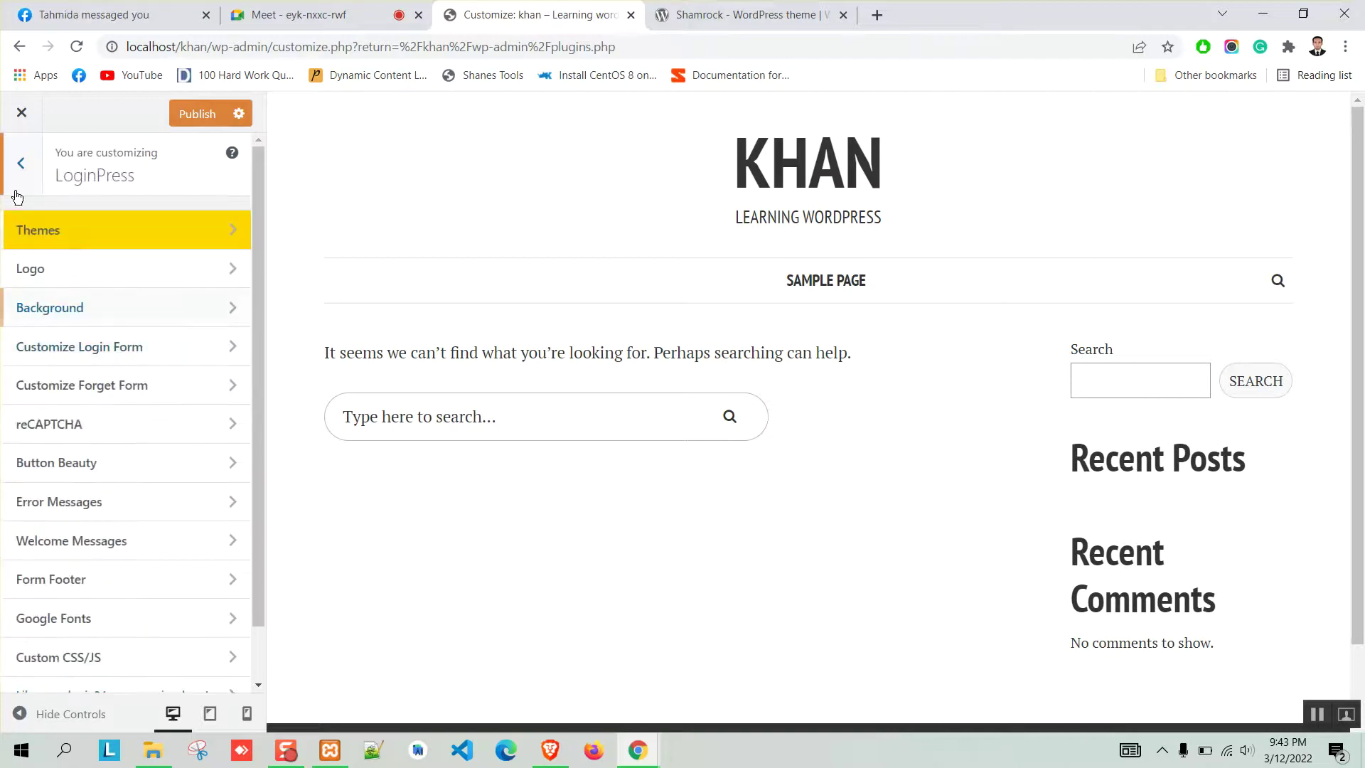
{"action": "left_click", "coordinate": [19, 169]}
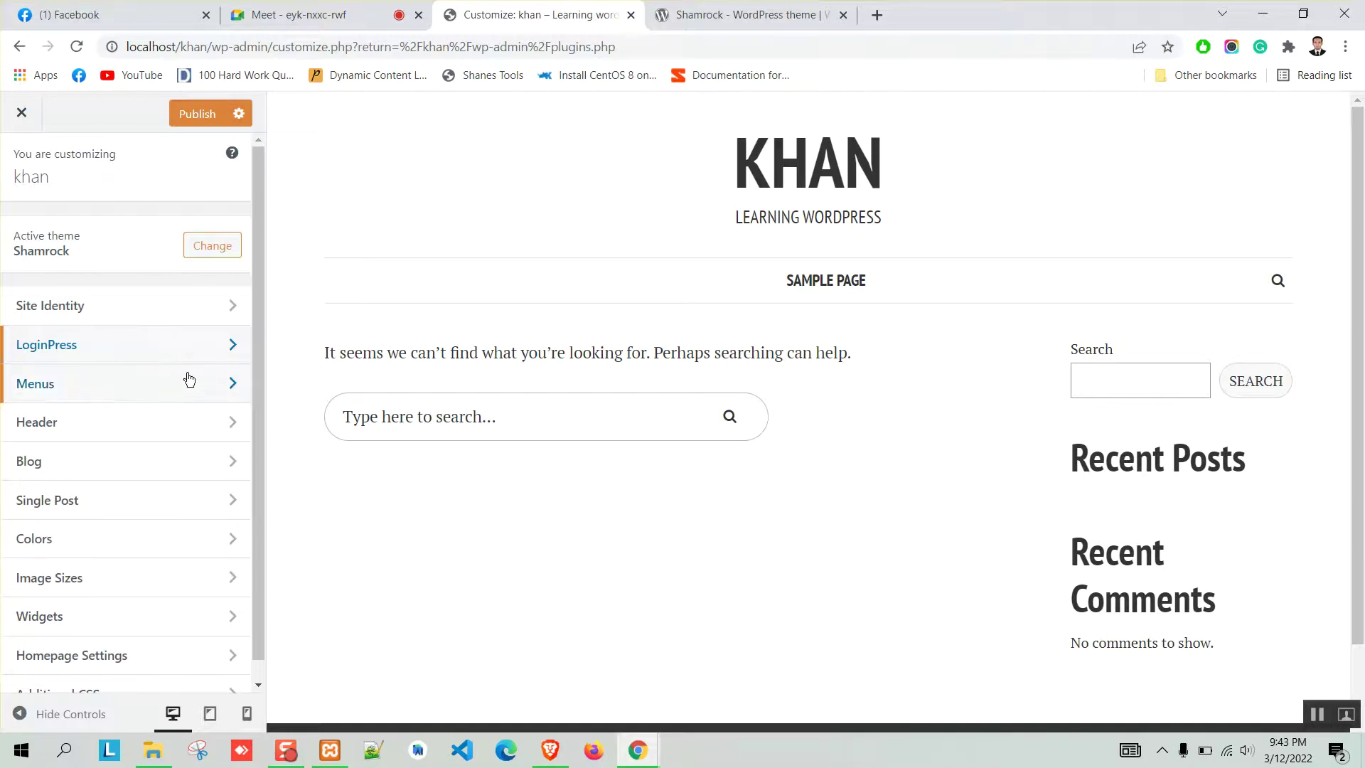
{"action": "left_click", "coordinate": [96, 305]}
{"action": "left_click_drag", "start_coordinate": [60, 254], "coordinate": [4, 263]}
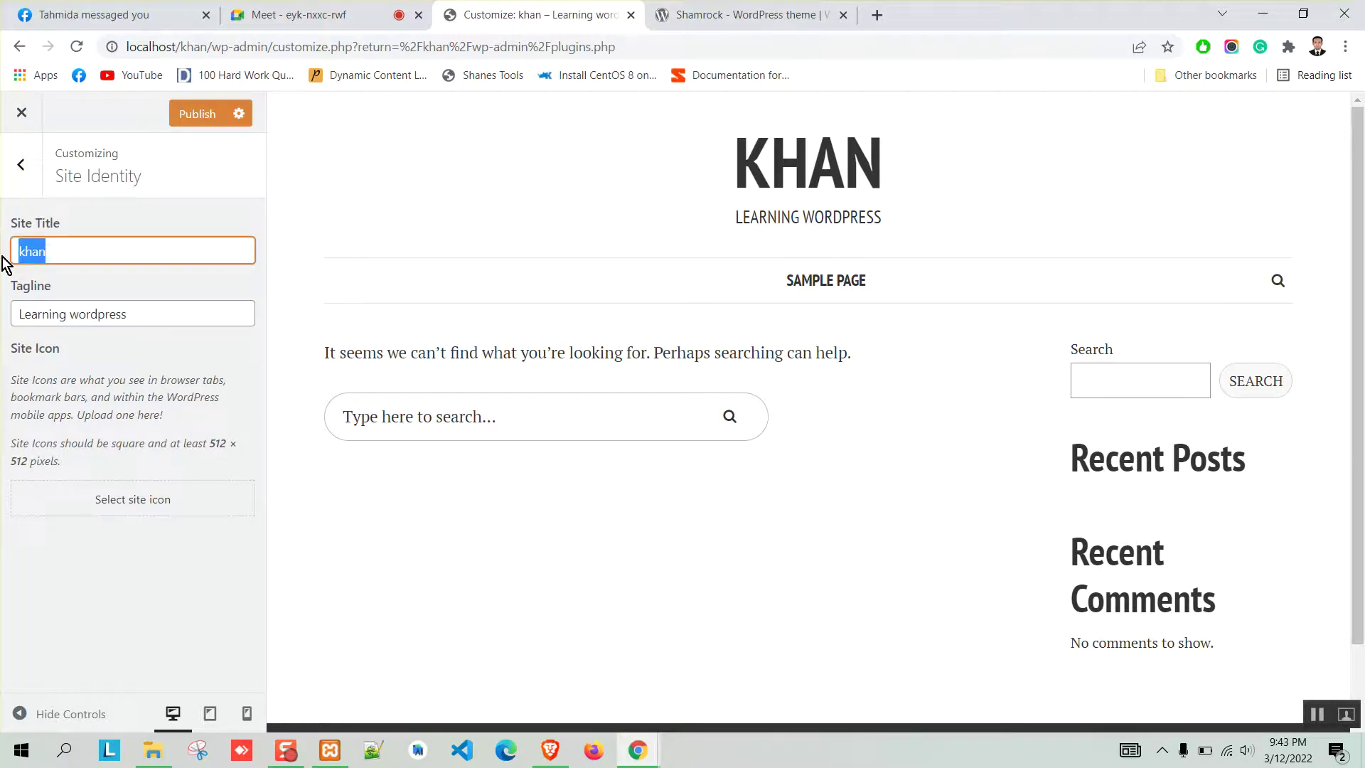
{"action": "key", "text": "BackSpace"}
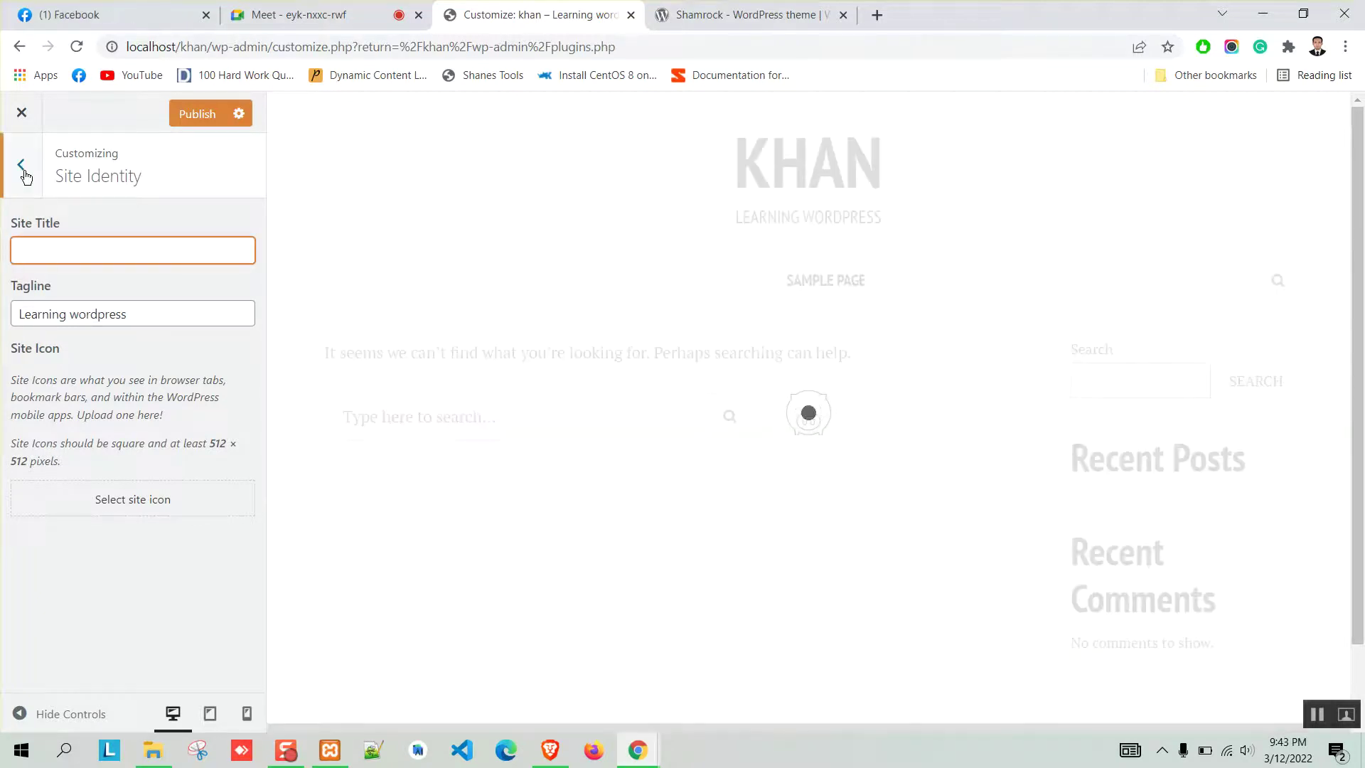
Go back to the Customizer sections and open the Header settings with the logo upload.
{"action": "left_click", "coordinate": [22, 168]}
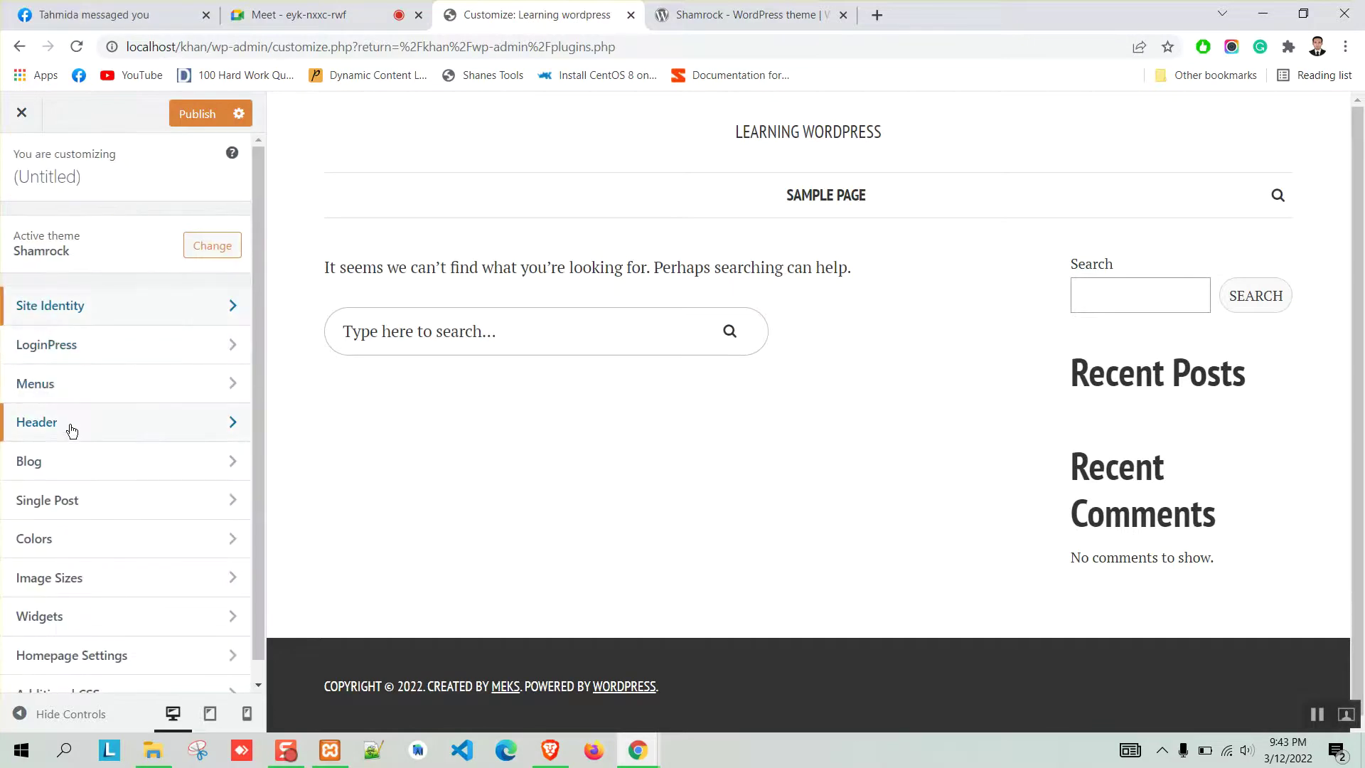
{"action": "left_click", "coordinate": [72, 427]}
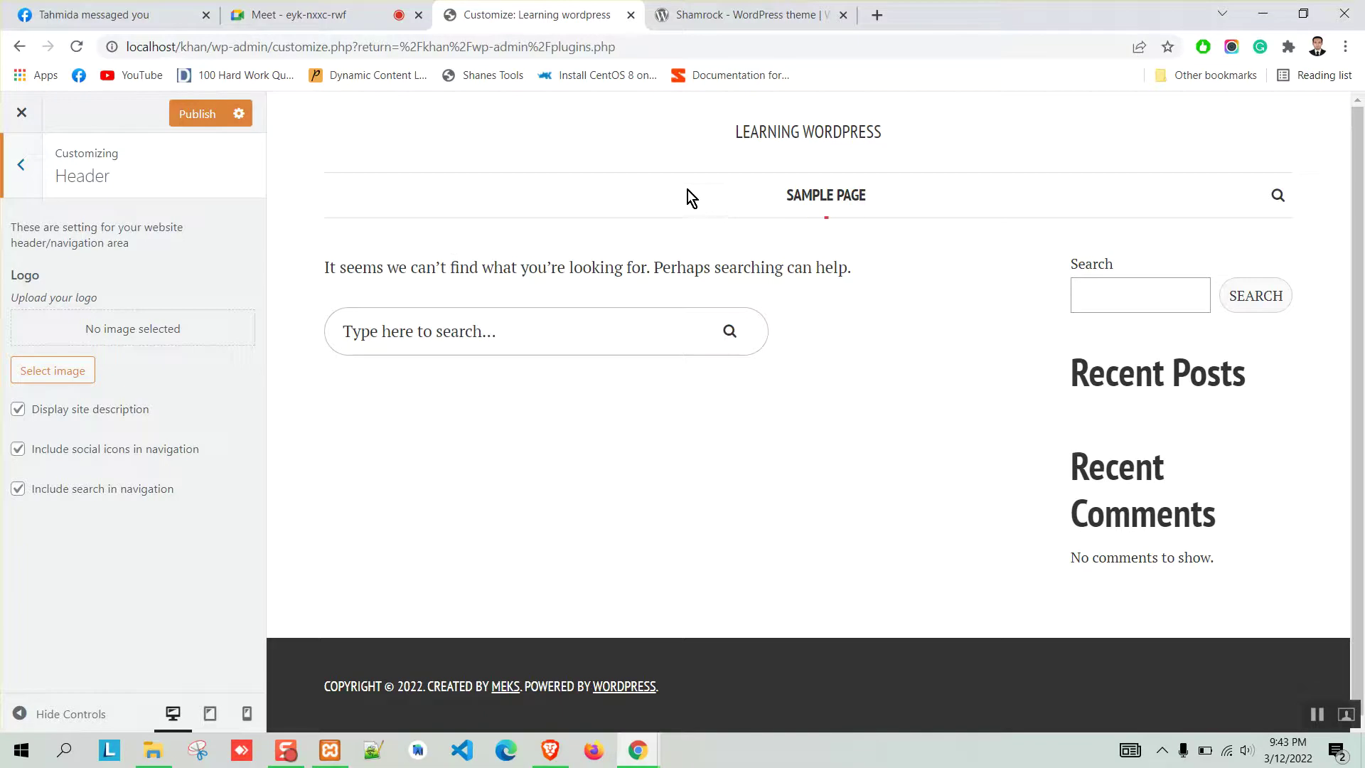
{"action": "left_click", "coordinate": [876, 14]}
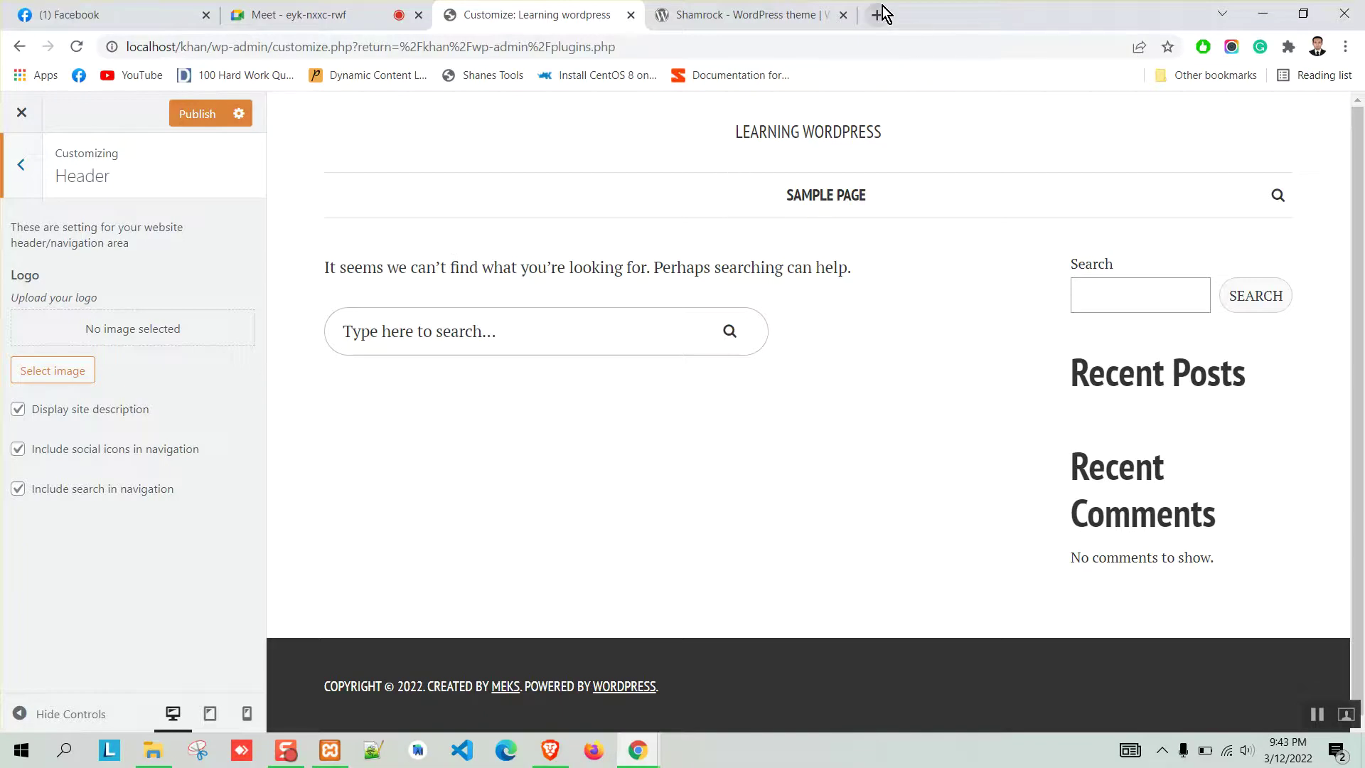
Search Google Images for 'logo png' and save the Phoenix logo image to Downloads.
{"action": "type", "text": "lo"}
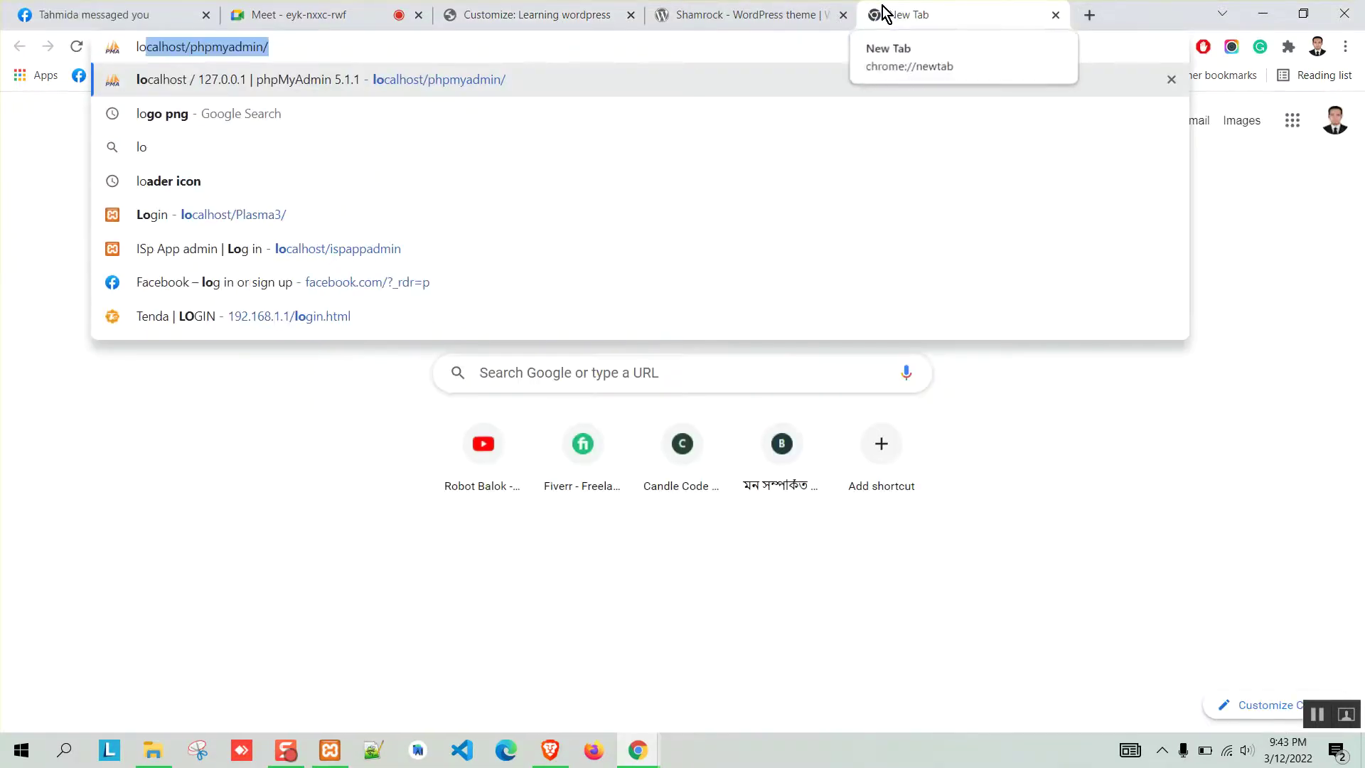
{"action": "type", "text": "go png"}
{"action": "key", "text": "Return"}
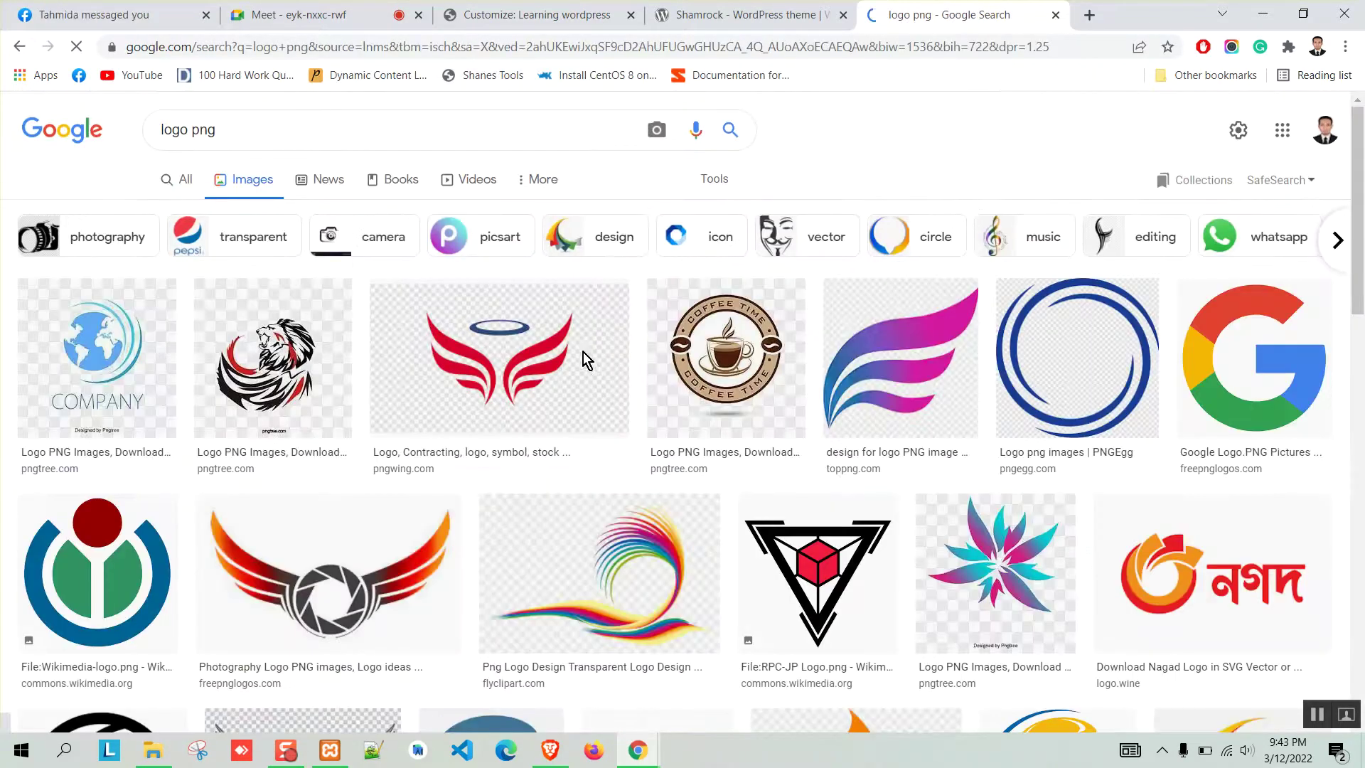
{"action": "left_click", "coordinate": [489, 347]}
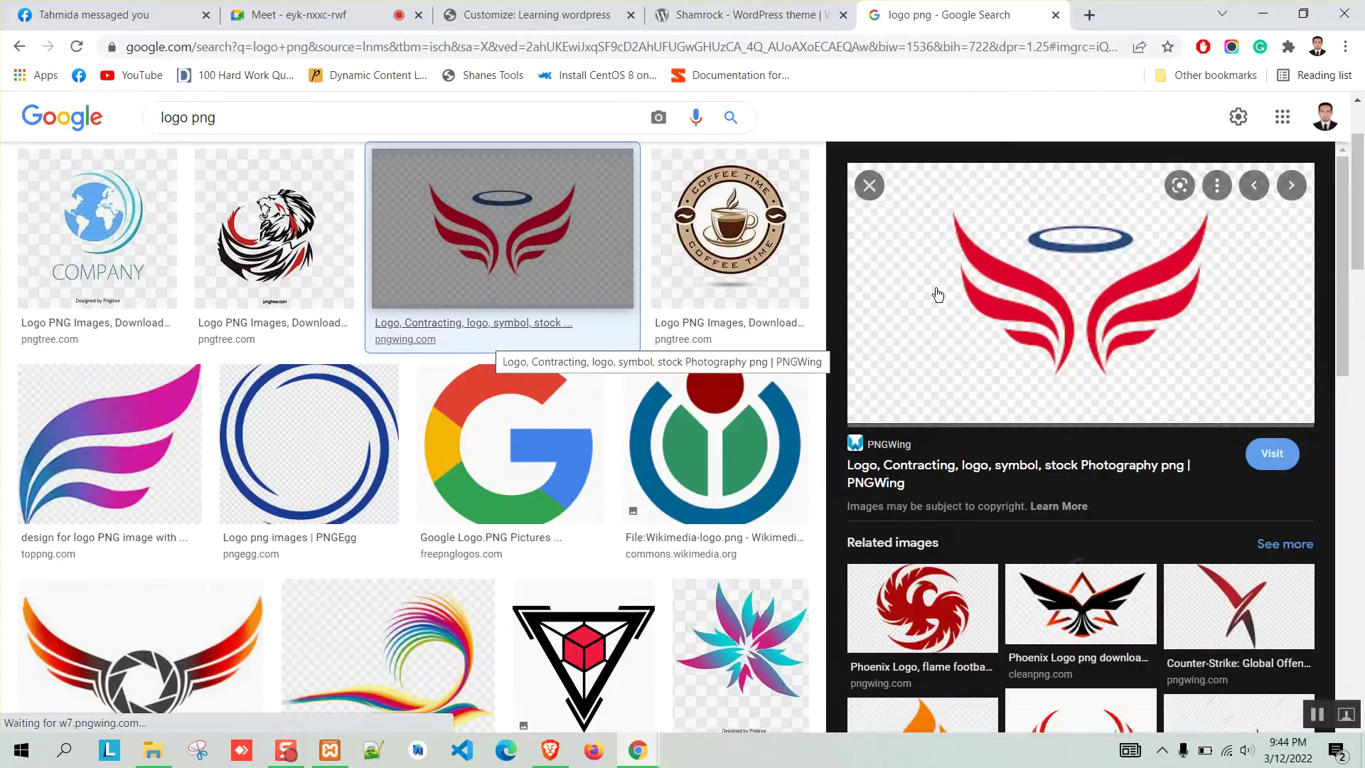
{"action": "left_click", "coordinate": [1088, 608]}
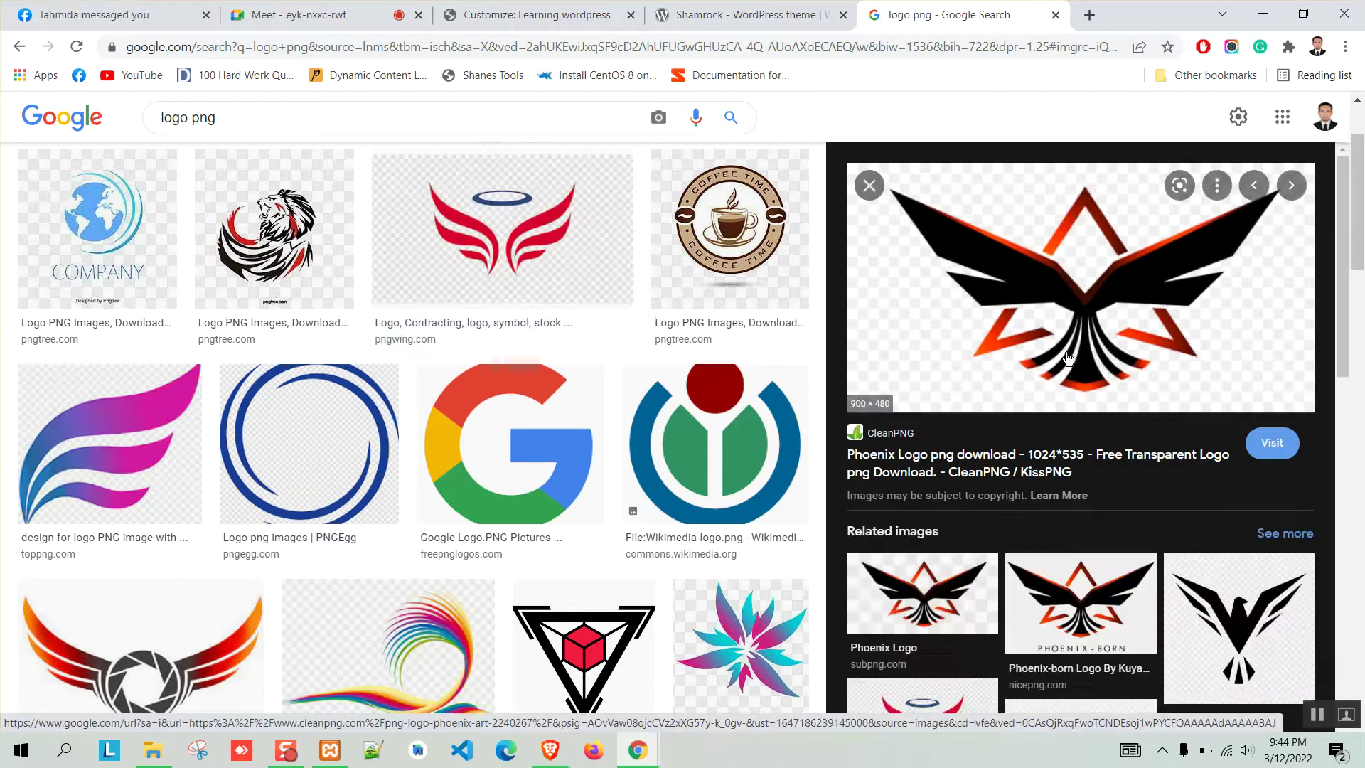
{"action": "right_click", "coordinate": [1057, 293]}
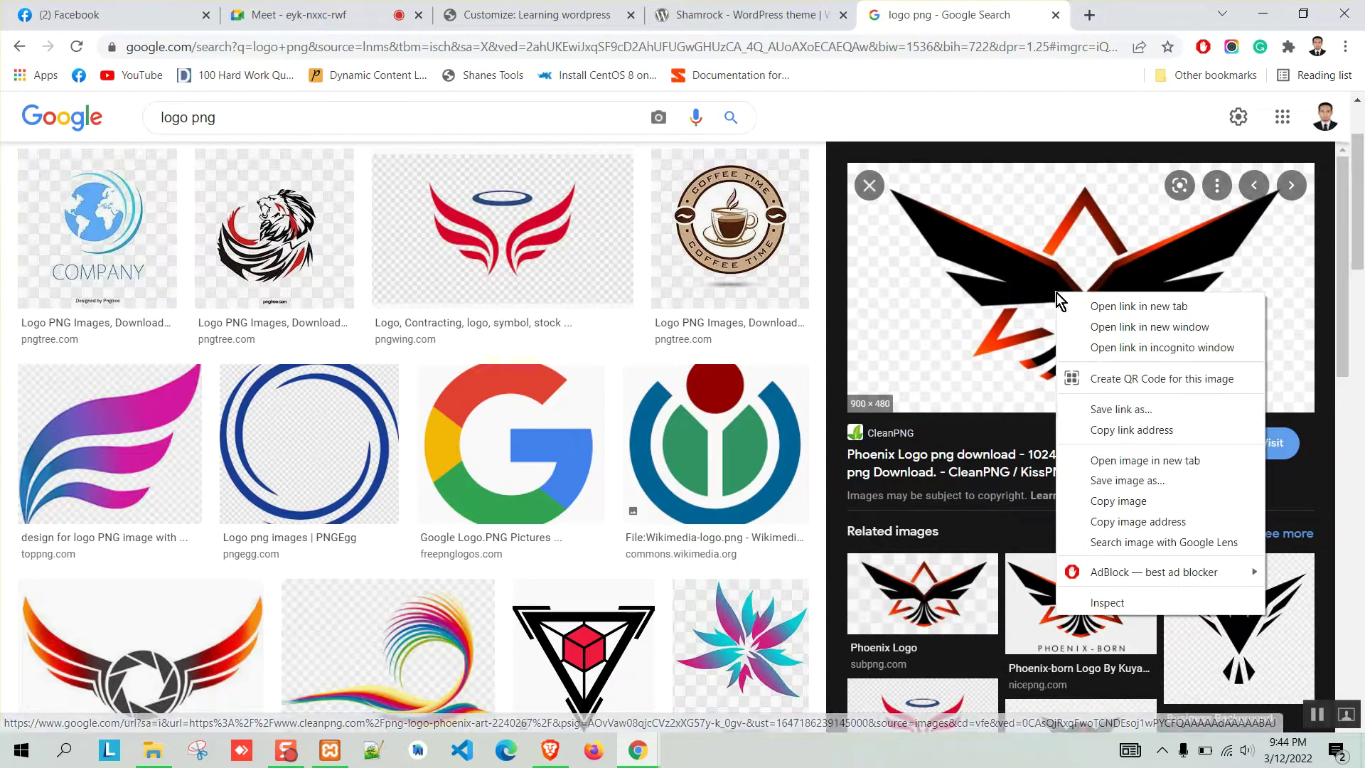
{"action": "left_click", "coordinate": [1104, 482]}
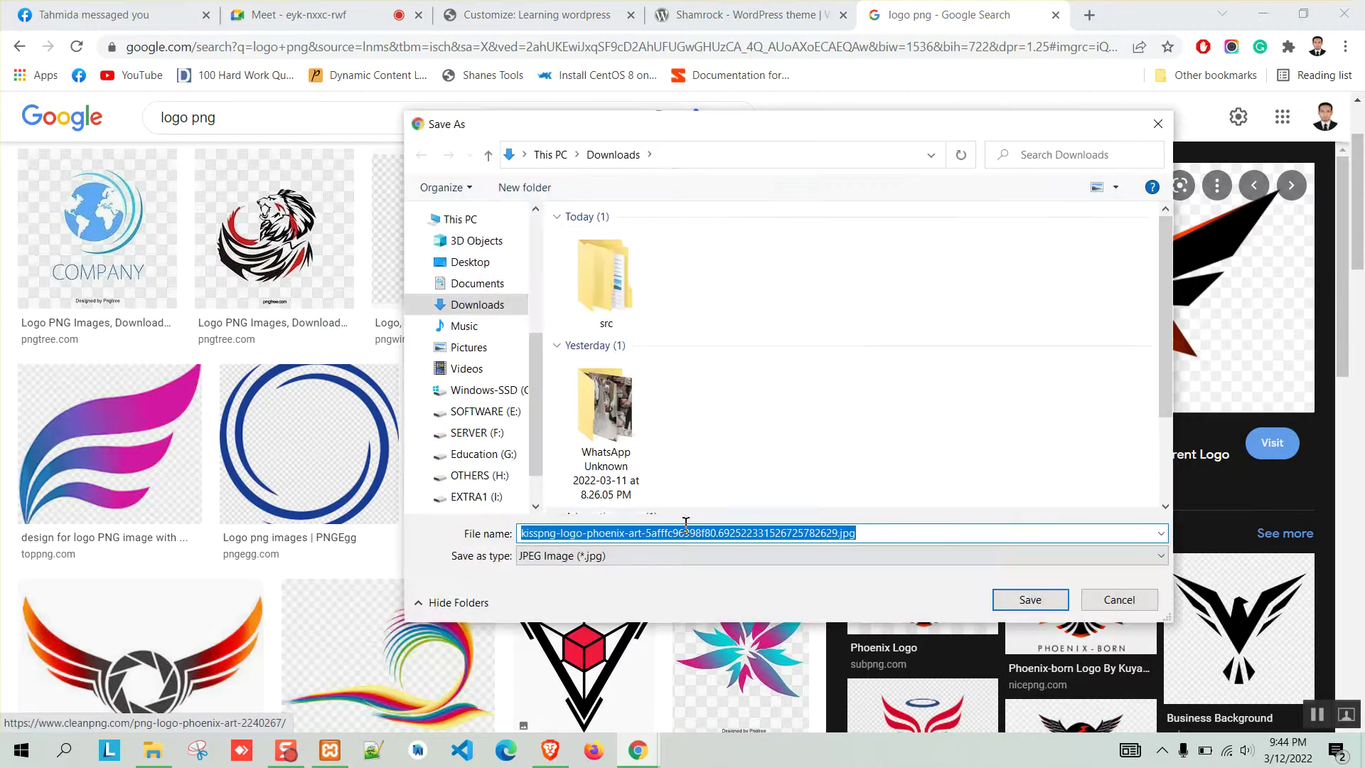
{"action": "left_click", "coordinate": [1032, 601]}
Check the downloaded file in the downloads list, then return to the Customize tab.
{"action": "left_click", "coordinate": [1285, 717]}
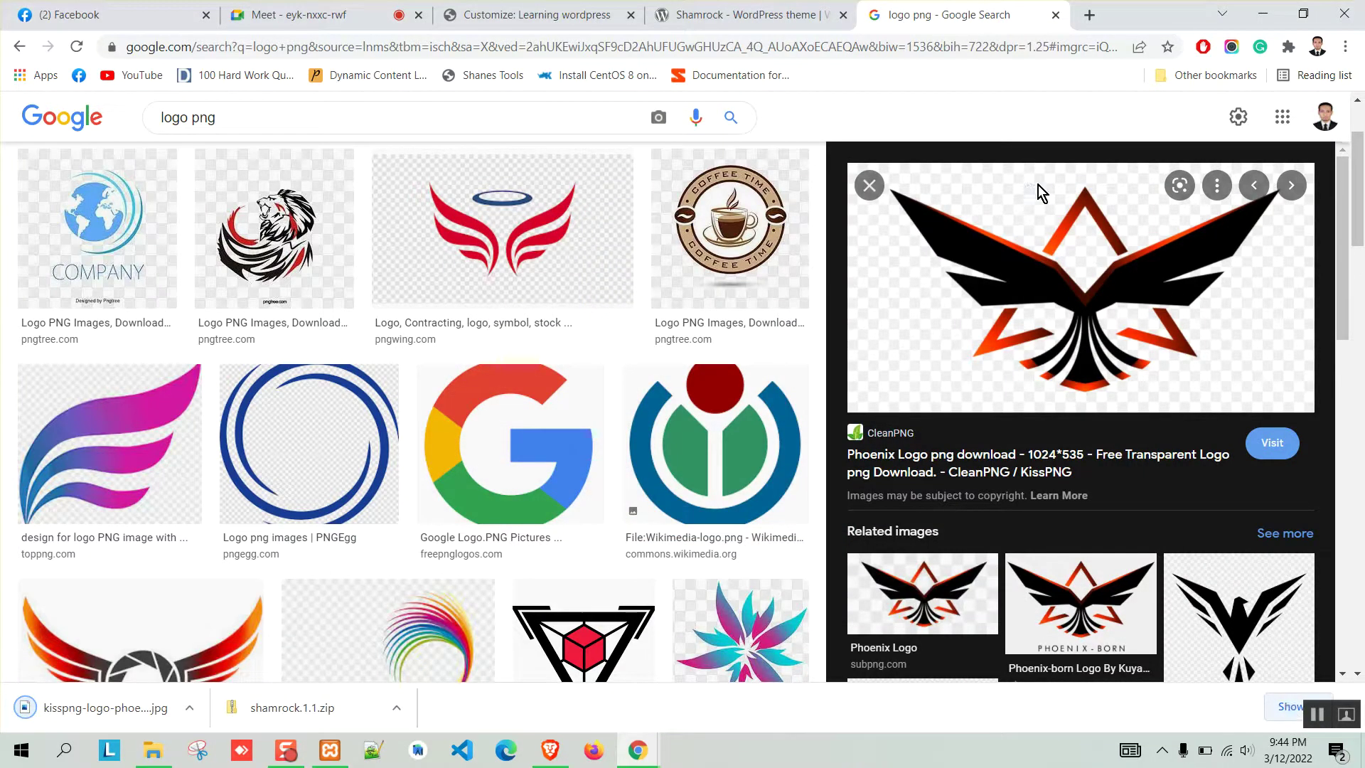
{"action": "left_click", "coordinate": [1110, 20]}
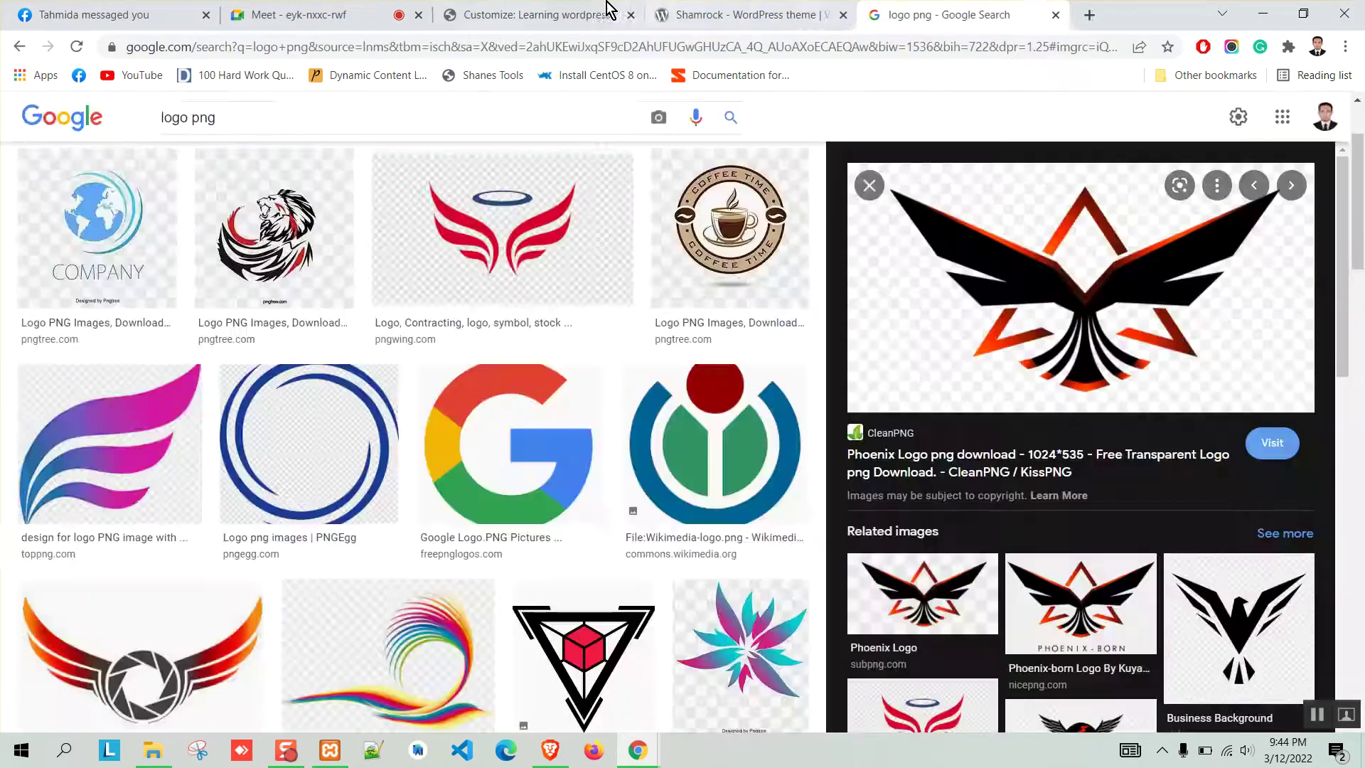
{"action": "left_click", "coordinate": [518, 15]}
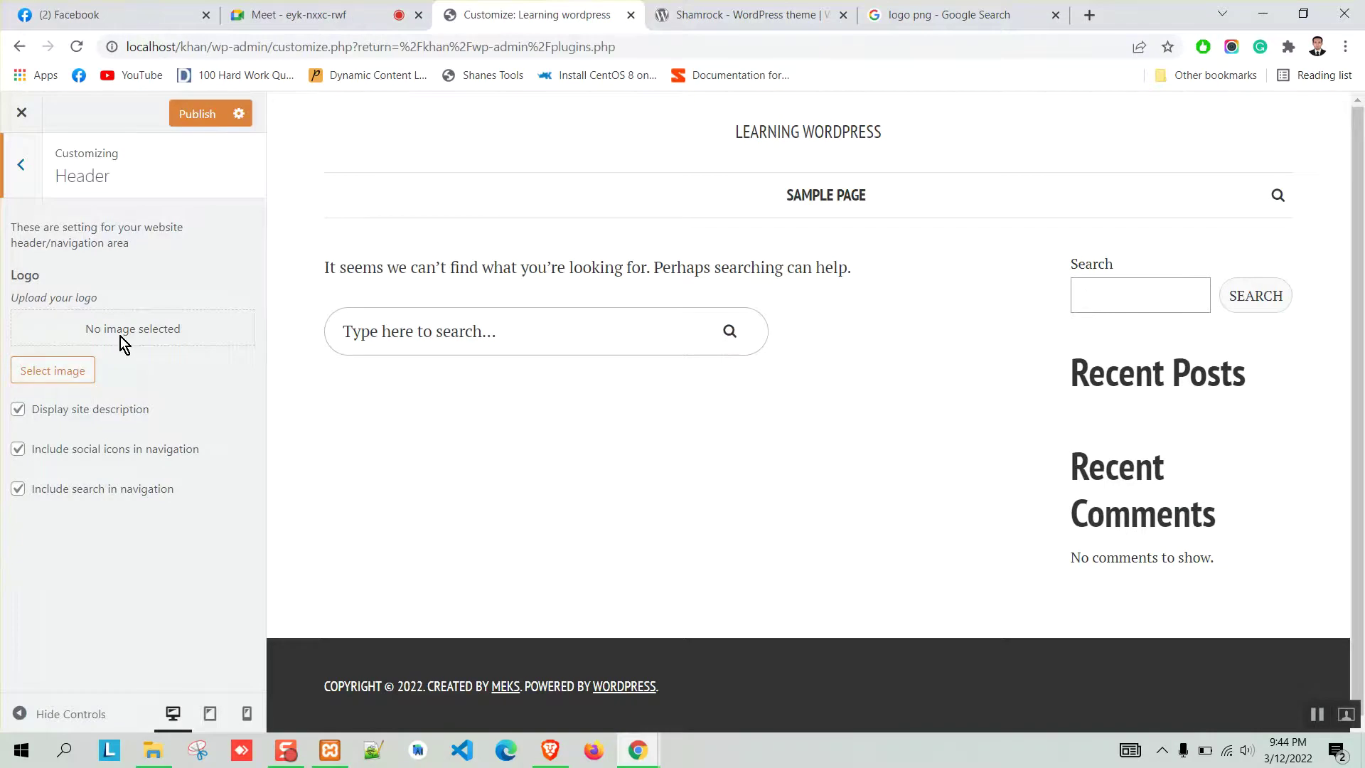
Upload the kisspng phoenix image to the media library and select it as the header logo.
{"action": "left_click", "coordinate": [62, 375]}
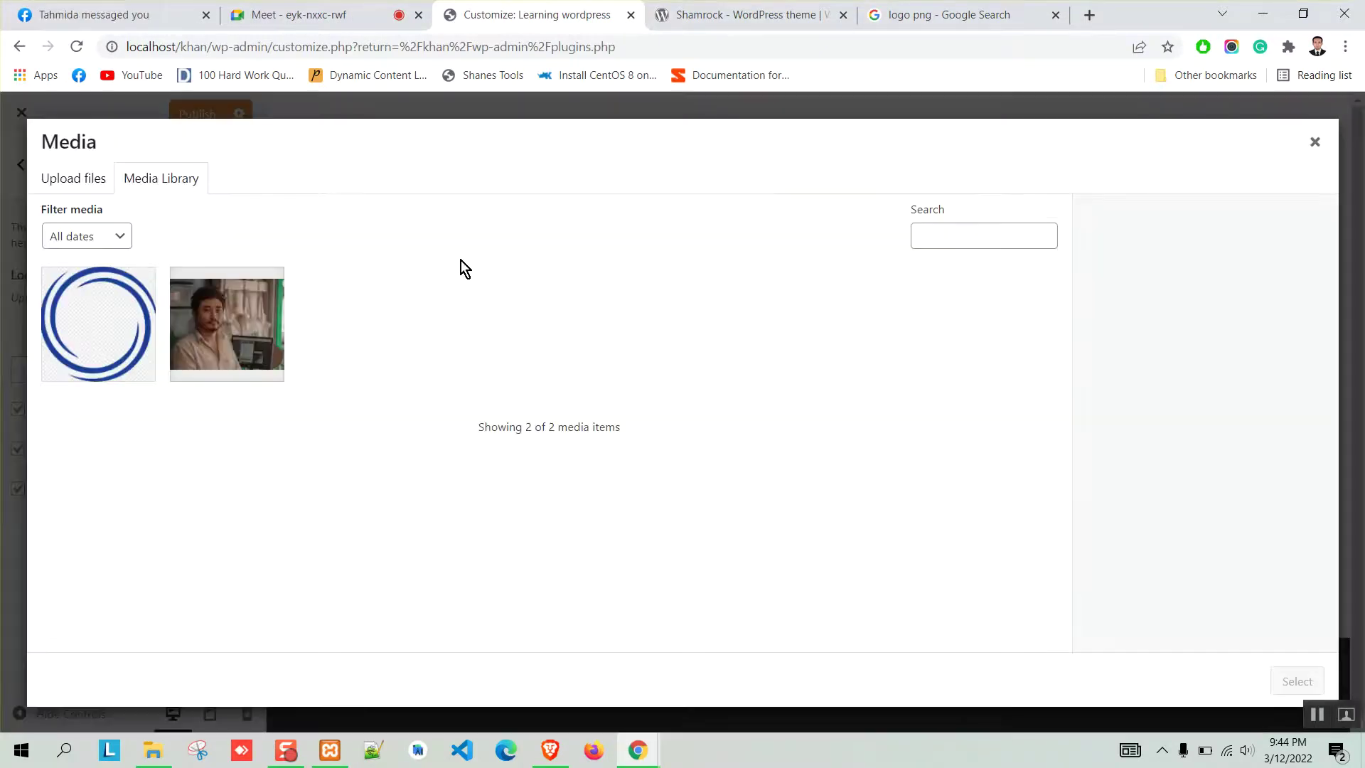
{"action": "left_click", "coordinate": [80, 182]}
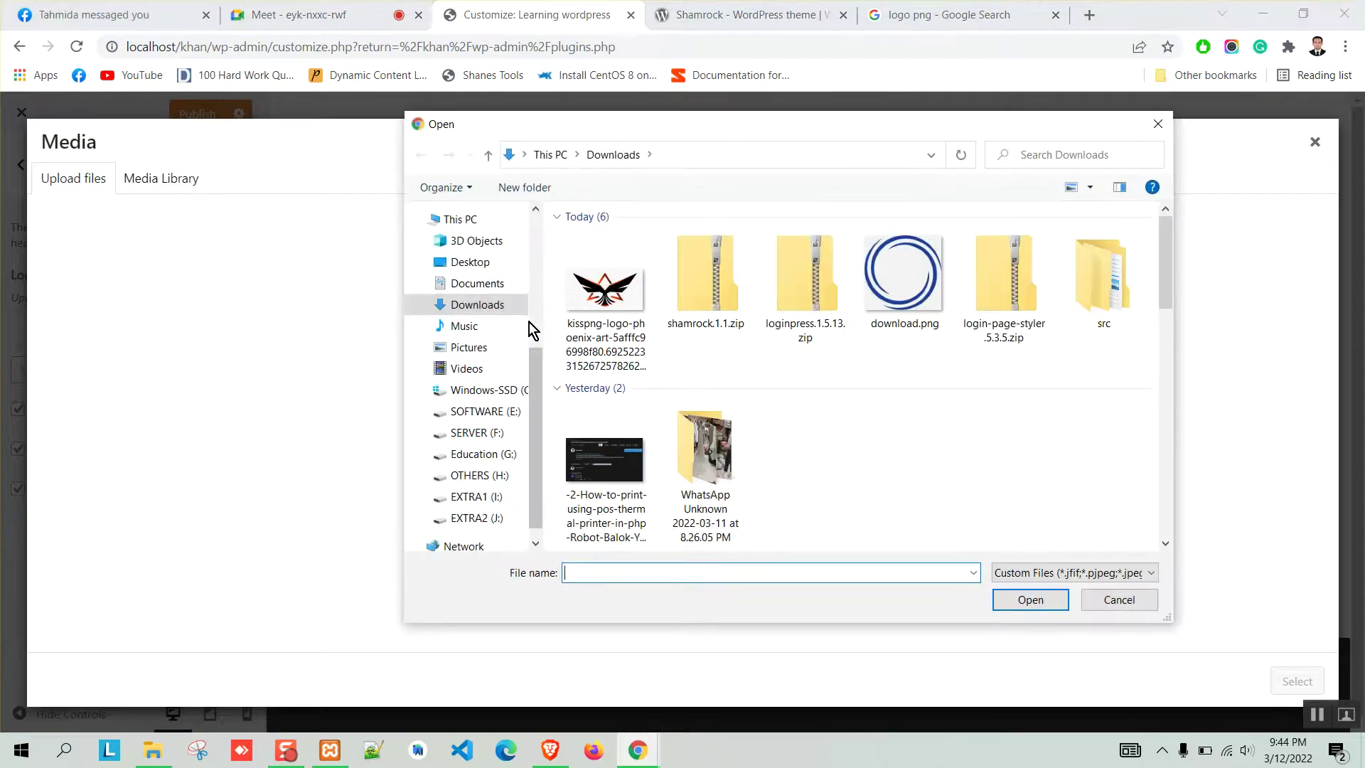
{"action": "left_click", "coordinate": [605, 298]}
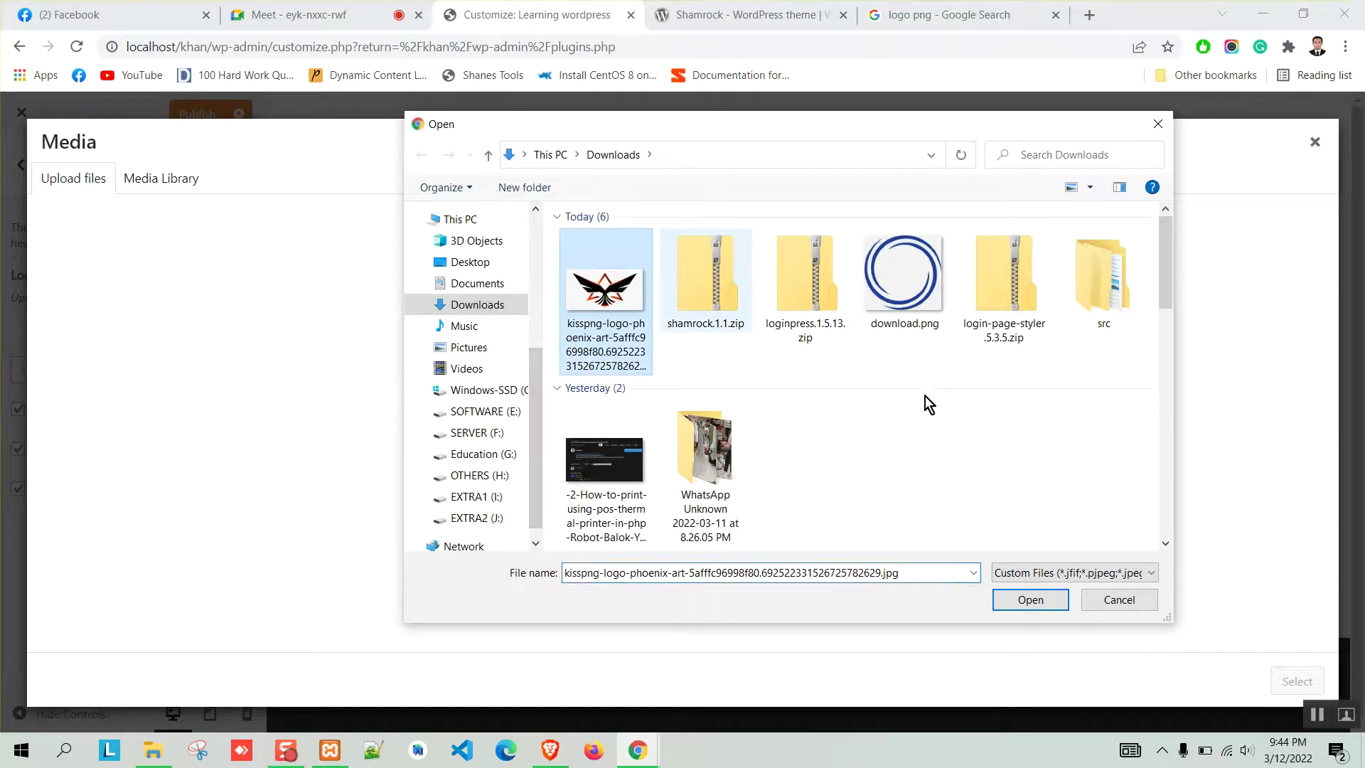
{"action": "left_click", "coordinate": [1026, 597]}
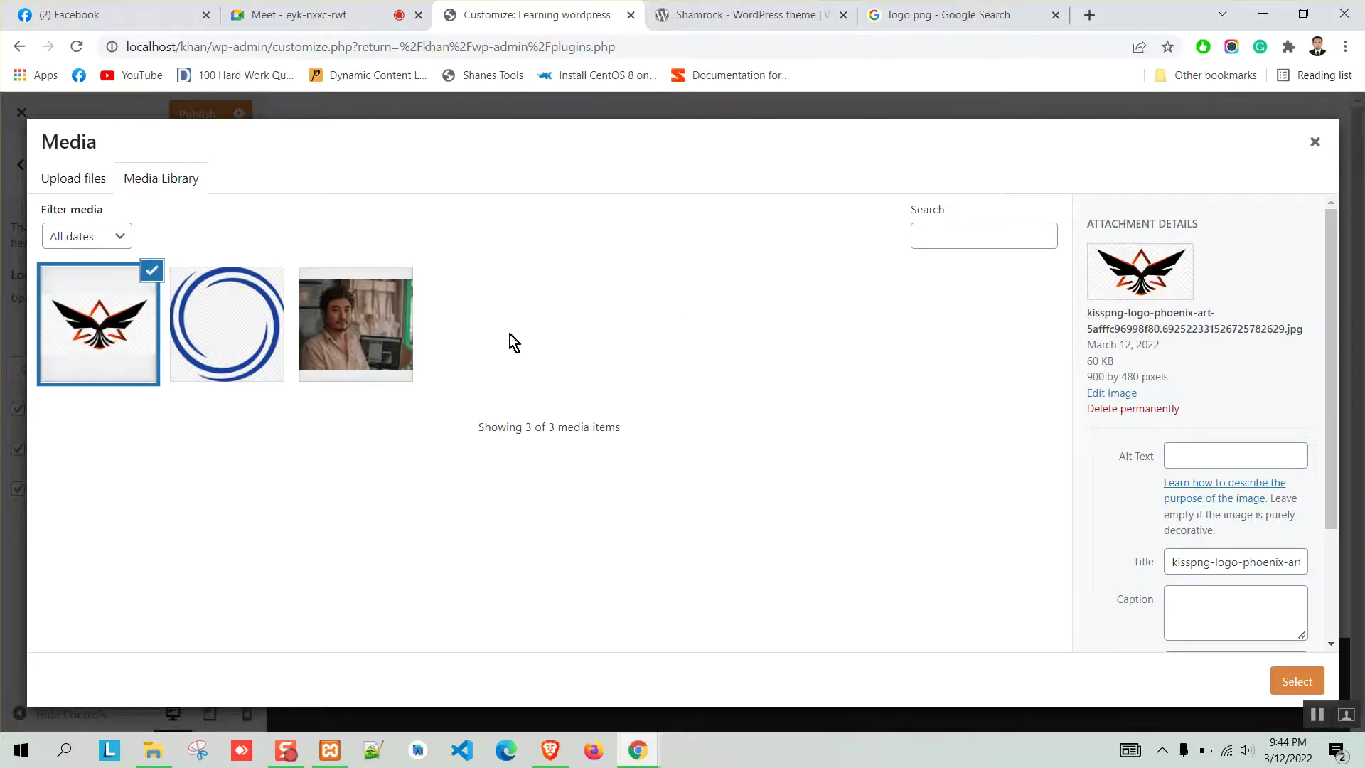
{"action": "scroll", "coordinate": [1262, 539], "scroll_direction": "down", "scroll_amount": 1}
{"action": "scroll", "coordinate": [1286, 582], "scroll_direction": "down", "scroll_amount": 1}
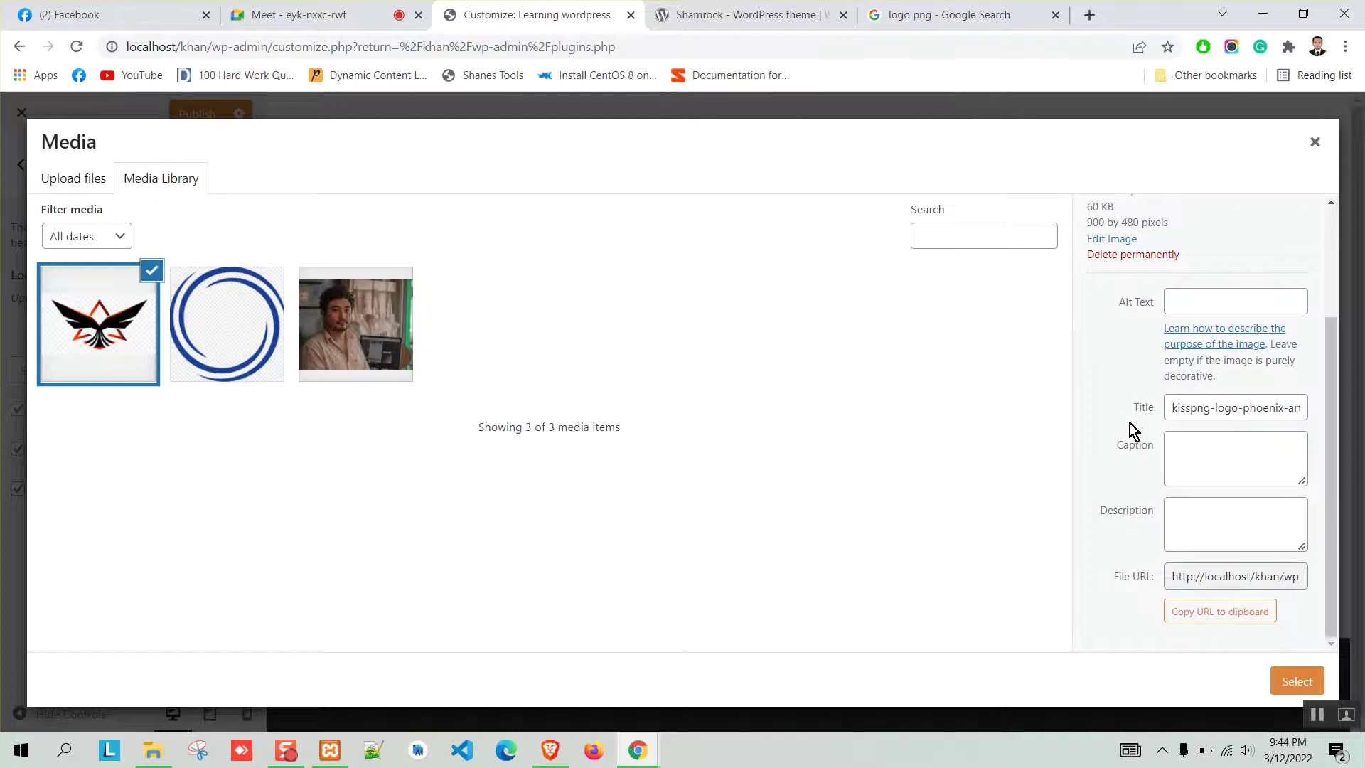
{"action": "scroll", "coordinate": [1113, 373], "scroll_direction": "up", "scroll_amount": 3}
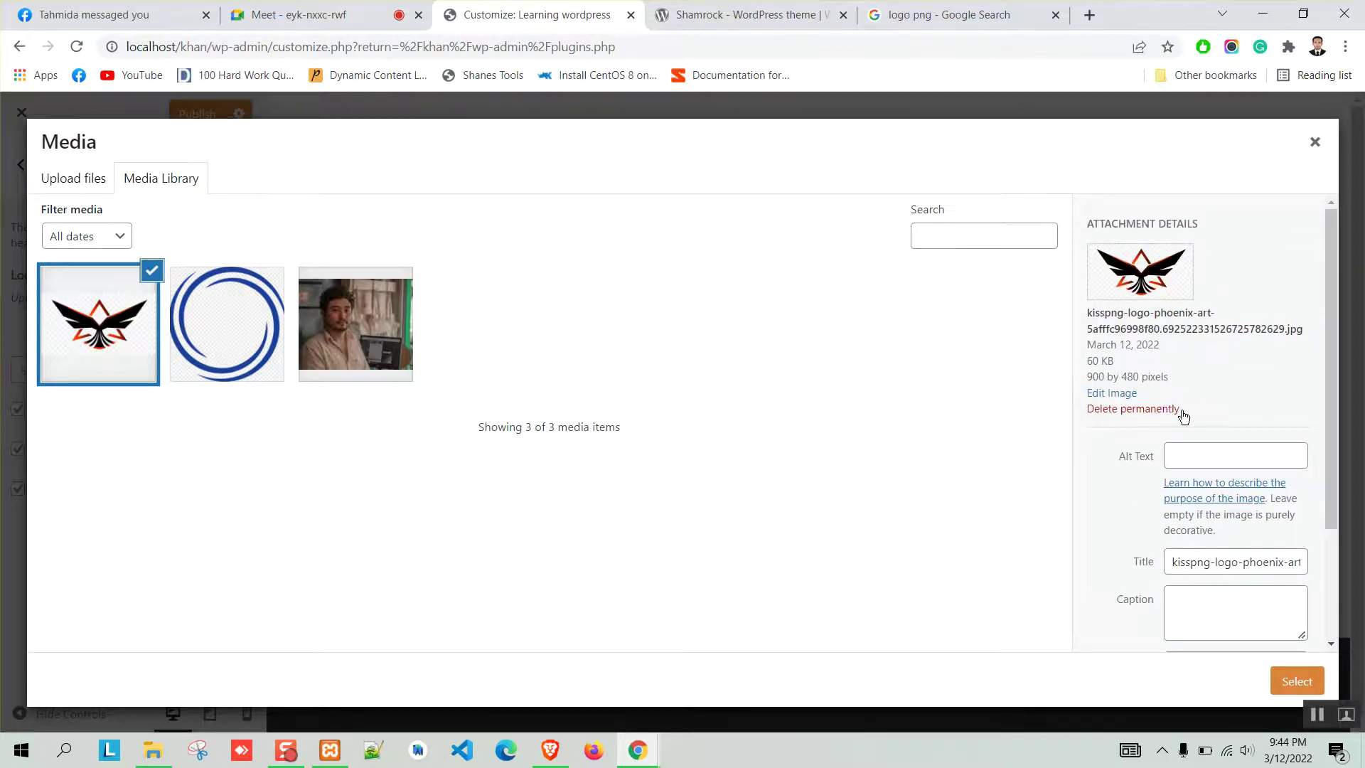
{"action": "left_click", "coordinate": [1296, 681]}
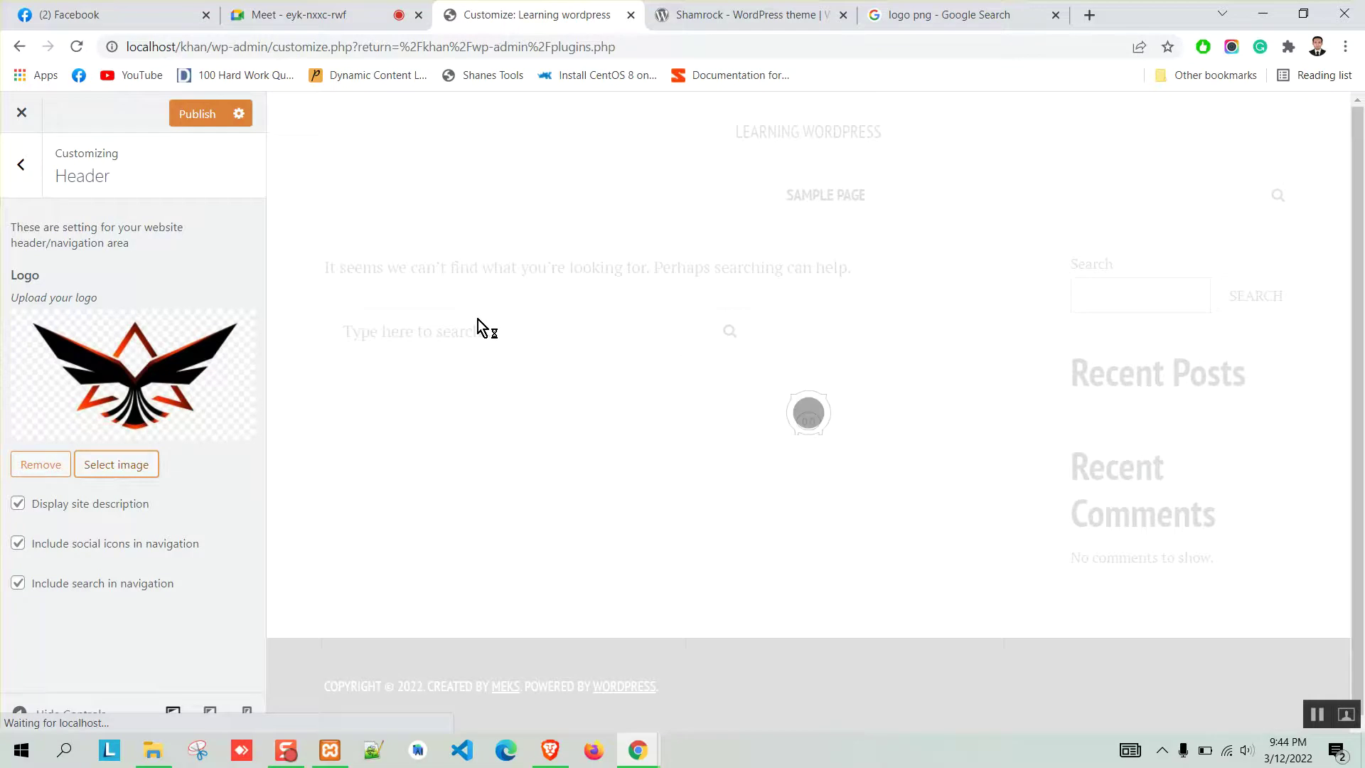
{"action": "scroll", "coordinate": [857, 355], "scroll_direction": "down", "scroll_amount": 2}
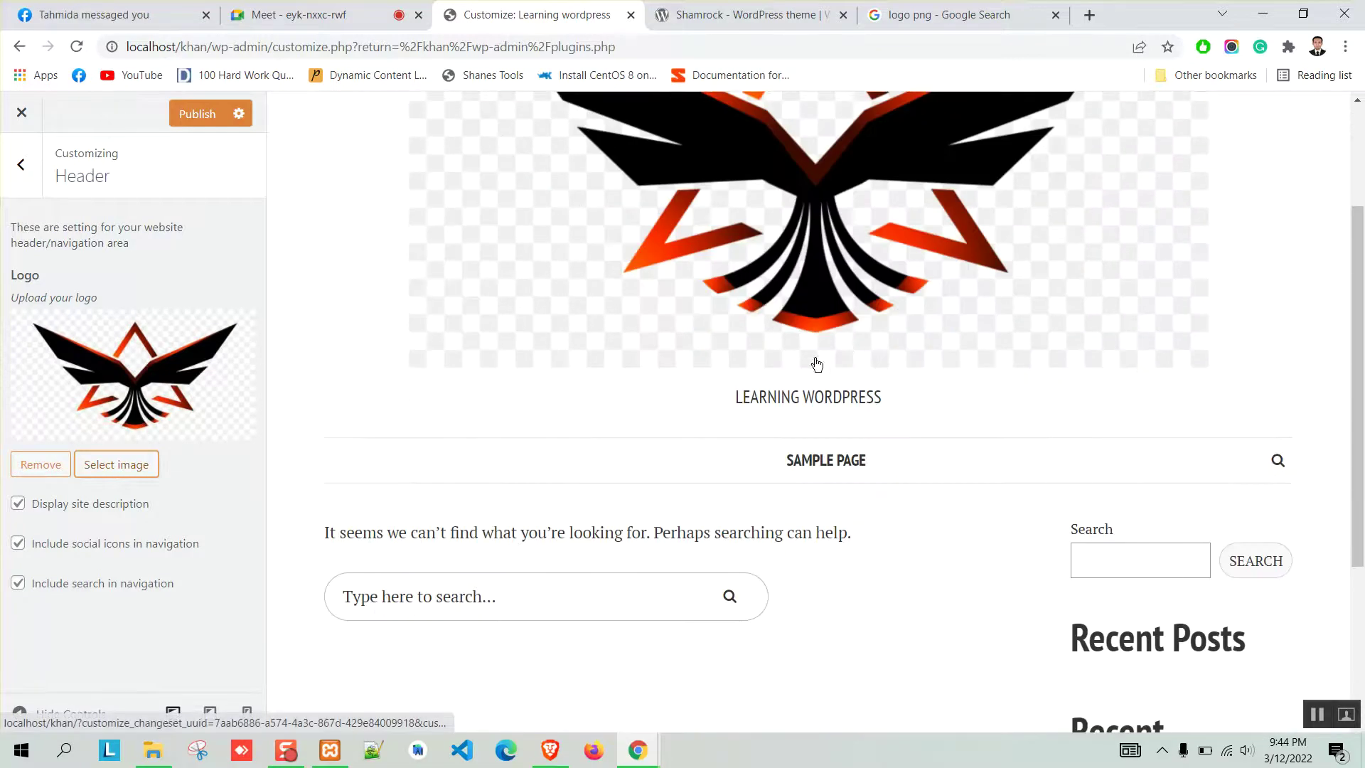
{"action": "scroll", "coordinate": [756, 317], "scroll_direction": "down", "scroll_amount": 2}
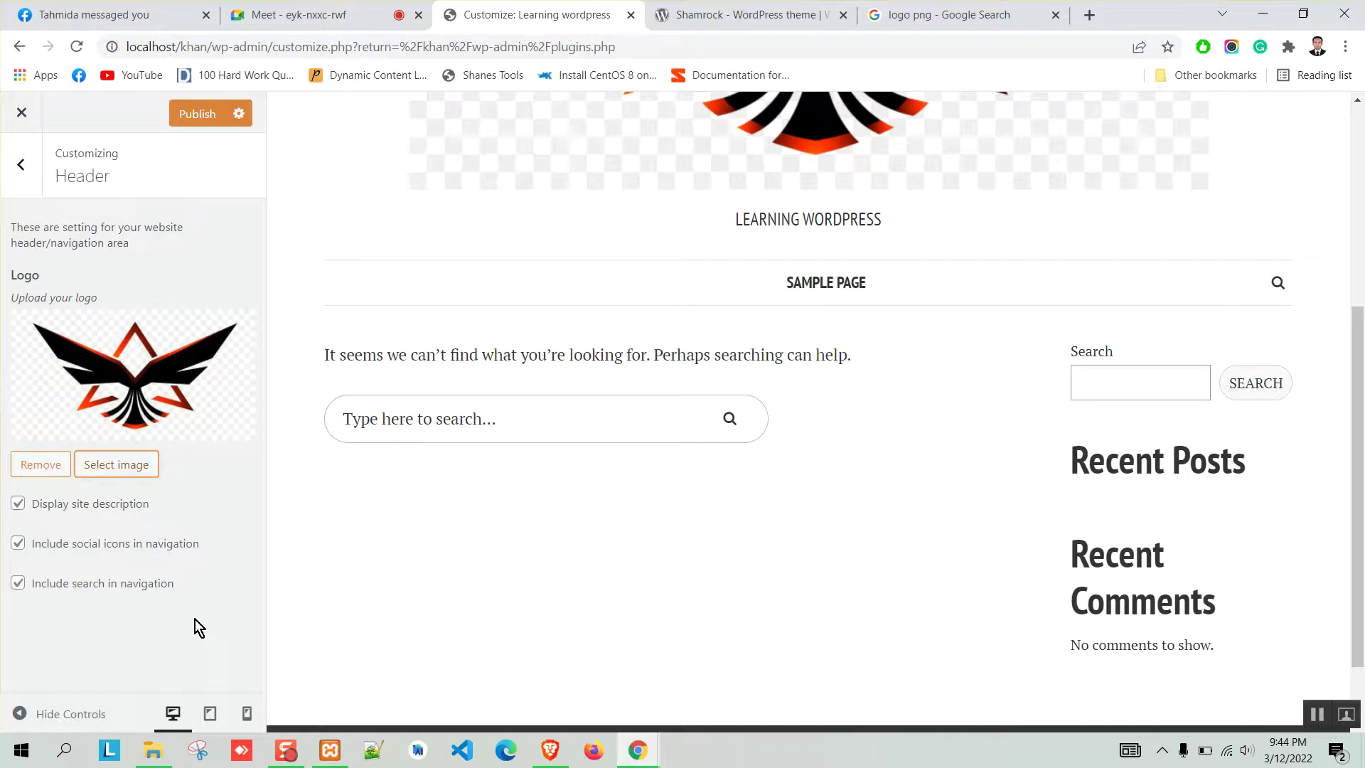
{"action": "scroll", "coordinate": [786, 425], "scroll_direction": "up", "scroll_amount": 4}
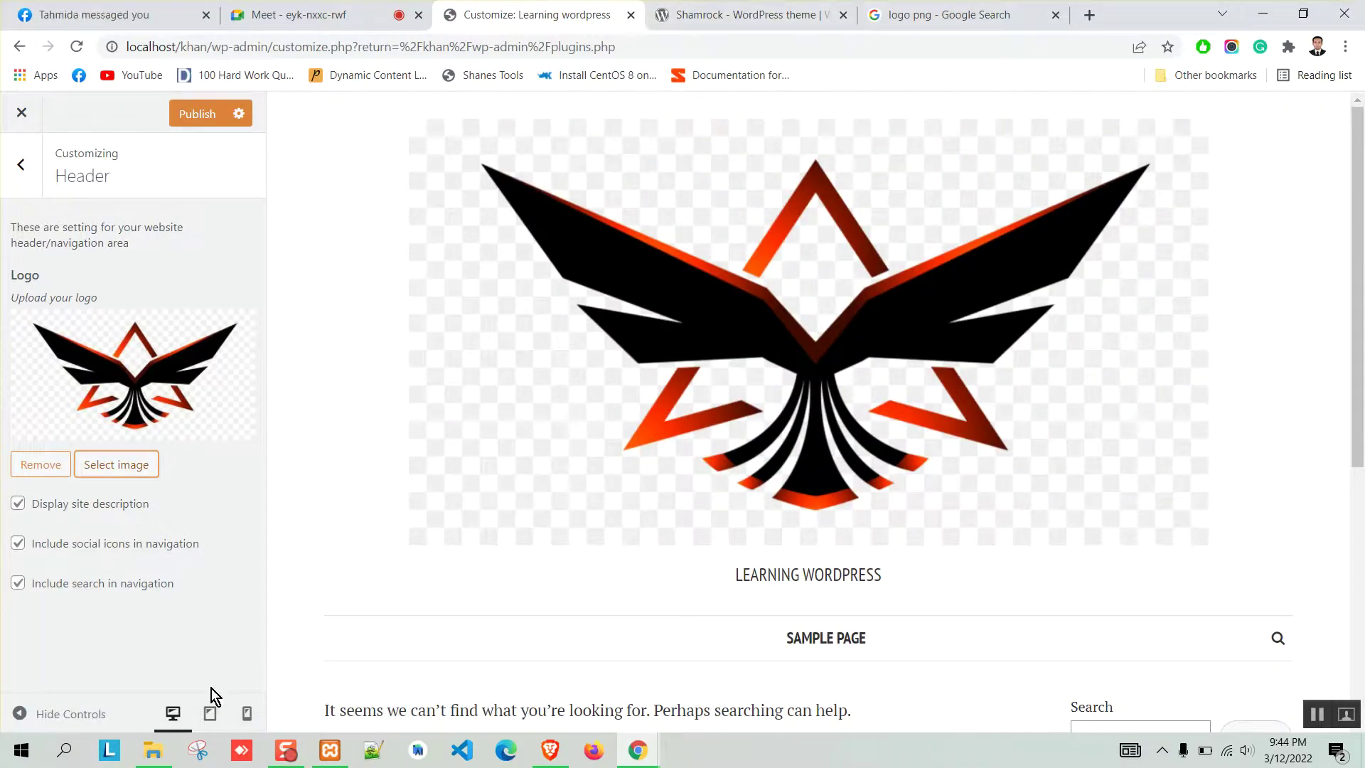
{"action": "left_click", "coordinate": [153, 750]}
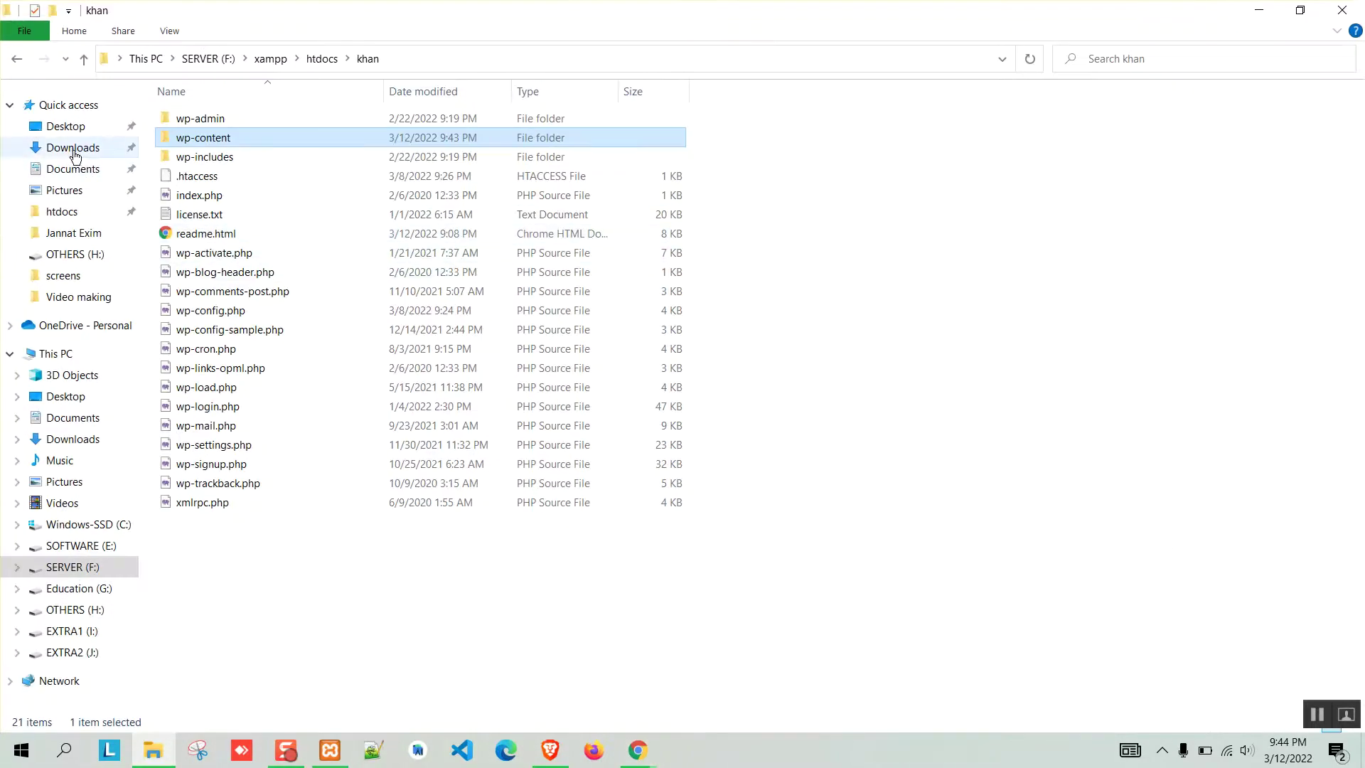
Open the phoenix image from Downloads in Paint and resize it to 300 × 200 pixels, aspect ratio unlocked.
{"action": "left_click", "coordinate": [74, 148]}
{"action": "right_click", "coordinate": [185, 166]}
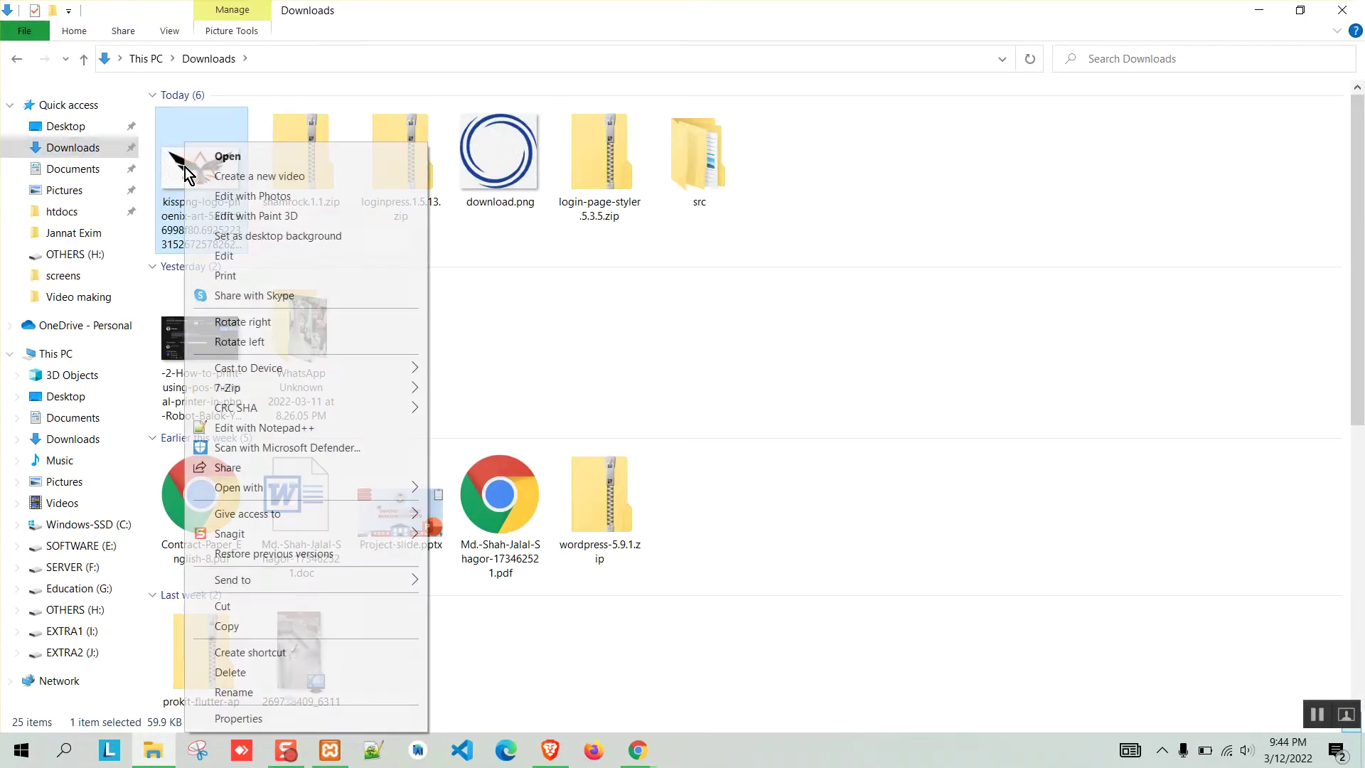
{"action": "left_click", "coordinate": [229, 260]}
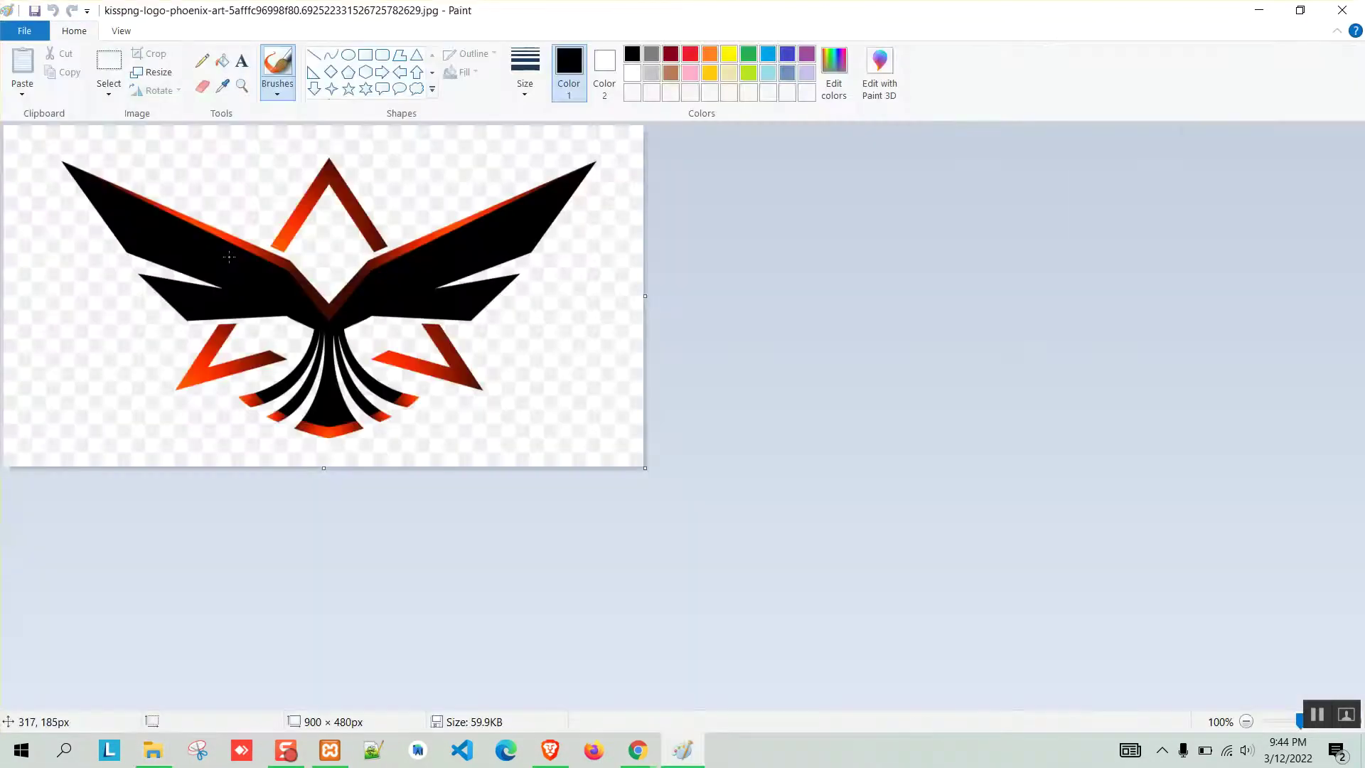
{"action": "left_click", "coordinate": [162, 71]}
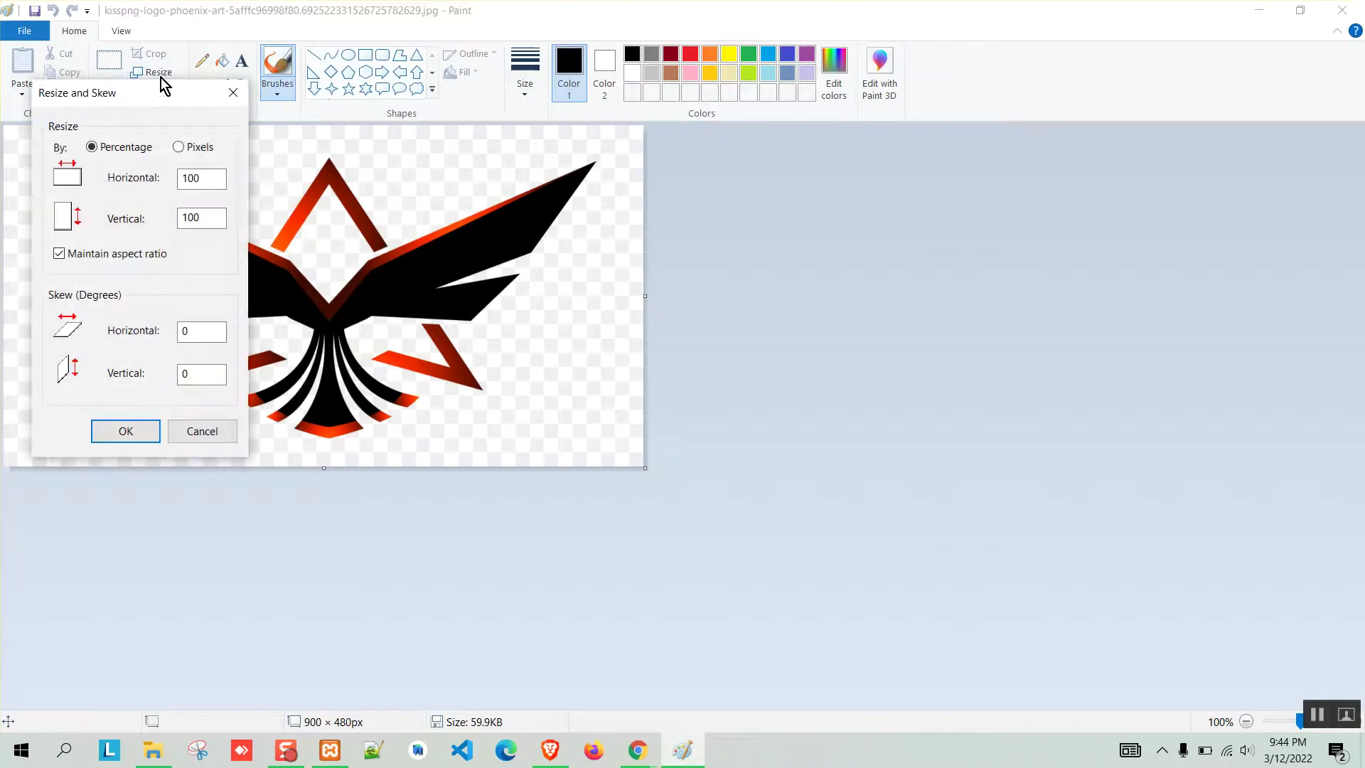
{"action": "left_click", "coordinate": [182, 148]}
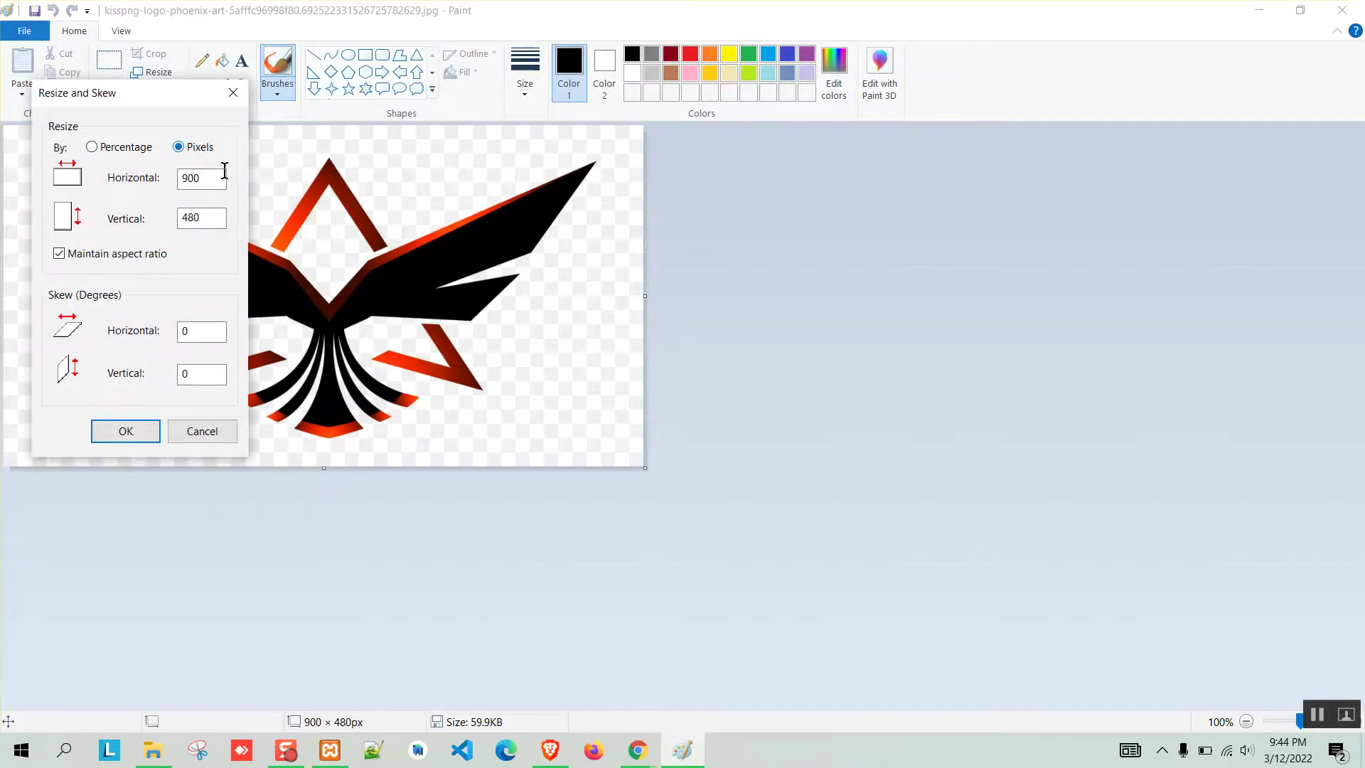
{"action": "left_click", "coordinate": [99, 256]}
{"action": "left_click_drag", "start_coordinate": [211, 177], "coordinate": [157, 187]}
{"action": "type", "text": "300"}
{"action": "key", "text": "Tab"}
{"action": "type", "text": "200"}
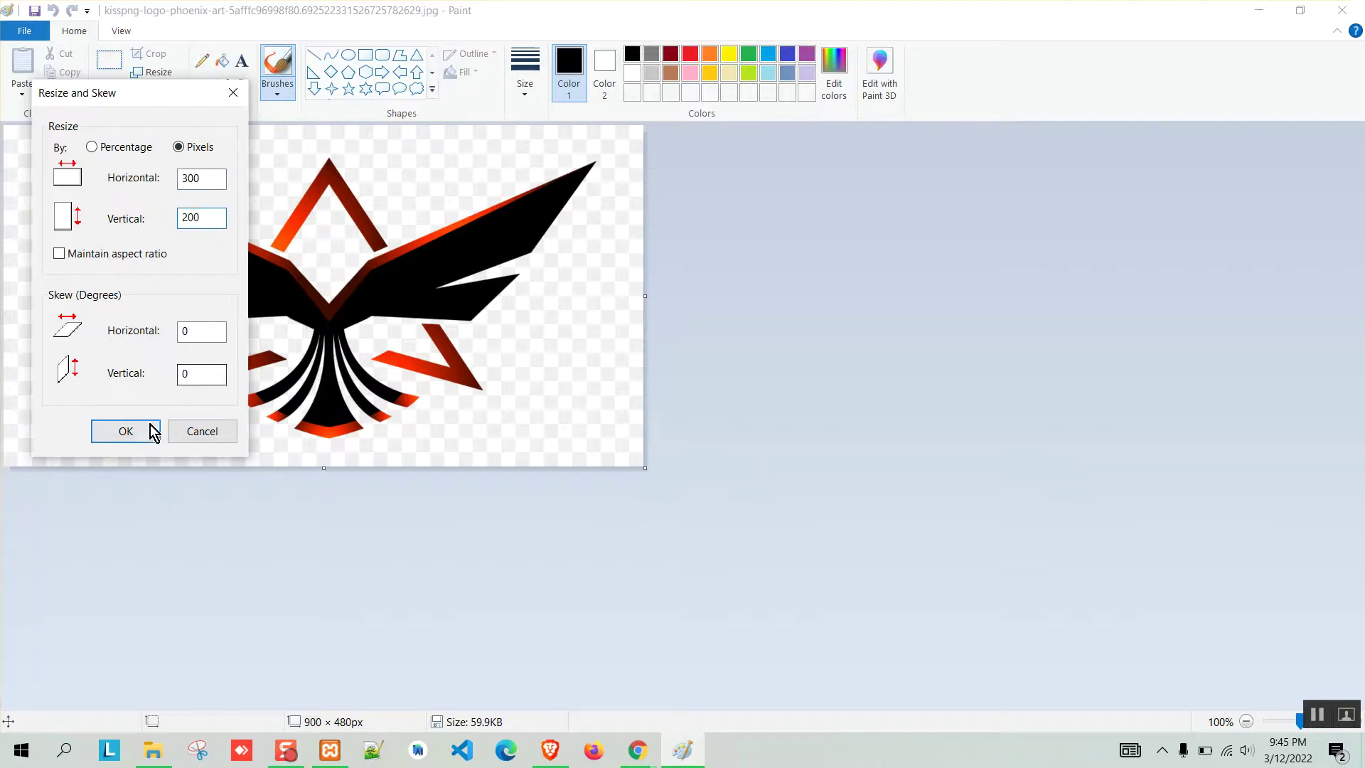
{"action": "left_click", "coordinate": [152, 430]}
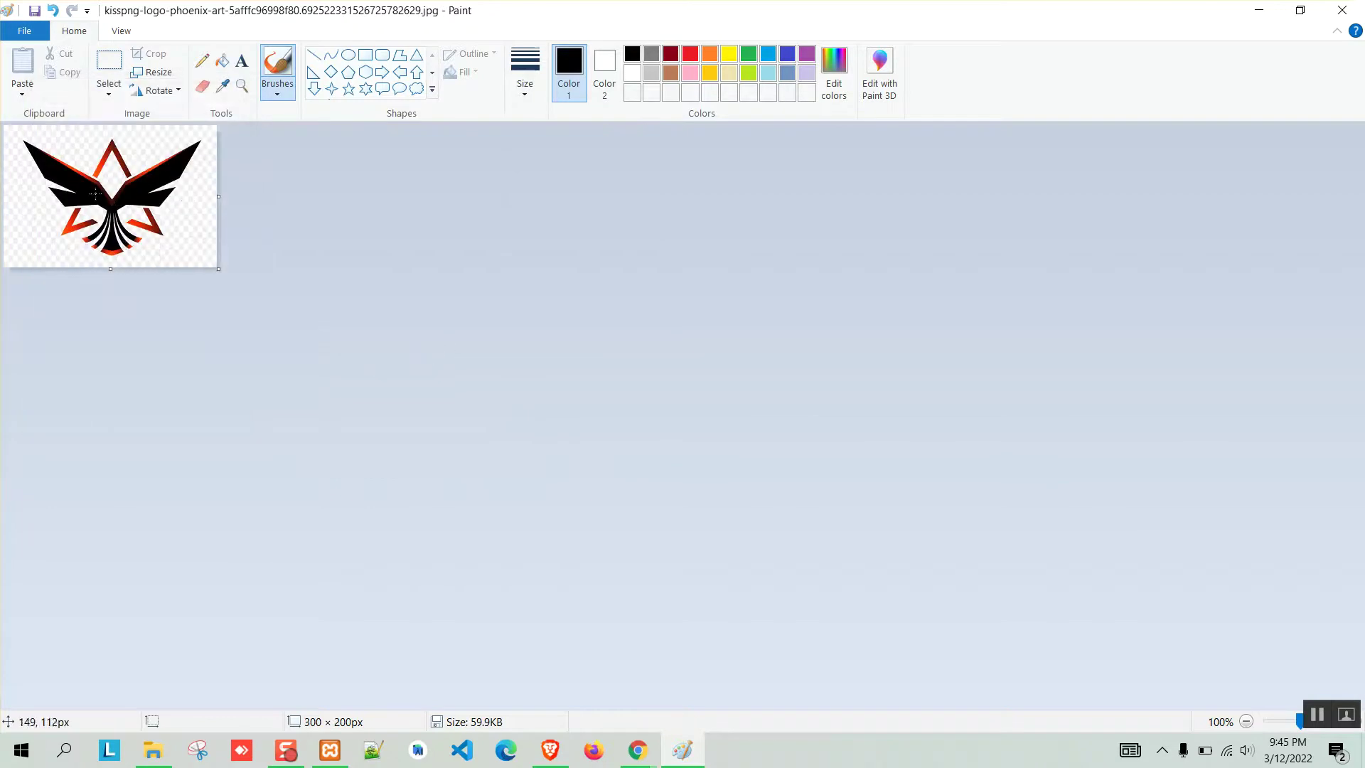
Save the resized image, close Paint, and rename the file to logo.jpg.
{"action": "left_click", "coordinate": [36, 11]}
{"action": "left_click", "coordinate": [1342, 10]}
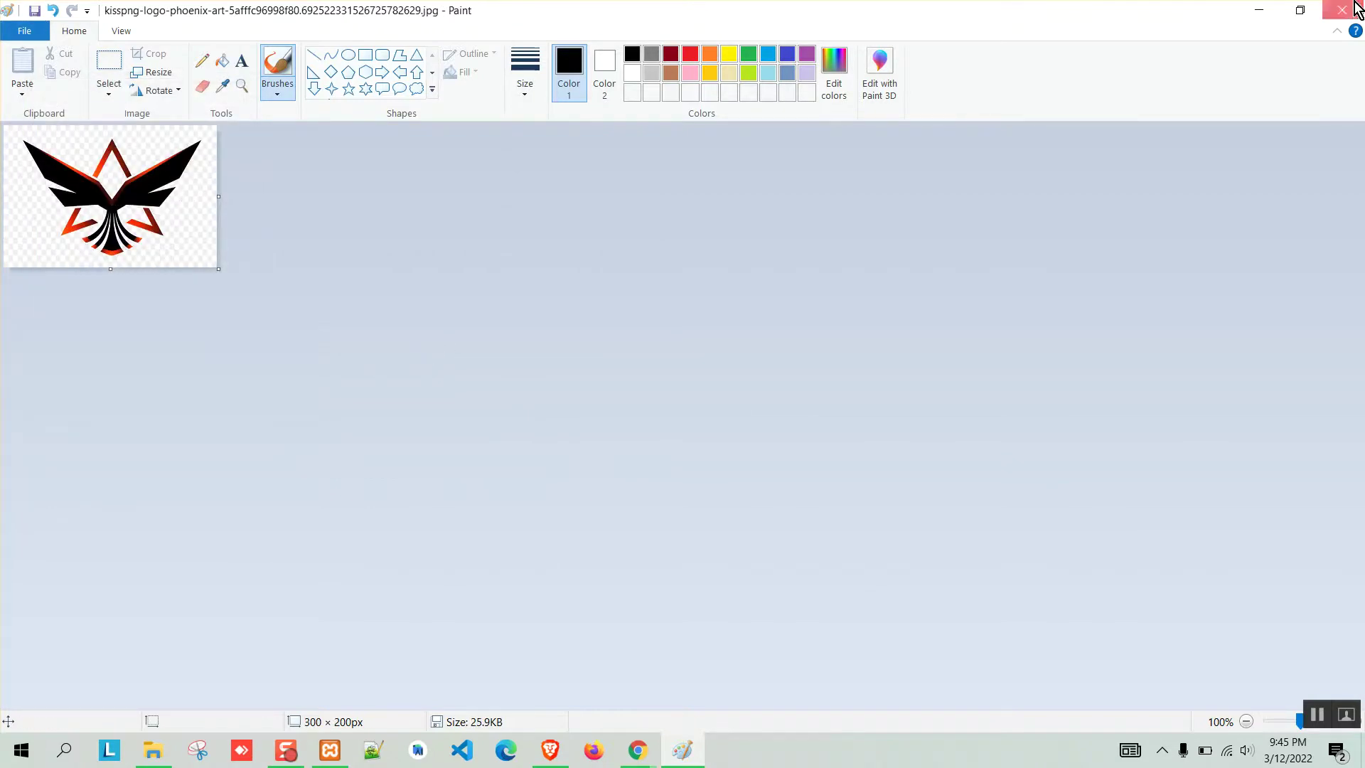
{"action": "left_click", "coordinate": [219, 217]}
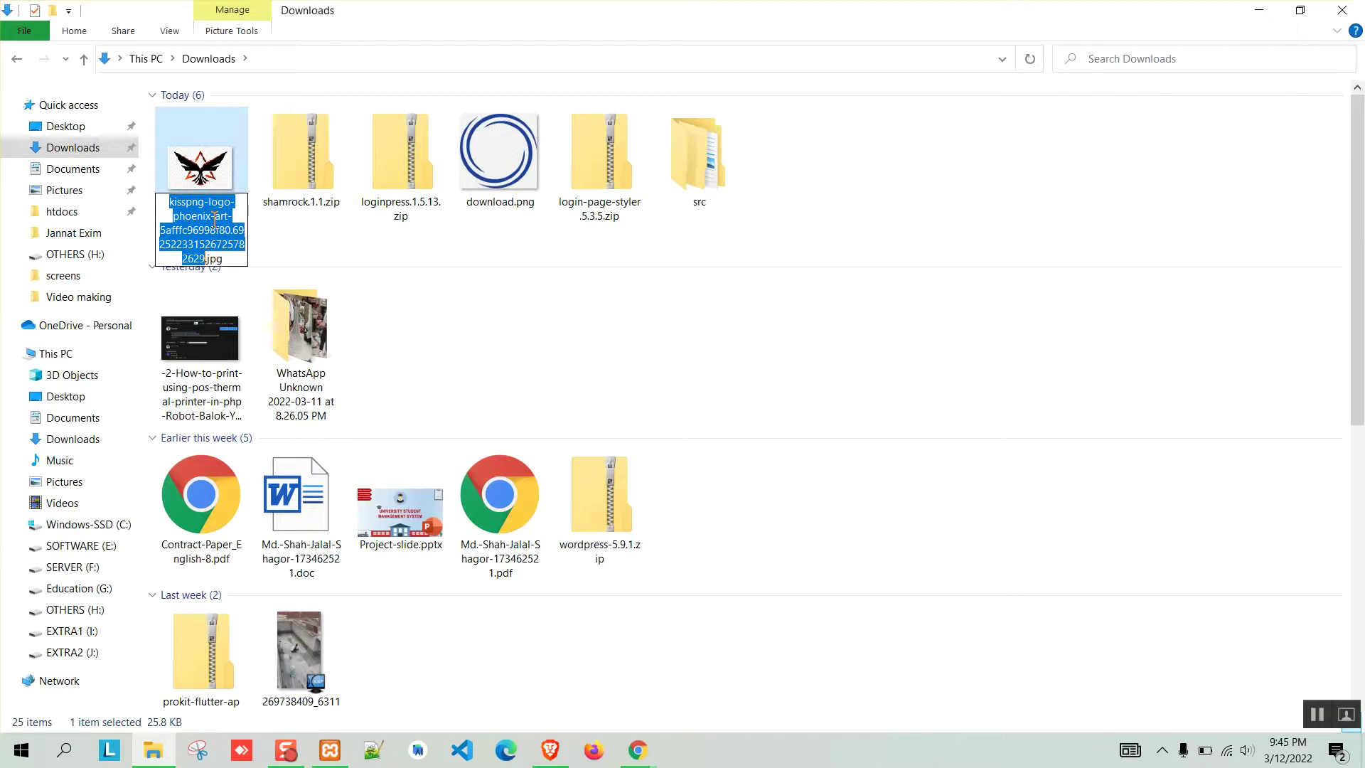
{"action": "key", "text": "BackSpace"}
{"action": "type", "text": "logo"}
{"action": "key", "text": "Return"}
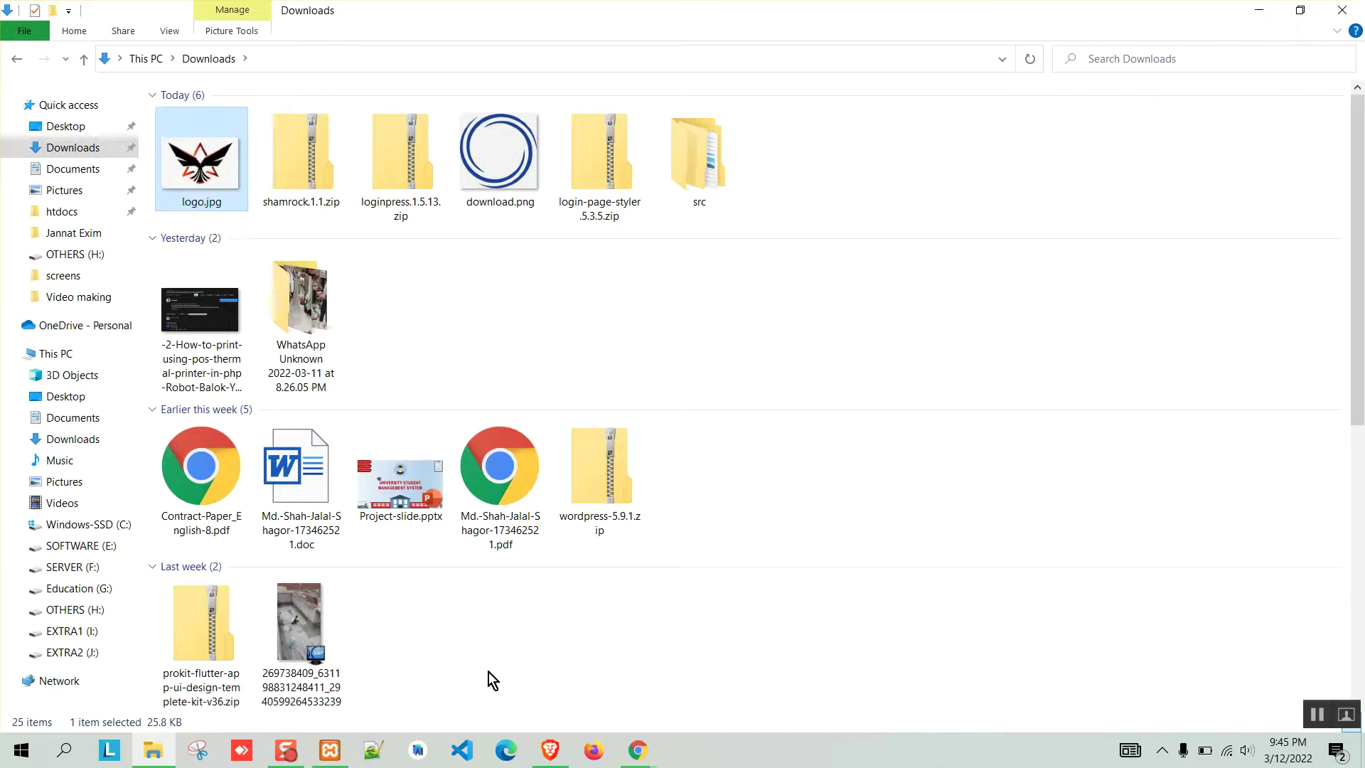
{"action": "left_click", "coordinate": [638, 750]}
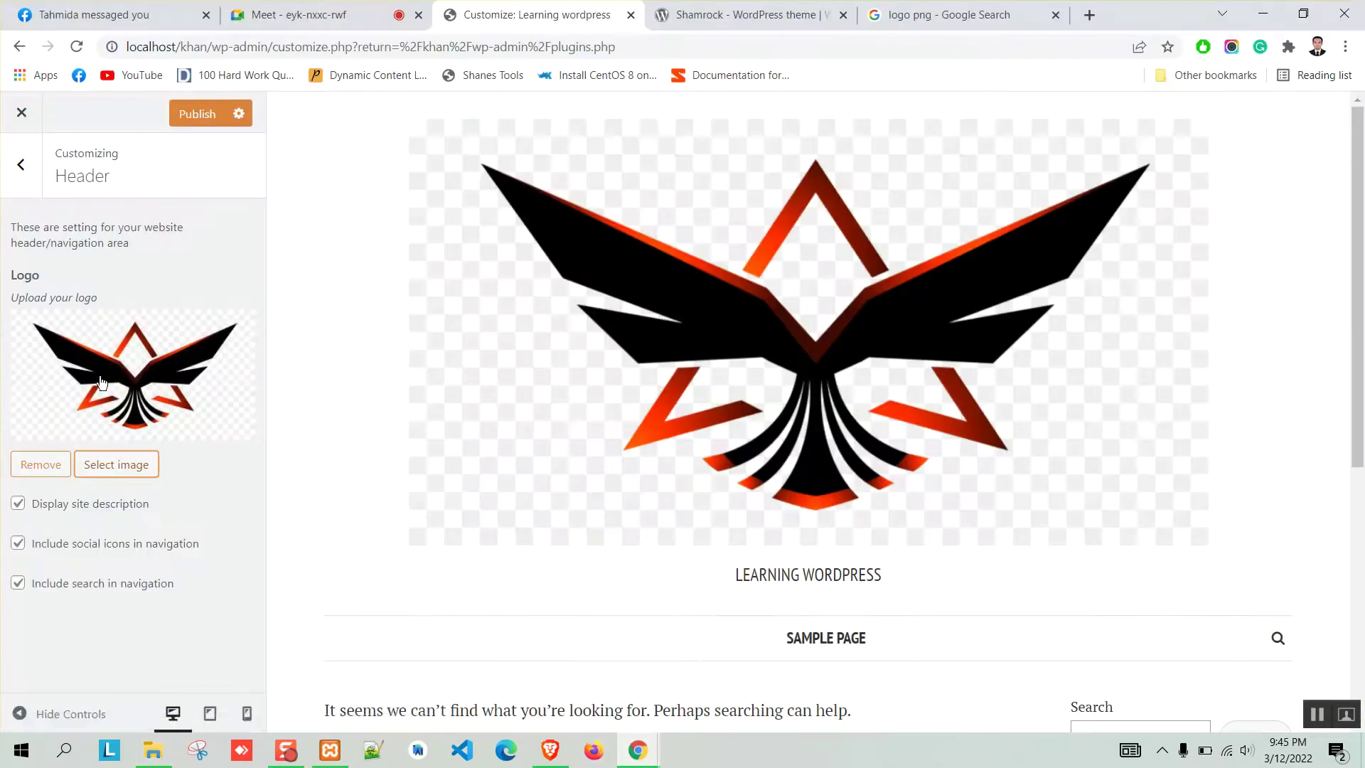
Remove the oversized header logo and permanently delete the old phoenix image from the media library.
{"action": "left_click", "coordinate": [65, 469]}
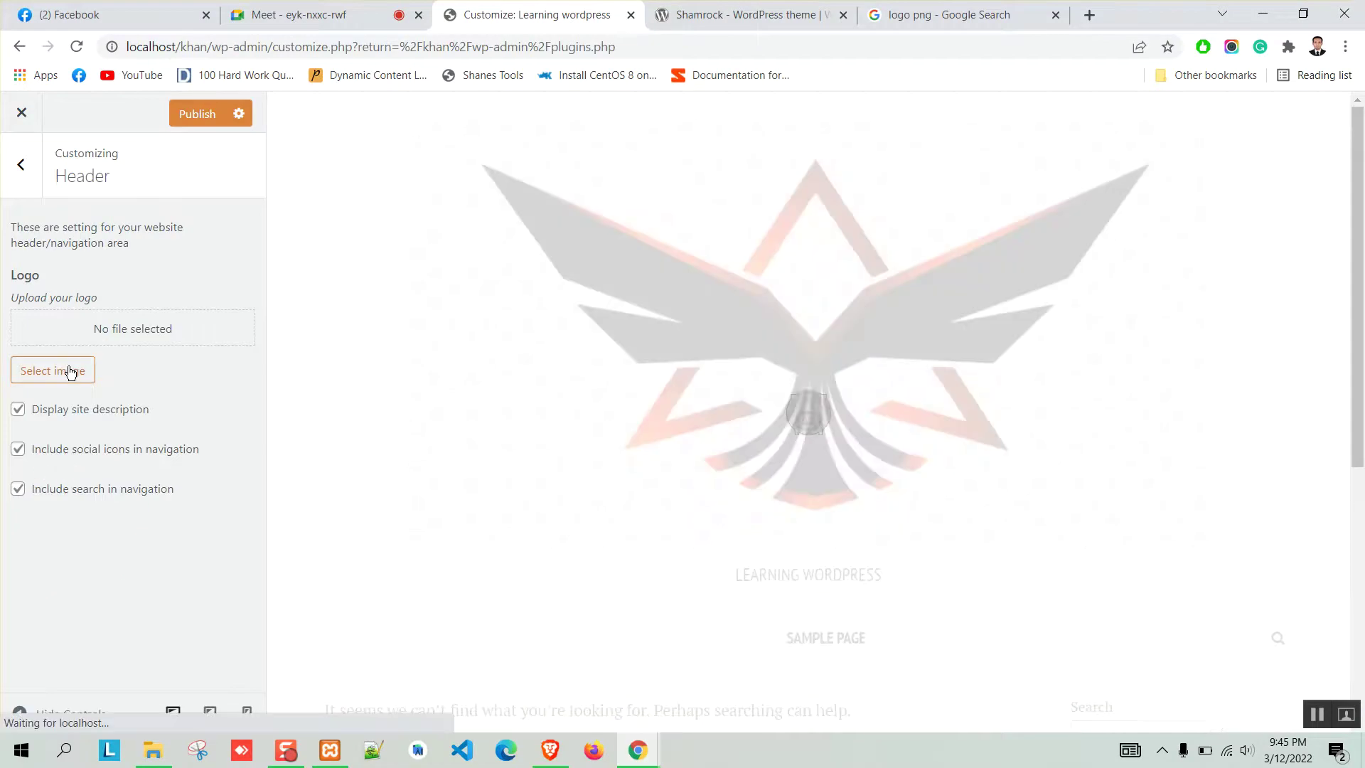
{"action": "left_click", "coordinate": [72, 372]}
{"action": "left_click", "coordinate": [105, 323]}
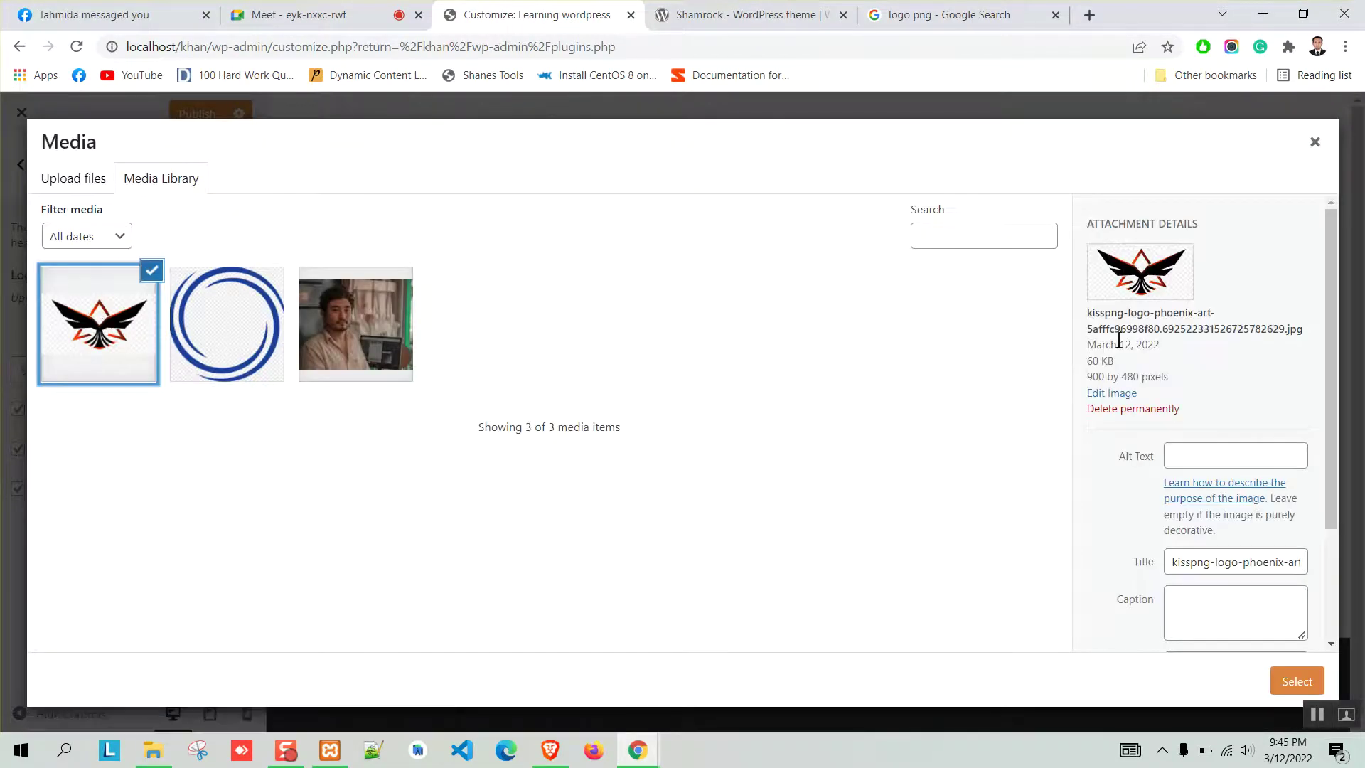
{"action": "left_click", "coordinate": [1133, 409]}
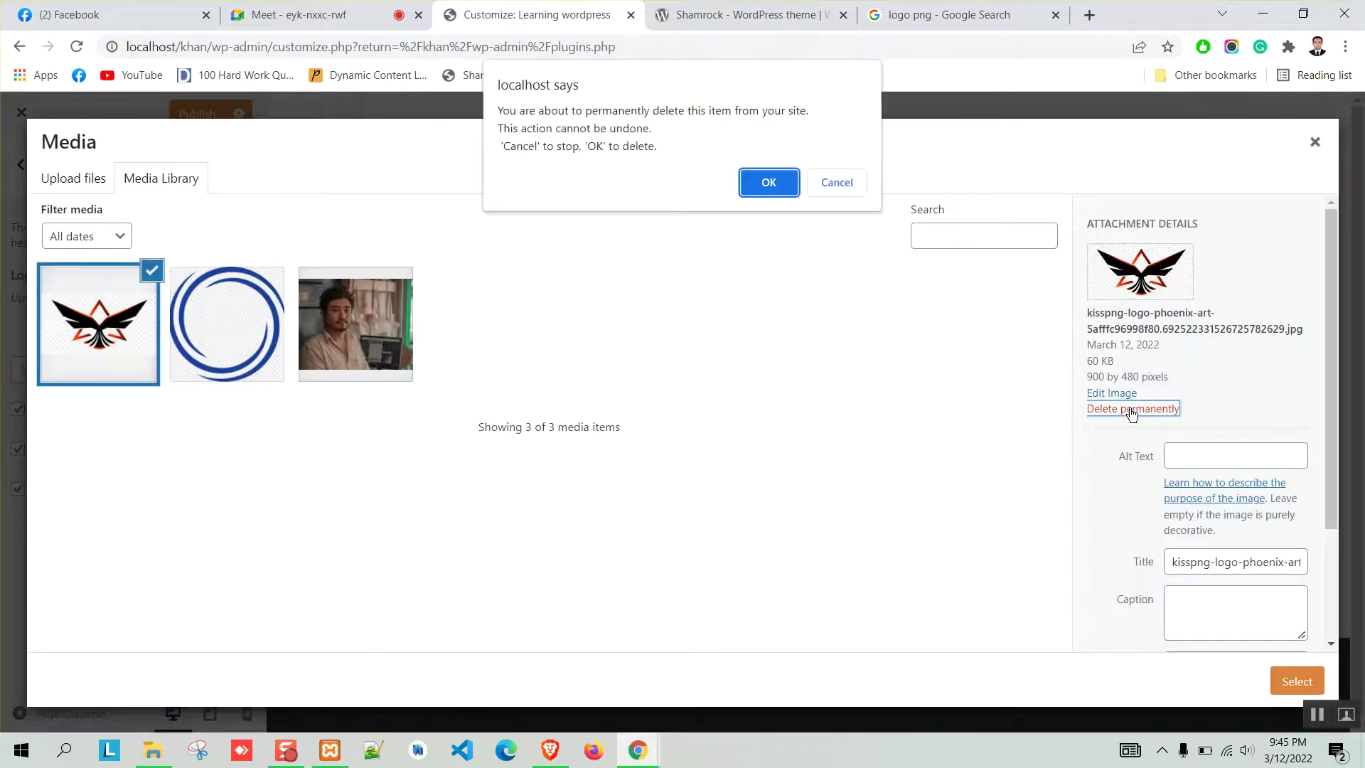
{"action": "left_click", "coordinate": [769, 186]}
Upload the resized logo.jpg and set it as the header logo.
{"action": "left_click", "coordinate": [57, 181]}
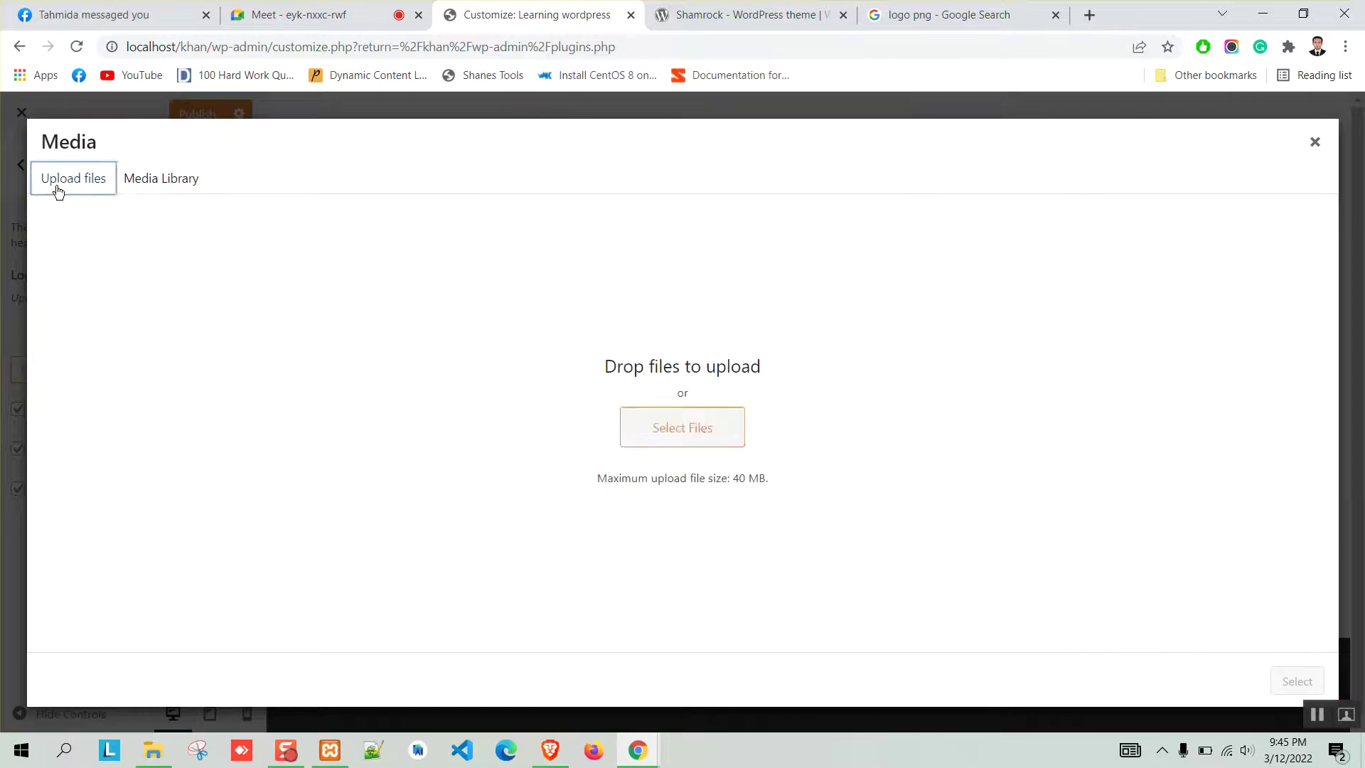
{"action": "left_click", "coordinate": [704, 427]}
{"action": "left_click", "coordinate": [605, 284]}
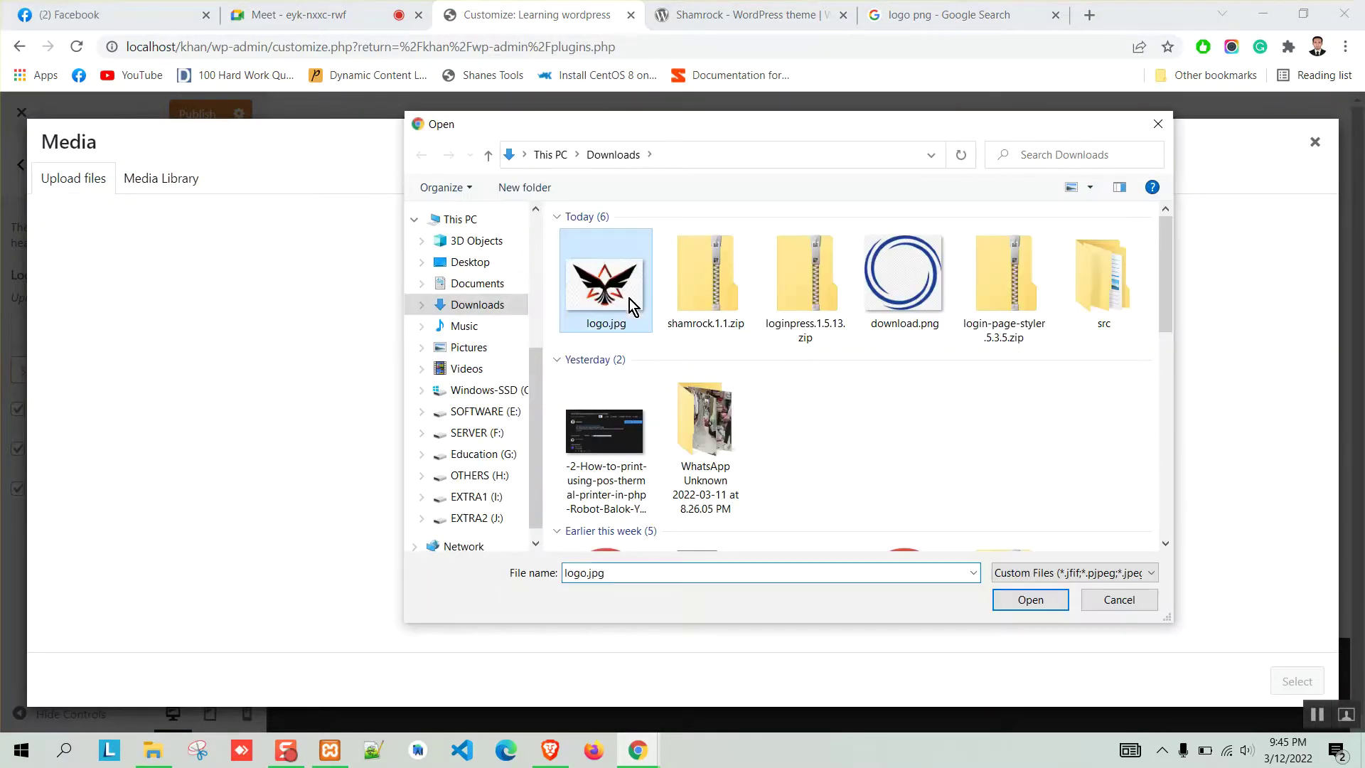
{"action": "left_click", "coordinate": [1030, 600]}
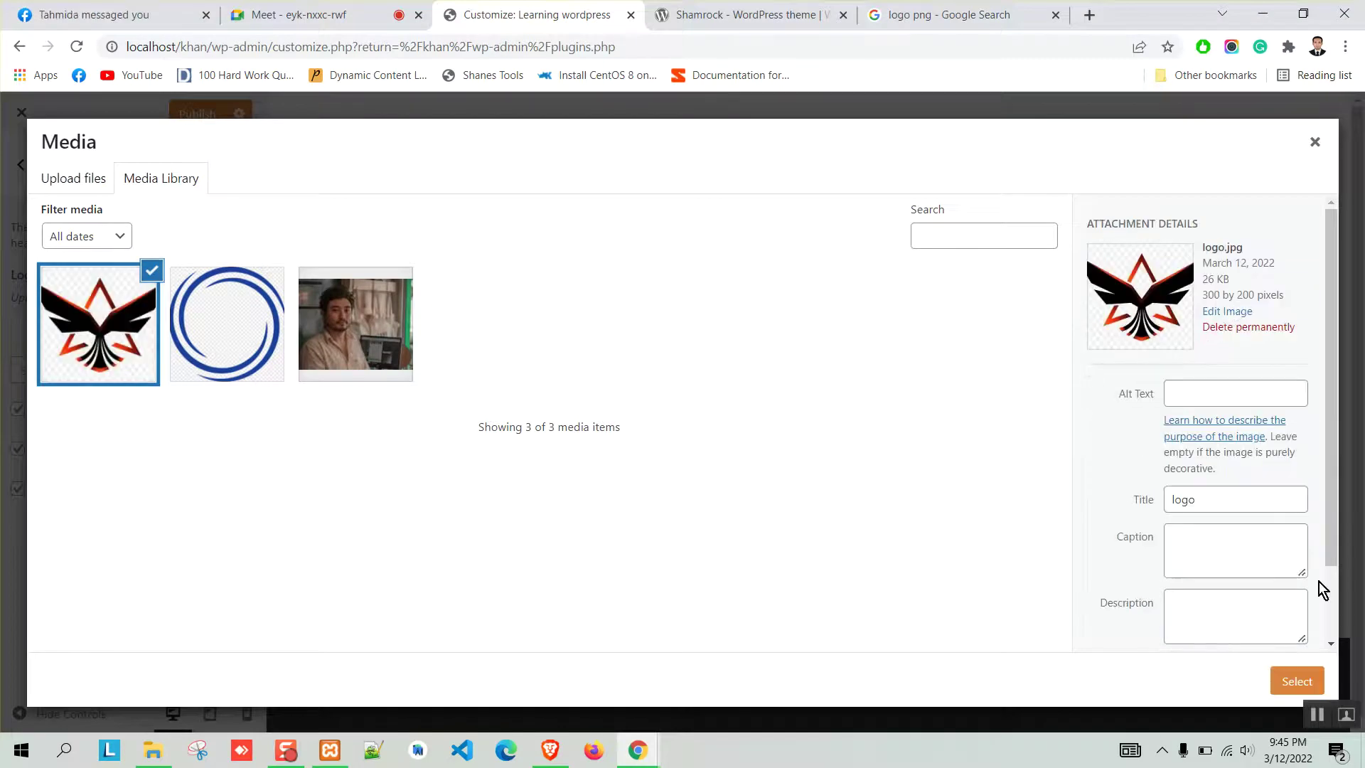
{"action": "left_click", "coordinate": [1297, 681]}
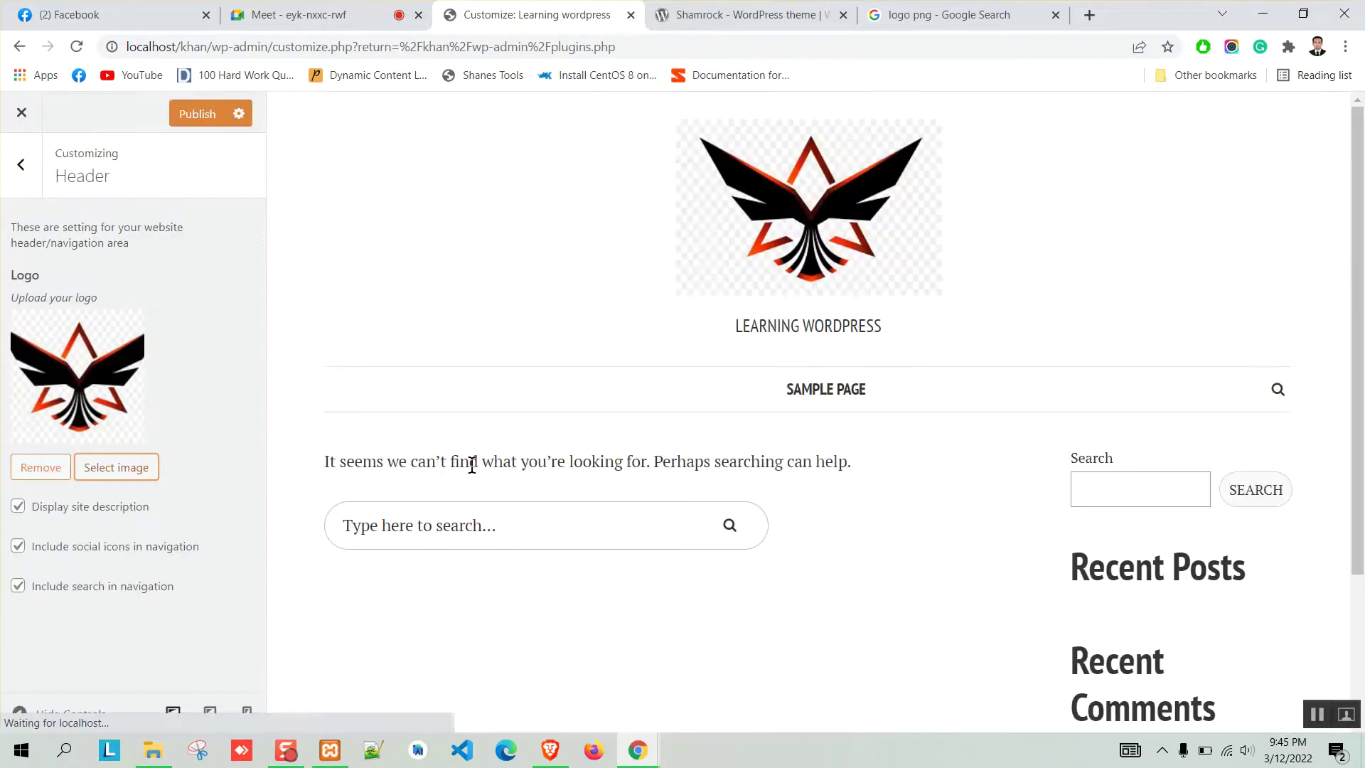
{"action": "scroll", "coordinate": [630, 382], "scroll_direction": "up", "scroll_amount": 3}
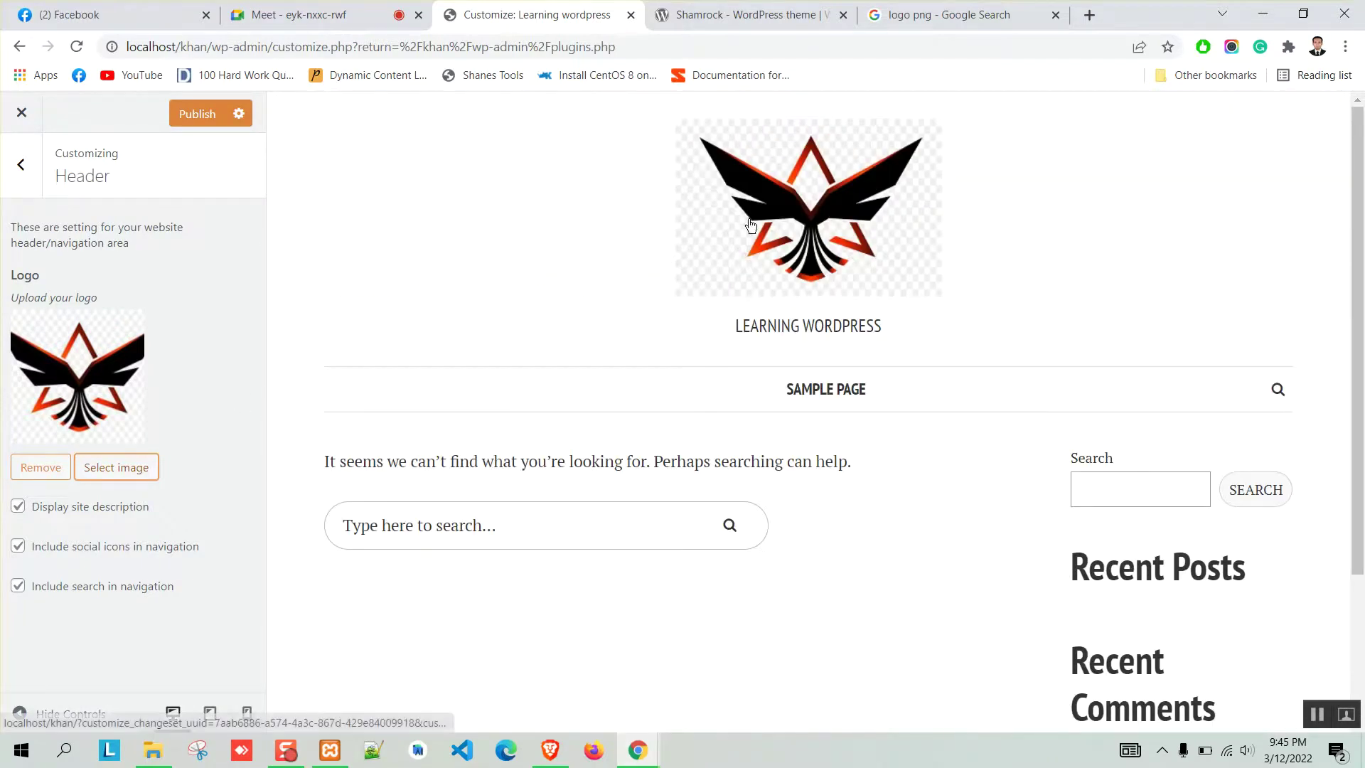
{"action": "left_click_drag", "start_coordinate": [732, 331], "coordinate": [990, 338]}
{"action": "left_click", "coordinate": [381, 313]}
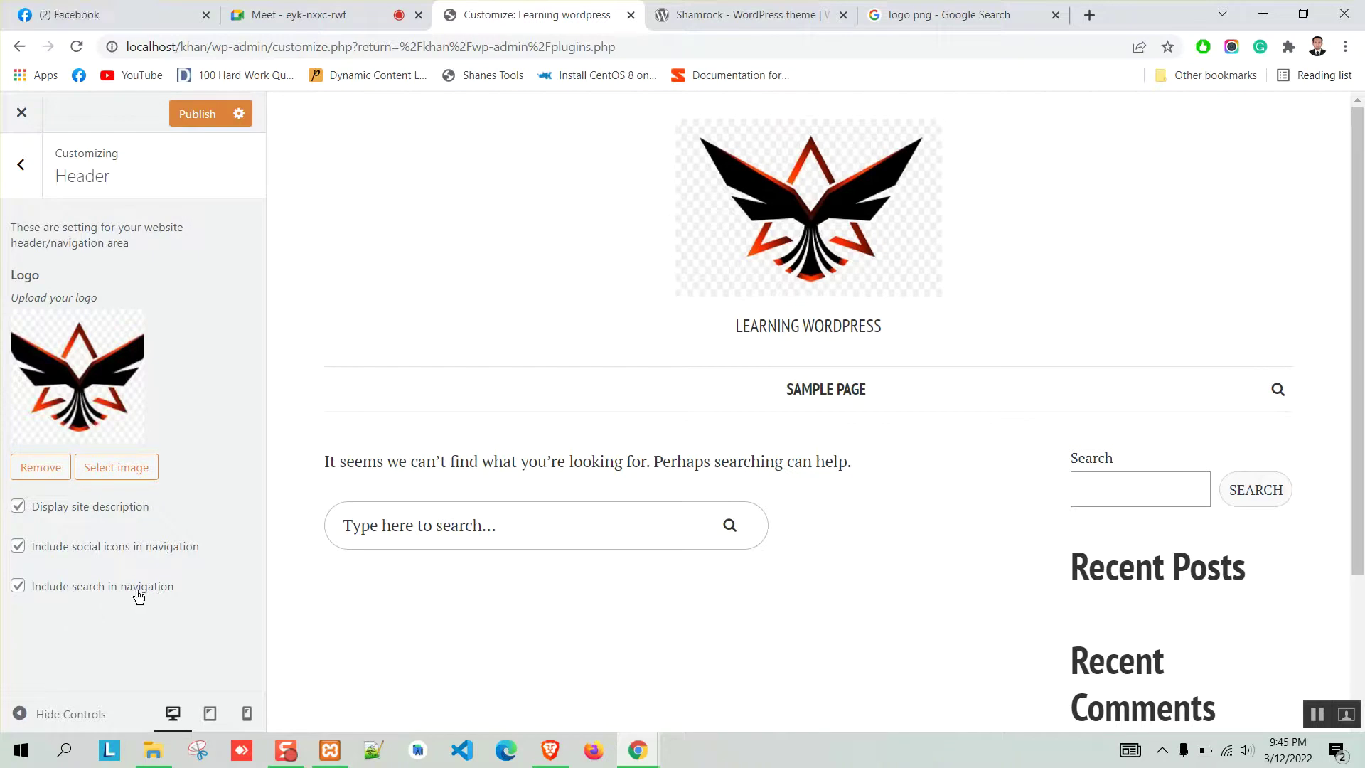
Turn 'Include search in navigation' off and back on, then publish the Shamrock header changes.
{"action": "left_click", "coordinate": [1278, 390]}
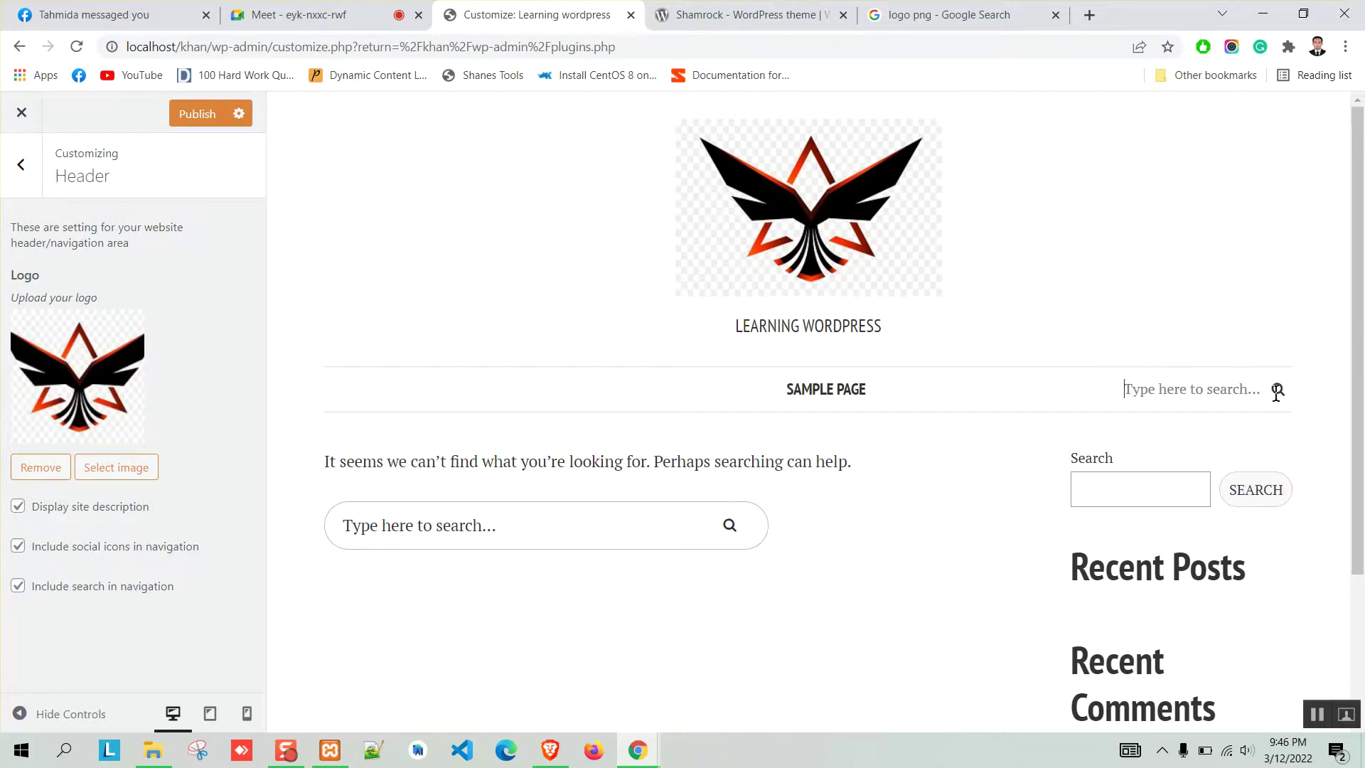
{"action": "left_click", "coordinate": [17, 585]}
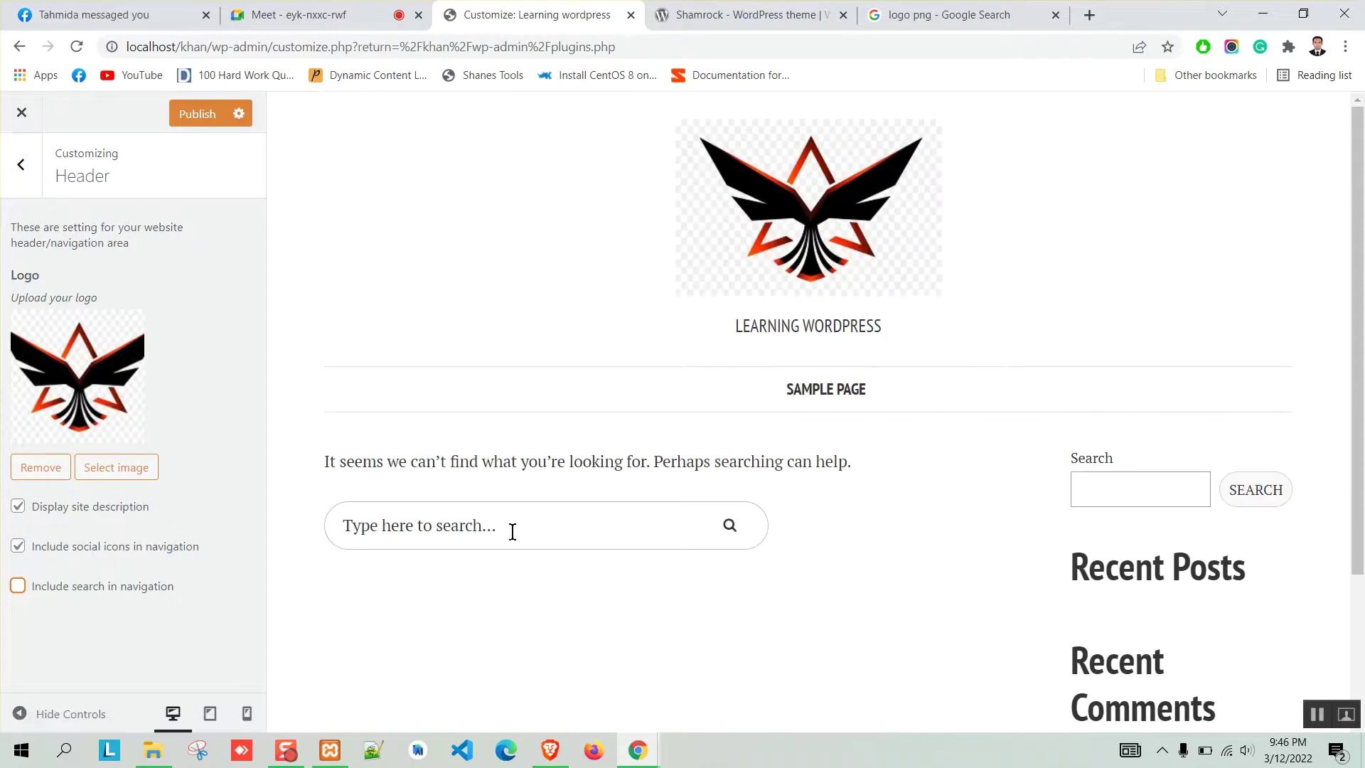
{"action": "left_click", "coordinate": [17, 585]}
{"action": "left_click", "coordinate": [21, 164]}
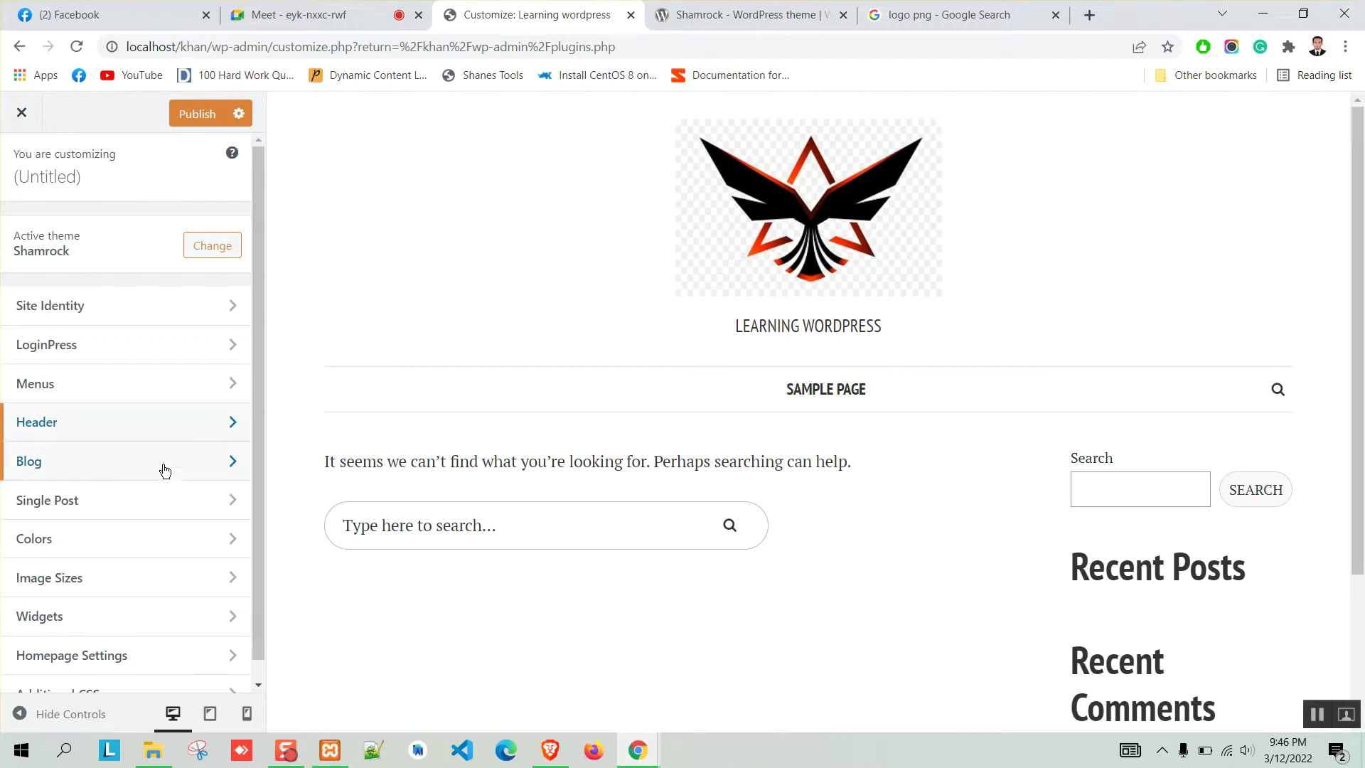
{"action": "scroll", "coordinate": [164, 469], "scroll_direction": "down", "scroll_amount": 1}
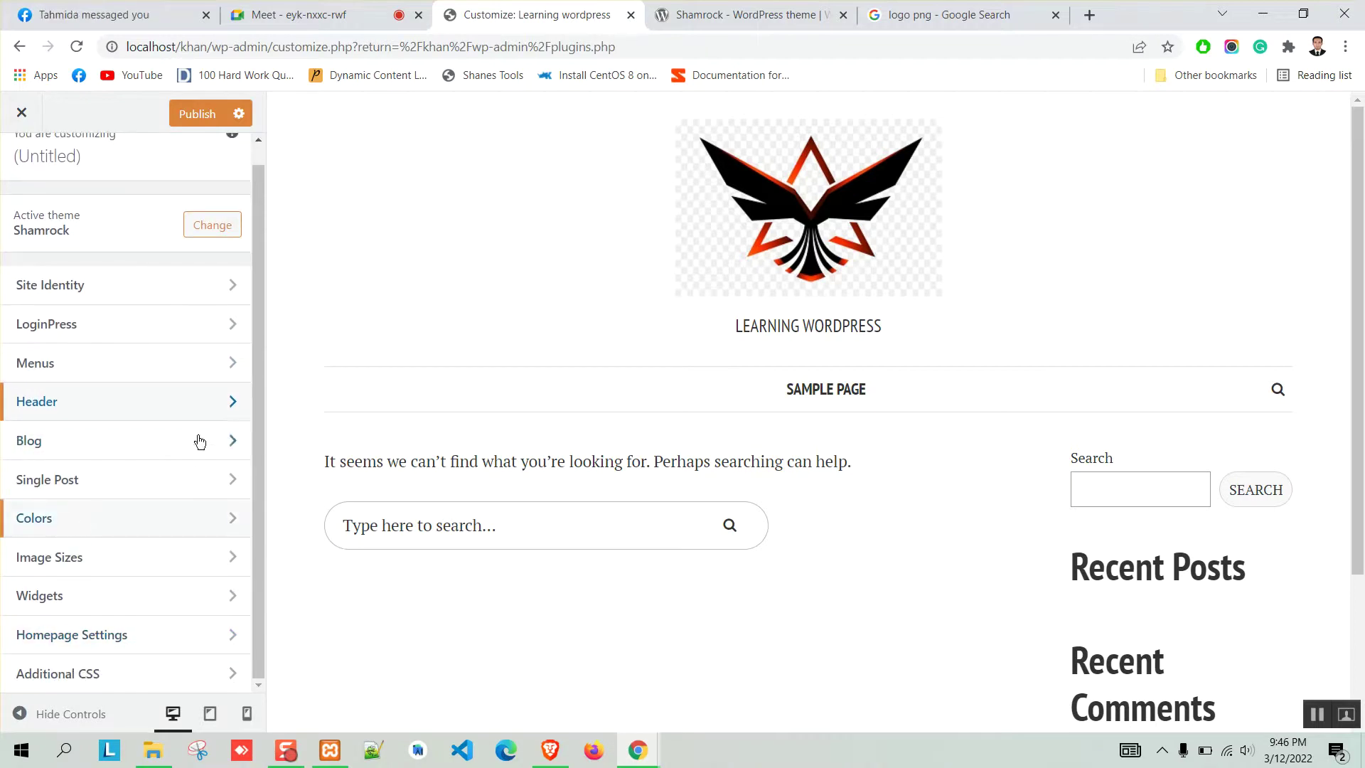
{"action": "scroll", "coordinate": [146, 341], "scroll_direction": "up", "scroll_amount": 1}
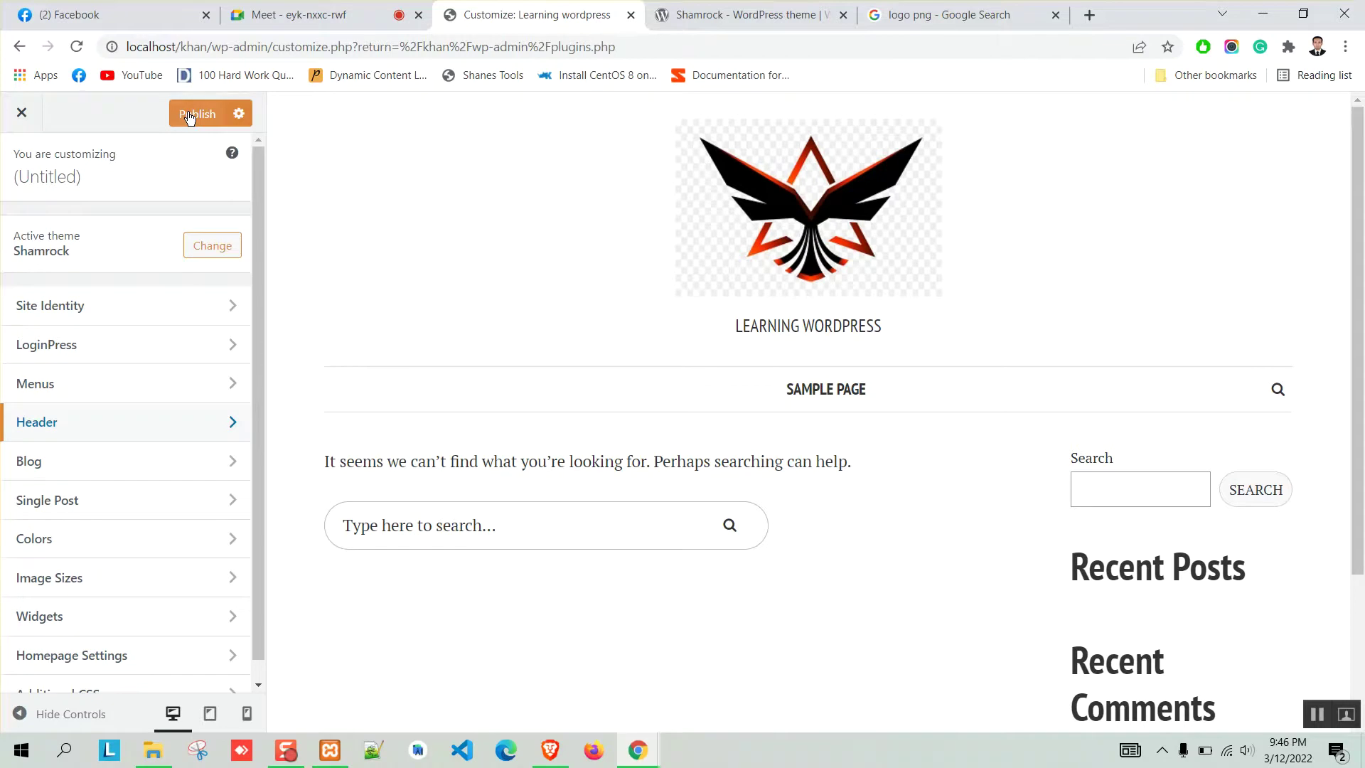
{"action": "left_click", "coordinate": [190, 115]}
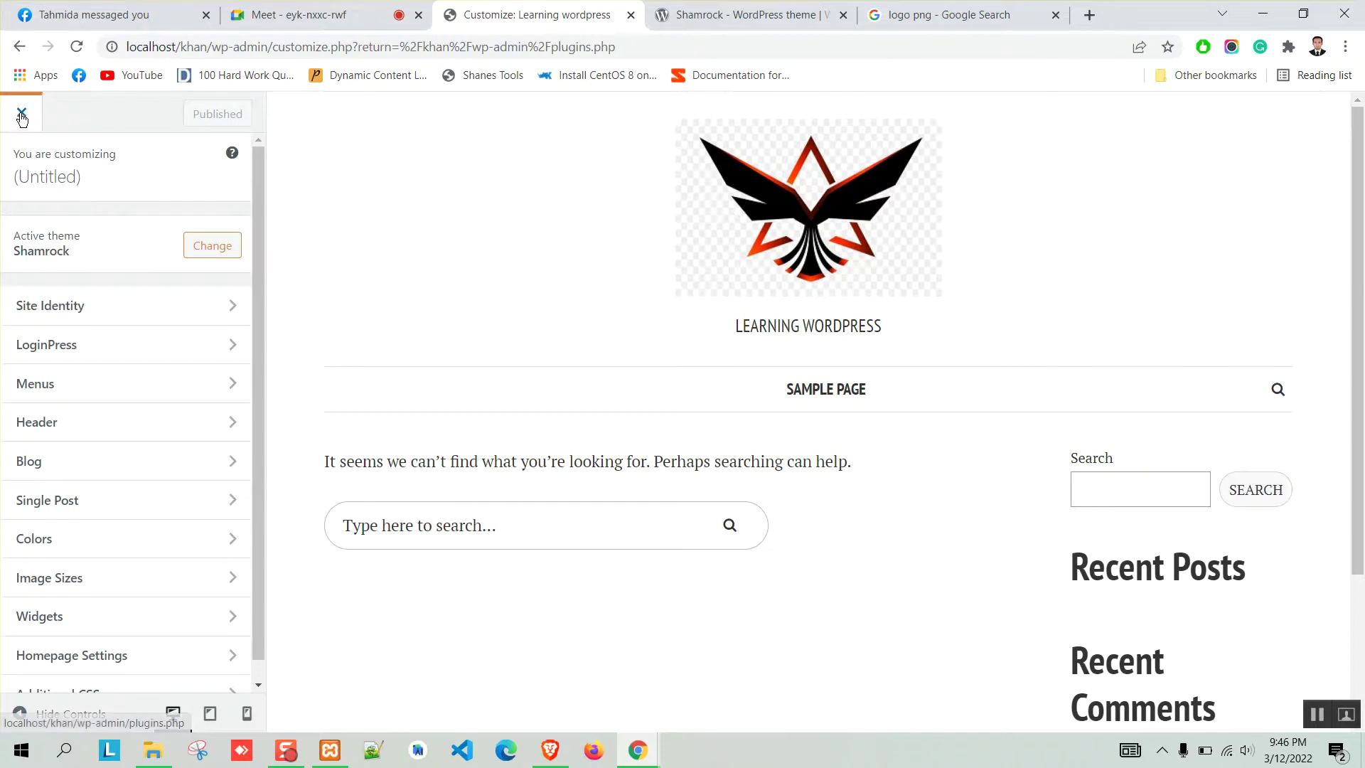
Reload localhost/khan in Brave to confirm the new logo shows in the header.
{"action": "left_click", "coordinate": [550, 750]}
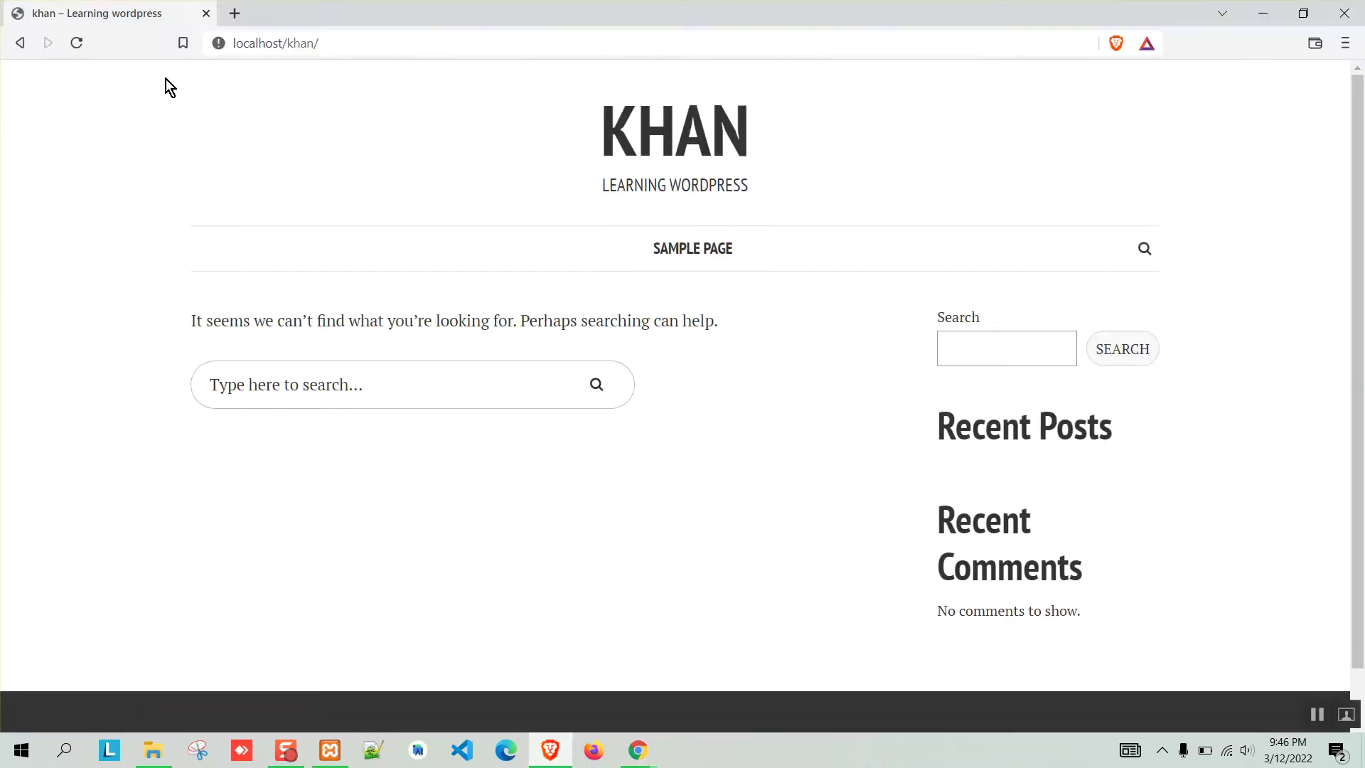
{"action": "left_click", "coordinate": [76, 43]}
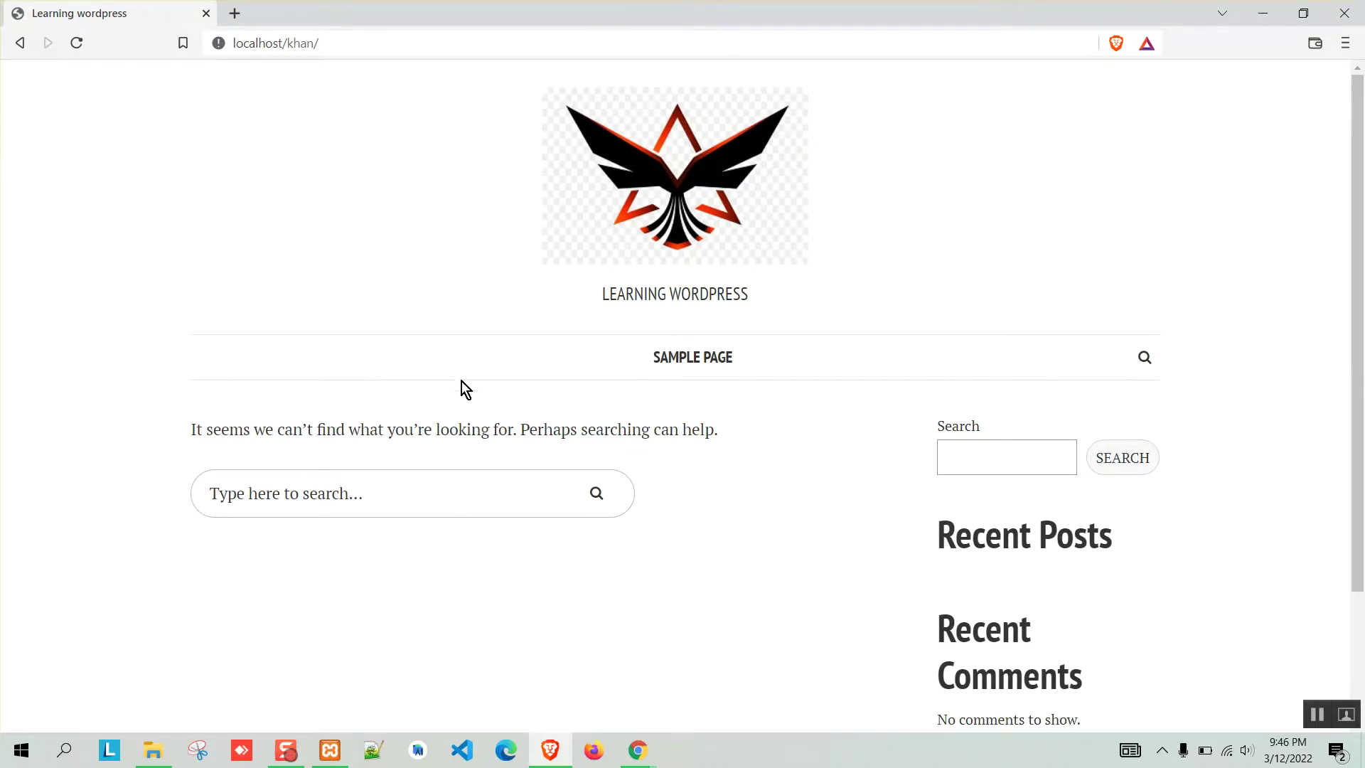
{"action": "scroll", "coordinate": [466, 389], "scroll_direction": "down", "scroll_amount": 3}
{"action": "scroll", "coordinate": [269, 332], "scroll_direction": "up", "scroll_amount": 3}
{"action": "left_click", "coordinate": [1263, 13]}
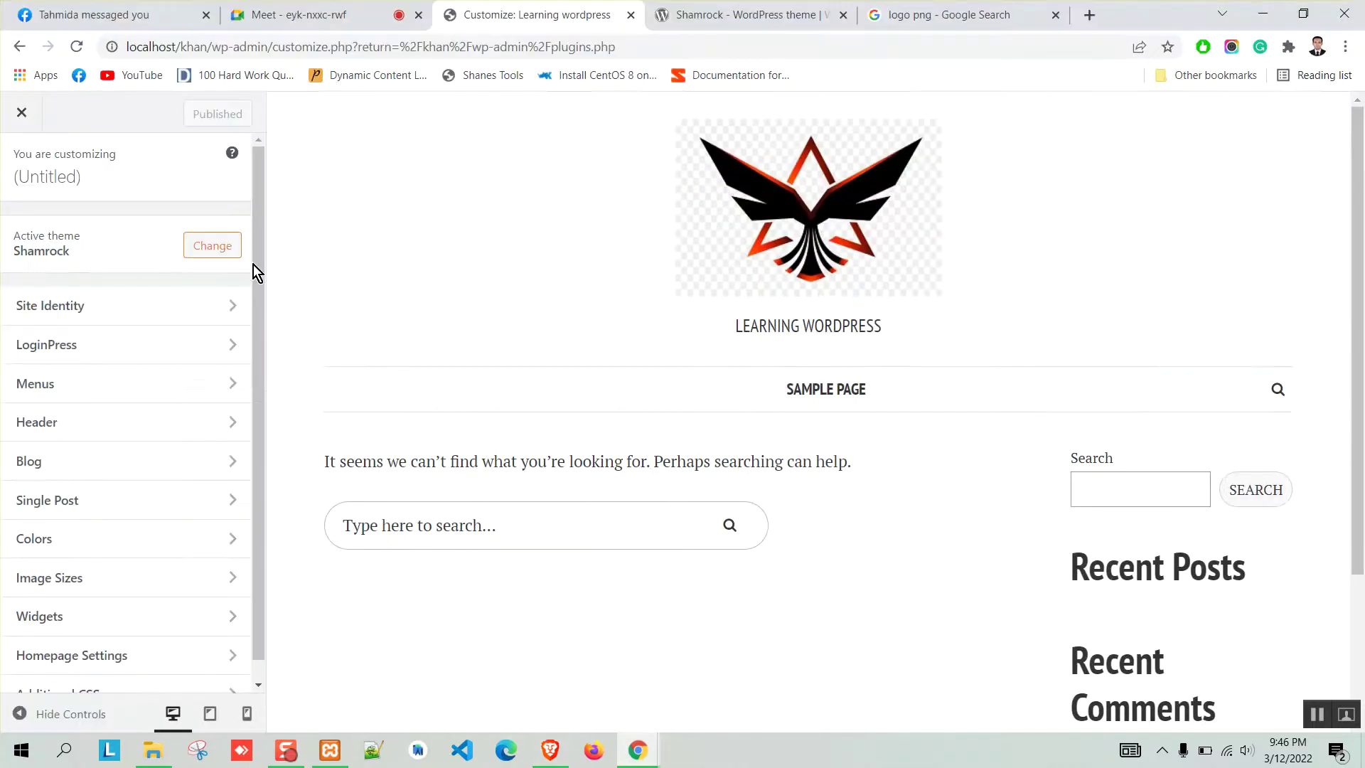
Close the Customizer and bring up the 'logo png' image search tab.
{"action": "left_click", "coordinate": [21, 114]}
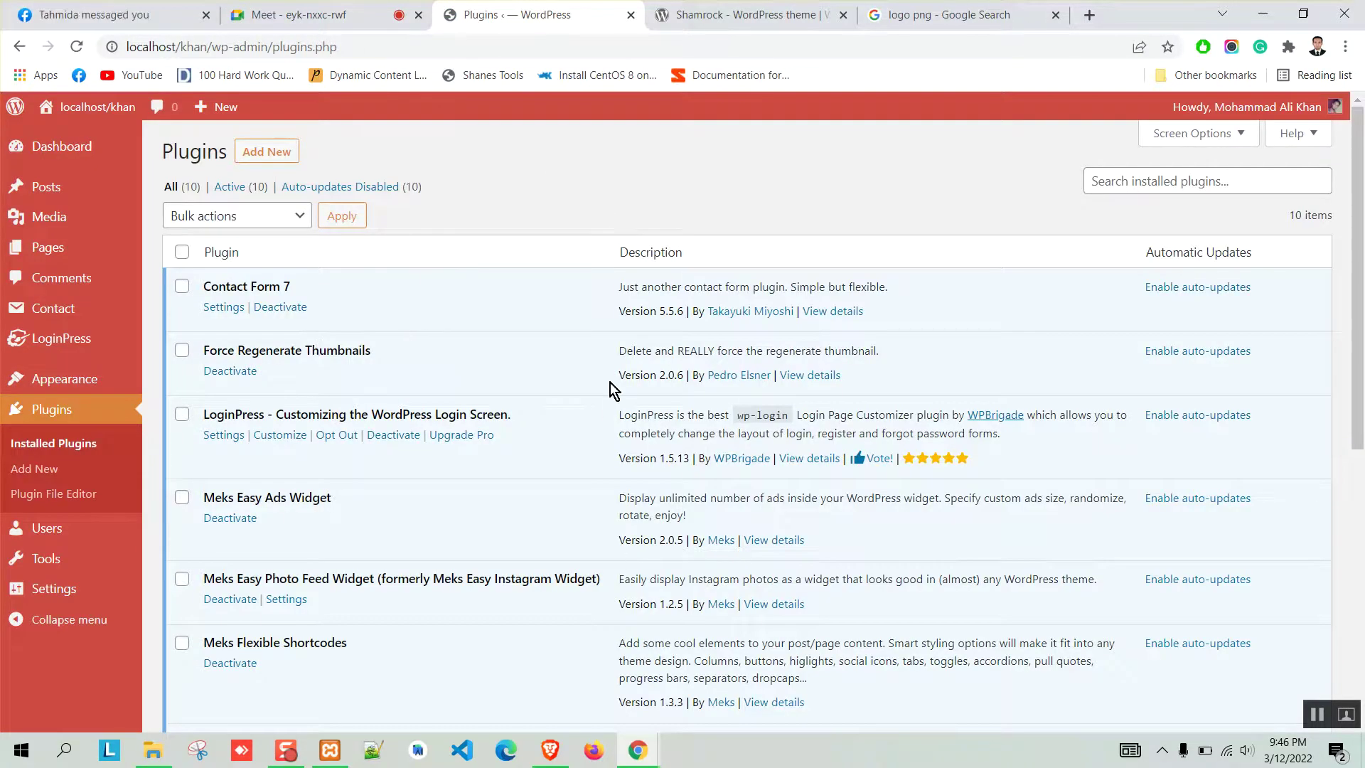
{"action": "key", "text": "alt+Tab"}
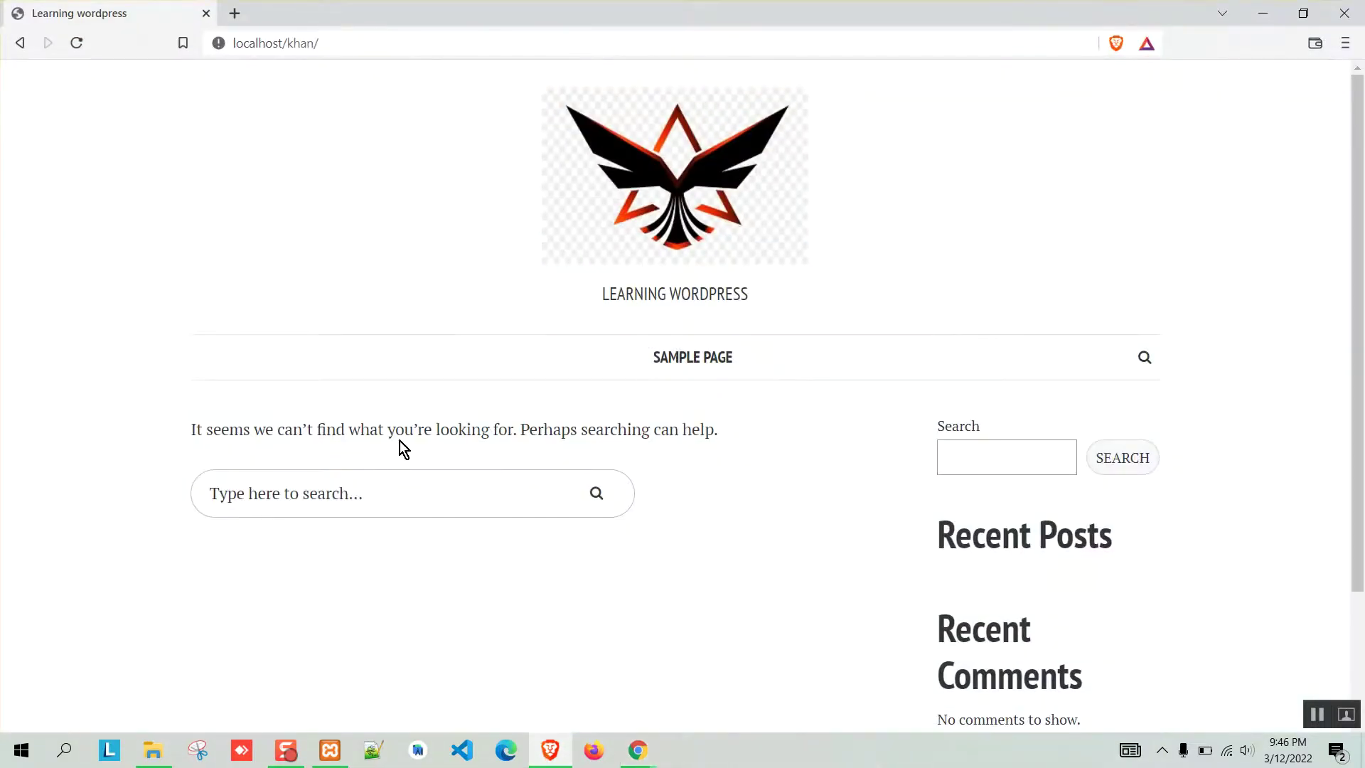
{"action": "left_click", "coordinate": [560, 758]}
{"action": "left_click", "coordinate": [924, 15]}
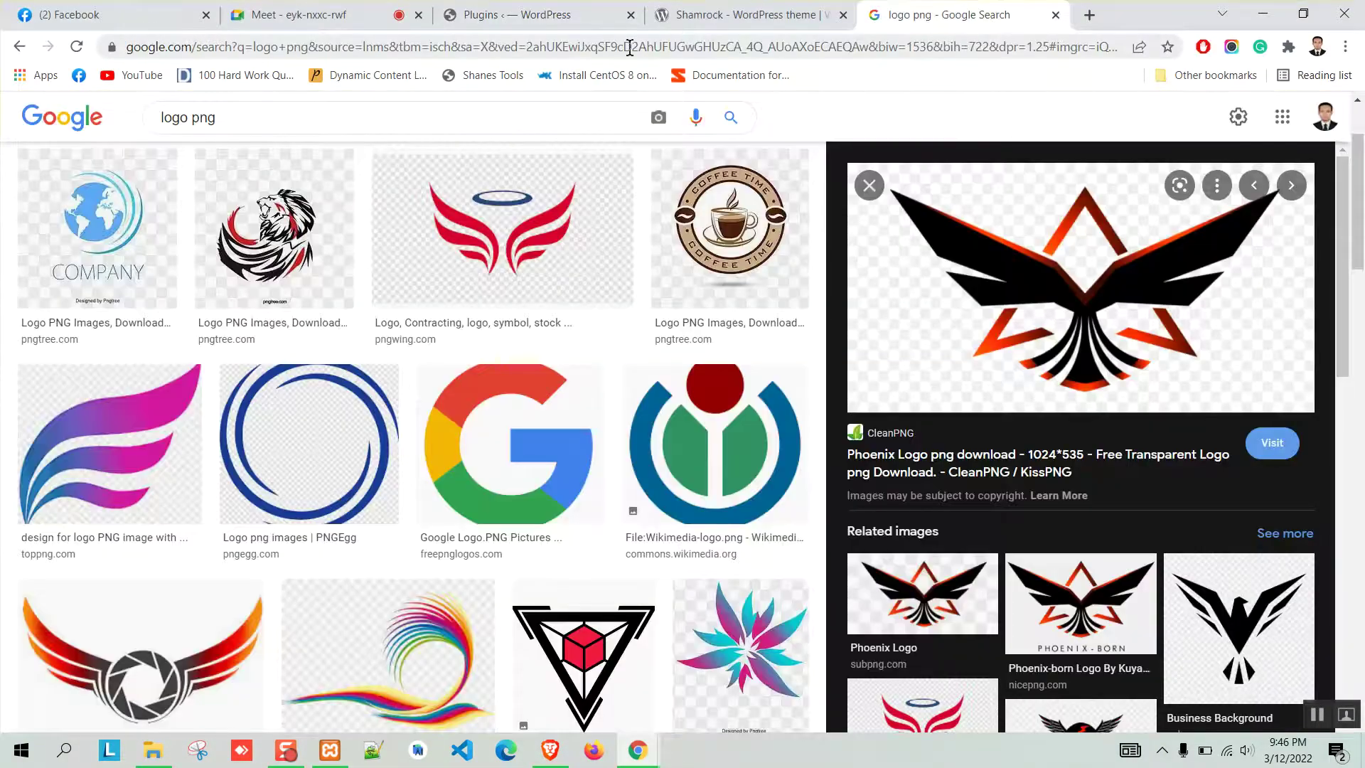
Search Google for 'online notepad' and open JustNotepad.com, then close it and launch Notepad++.
{"action": "left_click", "coordinate": [1090, 14]}
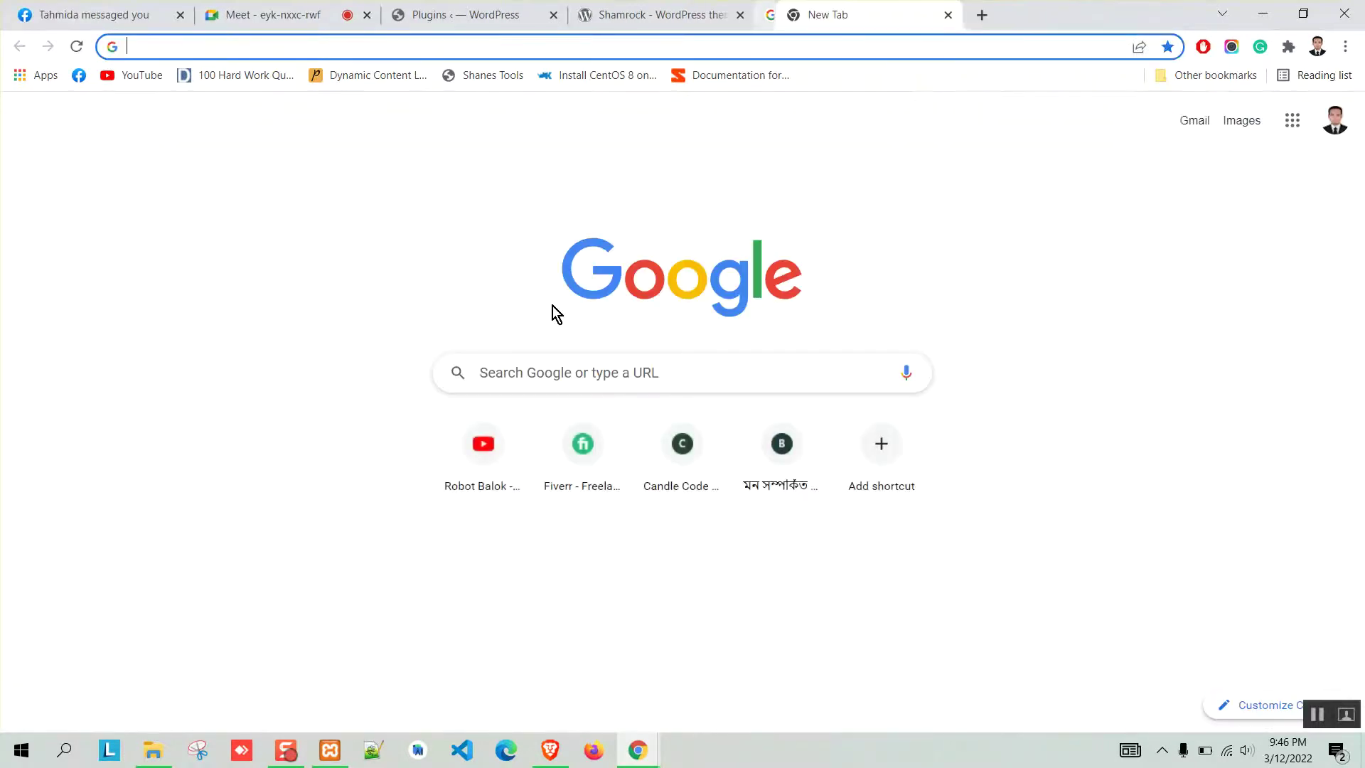
{"action": "left_click", "coordinate": [527, 377]}
{"action": "type", "text": "online"}
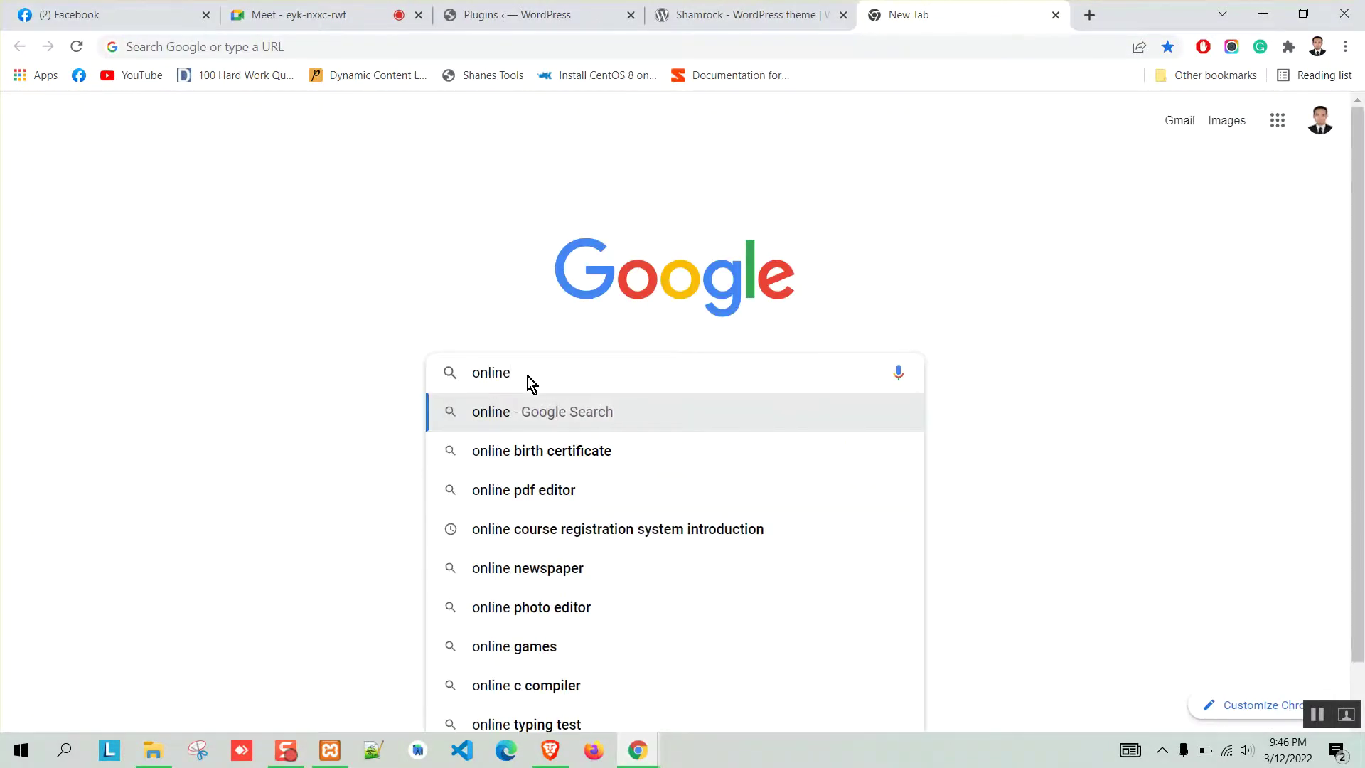
{"action": "type", "text": " notep"}
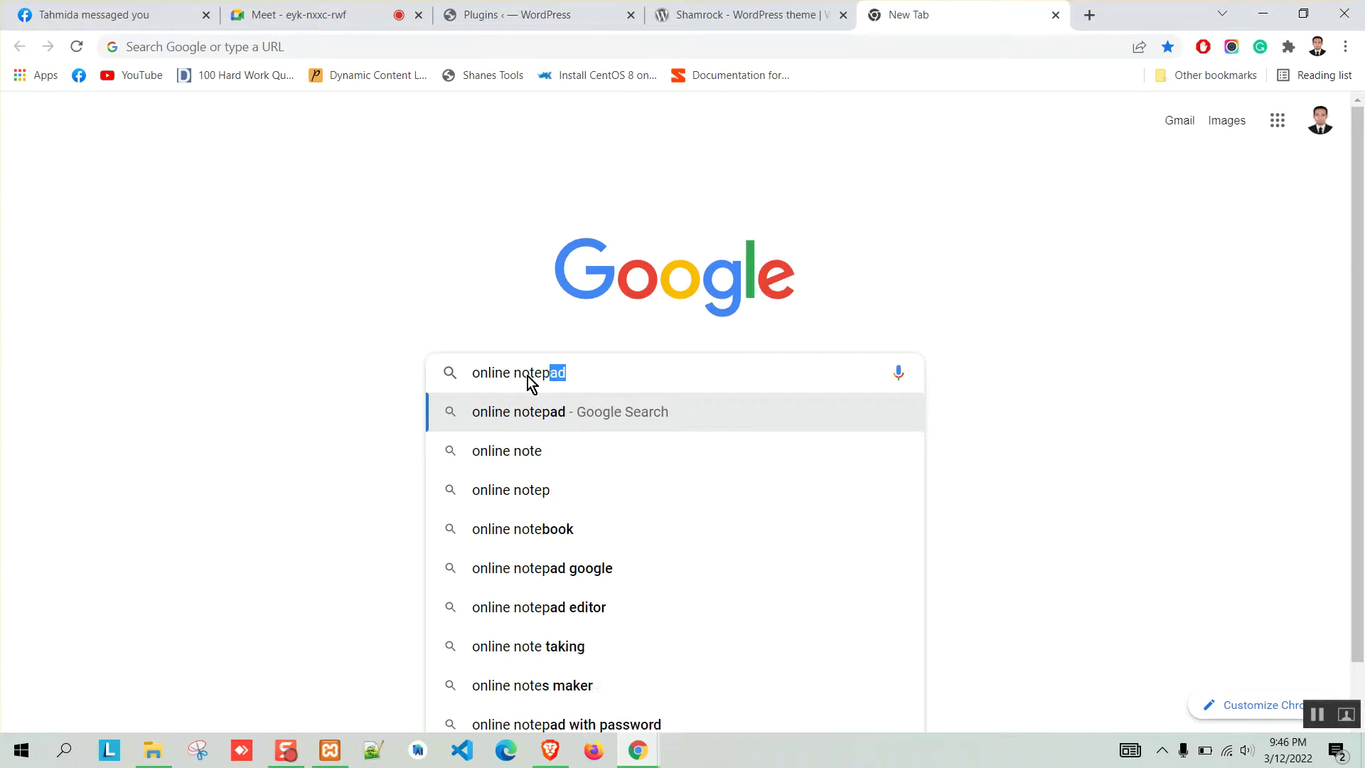
{"action": "type", "text": "ad"}
{"action": "key", "text": "Return"}
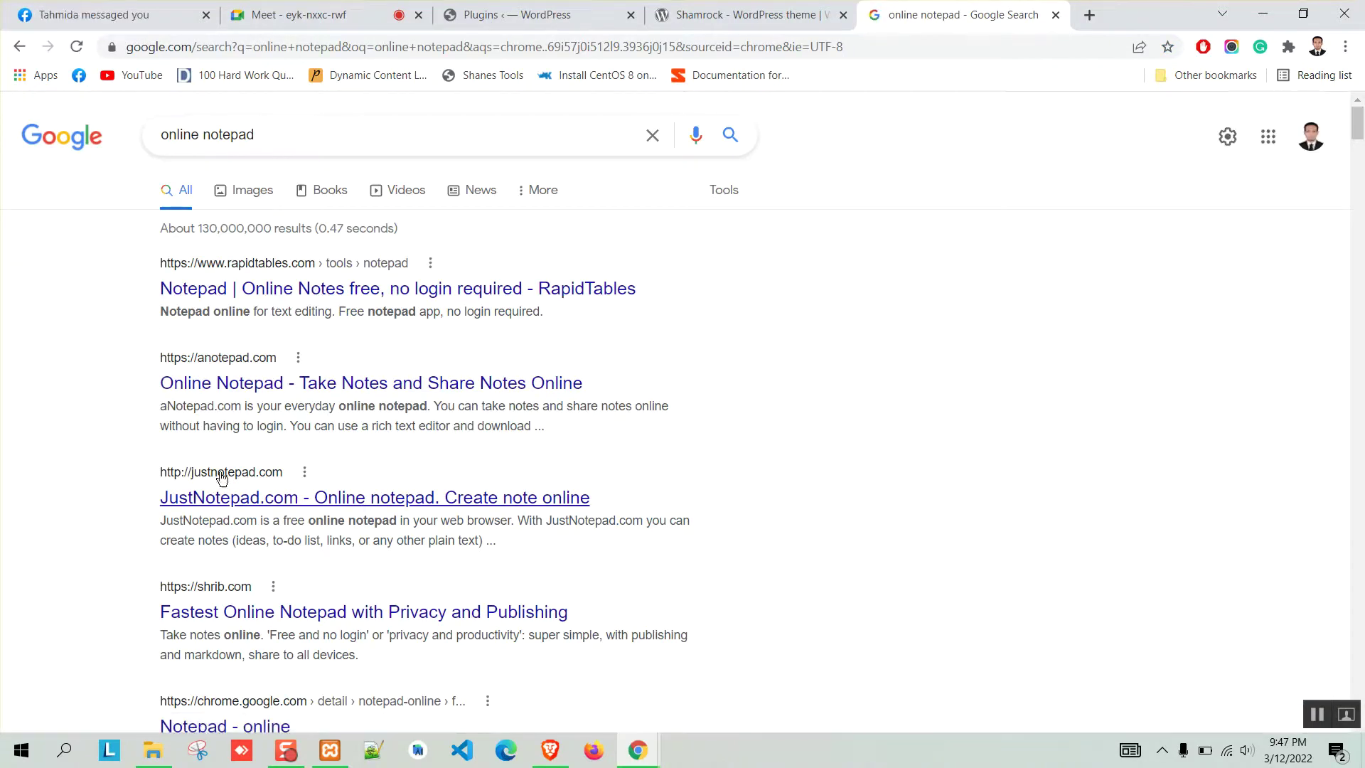
{"action": "left_click", "coordinate": [203, 497]}
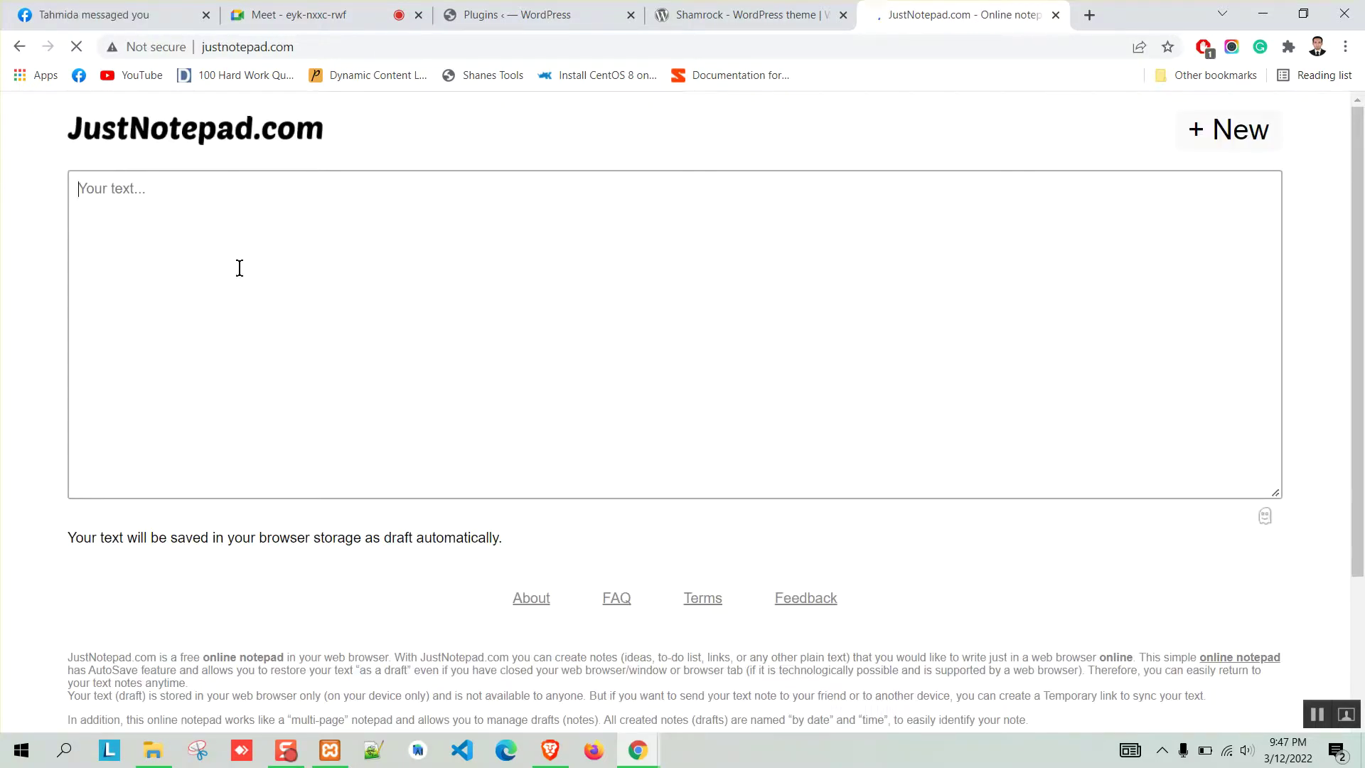
{"action": "left_click", "coordinate": [1055, 15]}
{"action": "left_click", "coordinate": [371, 752]}
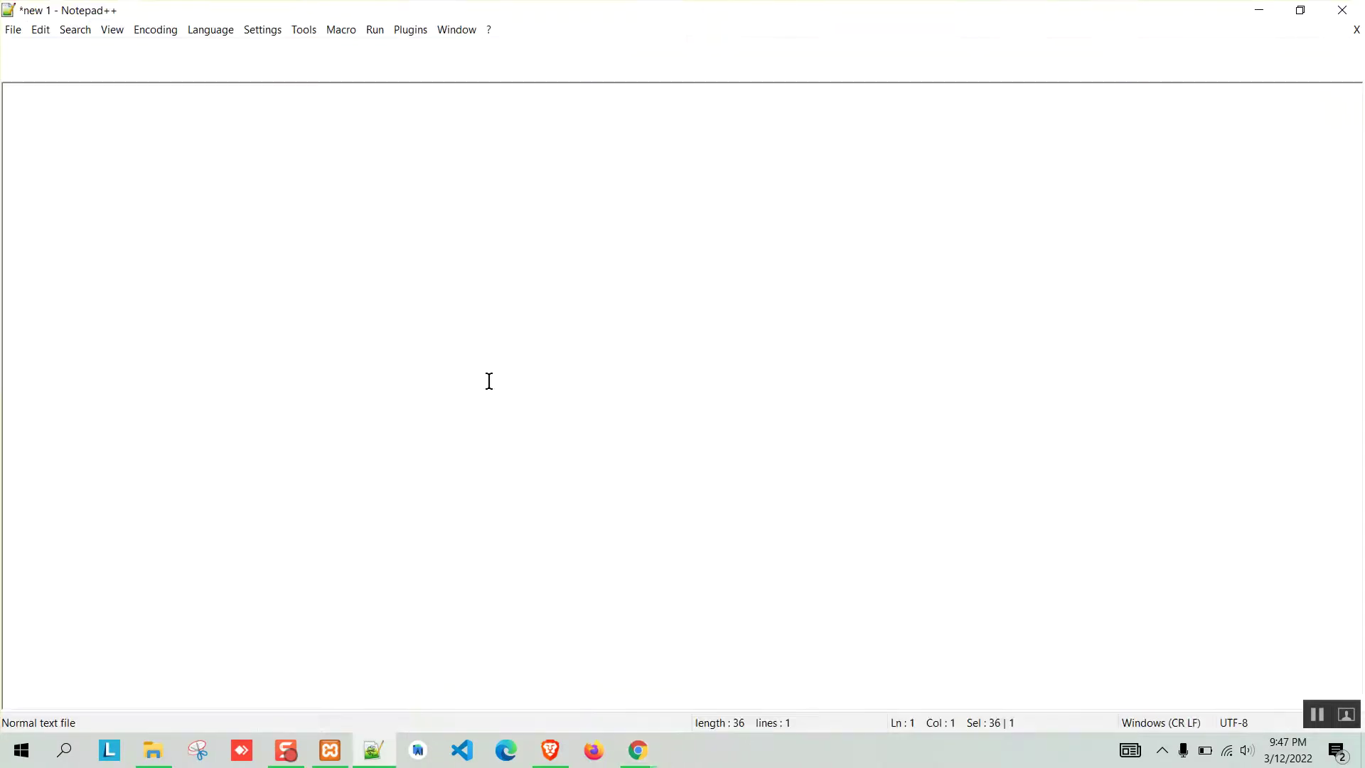
In a new document, type 'Home........... About.......contact......personal blog....... others blog', fixing typos.
{"action": "left_click", "coordinate": [10, 48]}
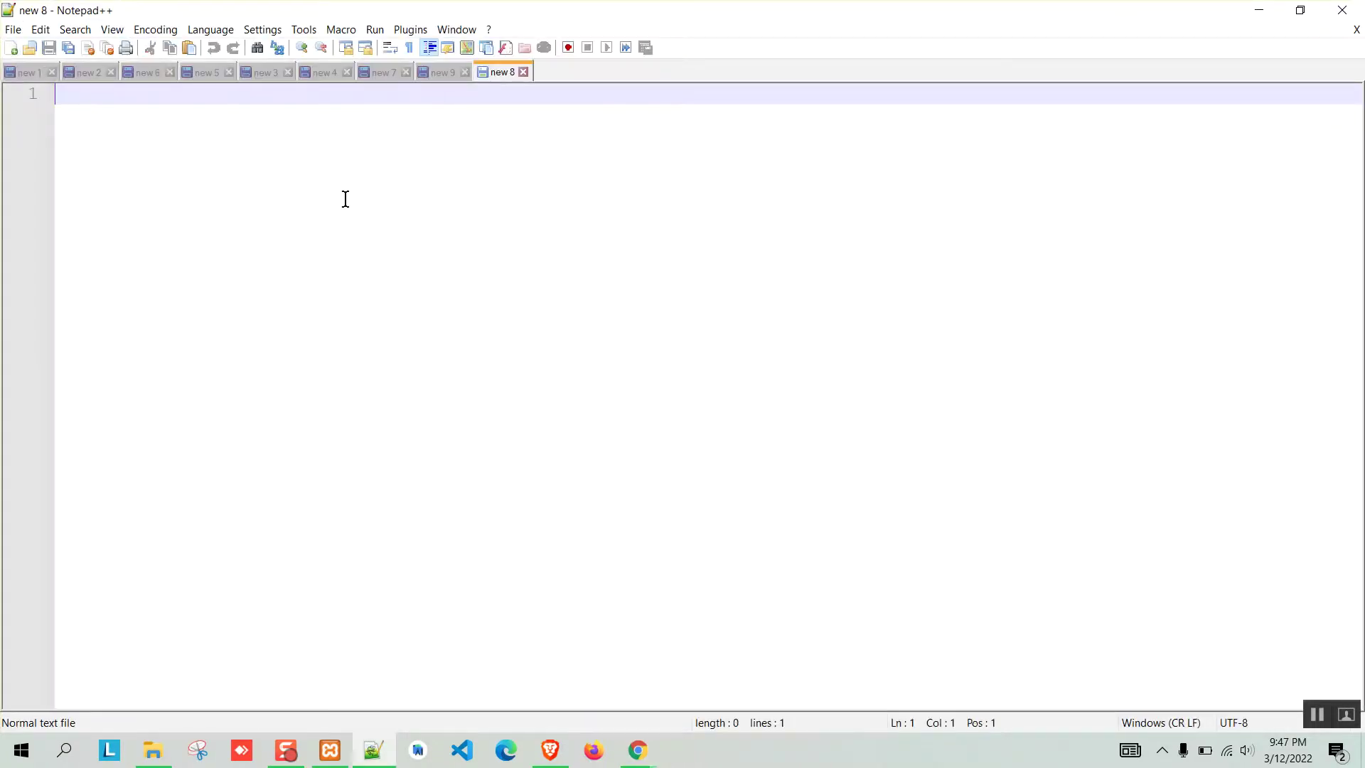
{"action": "type", "text": "Home"}
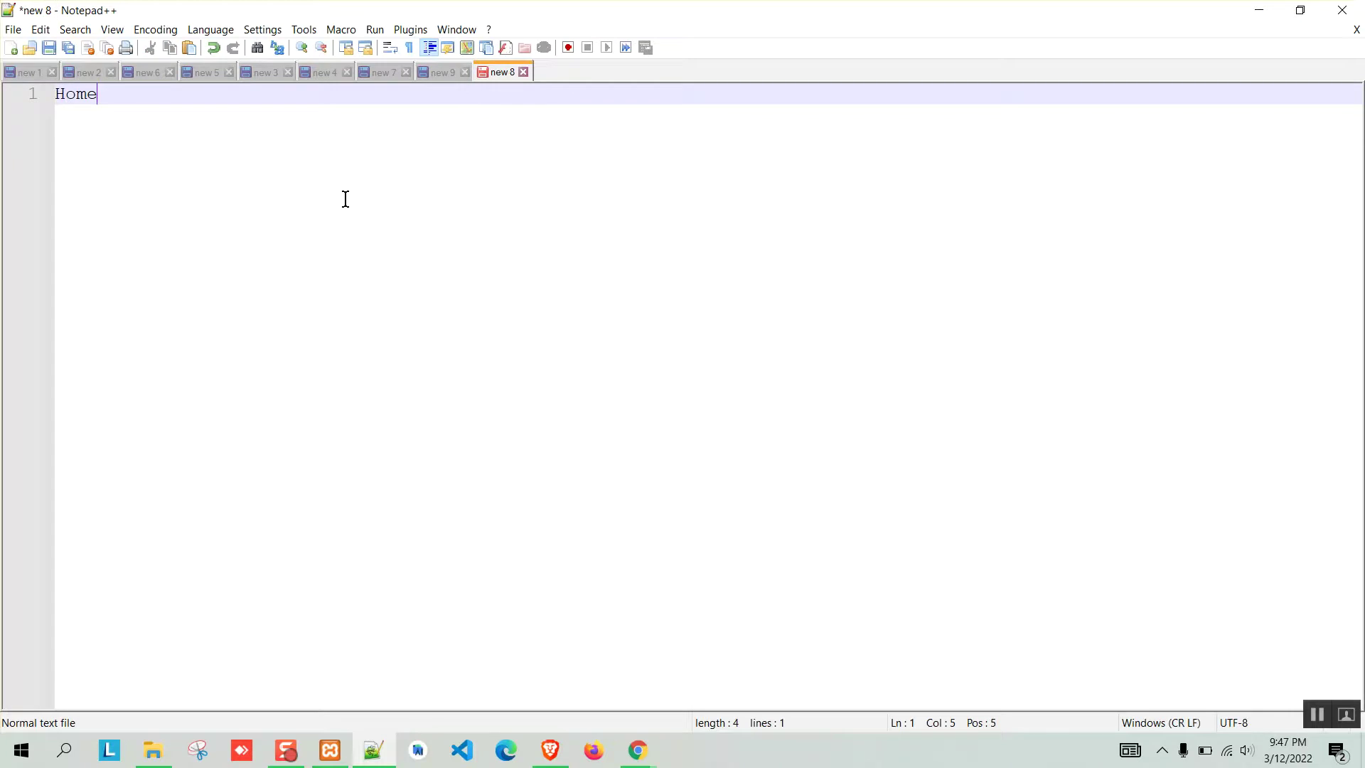
{"action": "type", "text": "........... About...."}
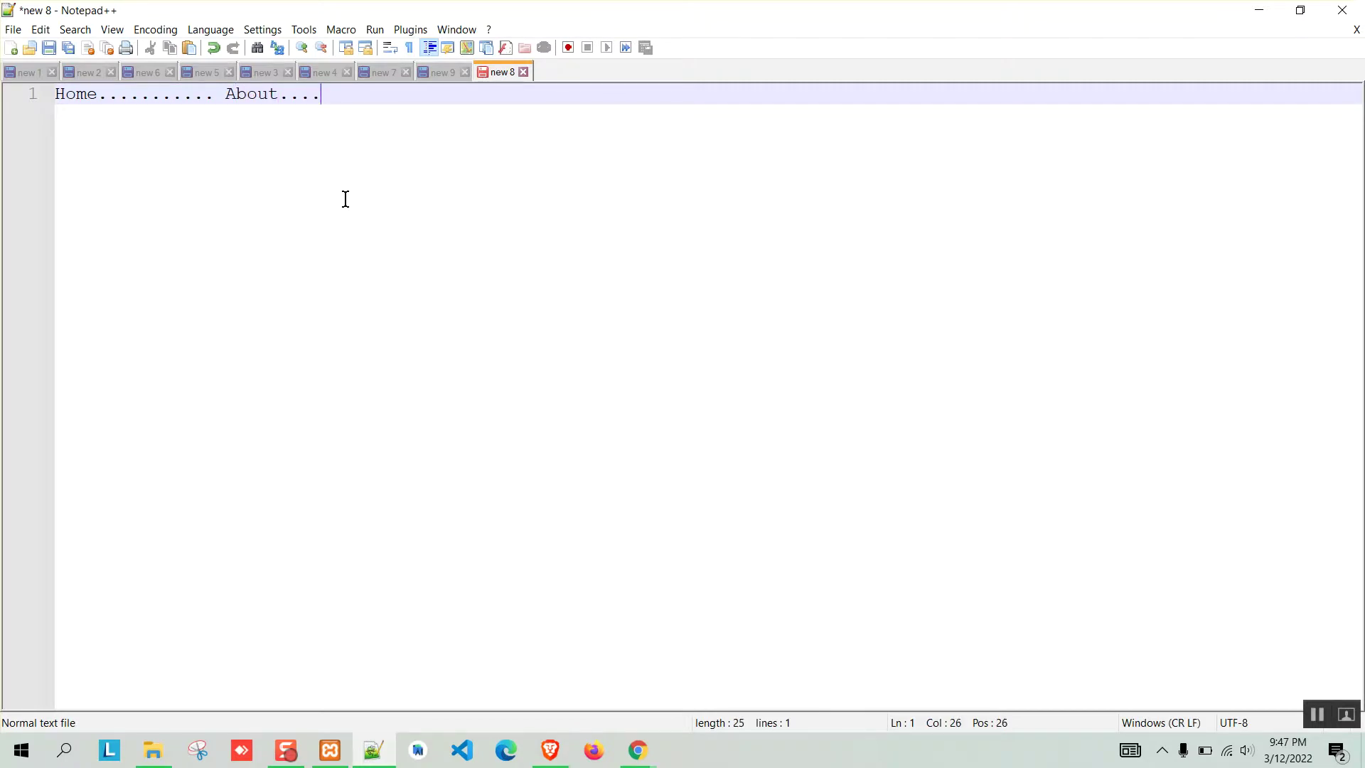
{"action": "type", "text": "...contact......persona;l"}
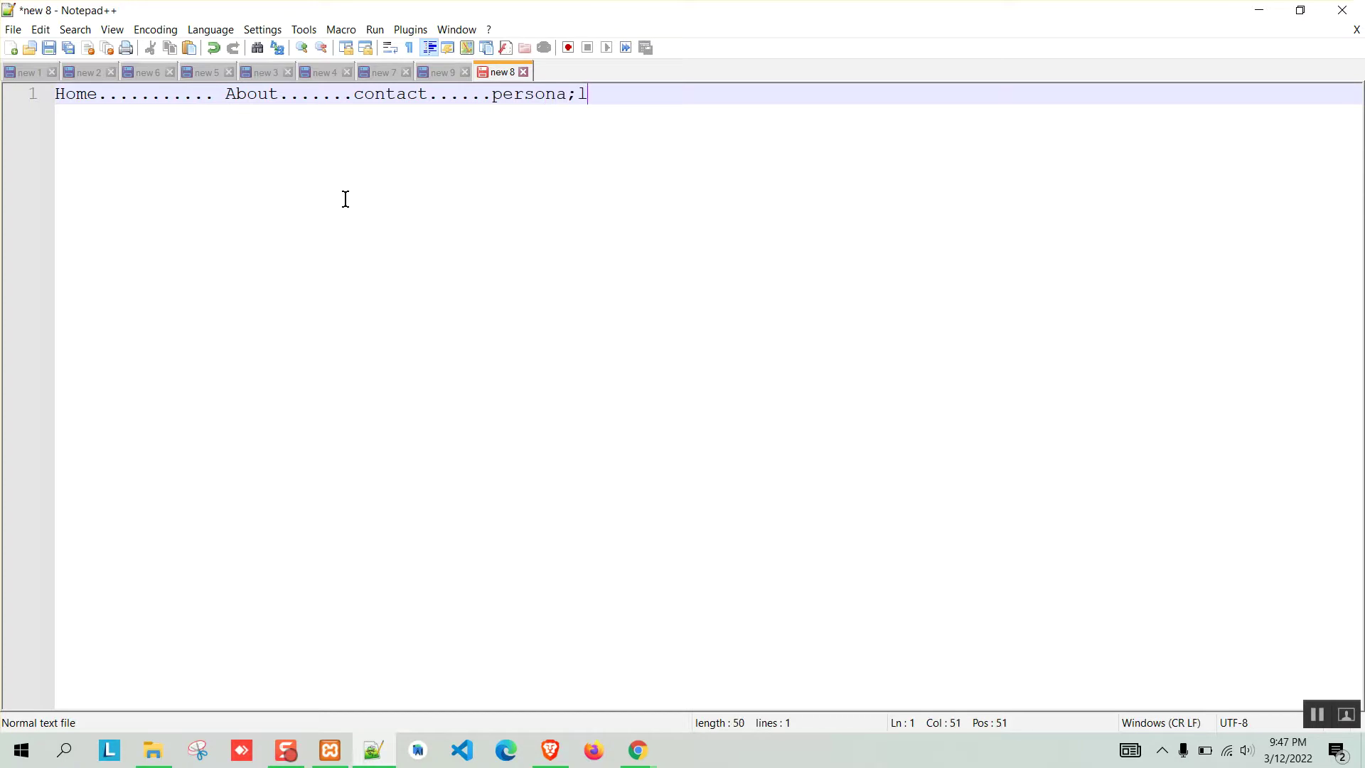
{"action": "key", "text": "BackSpace"}
{"action": "type", "text": "l blog....... others blog"}
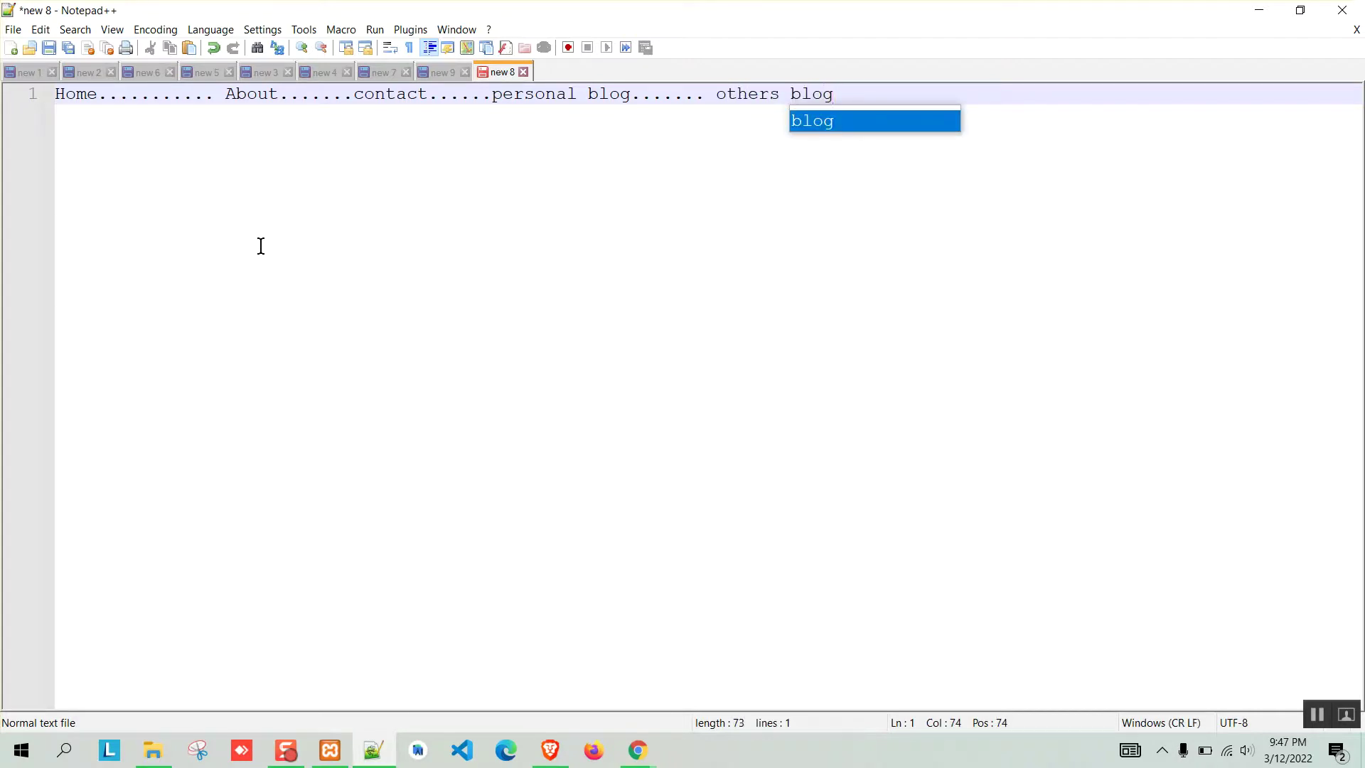
{"action": "key", "text": "Escape"}
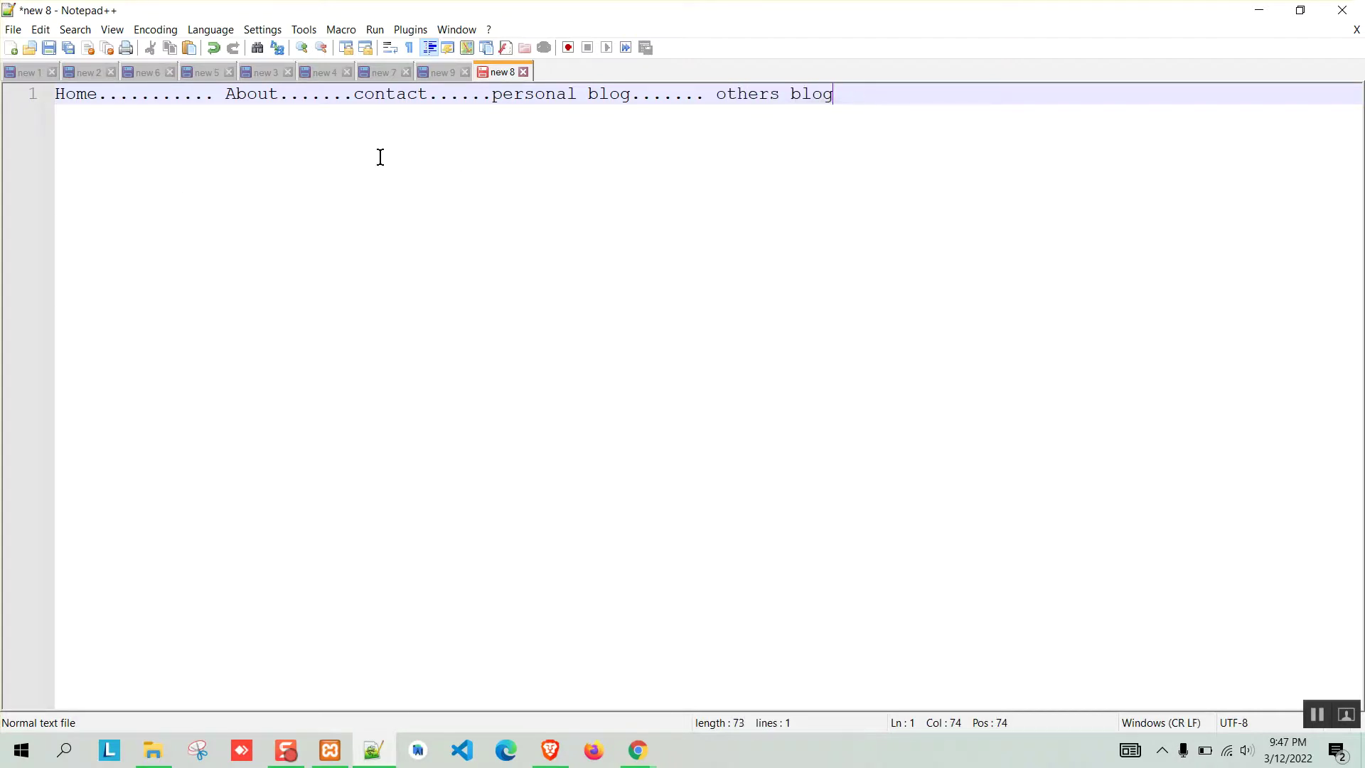
Select the whole menu-list line in Notepad++.
{"action": "left_click", "coordinate": [30, 97]}
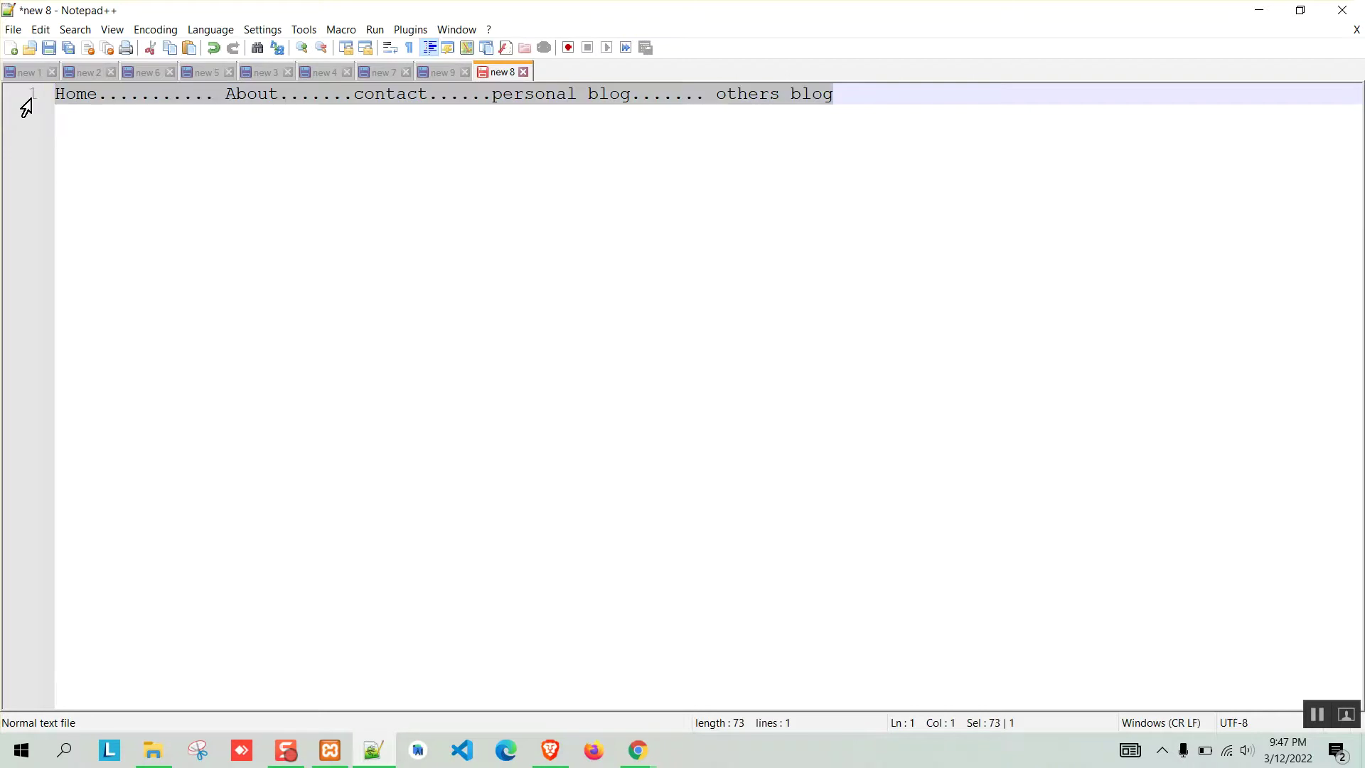
{"action": "key", "text": "End"}
{"action": "left_click_drag", "start_coordinate": [874, 94], "coordinate": [49, 97]}
{"action": "scroll", "coordinate": [214, 216], "scroll_direction": "up", "scroll_amount": 3}
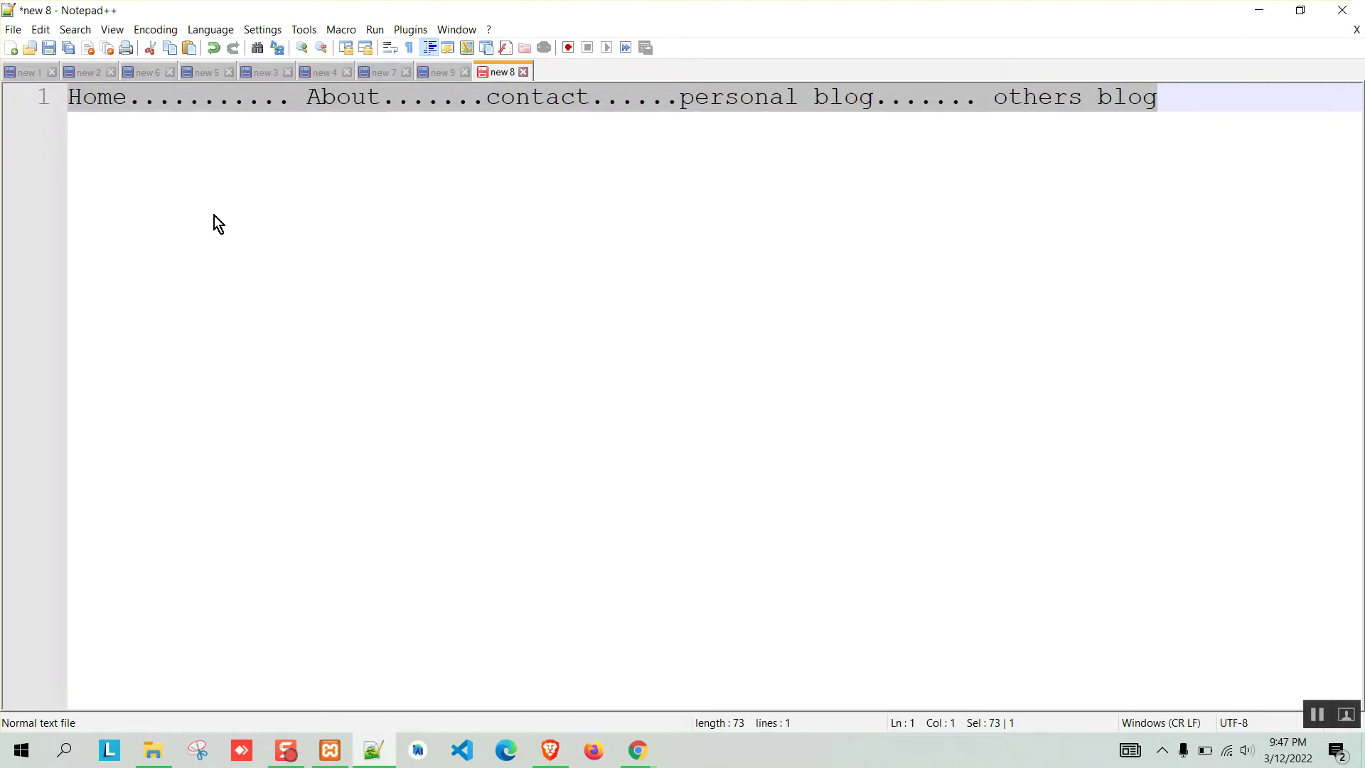
Review the drafted menu items Home, About, contact, personal blog and others blog in line 1.
{"action": "left_click", "coordinate": [485, 99]}
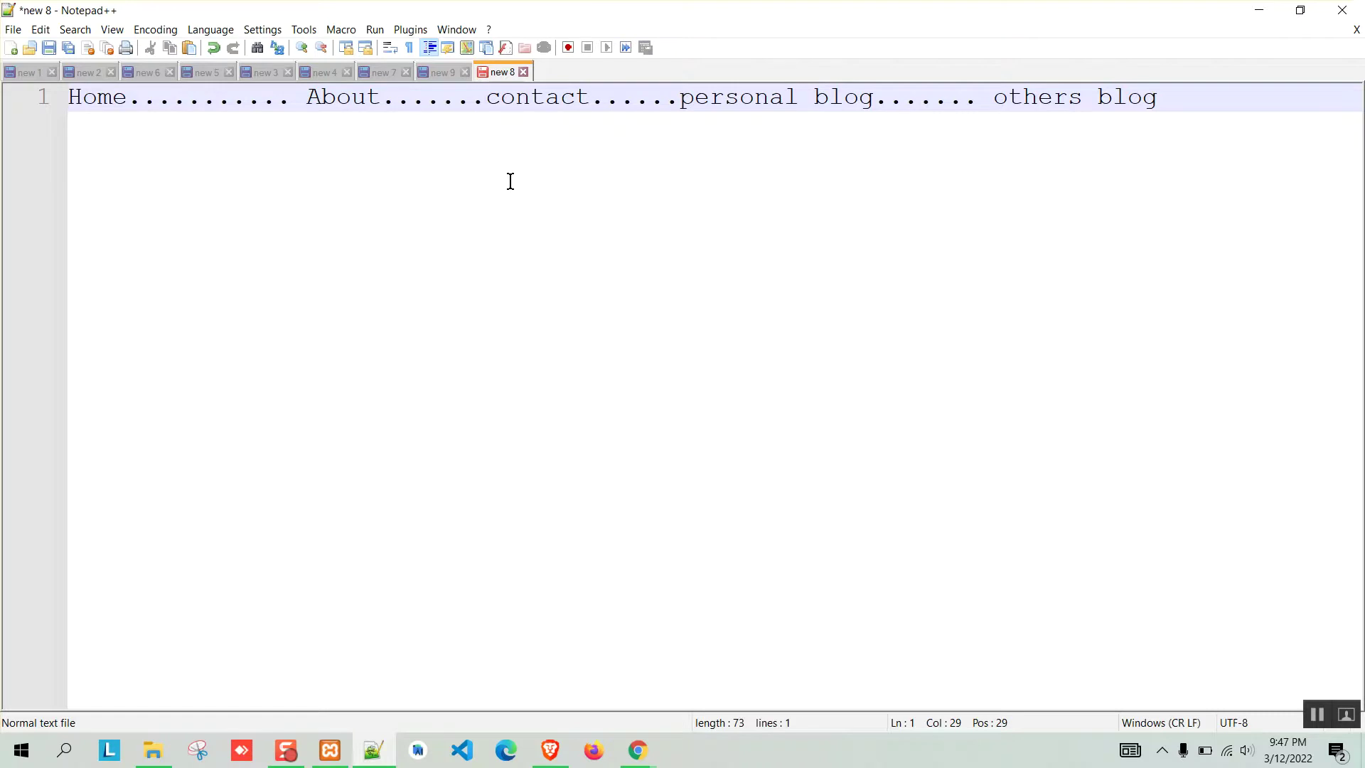
{"action": "left_click_drag", "start_coordinate": [1182, 101], "coordinate": [684, 103]}
{"action": "left_click", "coordinate": [920, 100]}
{"action": "left_click", "coordinate": [79, 90]}
{"action": "left_click", "coordinate": [355, 97]}
{"action": "left_click", "coordinate": [91, 94]}
{"action": "left_click", "coordinate": [71, 98]}
{"action": "left_click", "coordinate": [756, 99]}
{"action": "left_click", "coordinate": [1018, 100]}
{"action": "left_click_drag", "start_coordinate": [129, 100], "coordinate": [57, 110]}
{"action": "left_click", "coordinate": [516, 98]}
Return to Chrome and close the Shamrock theme tab to reach the Plugins page.
{"action": "mouse_move", "coordinate": [635, 752]}
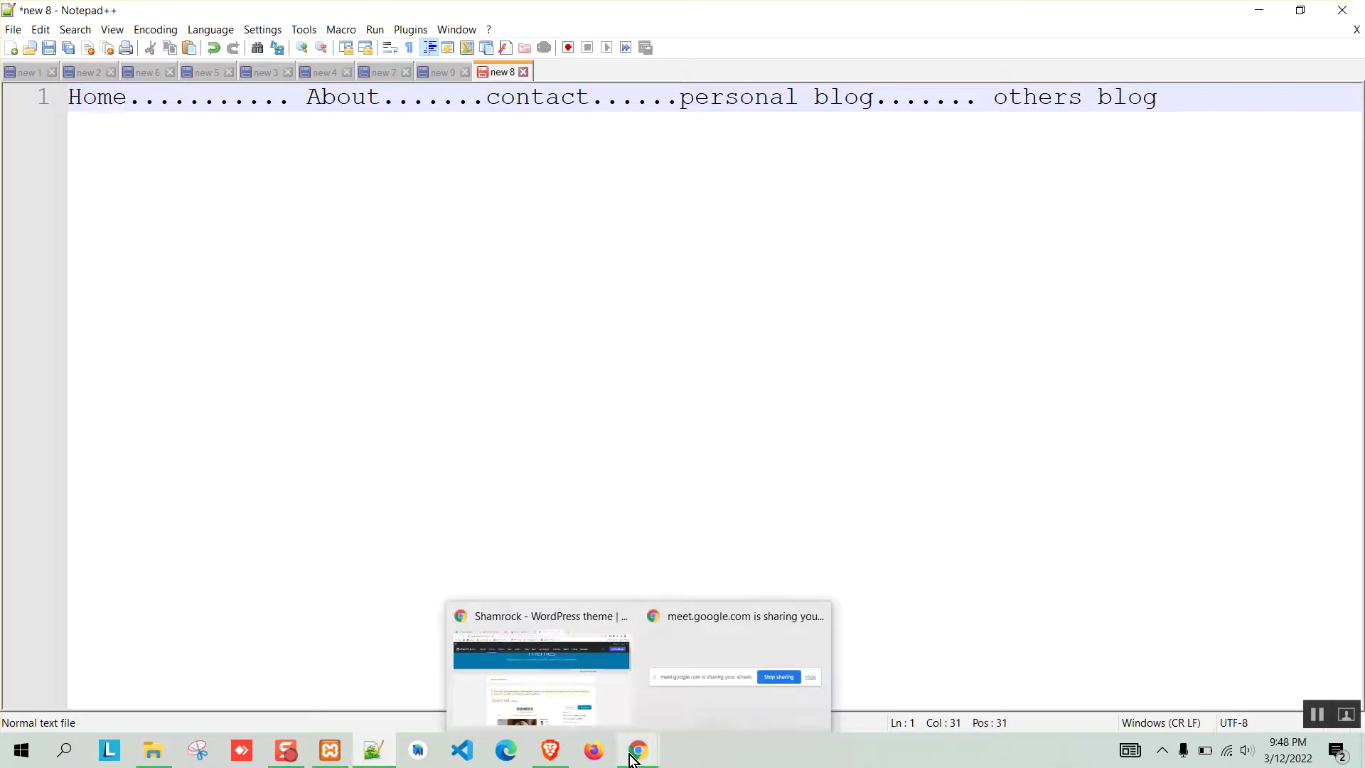
{"action": "left_click", "coordinate": [543, 651]}
{"action": "left_click", "coordinate": [842, 15]}
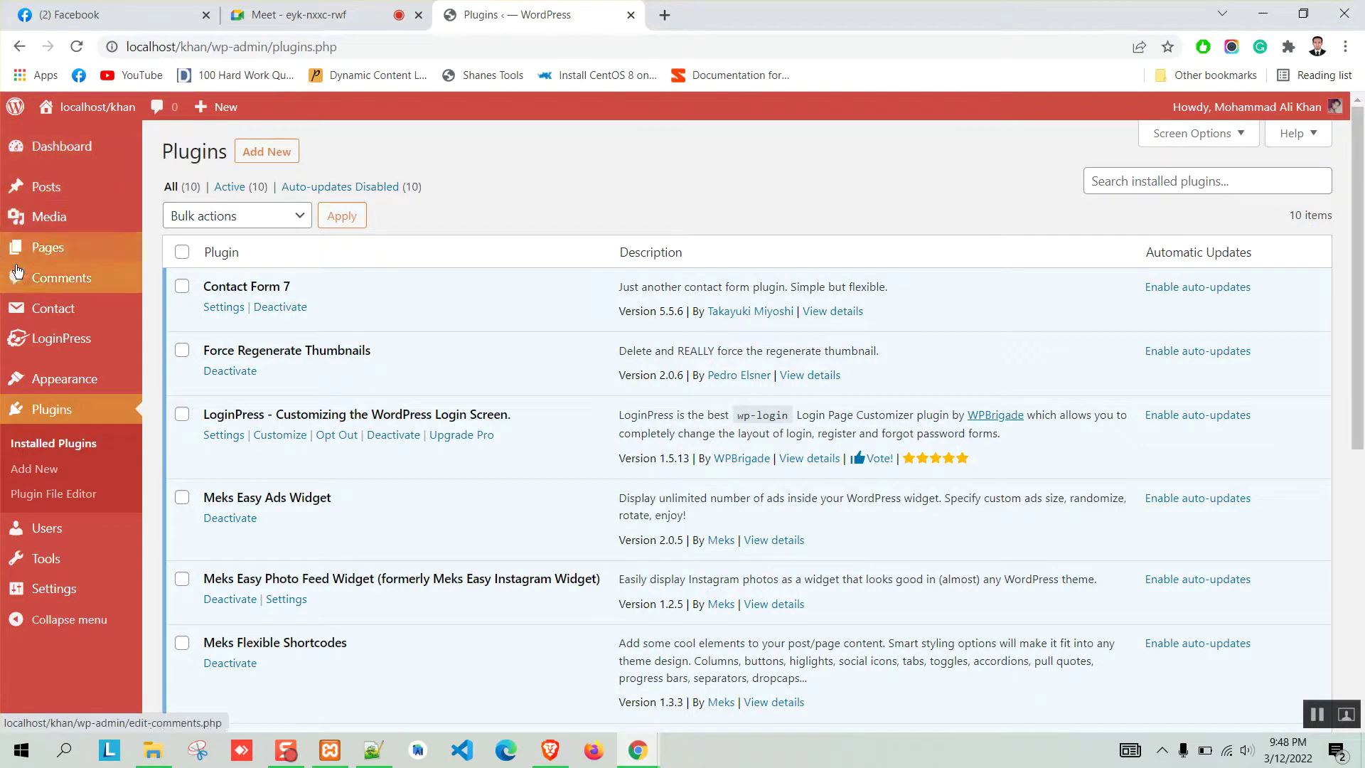
Create a new page titled 'About' and publish it.
{"action": "mouse_move", "coordinate": [34, 249]}
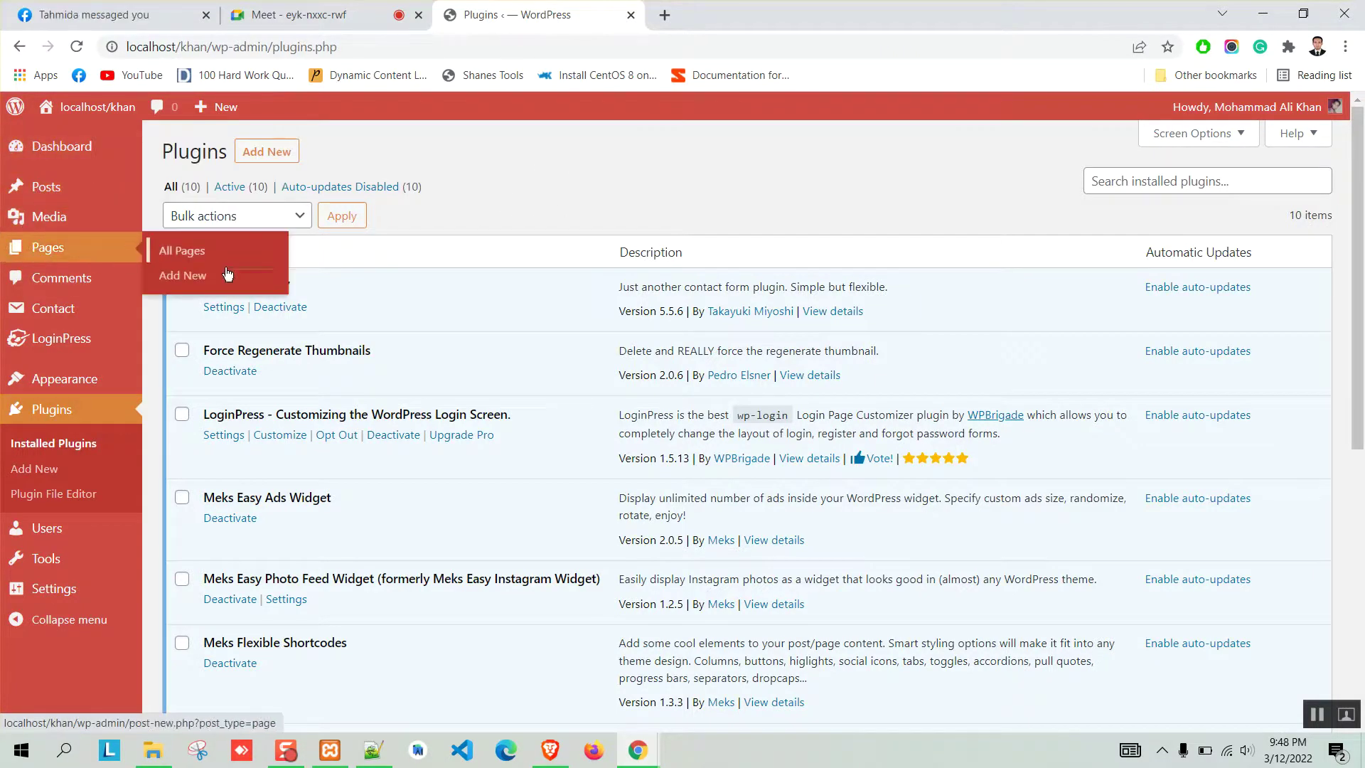
{"action": "left_click", "coordinate": [183, 277]}
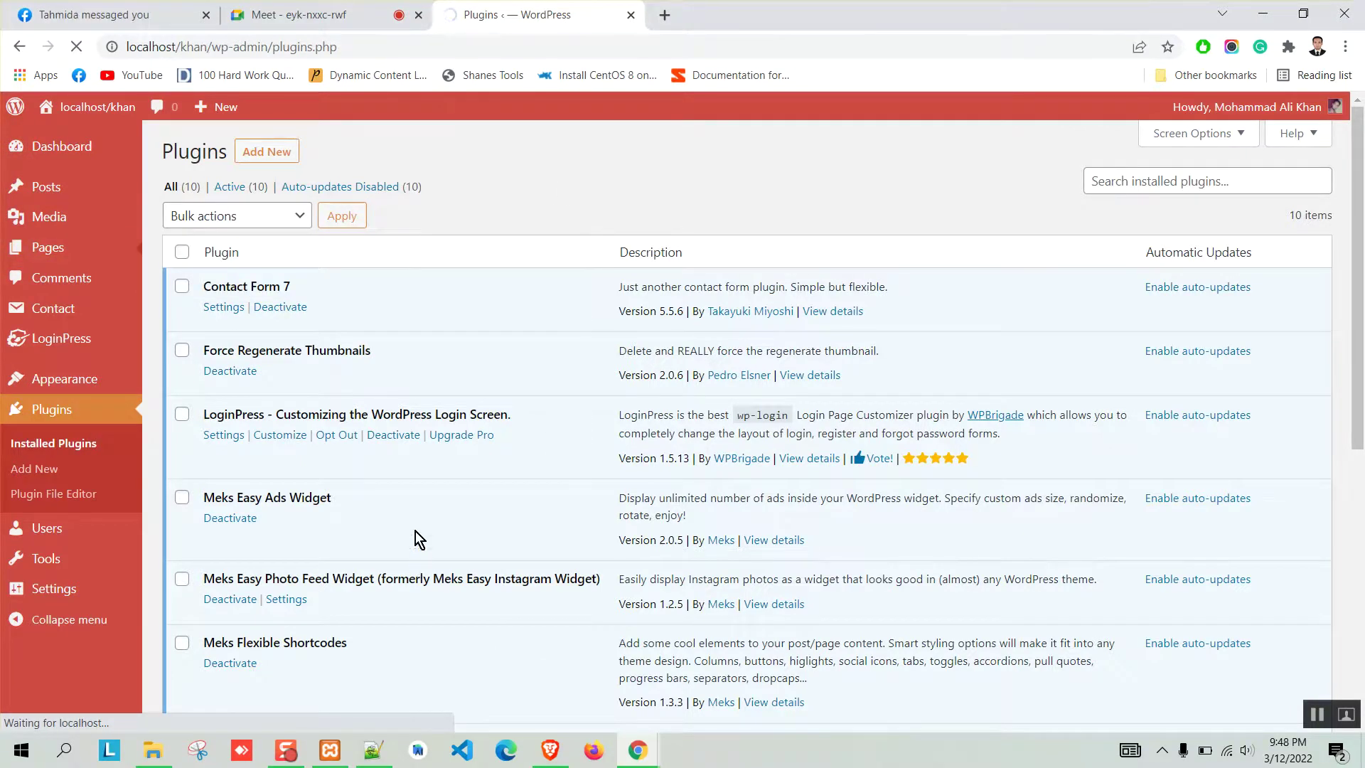
{"action": "left_click", "coordinate": [374, 752]}
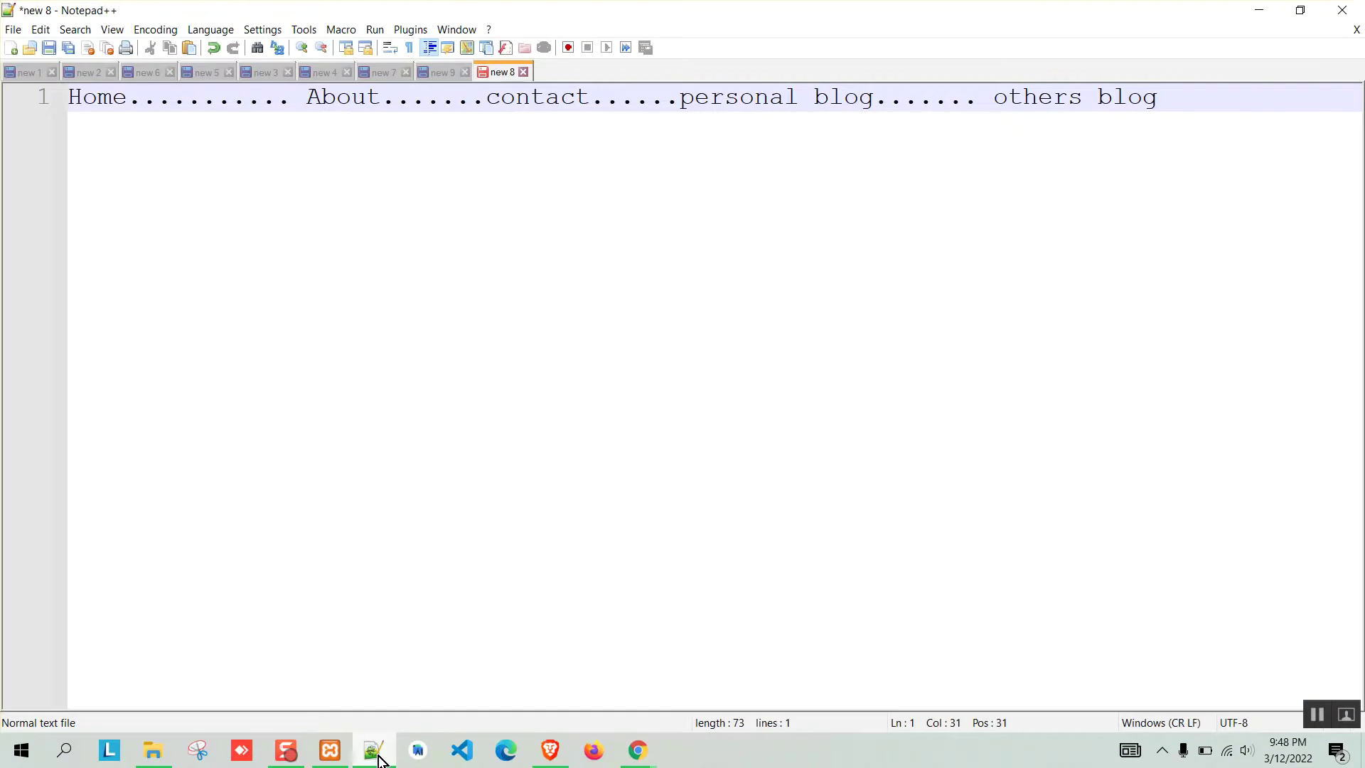
{"action": "left_click", "coordinate": [379, 759]}
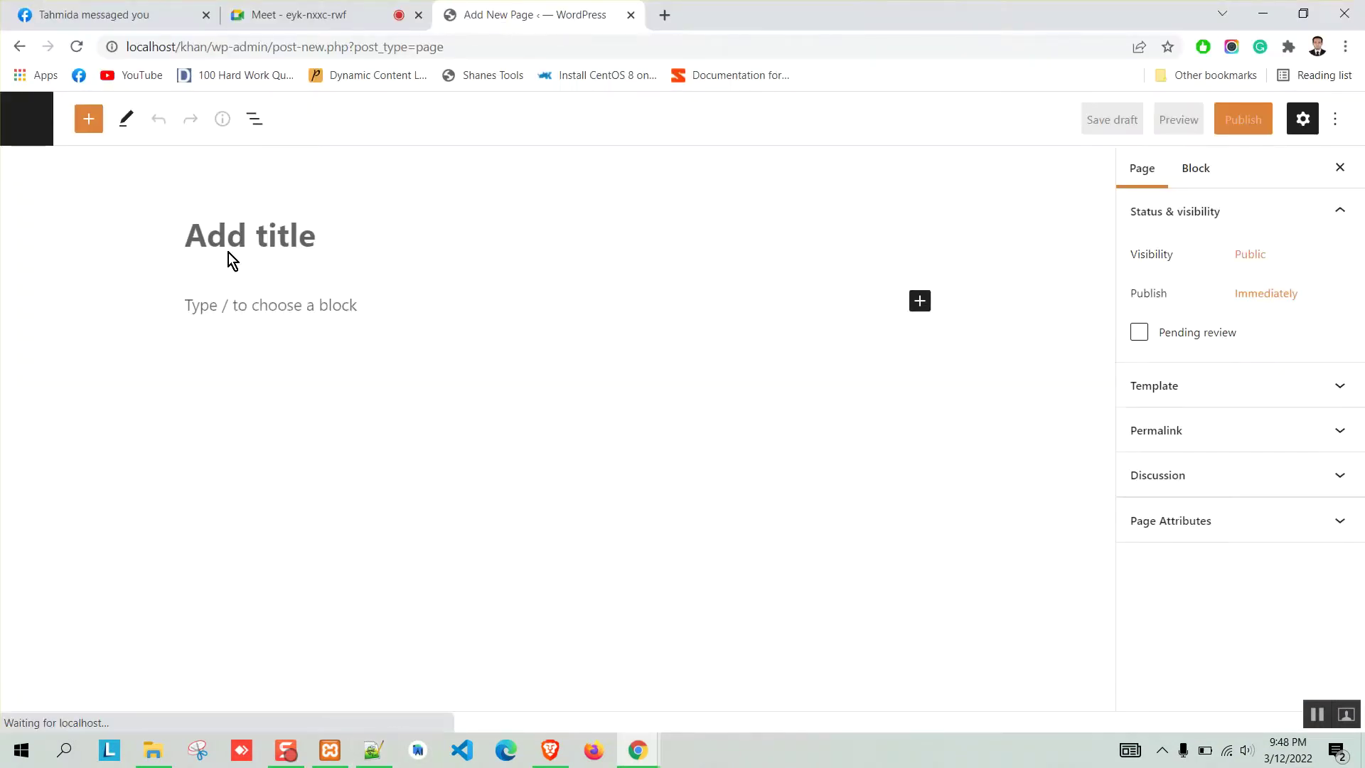
{"action": "type", "text": "Abou"}
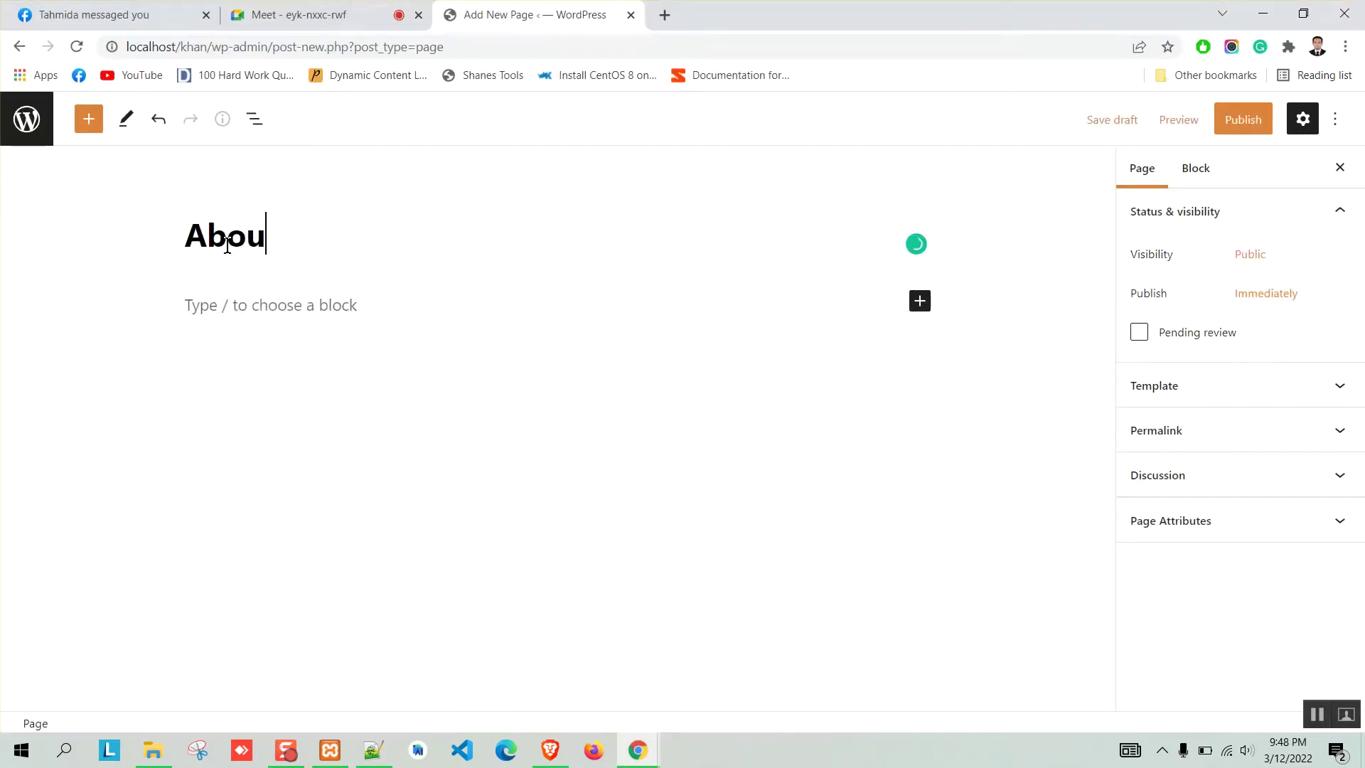
{"action": "type", "text": "t"}
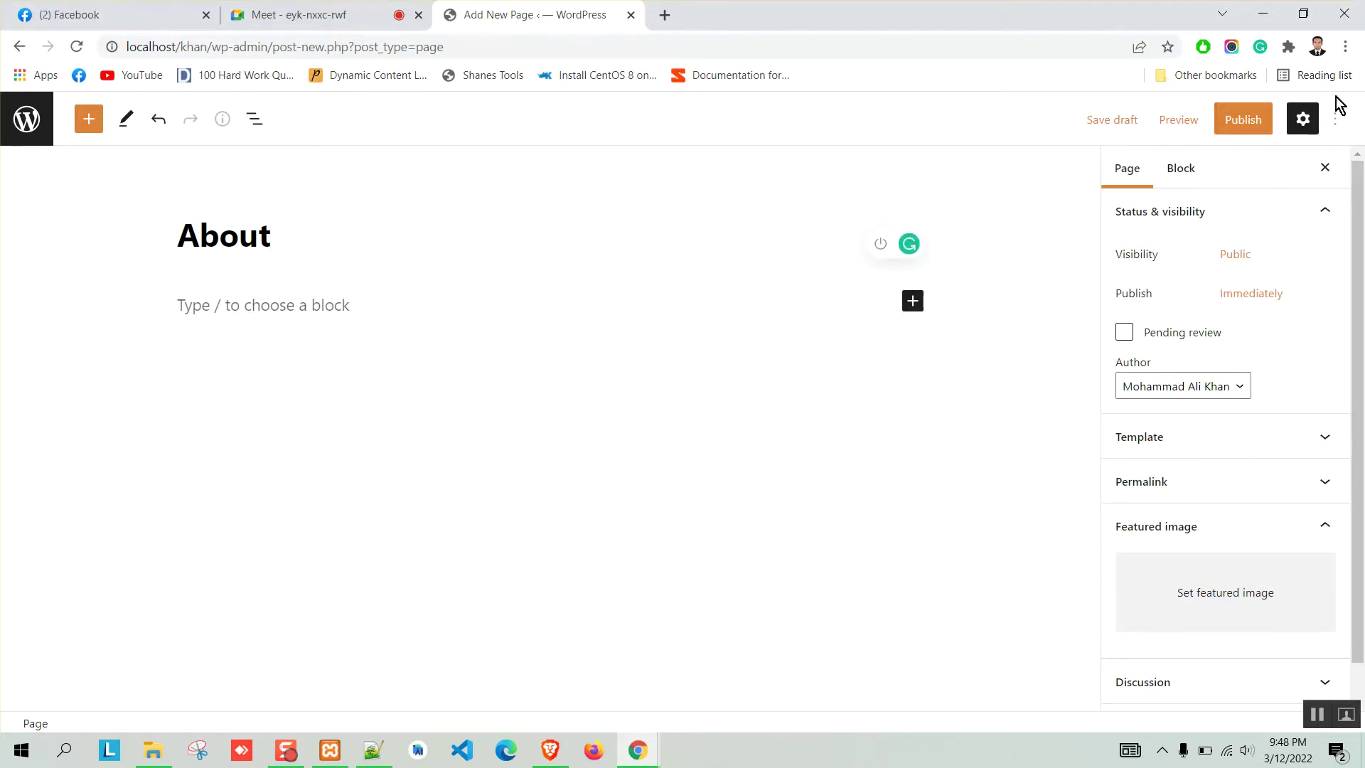
{"action": "left_click", "coordinate": [1222, 117]}
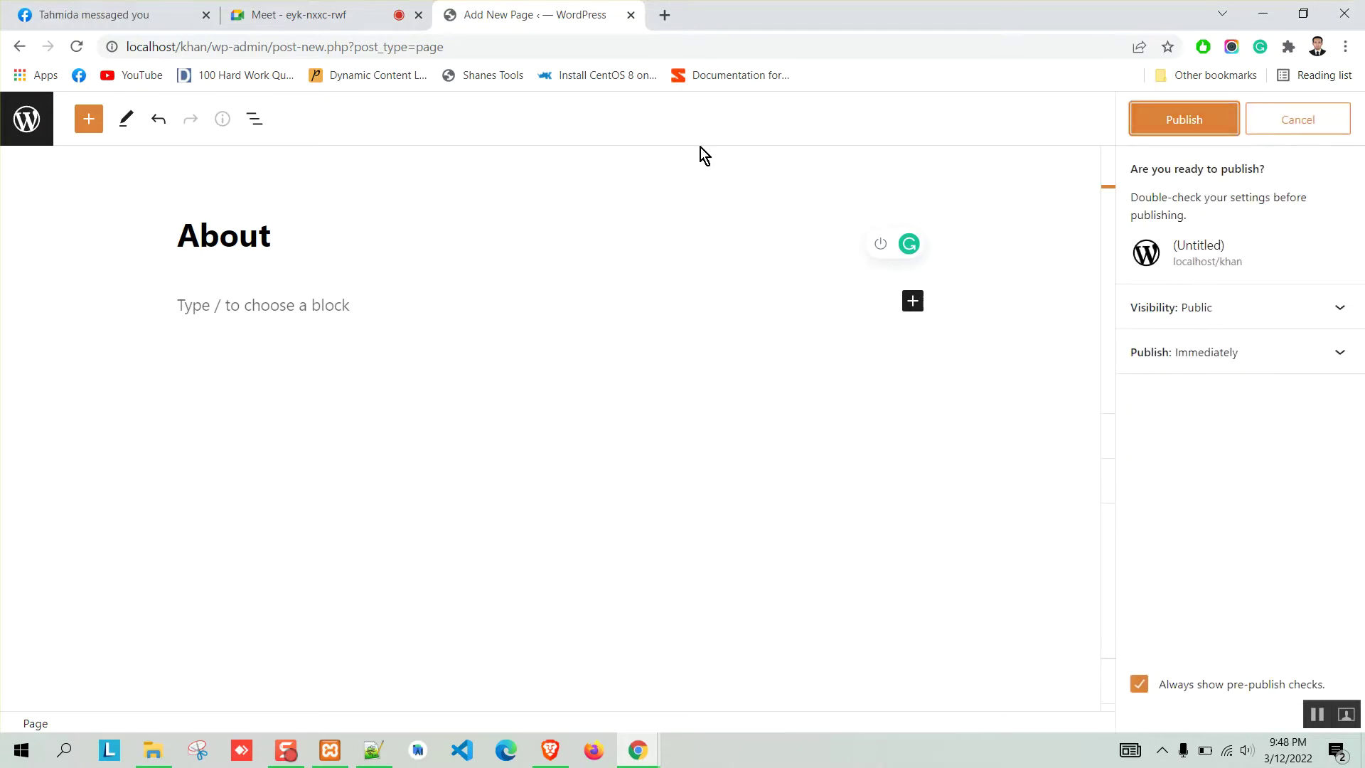
{"action": "left_click", "coordinate": [1180, 132]}
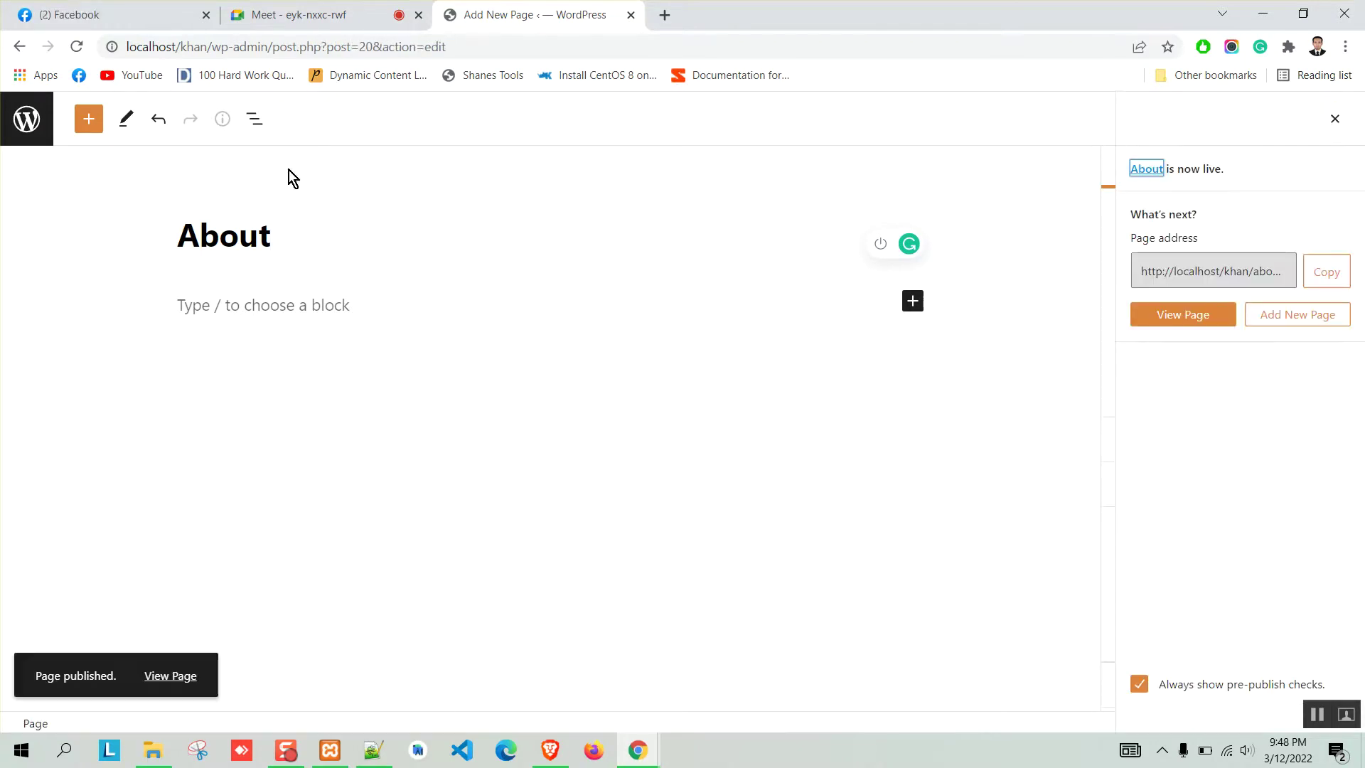
Return to the Pages list, start another new page, and check the notes for its name.
{"action": "left_click", "coordinate": [26, 118]}
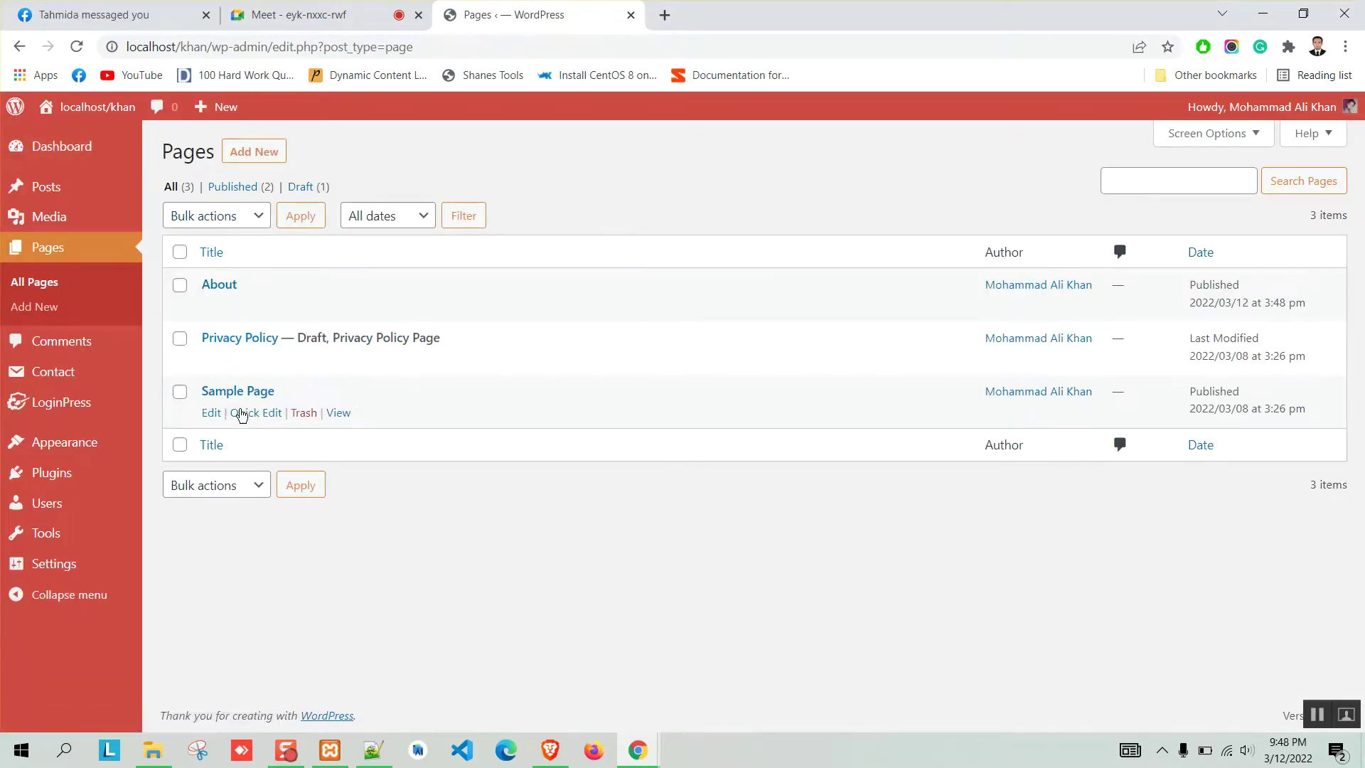
{"action": "left_click", "coordinate": [257, 152]}
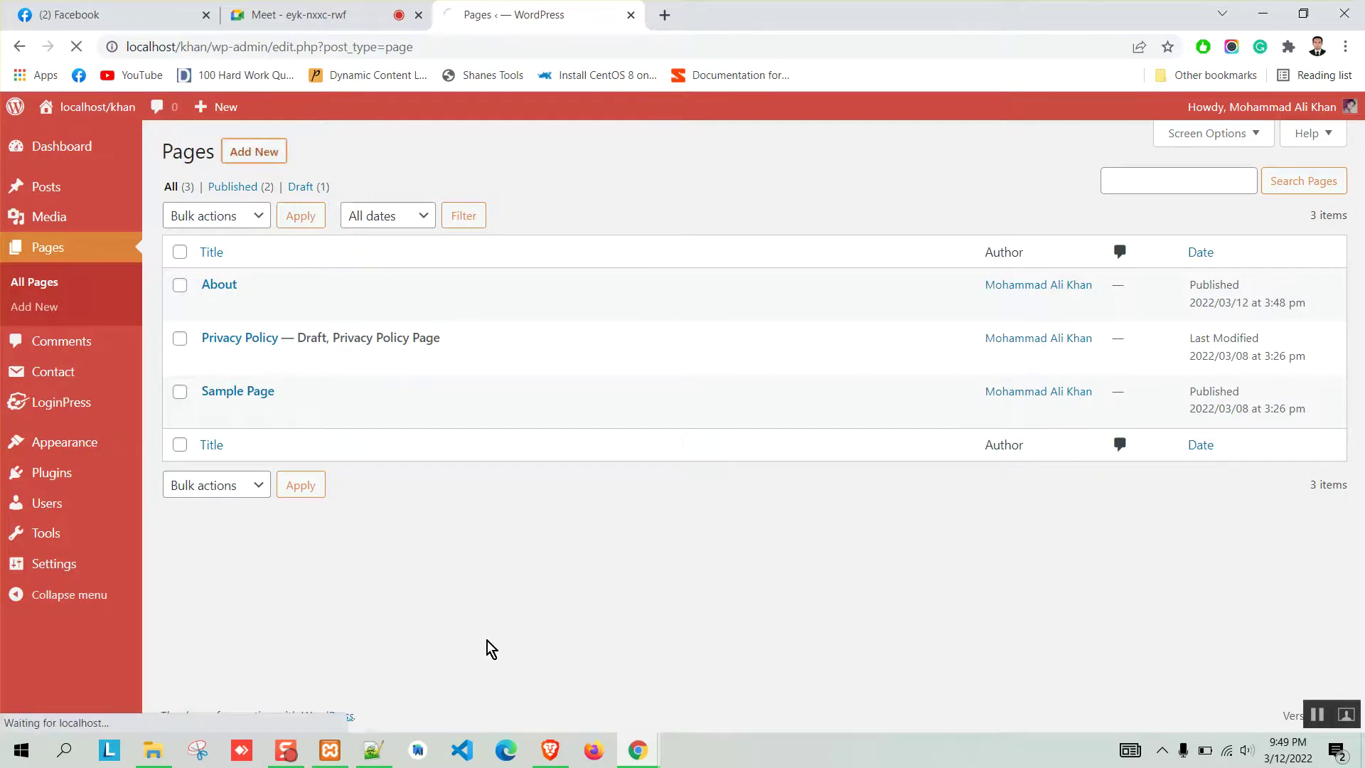
{"action": "left_click", "coordinate": [373, 750]}
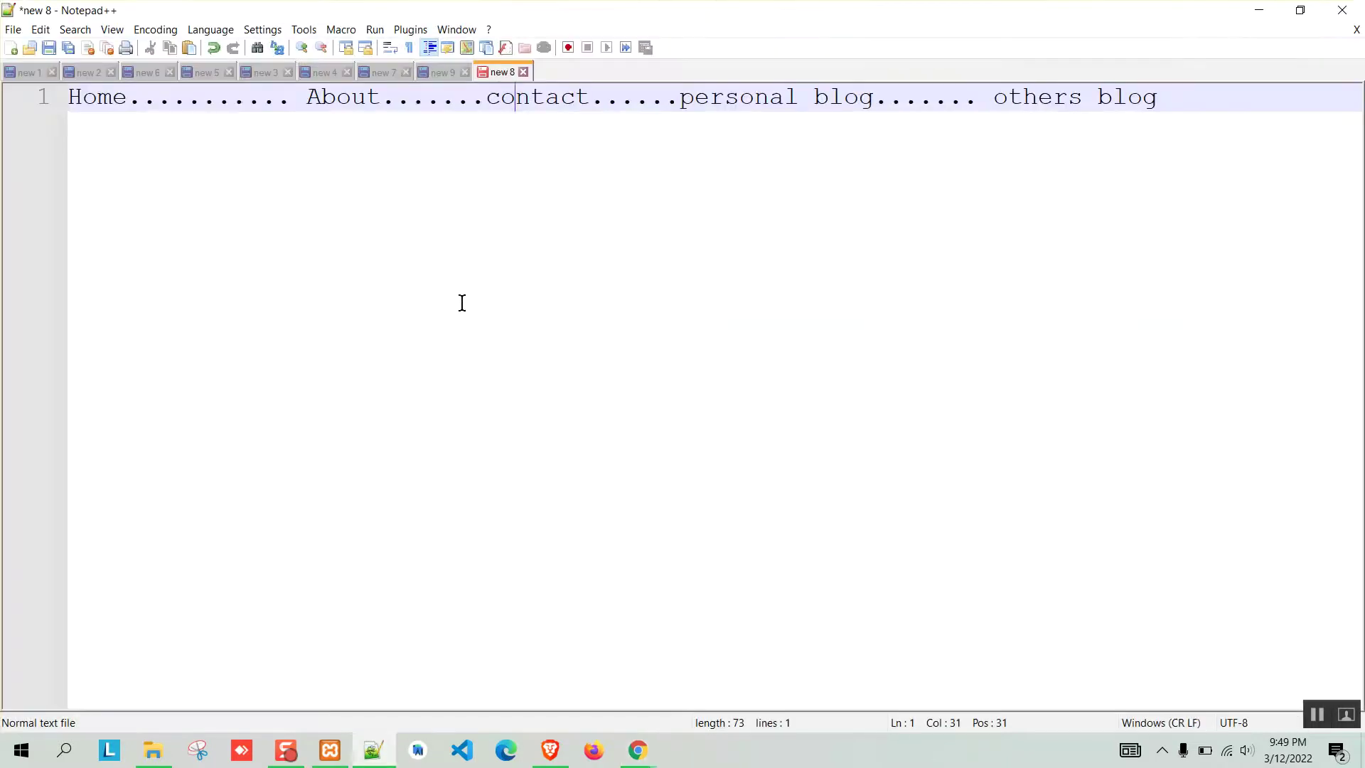
Title the new page 'Contact', publish it, and return to the Pages list.
{"action": "left_click", "coordinate": [1256, 10]}
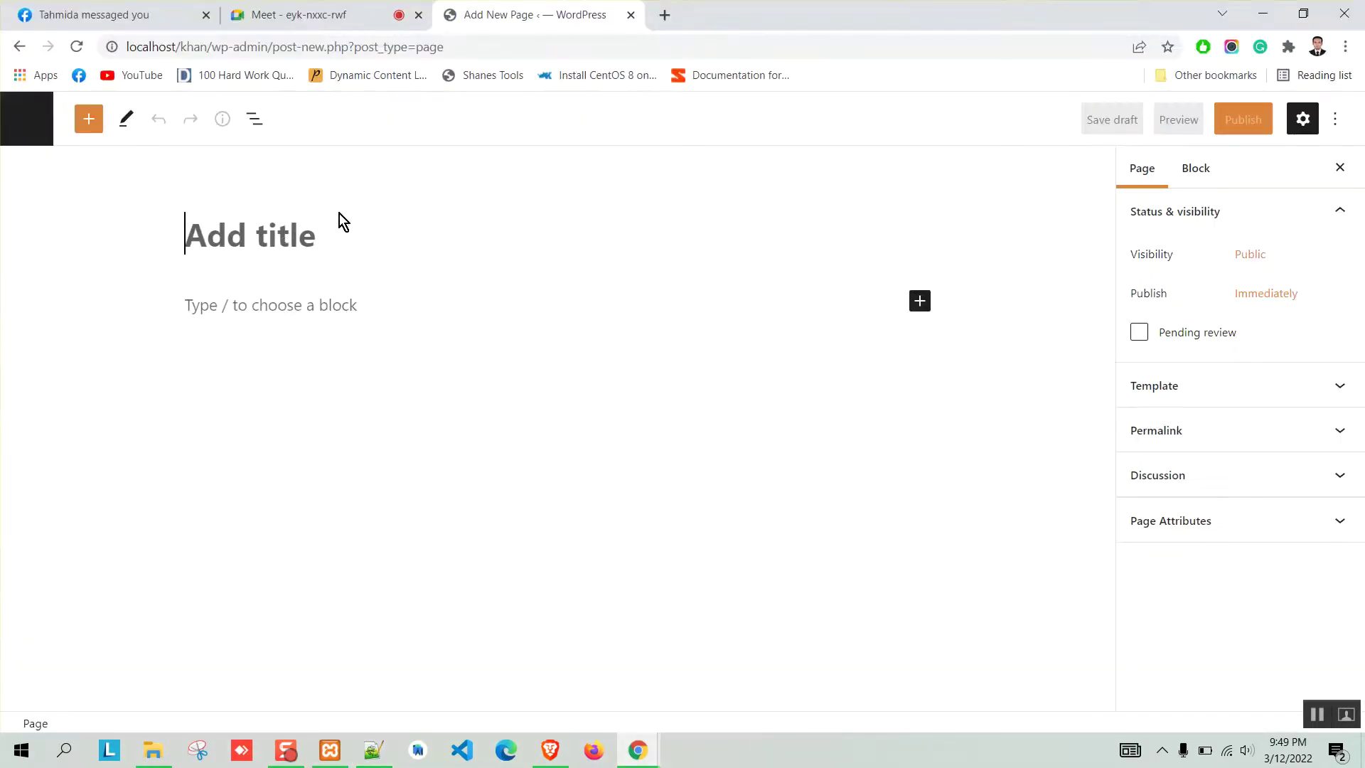
{"action": "type", "text": "Contact"}
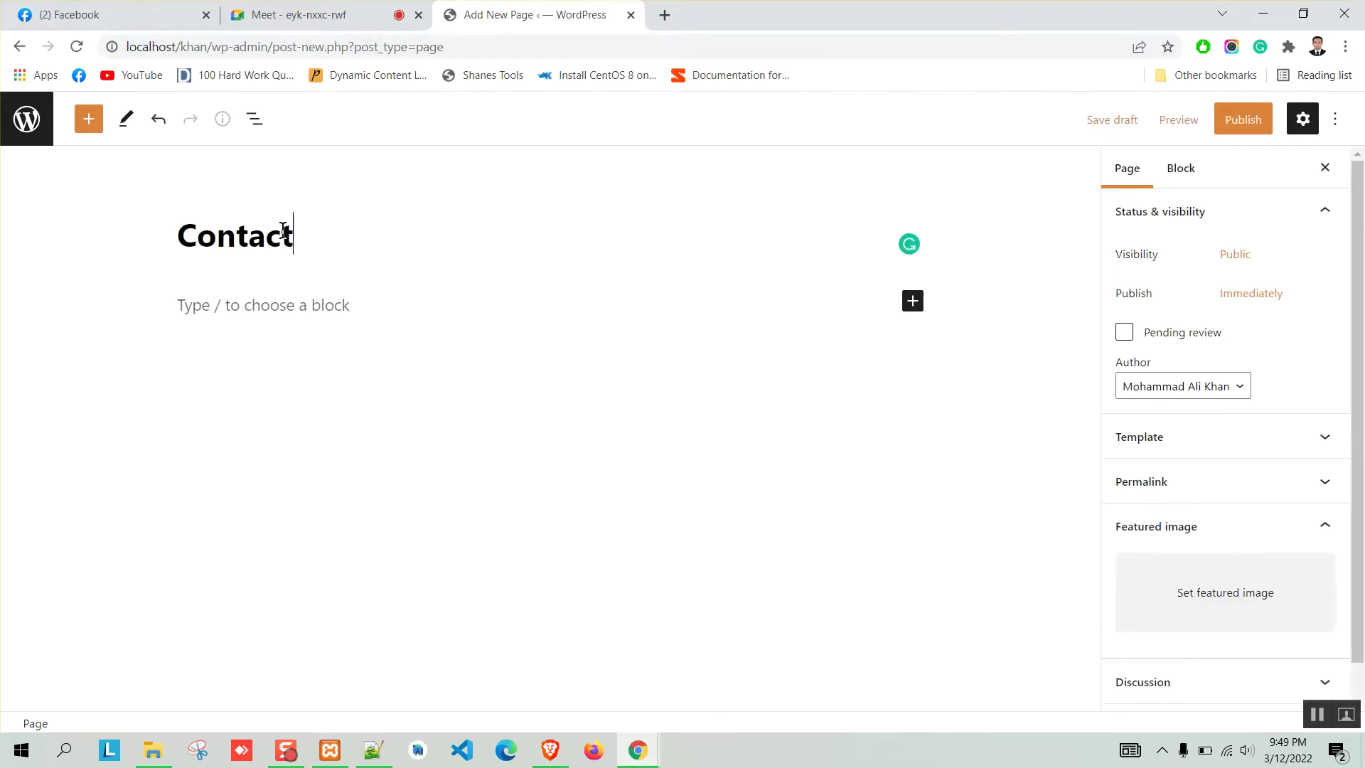
{"action": "left_click", "coordinate": [1241, 119]}
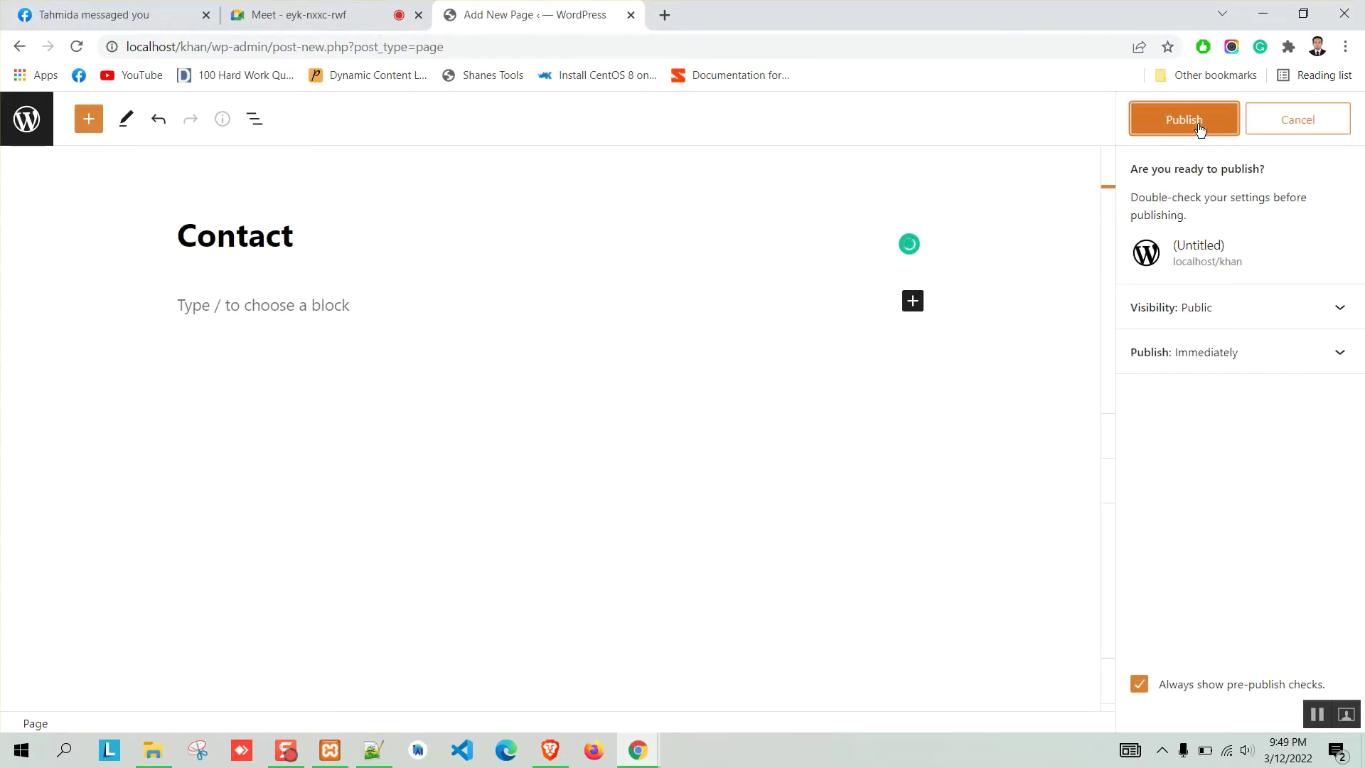
{"action": "left_click", "coordinate": [1187, 120]}
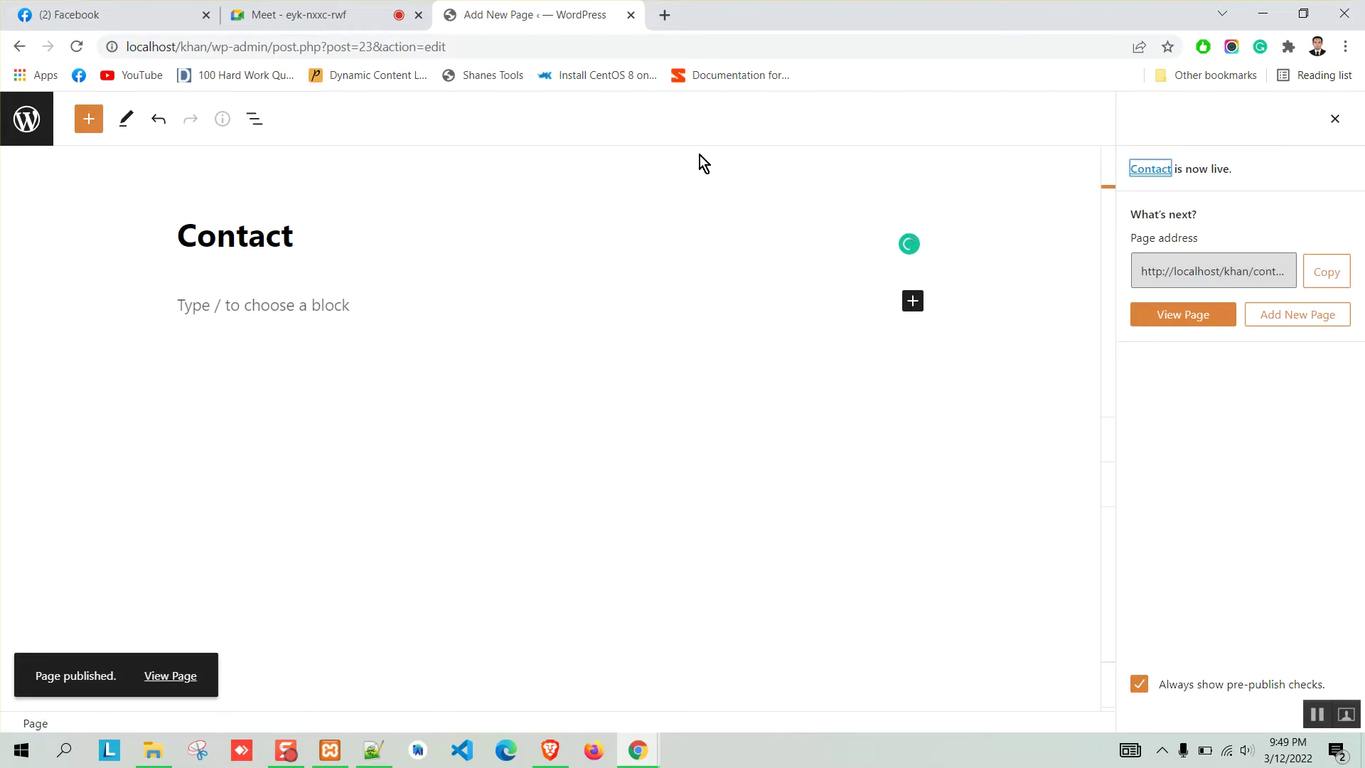
{"action": "left_click", "coordinate": [41, 128]}
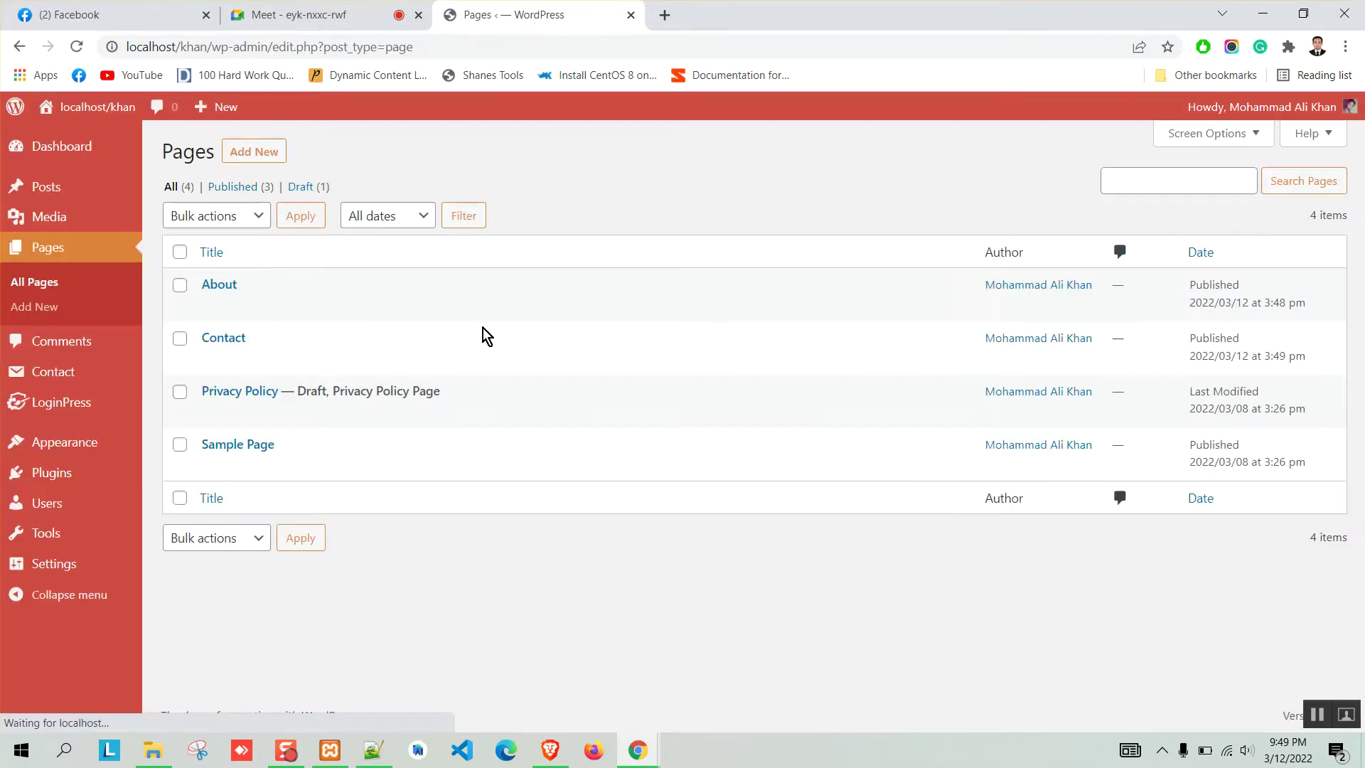
{"action": "left_click", "coordinate": [373, 750]}
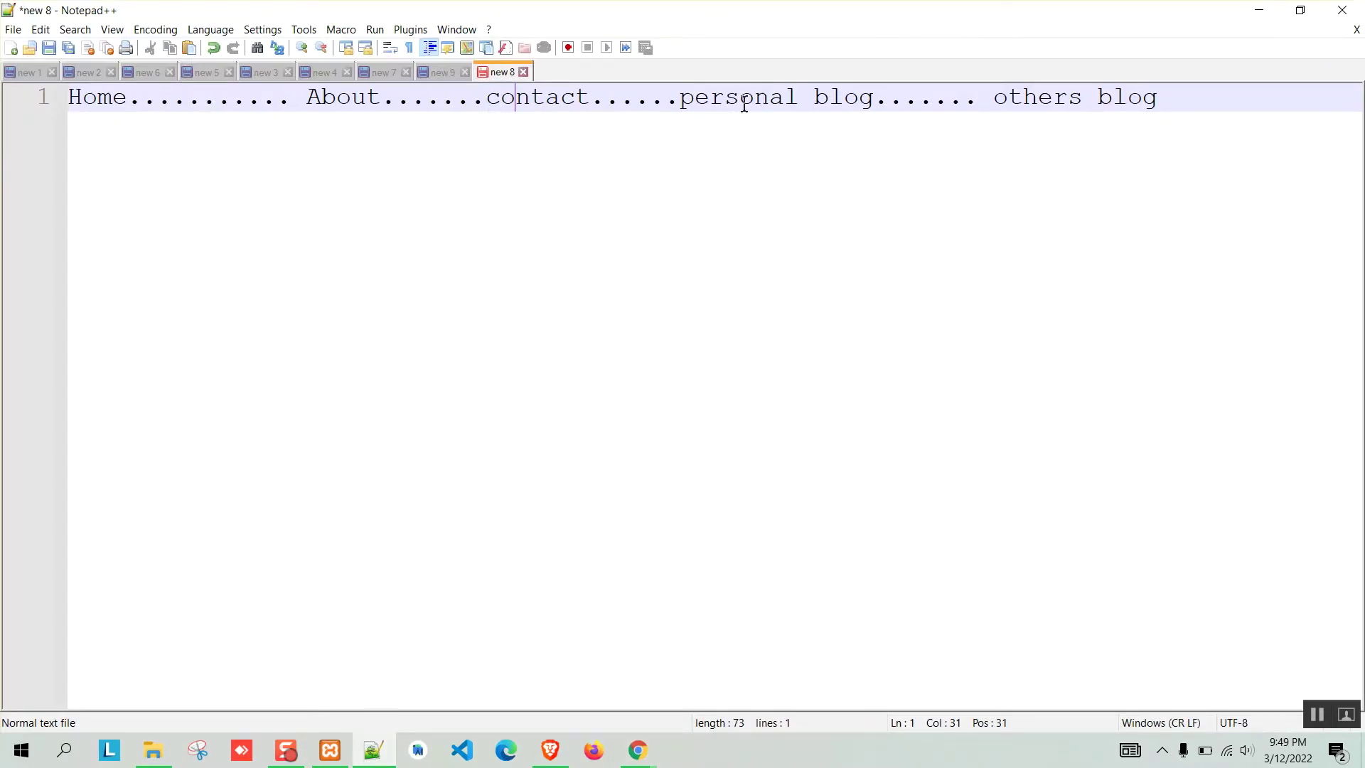
Add a post category 'Personal Blog' with slug personal-blog.
{"action": "left_click", "coordinate": [1272, 10]}
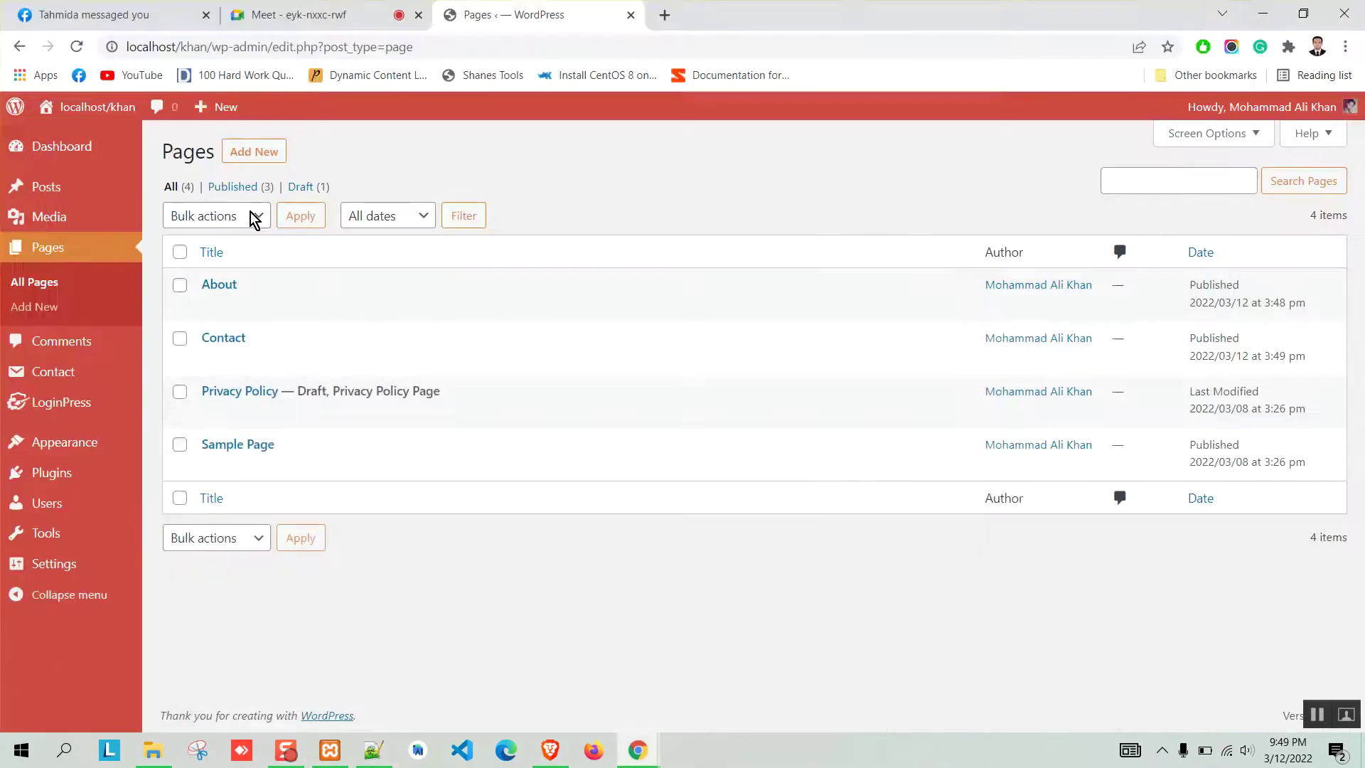
{"action": "mouse_move", "coordinate": [308, 310]}
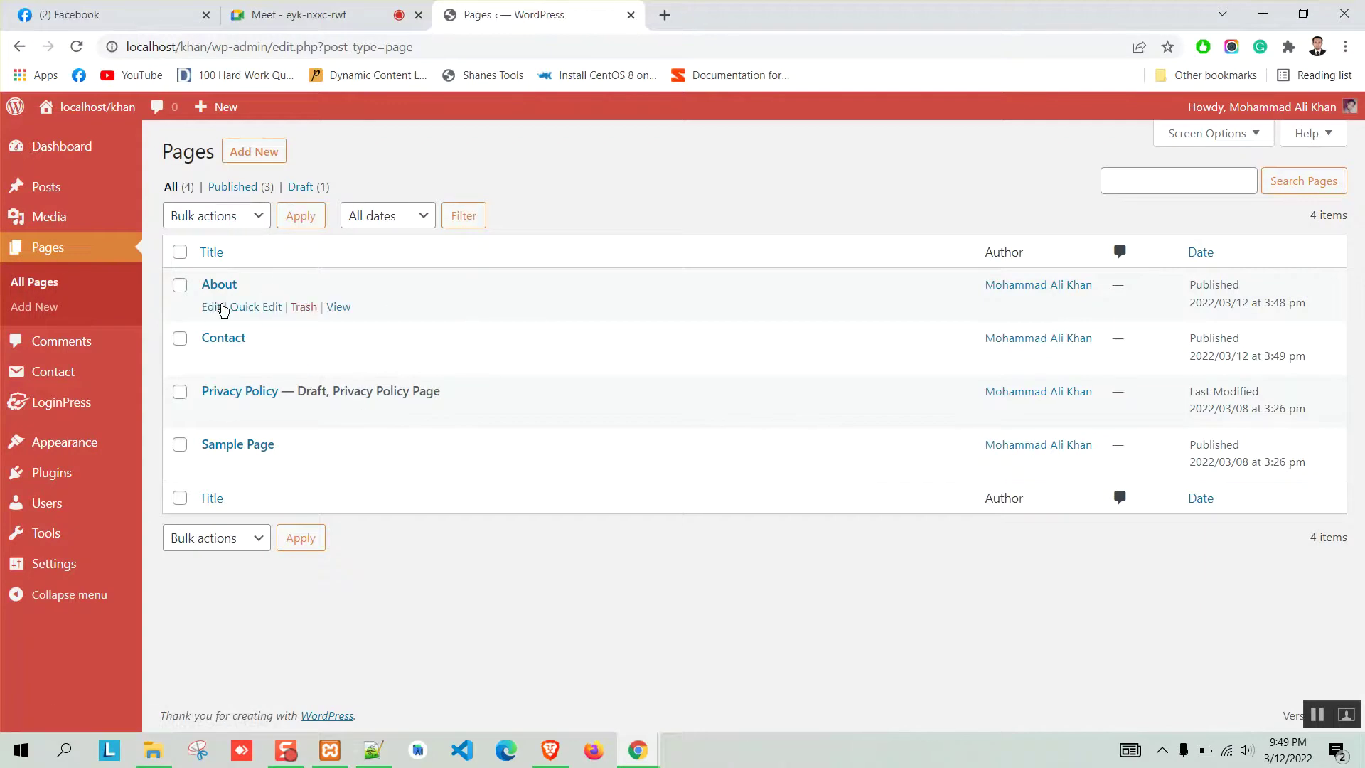
{"action": "mouse_move", "coordinate": [95, 192]}
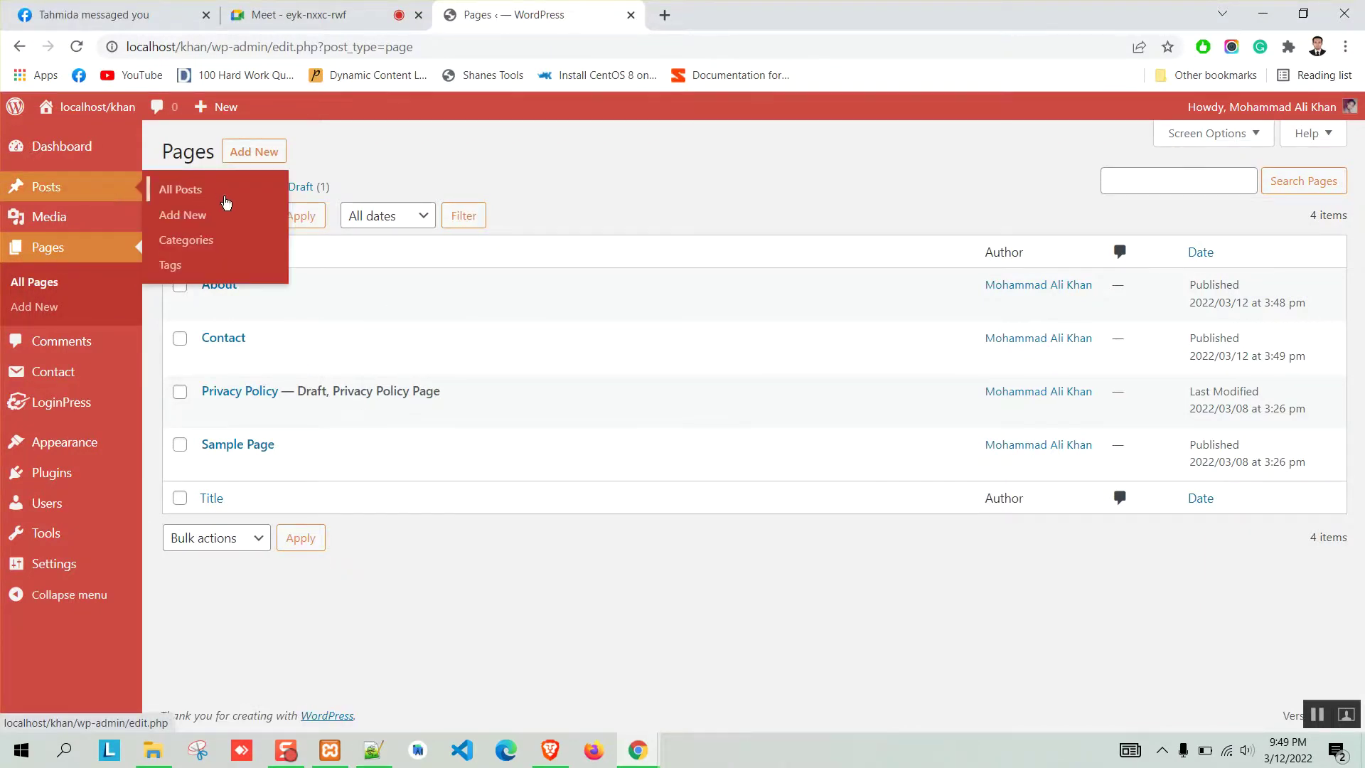
{"action": "left_click", "coordinate": [207, 241]}
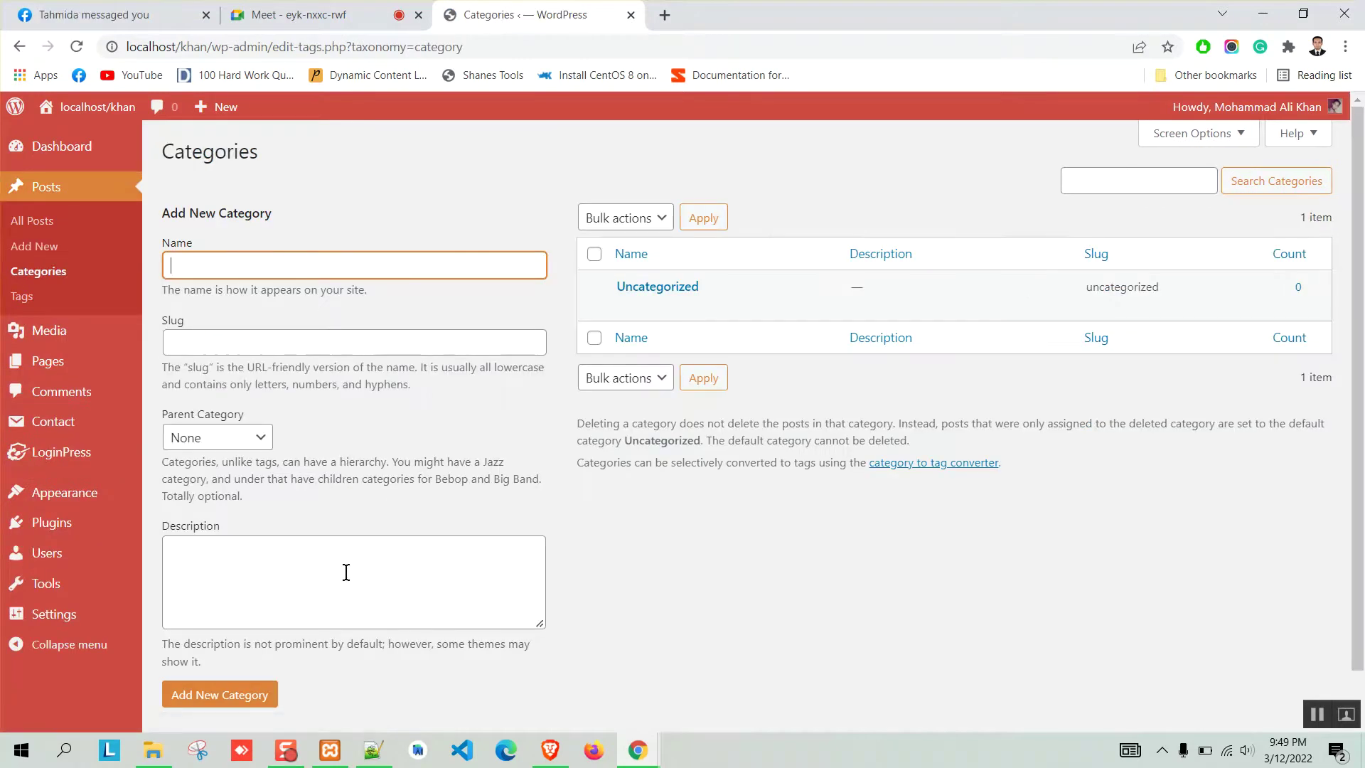
{"action": "type", "text": "Personal Blog"}
{"action": "left_click", "coordinate": [248, 352]}
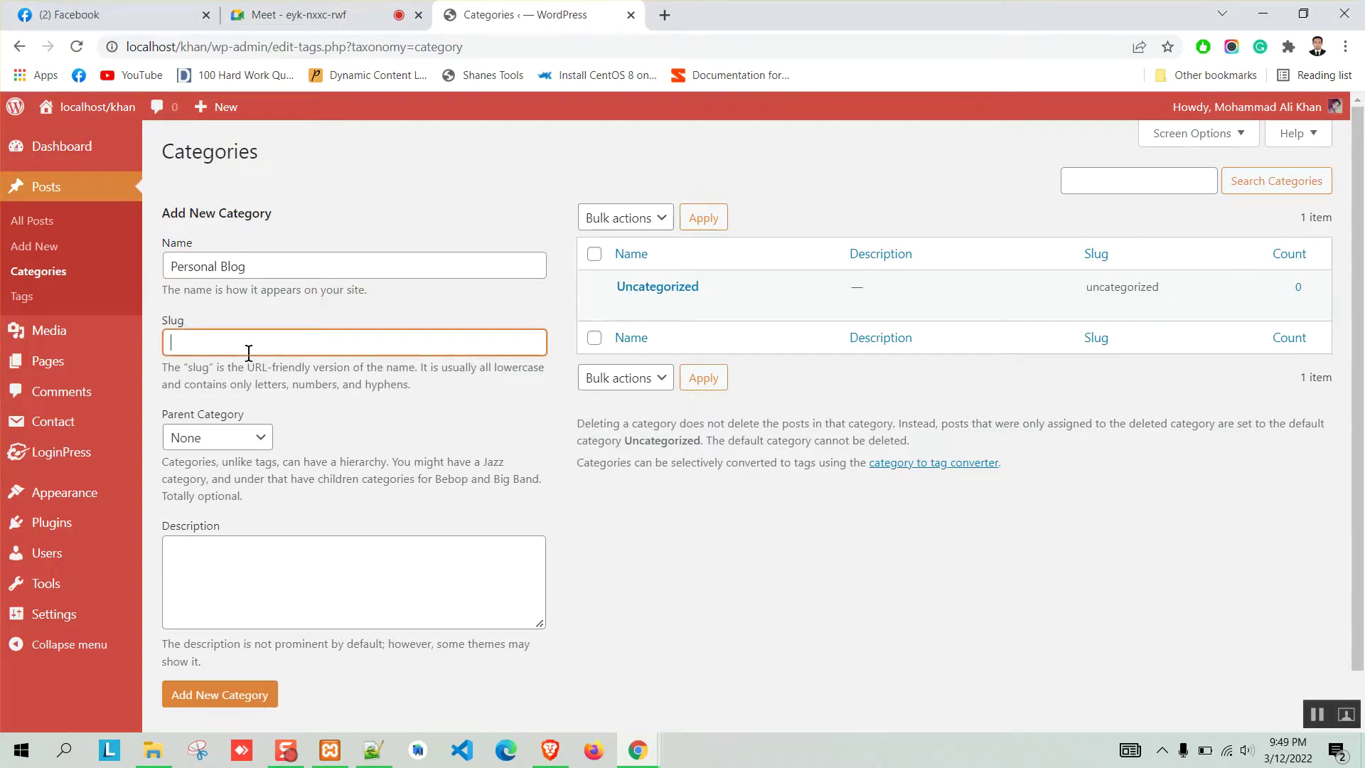
{"action": "type", "text": "personal-blog"}
{"action": "left_click", "coordinate": [262, 694]}
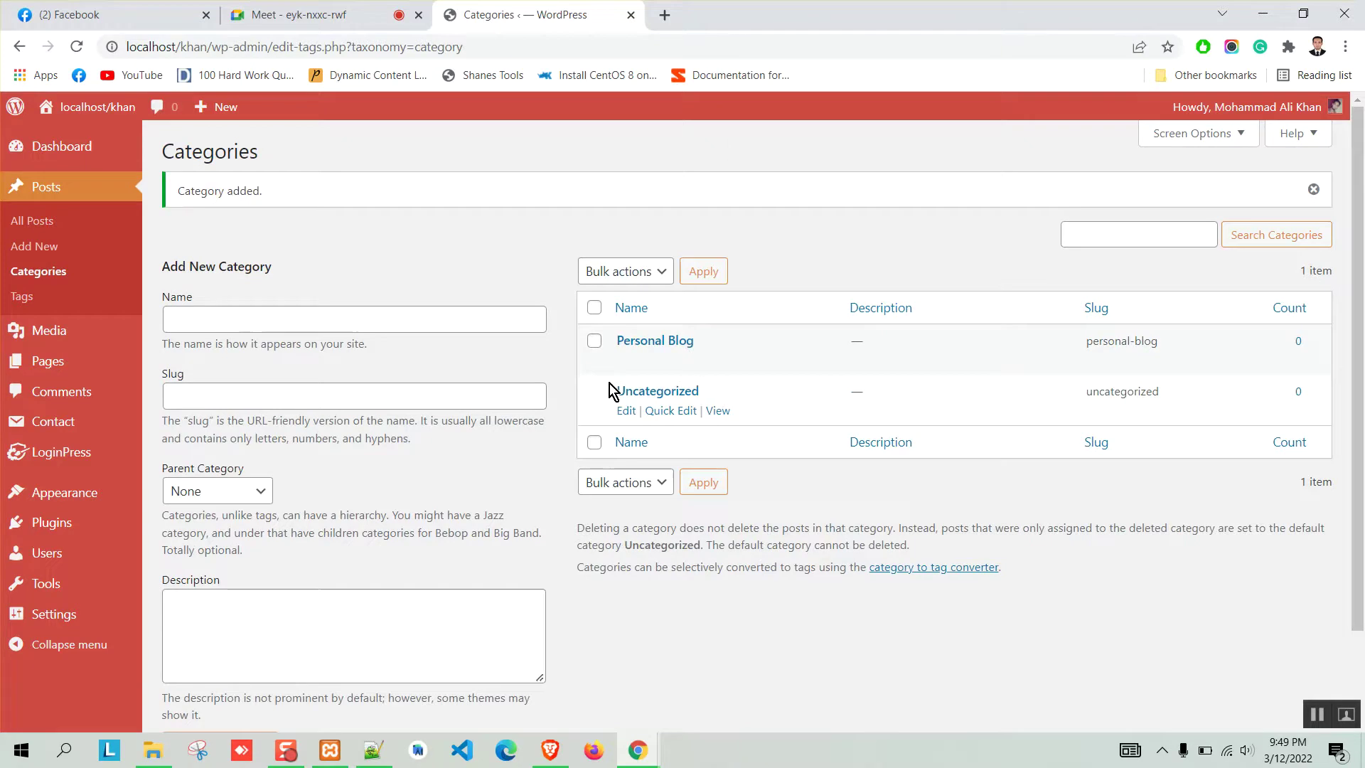
Add a post category 'Others' with slug others-blog.
{"action": "left_click", "coordinate": [200, 320]}
{"action": "type", "text": "Others Blog"}
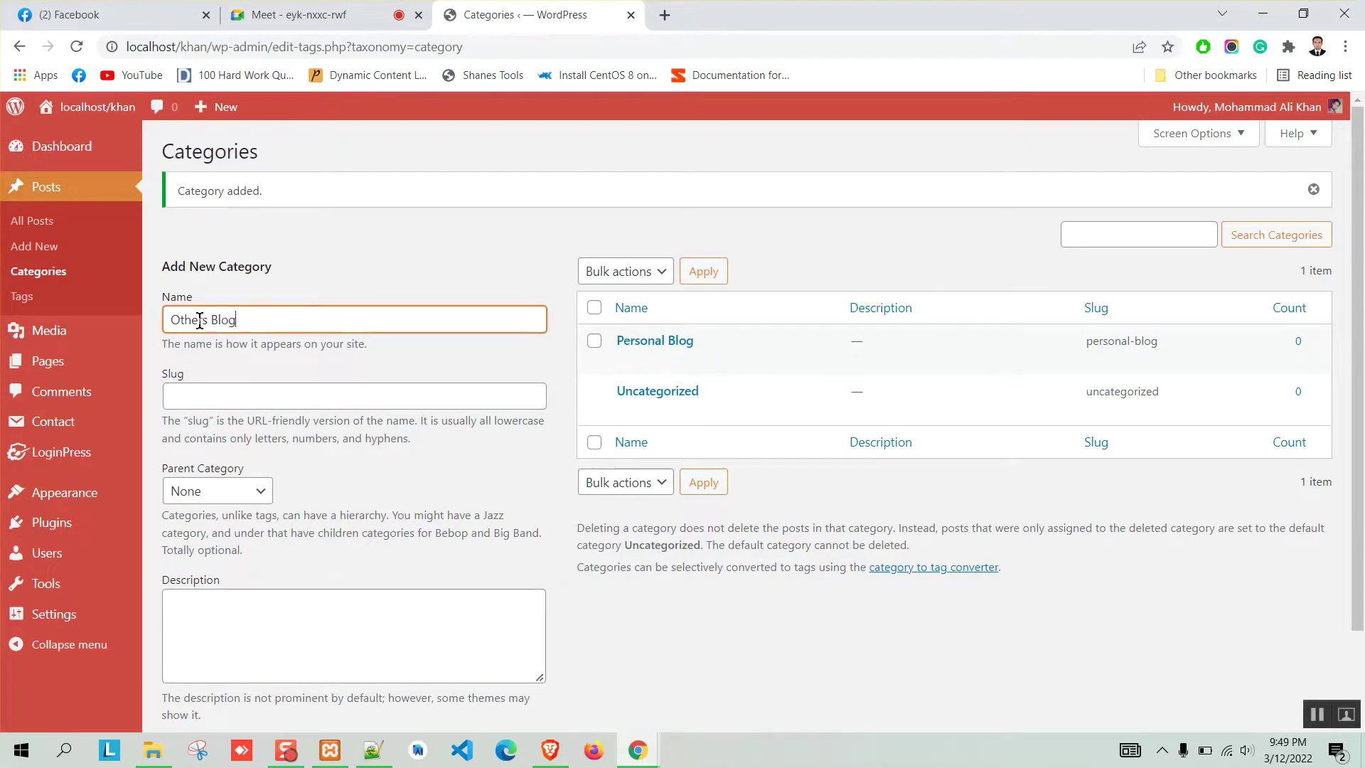
{"action": "left_click", "coordinate": [220, 390]}
{"action": "type", "text": "others-blog"}
{"action": "scroll", "coordinate": [323, 436], "scroll_direction": "down", "scroll_amount": 2}
{"action": "left_click", "coordinate": [234, 647]}
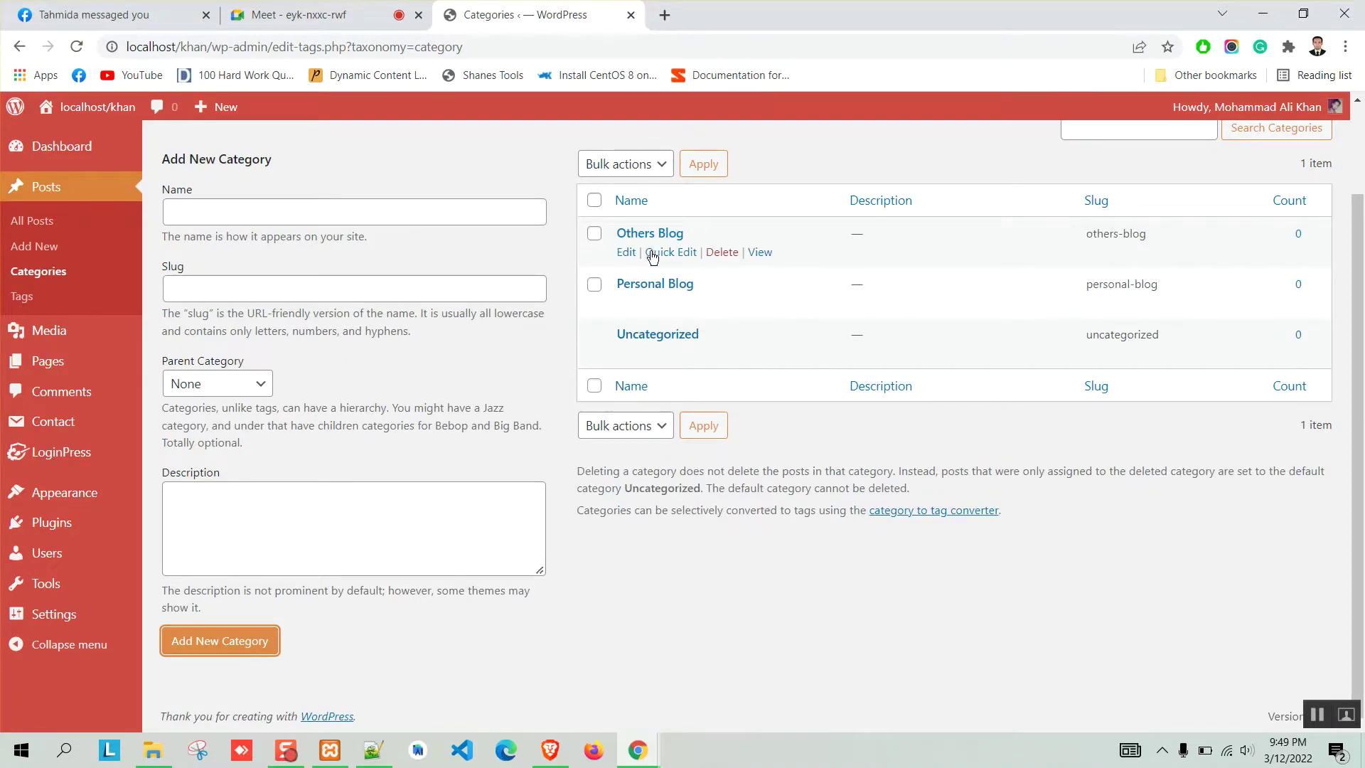
{"action": "scroll", "coordinate": [583, 328], "scroll_direction": "up", "scroll_amount": 2}
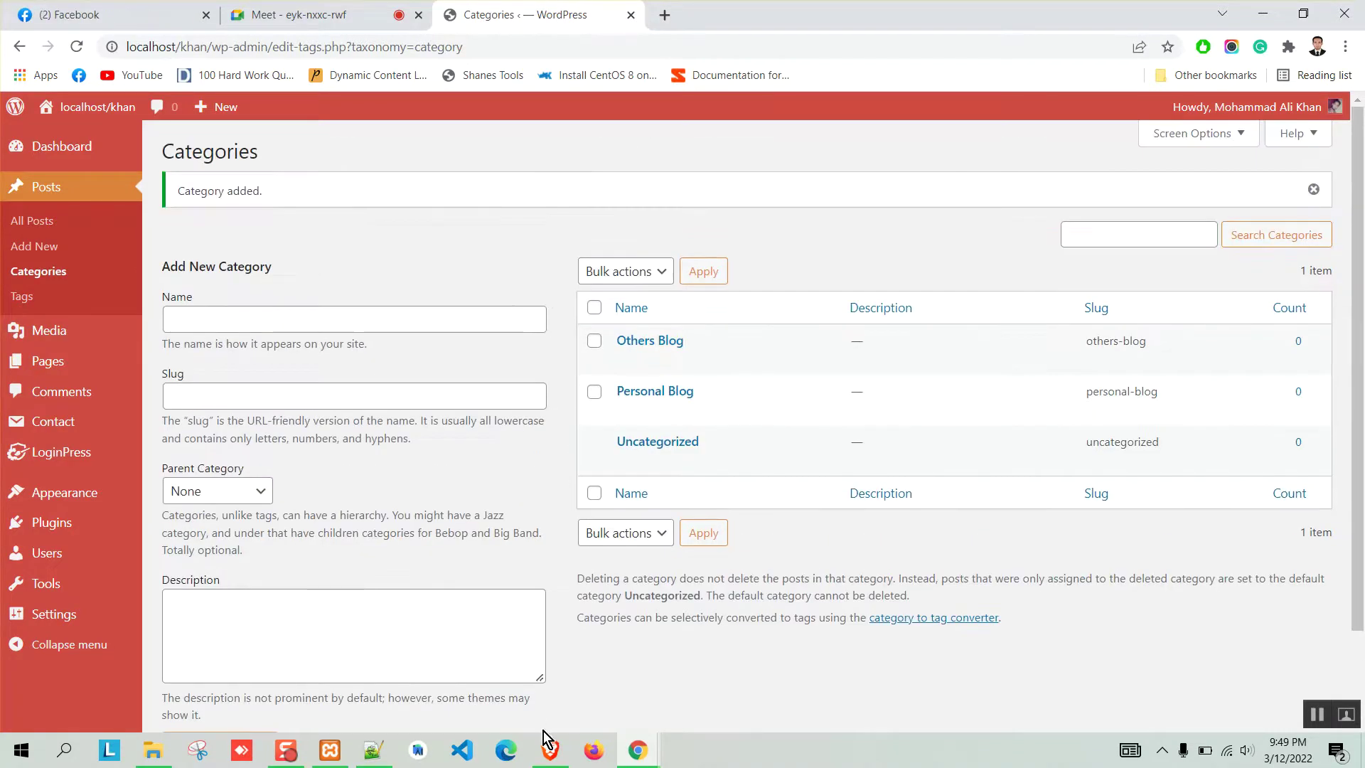
Look over the live site's front page, then go to the navigation Menus editor.
{"action": "left_click", "coordinate": [551, 750]}
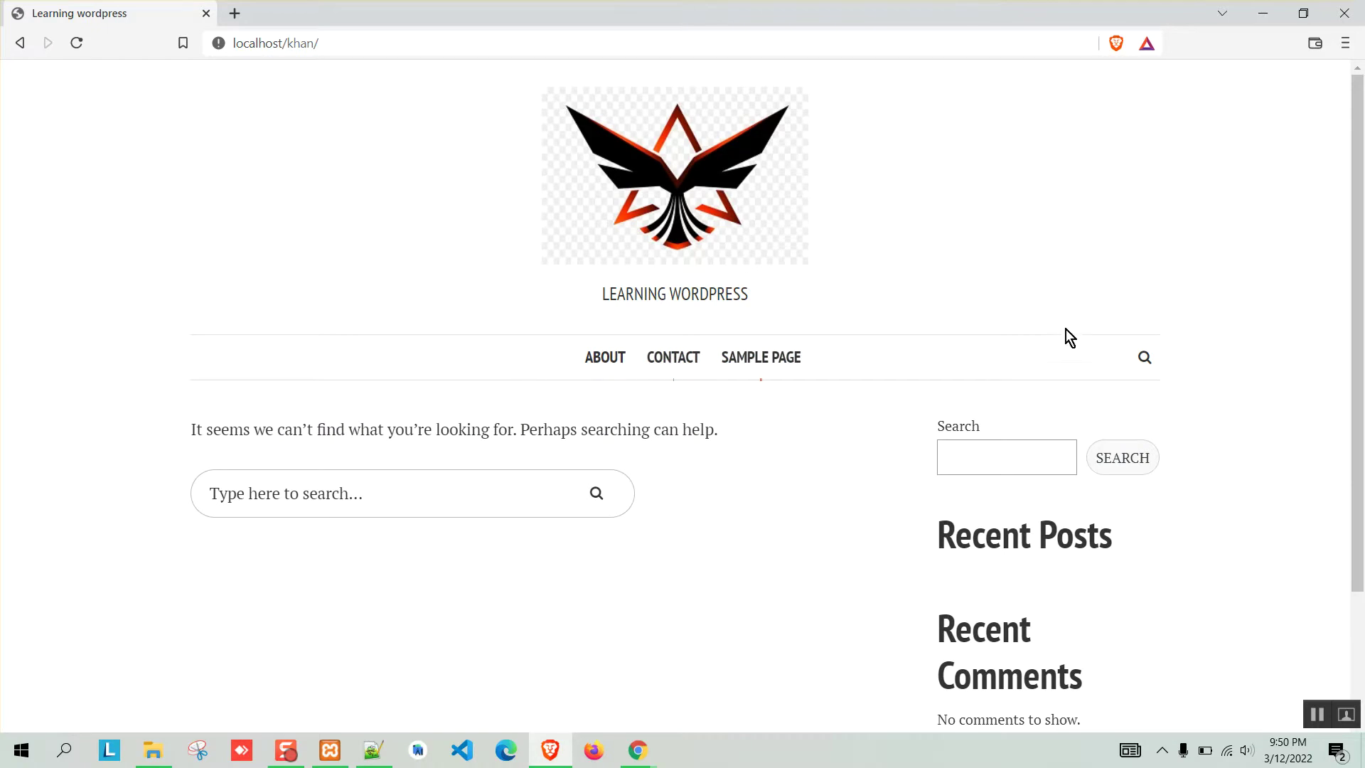
{"action": "left_click", "coordinate": [1259, 14]}
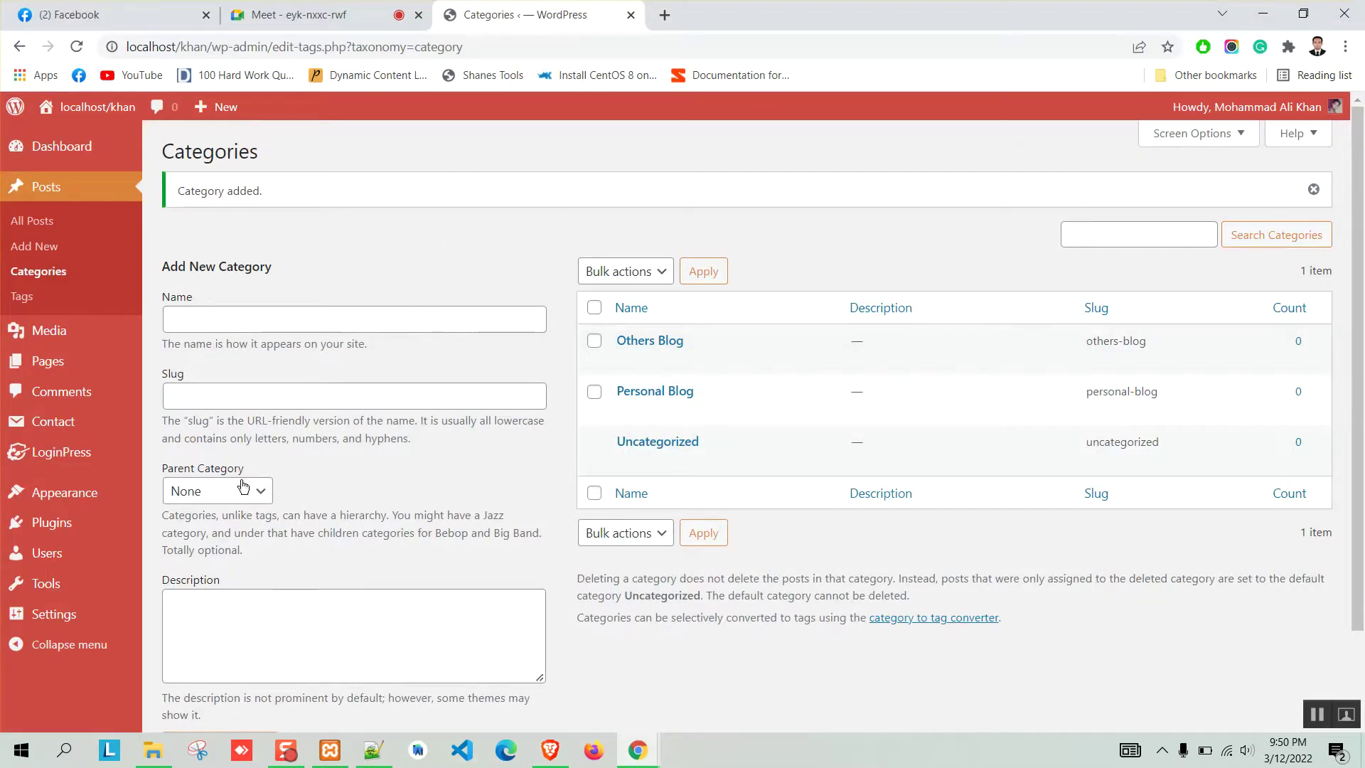
{"action": "mouse_move", "coordinate": [87, 506]}
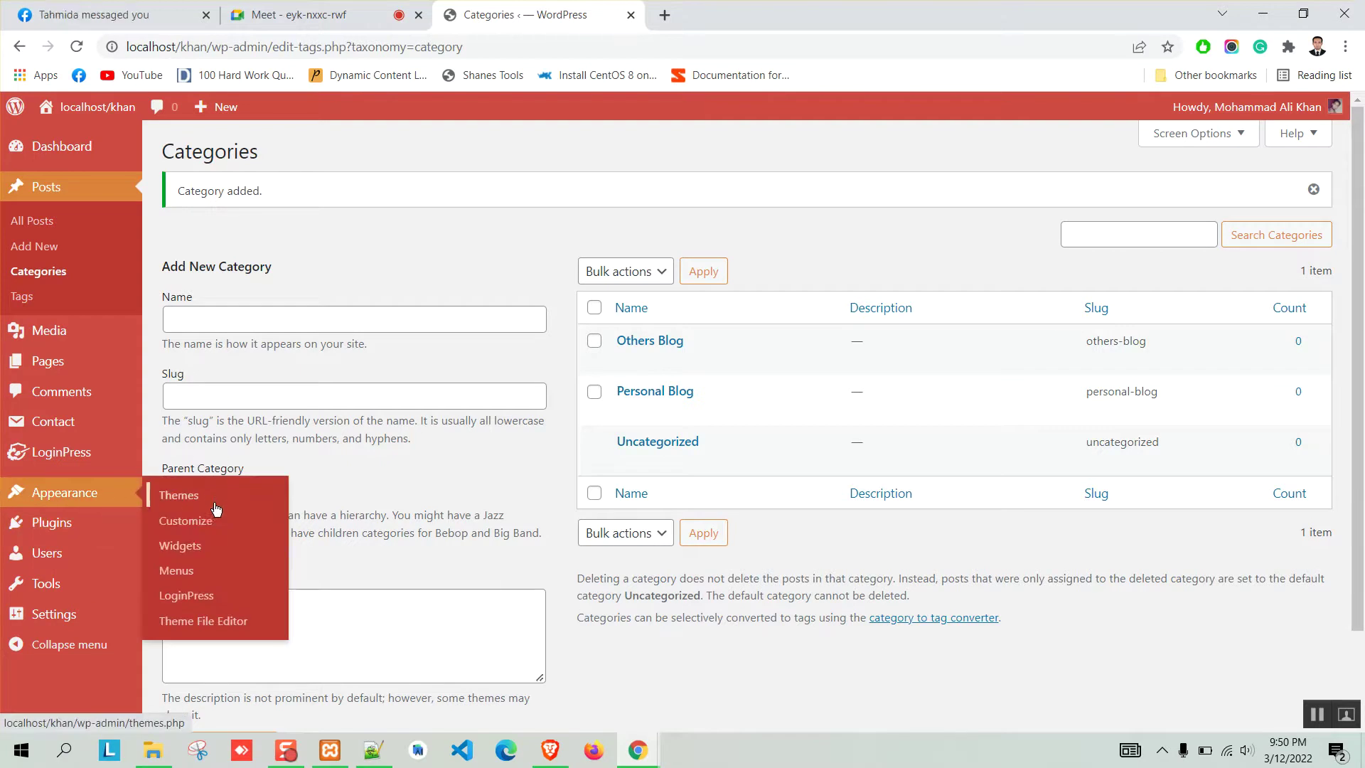
{"action": "left_click", "coordinate": [179, 576]}
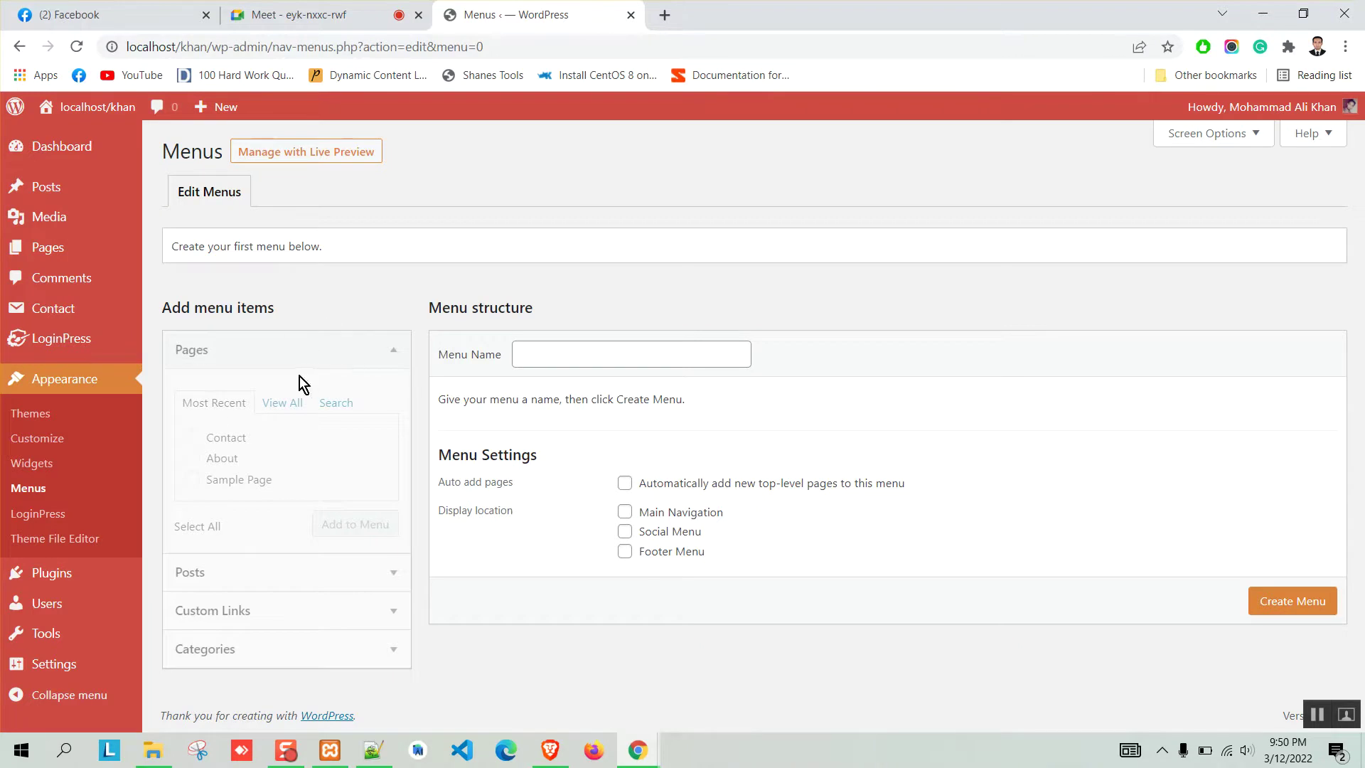
Create a menu named 'Main Menu' with Main Navigation as its display location.
{"action": "left_click", "coordinate": [587, 352]}
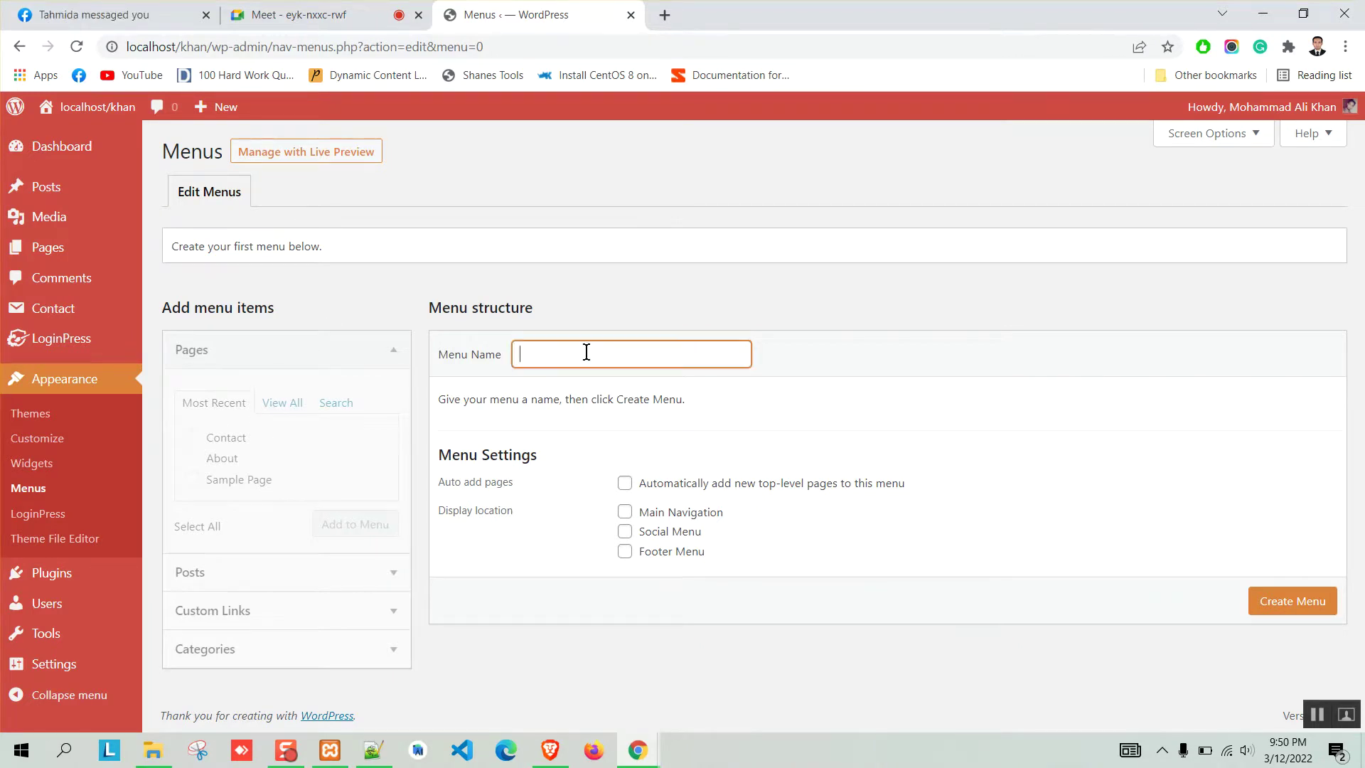
{"action": "key", "text": "alt+Tab"}
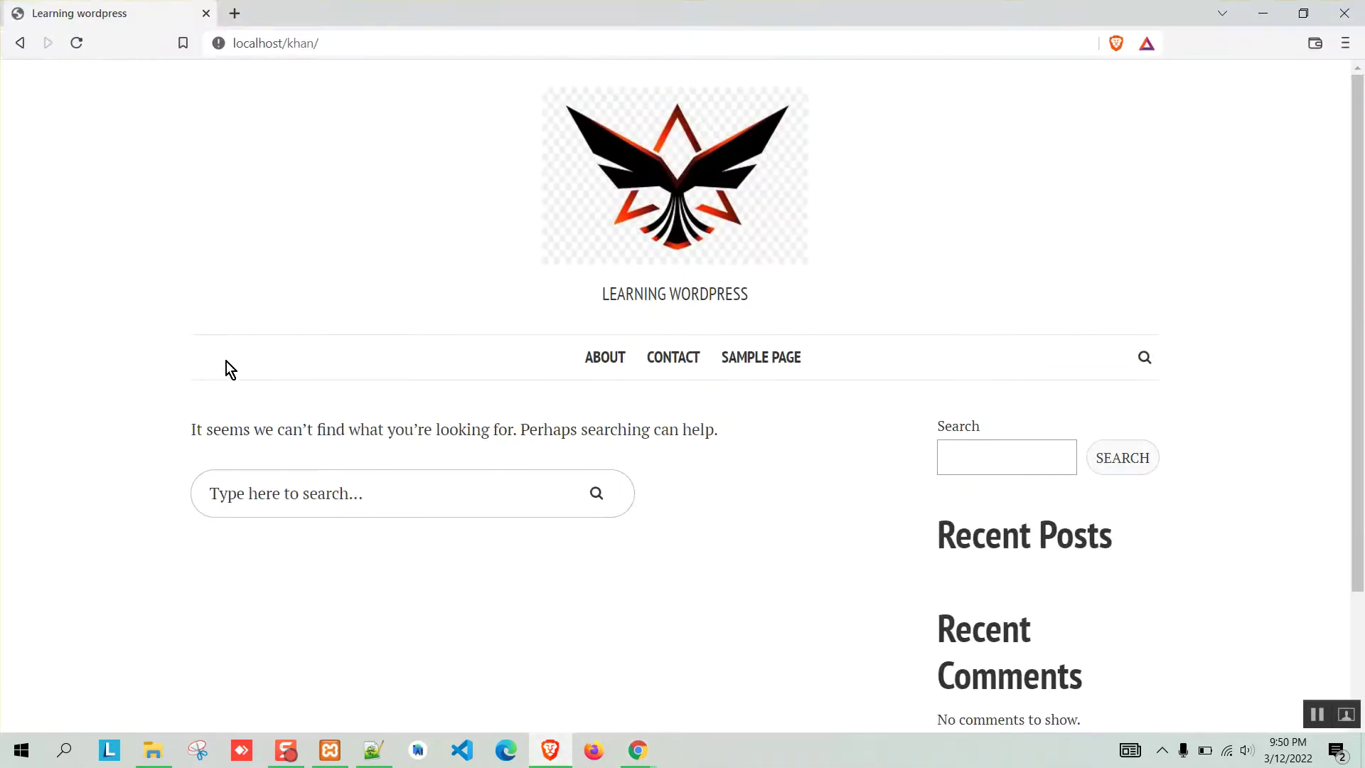
{"action": "left_click", "coordinate": [1262, 12]}
{"action": "type", "text": "Main Menu"}
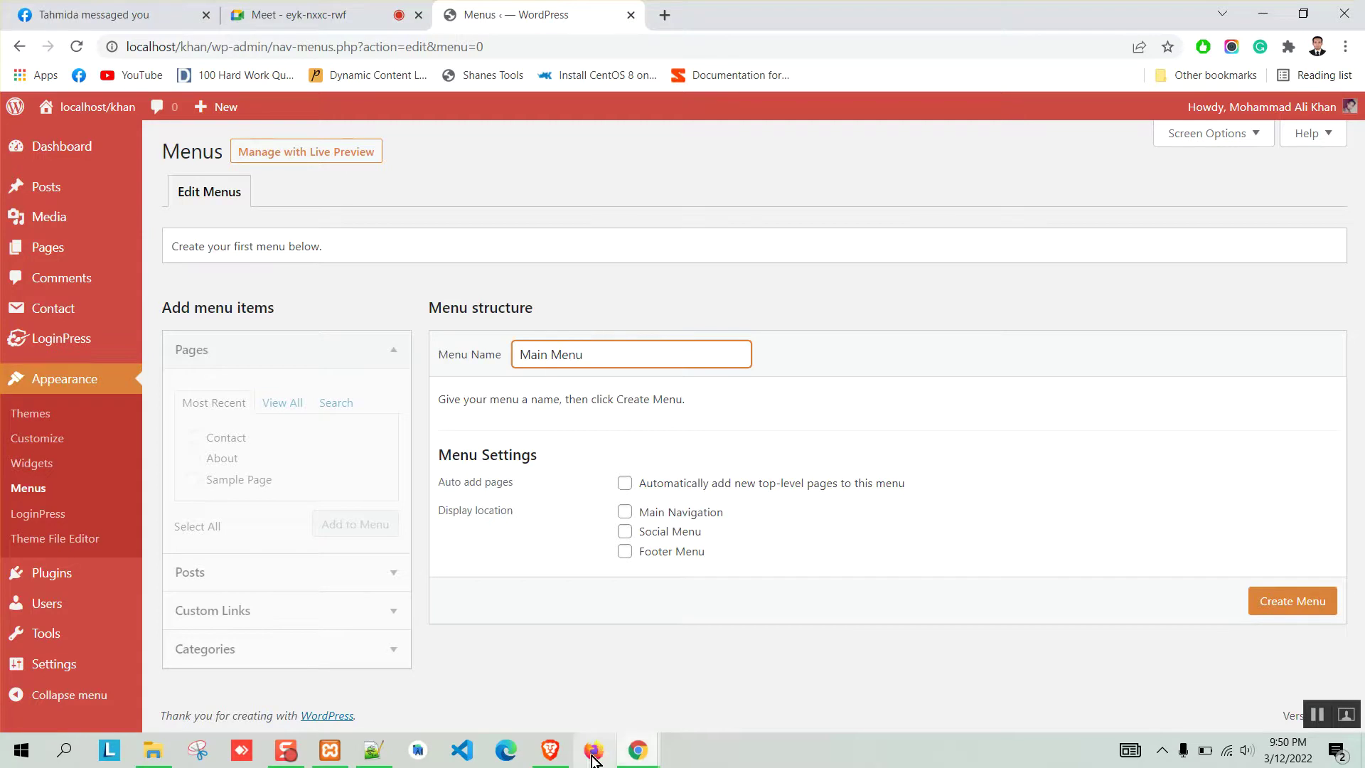
{"action": "left_click", "coordinate": [550, 750]}
{"action": "left_click", "coordinate": [553, 752]}
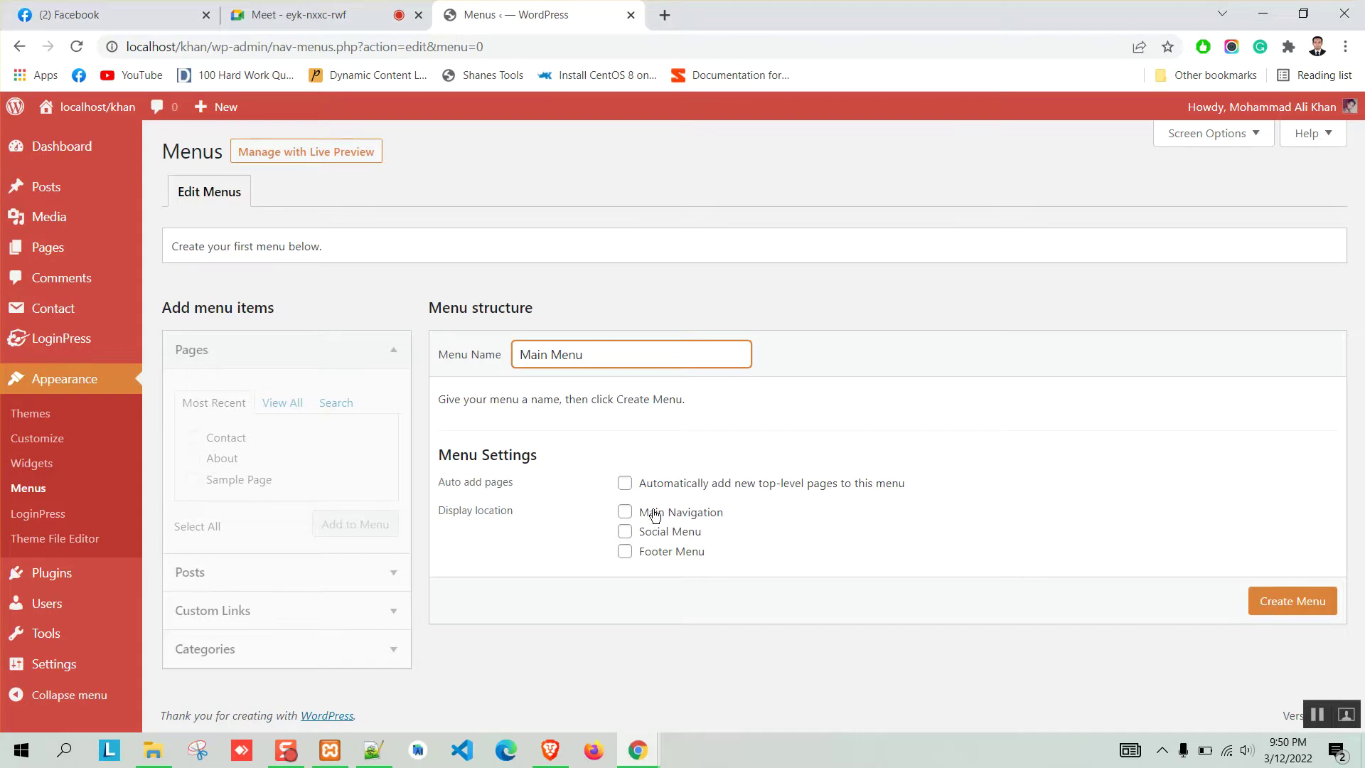
{"action": "key", "text": "alt+Tab"}
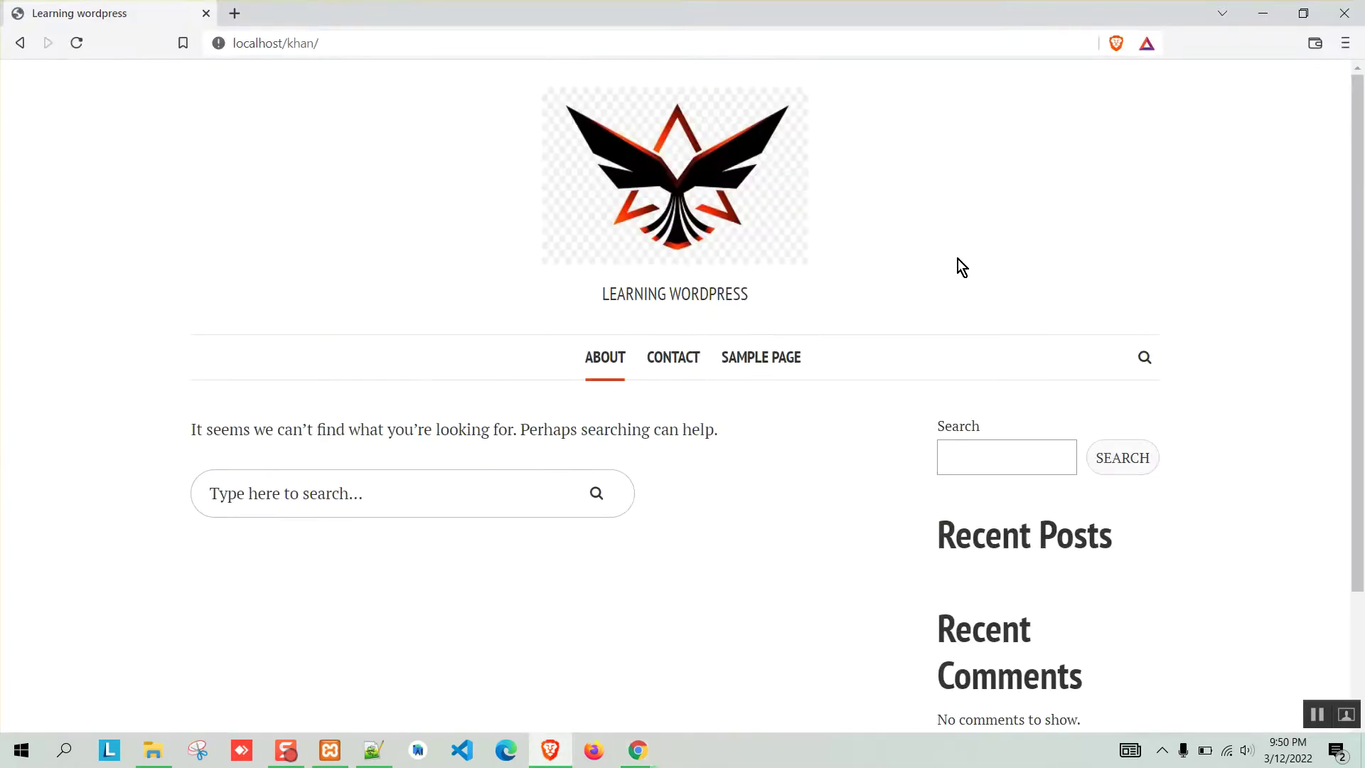
{"action": "left_click", "coordinate": [1261, 12]}
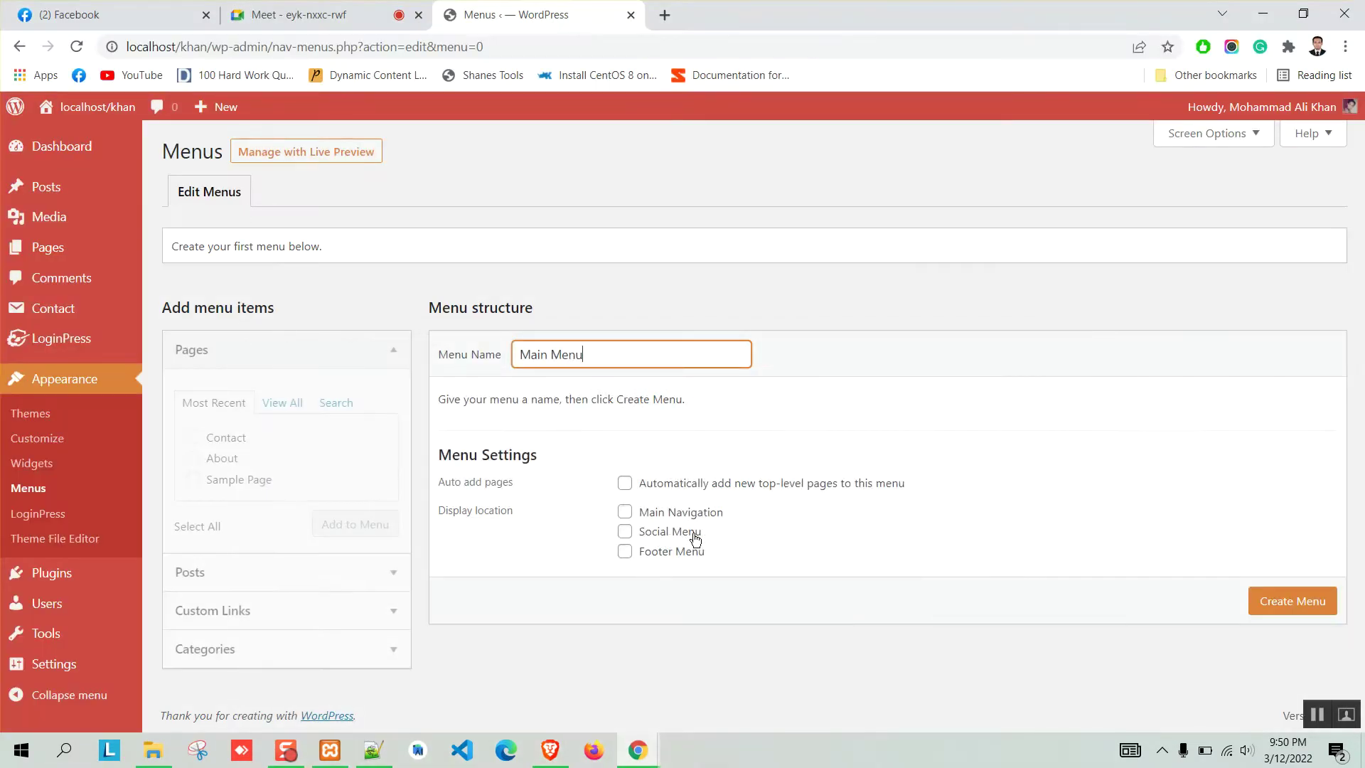
{"action": "left_click", "coordinate": [625, 516]}
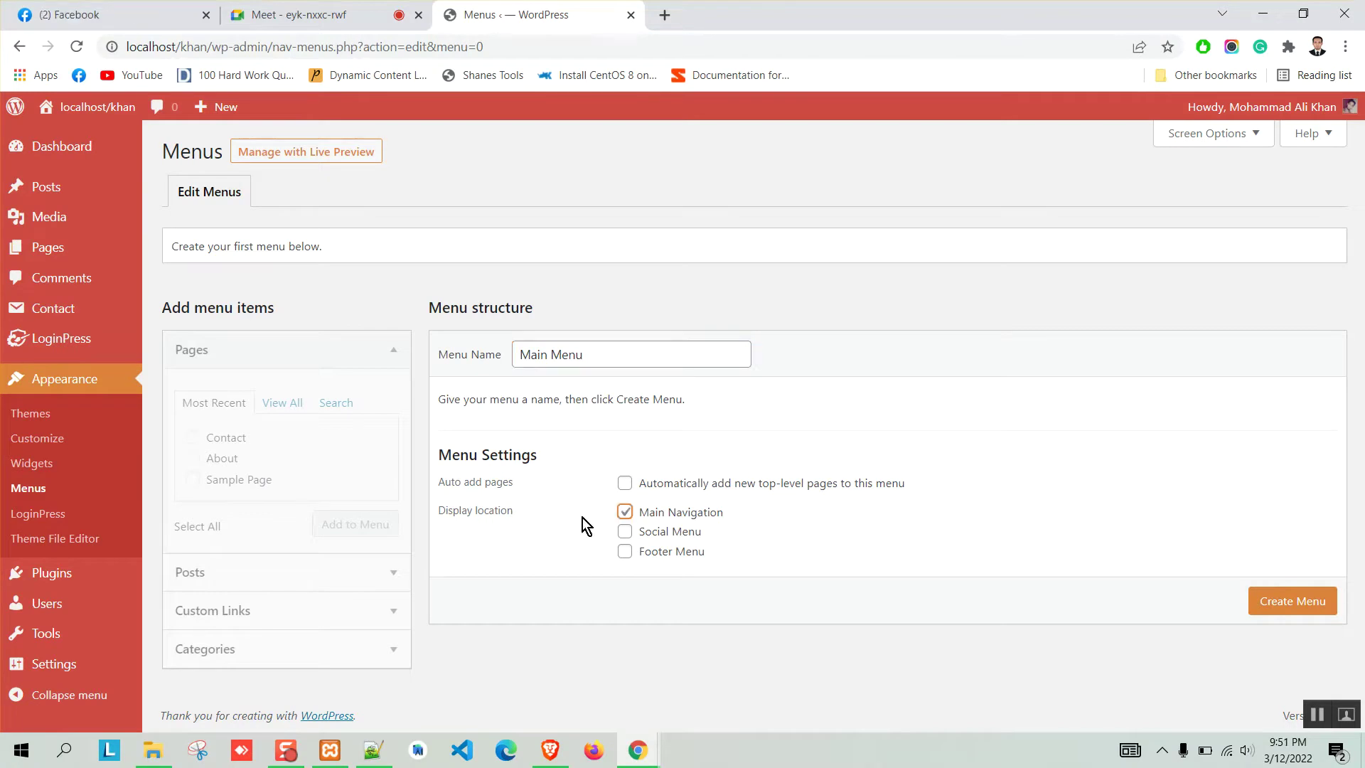
{"action": "left_click", "coordinate": [1295, 599]}
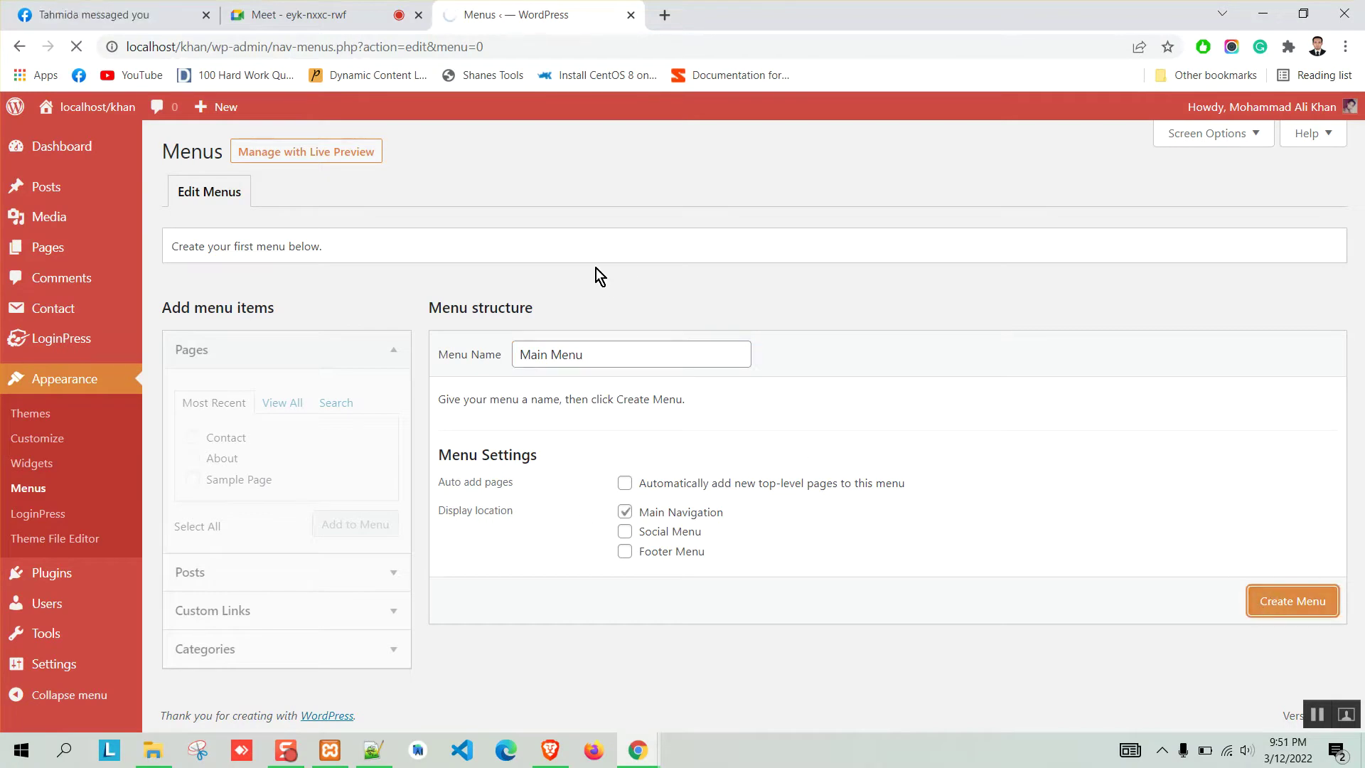
Add the Home, About and Contact pages to Main Menu.
{"action": "scroll", "coordinate": [735, 320], "scroll_direction": "down", "scroll_amount": 1}
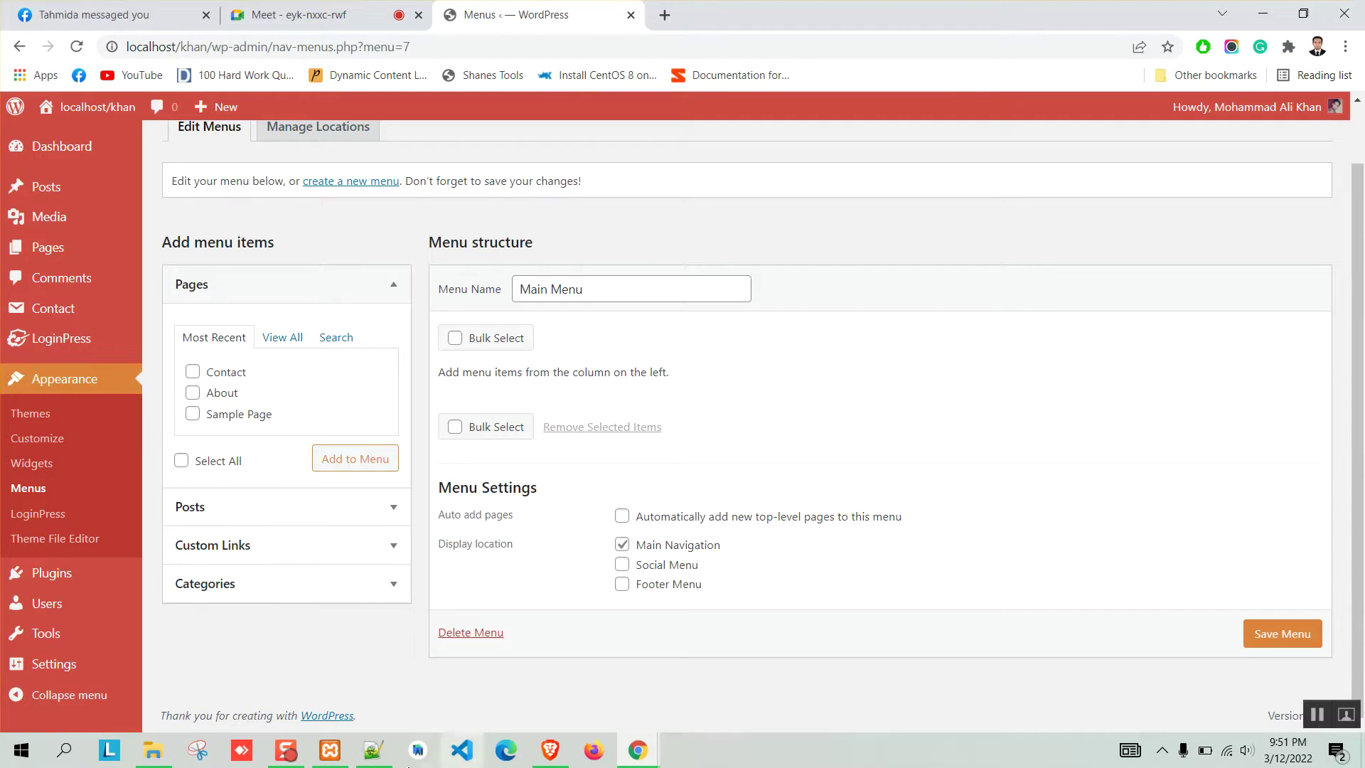
{"action": "left_click", "coordinate": [373, 750]}
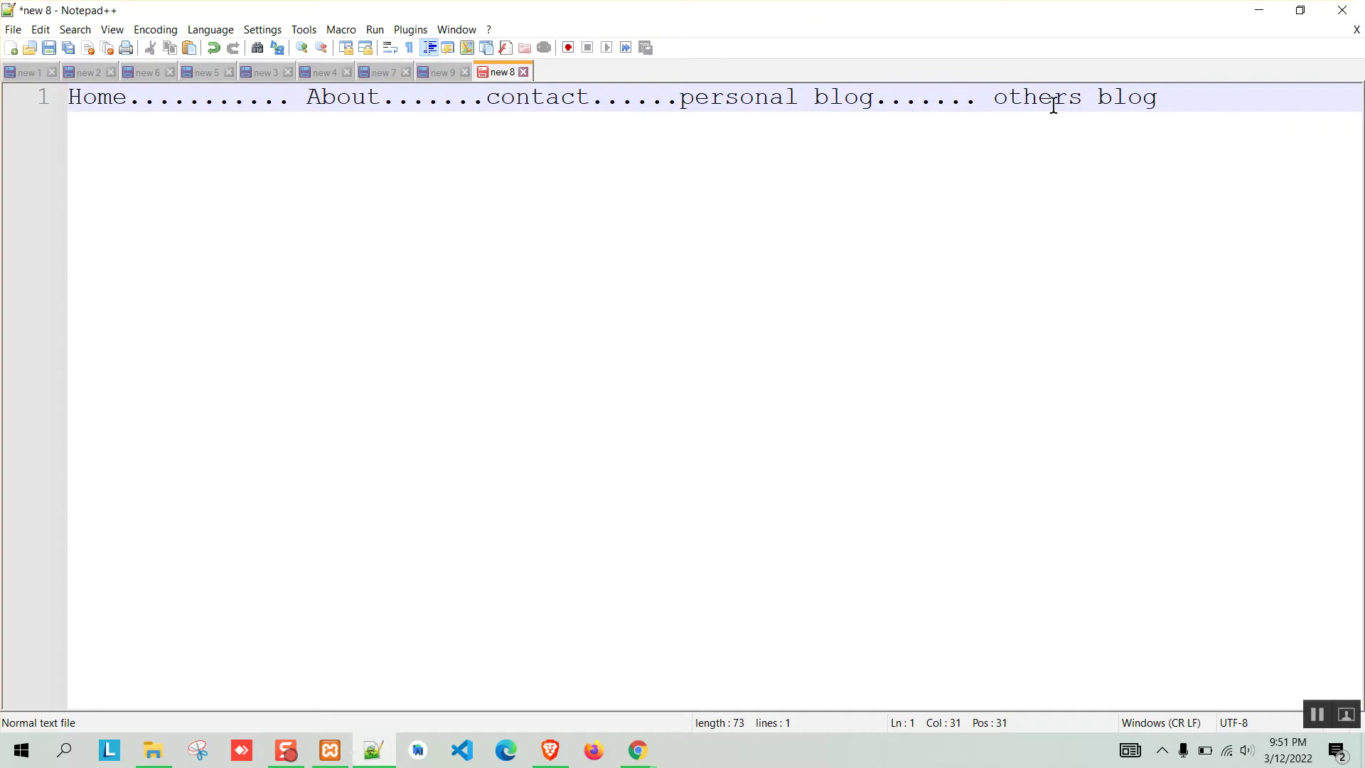
{"action": "left_click", "coordinate": [1259, 10]}
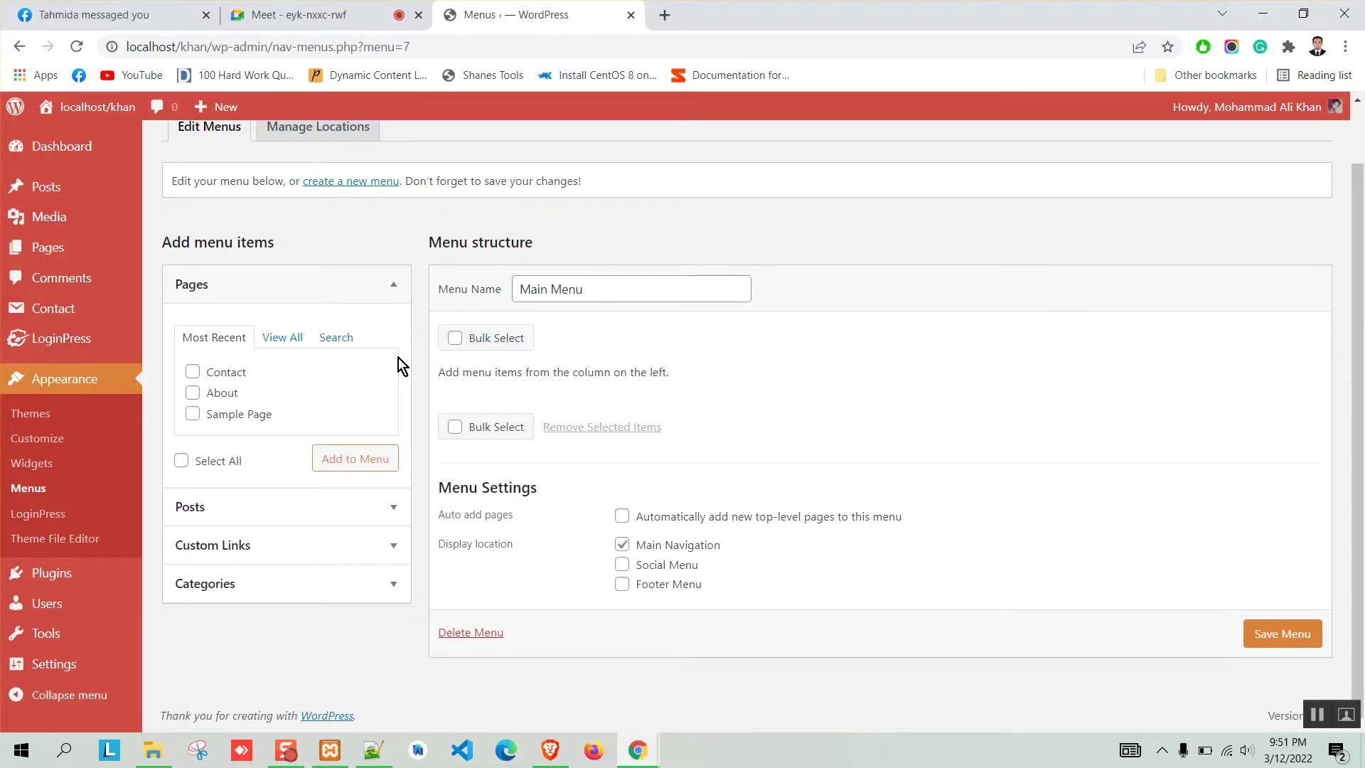
{"action": "left_click", "coordinate": [282, 337]}
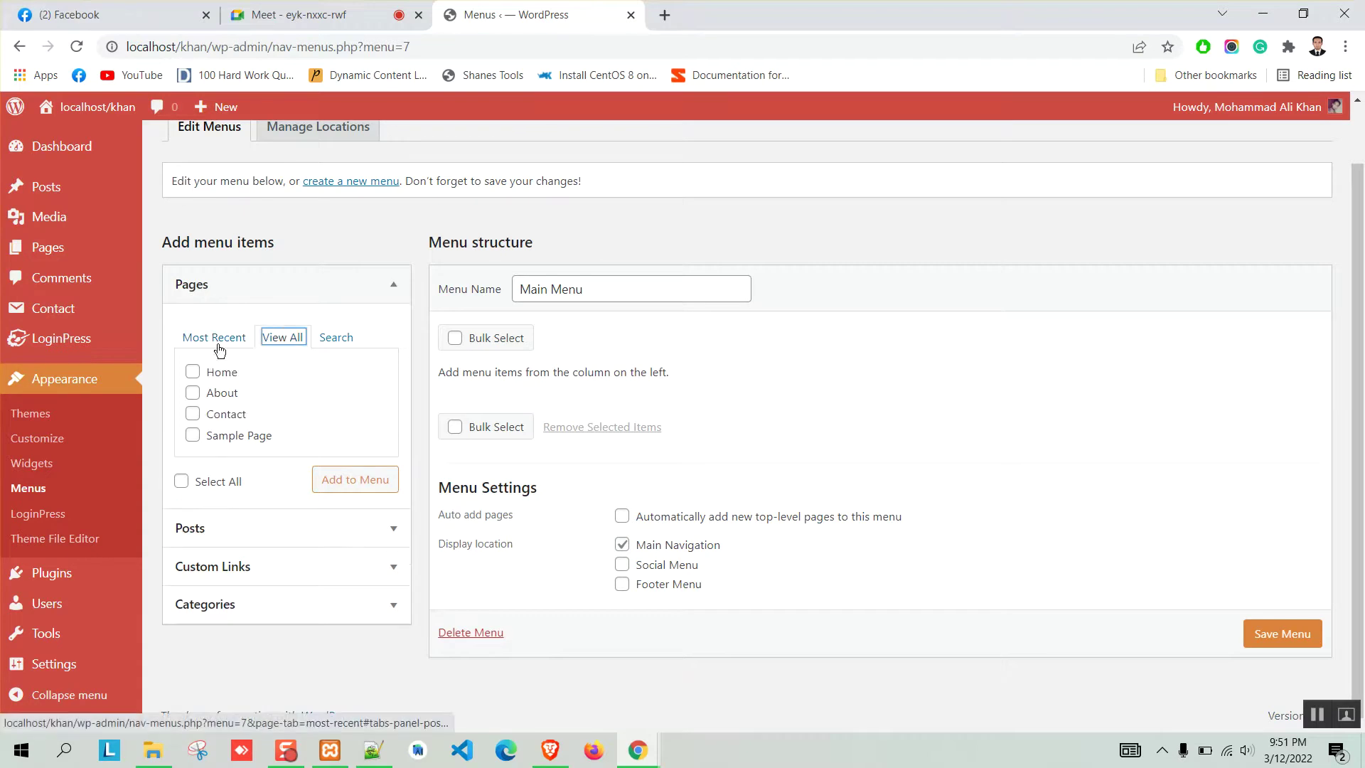
{"action": "left_click", "coordinate": [193, 372]}
{"action": "left_click", "coordinate": [193, 392]}
{"action": "left_click", "coordinate": [192, 414]}
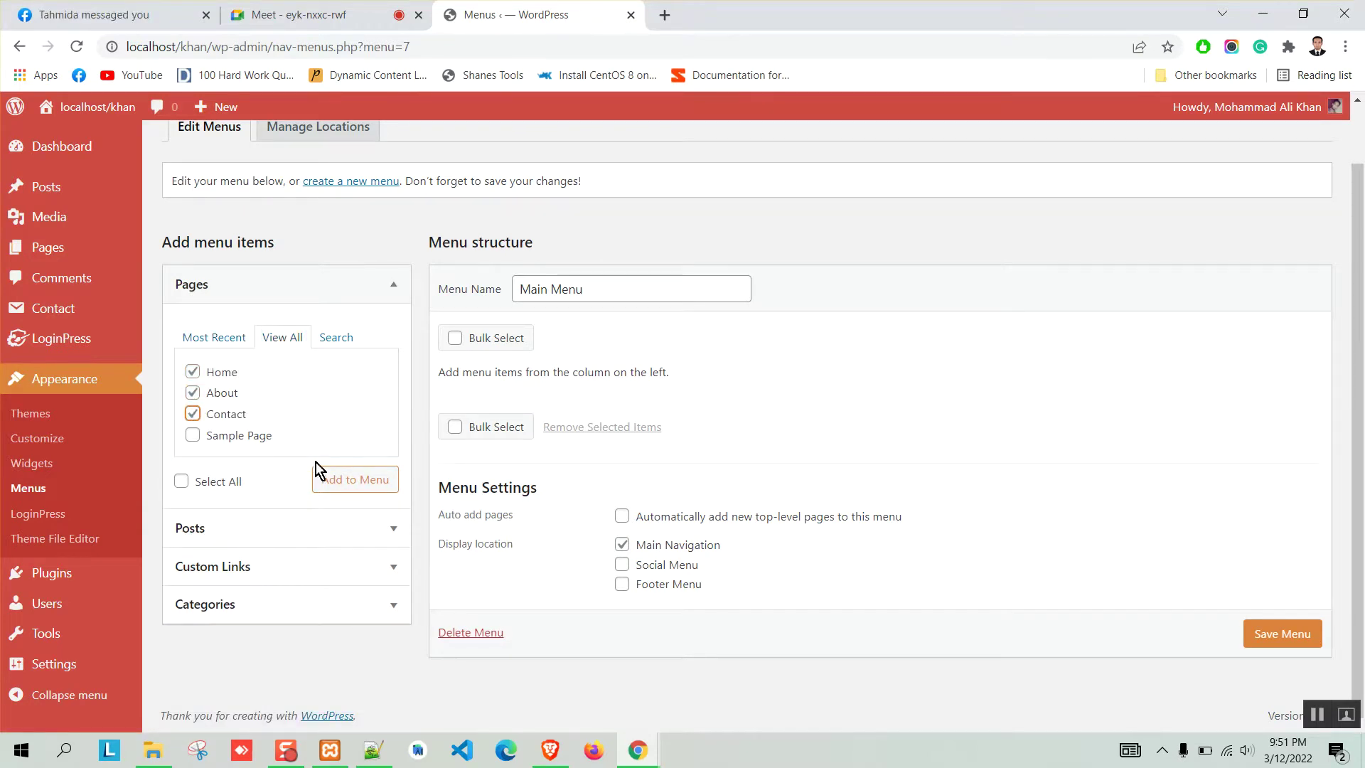
{"action": "left_click", "coordinate": [349, 485]}
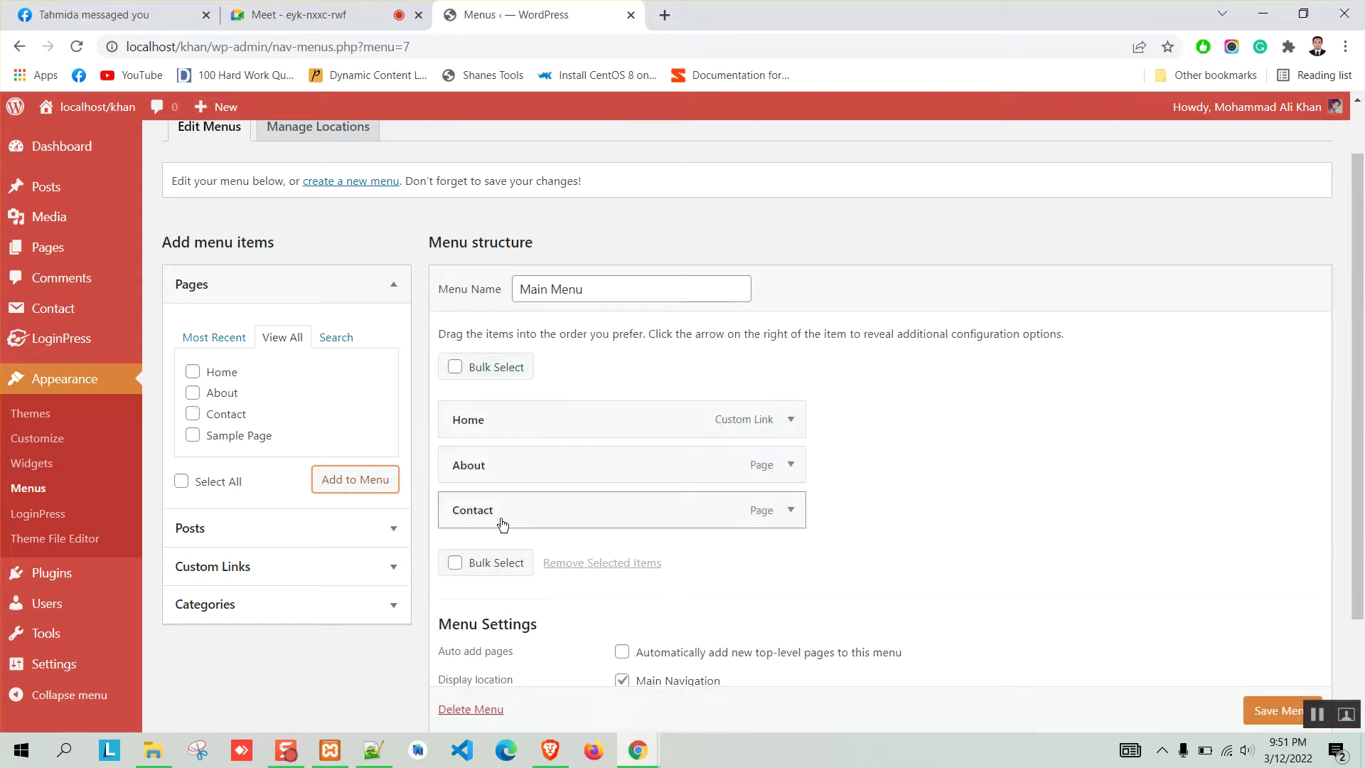
Add the Others Blog and Personal Blog categories to Main Menu.
{"action": "left_click", "coordinate": [356, 607]}
{"action": "scroll", "coordinate": [288, 441], "scroll_direction": "down", "scroll_amount": 2}
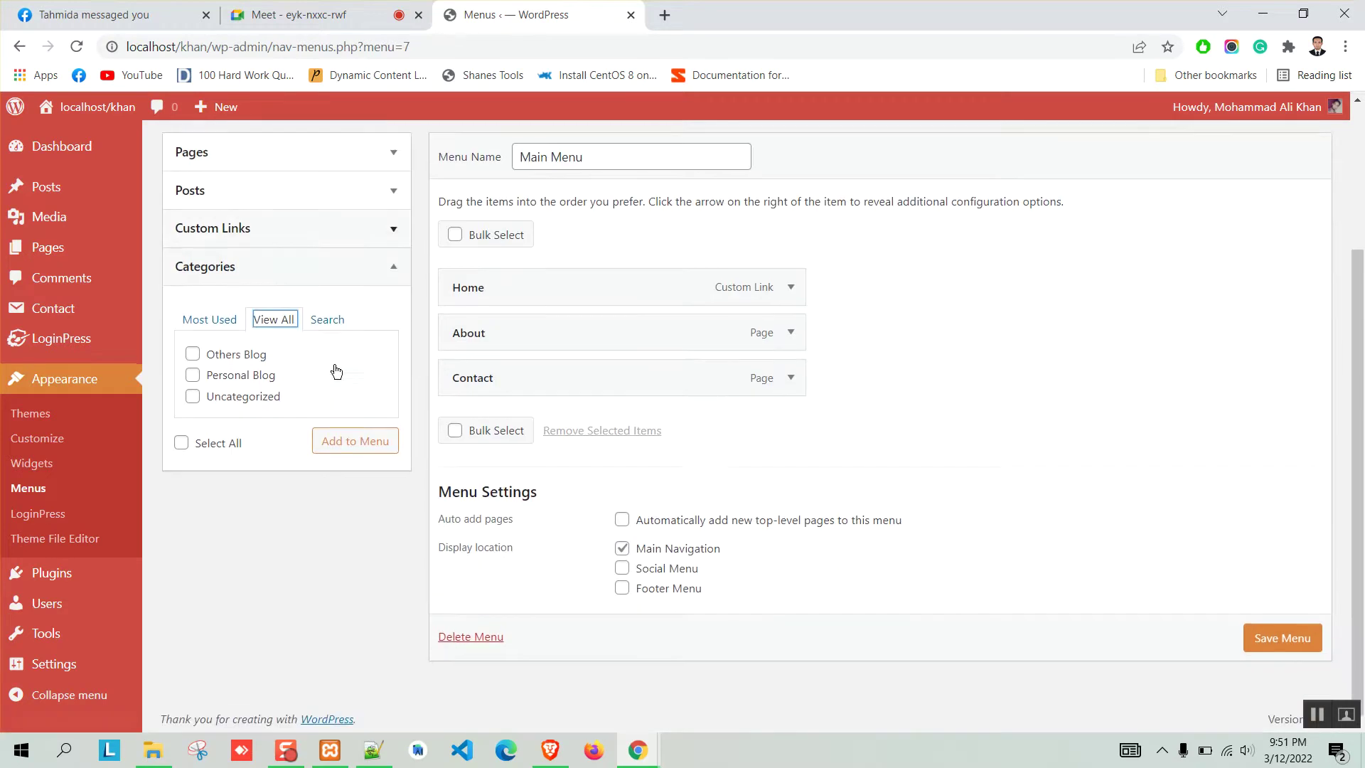
{"action": "left_click", "coordinate": [192, 351]}
{"action": "left_click", "coordinate": [192, 372]}
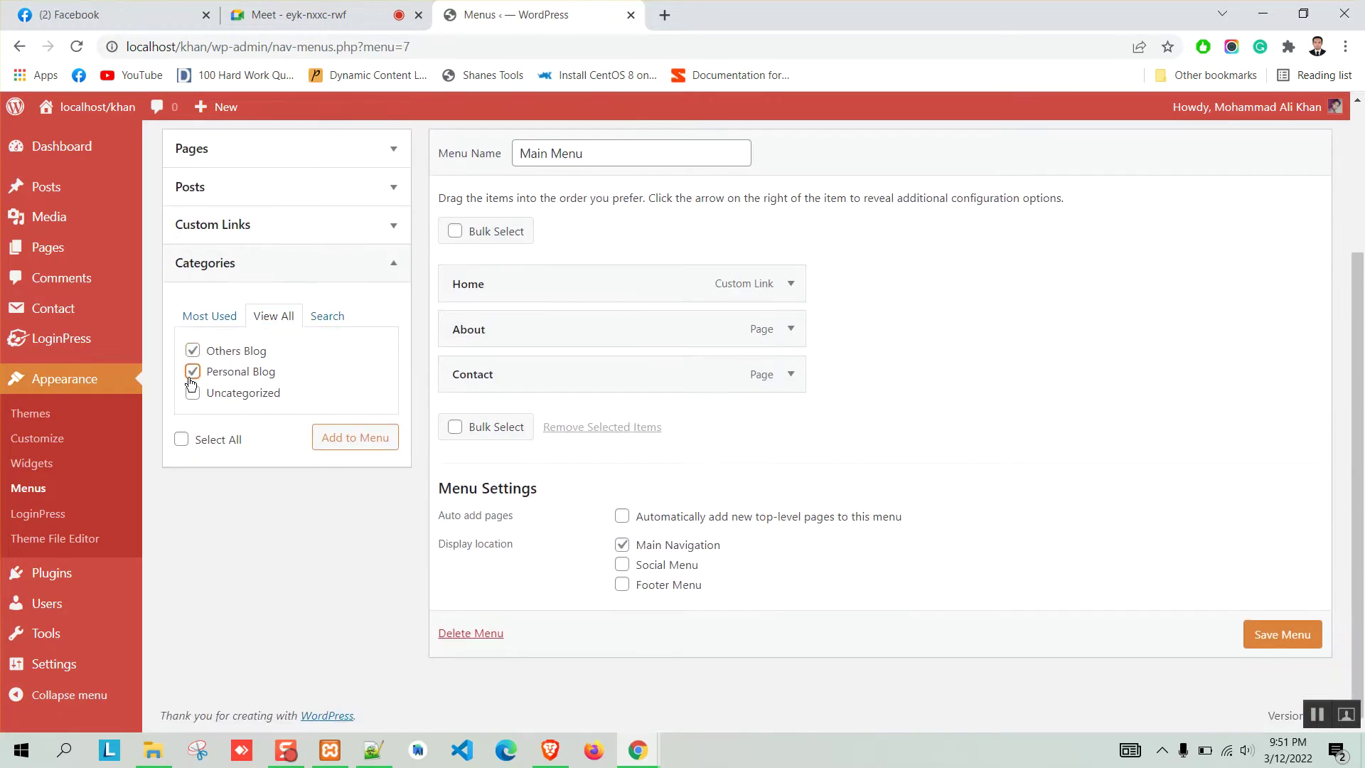
{"action": "left_click", "coordinate": [314, 435]}
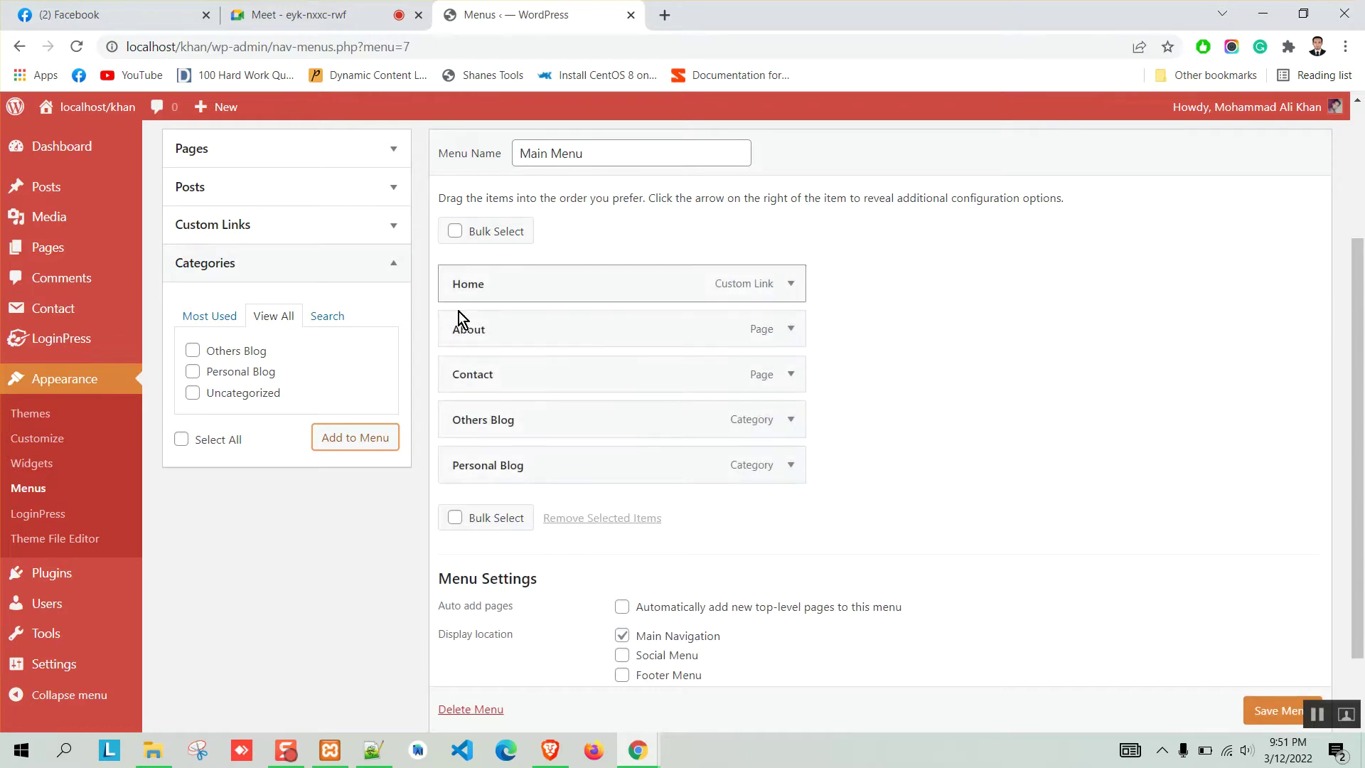
Save Main Menu and reload the live site to confirm the new navigation.
{"action": "scroll", "coordinate": [1266, 707], "scroll_direction": "down", "scroll_amount": 1}
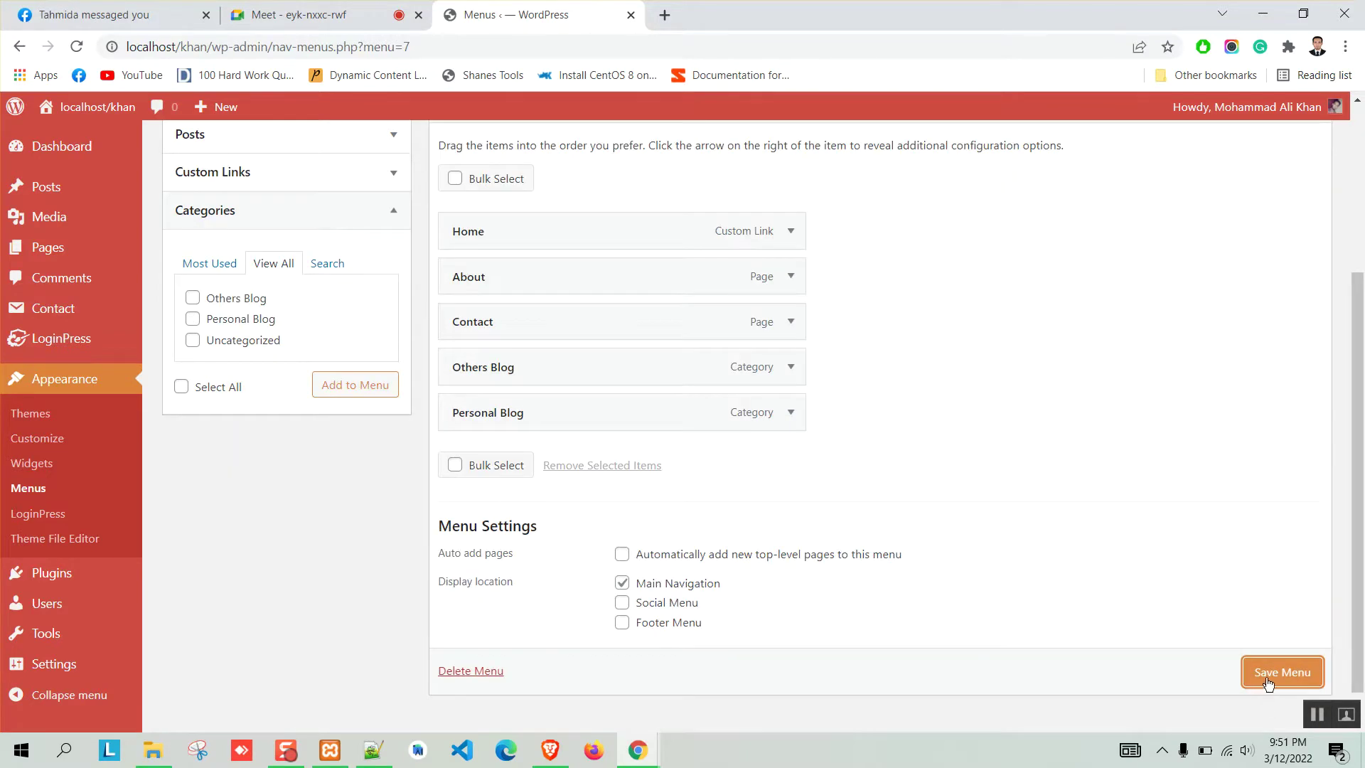
{"action": "left_click", "coordinate": [1267, 679]}
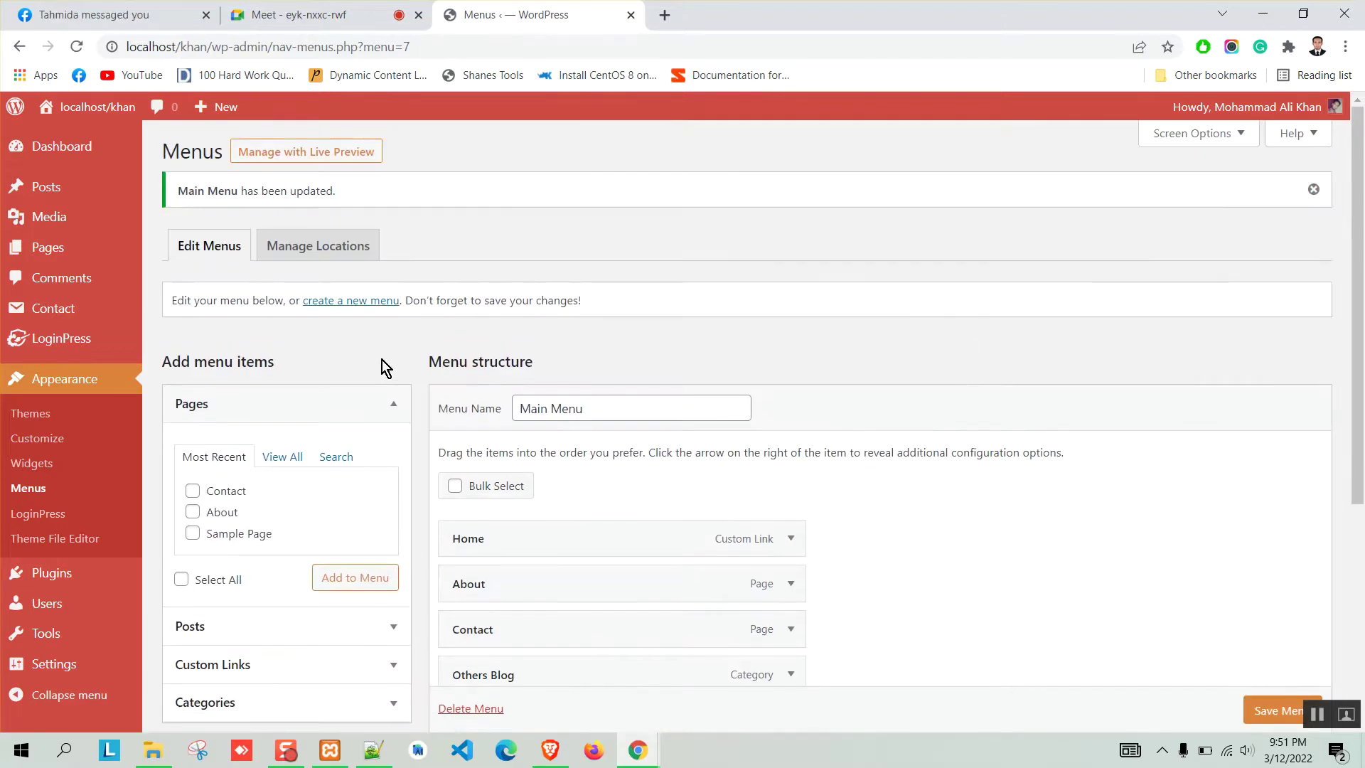
{"action": "scroll", "coordinate": [364, 386], "scroll_direction": "down", "scroll_amount": 3}
{"action": "left_click", "coordinate": [550, 750]}
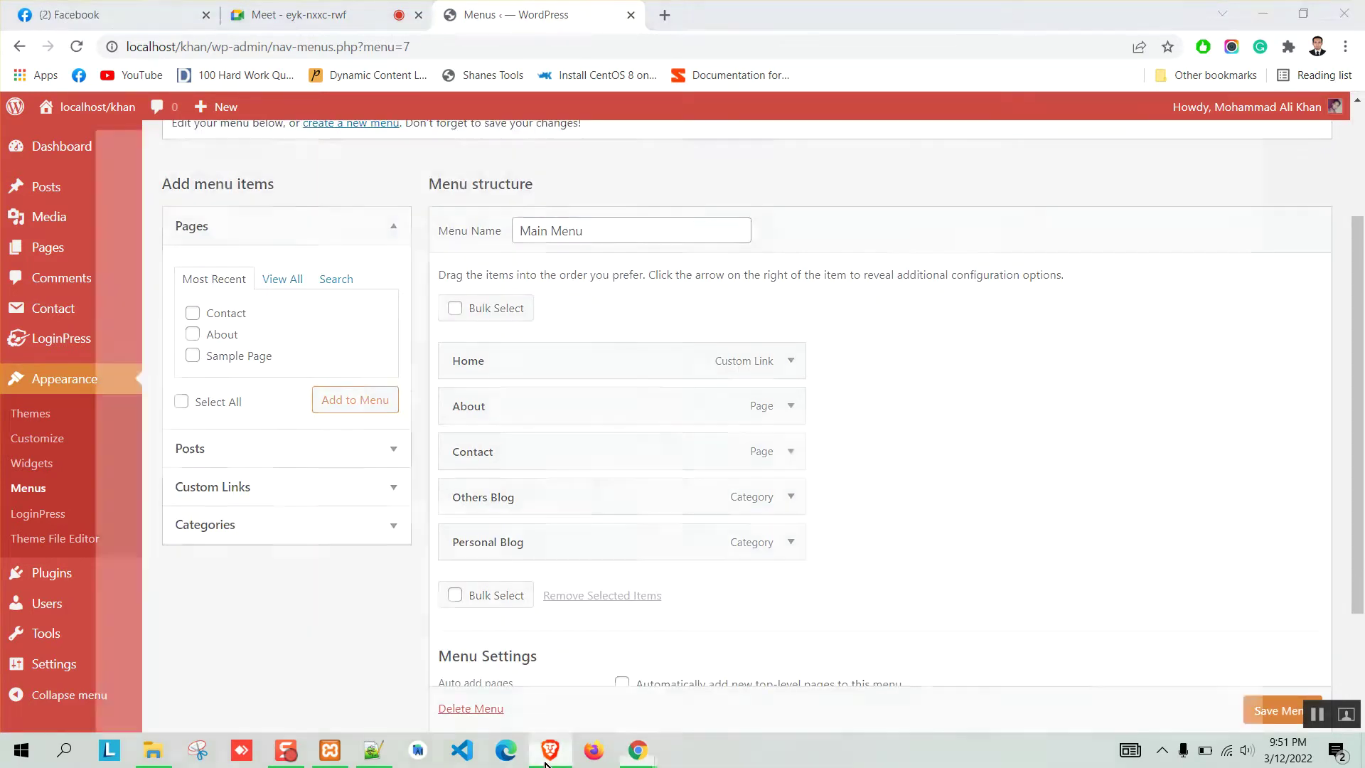
{"action": "left_click", "coordinate": [78, 44]}
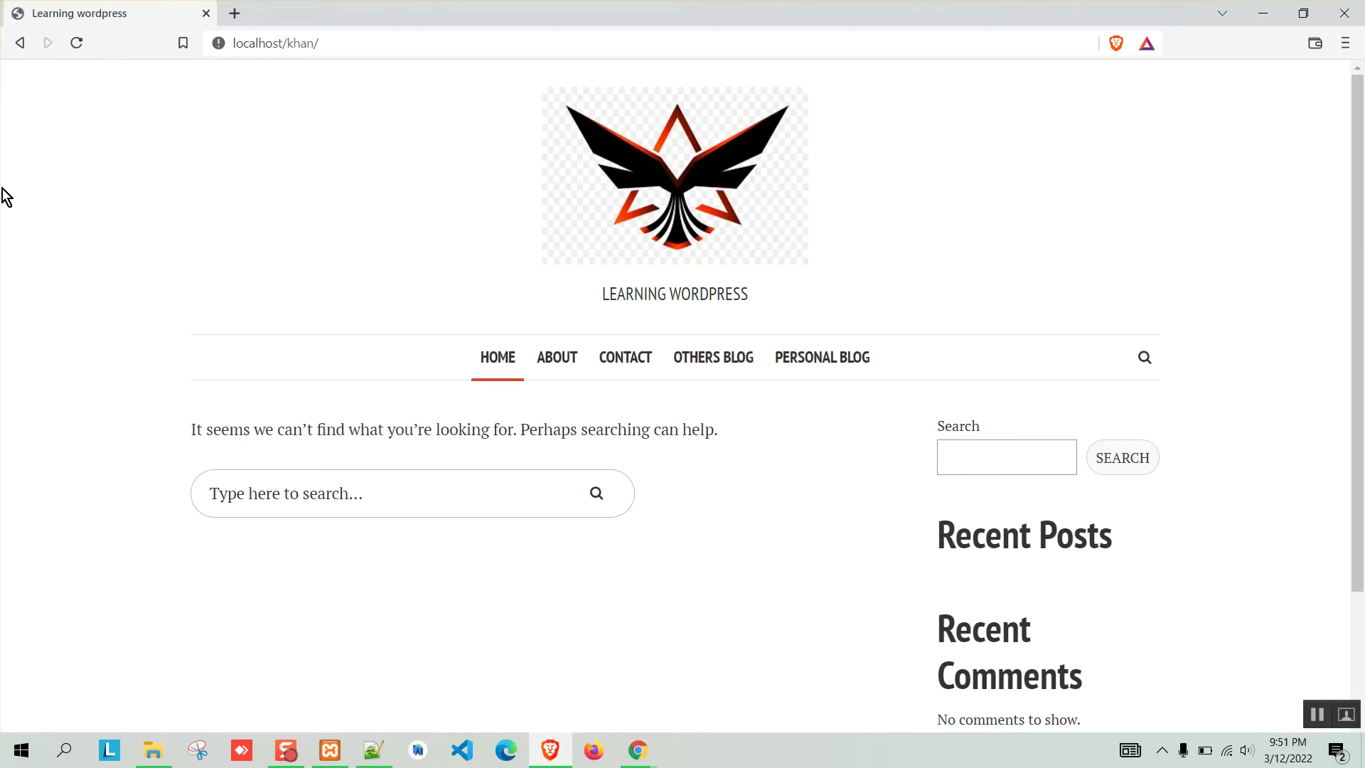
{"action": "scroll", "coordinate": [594, 280], "scroll_direction": "down", "scroll_amount": 1}
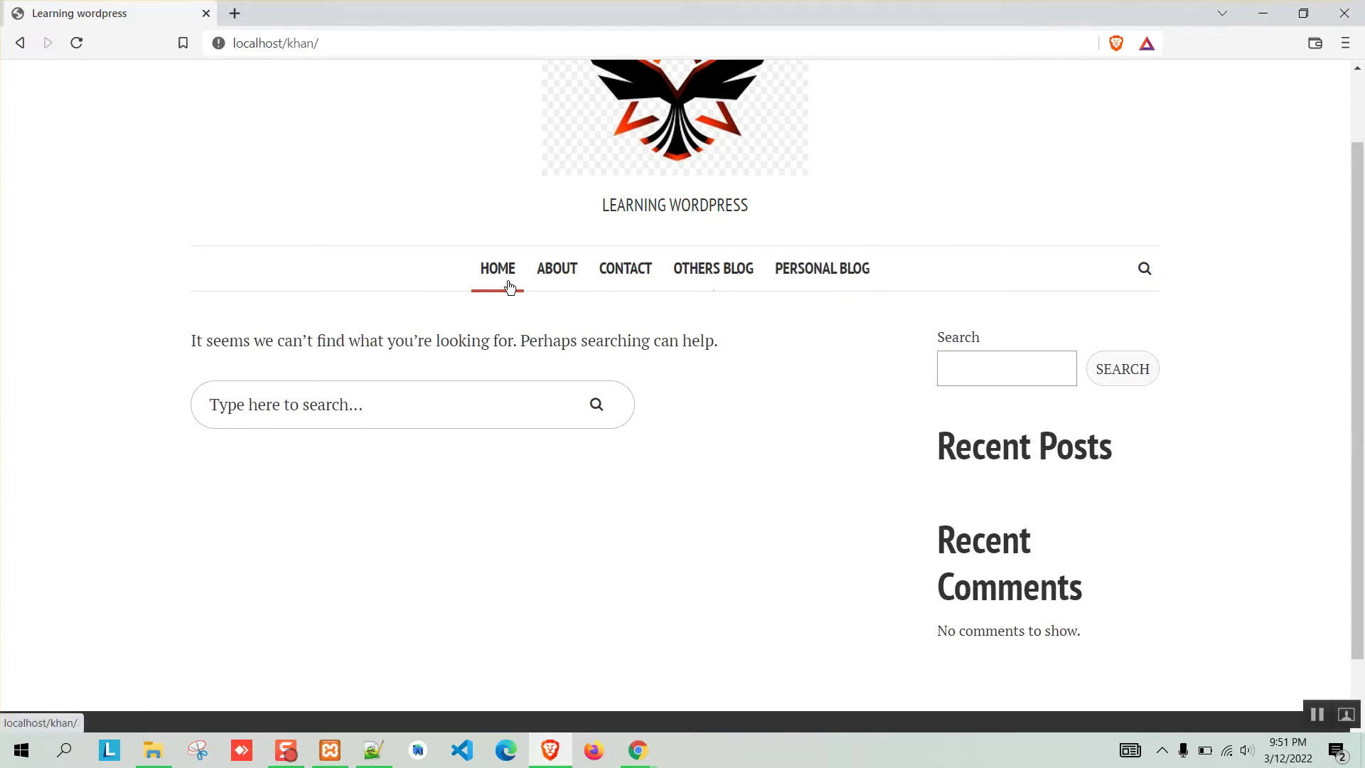
{"action": "left_click", "coordinate": [566, 737]}
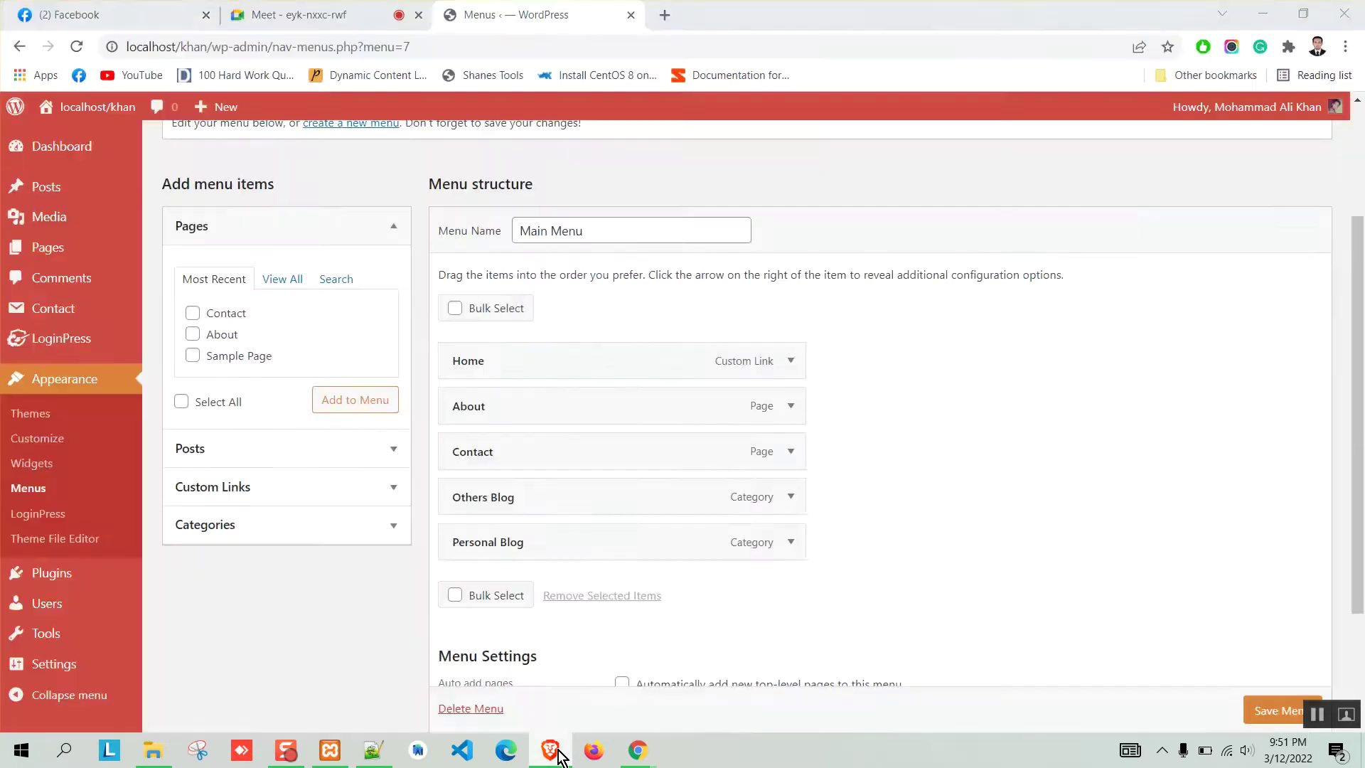
Copy the makgr.com portfolio address from a new browser tab for a custom link.
{"action": "left_click", "coordinate": [267, 502]}
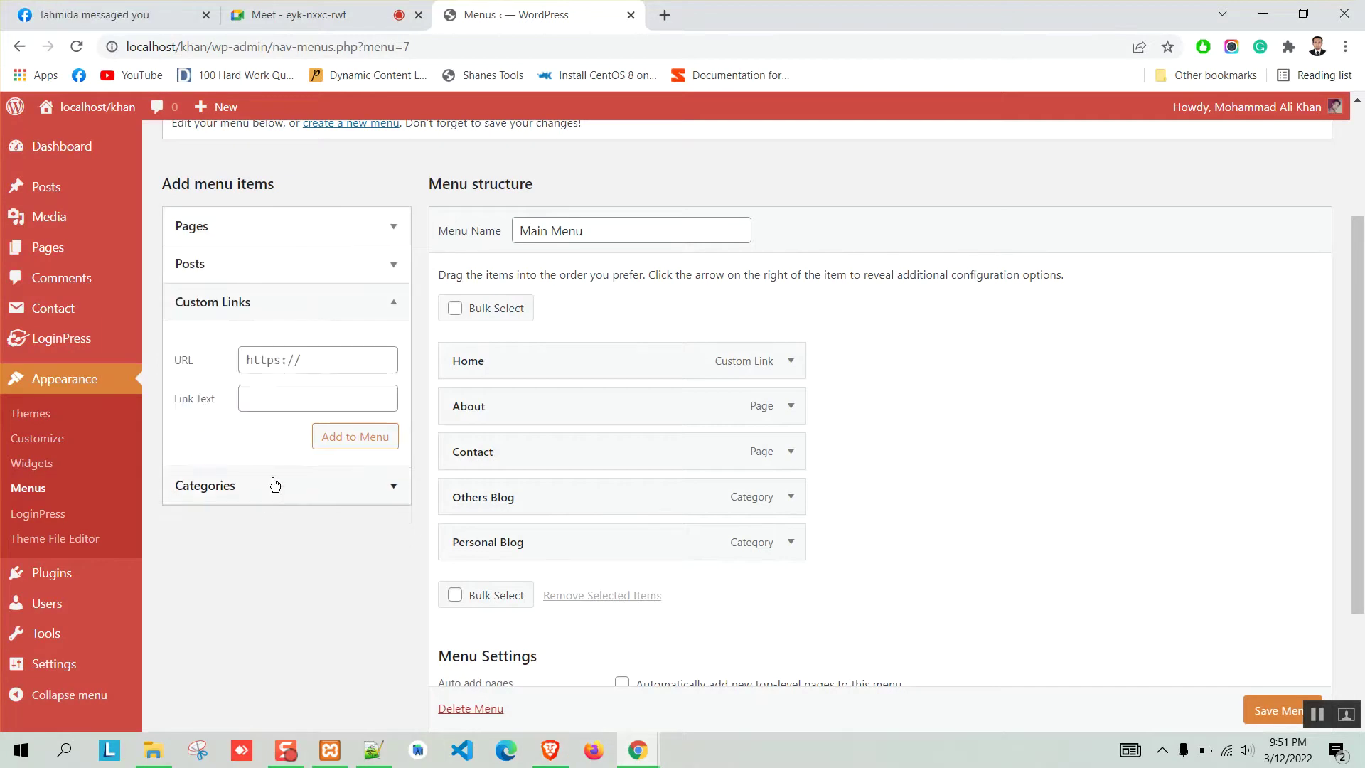
{"action": "left_click", "coordinate": [325, 358]}
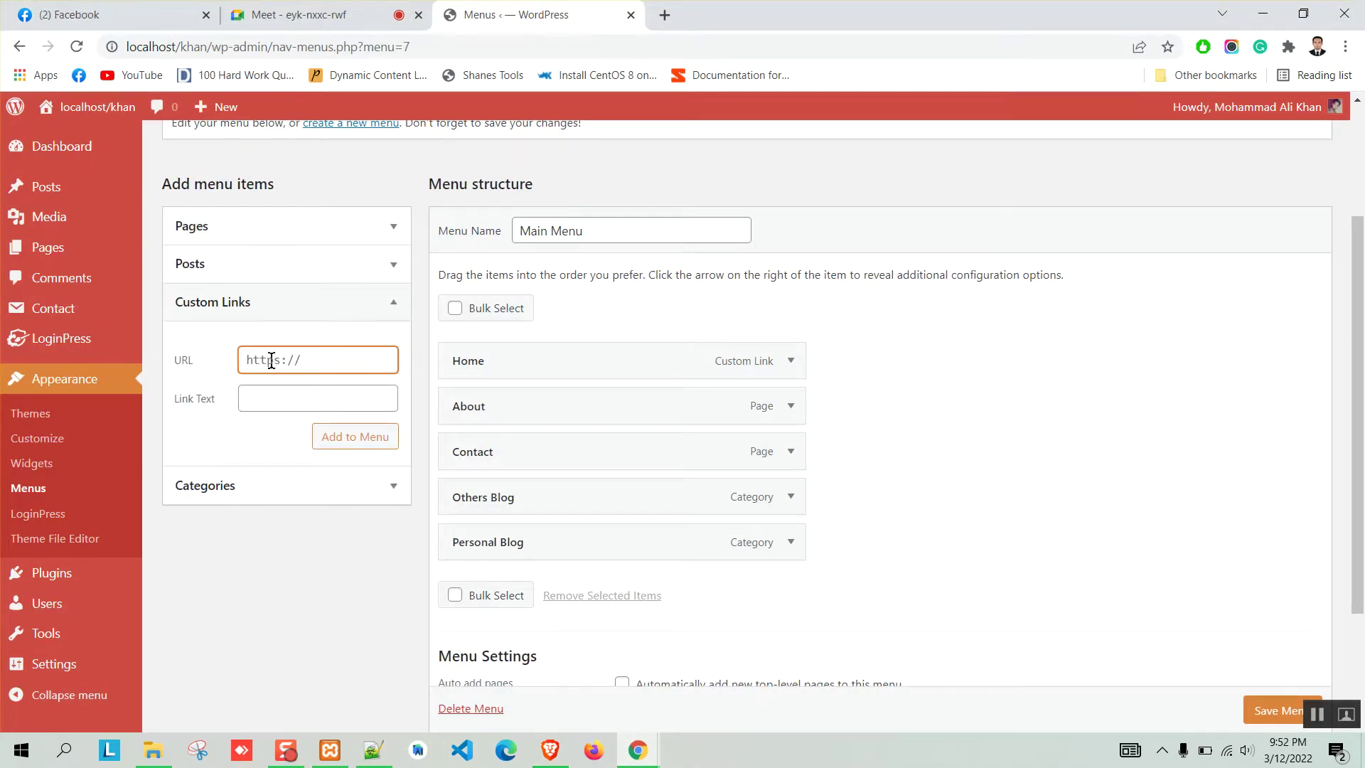
{"action": "left_click", "coordinate": [665, 15]}
{"action": "type", "text": "makgr.com"}
{"action": "key", "text": "Return"}
{"action": "left_click", "coordinate": [670, 44]}
{"action": "key", "text": "ctrl+c"}
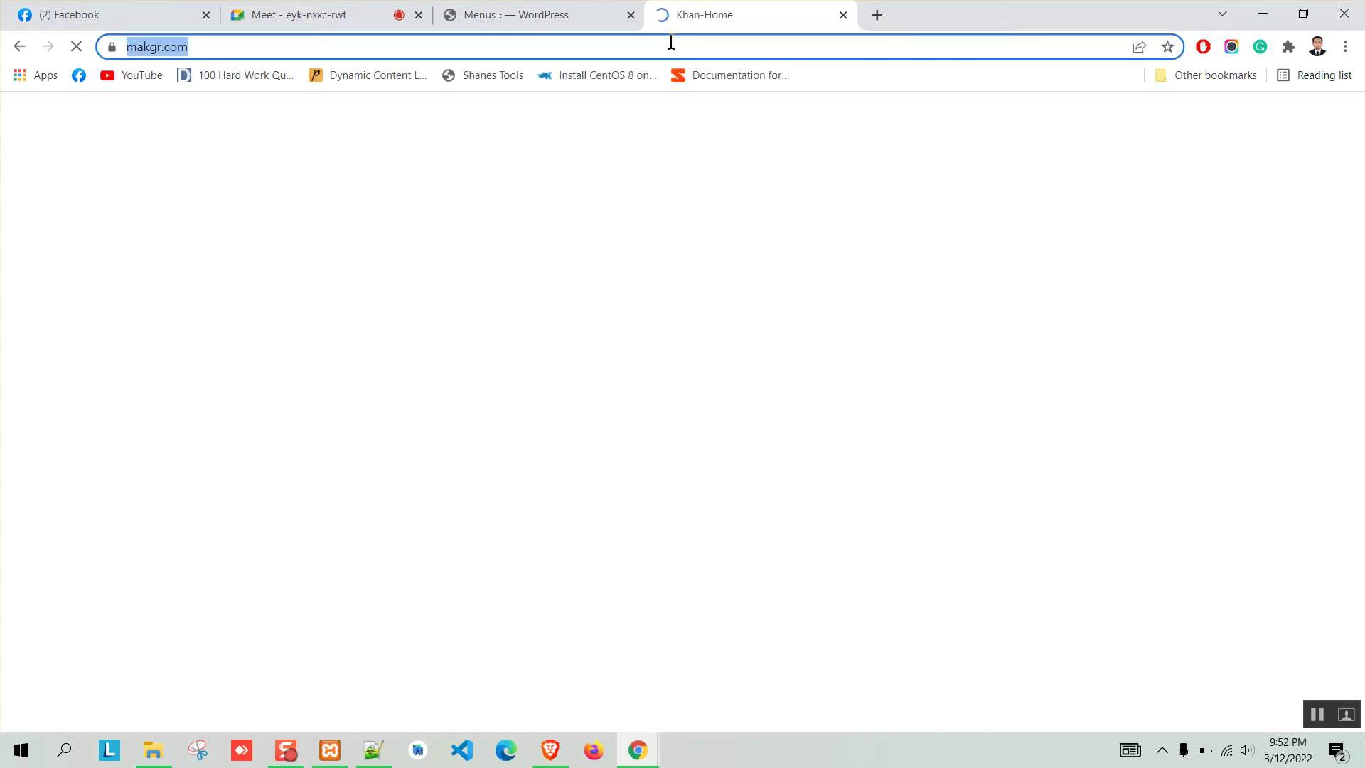
Add a custom link labelled Me, pointing to the makgr.com address, to the Main Menu.
{"action": "left_click", "coordinate": [843, 15]}
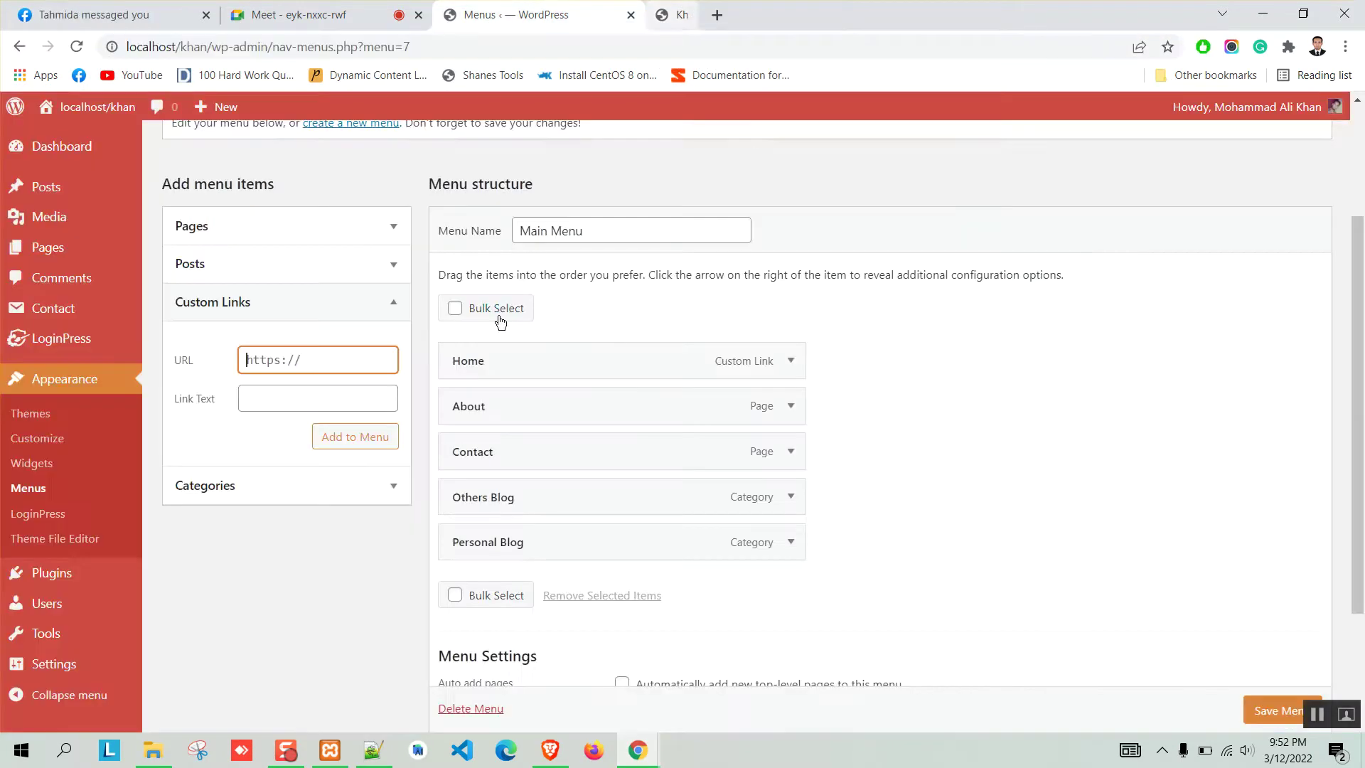
{"action": "key", "text": "ctrl+v"}
{"action": "left_click", "coordinate": [291, 396]}
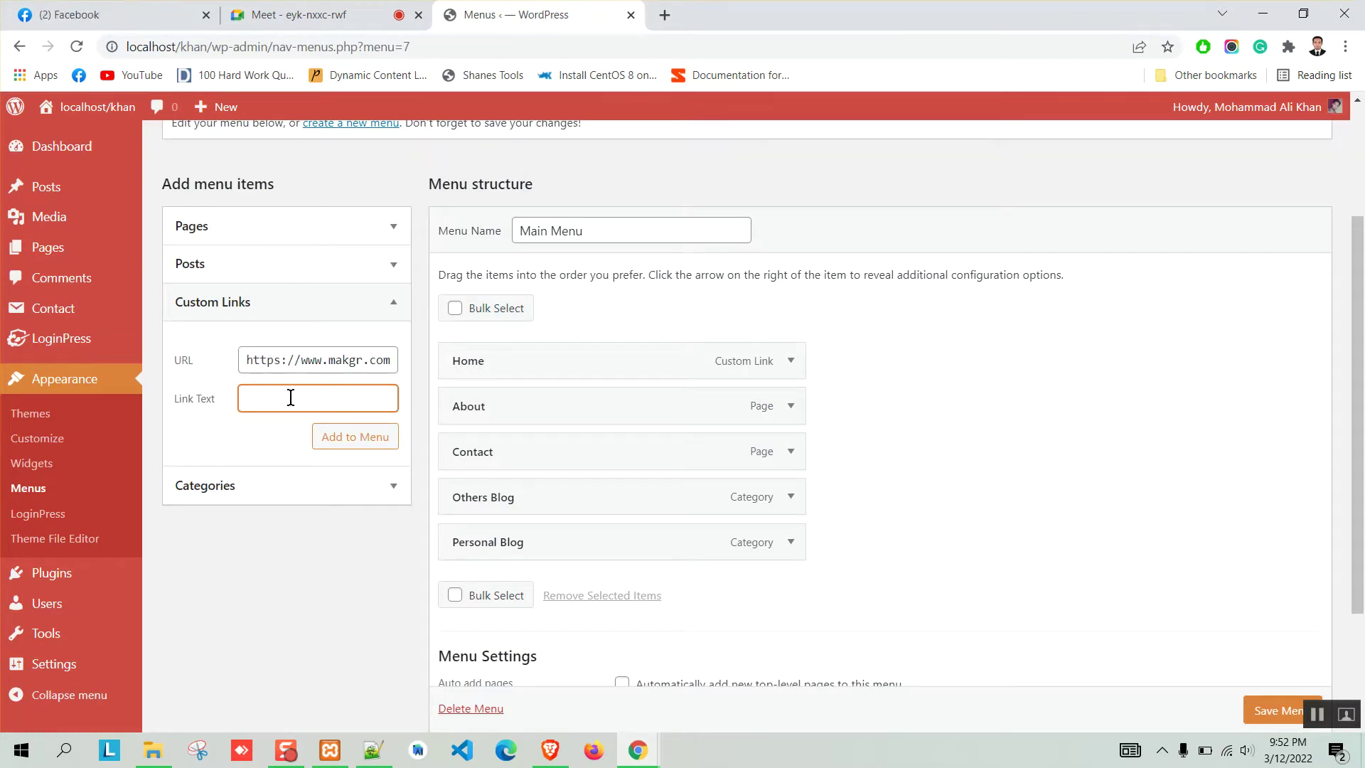
{"action": "type", "text": "Me"}
{"action": "left_click", "coordinate": [352, 438]}
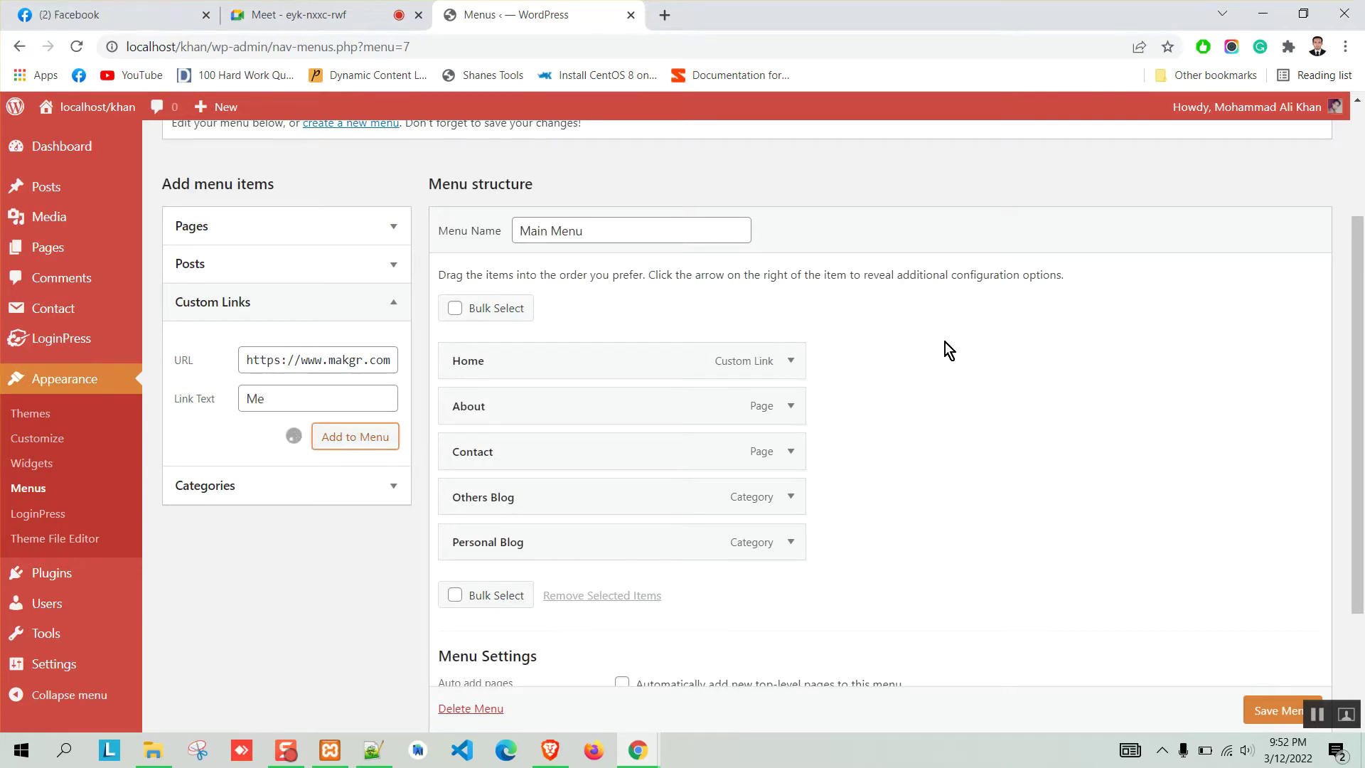
Review the Me item's settings, save the Main Menu, and view the live front page.
{"action": "scroll", "coordinate": [945, 345], "scroll_direction": "down", "scroll_amount": 3}
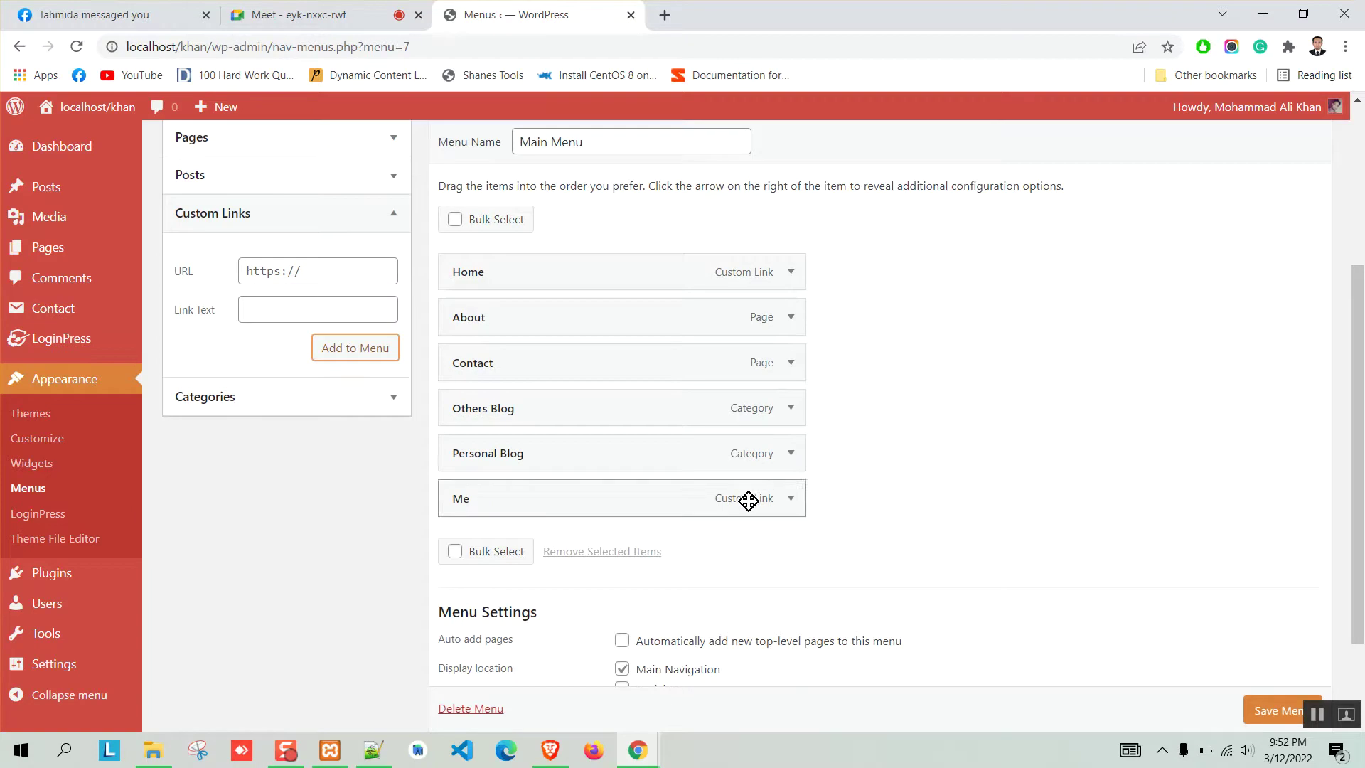
{"action": "left_click", "coordinate": [790, 374]}
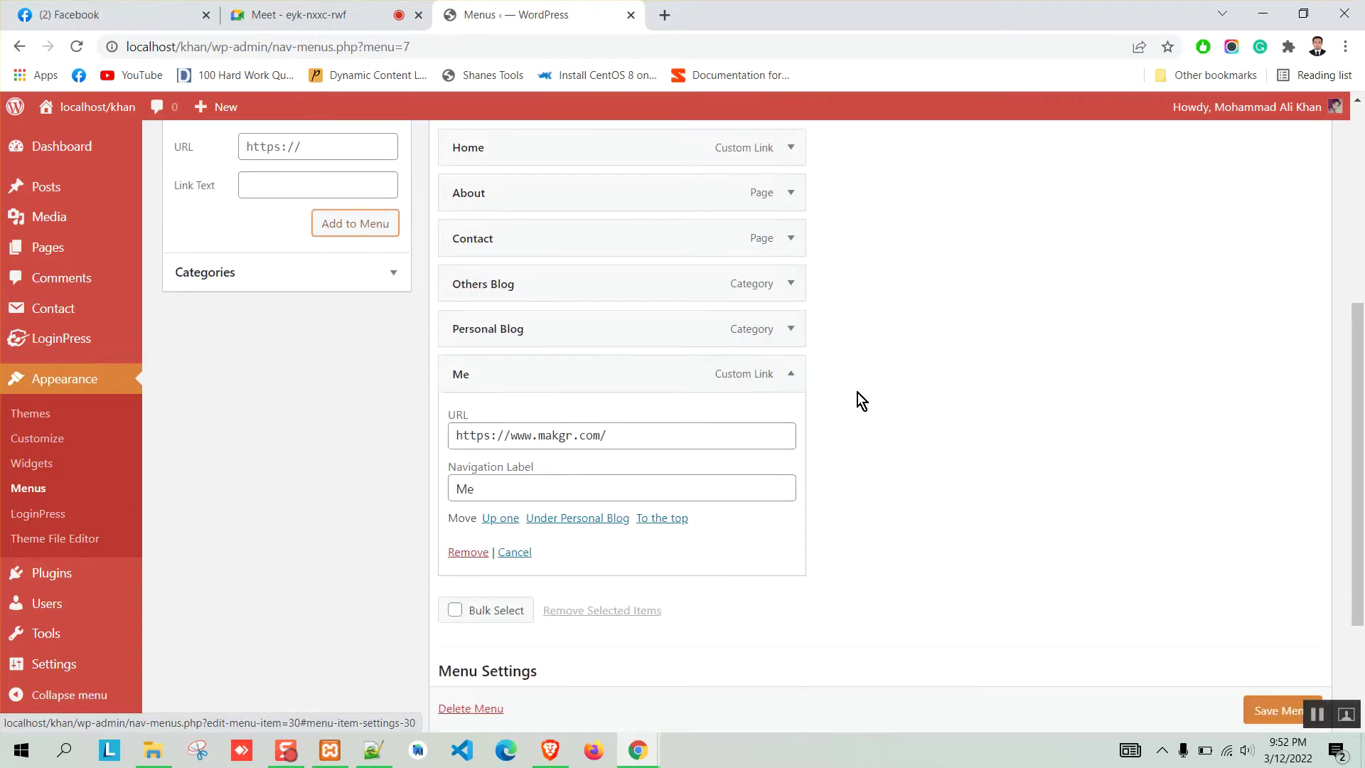
{"action": "scroll", "coordinate": [623, 427], "scroll_direction": "down", "scroll_amount": 2}
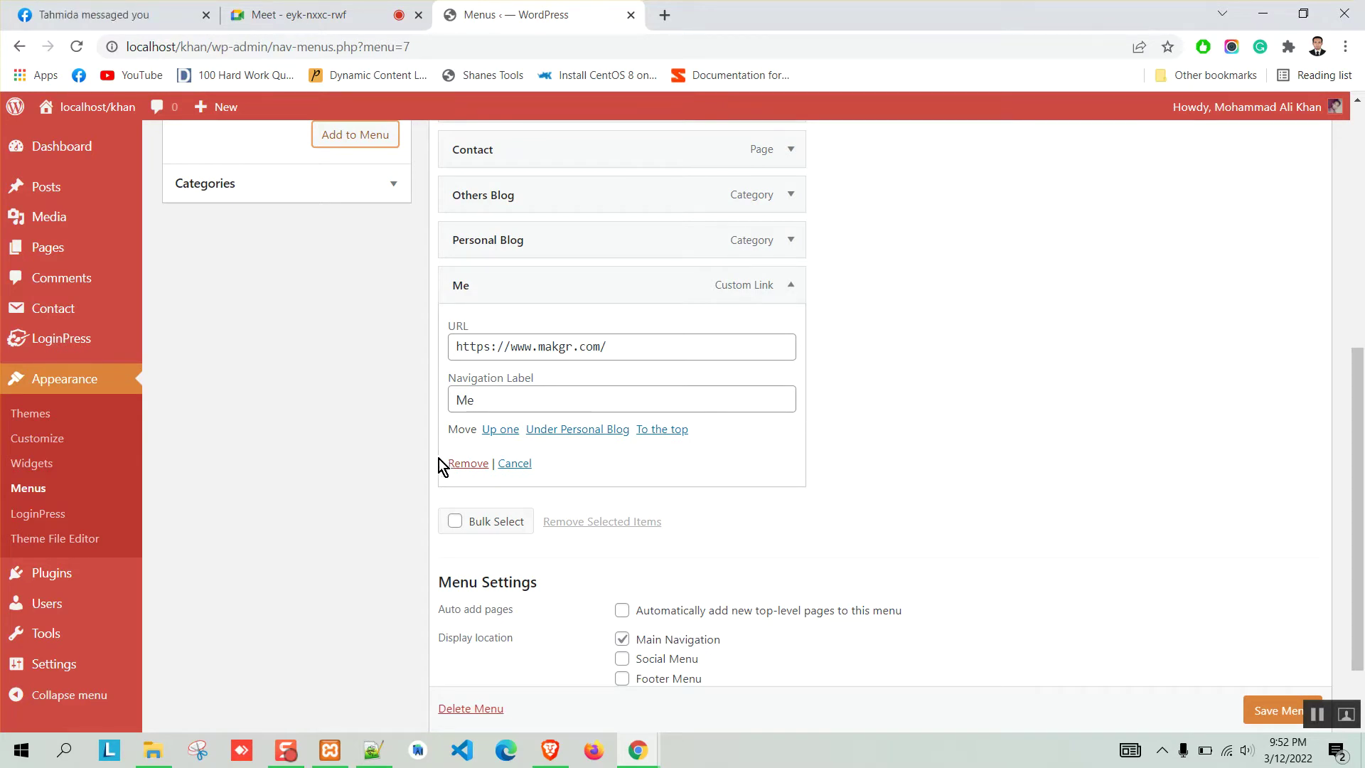
{"action": "left_click", "coordinate": [513, 464]}
{"action": "left_click", "coordinate": [1280, 632]}
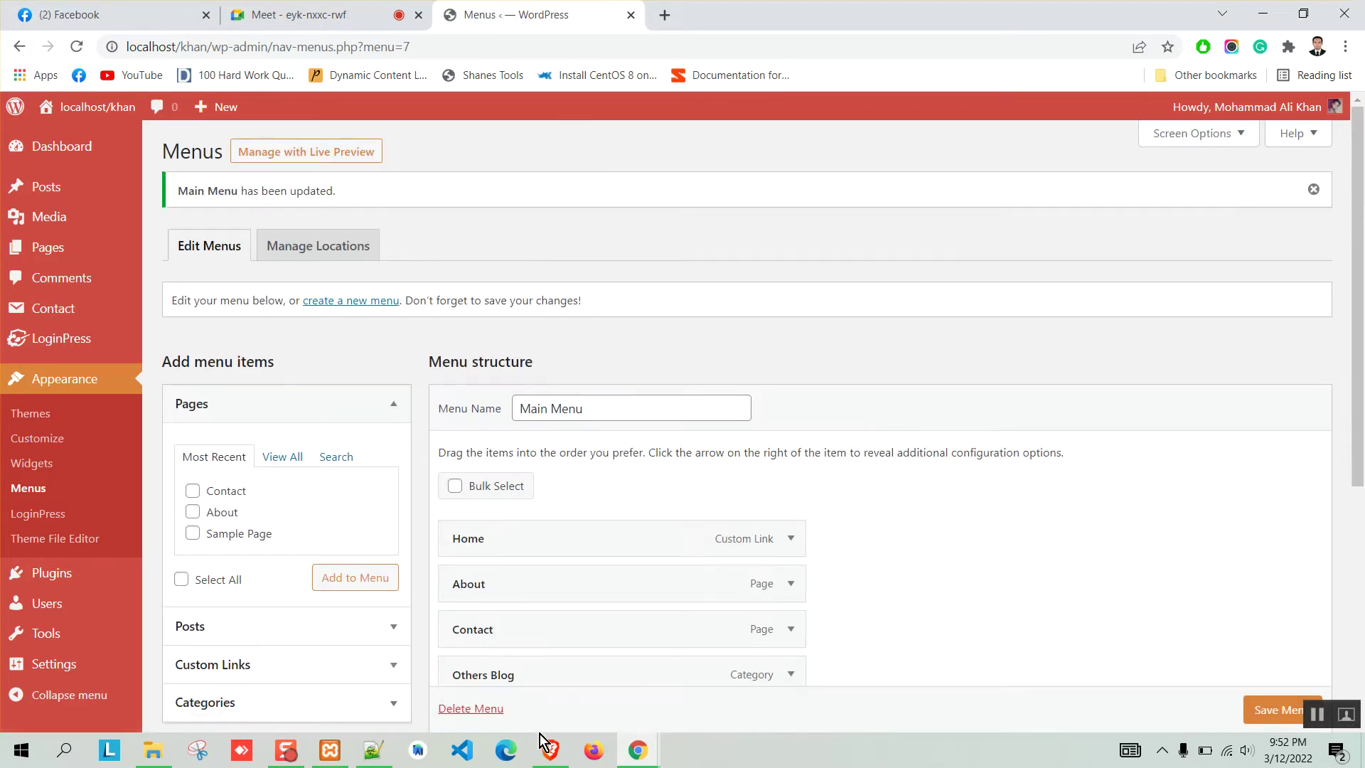
{"action": "left_click", "coordinate": [550, 750]}
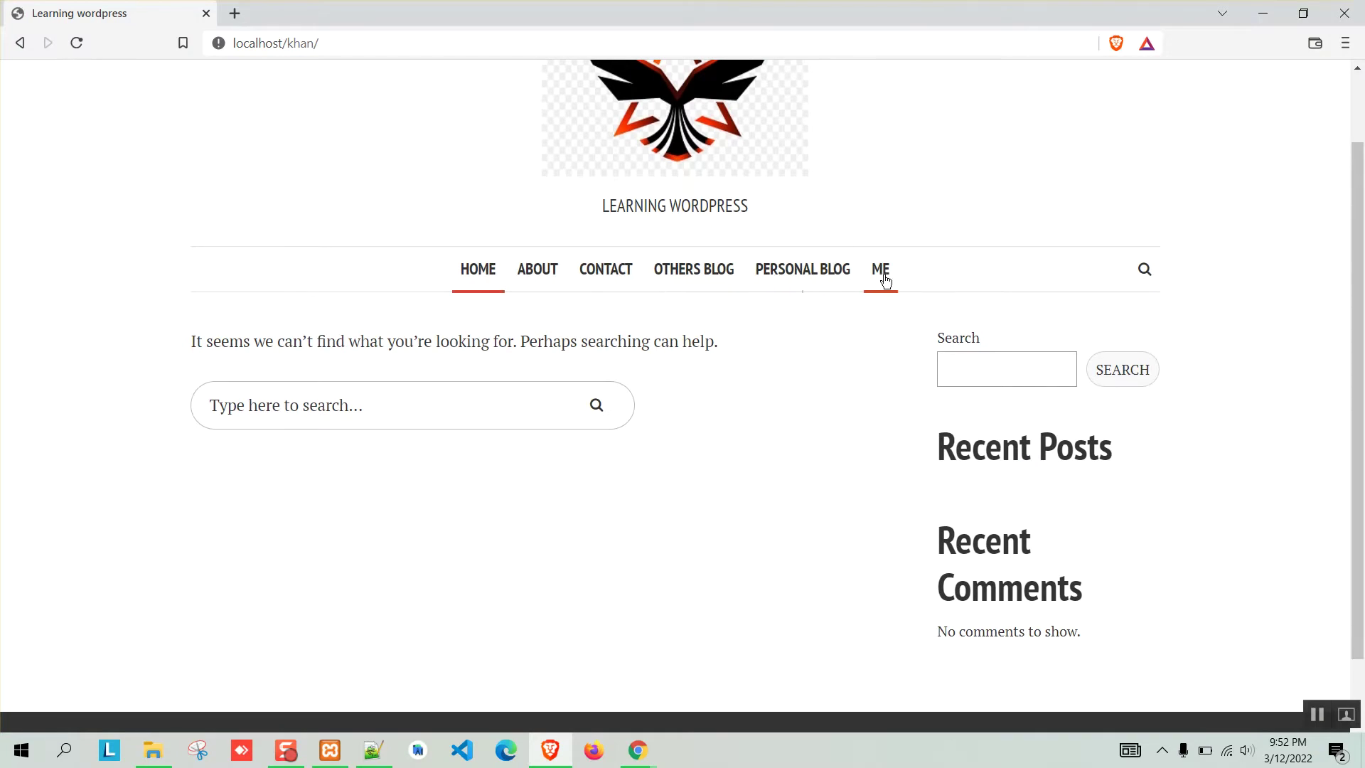
Test the live site's Me, Personal Blog and Home links, then return to the Main Menu editor.
{"action": "left_click", "coordinate": [881, 272]}
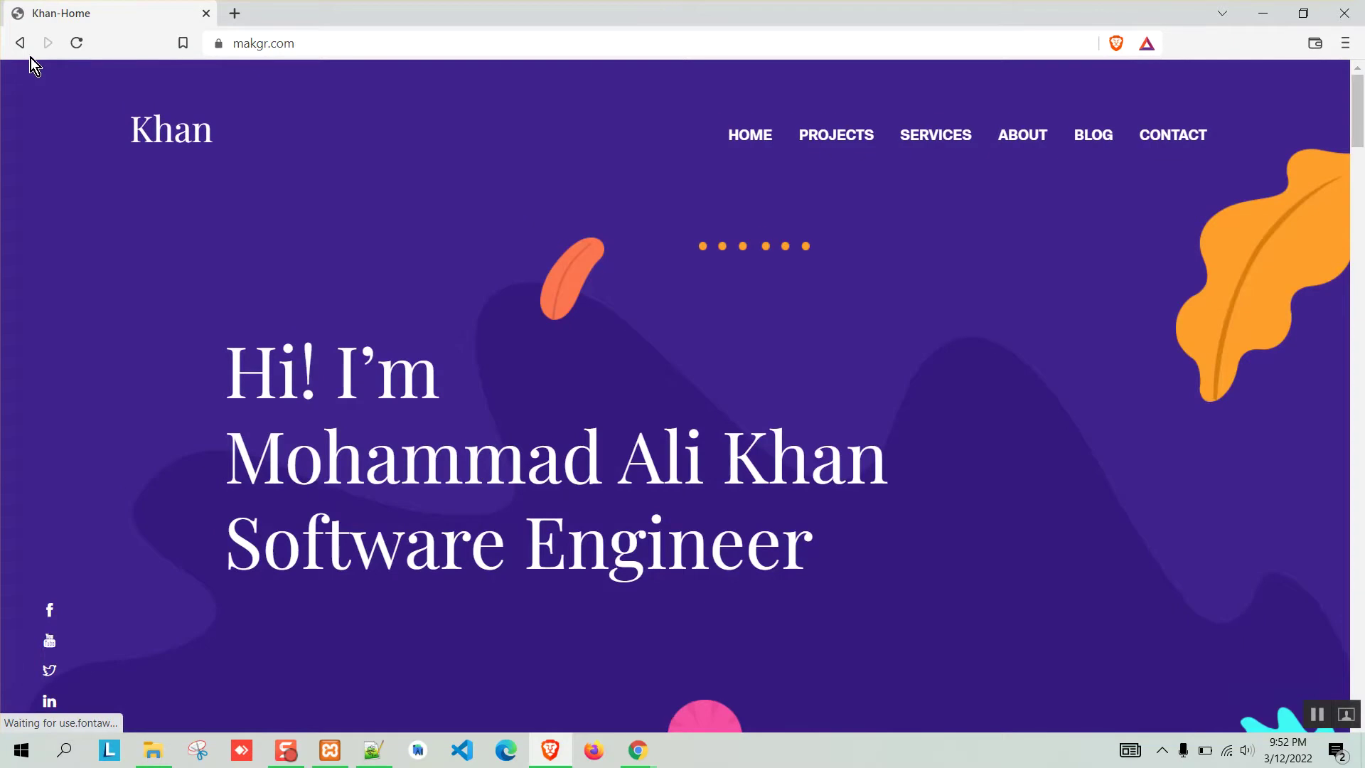
{"action": "left_click", "coordinate": [21, 43]}
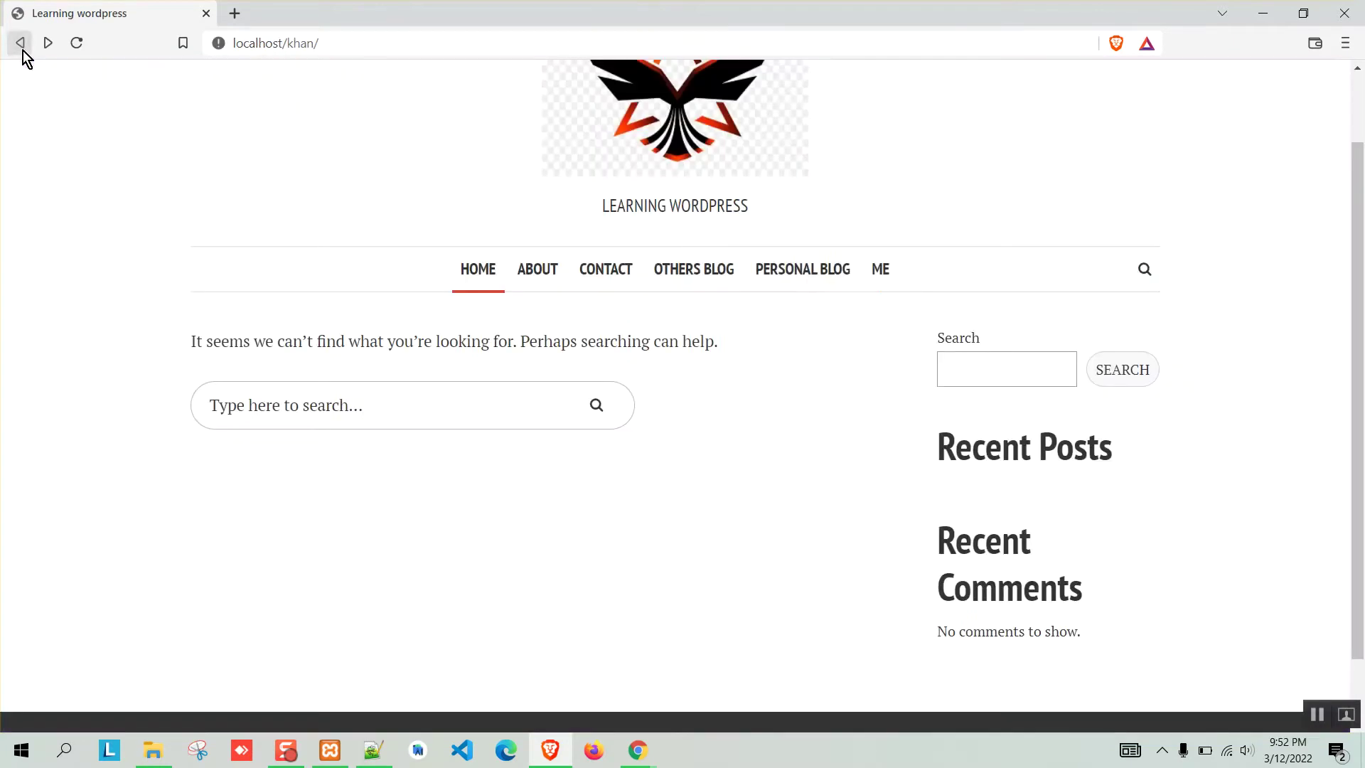
{"action": "left_click", "coordinate": [804, 270]}
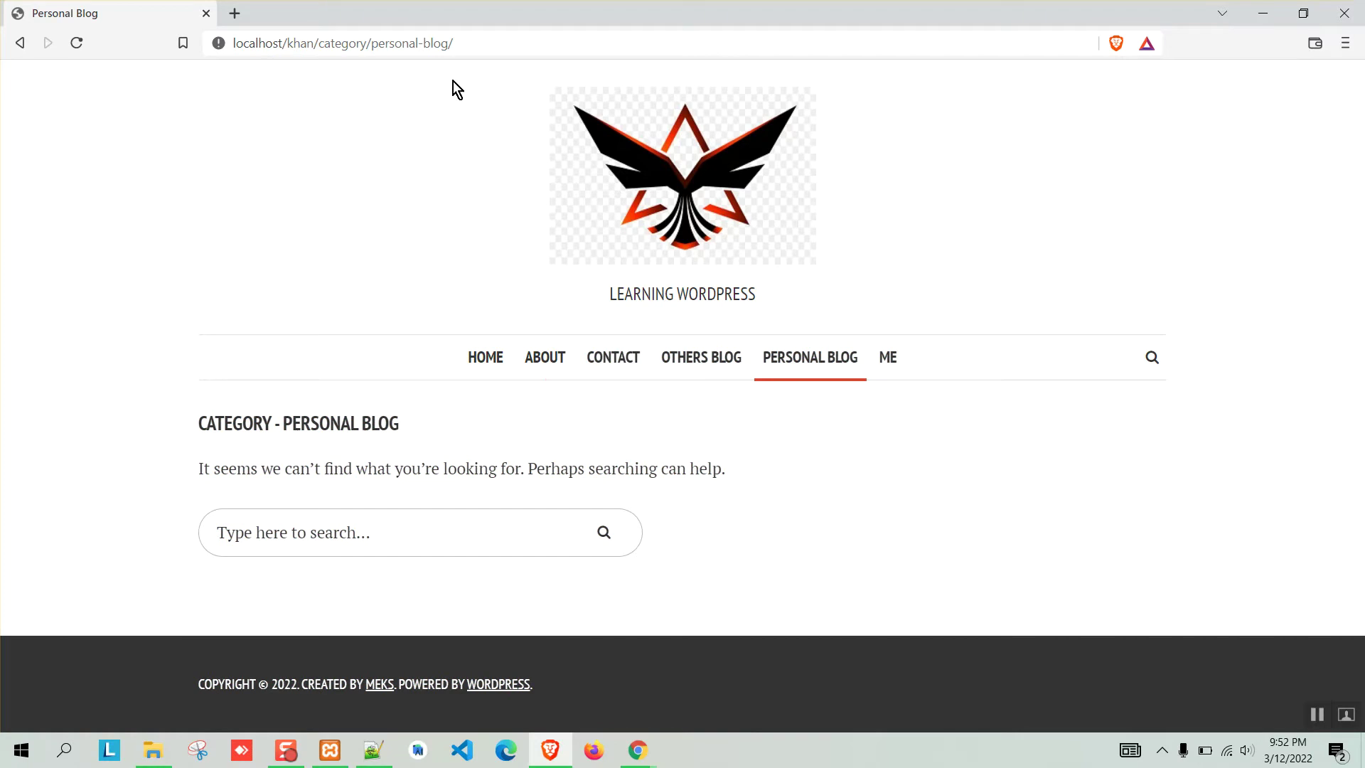
{"action": "left_click_drag", "start_coordinate": [371, 46], "coordinate": [463, 44]}
{"action": "left_click", "coordinate": [487, 357]}
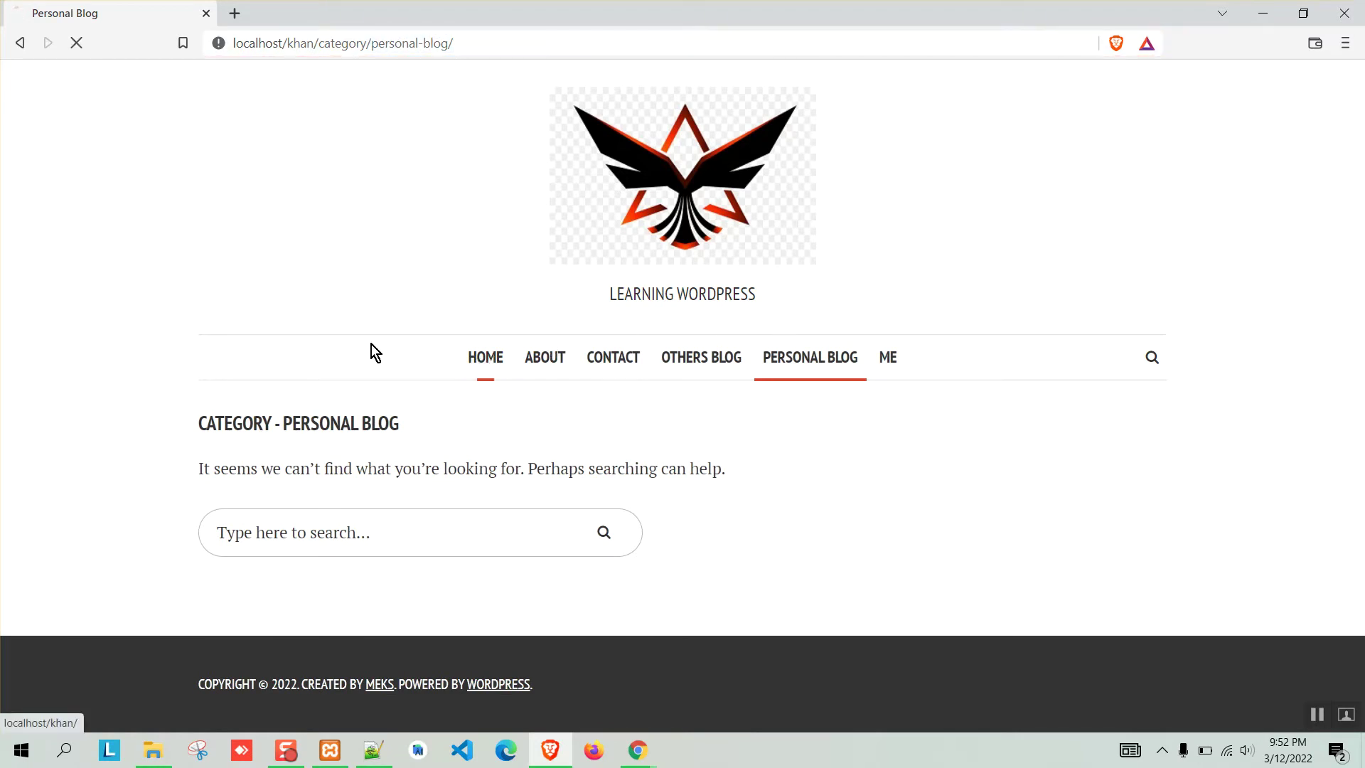
{"action": "scroll", "coordinate": [105, 228], "scroll_direction": "down", "scroll_amount": 3}
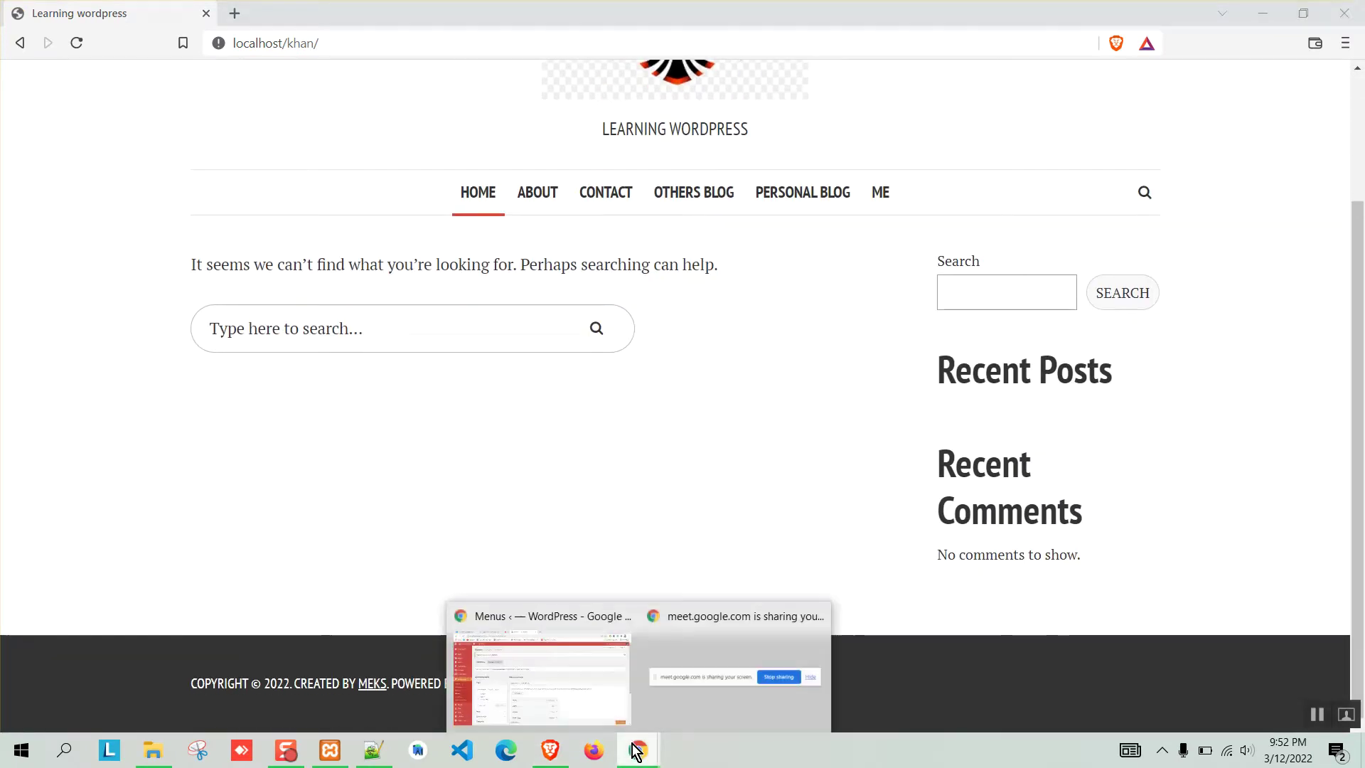
{"action": "left_click", "coordinate": [537, 654]}
{"action": "scroll", "coordinate": [397, 327], "scroll_direction": "down", "scroll_amount": 3}
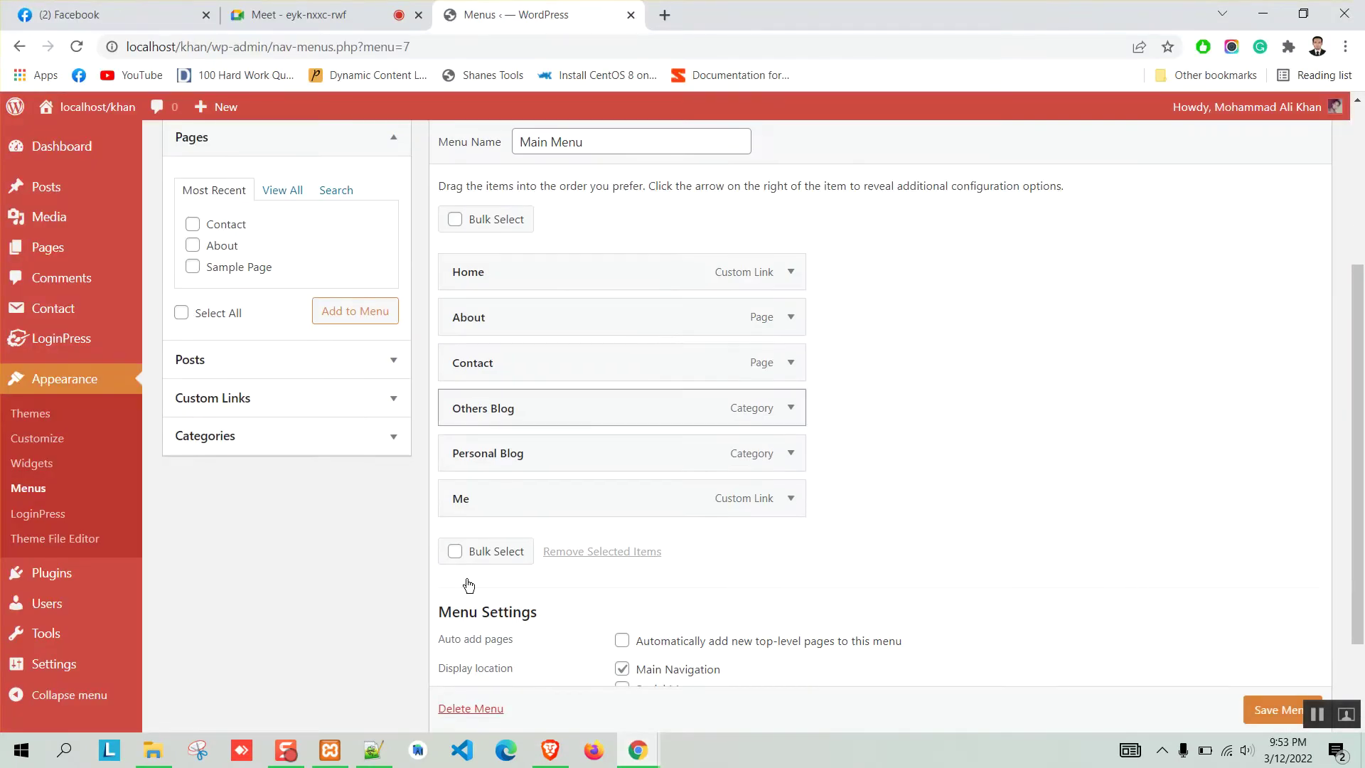
Check the notes listing the desired order: Home, Personal Blog, Others Blog, About, Contact, Me.
{"action": "left_click", "coordinate": [374, 750]}
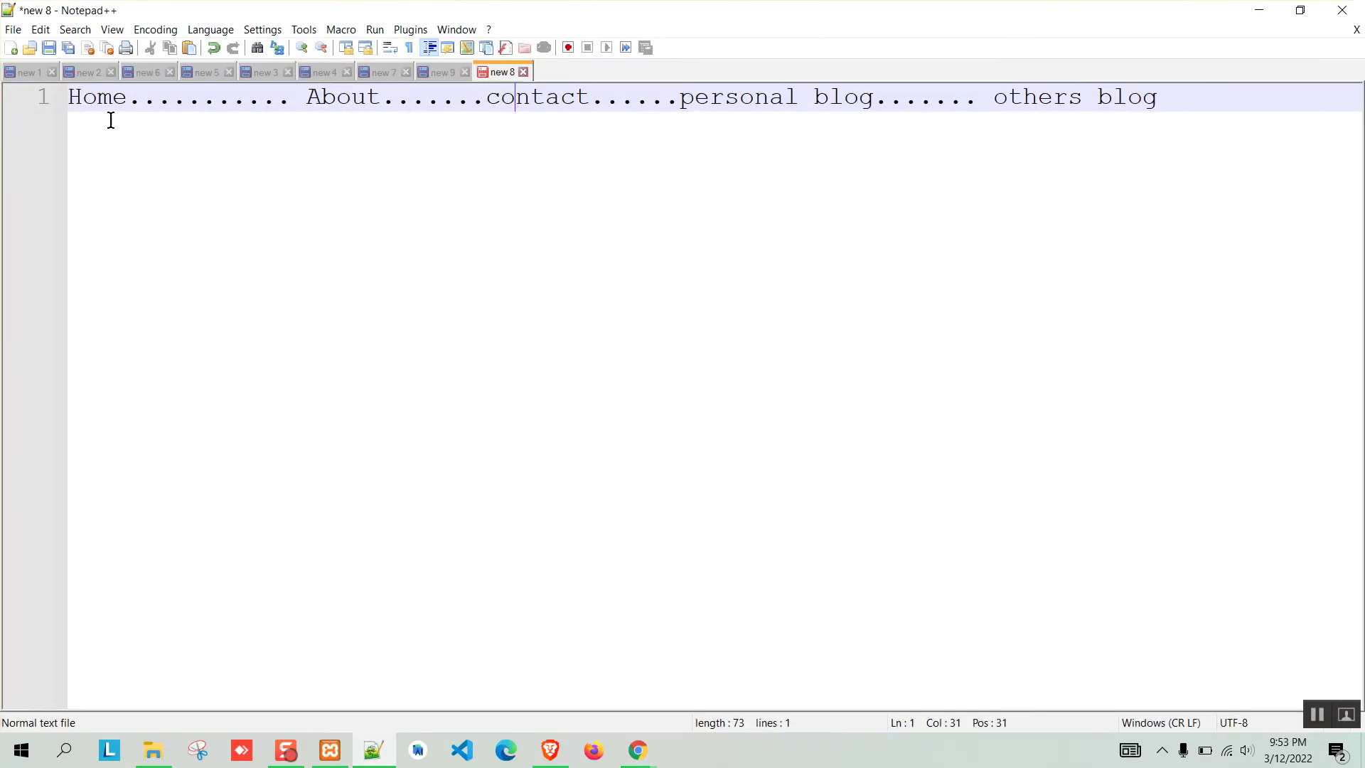
{"action": "left_click", "coordinate": [98, 97]}
{"action": "key", "text": "alt+Tab"}
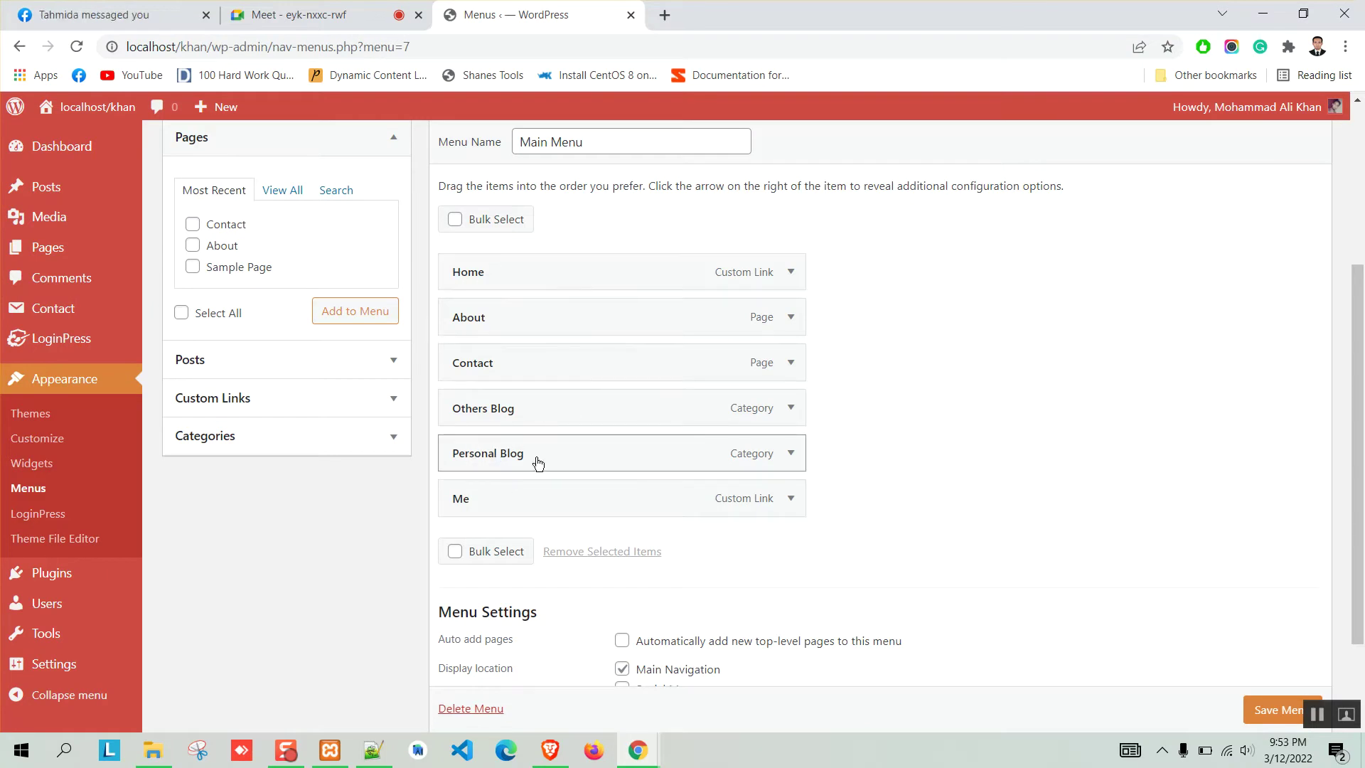
Drag Personal Blog below Home and Others Blog after it, then save the Main Menu.
{"action": "left_click_drag", "start_coordinate": [549, 462], "coordinate": [545, 327]}
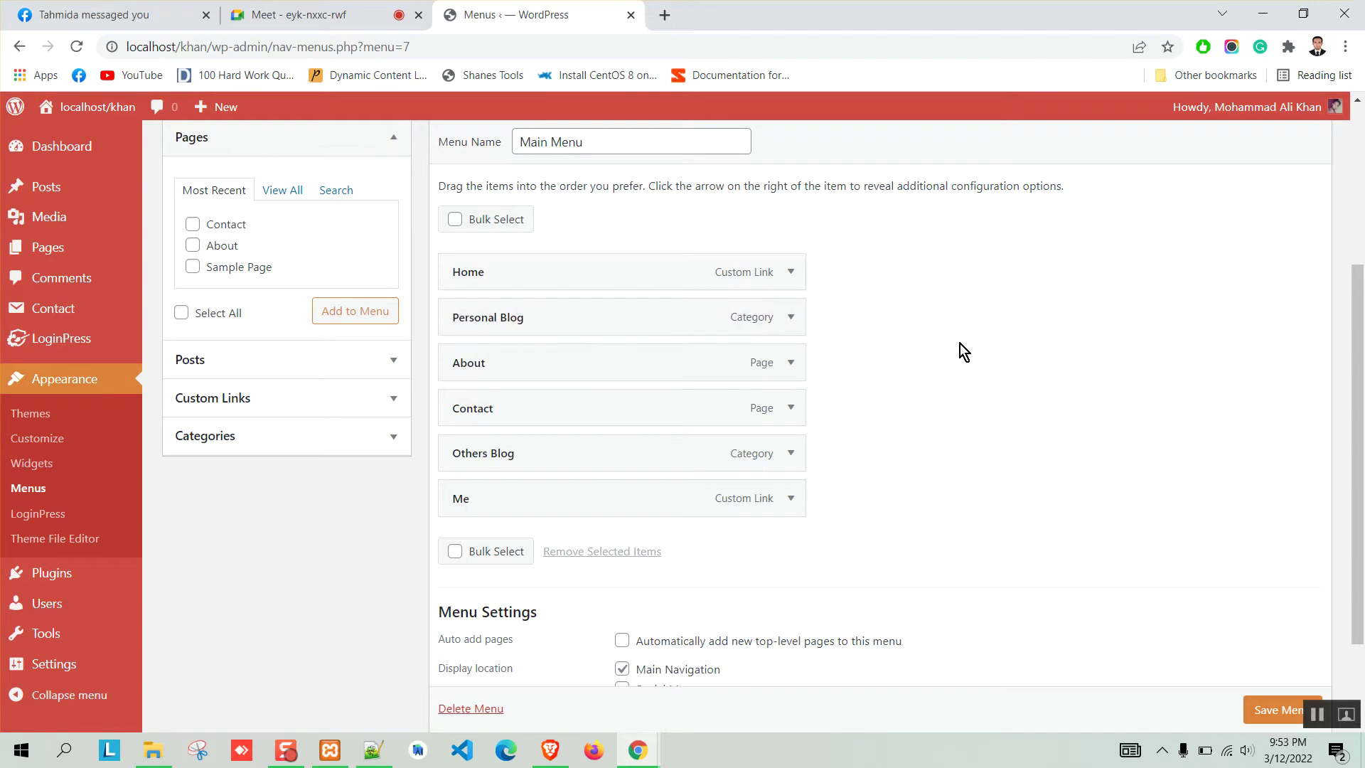
{"action": "left_click_drag", "start_coordinate": [576, 461], "coordinate": [569, 372]}
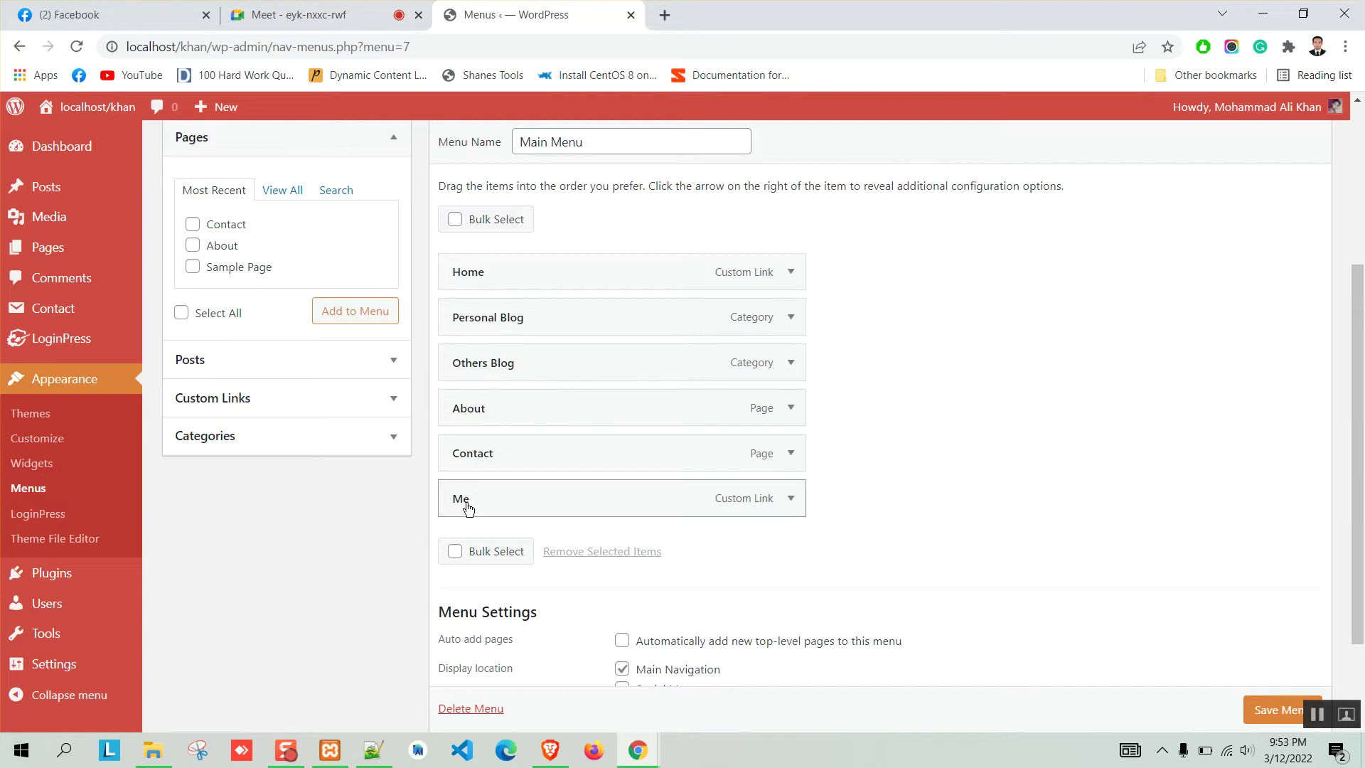
{"action": "scroll", "coordinate": [1249, 715], "scroll_direction": "down", "scroll_amount": 1}
{"action": "left_click", "coordinate": [1248, 711]}
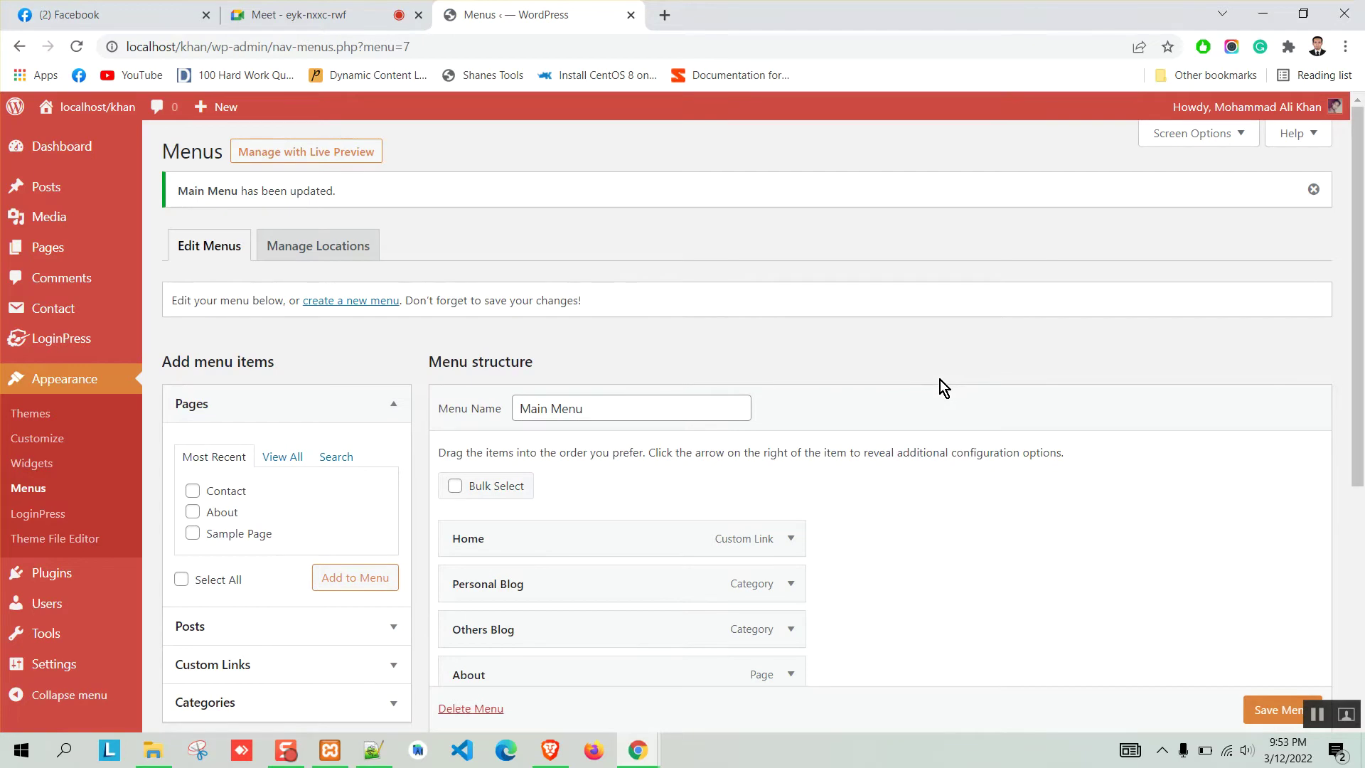
{"action": "left_click", "coordinate": [551, 750]}
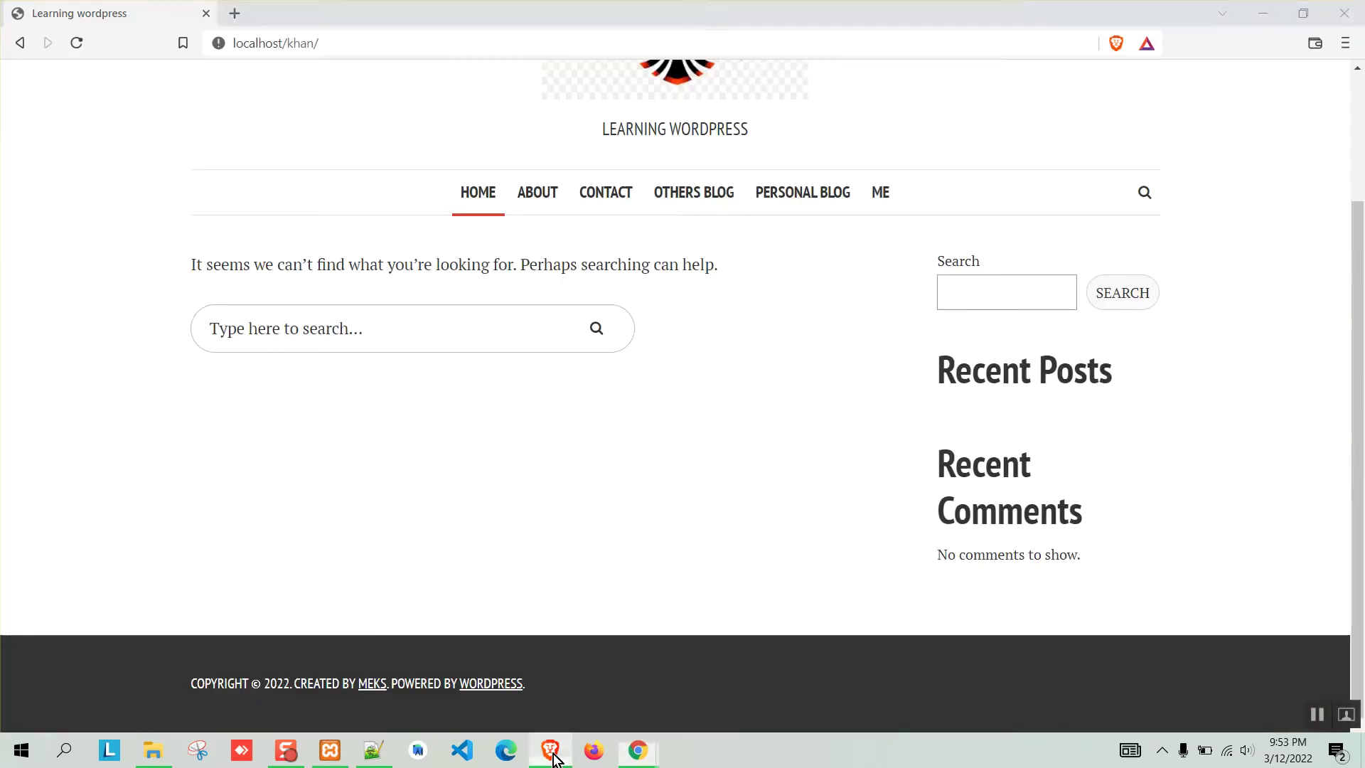
Nest Others Blog under Personal Blog, save, and check the dropdown on the live site.
{"action": "left_click", "coordinate": [77, 44]}
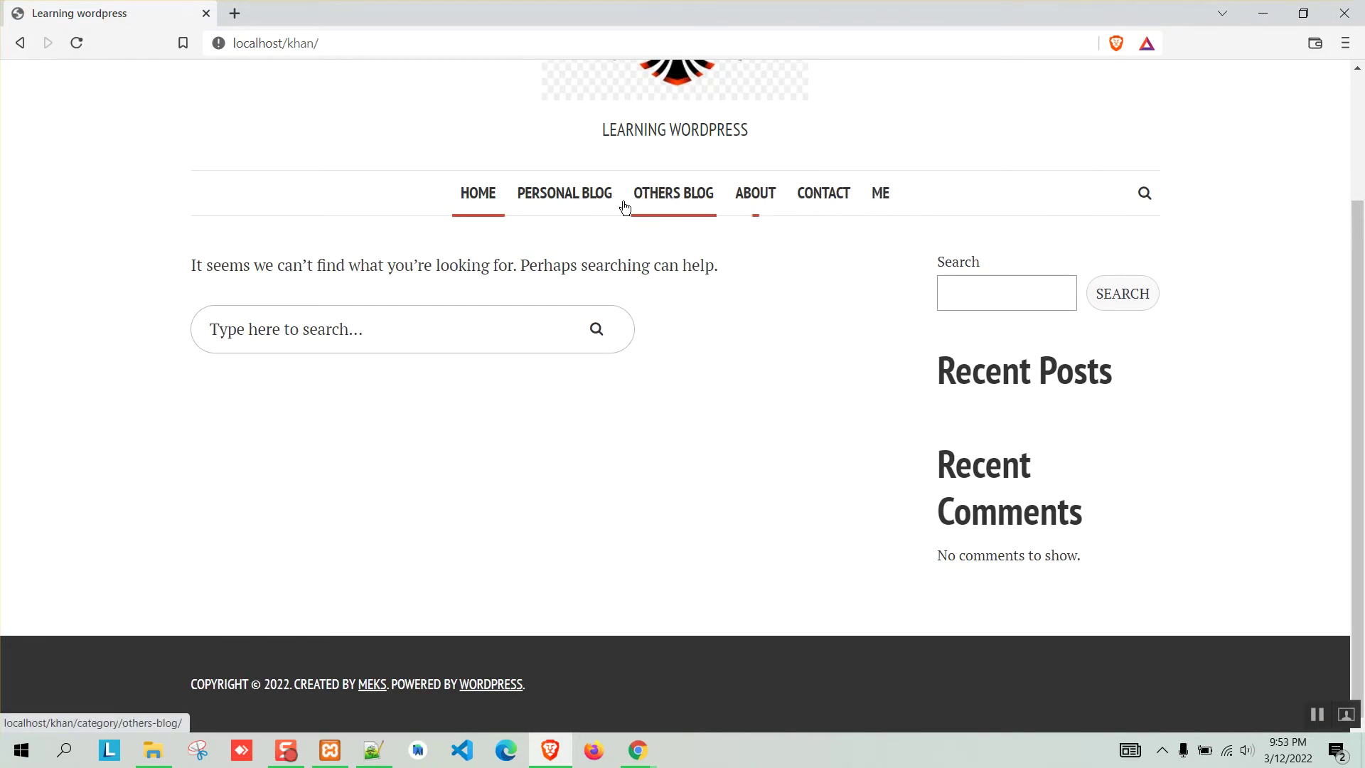
{"action": "left_click", "coordinate": [1262, 13]}
{"action": "scroll", "coordinate": [626, 384], "scroll_direction": "down", "scroll_amount": 2}
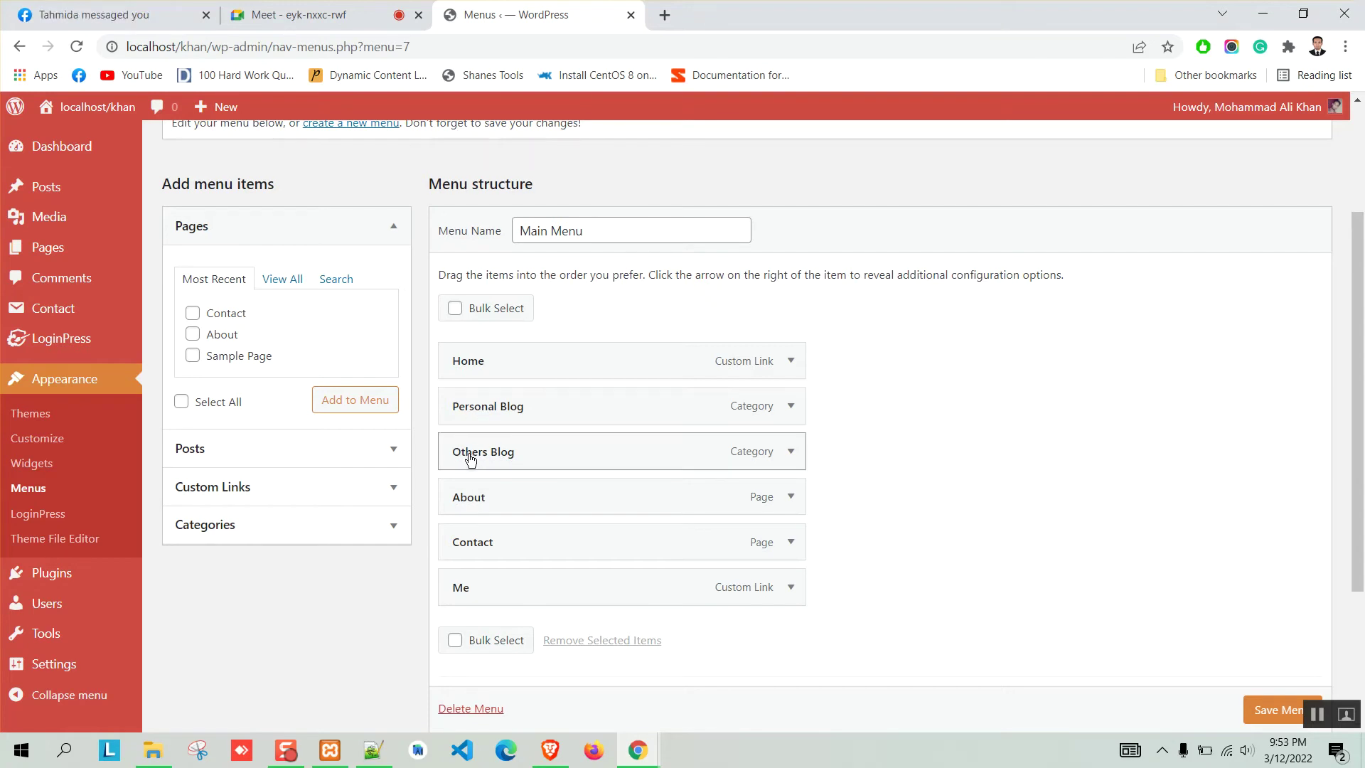
{"action": "left_click_drag", "start_coordinate": [470, 460], "coordinate": [530, 460]}
{"action": "scroll", "coordinate": [748, 434], "scroll_direction": "down", "scroll_amount": 3}
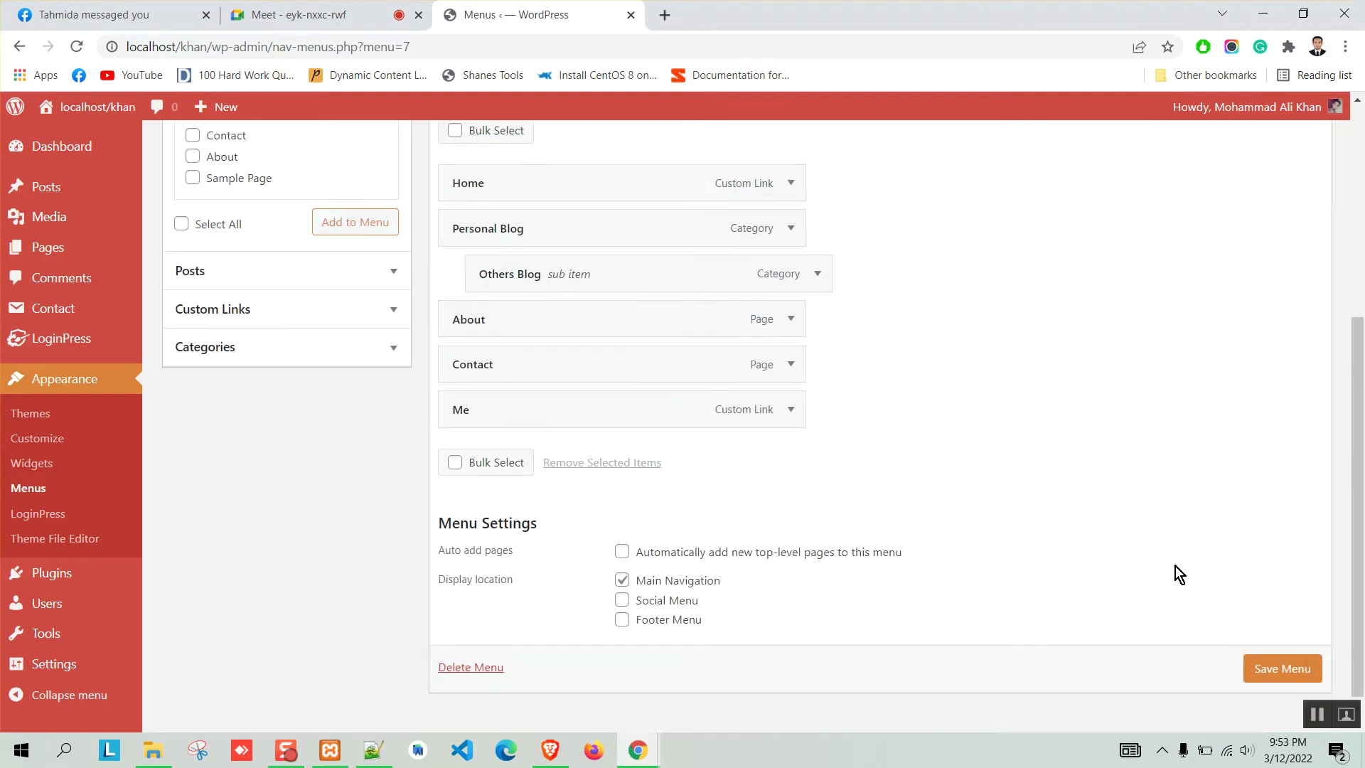
{"action": "left_click", "coordinate": [1255, 674]}
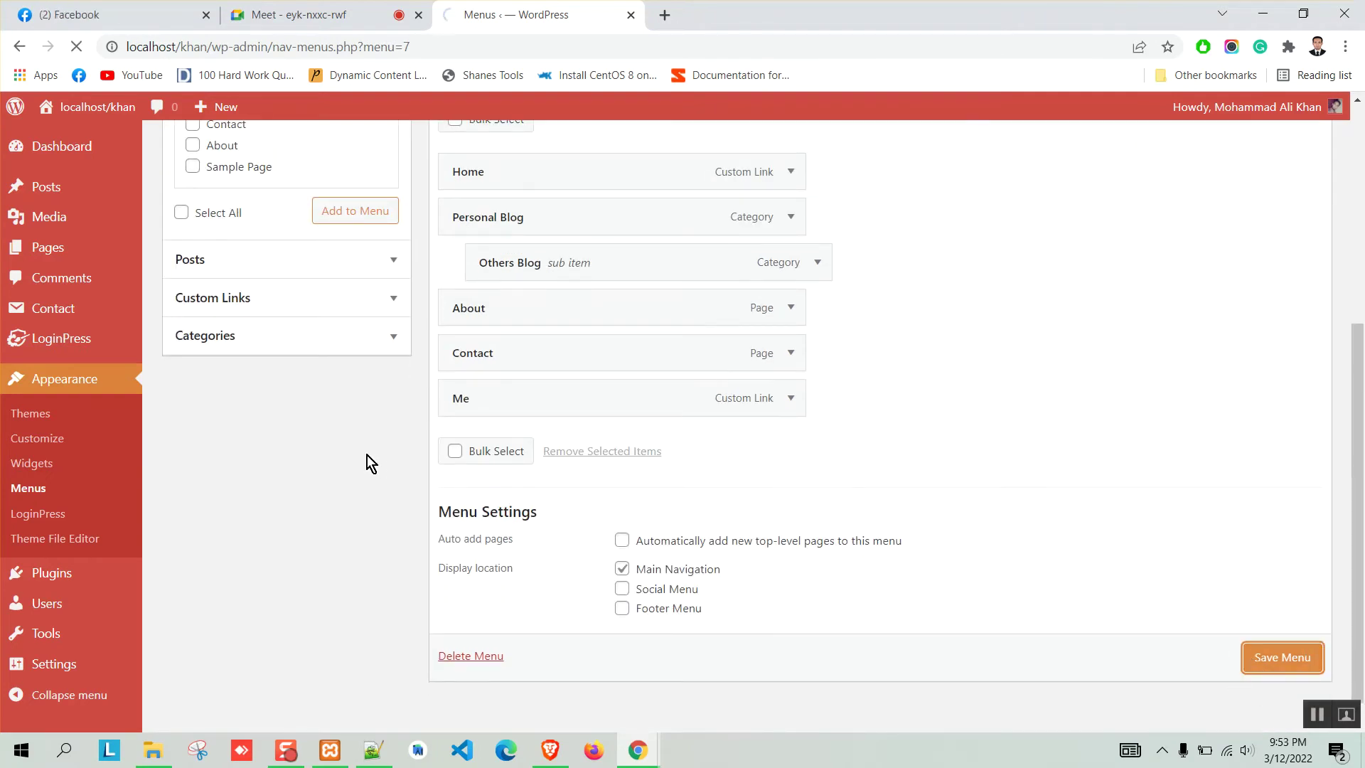
{"action": "left_click", "coordinate": [550, 750]}
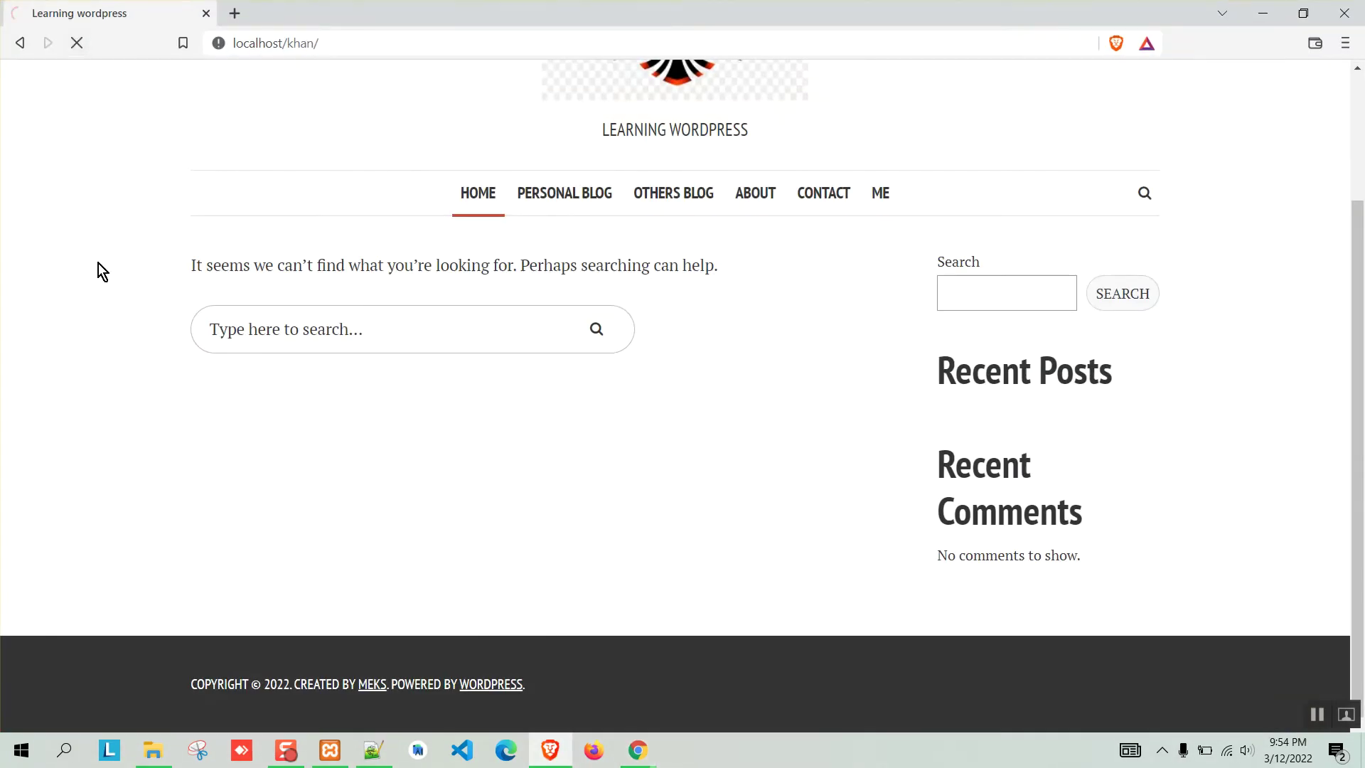
{"action": "mouse_move", "coordinate": [601, 237]}
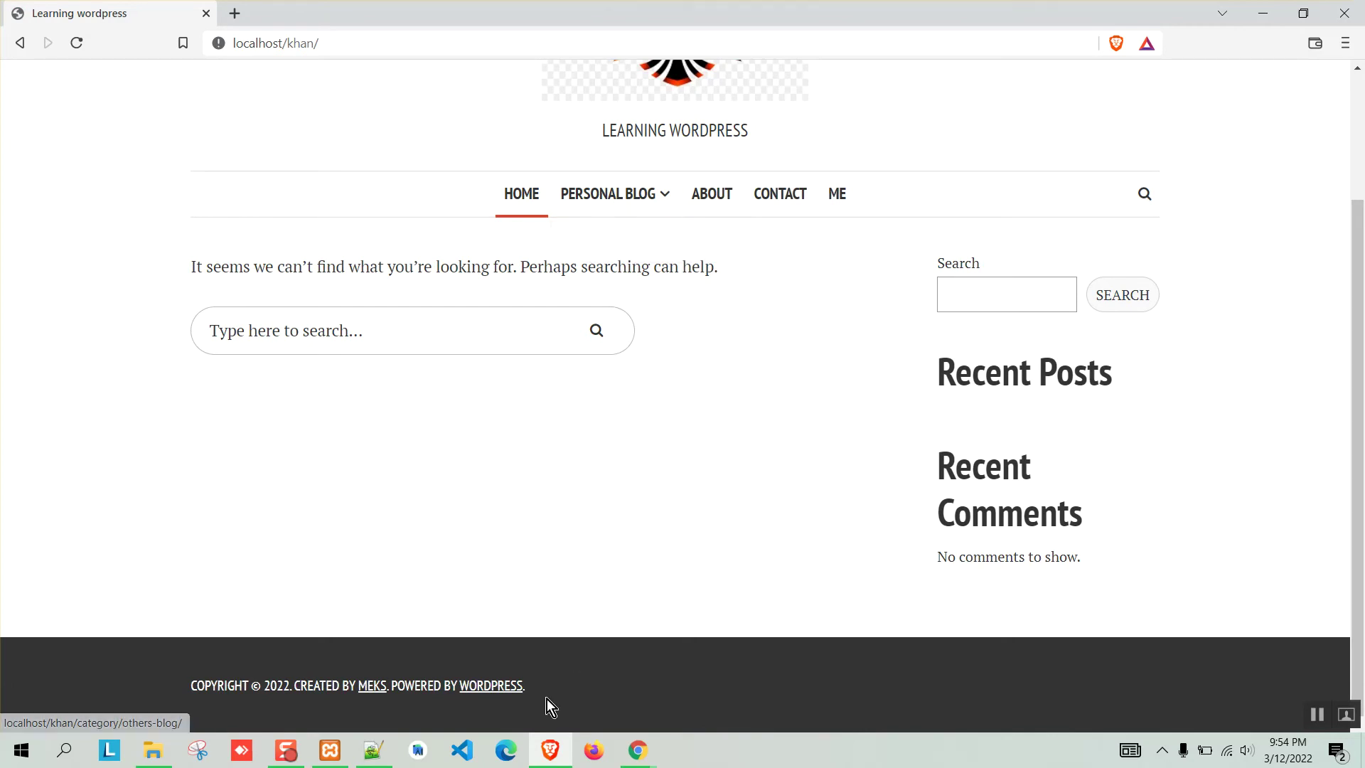
Nest About under Others Blog, save, and preview the nested dropdown on the reloaded site.
{"action": "left_click", "coordinate": [551, 750]}
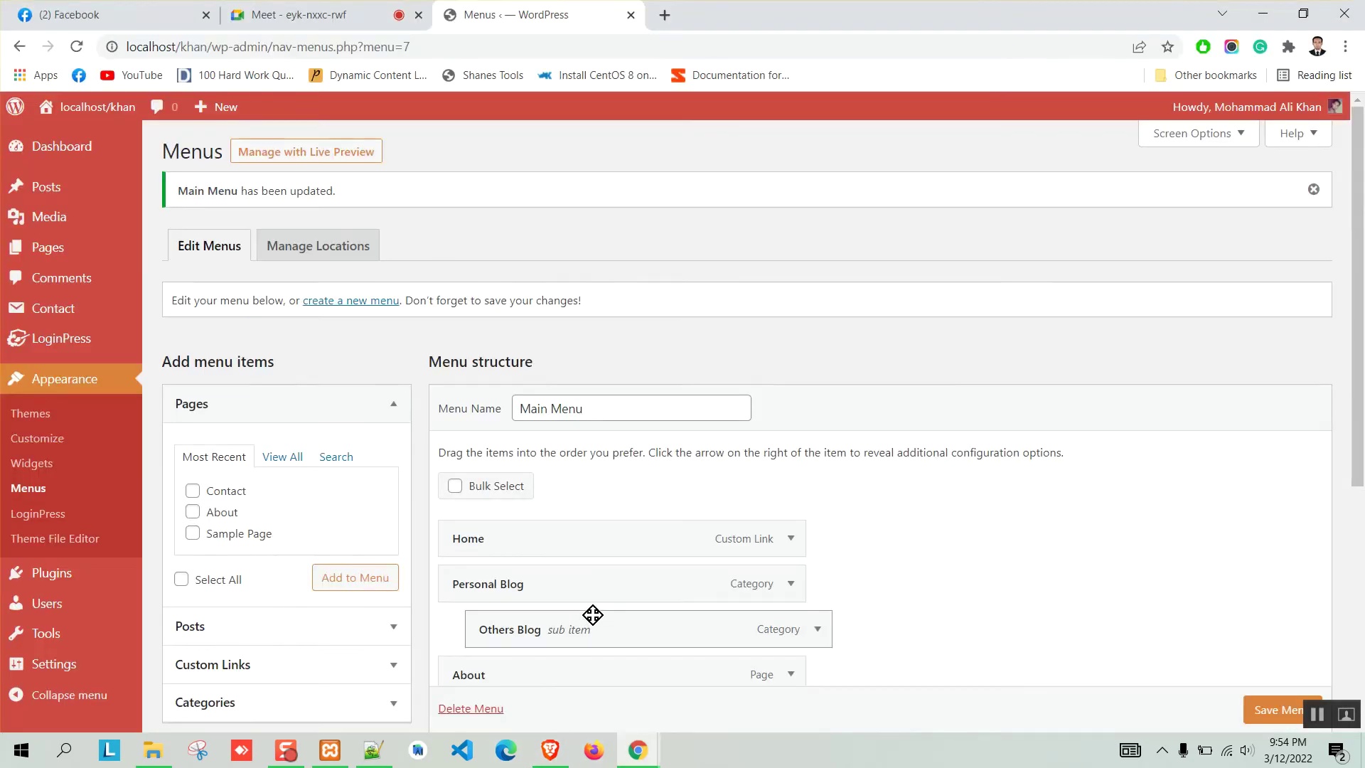
{"action": "scroll", "coordinate": [619, 545], "scroll_direction": "down", "scroll_amount": 2}
{"action": "left_click_drag", "start_coordinate": [507, 499], "coordinate": [559, 497]}
{"action": "left_click", "coordinate": [1255, 711]}
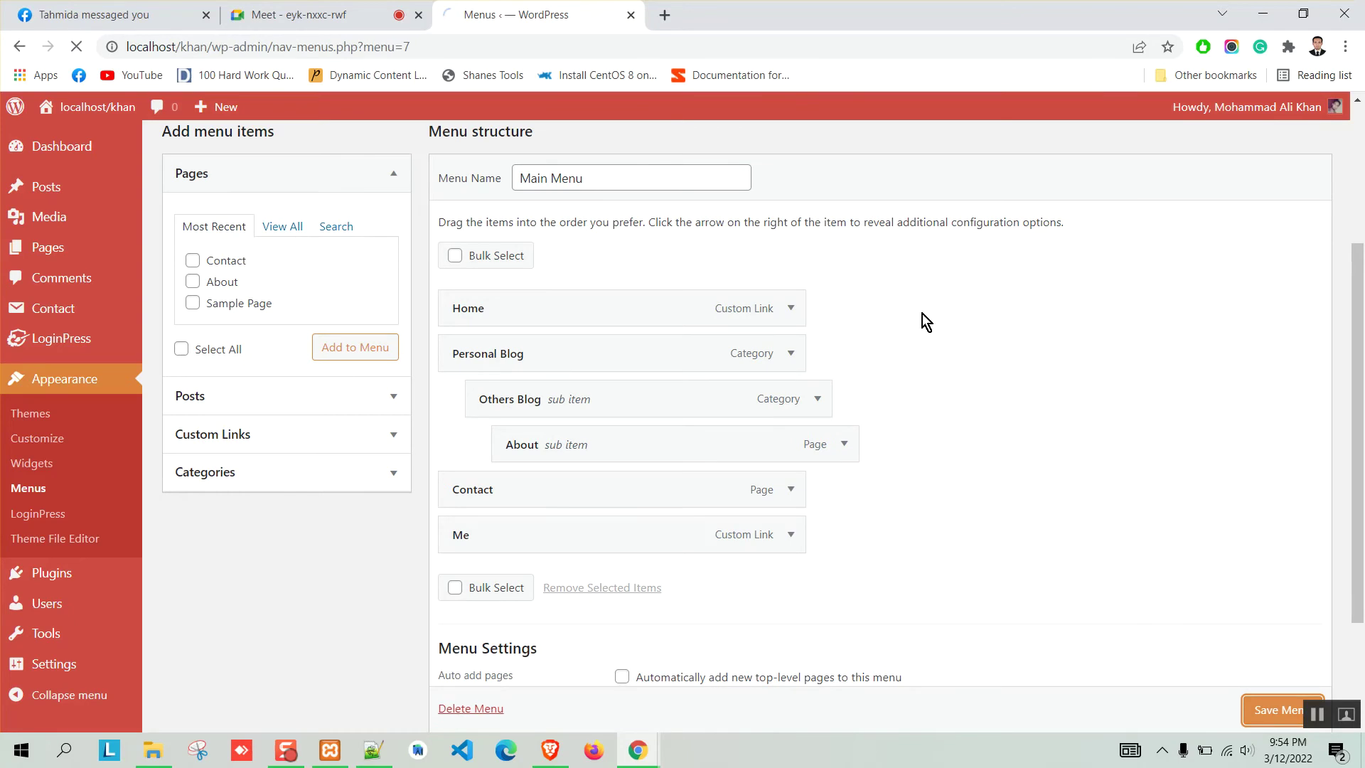
{"action": "left_click", "coordinate": [550, 750]}
{"action": "left_click", "coordinate": [76, 43]}
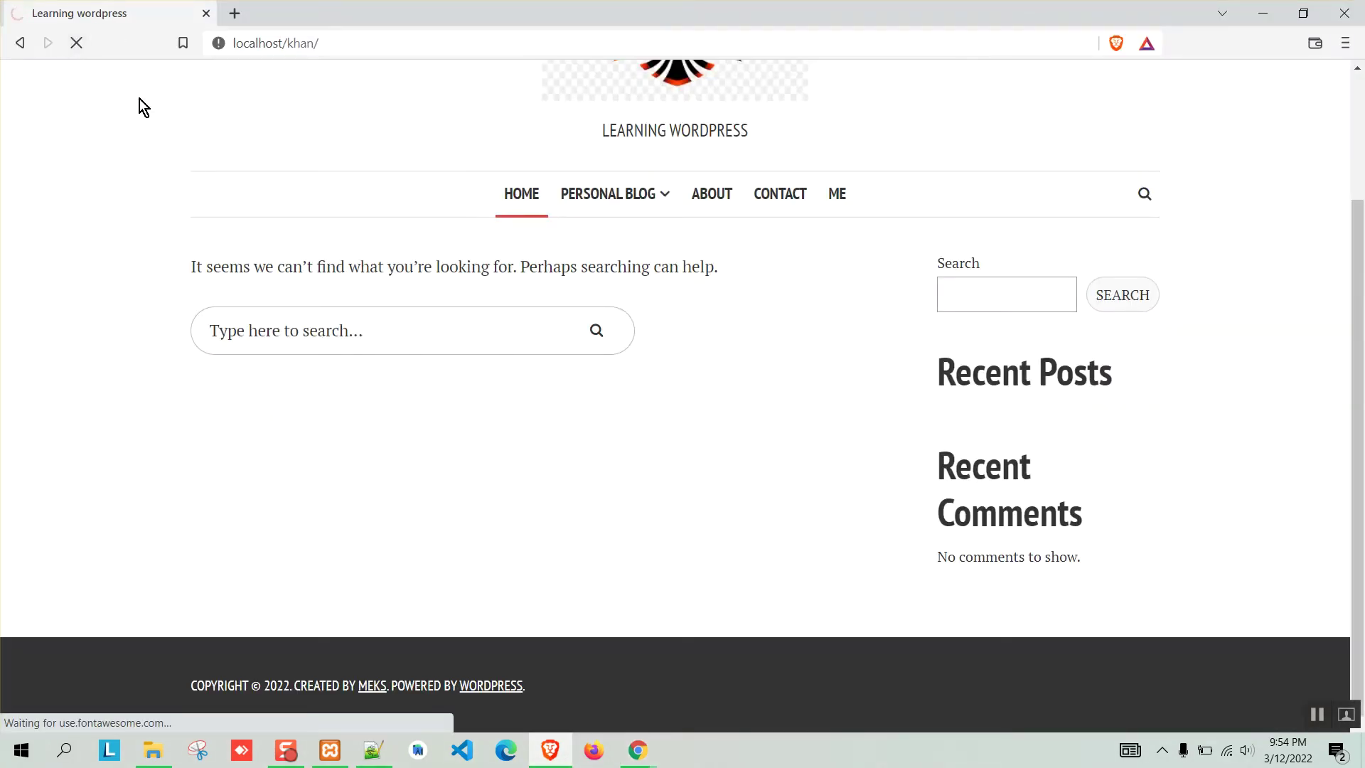
{"action": "mouse_move", "coordinate": [654, 202]}
{"action": "mouse_move", "coordinate": [643, 236]}
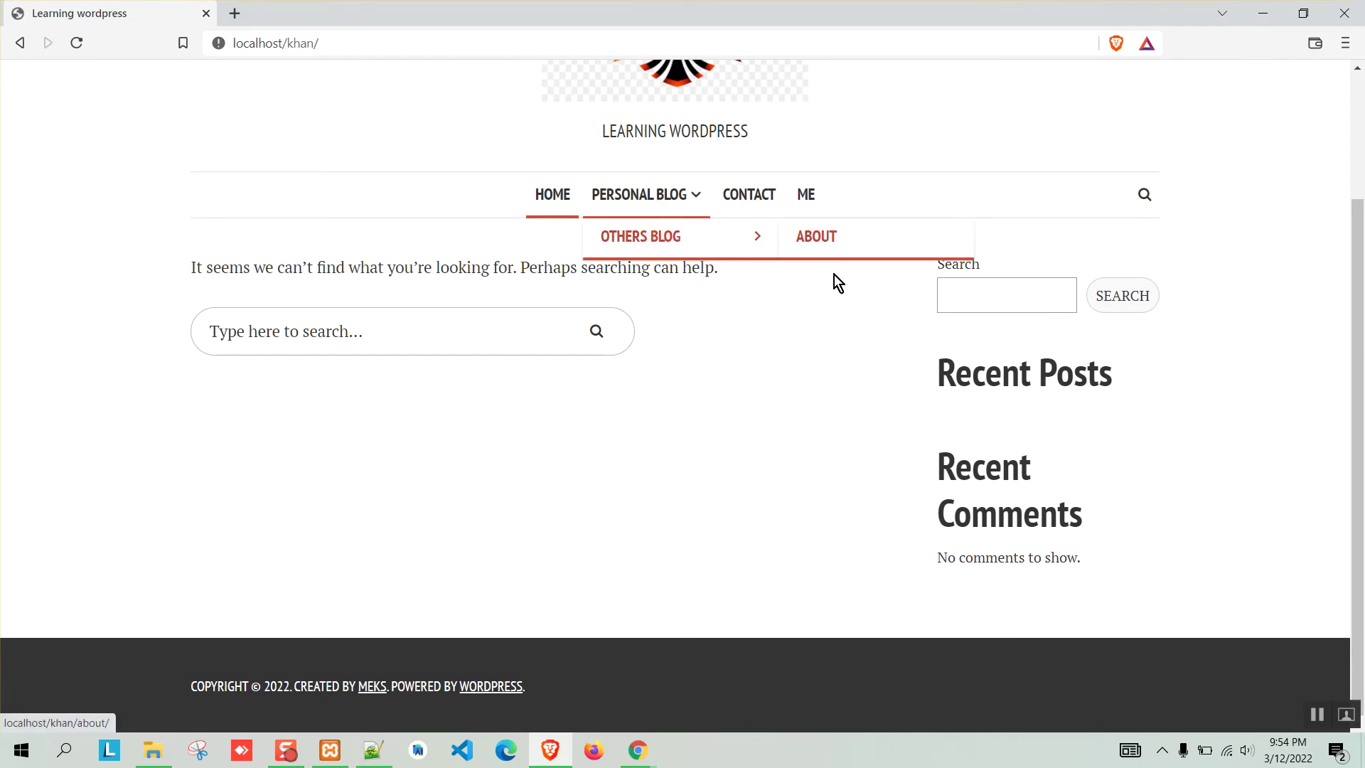
Move Others Blog and About back to top level and save the Main Menu.
{"action": "left_click", "coordinate": [551, 748]}
{"action": "scroll", "coordinate": [636, 460], "scroll_direction": "down", "scroll_amount": 2}
{"action": "left_click_drag", "start_coordinate": [575, 457], "coordinate": [498, 498]}
{"action": "left_click", "coordinate": [1252, 710]}
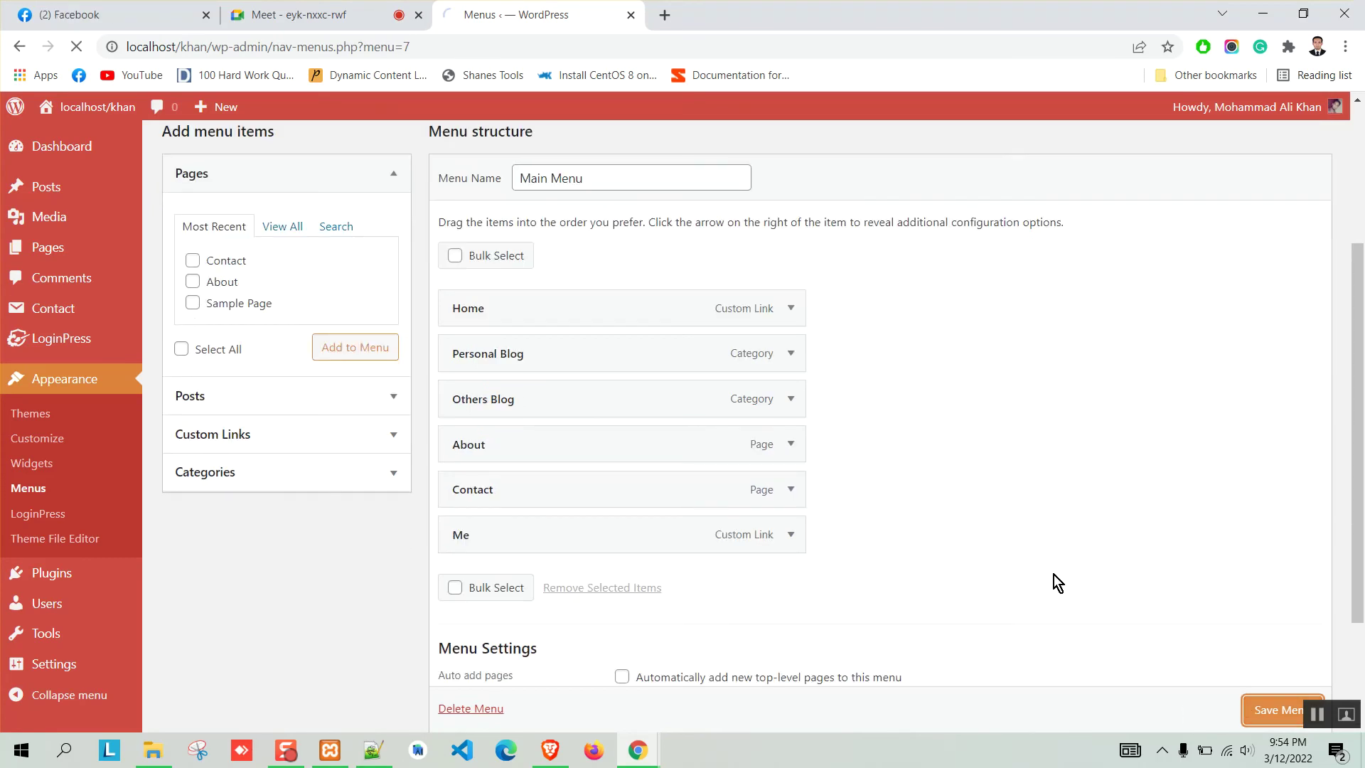
{"action": "scroll", "coordinate": [472, 384], "scroll_direction": "down", "scroll_amount": 5}
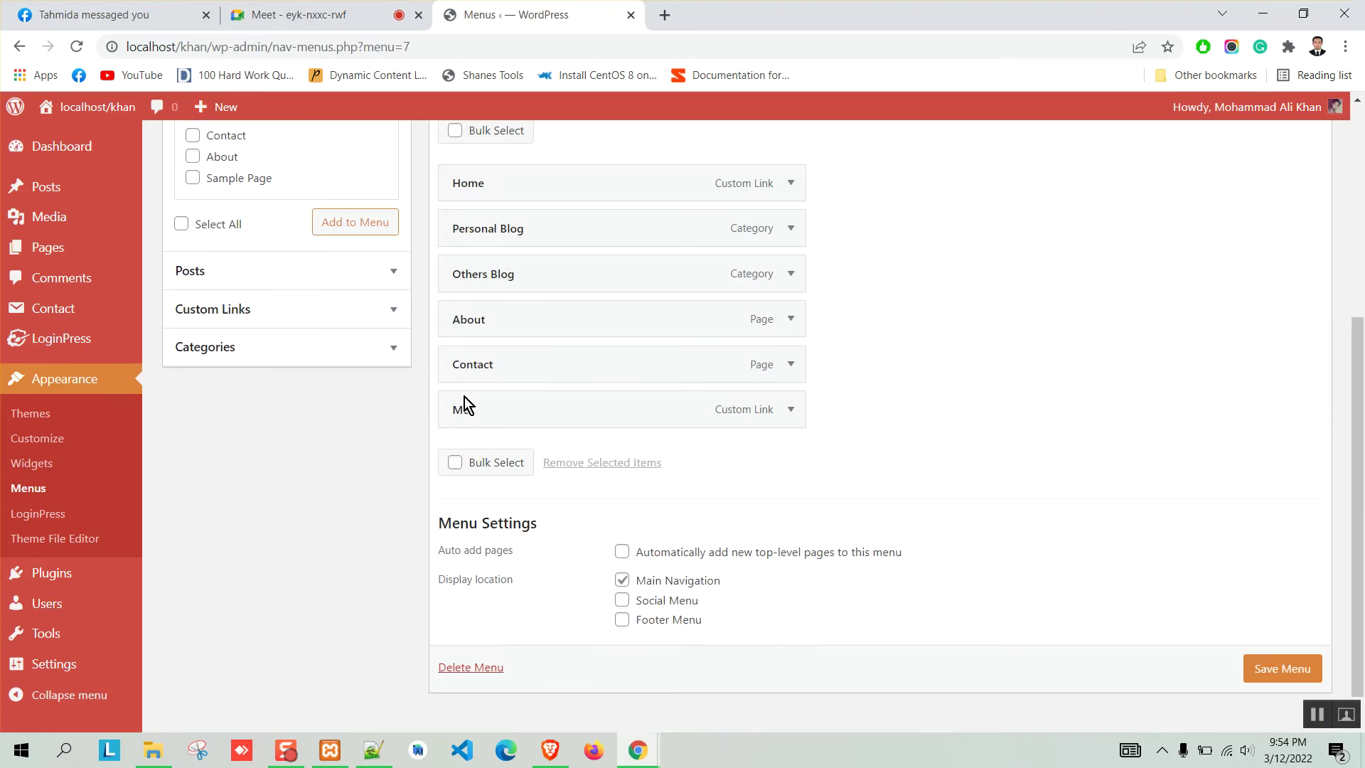
{"action": "scroll", "coordinate": [457, 423], "scroll_direction": "up", "scroll_amount": 5}
{"action": "scroll", "coordinate": [457, 424], "scroll_direction": "down", "scroll_amount": 5}
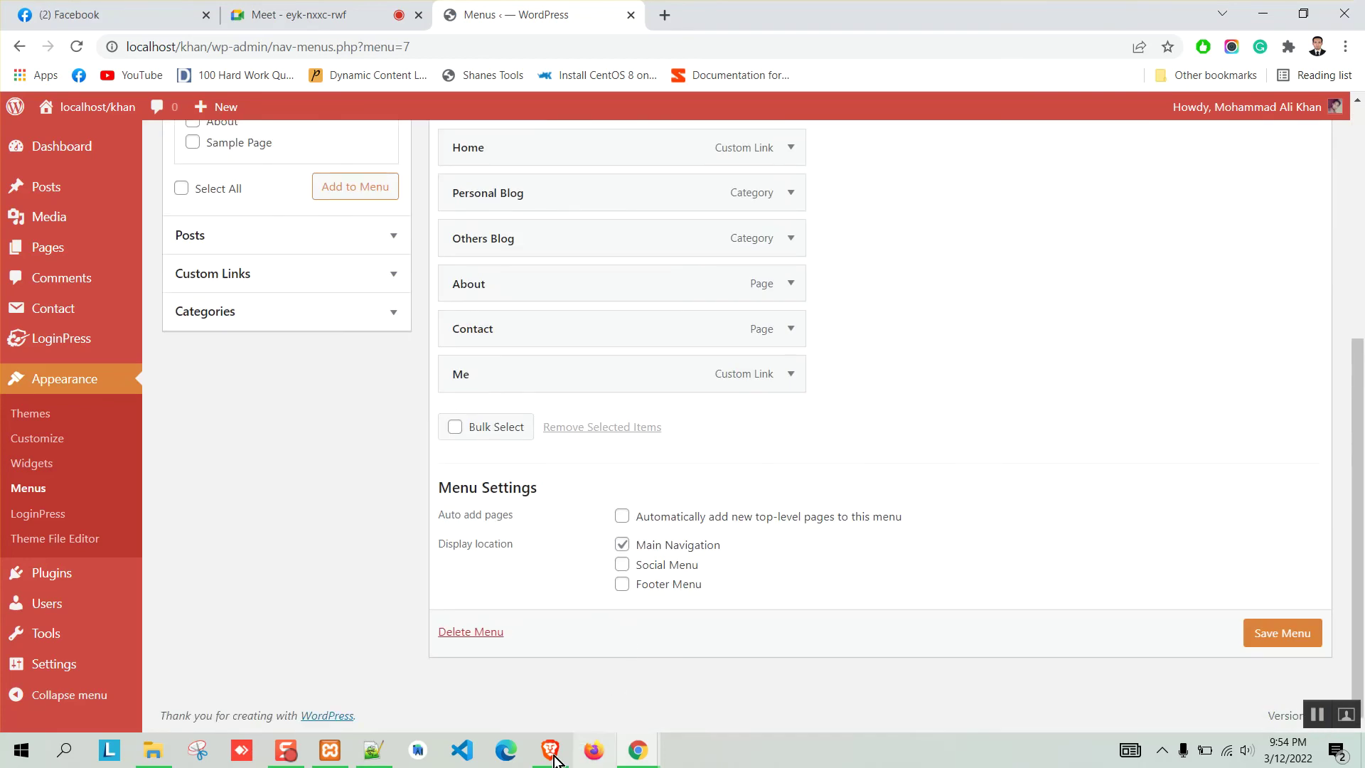
{"action": "left_click", "coordinate": [550, 750]}
{"action": "key", "text": "F5"}
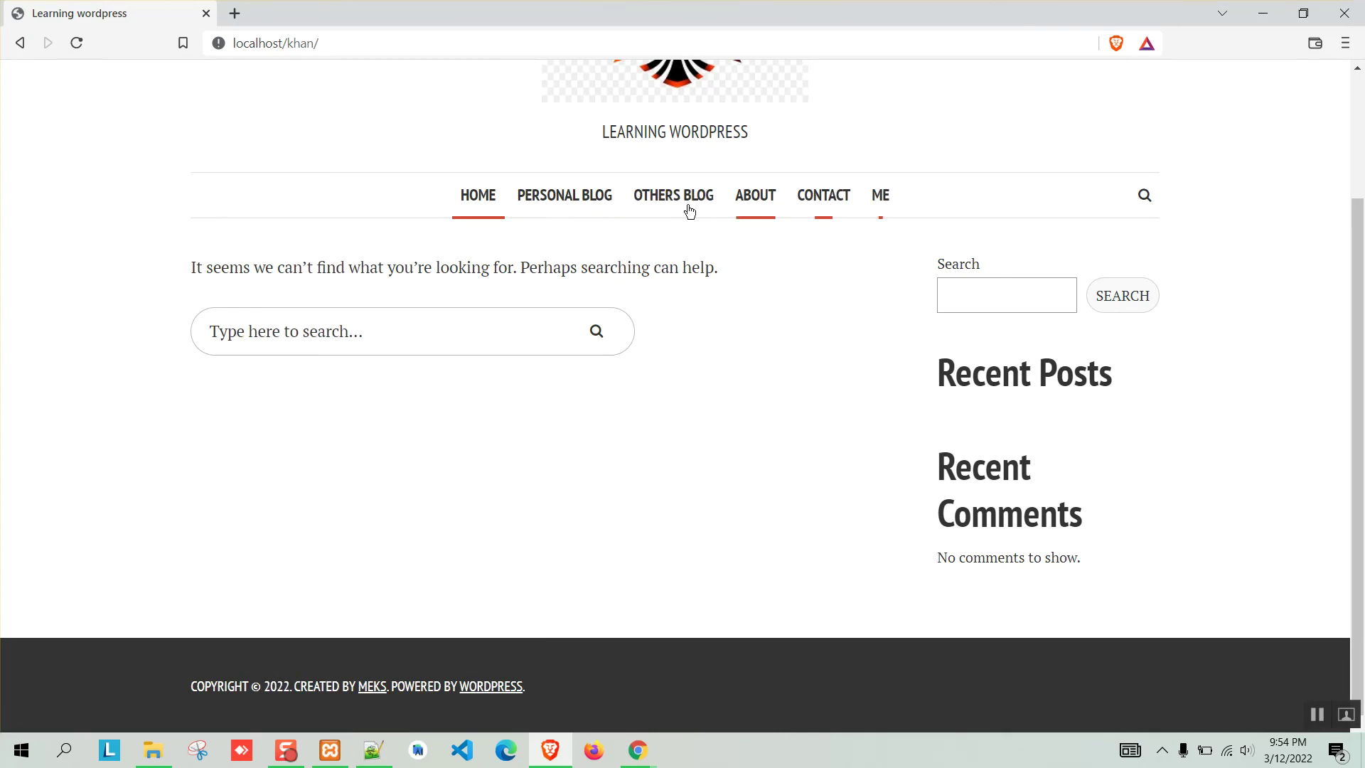
{"action": "scroll", "coordinate": [738, 363], "scroll_direction": "up", "scroll_amount": 2}
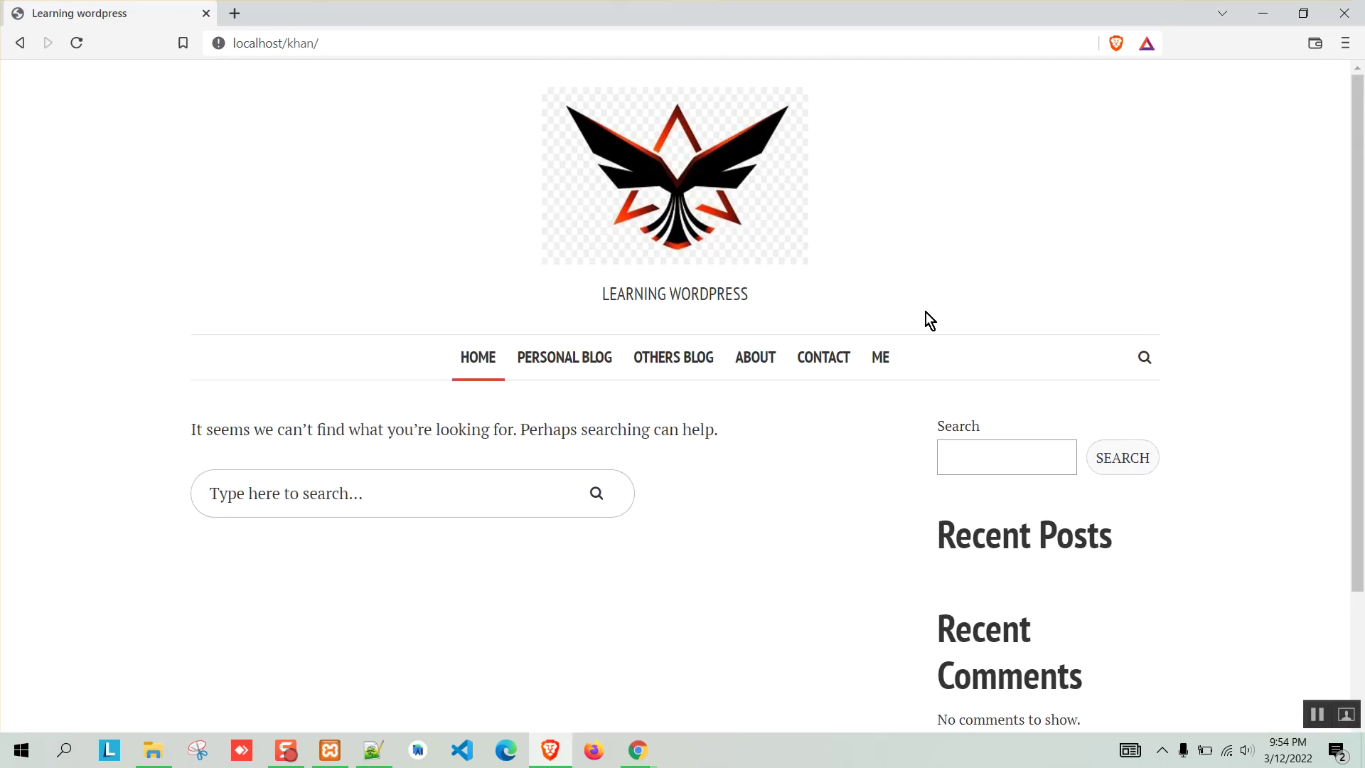
{"action": "left_click", "coordinate": [1263, 14]}
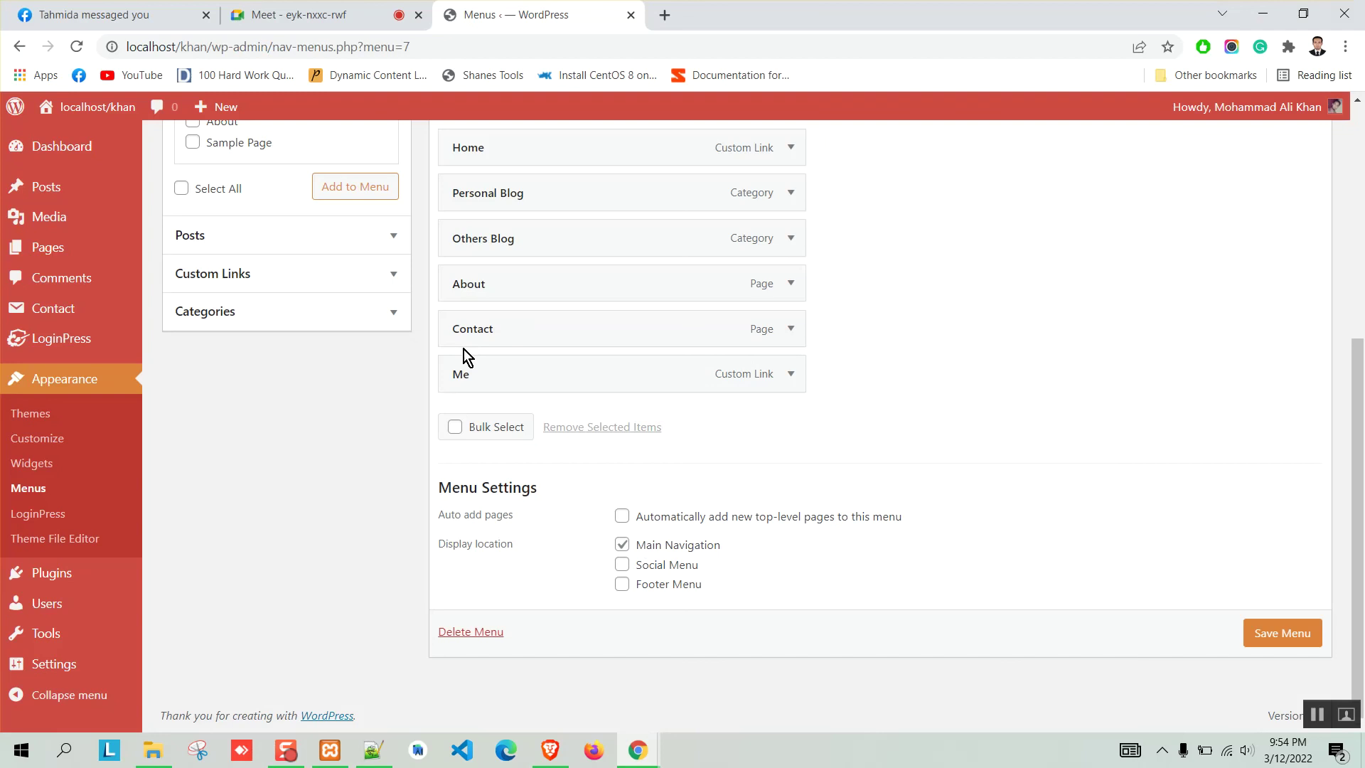